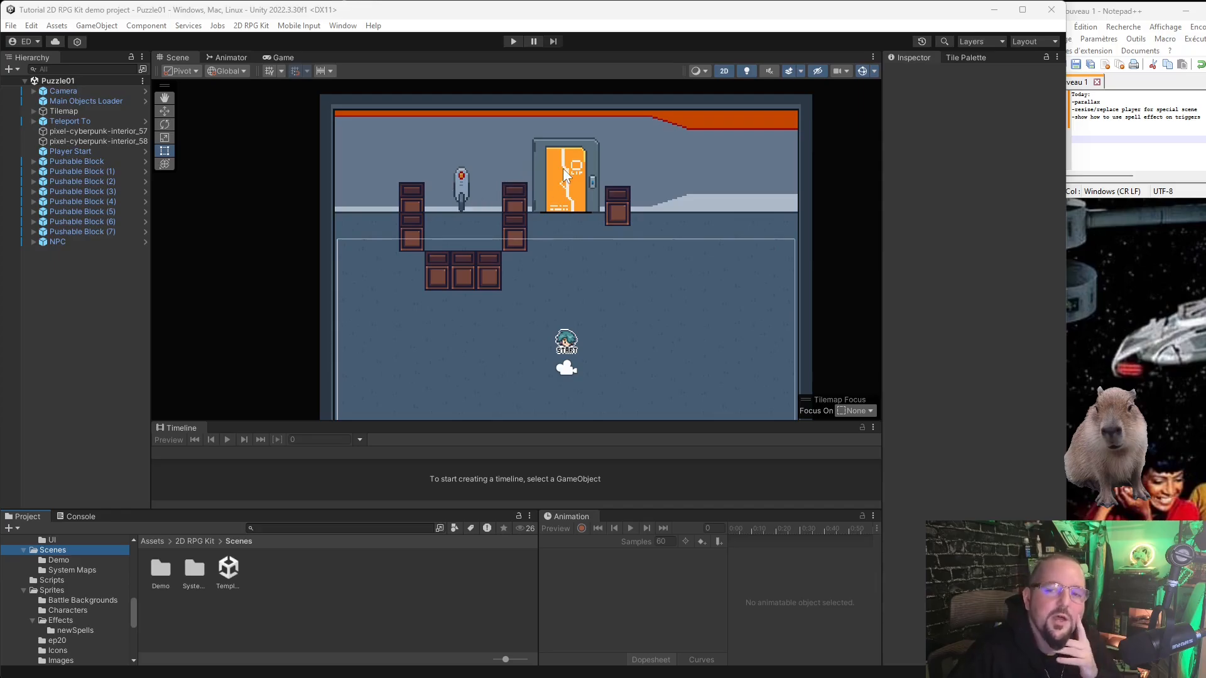
Add a 2D RPG Kit Teleport object over the orange door at X 0, Y 8, and move its Teleport From point onto the floor below the door.
{"action": "scroll", "coordinate": [653, 305], "scroll_direction": "down", "scroll_amount": 3}
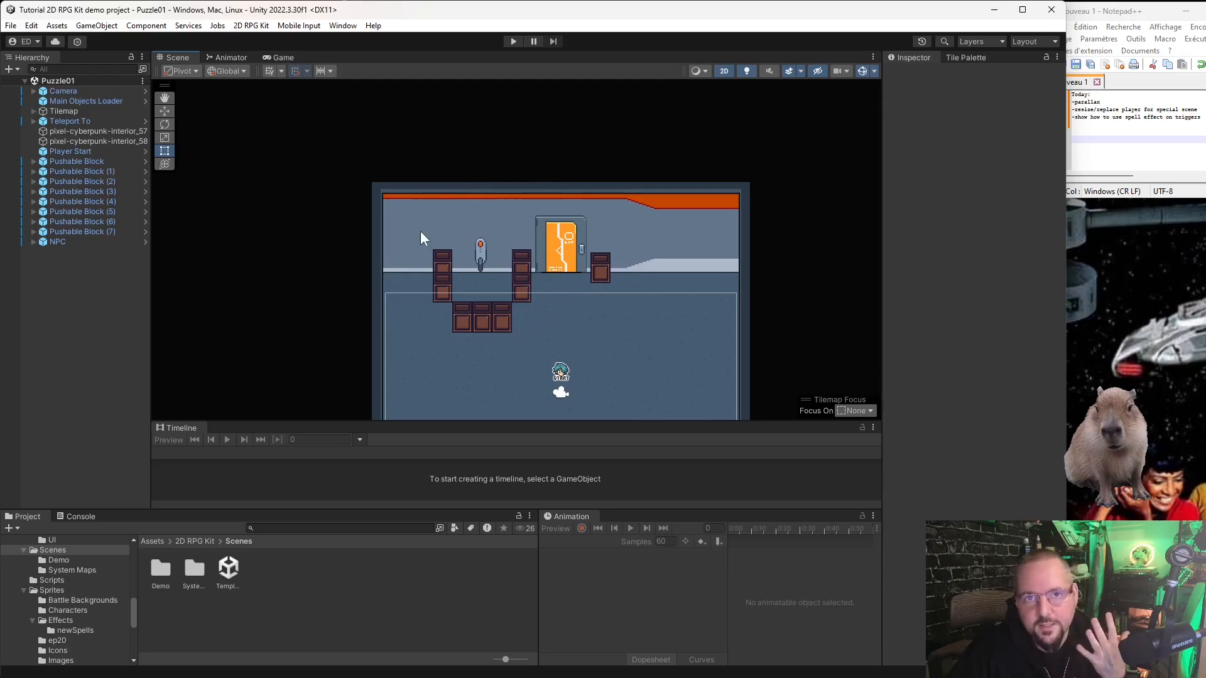
{"action": "right_click", "coordinate": [83, 273]}
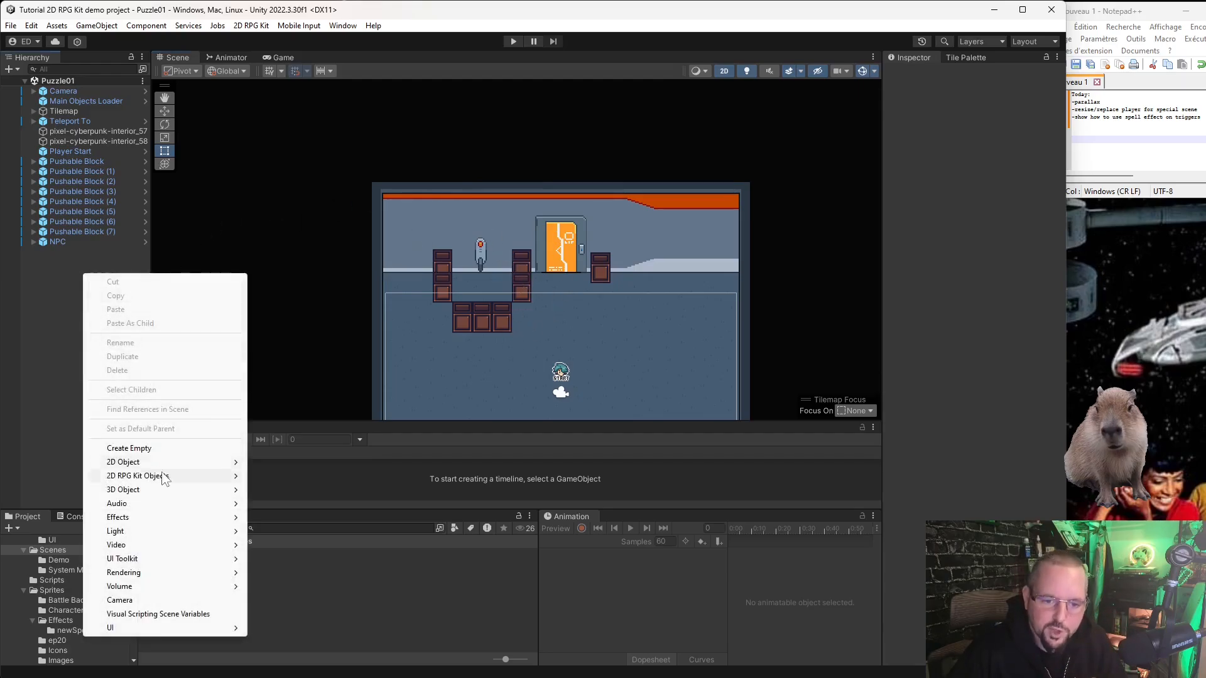
{"action": "mouse_move", "coordinate": [209, 477]}
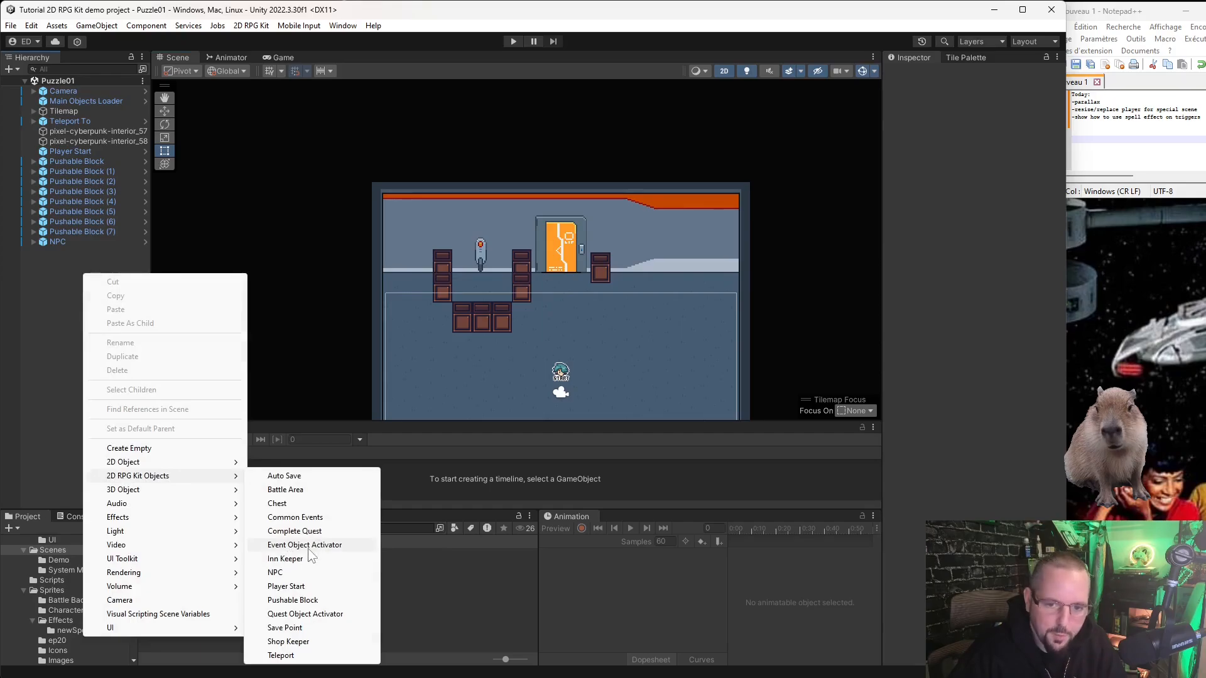
{"action": "left_click", "coordinate": [296, 656]}
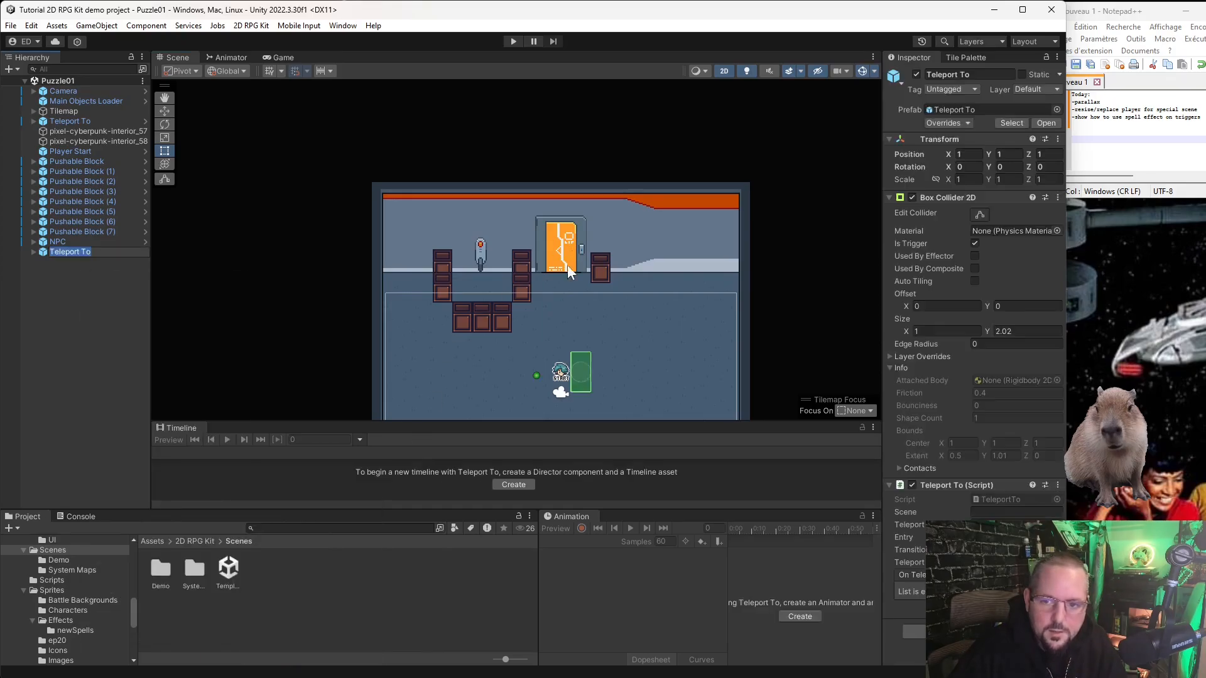
{"action": "left_click", "coordinate": [165, 111]}
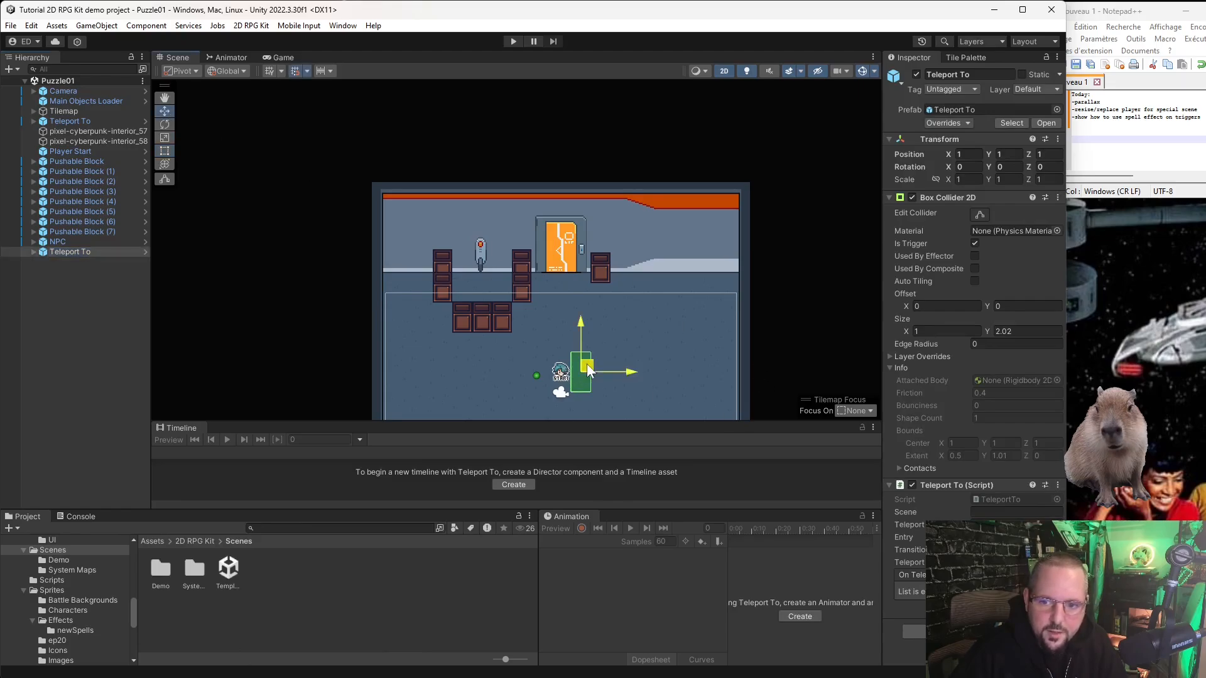
{"action": "left_click_drag", "start_coordinate": [588, 371], "coordinate": [560, 231]}
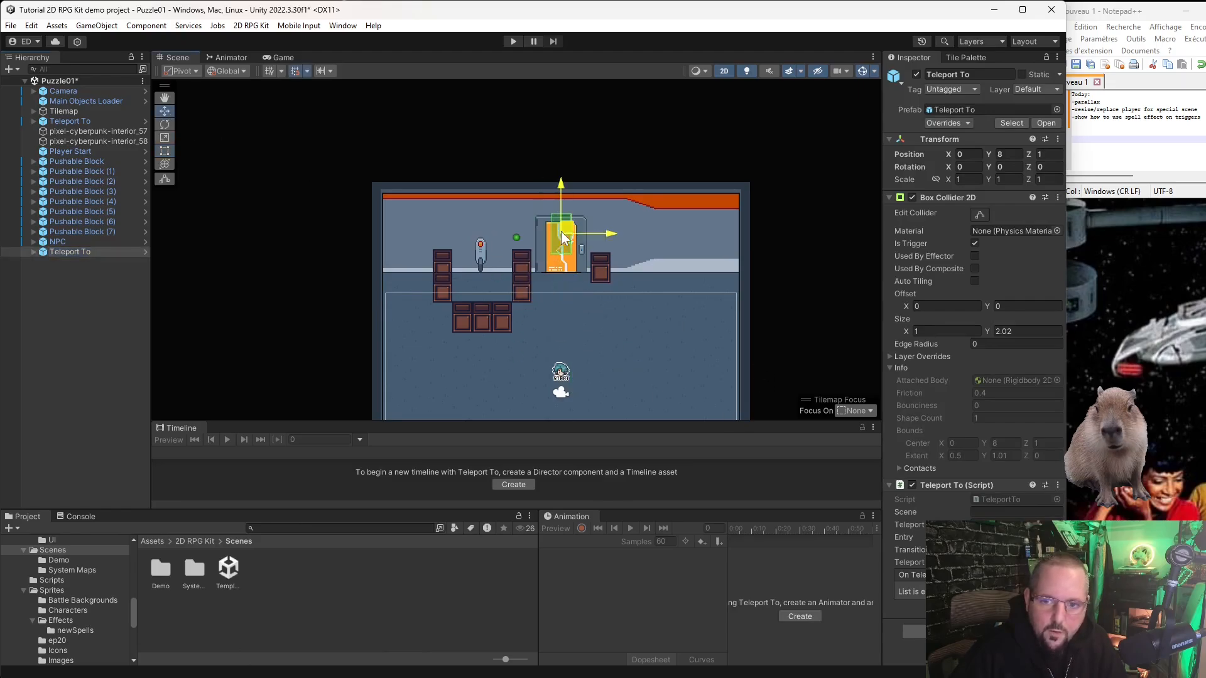
{"action": "left_click", "coordinate": [516, 238]}
{"action": "left_click_drag", "start_coordinate": [525, 236], "coordinate": [567, 308]}
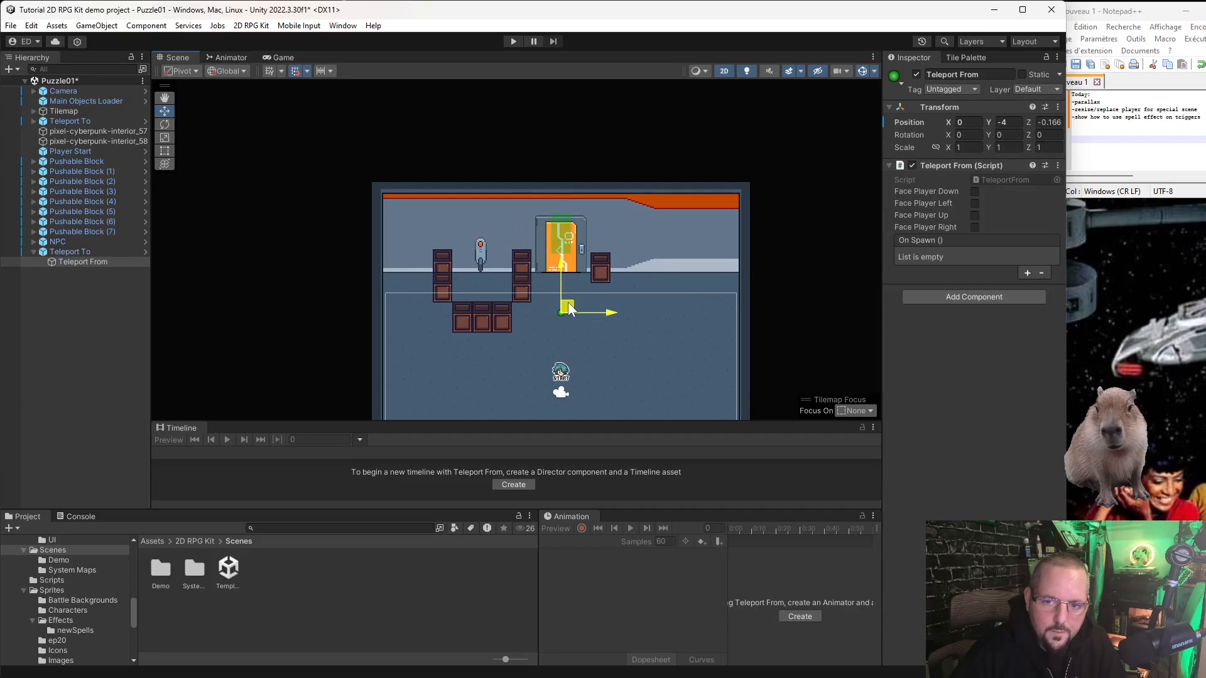
Resize the new teleport's box collider to about 2.4 by 1.32 so it spans the upper part of the door frame.
{"action": "left_click", "coordinate": [564, 242]}
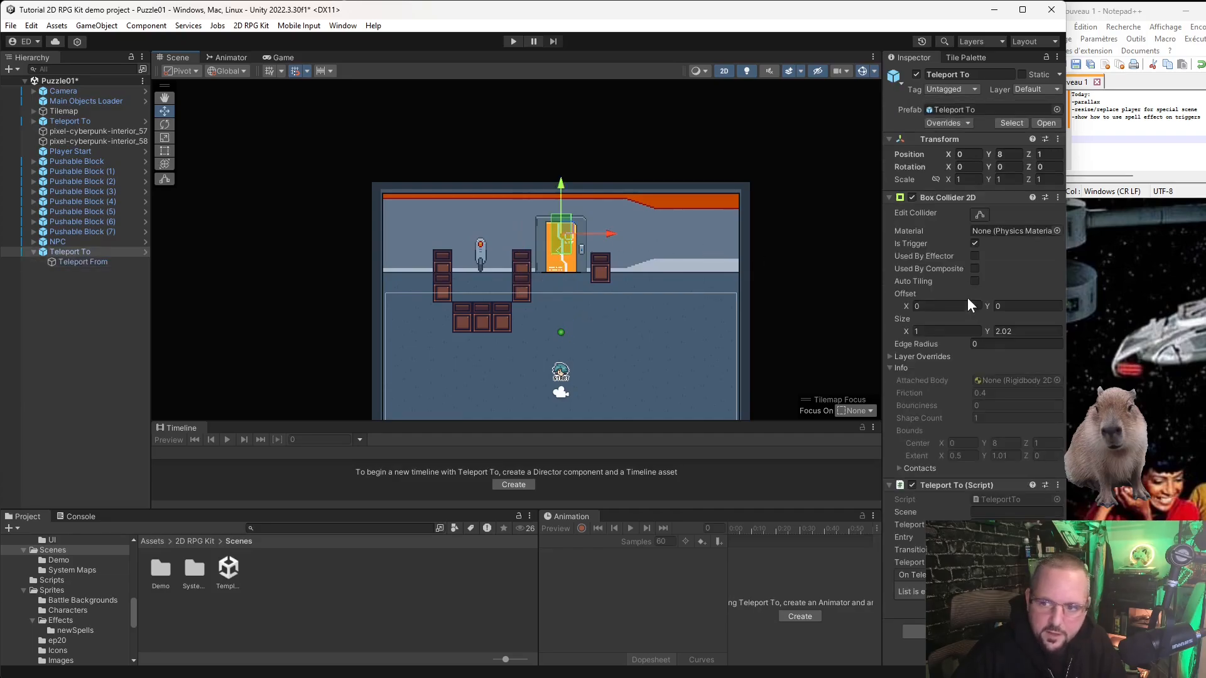
{"action": "left_click", "coordinate": [979, 214]}
{"action": "scroll", "coordinate": [586, 228], "scroll_direction": "up", "scroll_amount": 3}
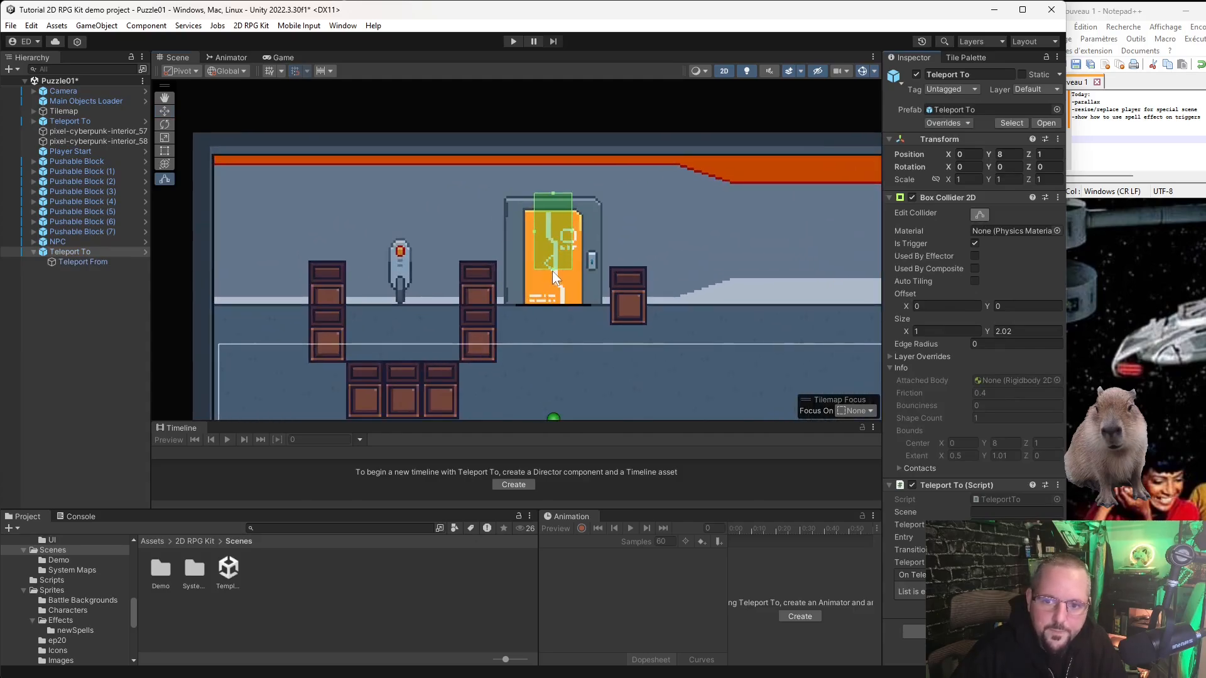
{"action": "left_click_drag", "start_coordinate": [552, 270], "coordinate": [509, 205]}
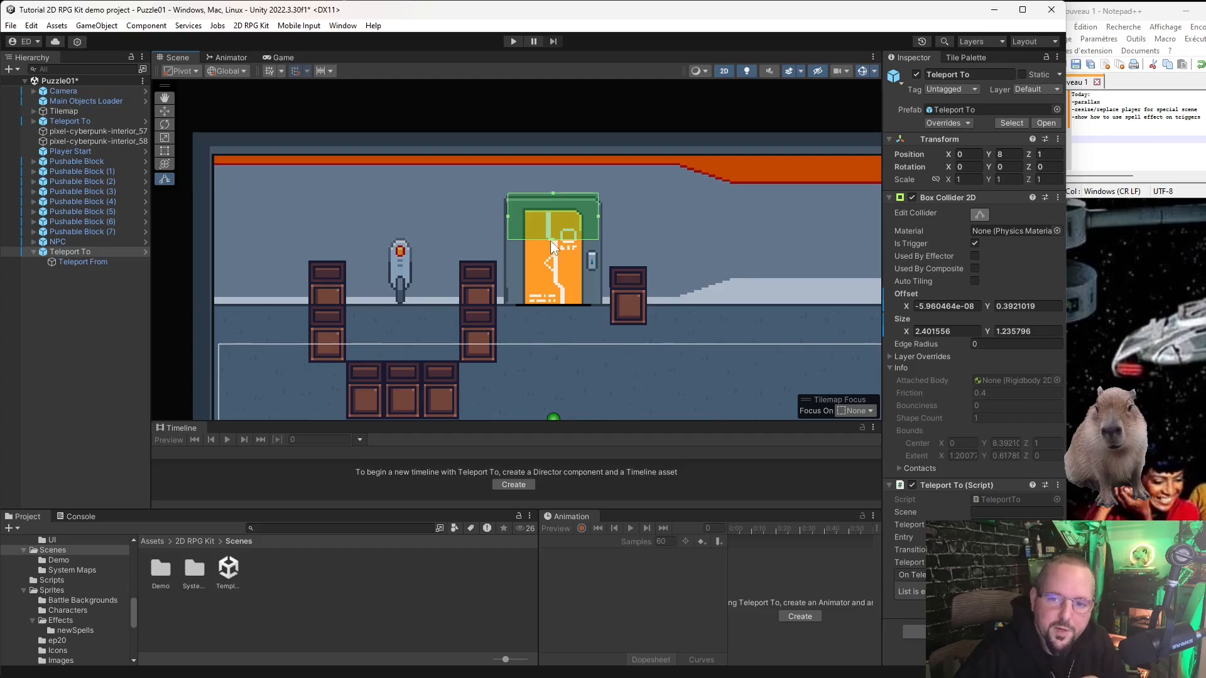
{"action": "left_click_drag", "start_coordinate": [553, 241], "coordinate": [558, 244]}
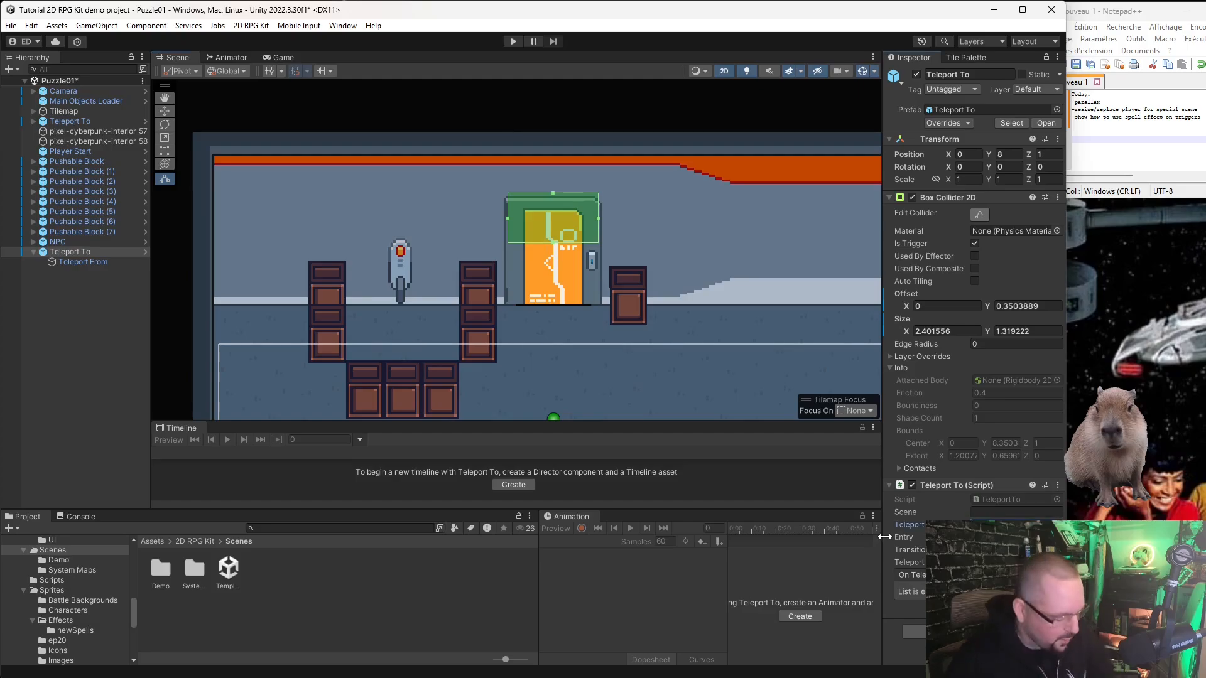
Set the destination scene of the door's teleport to "parallax" and save the Puzzle01 scene.
{"action": "left_click", "coordinate": [998, 514]}
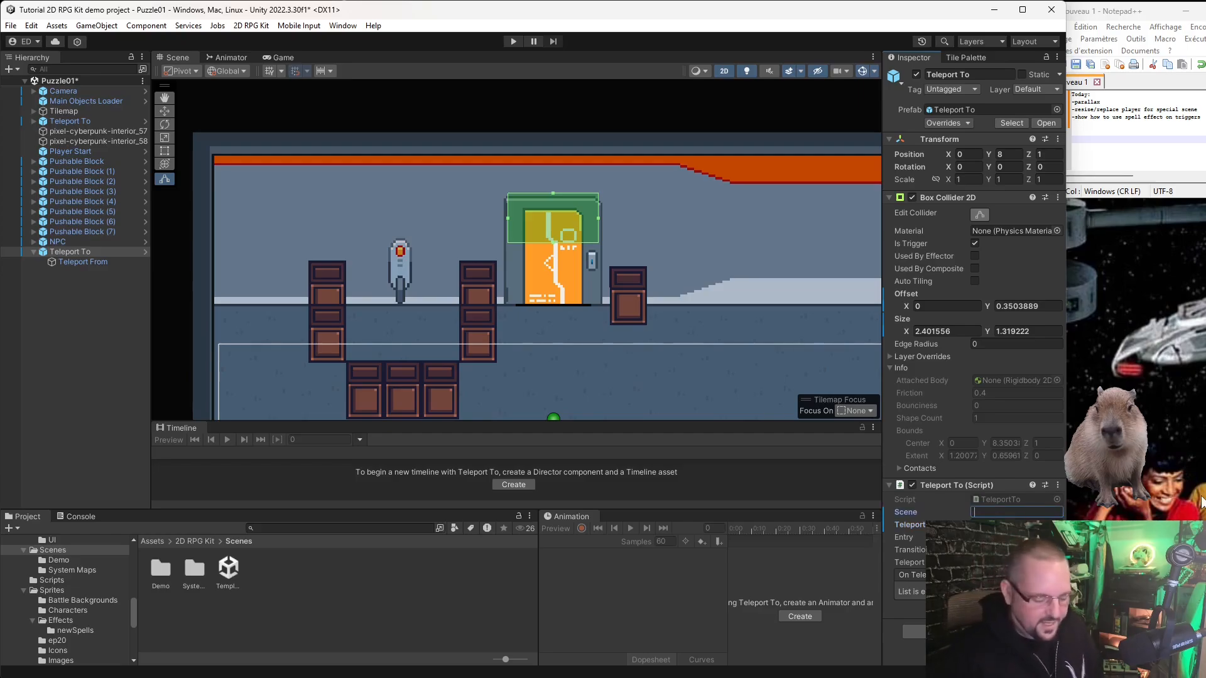
{"action": "type", "text": "Para"}
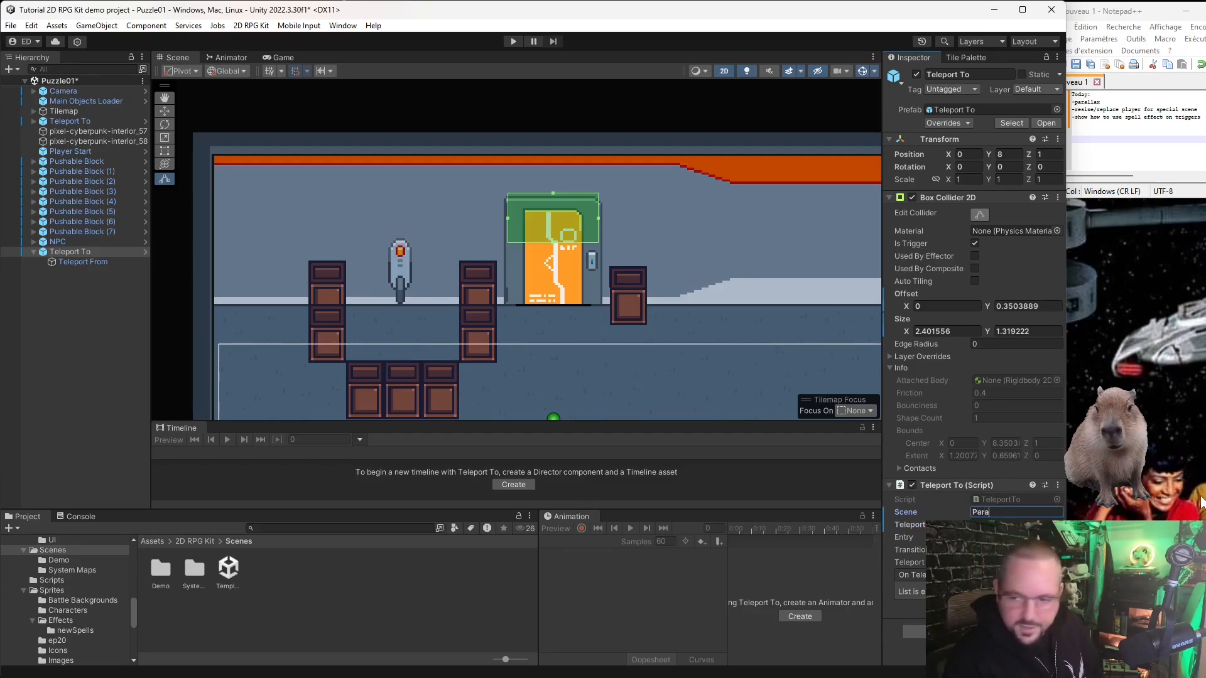
{"action": "type", "text": "llax"}
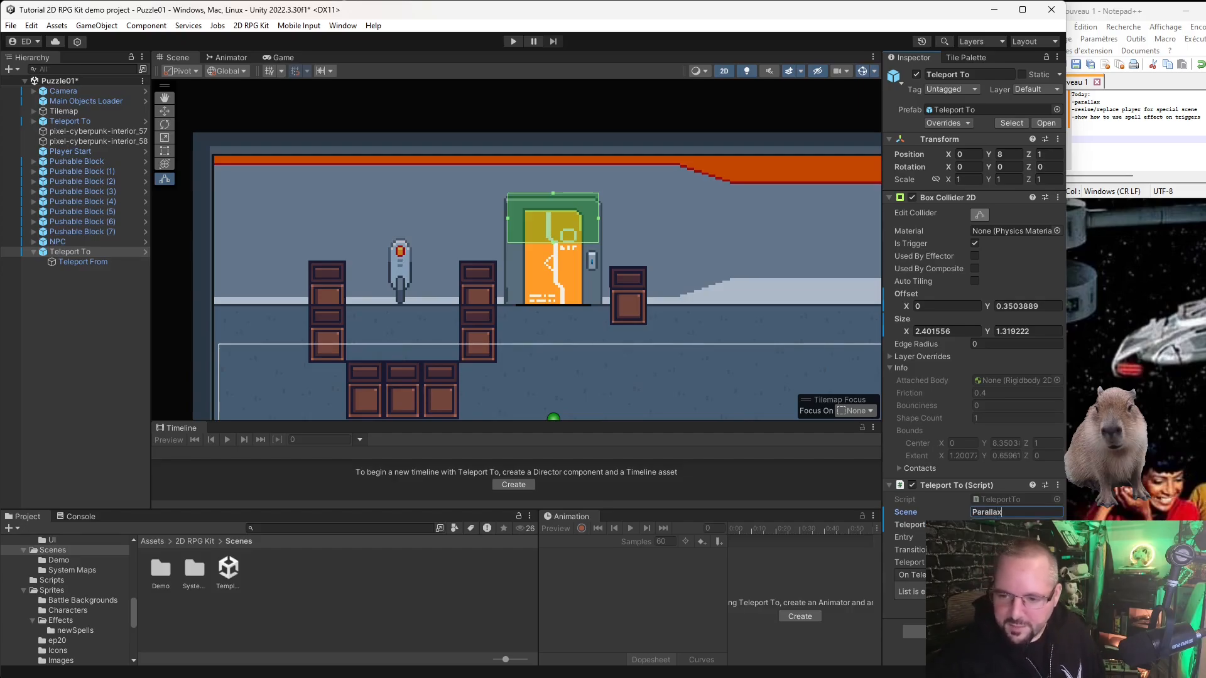
{"action": "left_click", "coordinate": [978, 514]}
{"action": "key", "text": "BackSpace"}
{"action": "type", "text": "p"}
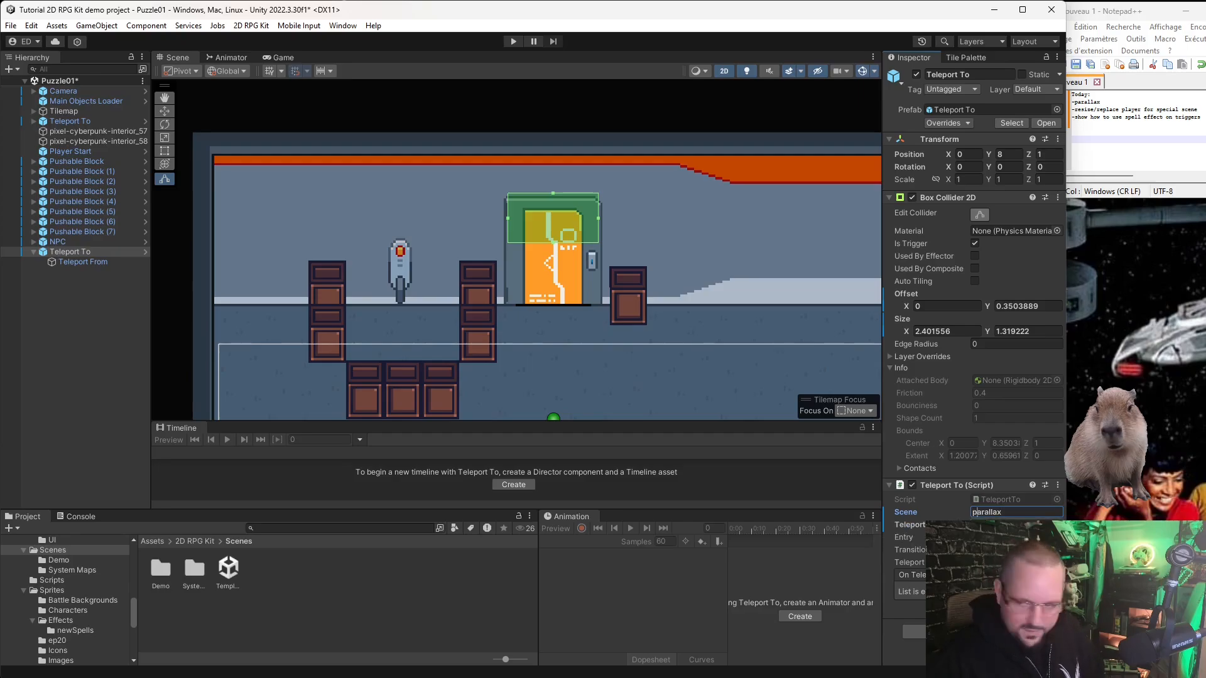
{"action": "left_click_drag", "start_coordinate": [1004, 514], "coordinate": [946, 517]}
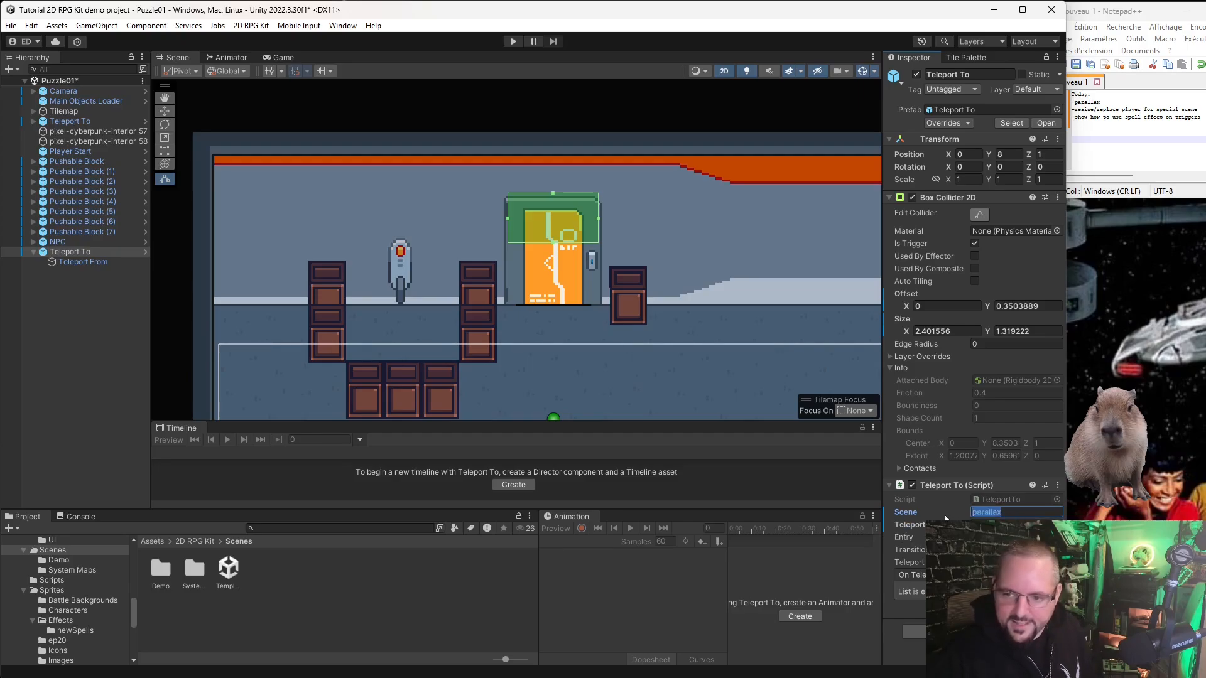
{"action": "left_click", "coordinate": [654, 589]}
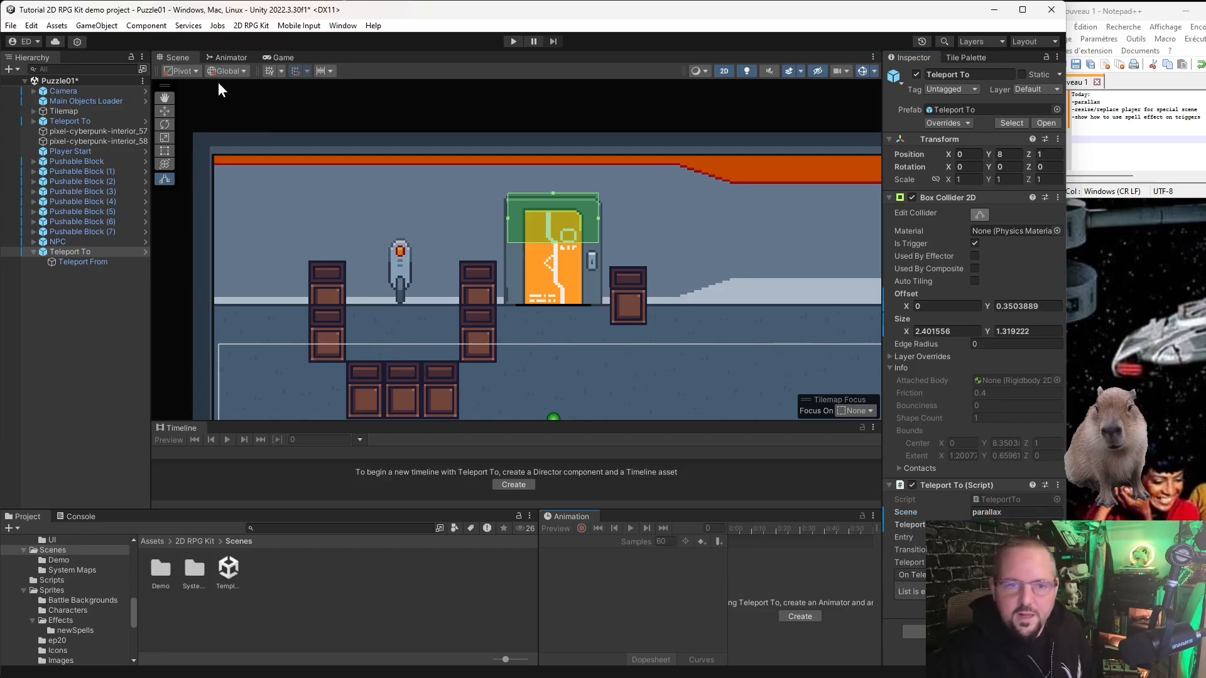
{"action": "left_click", "coordinate": [11, 25]}
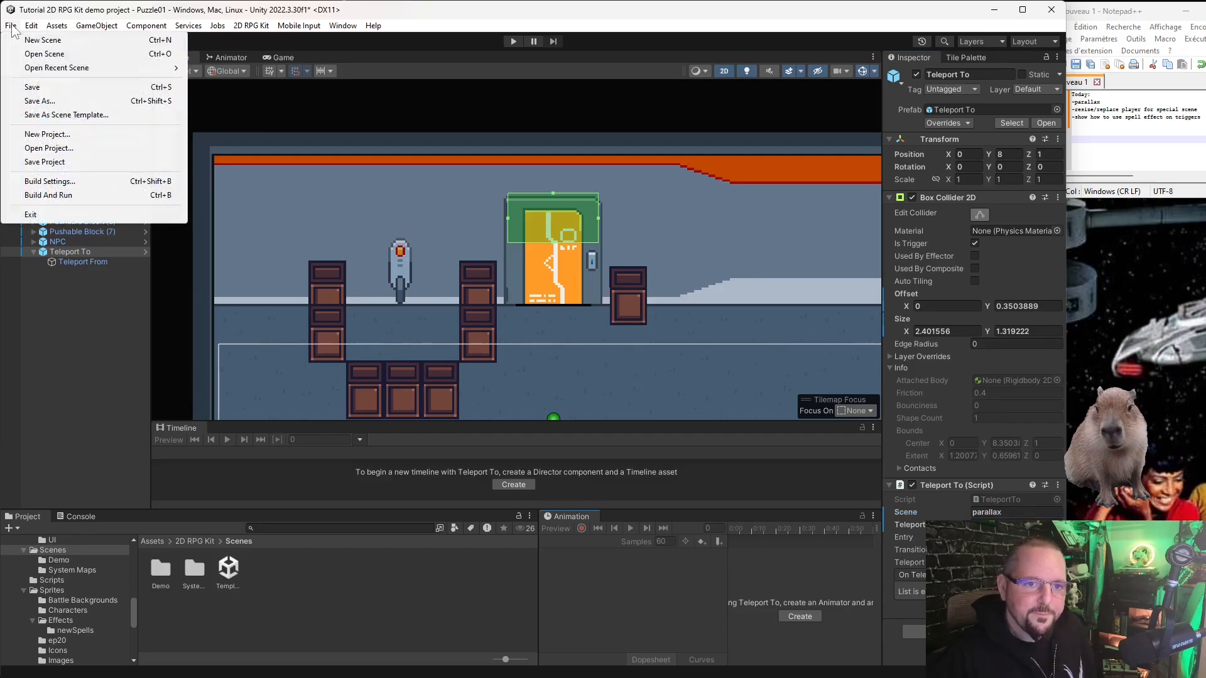
{"action": "left_click", "coordinate": [47, 89]}
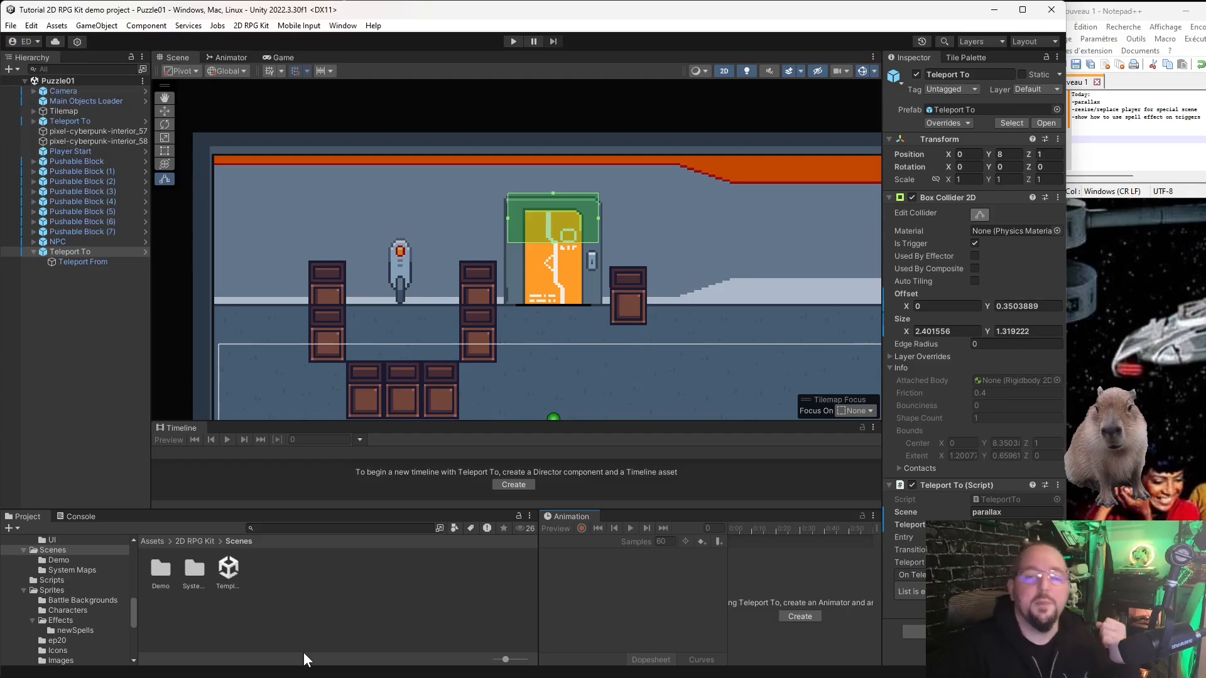
Open the Template Scene from the 2D RPG Kit Scenes folder and frame its camera area.
{"action": "left_click", "coordinate": [226, 573]}
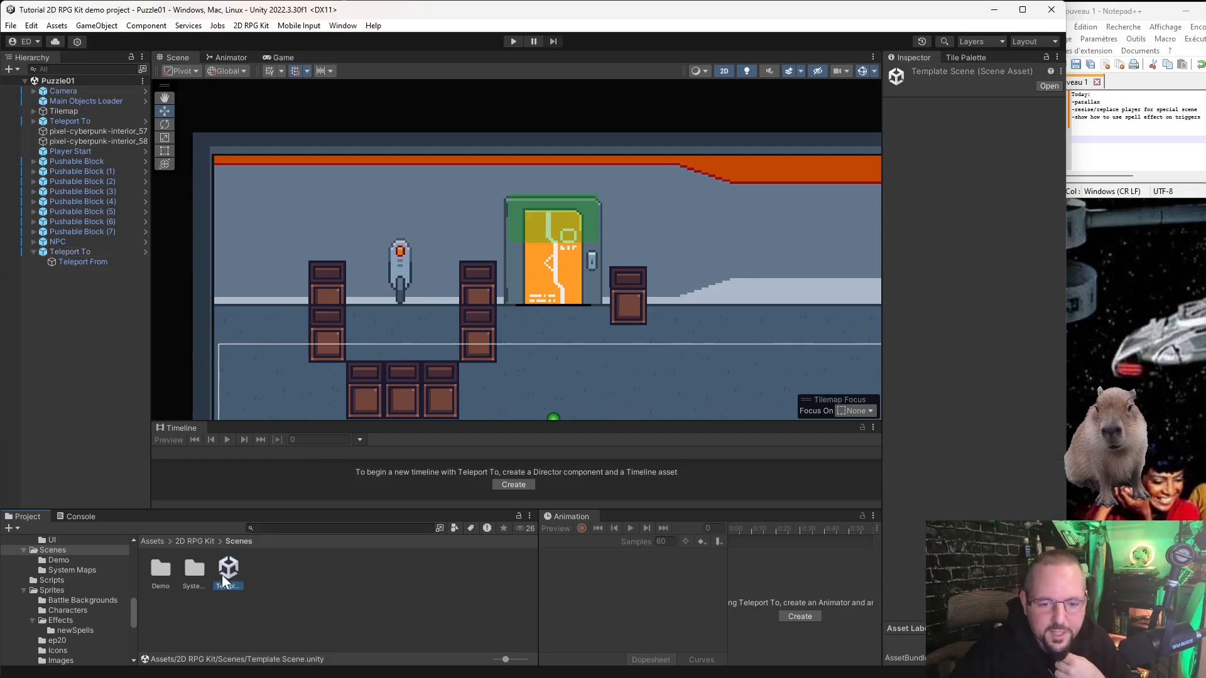
{"action": "double_click", "coordinate": [233, 573]}
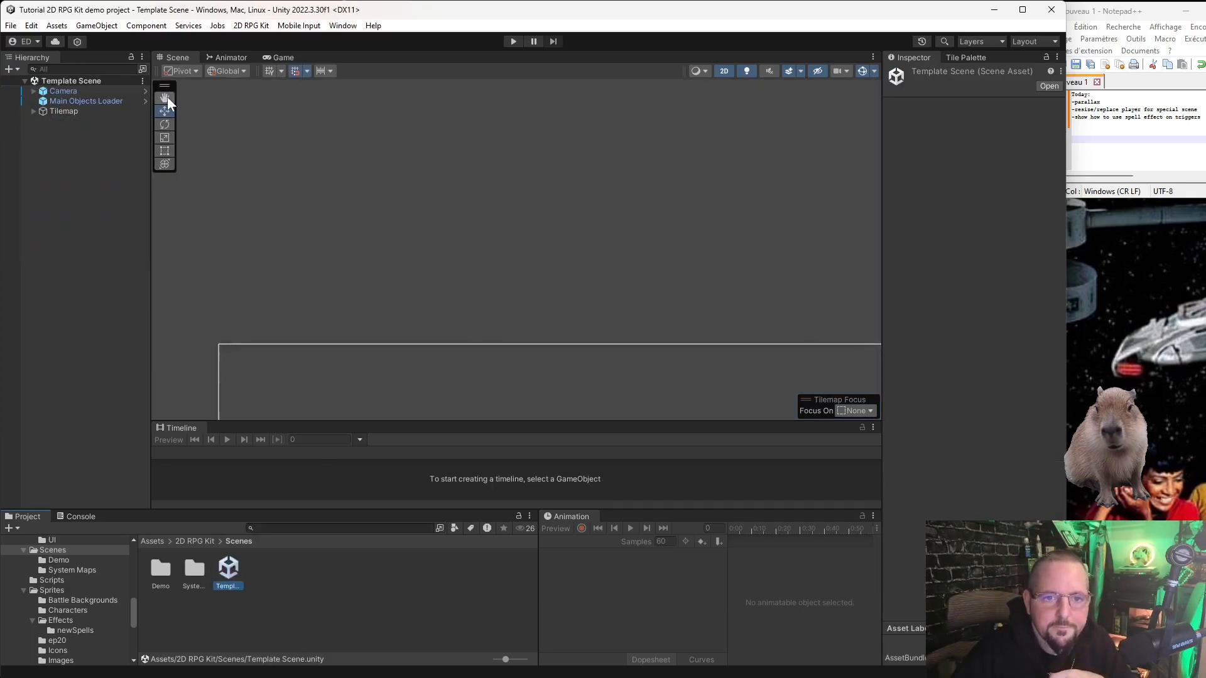
{"action": "scroll", "coordinate": [422, 267], "scroll_direction": "down", "scroll_amount": 6}
{"action": "middle_click_drag", "start_coordinate": [496, 308], "coordinate": [515, 254]}
{"action": "scroll", "coordinate": [468, 266], "scroll_direction": "up", "scroll_amount": 3}
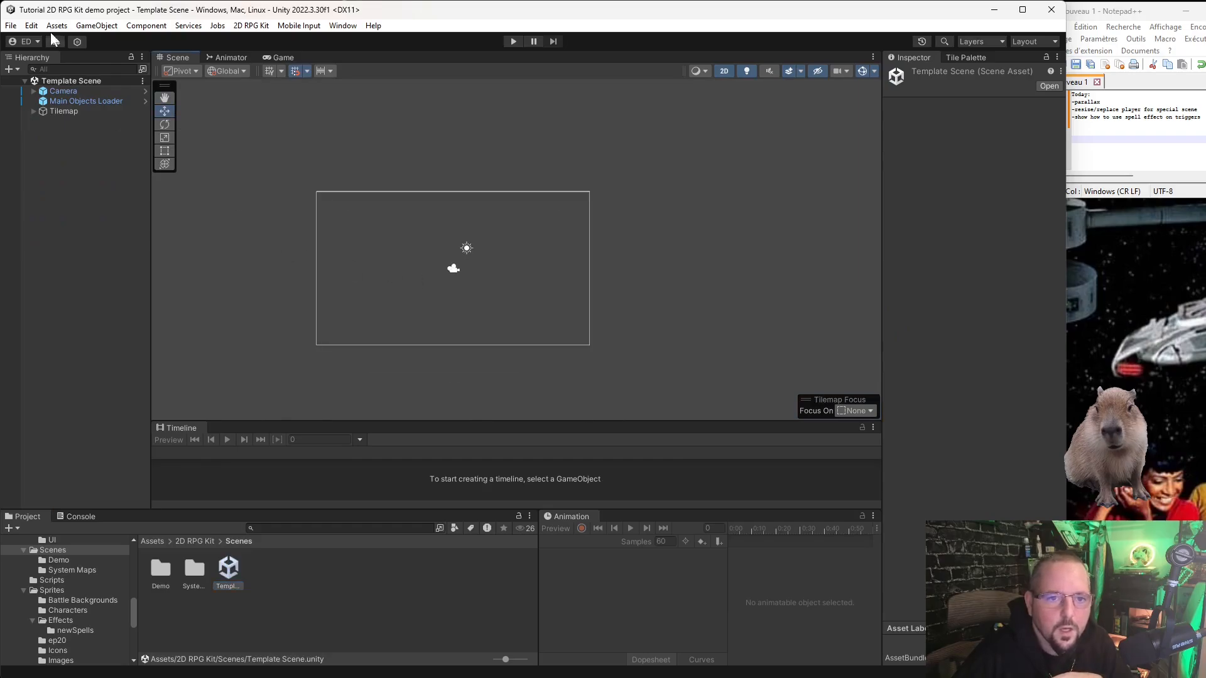
Save the template scene as a new scene named "parallax" in the 2D RPG Kit/Scenes/Demo folder.
{"action": "left_click", "coordinate": [11, 25]}
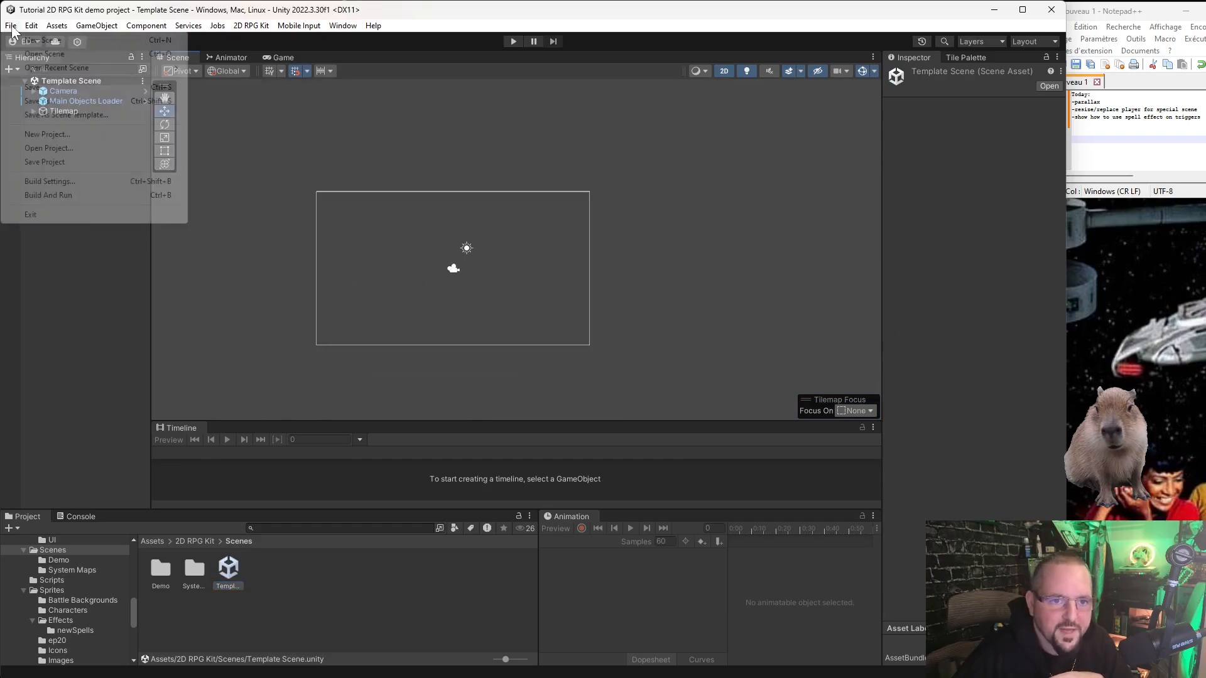
{"action": "left_click", "coordinate": [69, 101]}
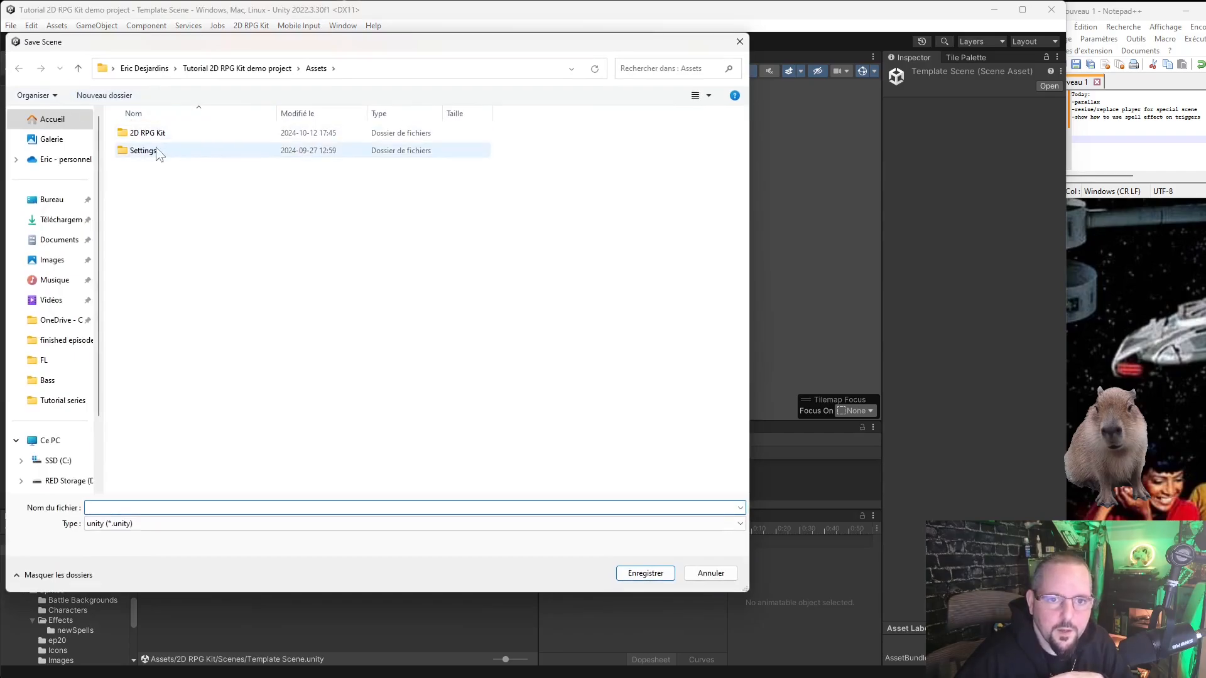
{"action": "double_click", "coordinate": [151, 129]}
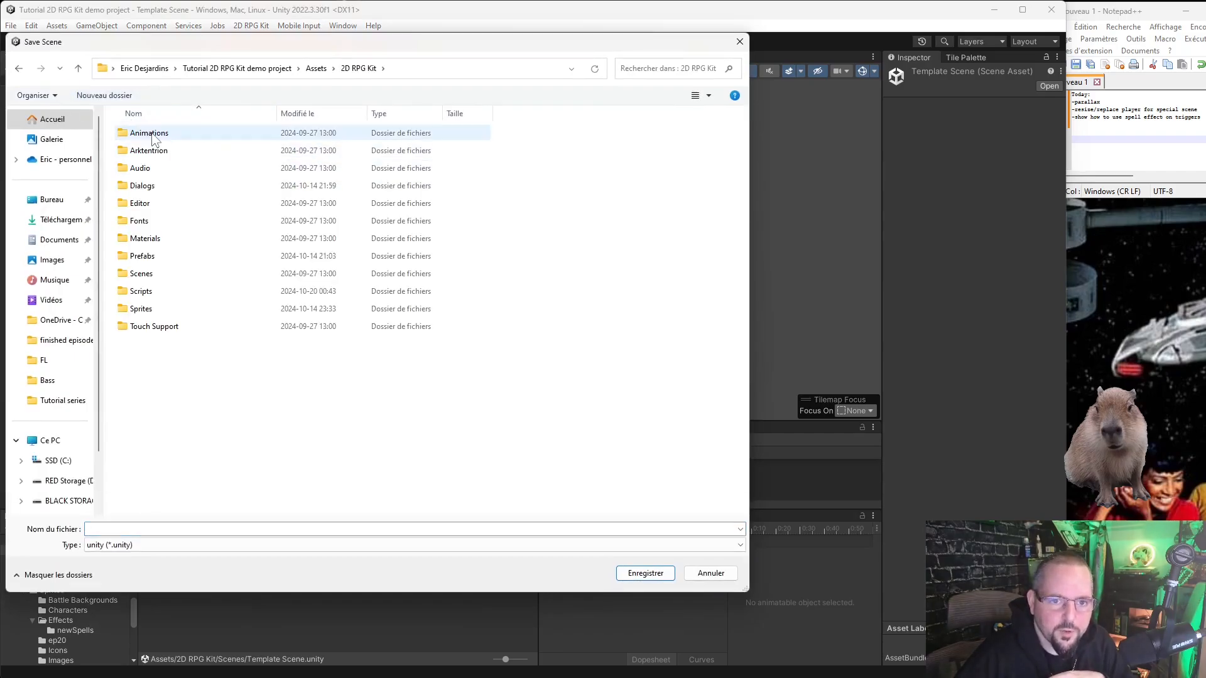
{"action": "double_click", "coordinate": [142, 274]}
{"action": "double_click", "coordinate": [141, 134]}
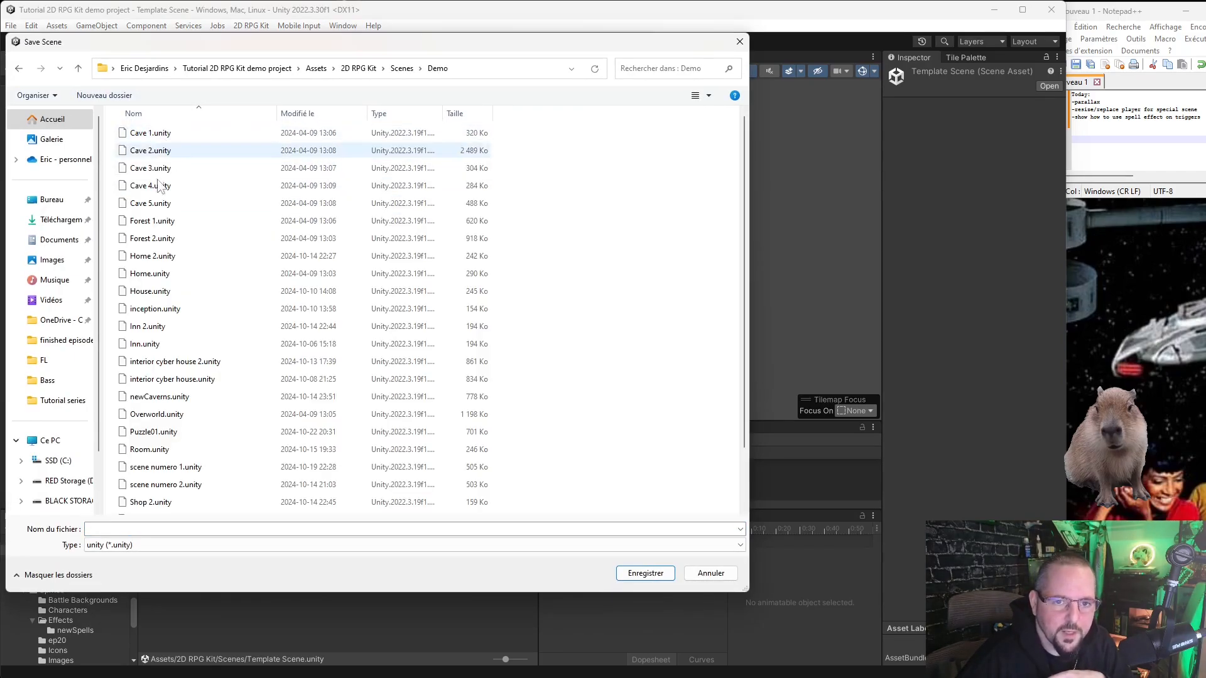
{"action": "left_click", "coordinate": [132, 529]}
{"action": "type", "text": "parallax"}
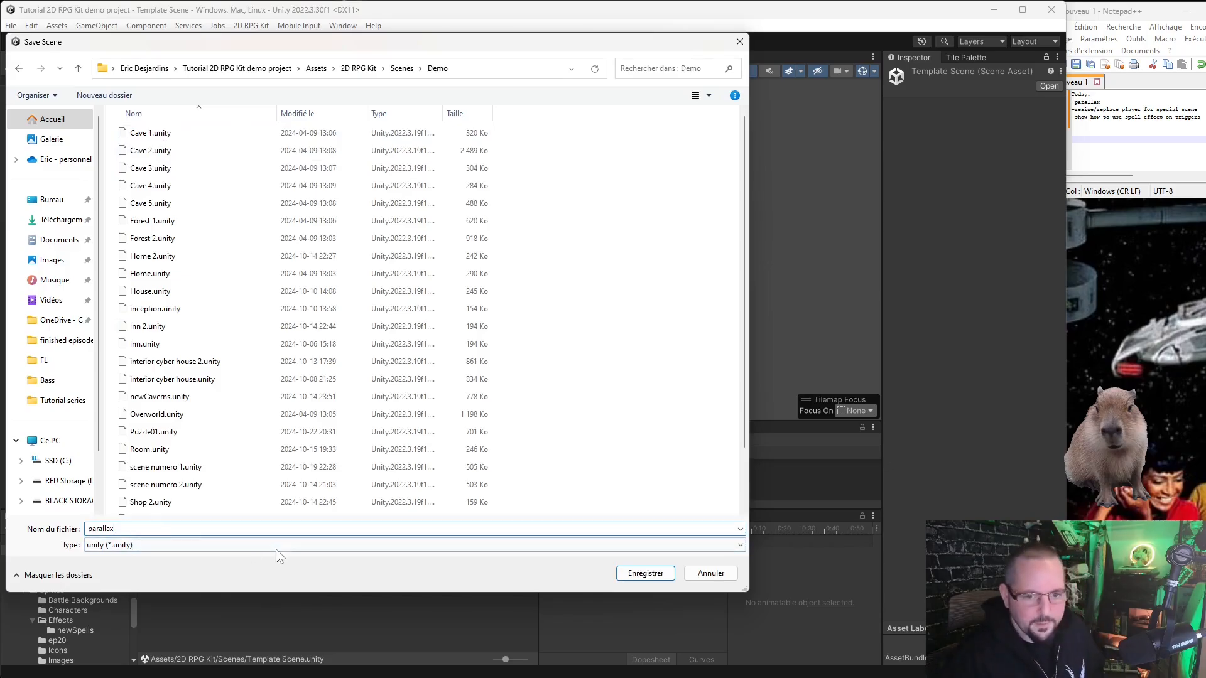
{"action": "left_click", "coordinate": [646, 574]}
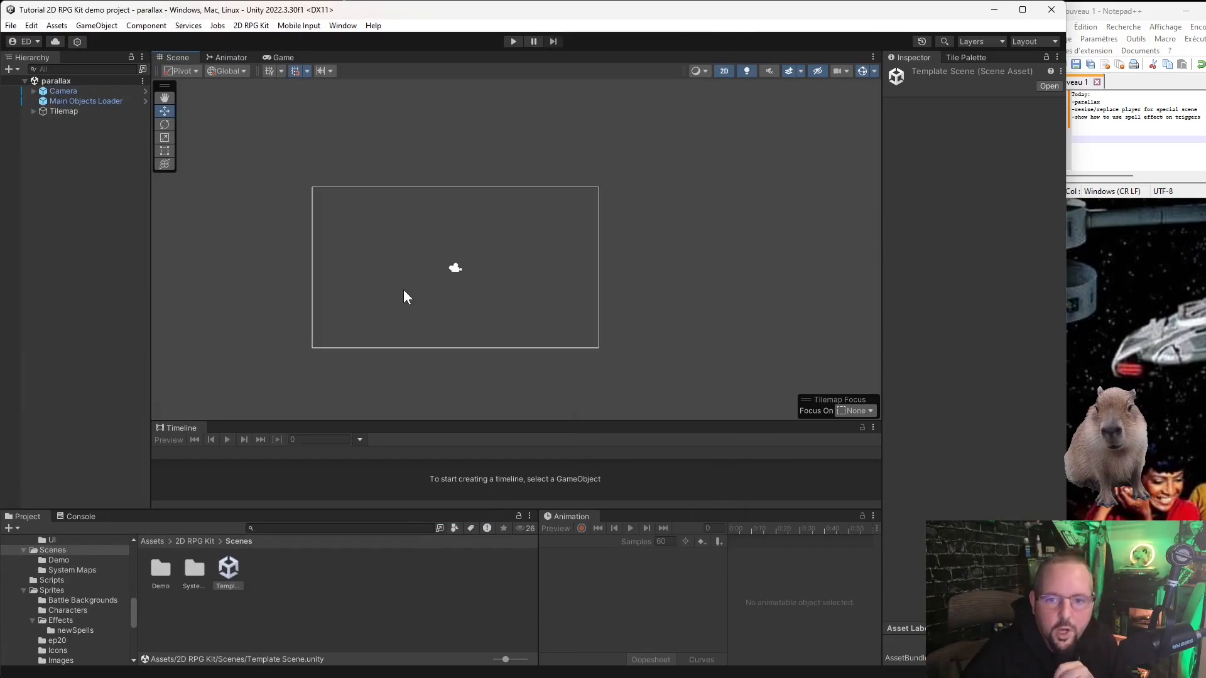
Pick the upper row of three blue-grey floor tiles, a 6-by-2-cell block, from the Cyberpunk interior tile palette as the brush.
{"action": "scroll", "coordinate": [394, 299], "scroll_direction": "up", "scroll_amount": 2}
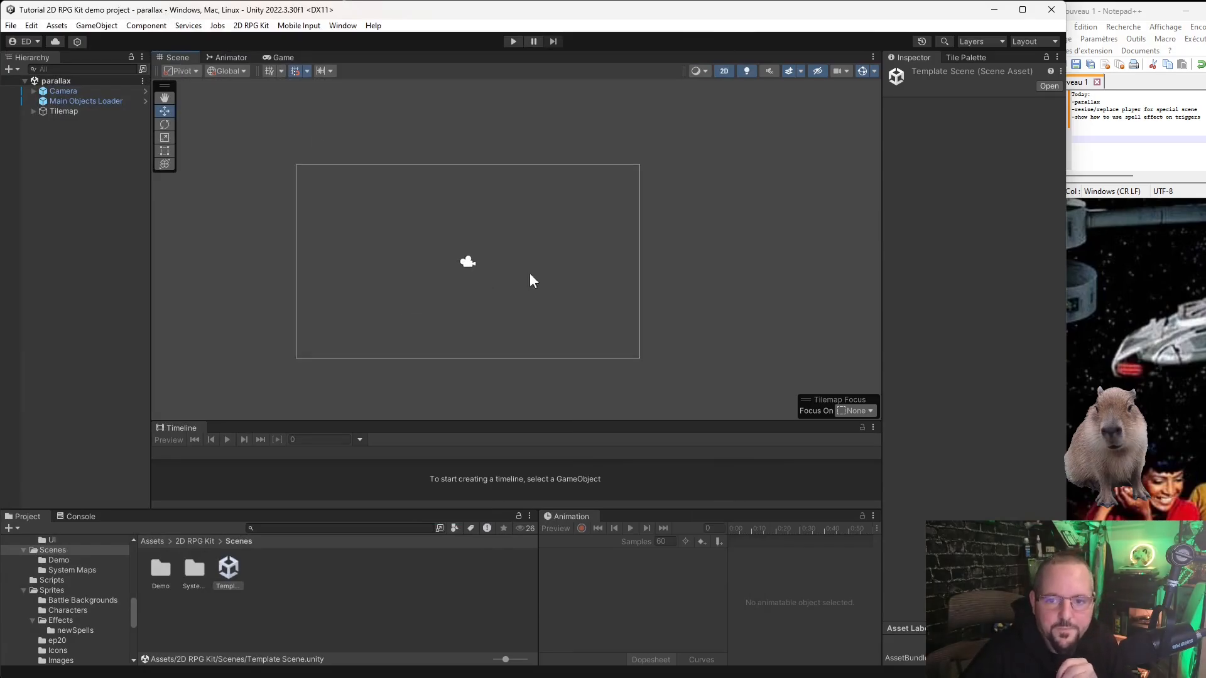
{"action": "left_click", "coordinate": [961, 57]}
{"action": "left_click", "coordinate": [927, 57]}
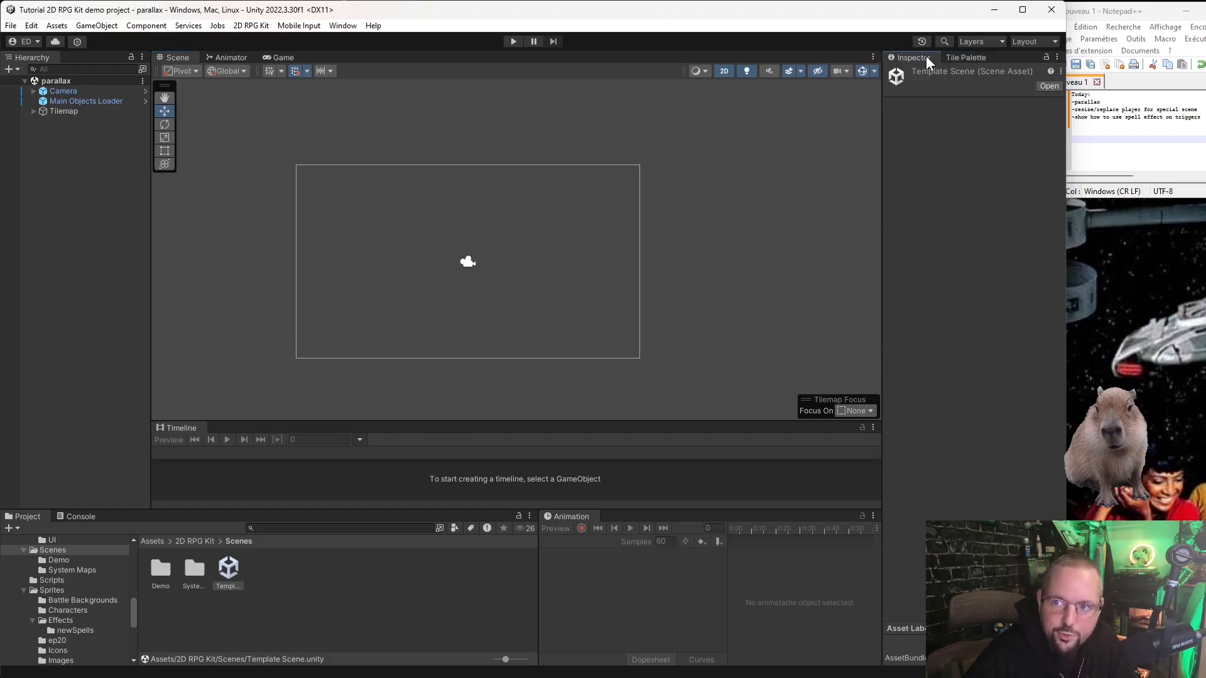
{"action": "left_click", "coordinate": [965, 57]}
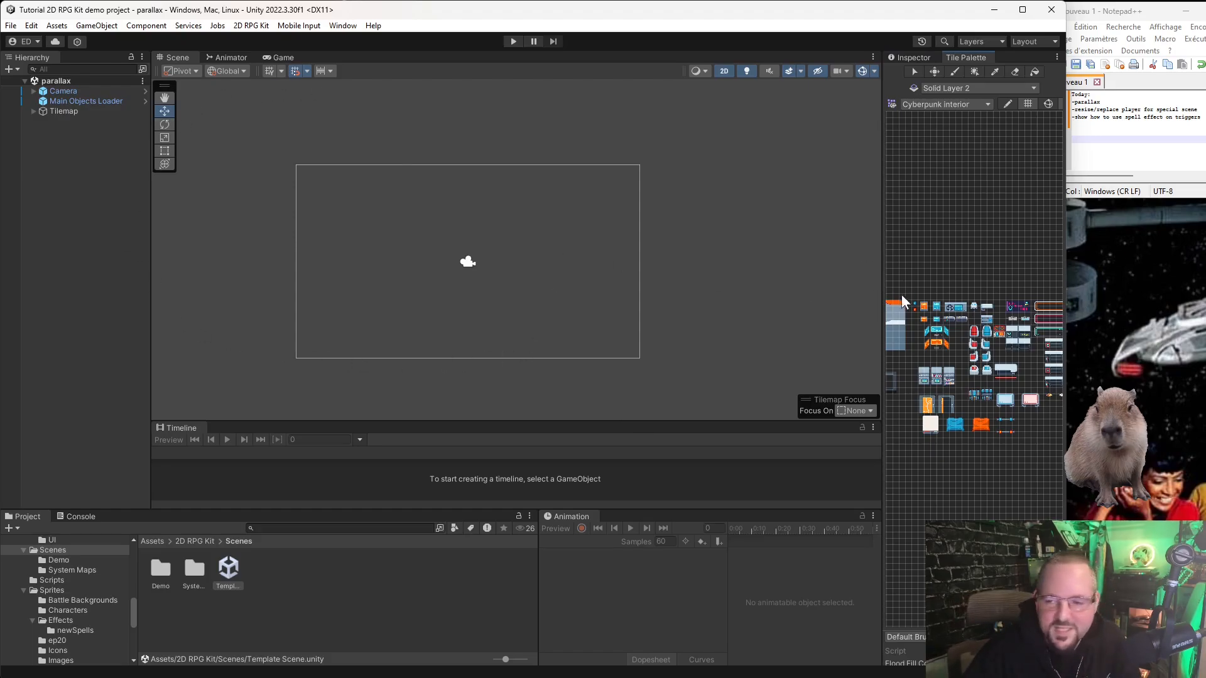
{"action": "scroll", "coordinate": [901, 301], "scroll_direction": "up", "scroll_amount": 5}
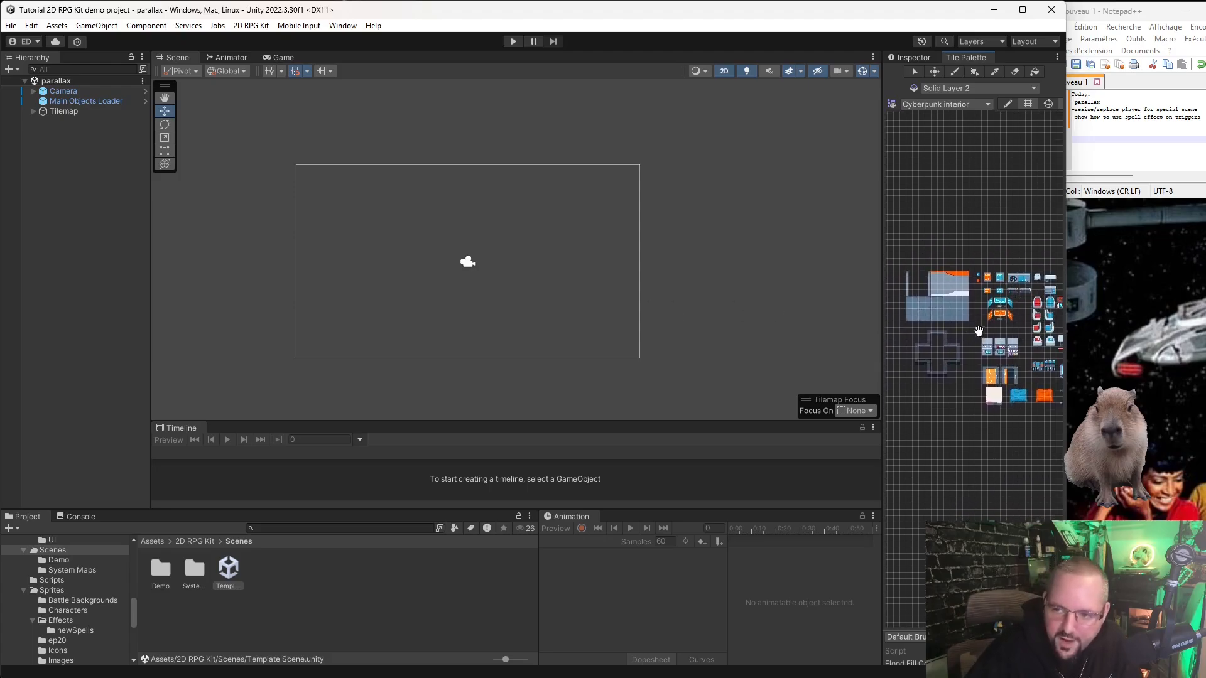
{"action": "scroll", "coordinate": [937, 325], "scroll_direction": "up", "scroll_amount": 5}
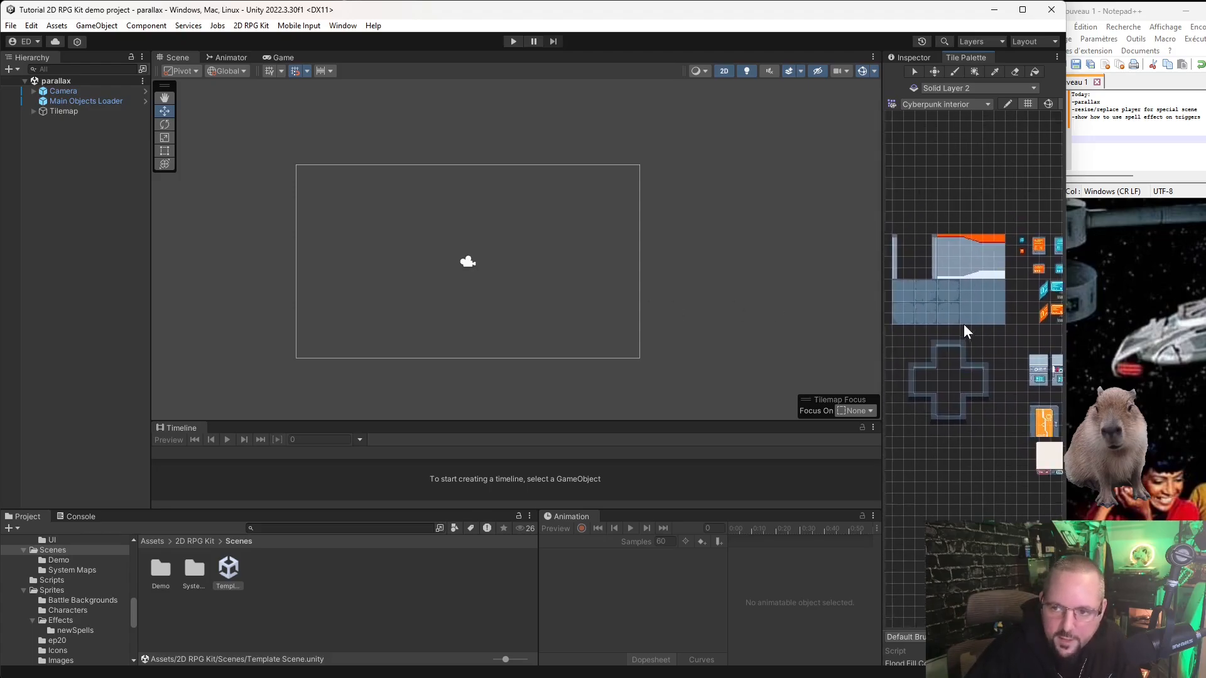
{"action": "scroll", "coordinate": [956, 316], "scroll_direction": "up", "scroll_amount": 2}
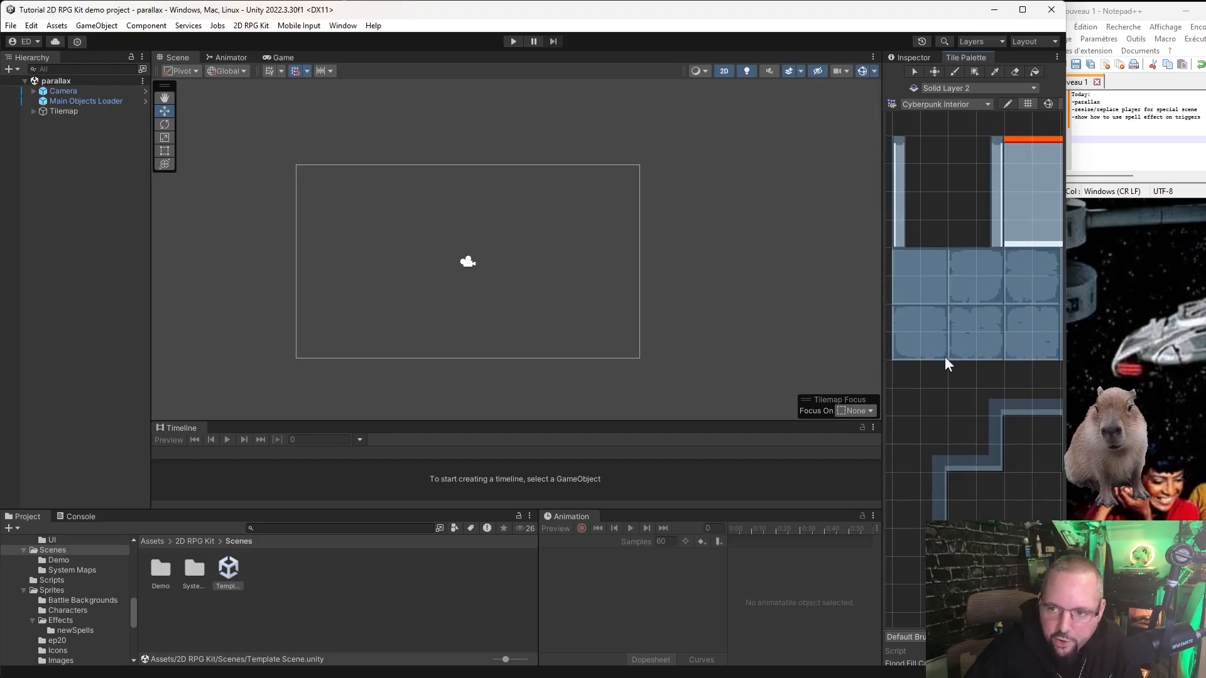
{"action": "left_click_drag", "start_coordinate": [1050, 353], "coordinate": [952, 283]}
{"action": "left_click", "coordinate": [992, 297]}
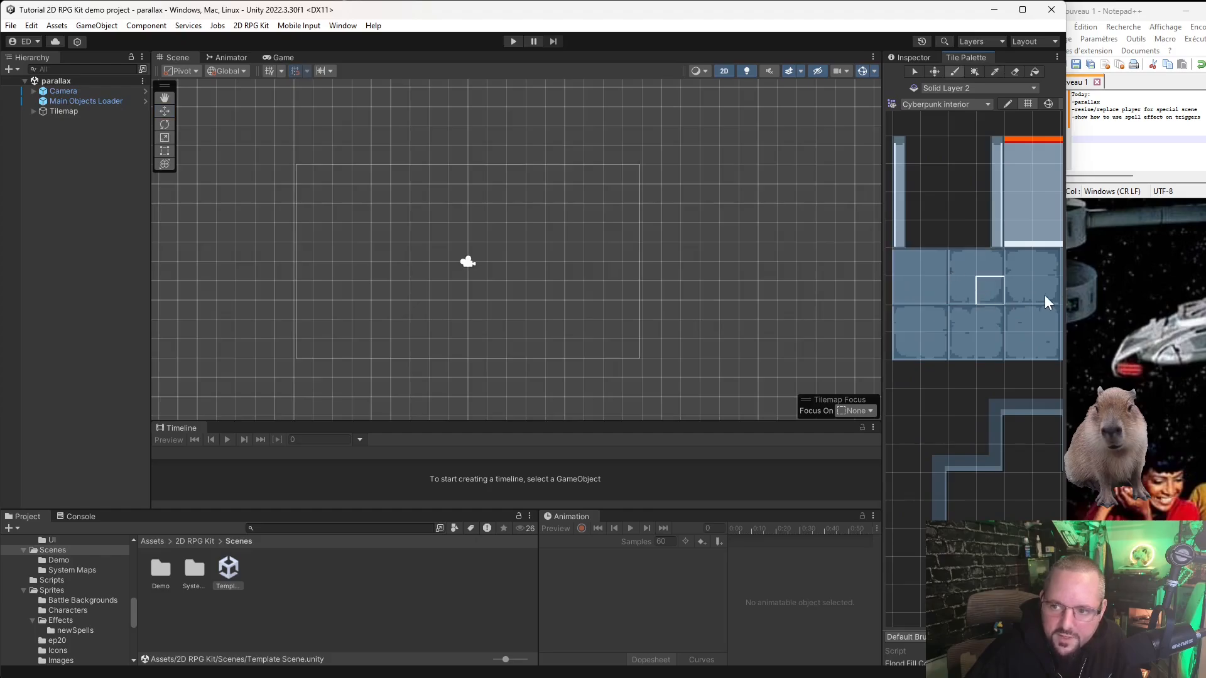
{"action": "left_click_drag", "start_coordinate": [1046, 295], "coordinate": [909, 267]}
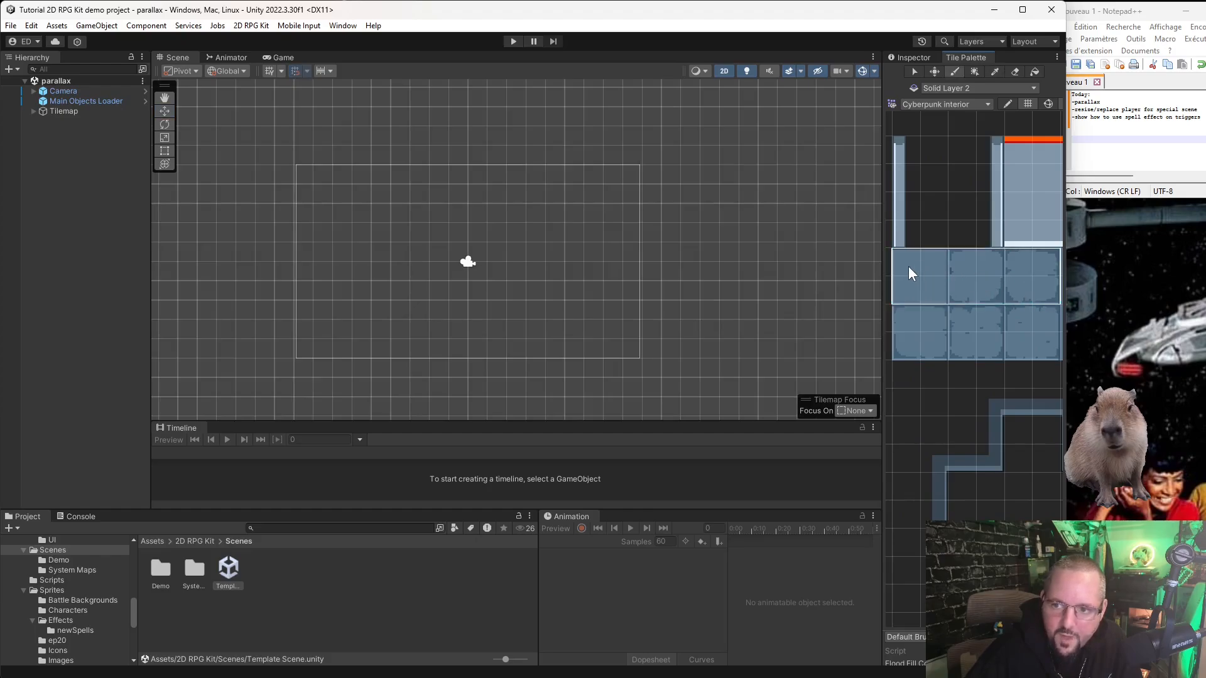
Paint six adjoining stamps of the floor block on Ground Layer 1 along the camera frame's lower edge, past both of its sides.
{"action": "left_click", "coordinate": [33, 110]}
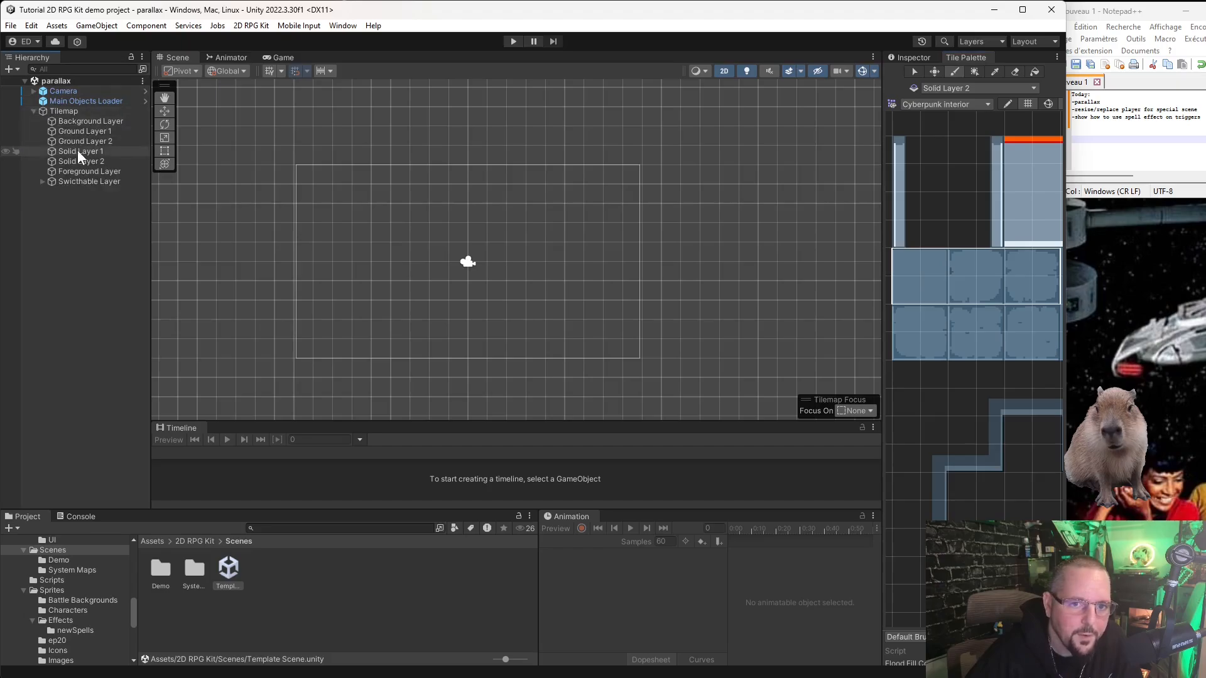
{"action": "left_click", "coordinate": [60, 130]}
{"action": "scroll", "coordinate": [255, 303], "scroll_direction": "down", "scroll_amount": 3}
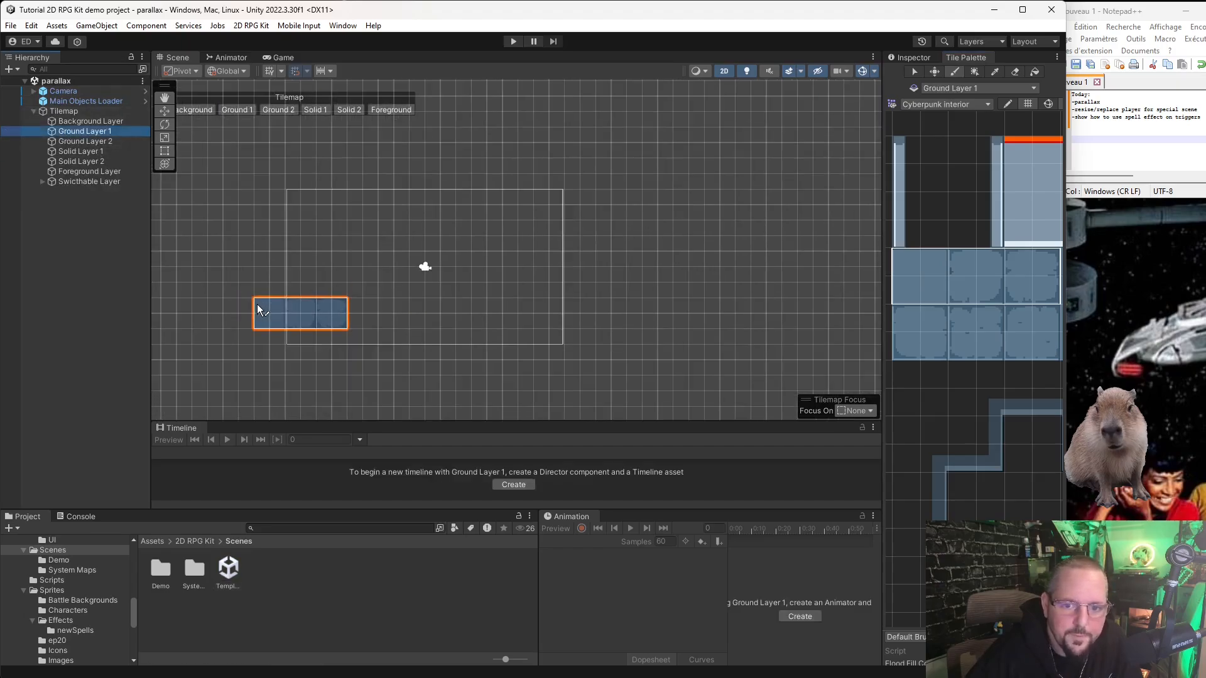
{"action": "scroll", "coordinate": [239, 332], "scroll_direction": "down", "scroll_amount": 2}
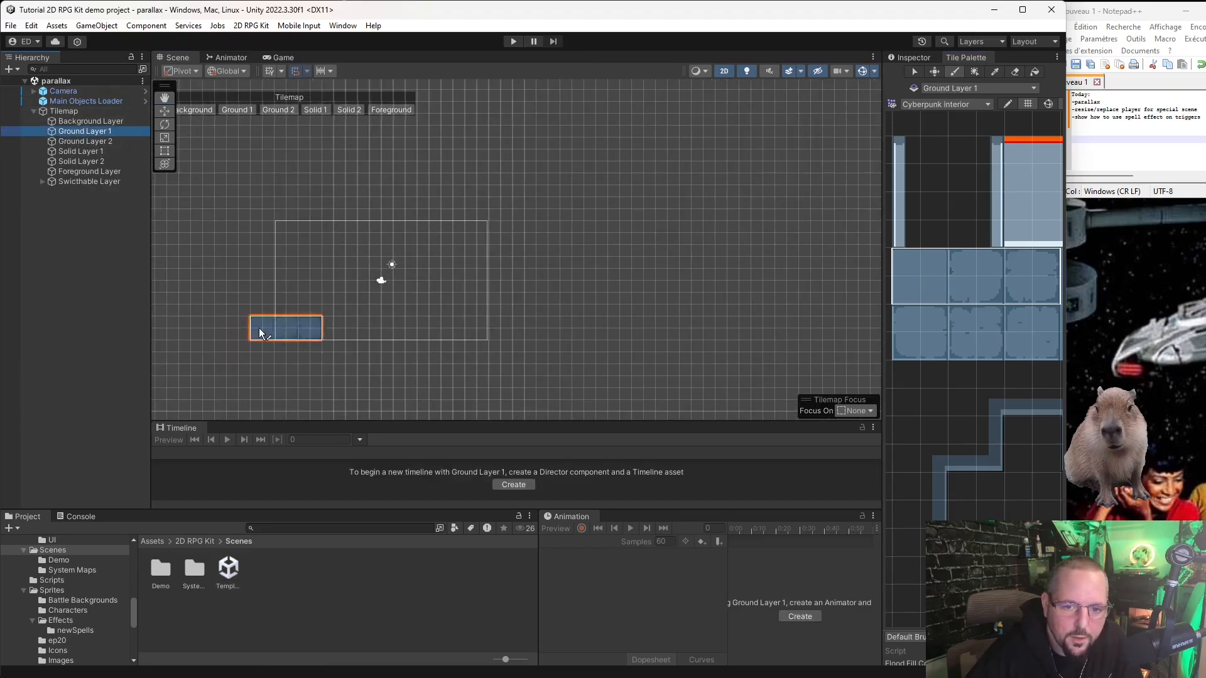
{"action": "left_click", "coordinate": [382, 288]}
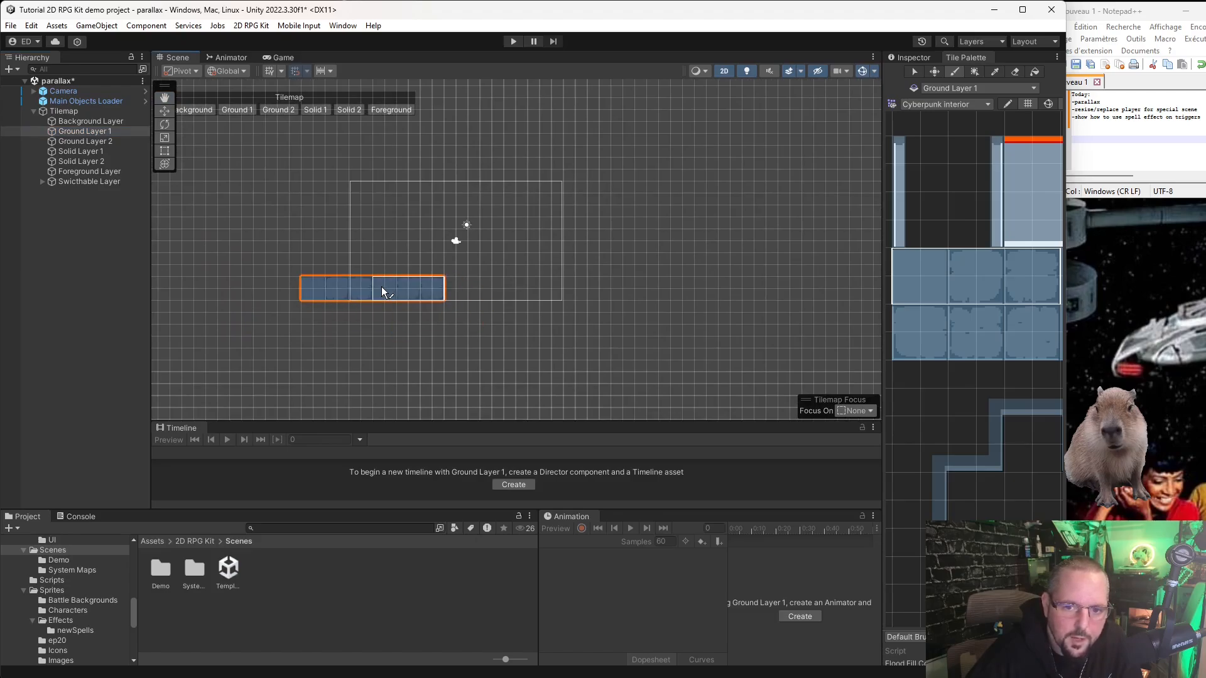
{"action": "left_click", "coordinate": [461, 287]}
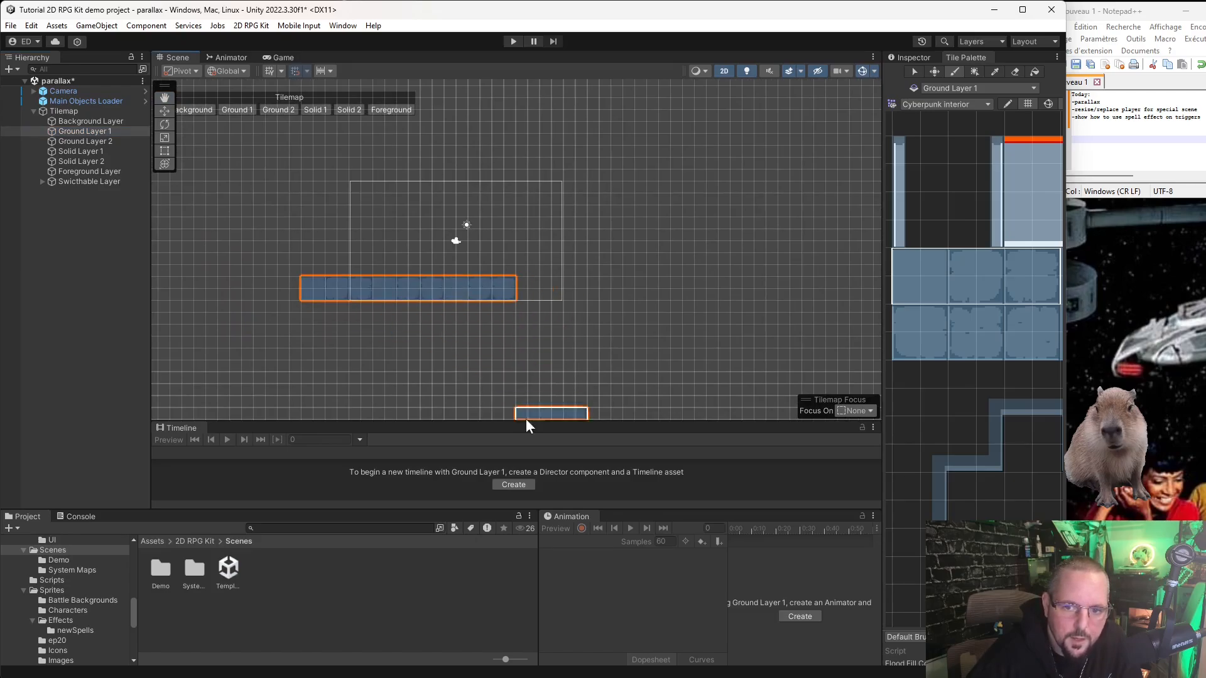
{"action": "left_click", "coordinate": [526, 288]}
{"action": "left_click", "coordinate": [598, 289]}
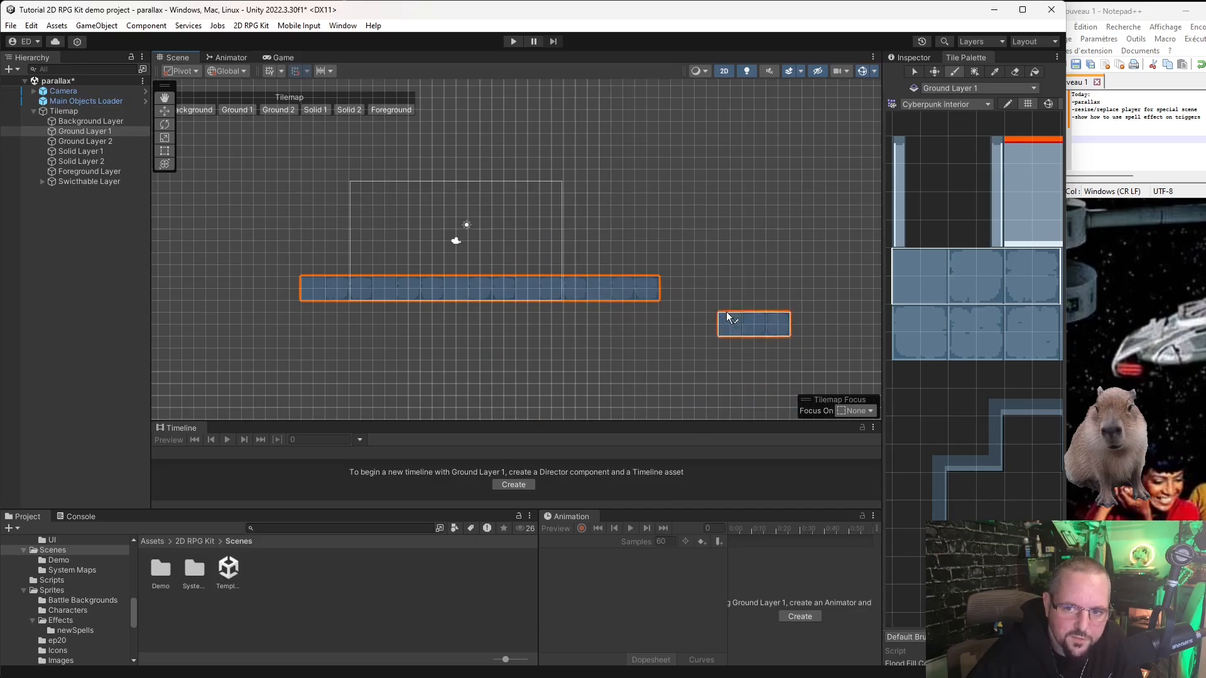
{"action": "left_click", "coordinate": [669, 289]}
Extend the floor strip with two more stamps at its left end, undo any stray stamp, and stop painting.
{"action": "left_click", "coordinate": [235, 291]}
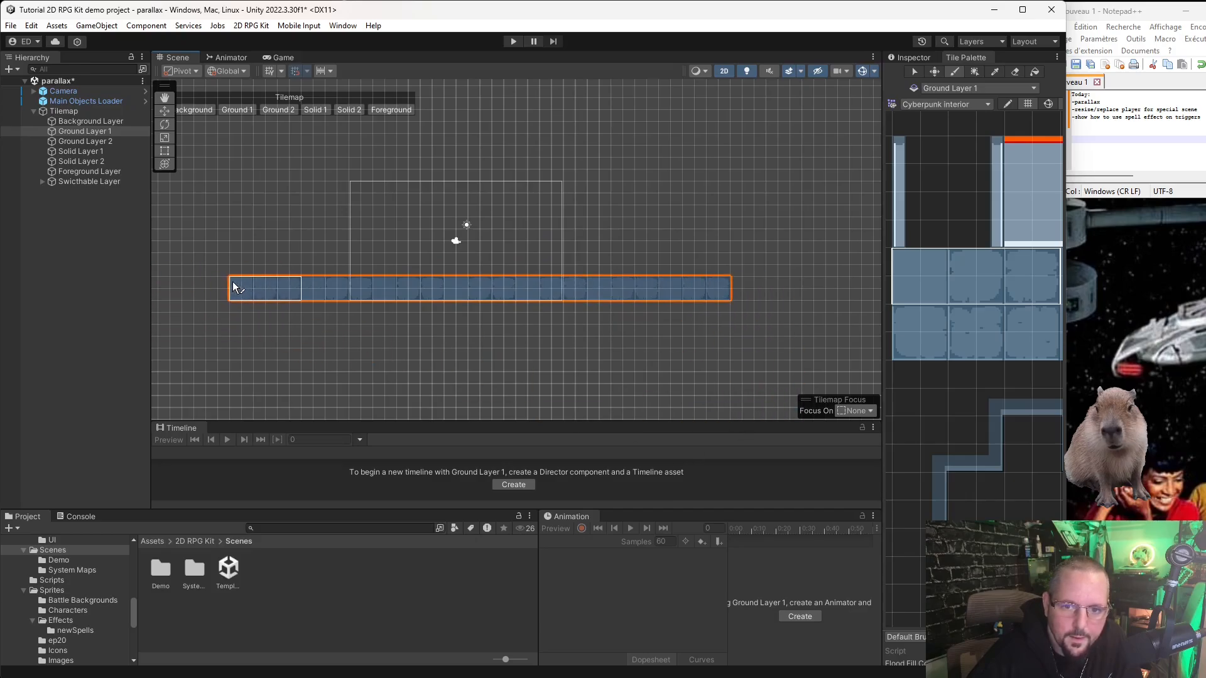
{"action": "left_click", "coordinate": [167, 288]}
{"action": "left_click", "coordinate": [172, 322]}
{"action": "key", "text": "ctrl+z"}
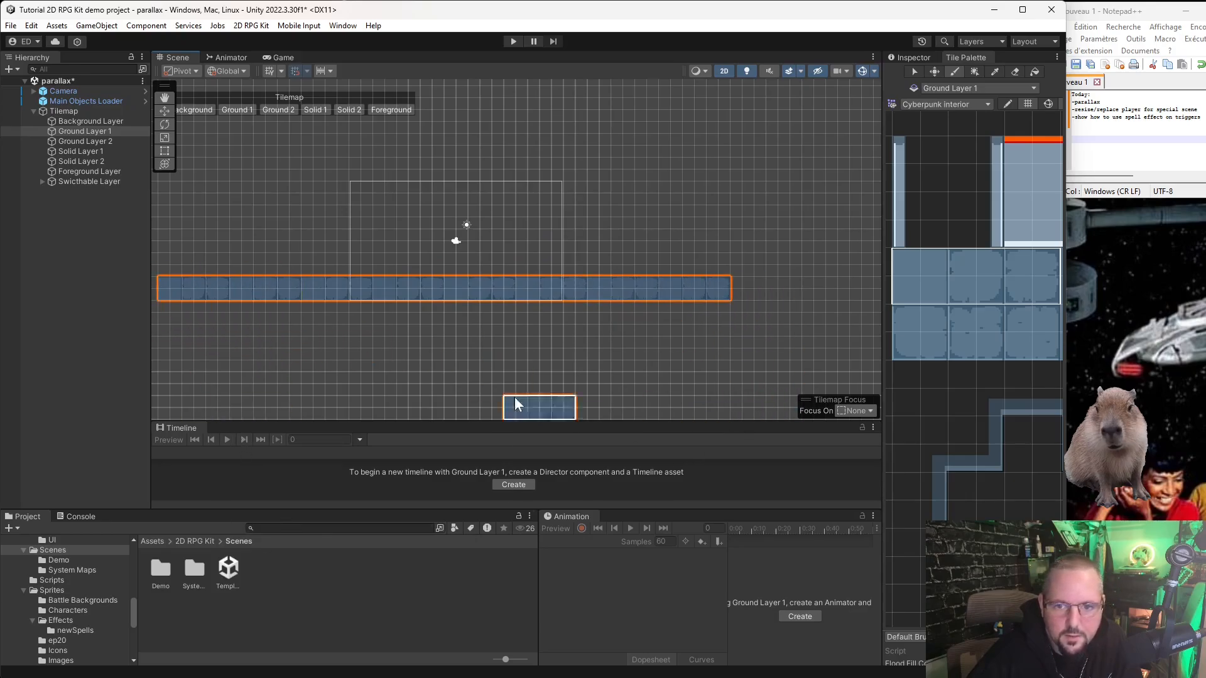
{"action": "left_click", "coordinate": [953, 189]}
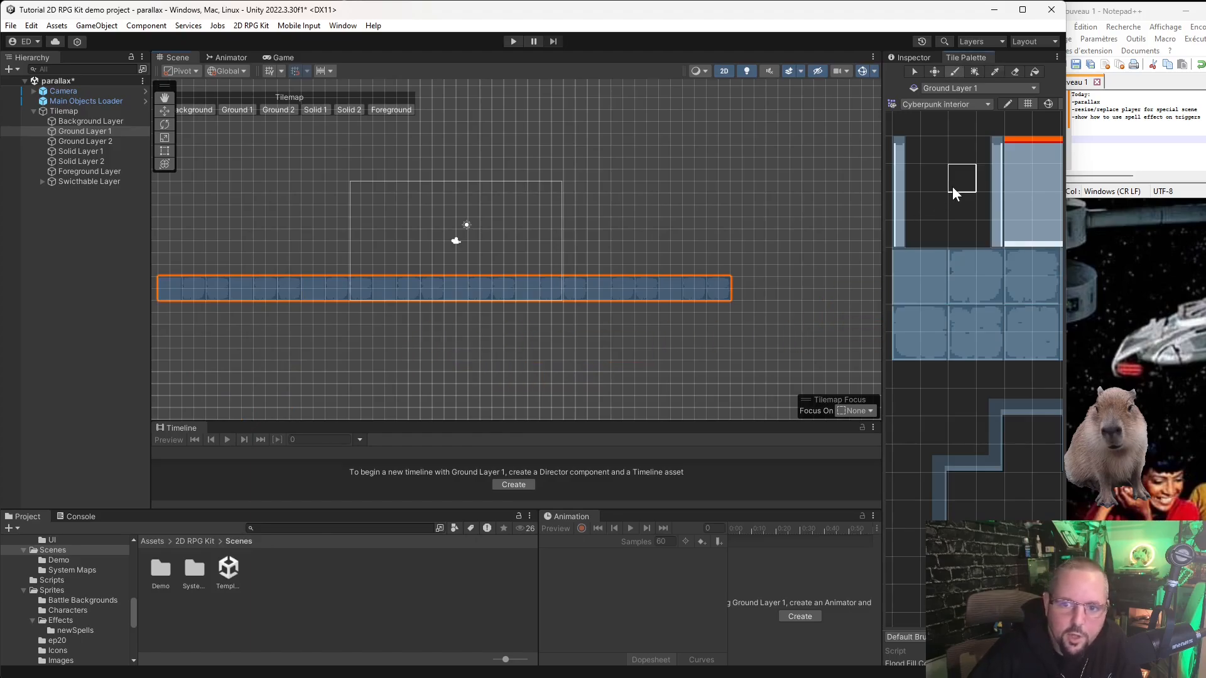
{"action": "left_click", "coordinate": [166, 108]}
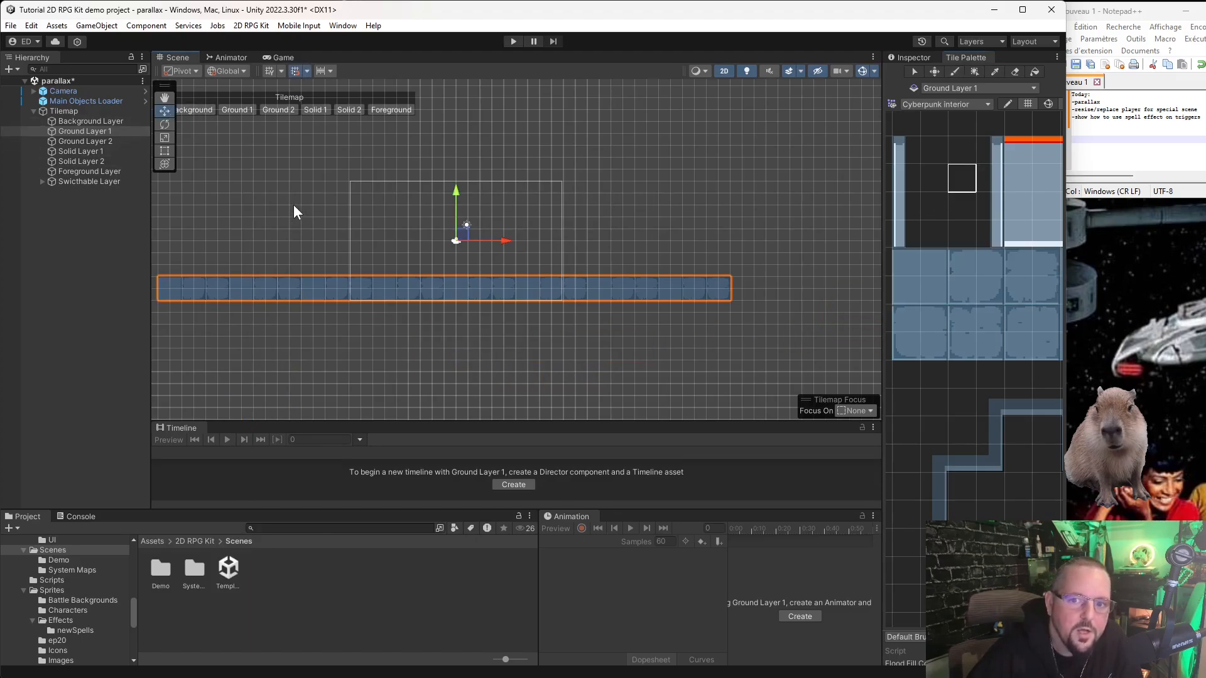
{"action": "left_click", "coordinate": [314, 203]}
Play-test the parallax scene, walking the character to both ends of the floor strip to check the camera, and stop play mode.
{"action": "scroll", "coordinate": [628, 286], "scroll_direction": "down", "scroll_amount": 2}
{"action": "scroll", "coordinate": [546, 270], "scroll_direction": "up", "scroll_amount": 3}
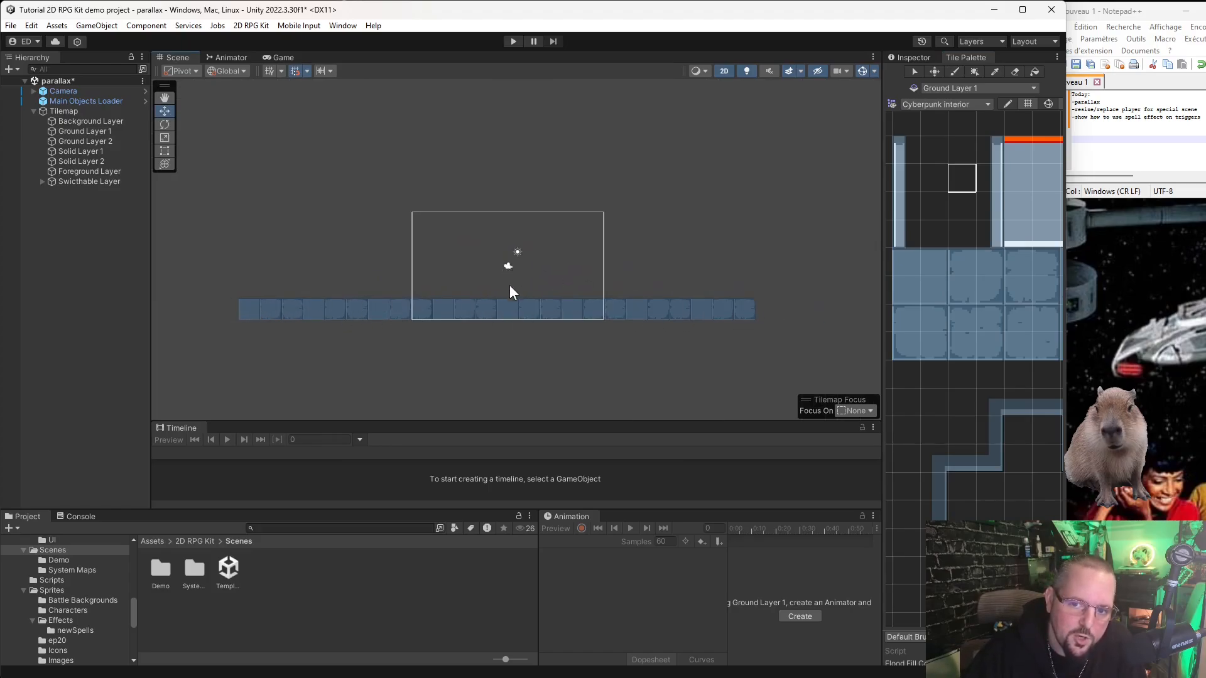
{"action": "scroll", "coordinate": [484, 294], "scroll_direction": "up", "scroll_amount": 3}
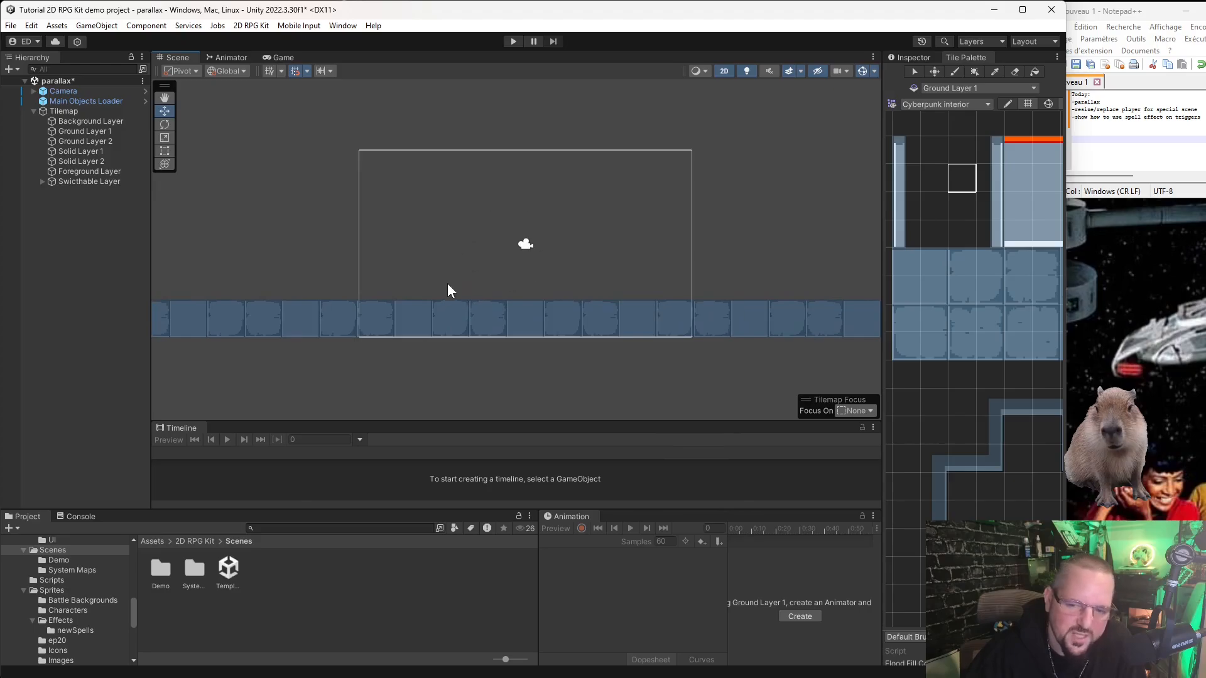
{"action": "left_click", "coordinate": [513, 42]}
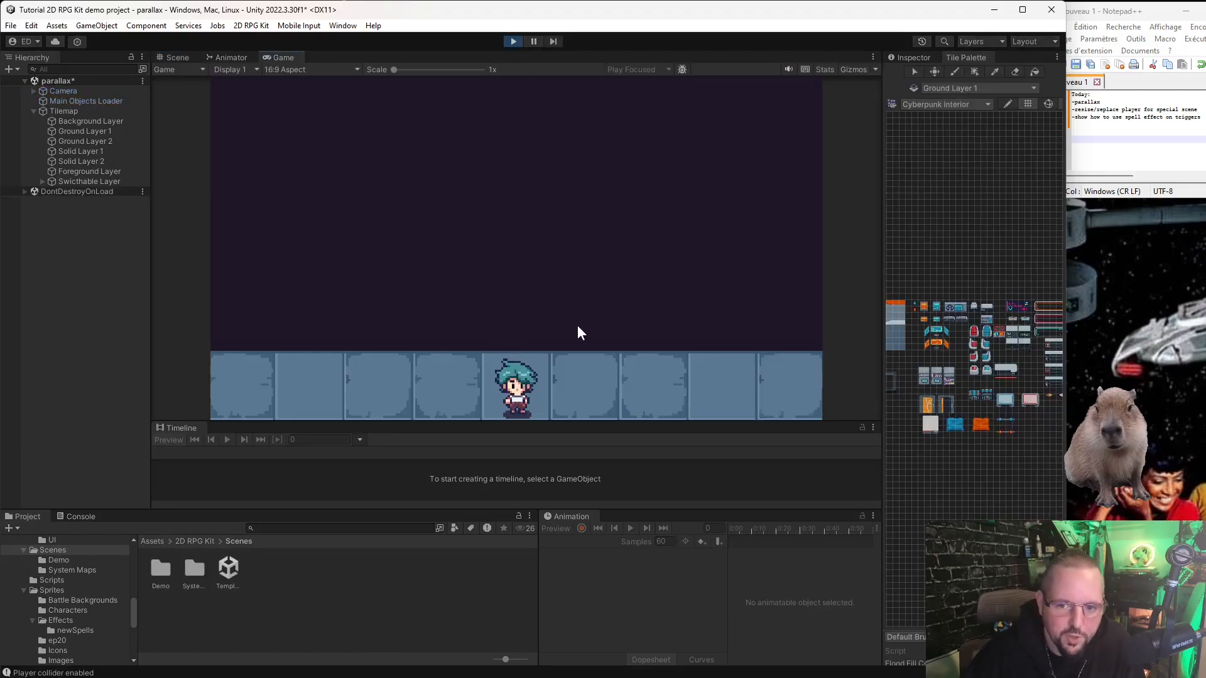
{"action": "key", "text": "Left"}
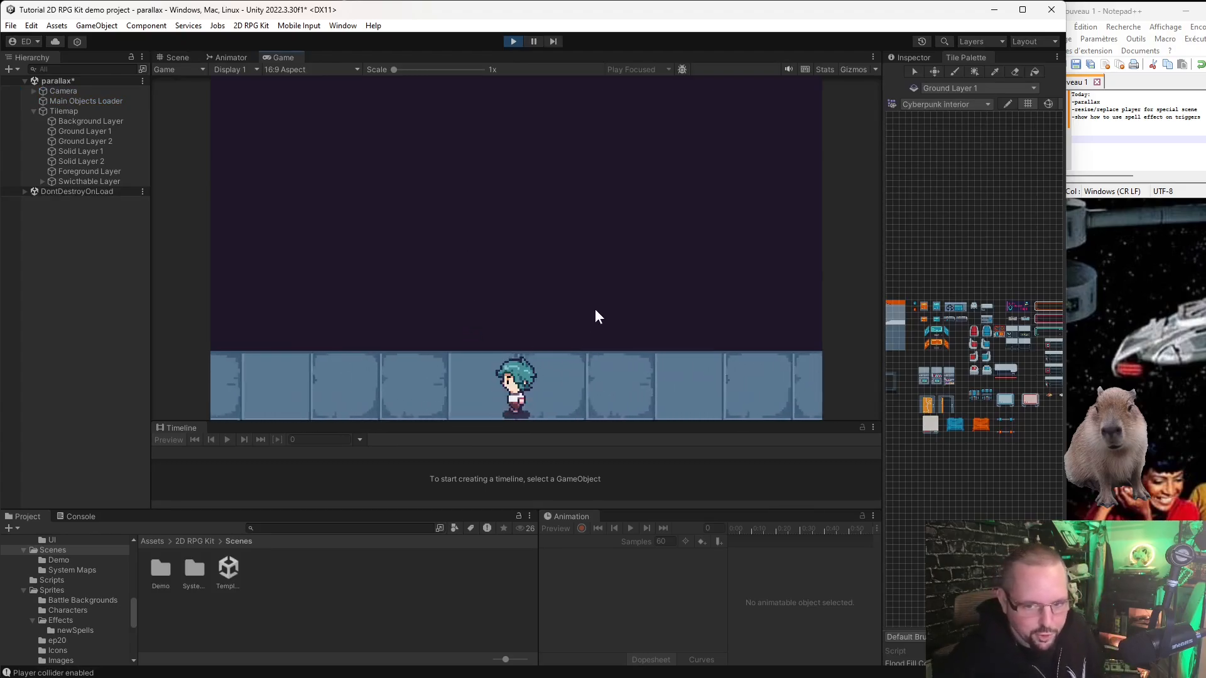
{"action": "key", "text": "Left"}
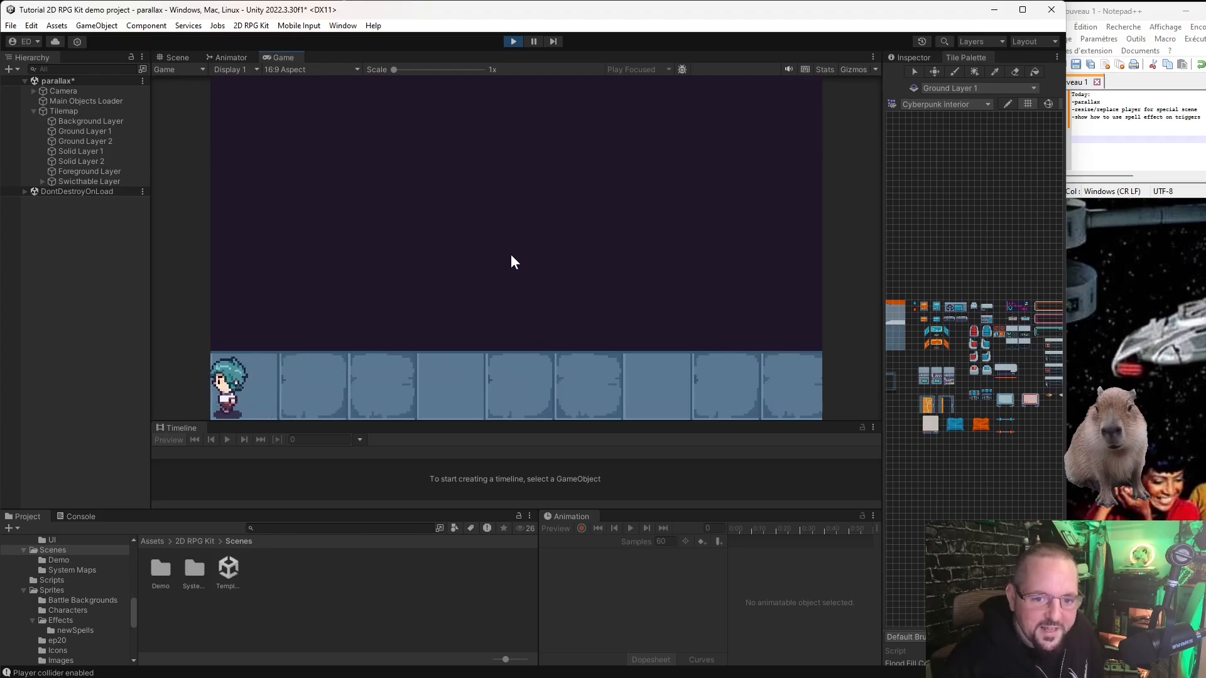
{"action": "key", "text": "Right"}
{"action": "key", "text": "Right"}
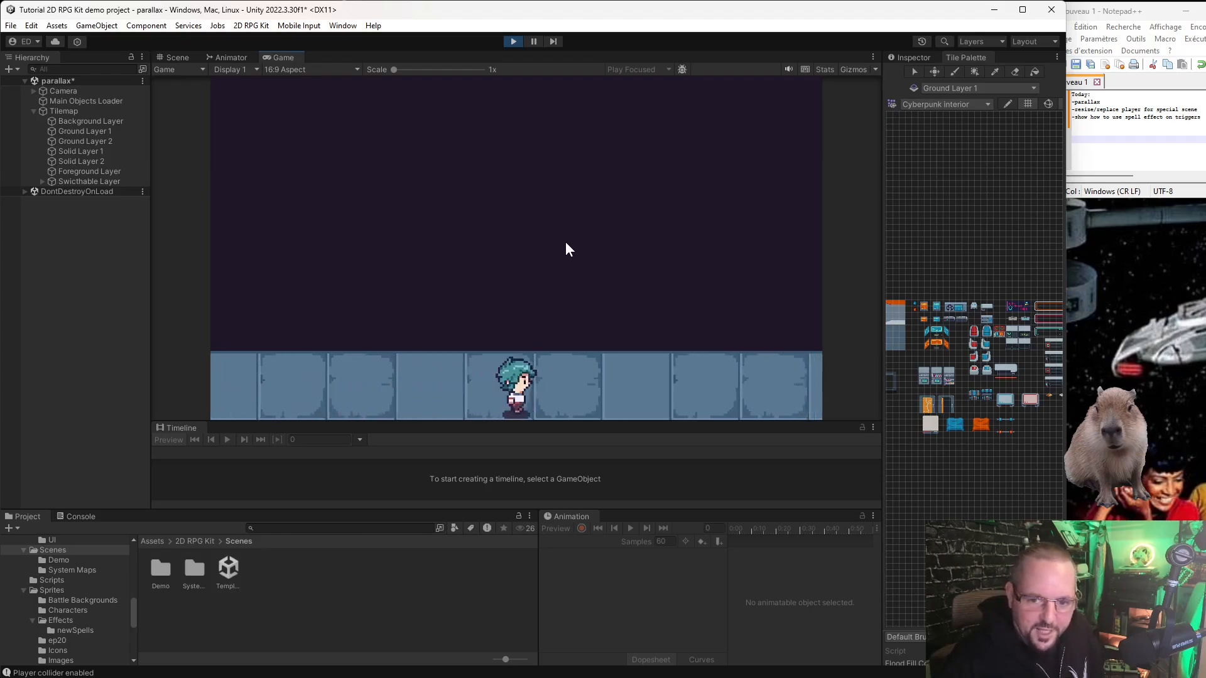
{"action": "key", "text": "Right"}
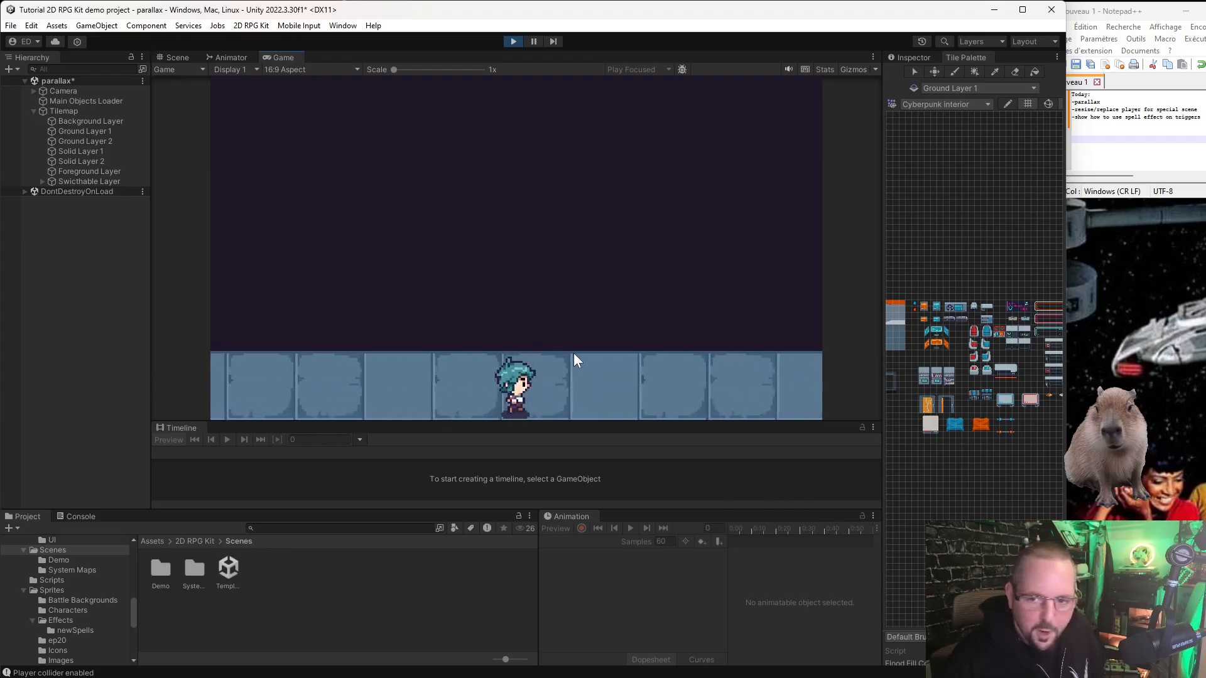
{"action": "key", "text": "Right"}
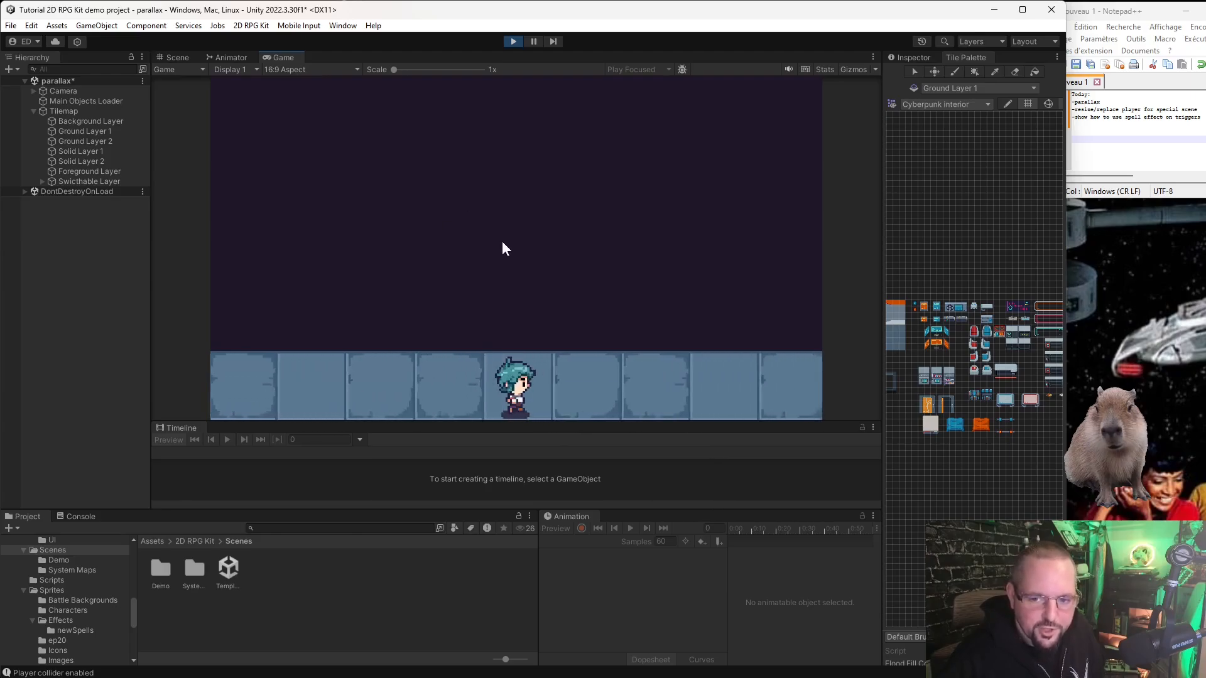
{"action": "key", "text": "Left"}
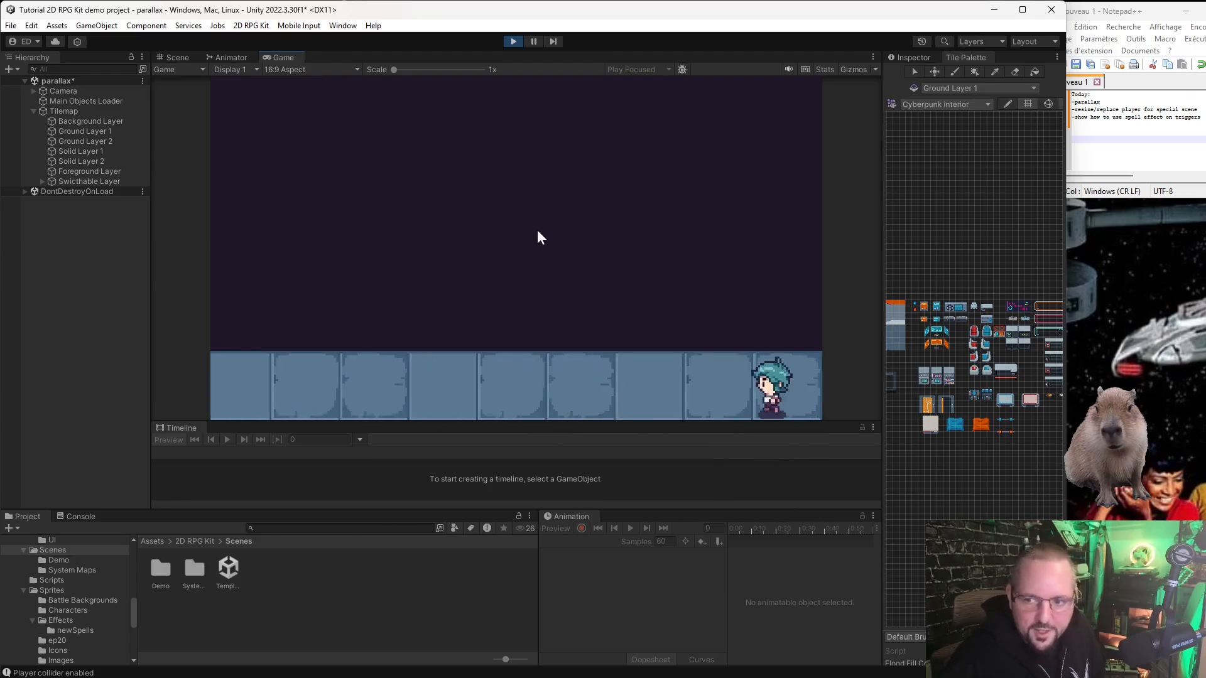
{"action": "key", "text": "Left"}
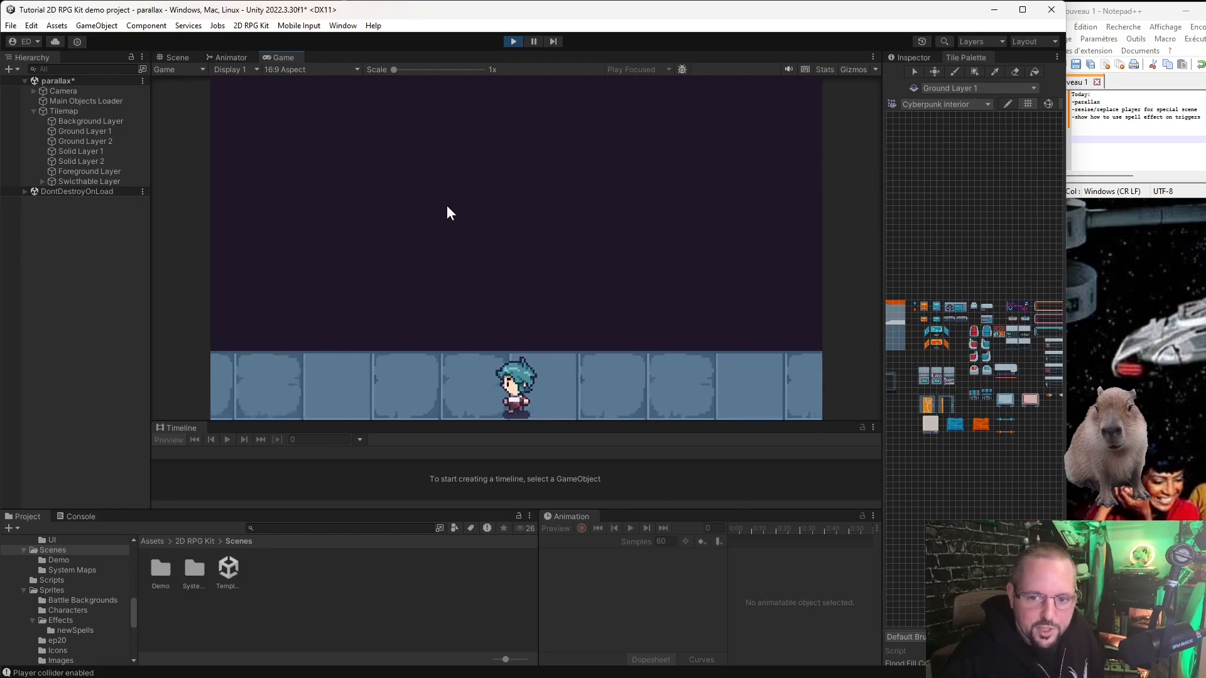
{"action": "left_click", "coordinate": [513, 41]}
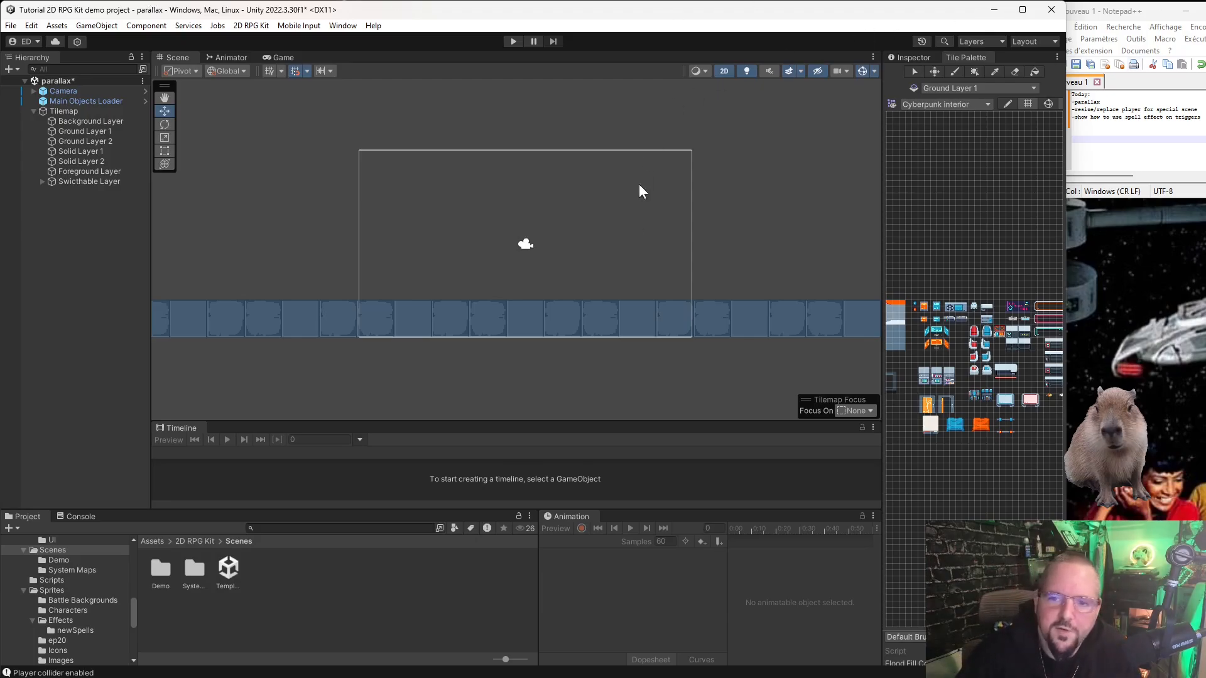
Make the Background Layer the active layer of the tilemap.
{"action": "scroll", "coordinate": [506, 214], "scroll_direction": "down", "scroll_amount": 3}
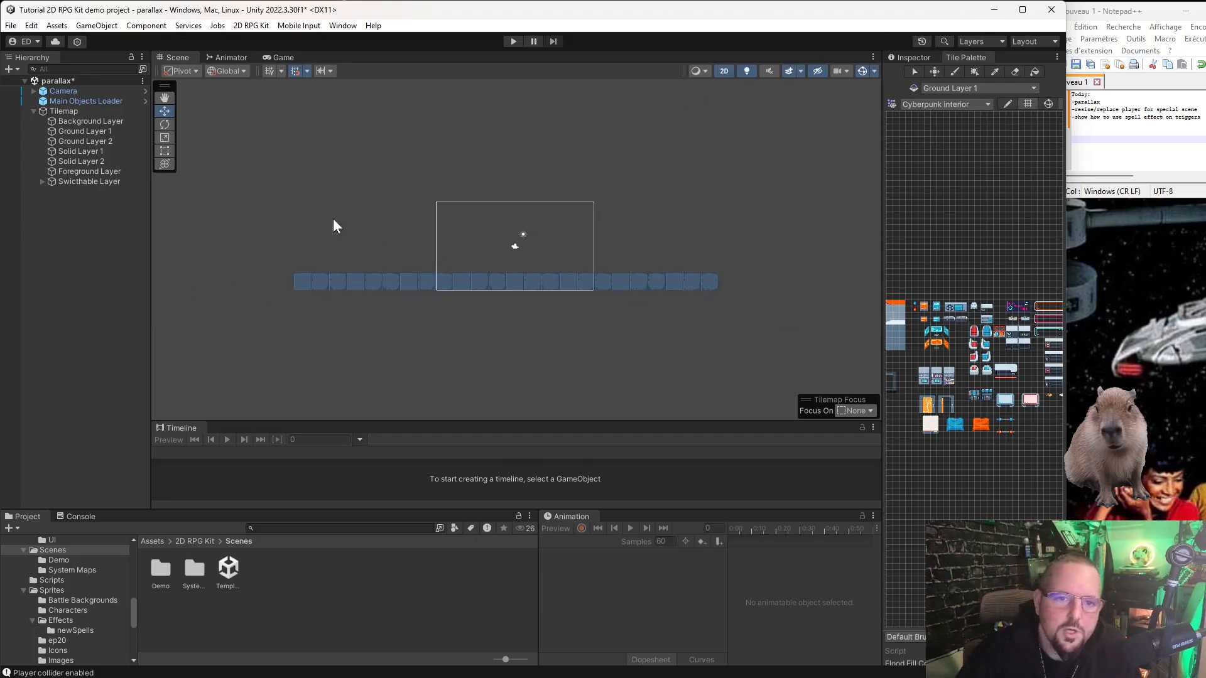
{"action": "left_click", "coordinate": [82, 122]}
{"action": "scroll", "coordinate": [495, 184], "scroll_direction": "up", "scroll_amount": 5}
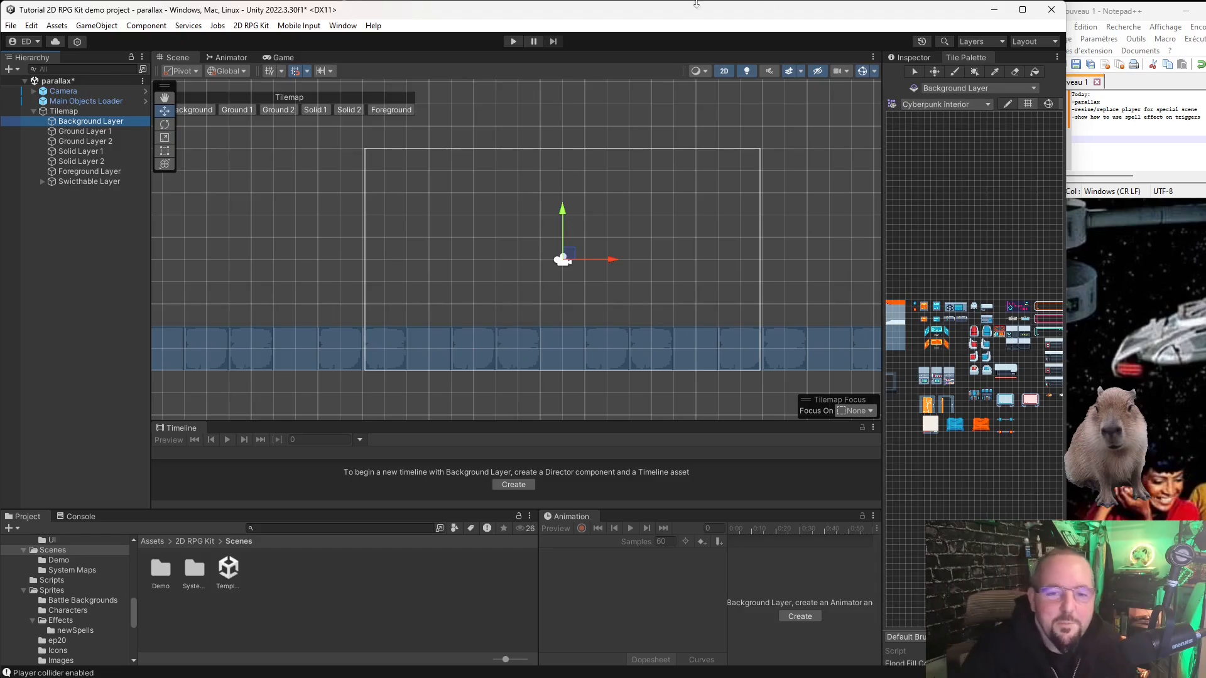
{"action": "scroll", "coordinate": [472, 218], "scroll_direction": "down", "scroll_amount": 4}
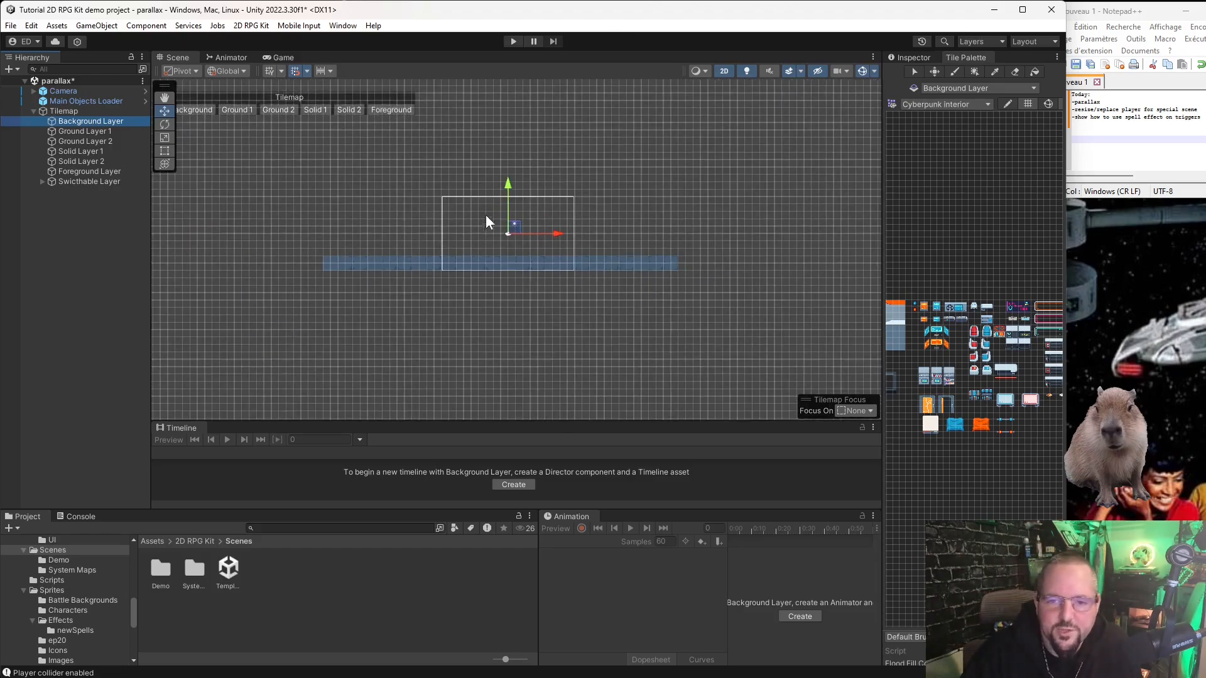
{"action": "scroll", "coordinate": [487, 217], "scroll_direction": "up", "scroll_amount": 2}
{"action": "middle_click_drag", "start_coordinate": [488, 220], "coordinate": [518, 232]}
{"action": "scroll", "coordinate": [518, 232], "scroll_direction": "down", "scroll_amount": 2}
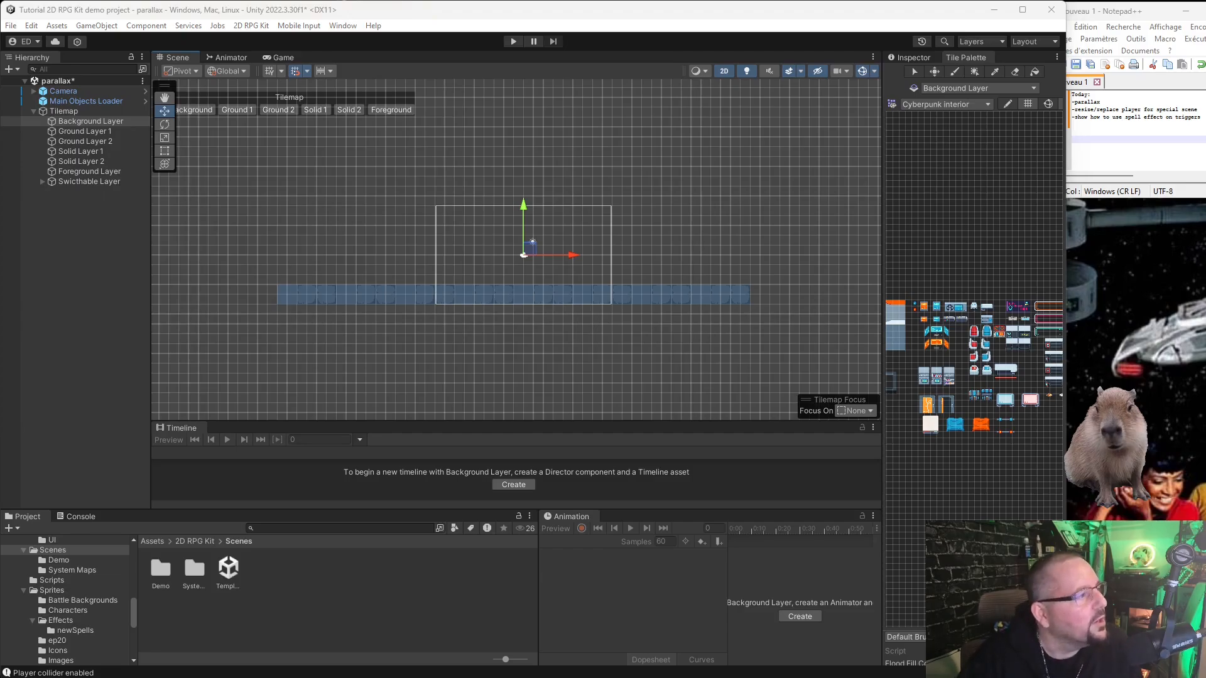
Switch to the browser and open the Great Aurora picture from NASA's Image of the Day gallery.
{"action": "left_click_drag", "start_coordinate": [0, 503], "coordinate": [840, 122]}
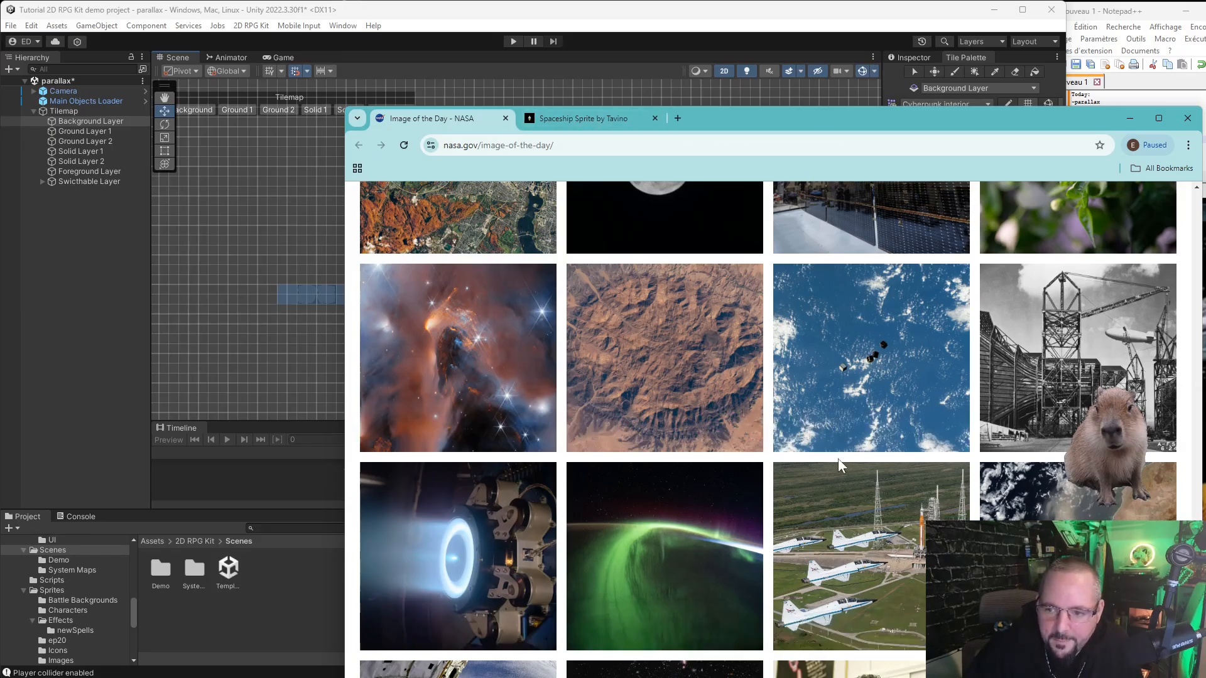
{"action": "left_click", "coordinate": [653, 552]}
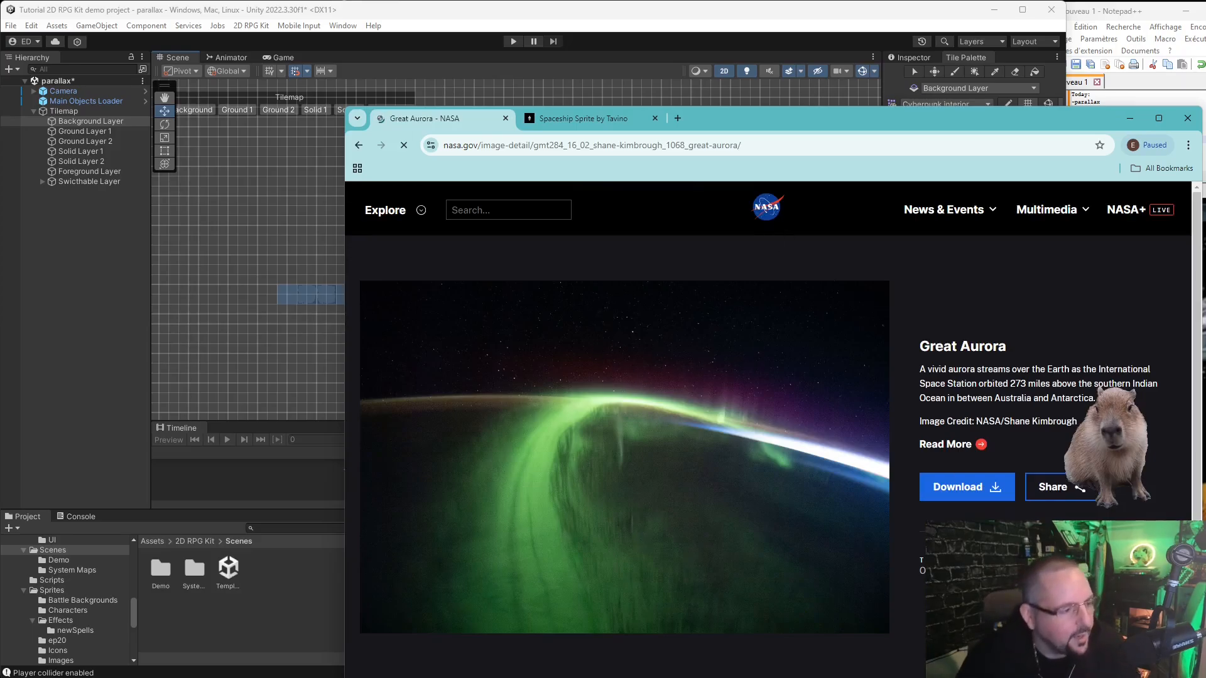
Save the Great Aurora picture as a JPEG in the Bureau folder and bring up the Spaceship Sprite page.
{"action": "right_click", "coordinate": [598, 473]}
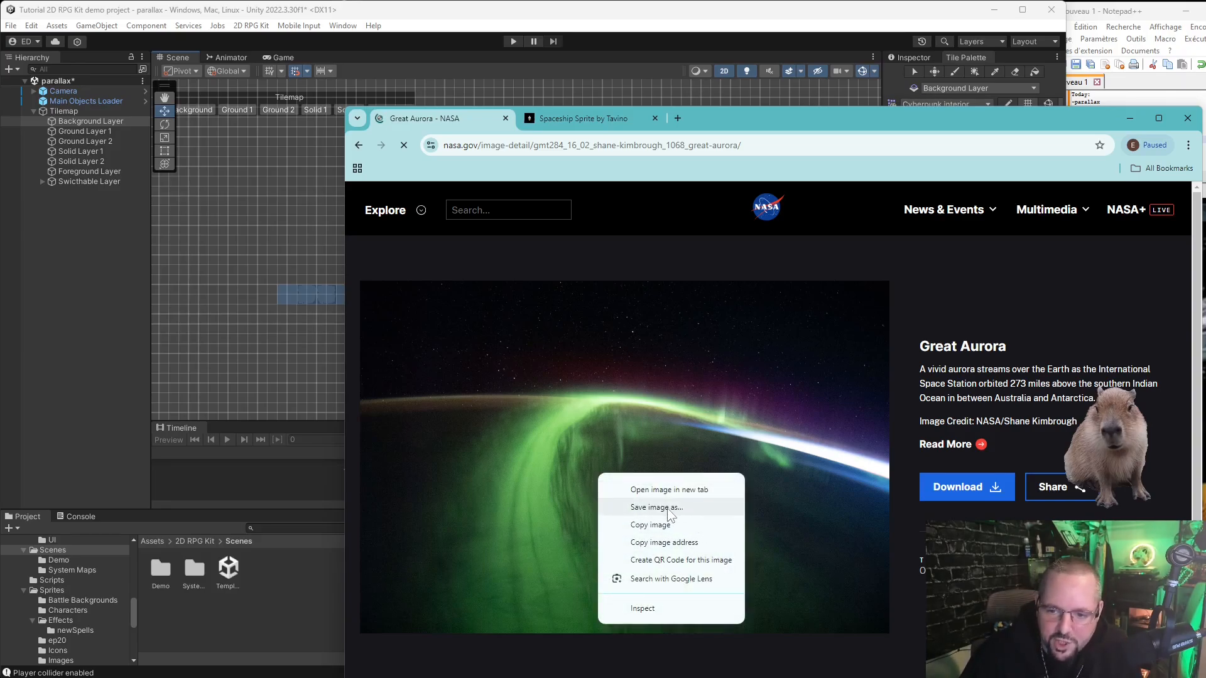
{"action": "left_click", "coordinate": [671, 507]}
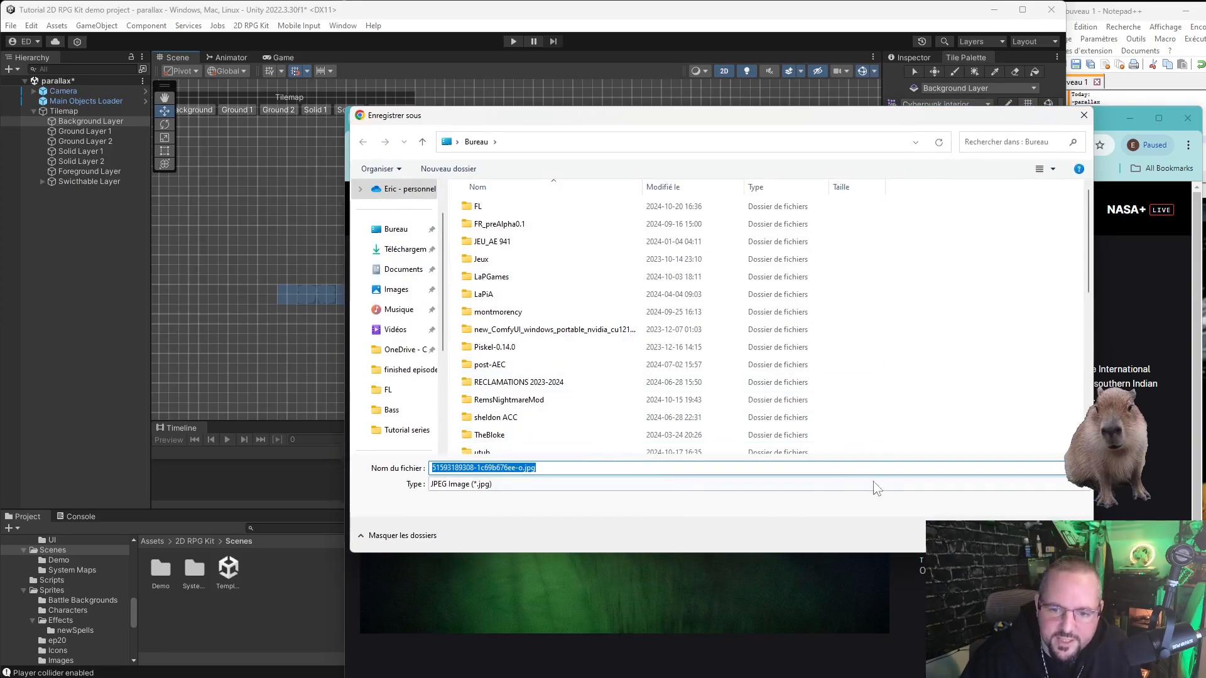
{"action": "key", "text": "Return"}
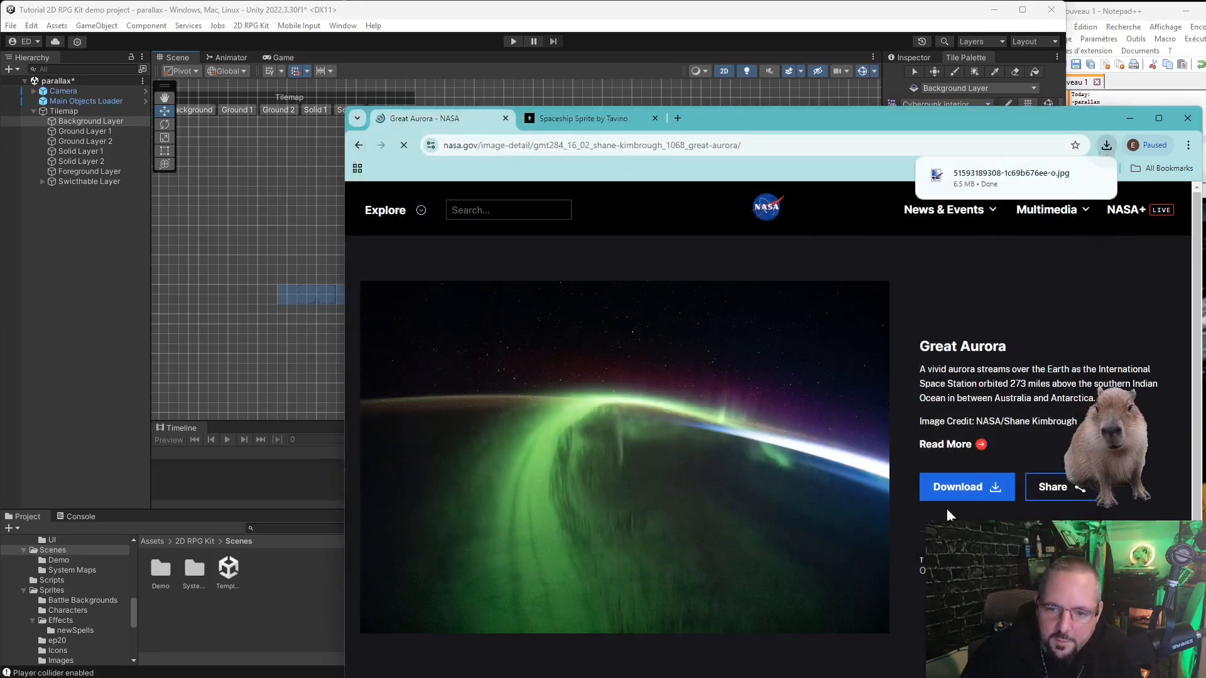
{"action": "key", "text": "ctrl+Tab"}
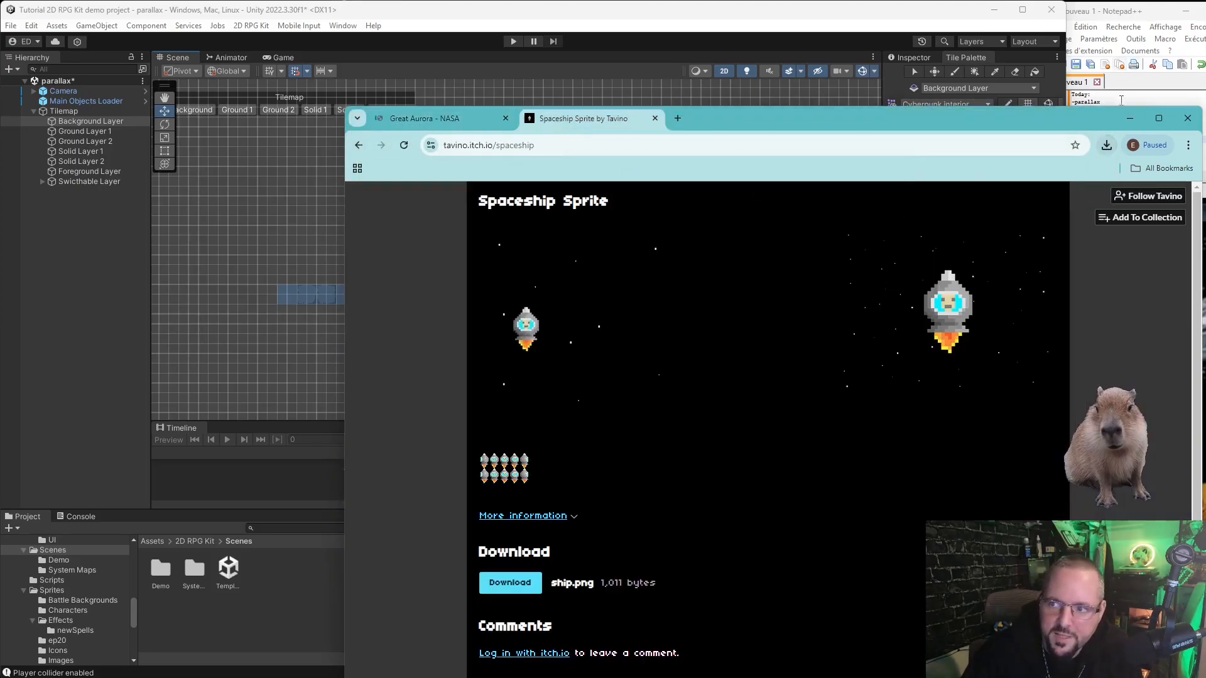
Switch back to Unity, create a folder named parallax inside the Sprites folder, and open it.
{"action": "left_click", "coordinate": [1129, 118]}
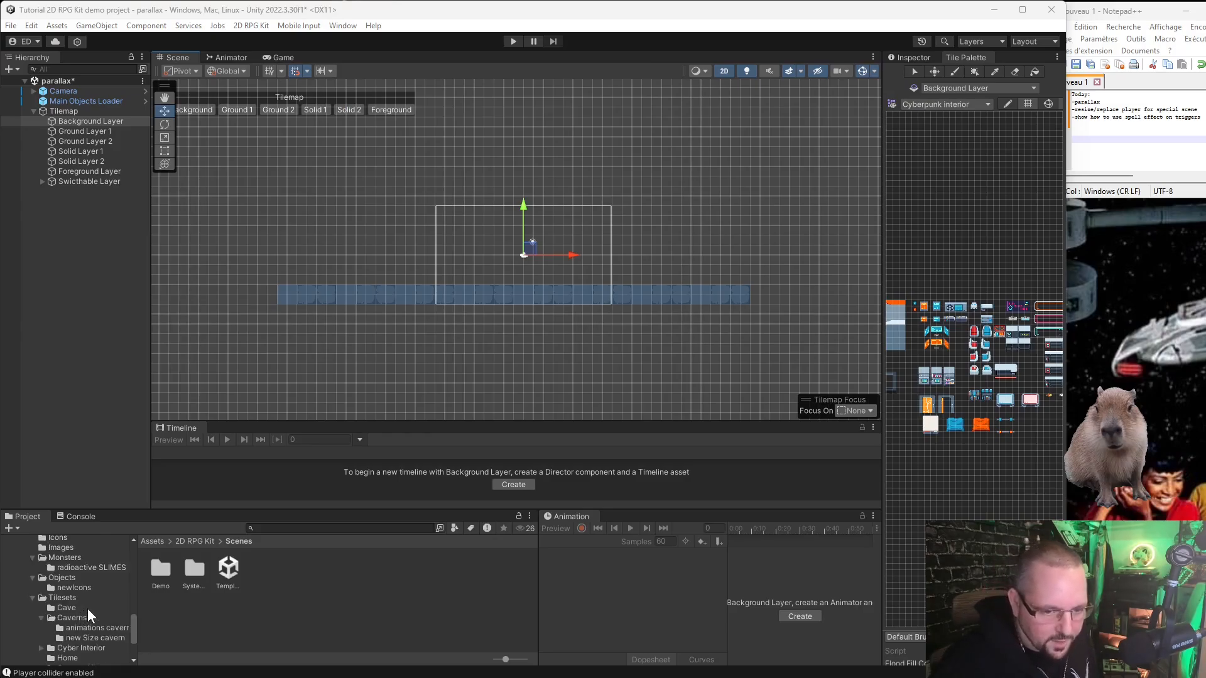
{"action": "scroll", "coordinate": [86, 612], "scroll_direction": "down", "scroll_amount": 3}
{"action": "scroll", "coordinate": [58, 632], "scroll_direction": "up", "scroll_amount": 5}
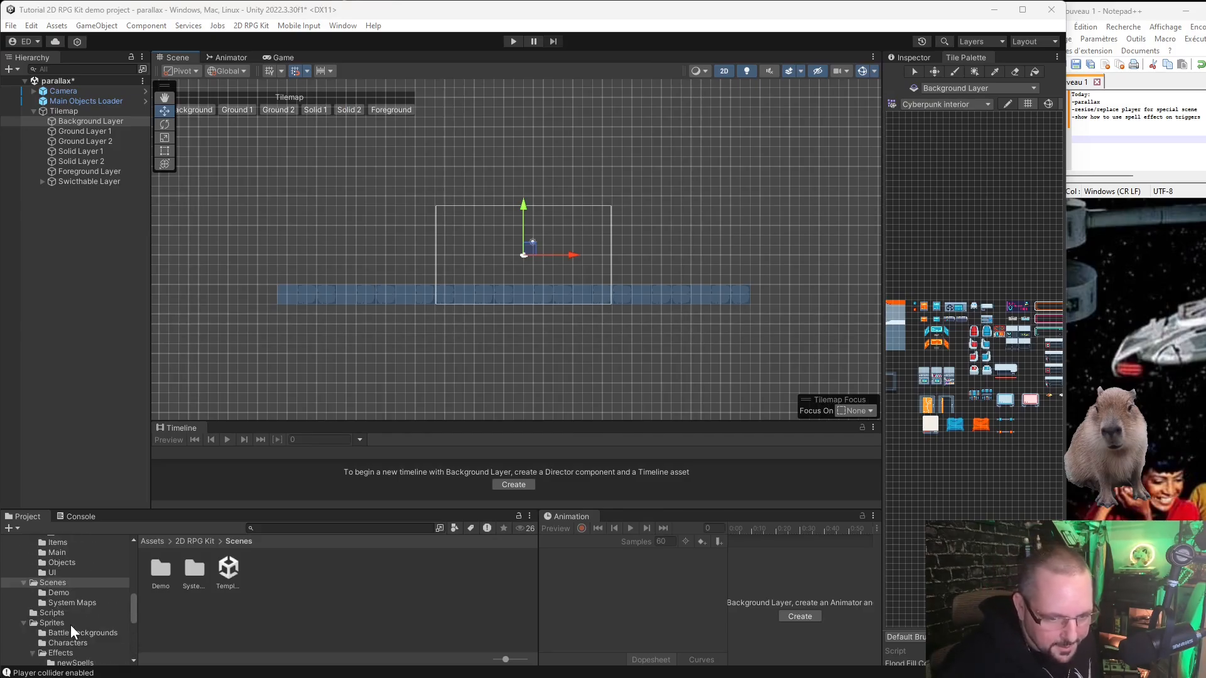
{"action": "left_click", "coordinate": [67, 622]}
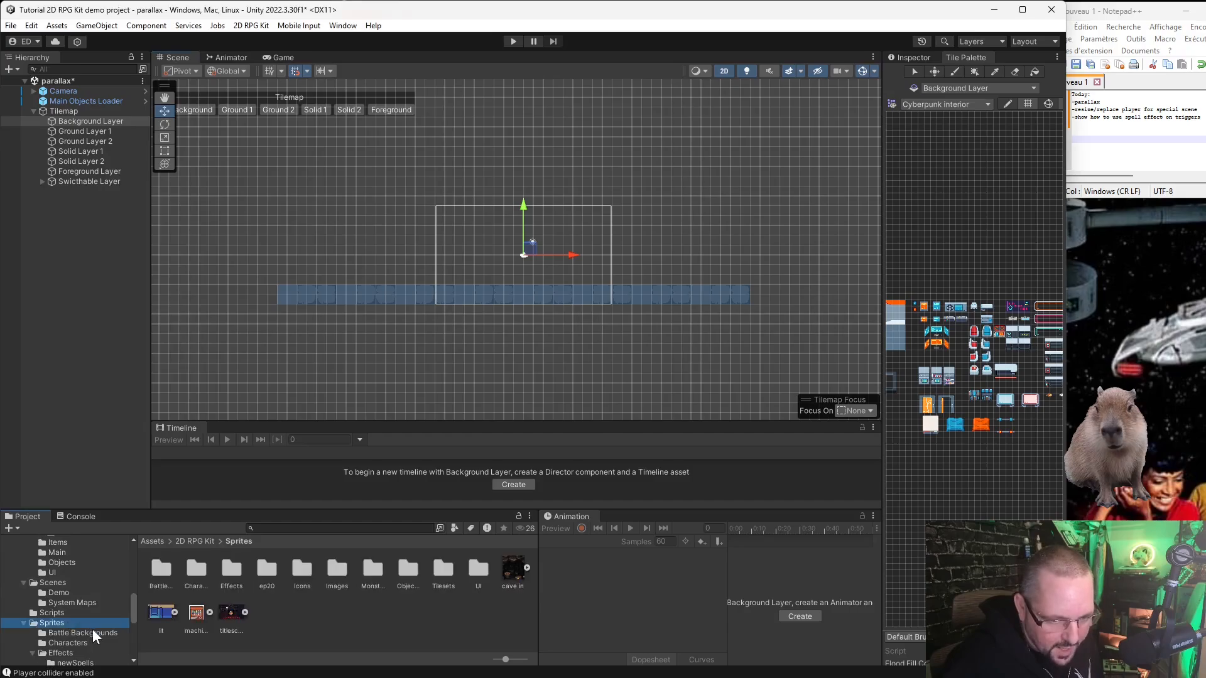
{"action": "right_click", "coordinate": [410, 613]}
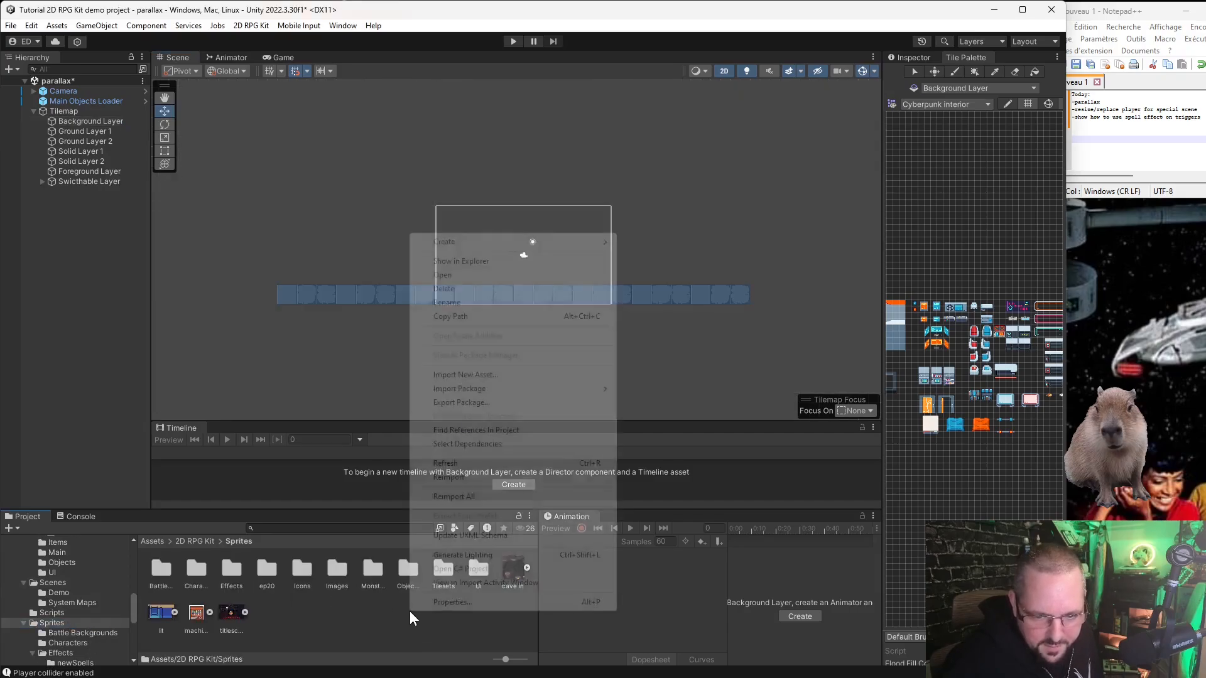
{"action": "mouse_move", "coordinate": [476, 241]}
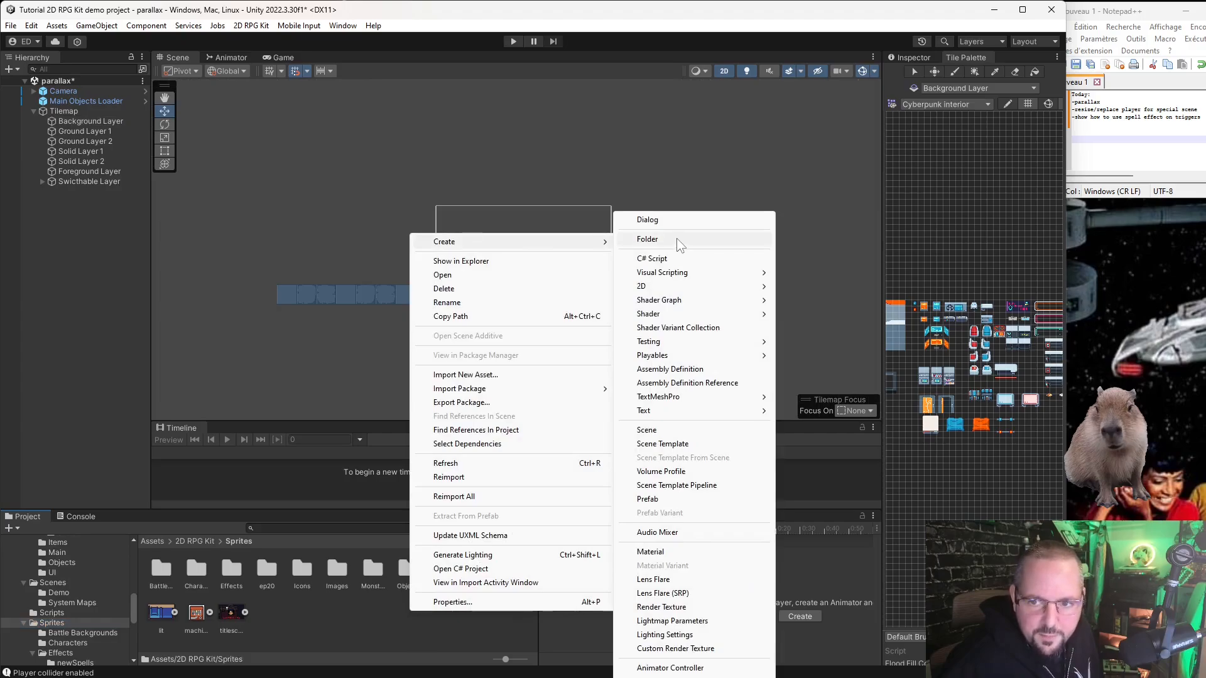
{"action": "left_click", "coordinate": [677, 239]}
{"action": "type", "text": "parallax"}
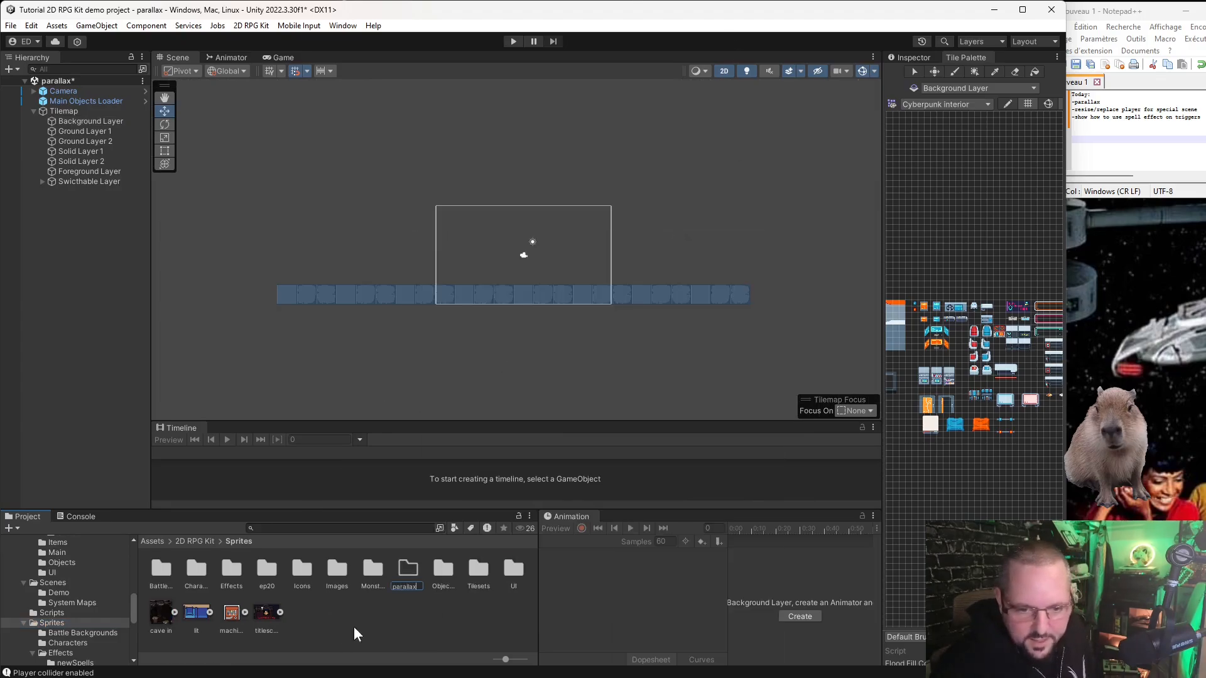
{"action": "left_click", "coordinate": [410, 571]}
{"action": "double_click", "coordinate": [441, 573]}
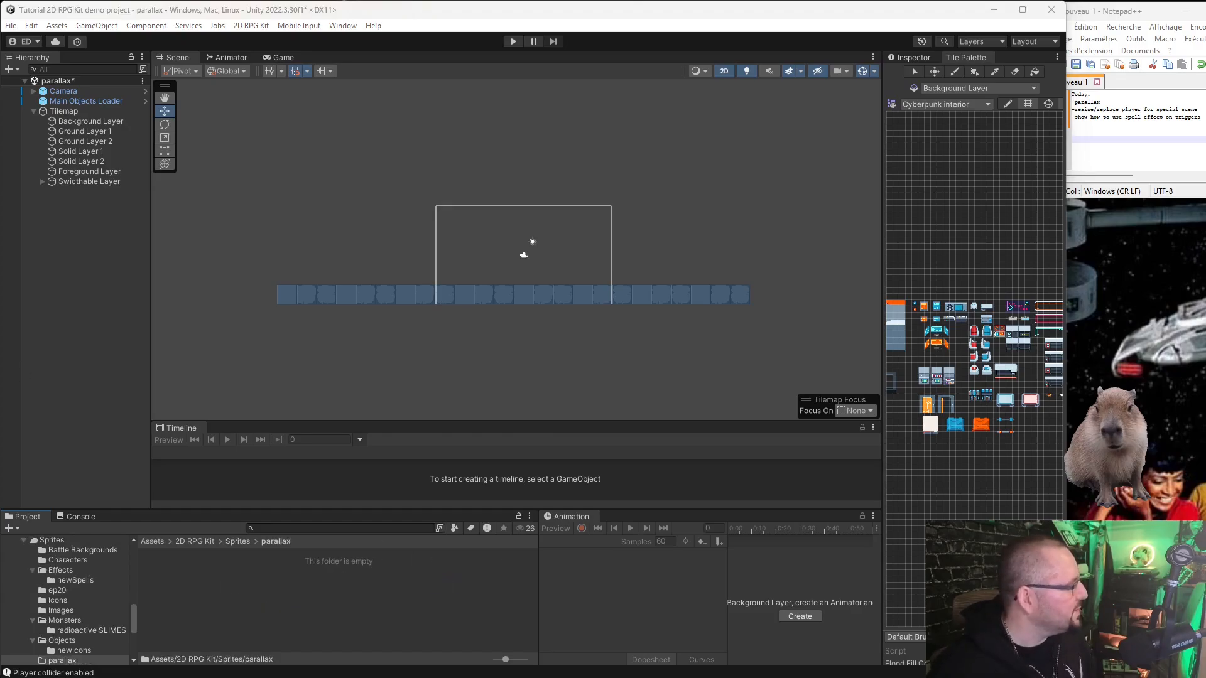
Import the saved aurora image into the parallax folder and apply Point (no filter) filtering with compression set to None.
{"action": "left_click_drag", "start_coordinate": [312, 586], "coordinate": [167, 571]}
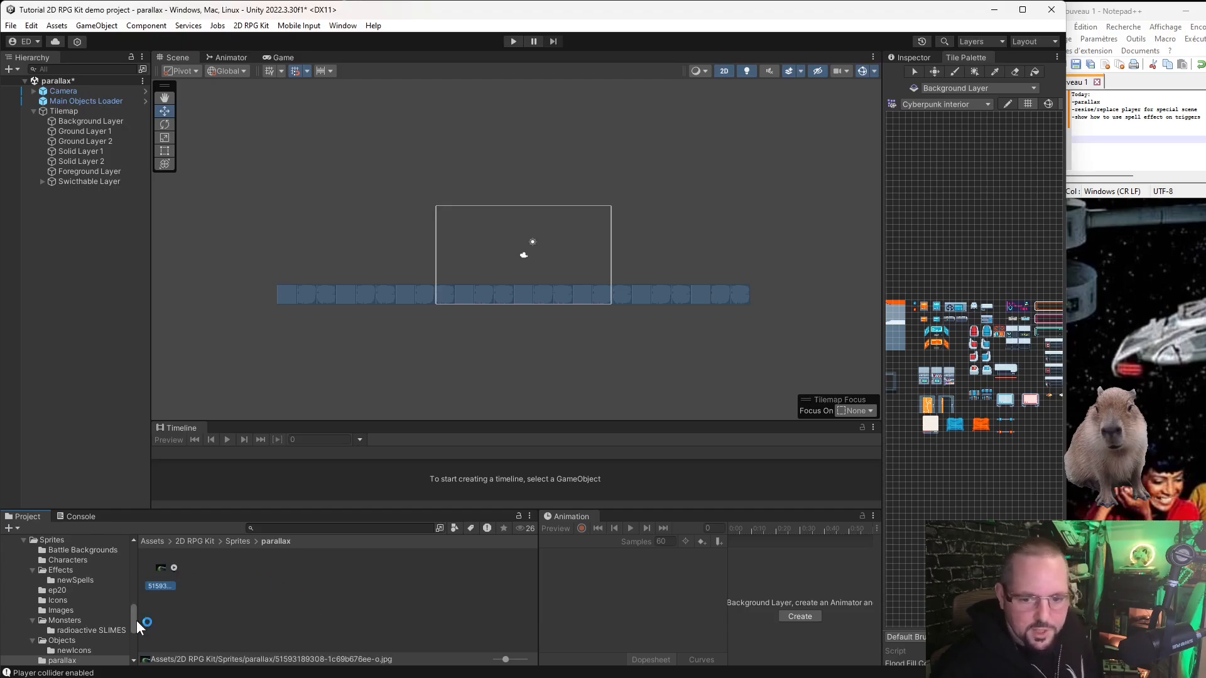
{"action": "left_click", "coordinate": [915, 58]}
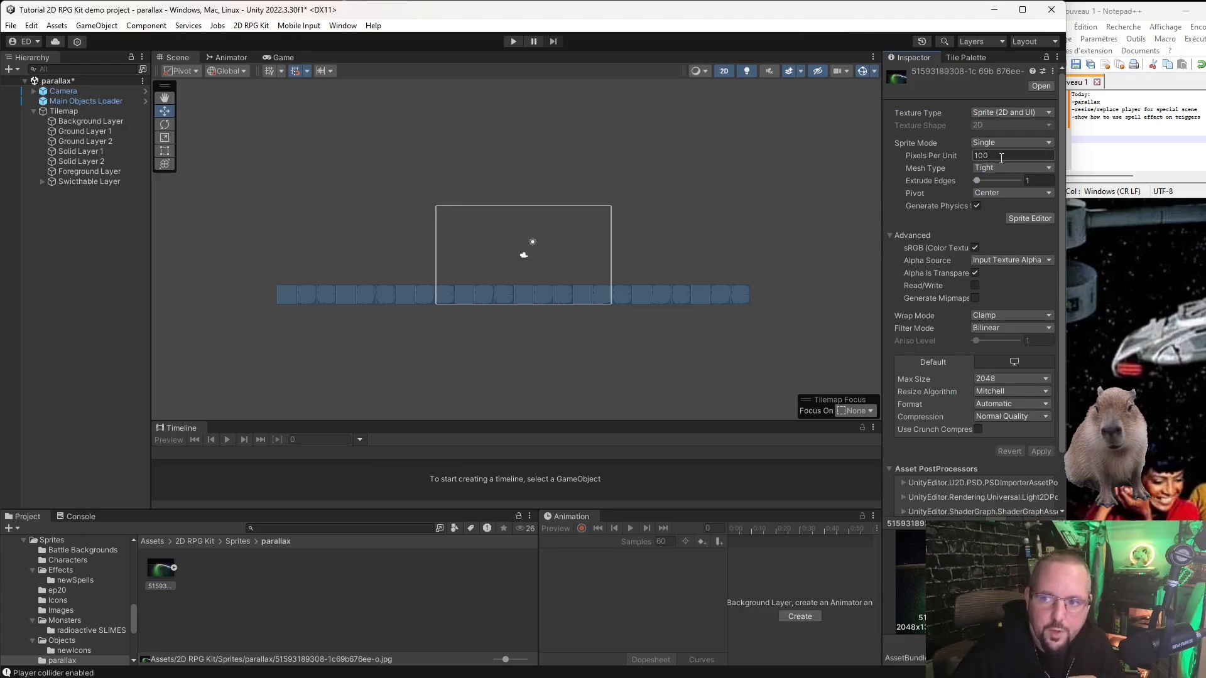
{"action": "left_click", "coordinate": [986, 330]}
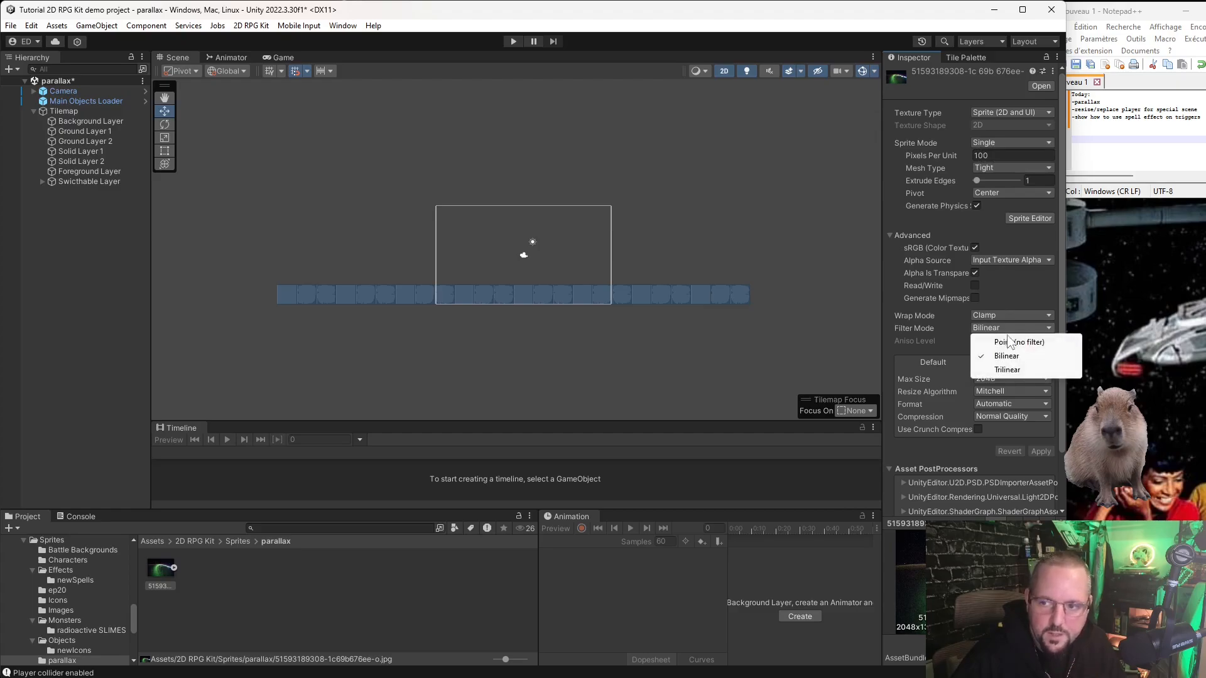
{"action": "left_click", "coordinate": [1018, 342]}
{"action": "left_click", "coordinate": [1017, 418]}
{"action": "left_click", "coordinate": [1013, 430]}
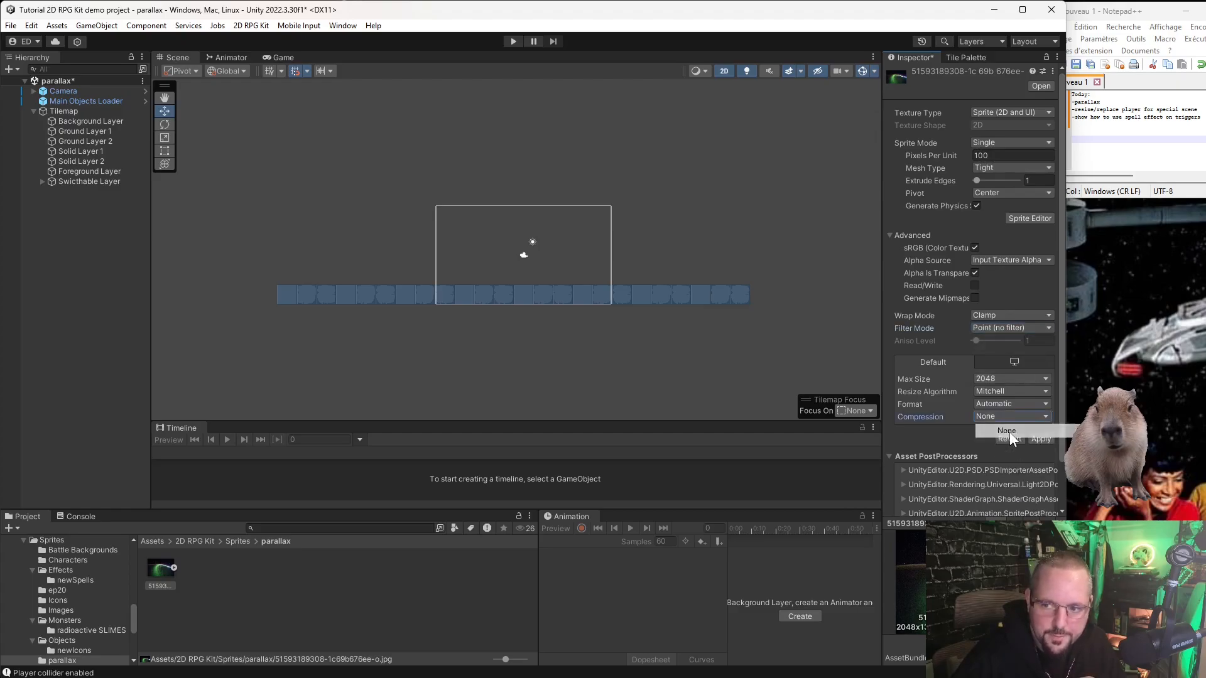
{"action": "left_click", "coordinate": [1041, 439]}
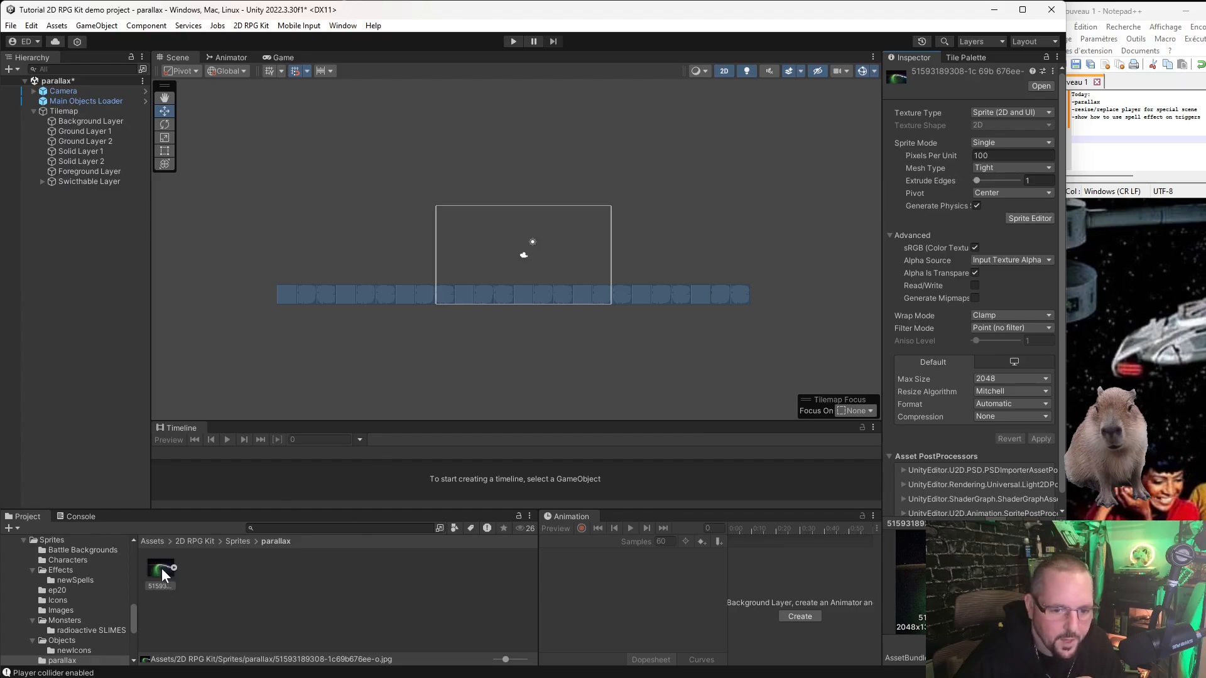
Place the aurora sprite in the scene as a child of Background Layer and check how it covers the floor strip.
{"action": "left_click_drag", "start_coordinate": [161, 568], "coordinate": [86, 119]}
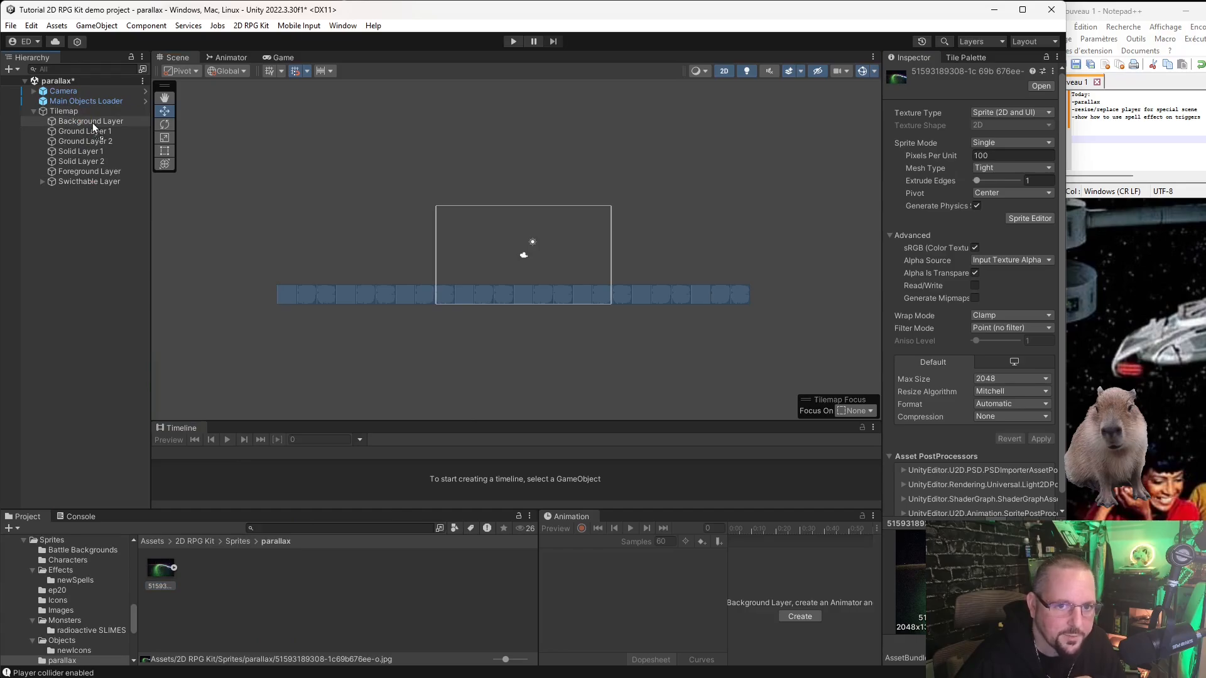
{"action": "left_click_drag", "start_coordinate": [92, 123], "coordinate": [92, 122]}
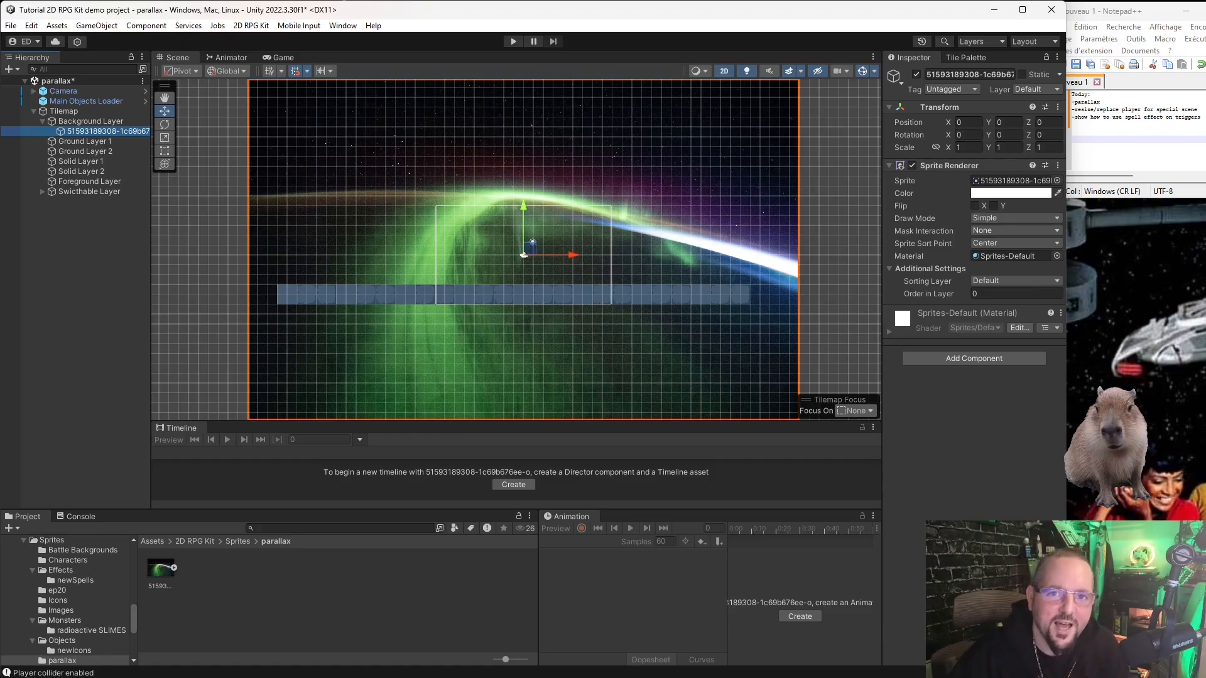
{"action": "scroll", "coordinate": [579, 261], "scroll_direction": "down", "scroll_amount": 4}
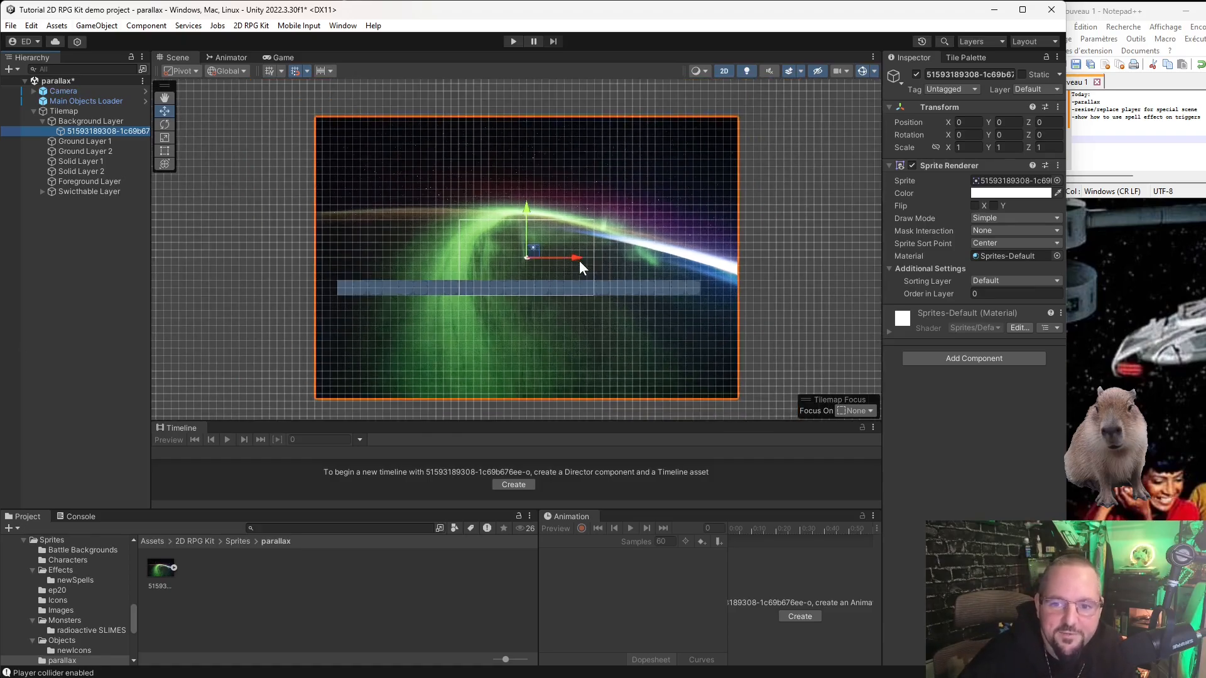
{"action": "scroll", "coordinate": [626, 237], "scroll_direction": "up", "scroll_amount": 6}
{"action": "scroll", "coordinate": [582, 251], "scroll_direction": "down", "scroll_amount": 2}
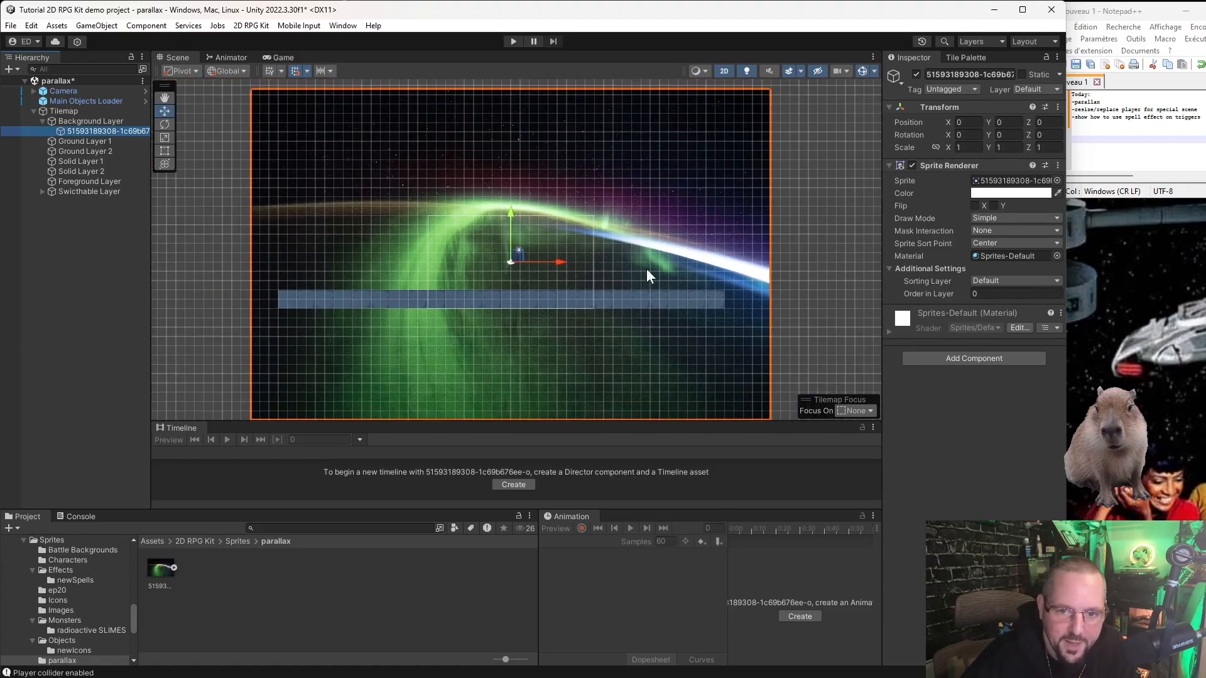
Extend the floor strip on Ground Layer 1 with a three-tile stamp at each end plus one tile at the right end, and stop painting.
{"action": "left_click", "coordinate": [950, 57]}
{"action": "left_click", "coordinate": [96, 141]}
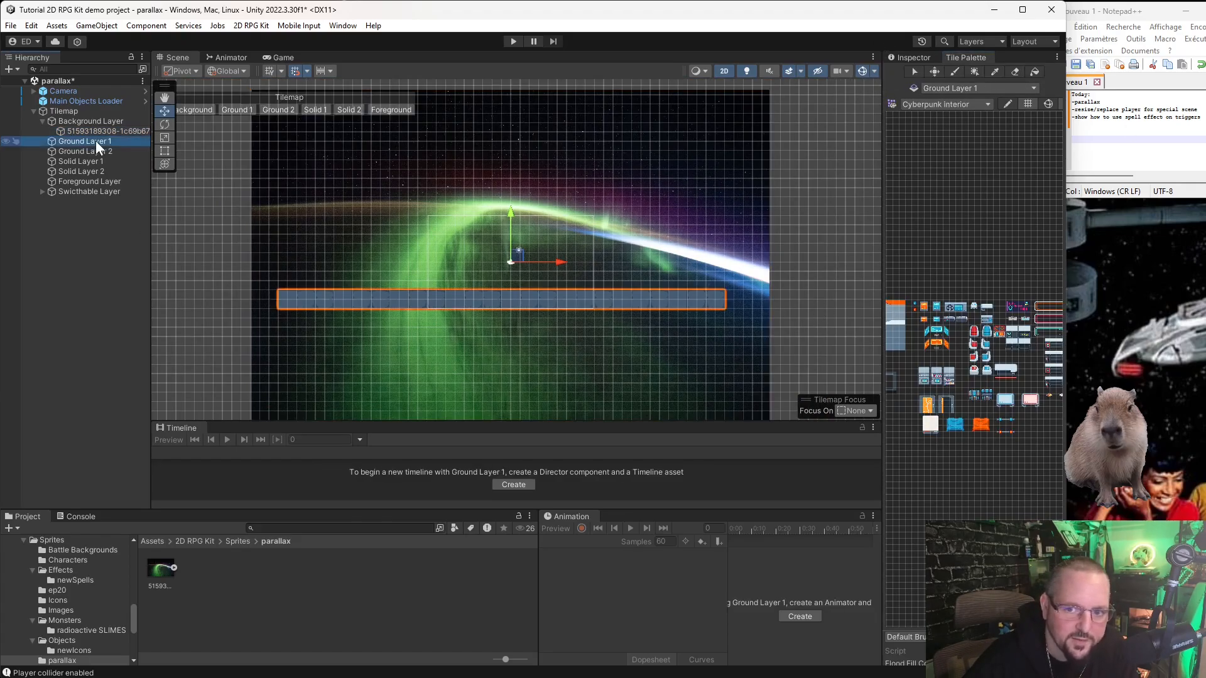
{"action": "scroll", "coordinate": [934, 343], "scroll_direction": "up", "scroll_amount": 5}
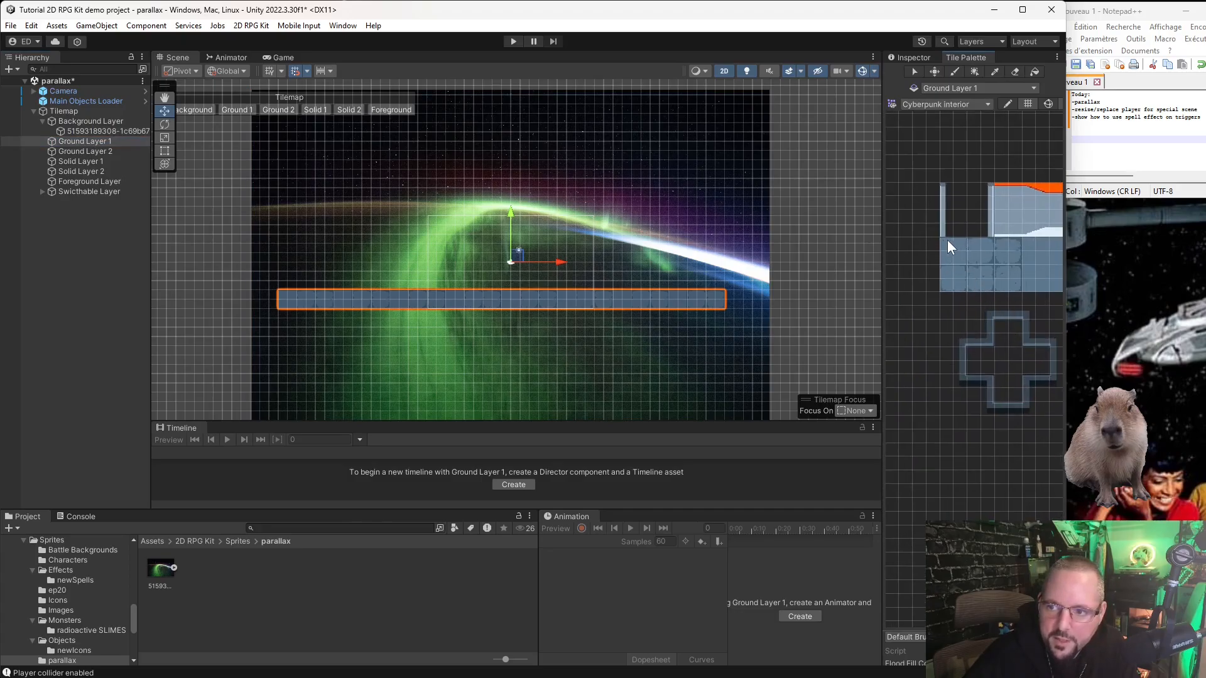
{"action": "left_click_drag", "start_coordinate": [947, 240], "coordinate": [1019, 257]}
{"action": "left_click", "coordinate": [271, 307]}
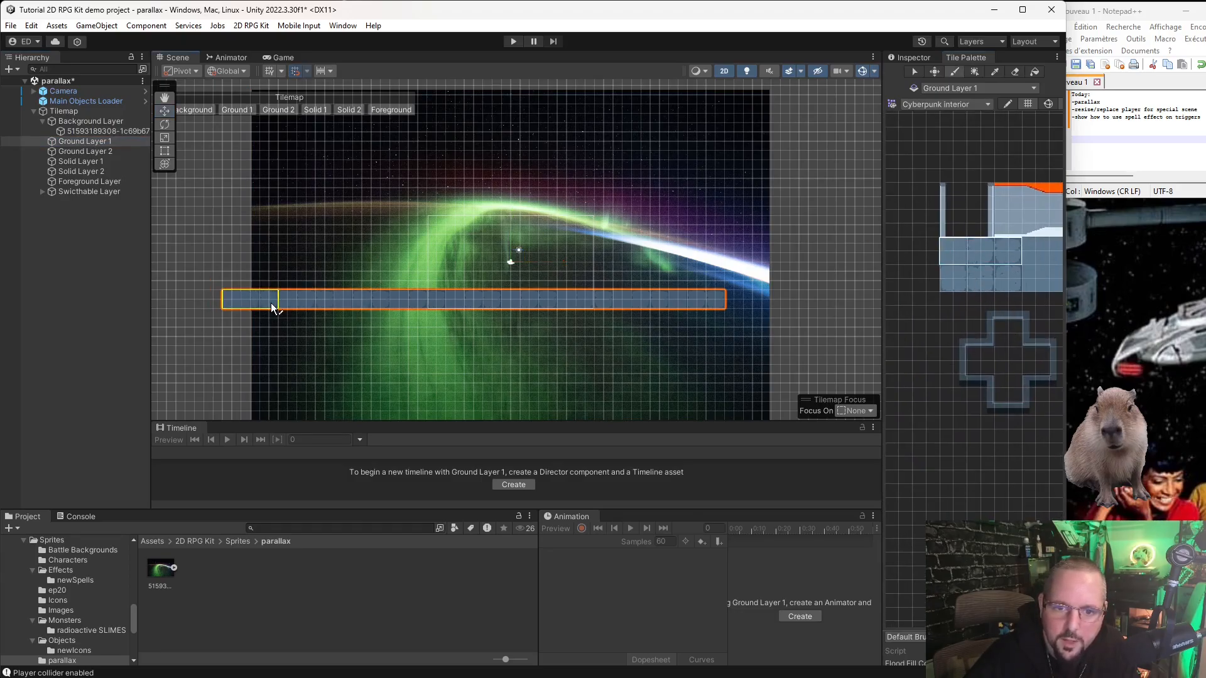
{"action": "left_click", "coordinate": [776, 305]}
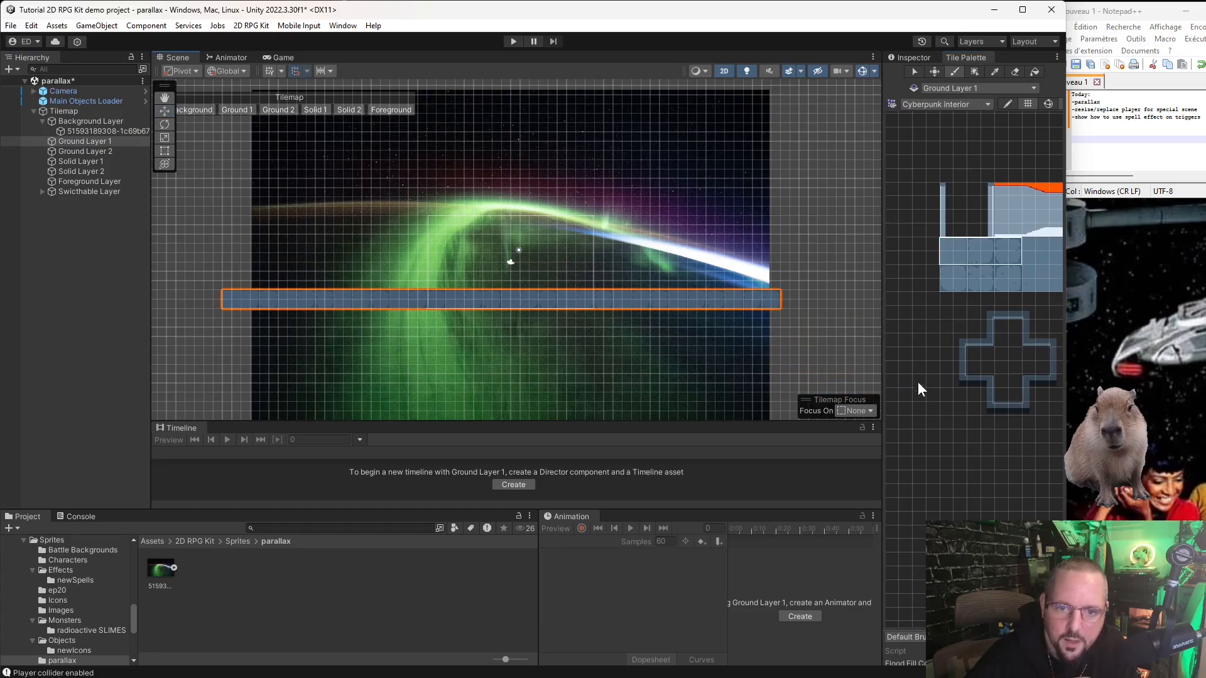
{"action": "left_click", "coordinate": [954, 249]}
{"action": "left_click", "coordinate": [789, 304]}
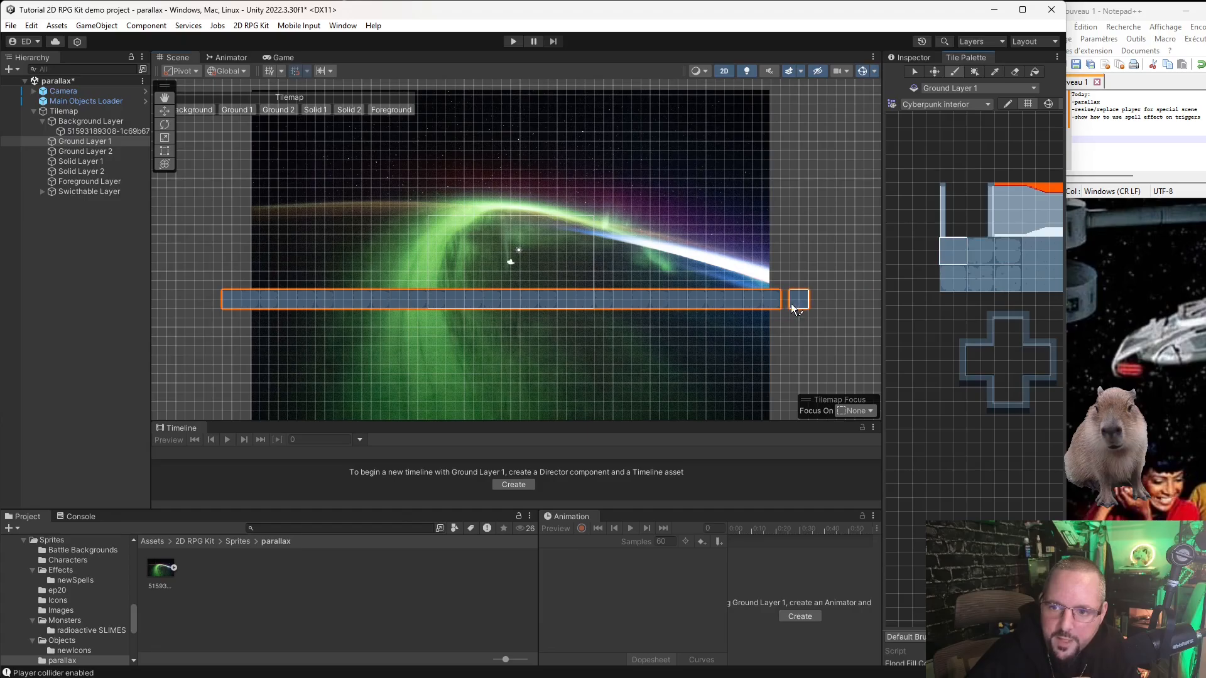
{"action": "left_click", "coordinate": [792, 307]}
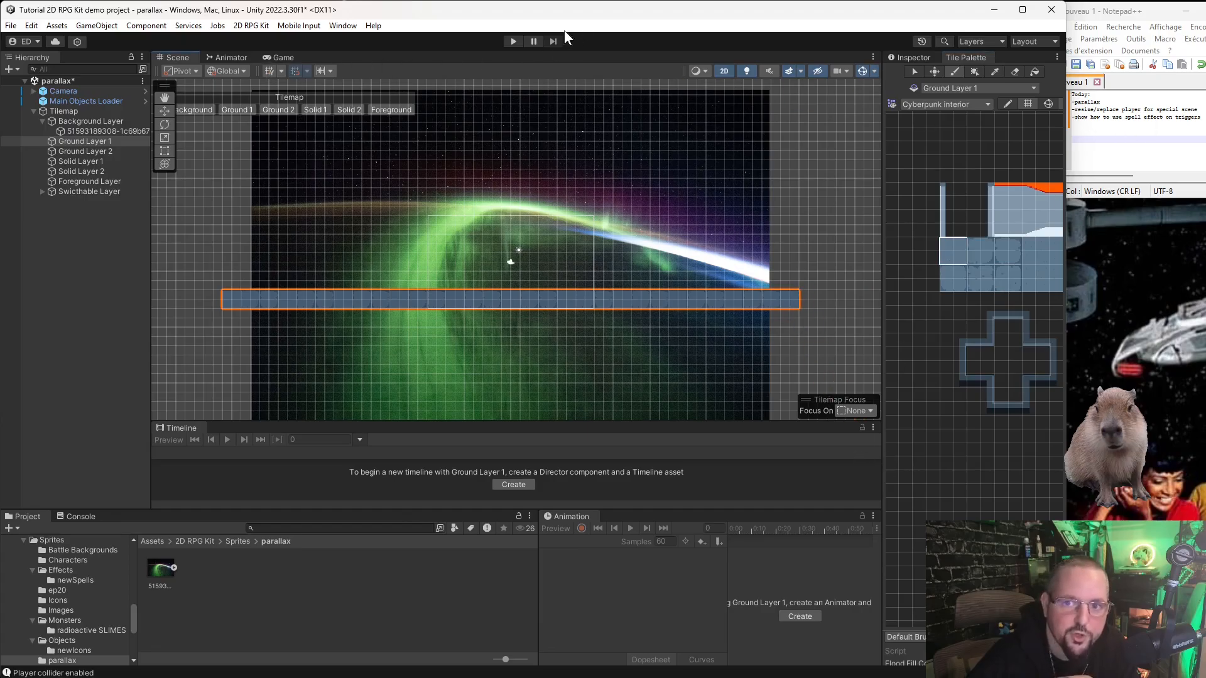
{"action": "left_click", "coordinate": [165, 110]}
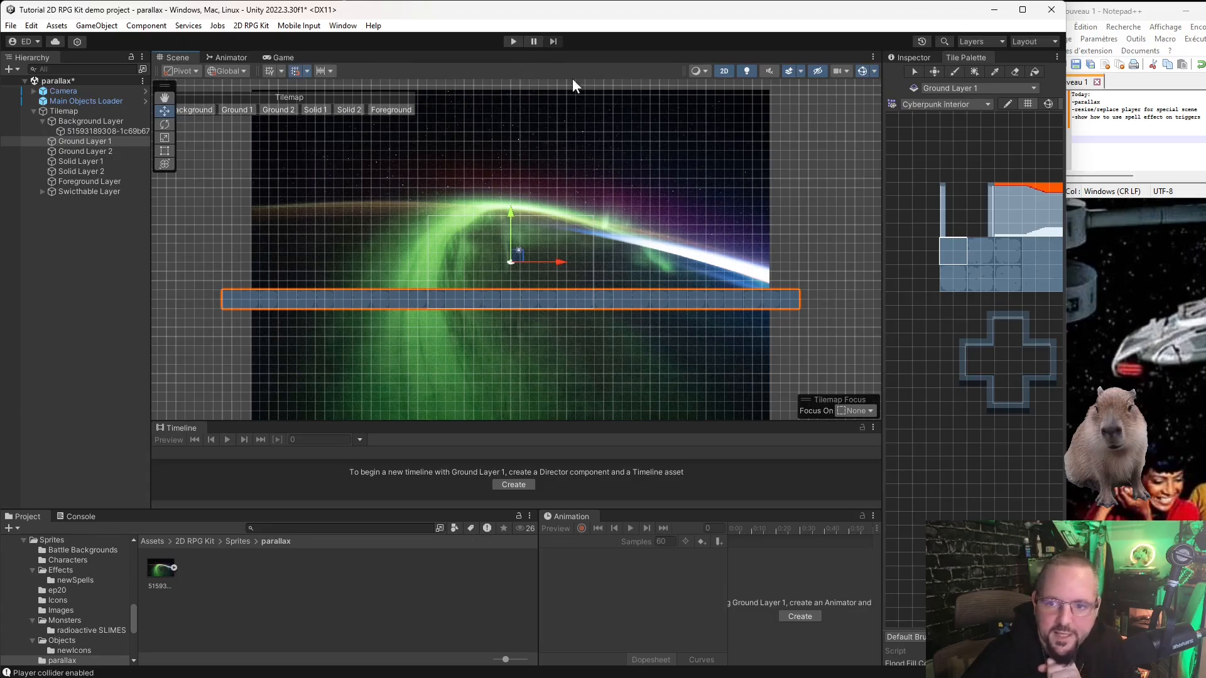
Play-test the scene, walking the character right and left in front of the aurora background, and stop play mode.
{"action": "left_click", "coordinate": [516, 38]}
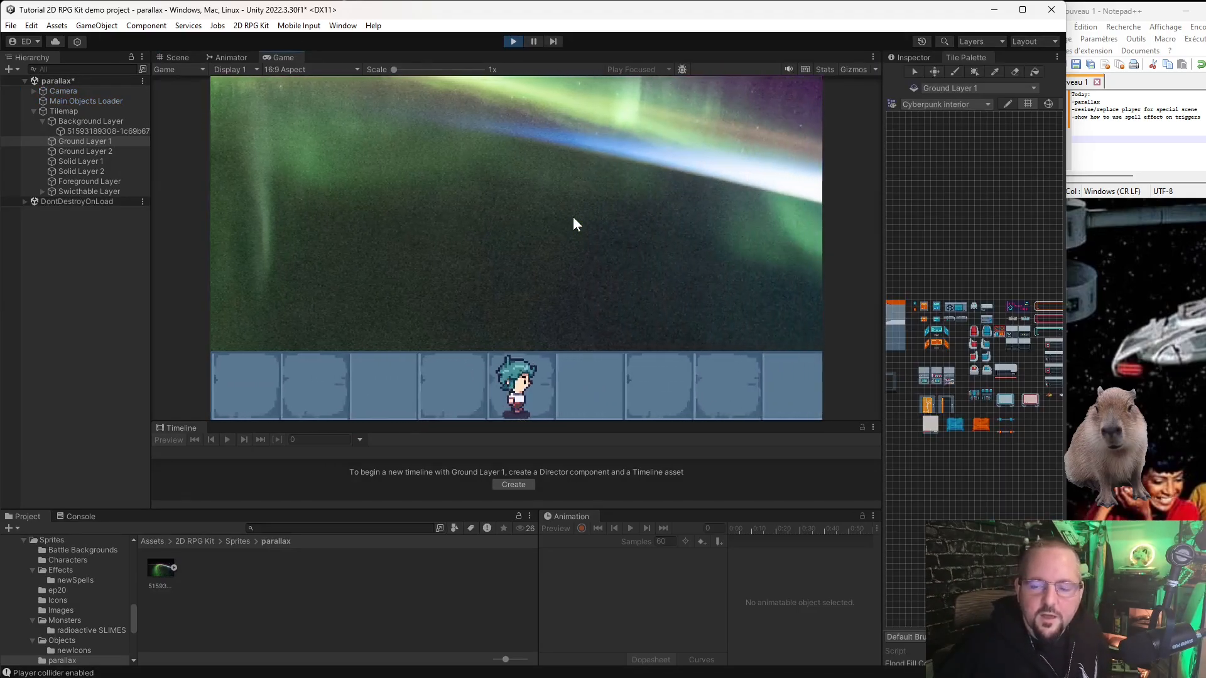
{"action": "key", "text": "Right"}
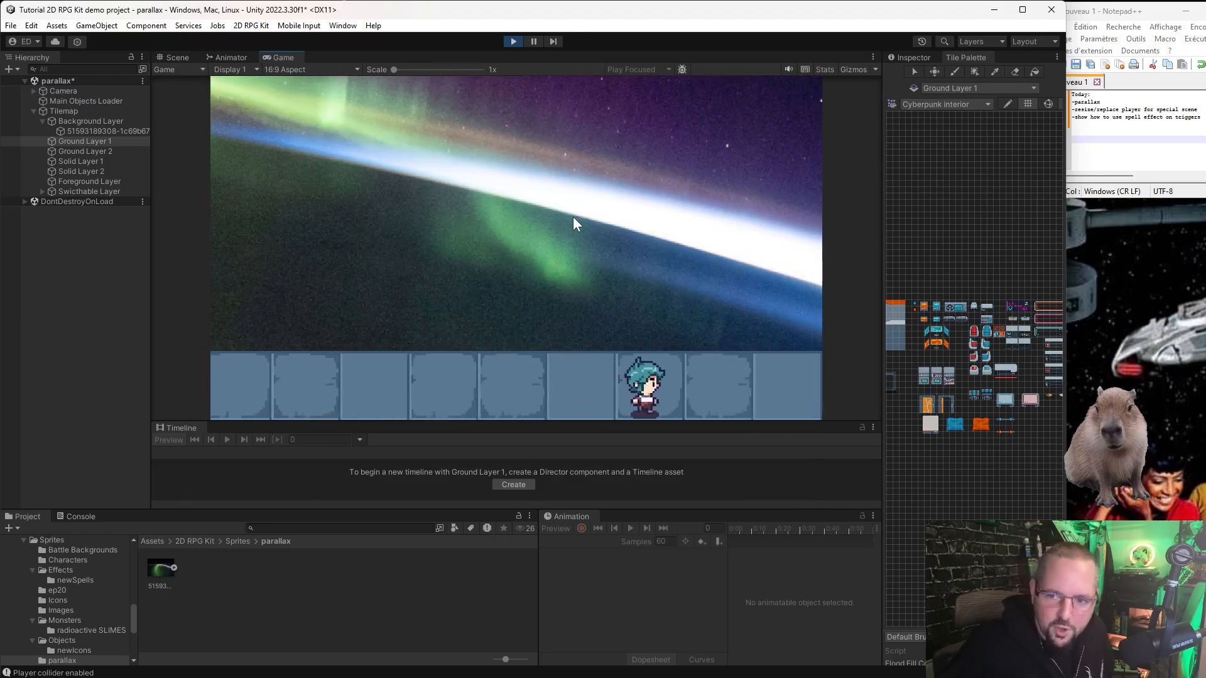
{"action": "key", "text": "Left"}
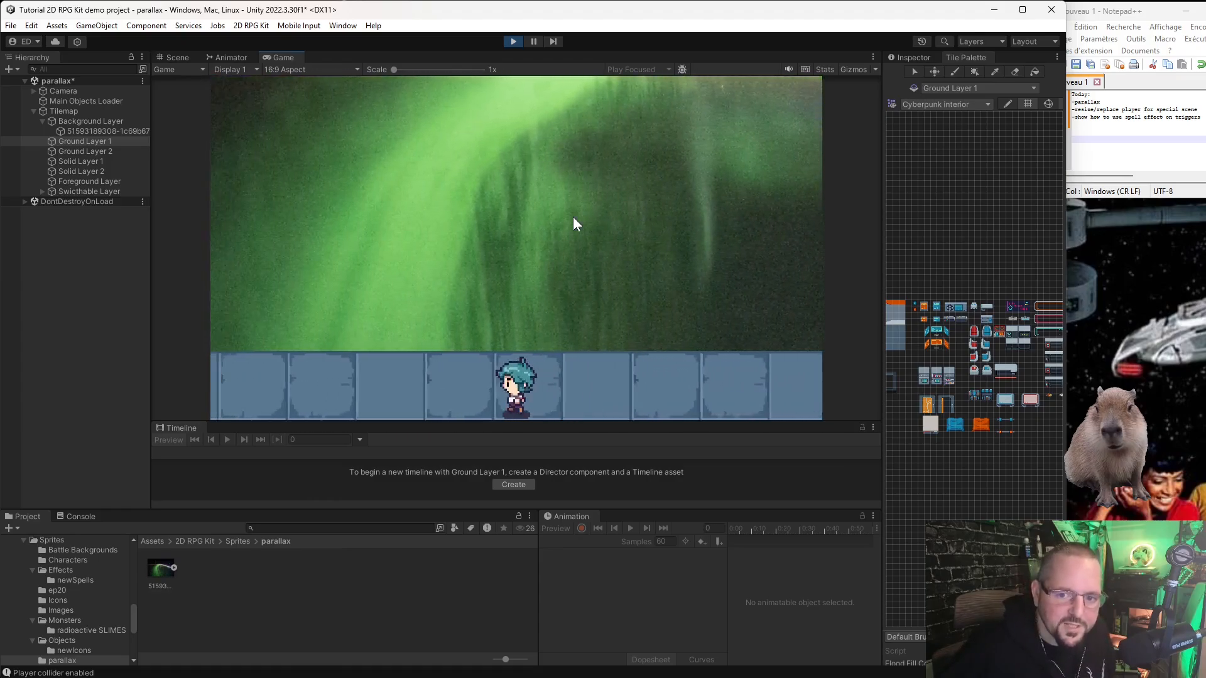
{"action": "key", "text": "Left"}
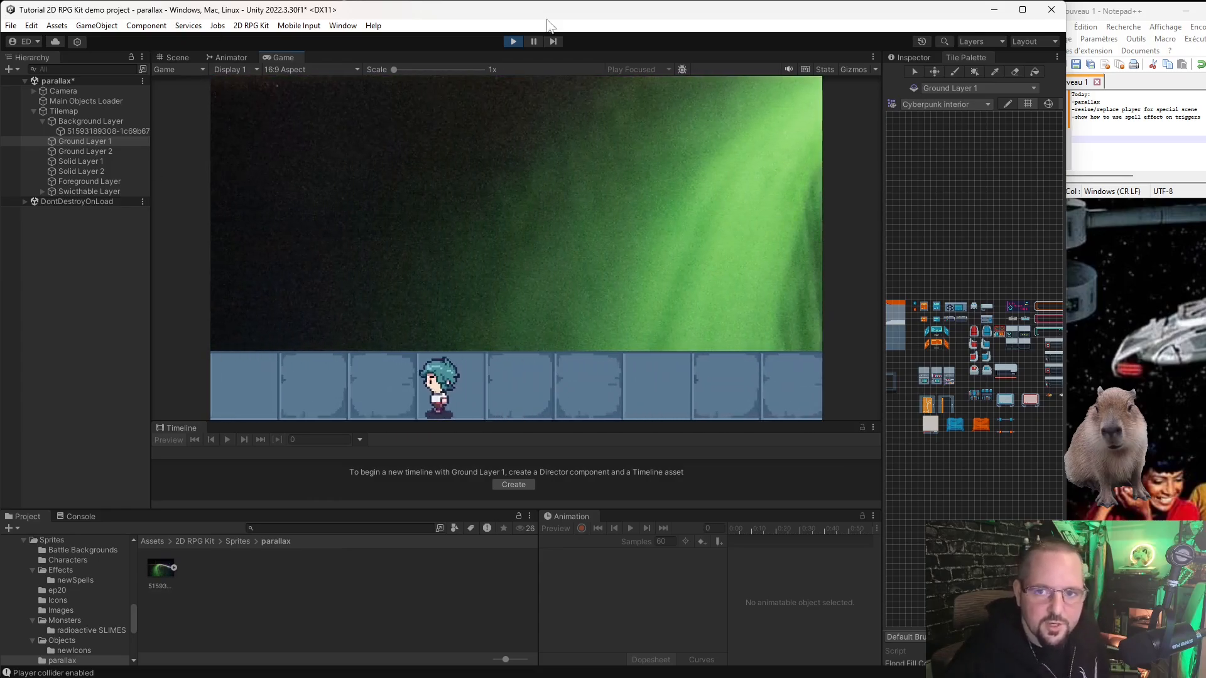
{"action": "left_click", "coordinate": [514, 42]}
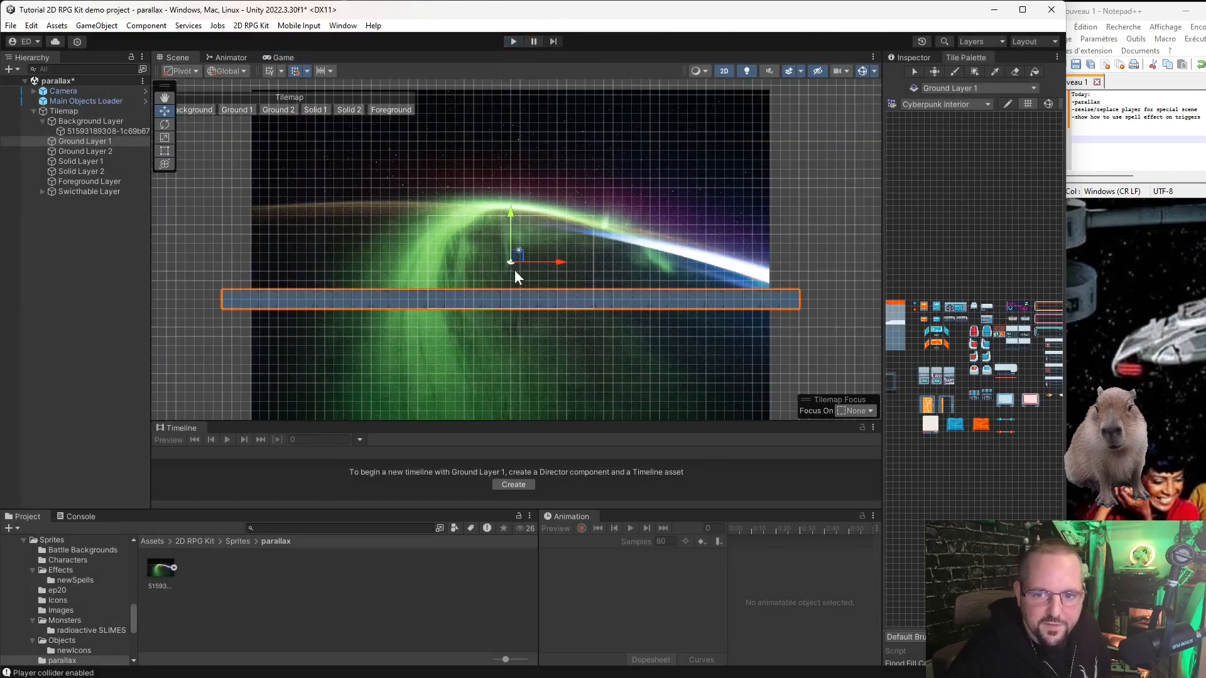
Move the Background Layer down so the aurora's bright arc sits just above the floor strip.
{"action": "left_click", "coordinate": [112, 122]}
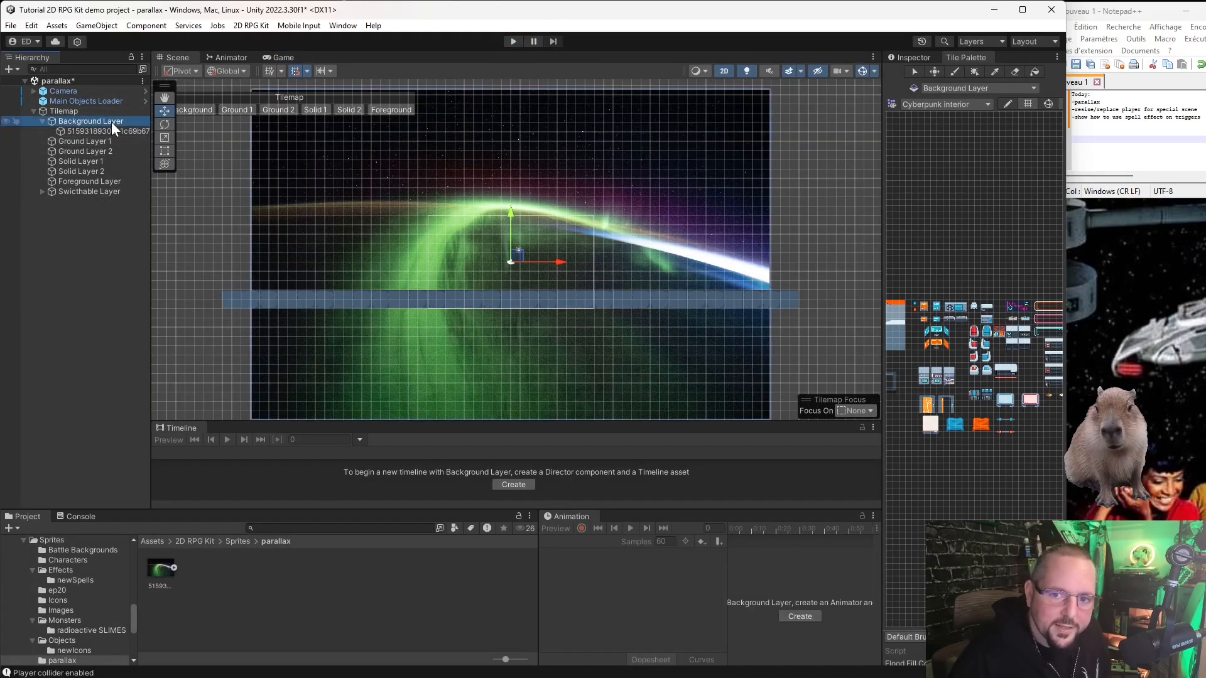
{"action": "scroll", "coordinate": [519, 200], "scroll_direction": "down", "scroll_amount": 2}
{"action": "left_click_drag", "start_coordinate": [513, 199], "coordinate": [508, 251]}
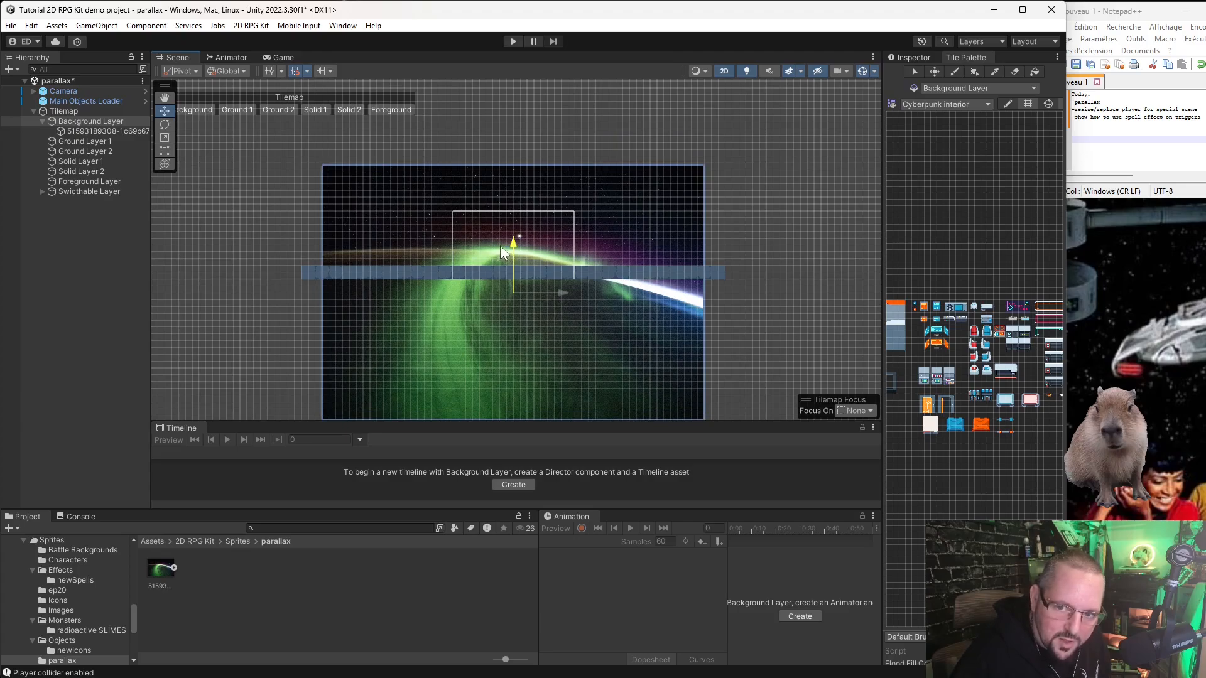
{"action": "scroll", "coordinate": [395, 277], "scroll_direction": "up", "scroll_amount": 5}
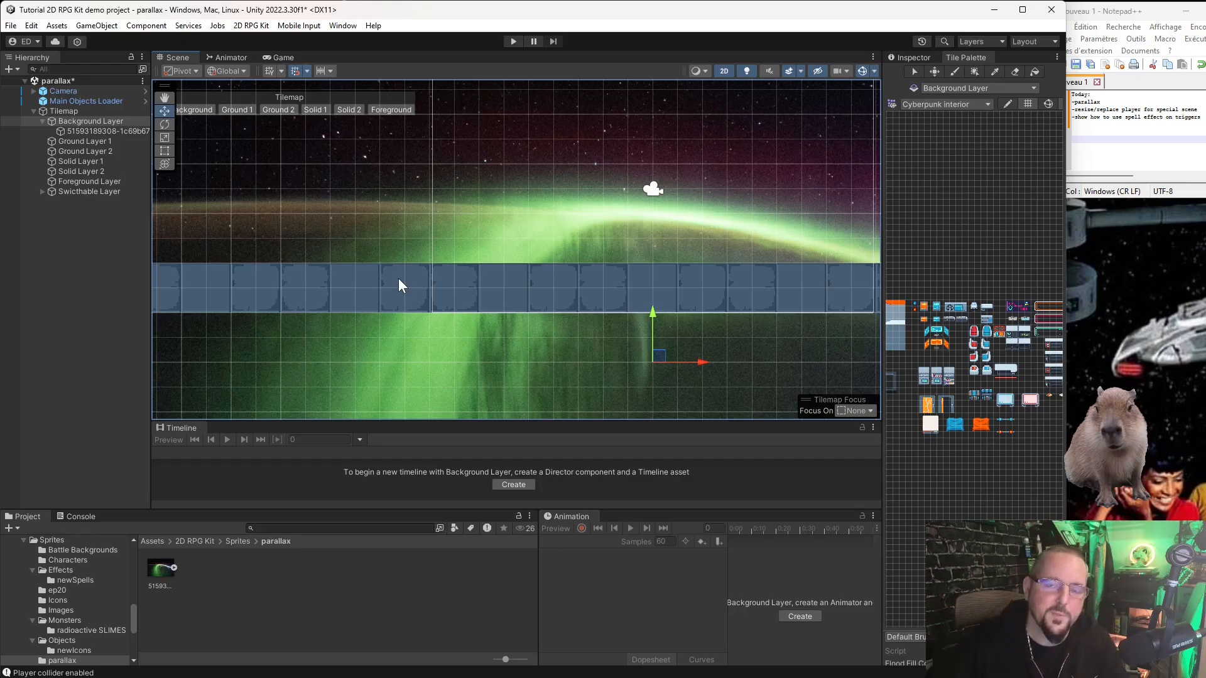
{"action": "scroll", "coordinate": [911, 454], "scroll_direction": "up", "scroll_amount": 6}
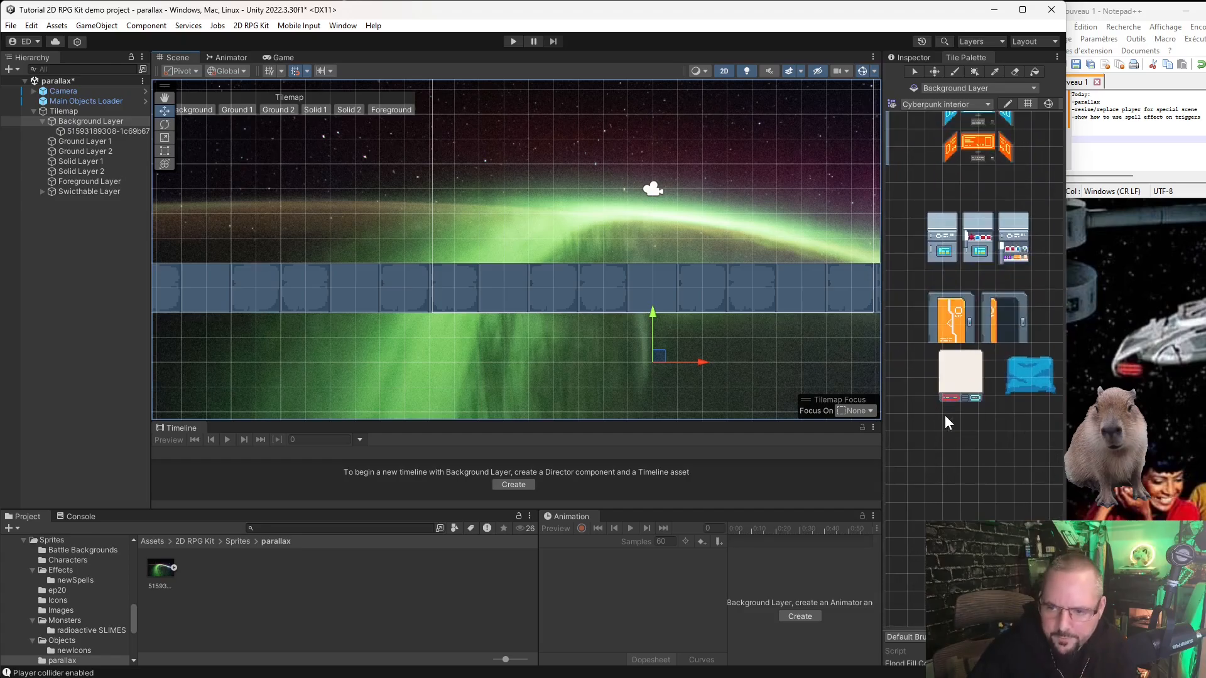
{"action": "scroll", "coordinate": [945, 427], "scroll_direction": "down", "scroll_amount": 6}
{"action": "middle_click_drag", "start_coordinate": [944, 440], "coordinate": [1030, 480]}
{"action": "scroll", "coordinate": [994, 431], "scroll_direction": "up", "scroll_amount": 3}
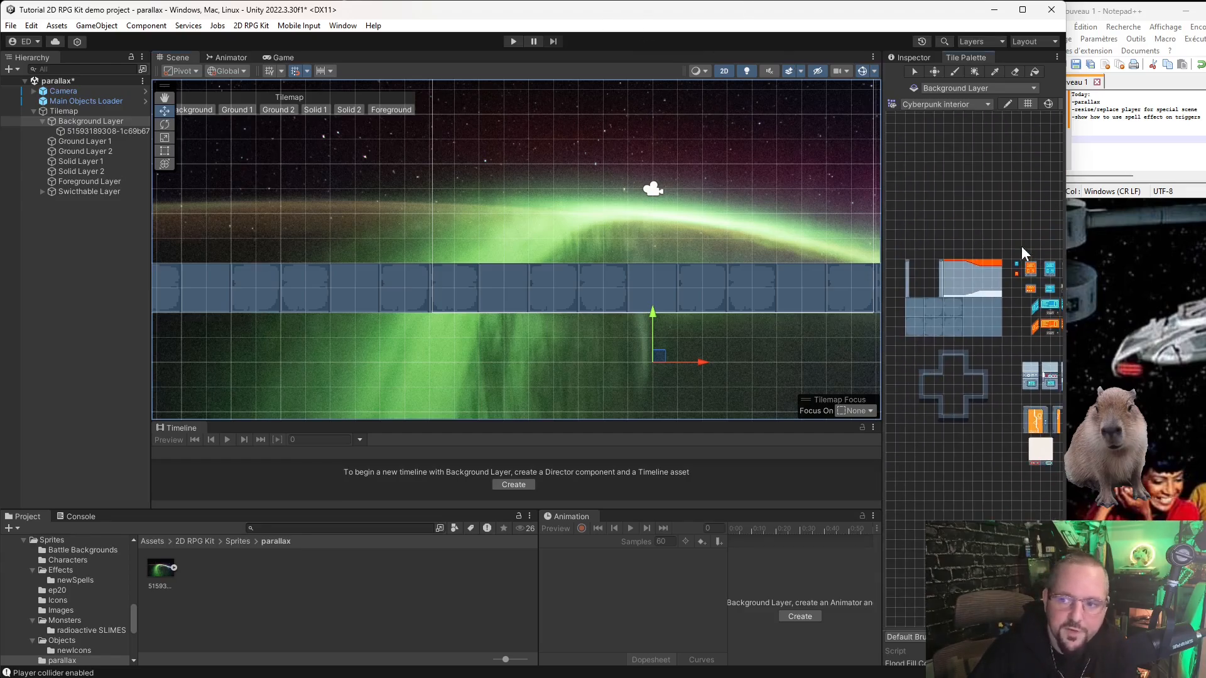
{"action": "left_click", "coordinate": [929, 186]}
Show the Background Layer's properties and play-test the lowered aurora, walking the character right and left, and stop play mode.
{"action": "left_click", "coordinate": [906, 57]}
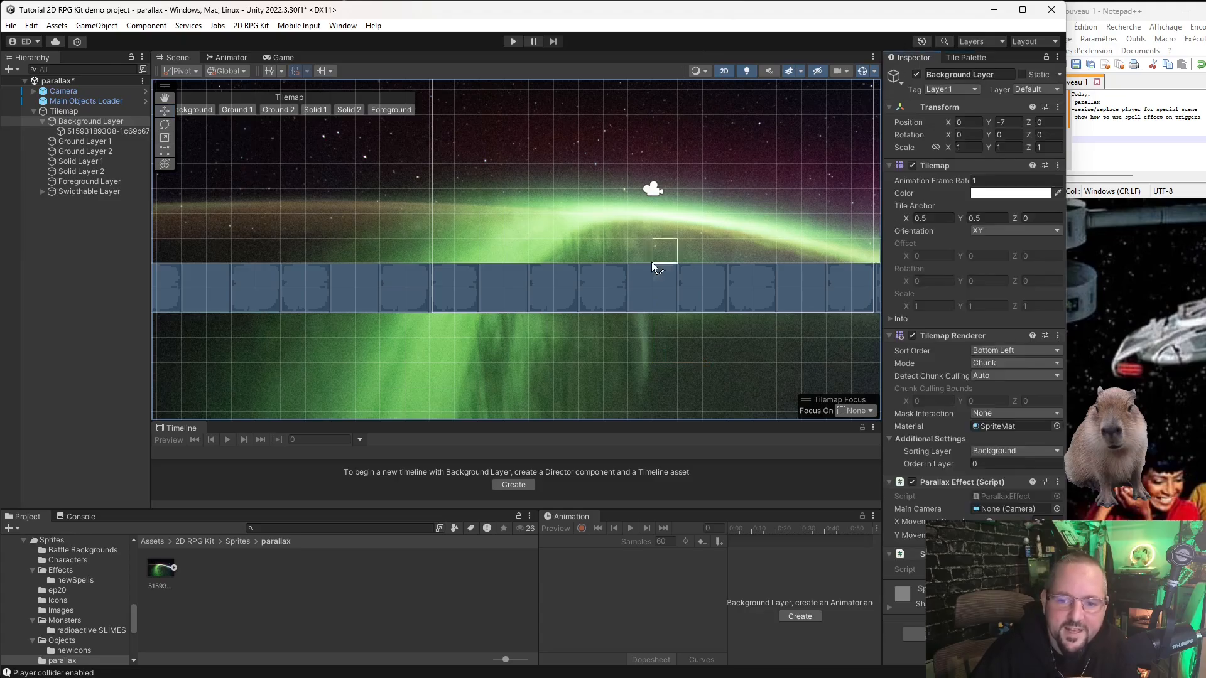
{"action": "scroll", "coordinate": [527, 258], "scroll_direction": "up", "scroll_amount": 6}
{"action": "scroll", "coordinate": [533, 239], "scroll_direction": "down", "scroll_amount": 9}
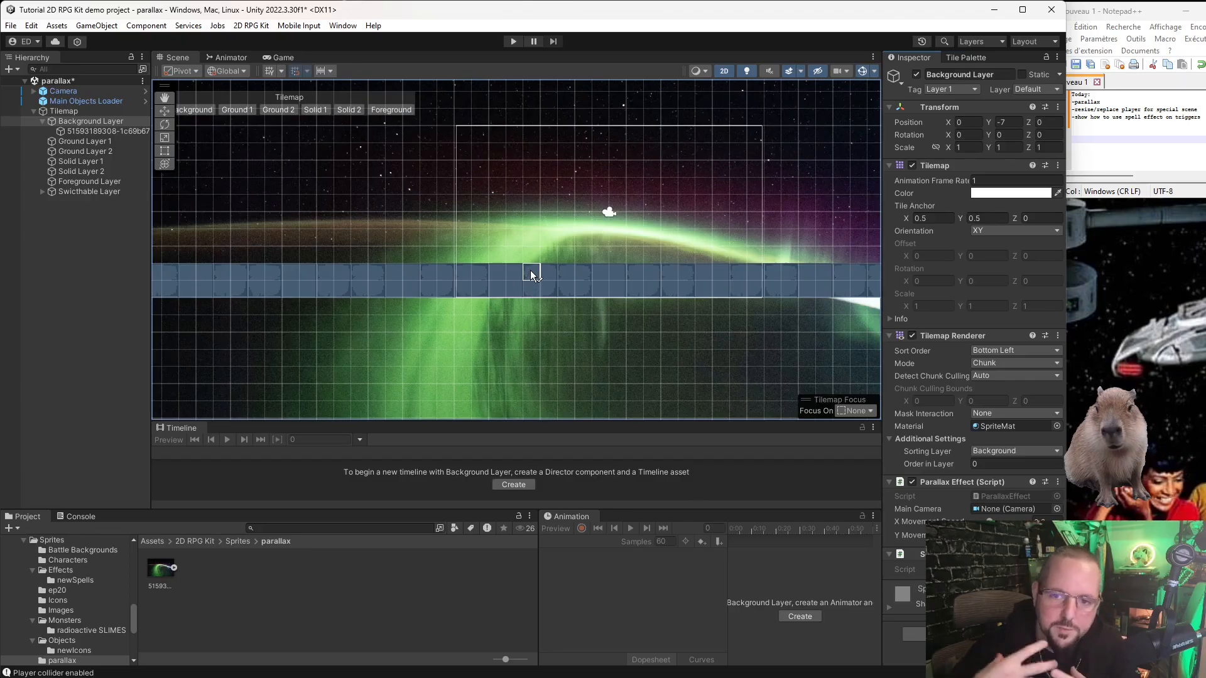
{"action": "scroll", "coordinate": [316, 187], "scroll_direction": "down", "scroll_amount": 3}
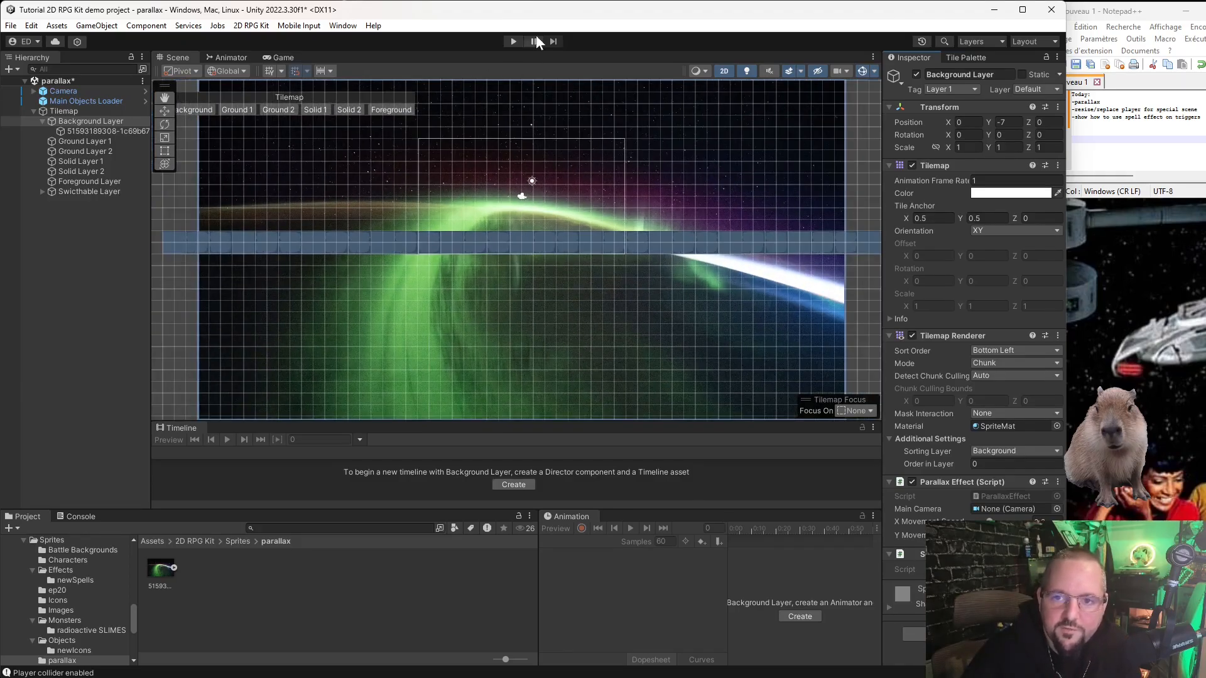
{"action": "left_click", "coordinate": [507, 43]}
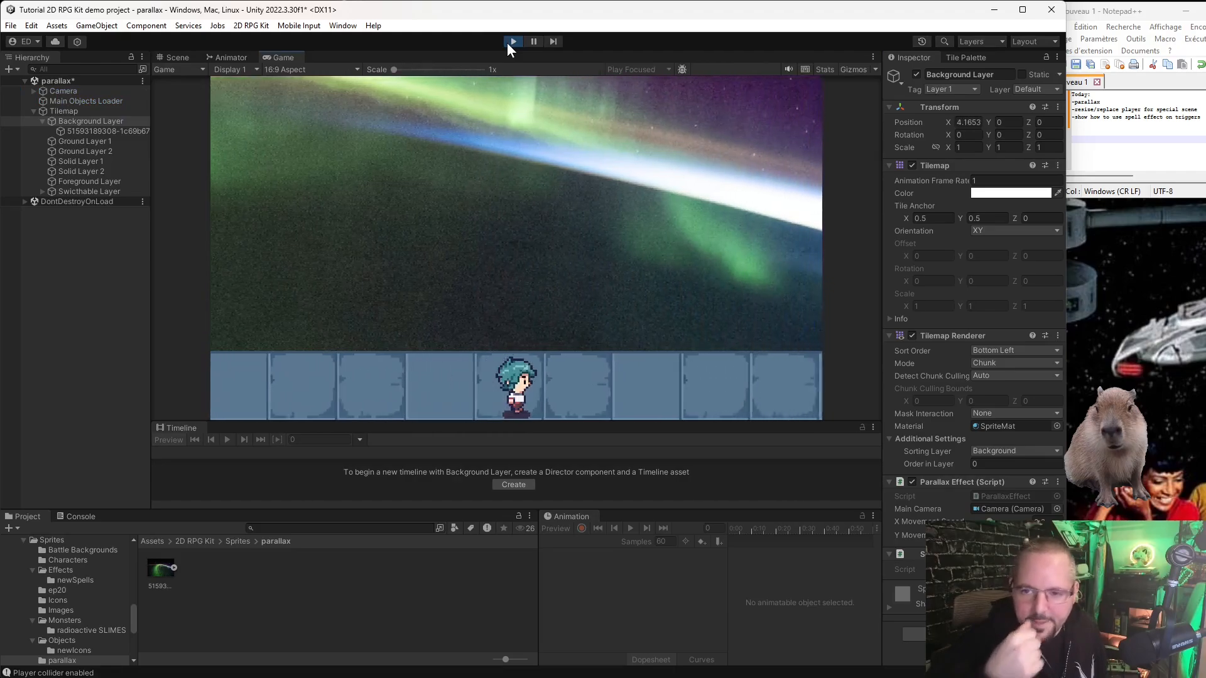
{"action": "key", "text": "Right"}
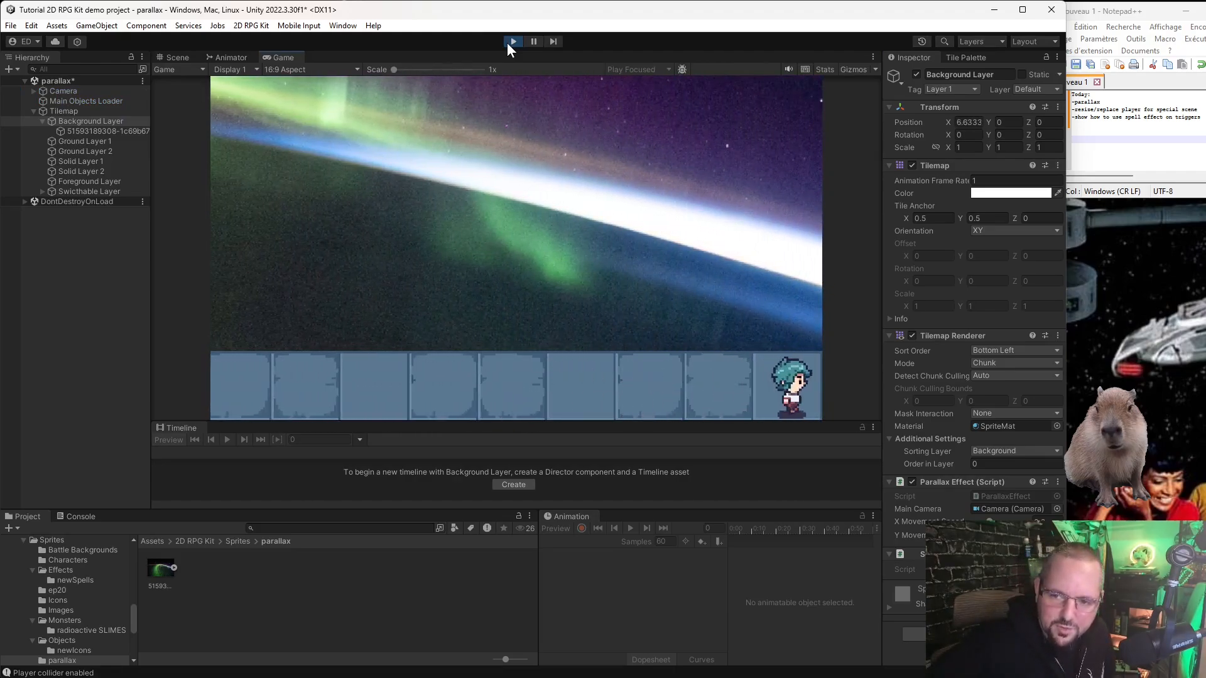
{"action": "key", "text": "Left"}
{"action": "key", "text": "Left"}
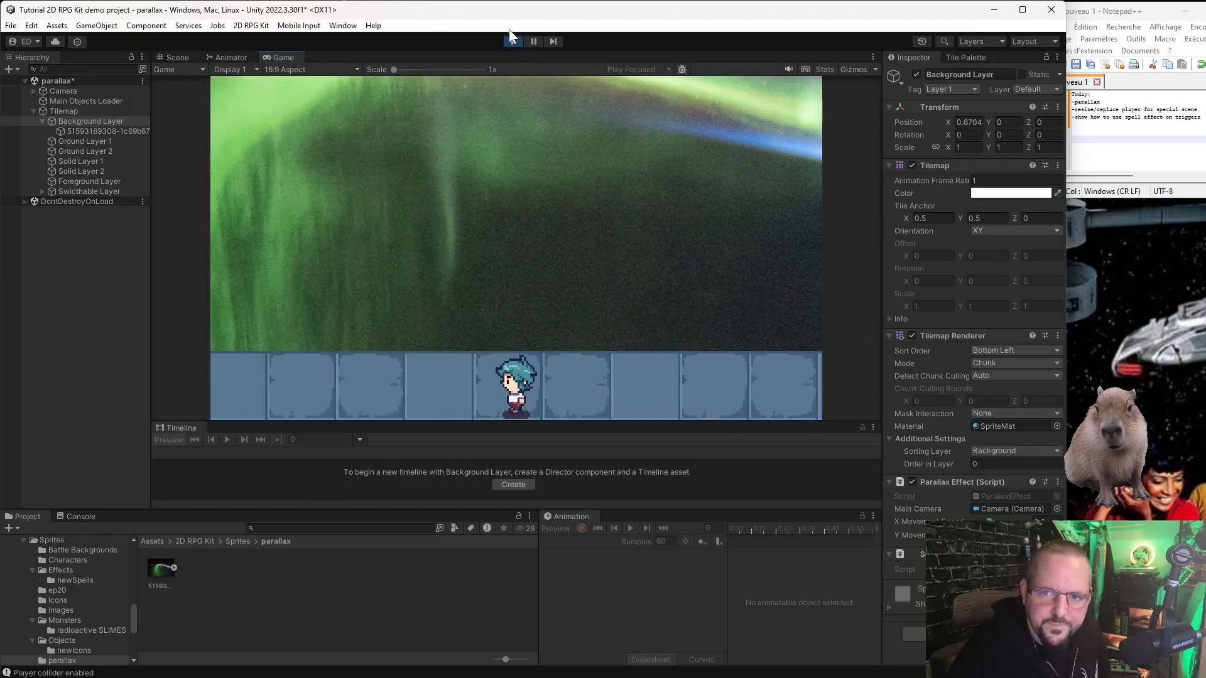
{"action": "left_click", "coordinate": [510, 40]}
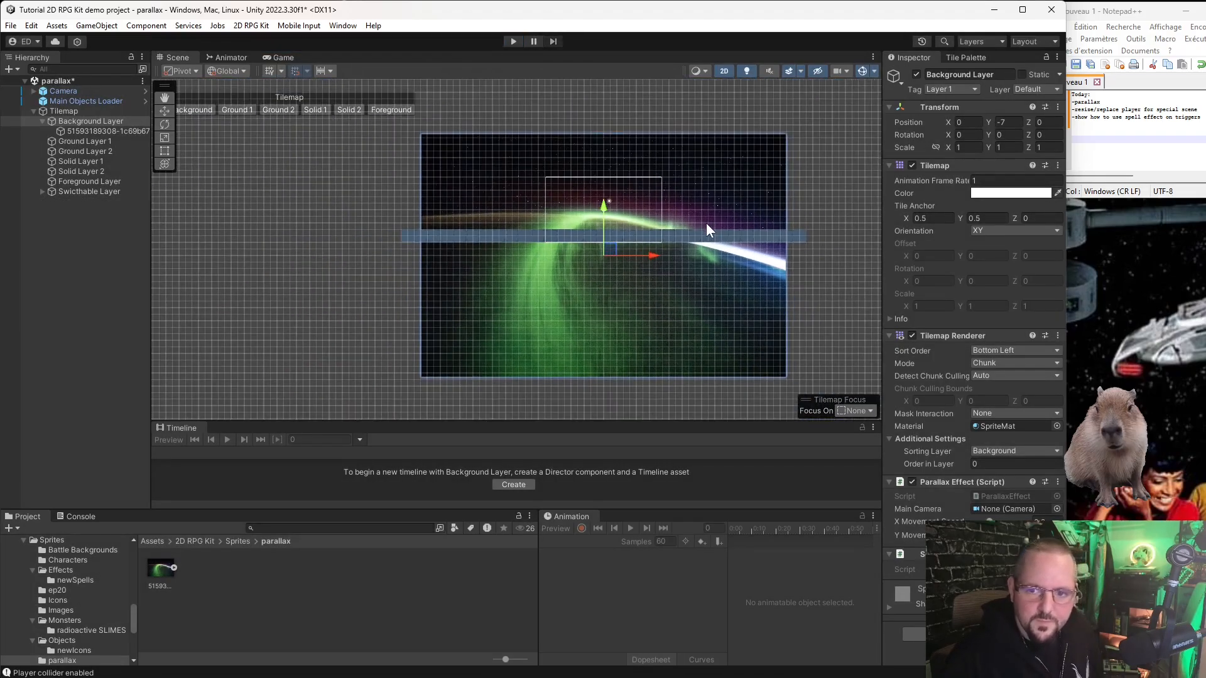
Undo the Background Layer's downward move.
{"action": "key", "text": "ctrl+z"}
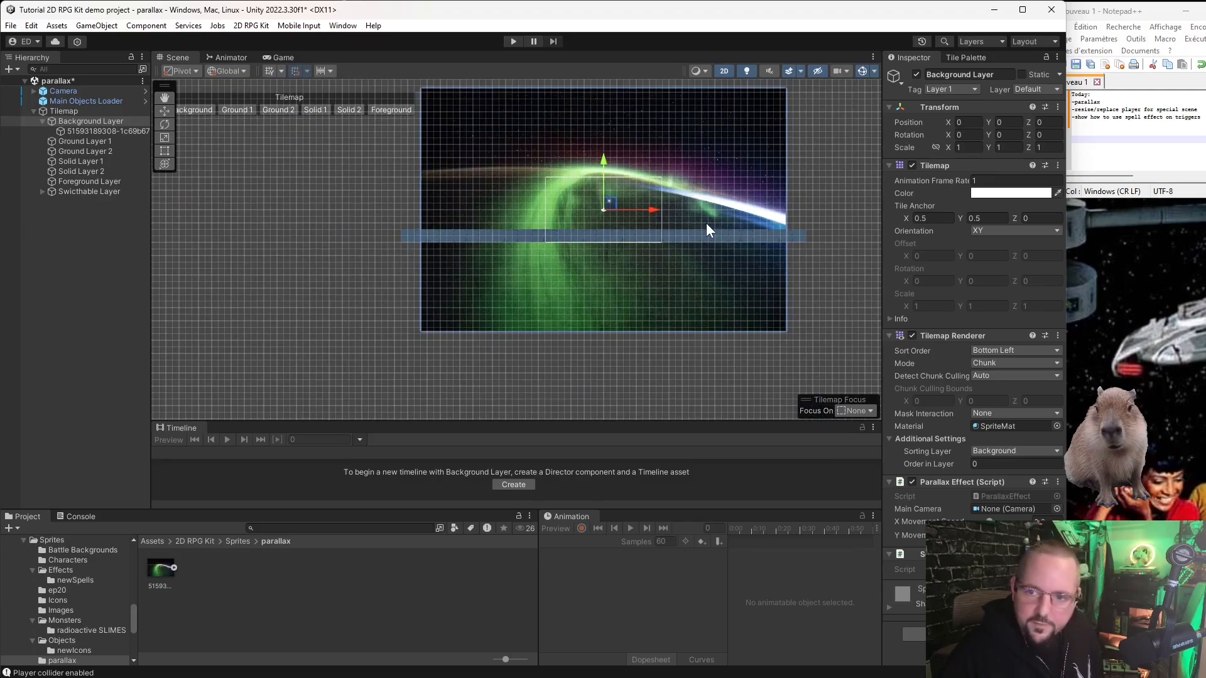
{"action": "scroll", "coordinate": [706, 224], "scroll_direction": "up", "scroll_amount": 8}
{"action": "scroll", "coordinate": [710, 224], "scroll_direction": "down", "scroll_amount": 10}
{"action": "scroll", "coordinate": [743, 209], "scroll_direction": "down", "scroll_amount": 1}
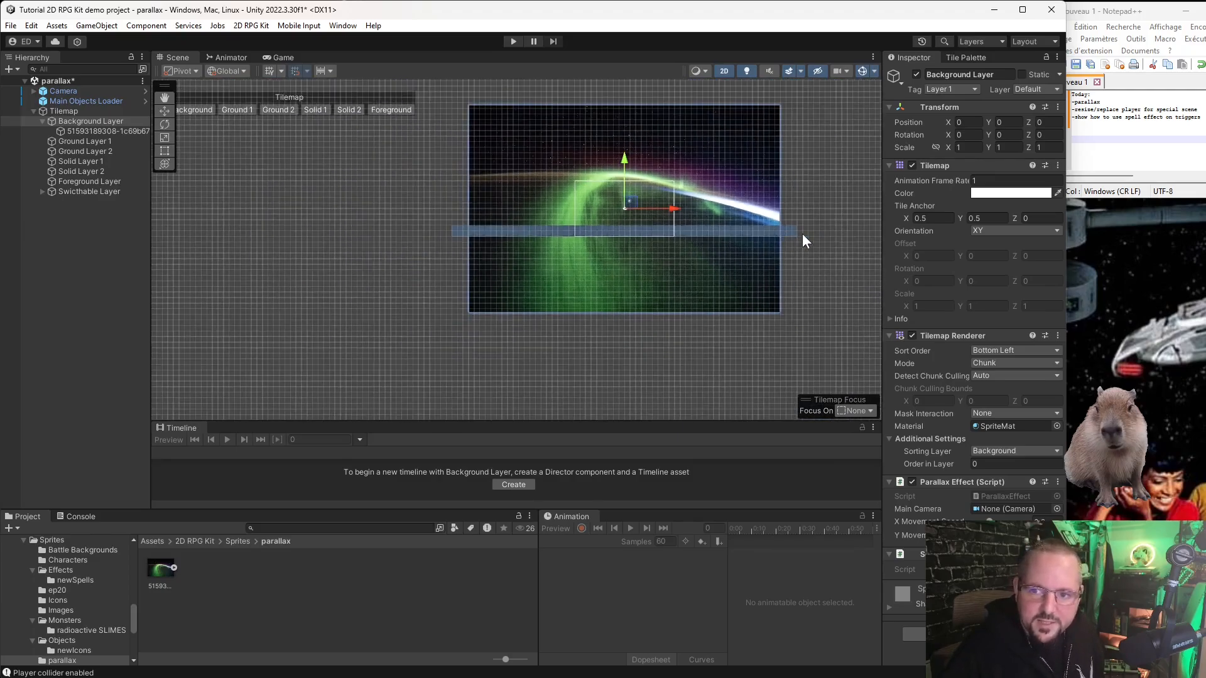
{"action": "scroll", "coordinate": [777, 232], "scroll_direction": "down", "scroll_amount": 3}
{"action": "scroll", "coordinate": [856, 210], "scroll_direction": "up", "scroll_amount": 5}
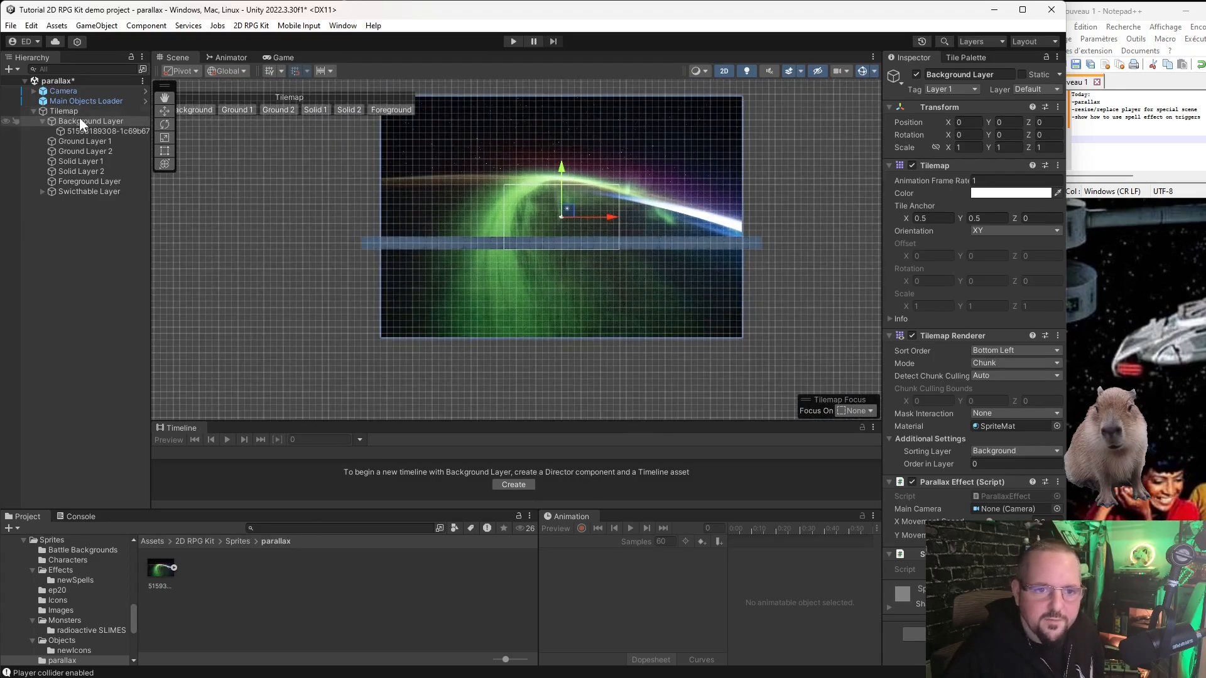
Erase the whole existing floor strip from Ground Layer 1.
{"action": "left_click", "coordinate": [80, 142]}
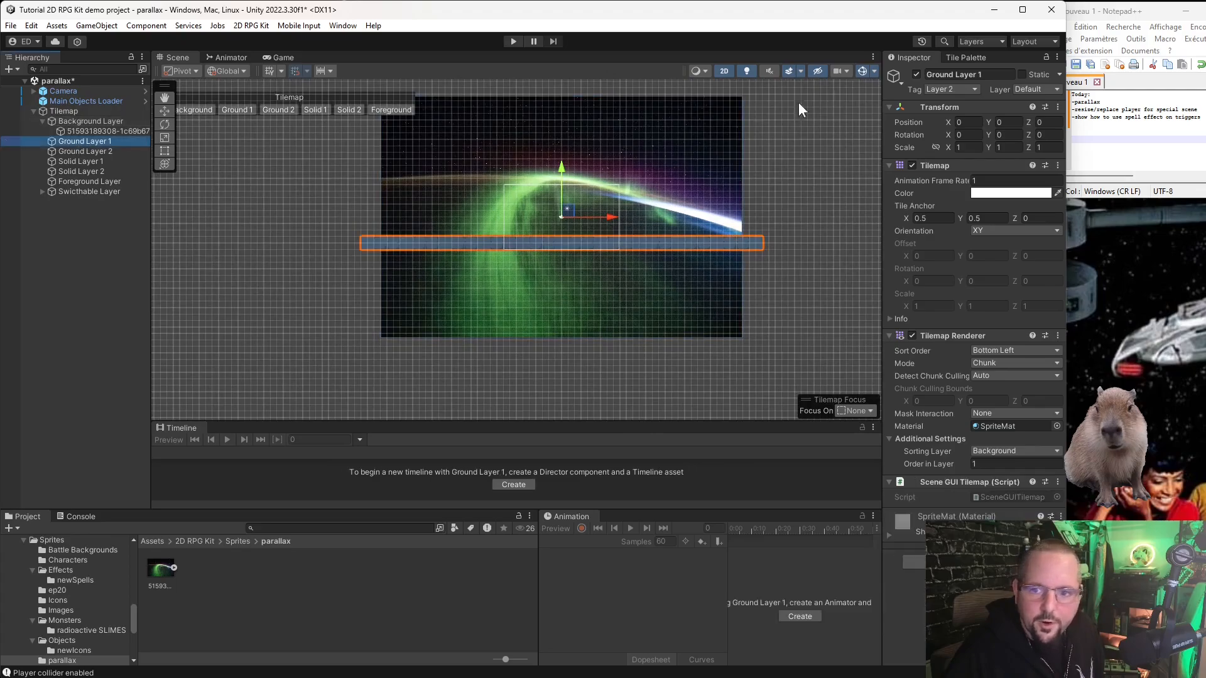
{"action": "left_click", "coordinate": [961, 58]}
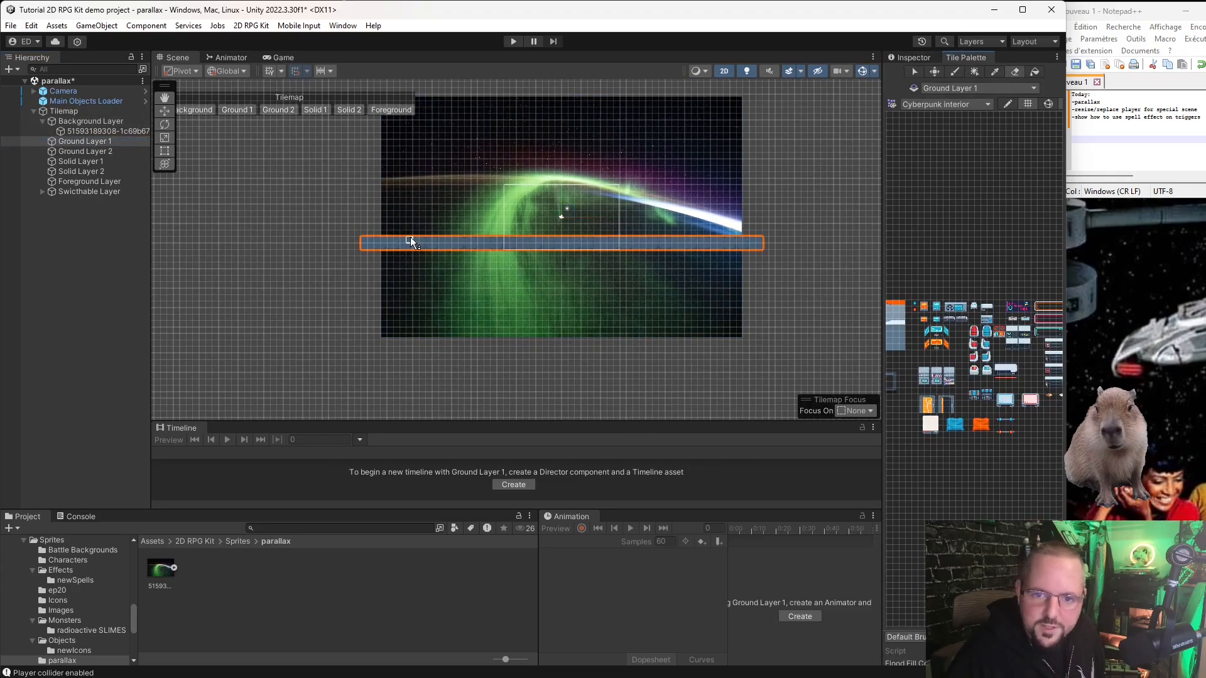
{"action": "mouse_move", "coordinate": [411, 242]}
{"action": "left_mouse_down"}
{"action": "mouse_move", "coordinate": [501, 245]}
{"action": "mouse_move", "coordinate": [397, 236]}
{"action": "mouse_move", "coordinate": [698, 245]}
{"action": "mouse_move", "coordinate": [654, 251]}
{"action": "left_mouse_up"}
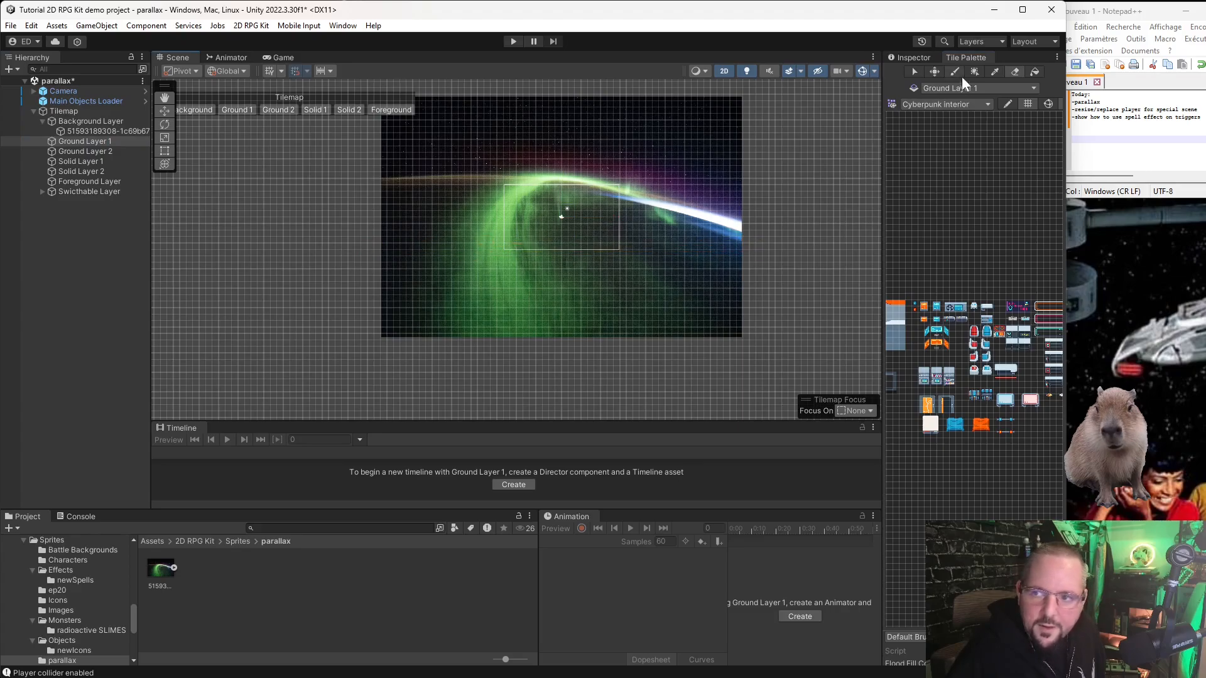
Paint a new floor strip on Ground Layer 1 across the aurora image, level with its arc, using the three-tile stamp plus one tile at the right end.
{"action": "scroll", "coordinate": [962, 321], "scroll_direction": "up", "scroll_amount": 5}
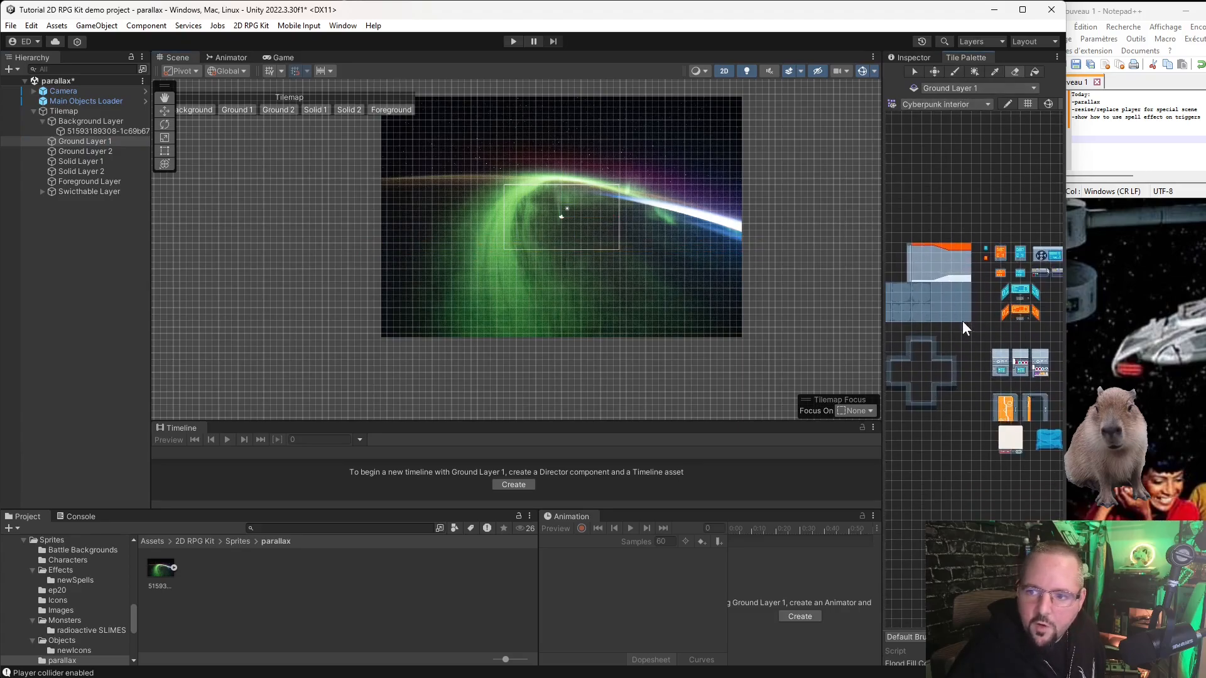
{"action": "middle_click_drag", "start_coordinate": [962, 320], "coordinate": [1026, 319]}
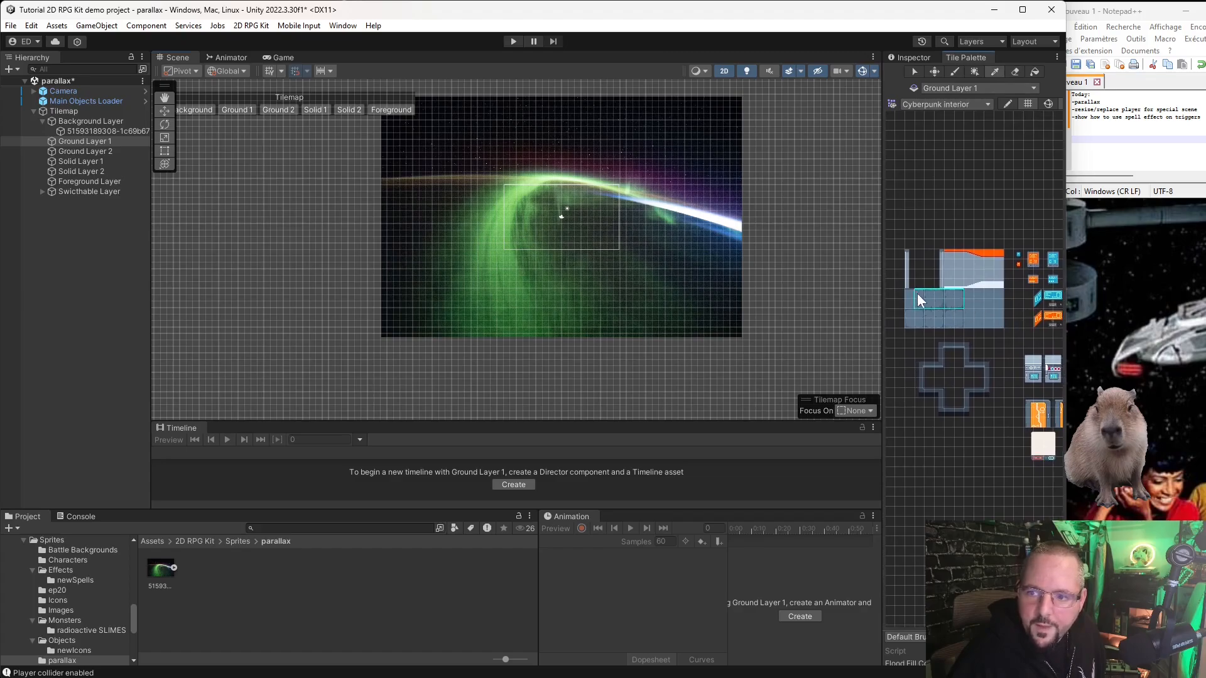
{"action": "left_click", "coordinate": [91, 142]}
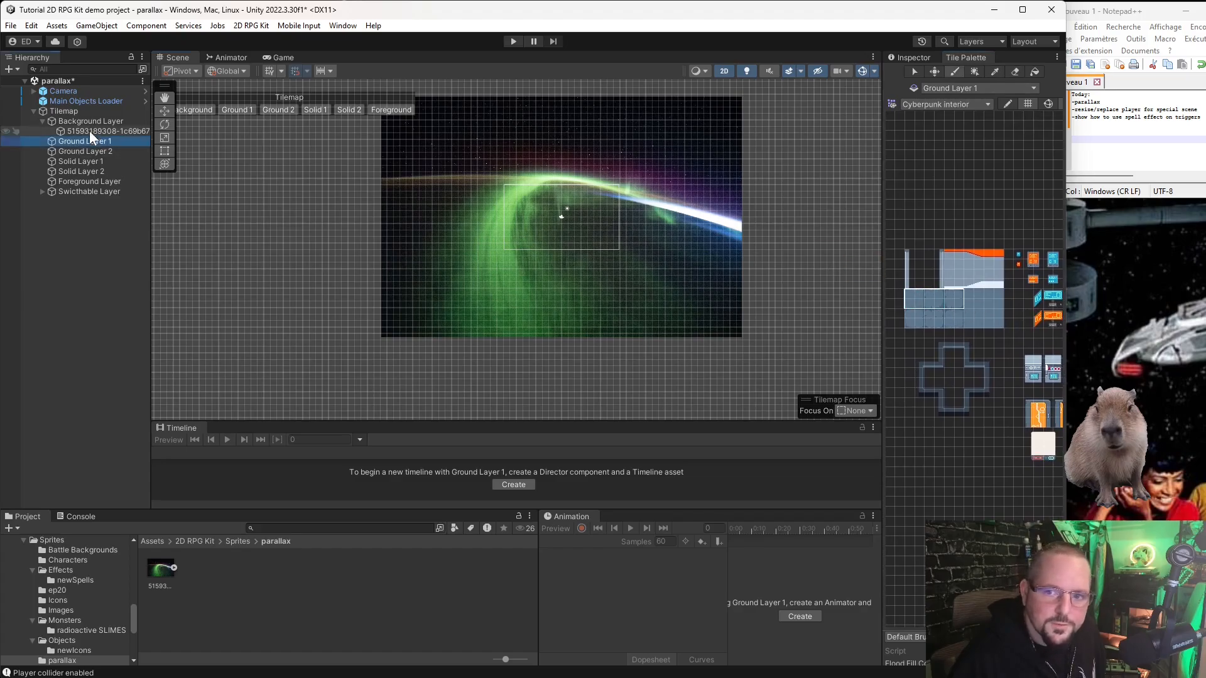
{"action": "scroll", "coordinate": [447, 236], "scroll_direction": "up", "scroll_amount": 6}
{"action": "middle_click_drag", "start_coordinate": [493, 162], "coordinate": [440, 295]}
{"action": "scroll", "coordinate": [303, 276], "scroll_direction": "down", "scroll_amount": 6}
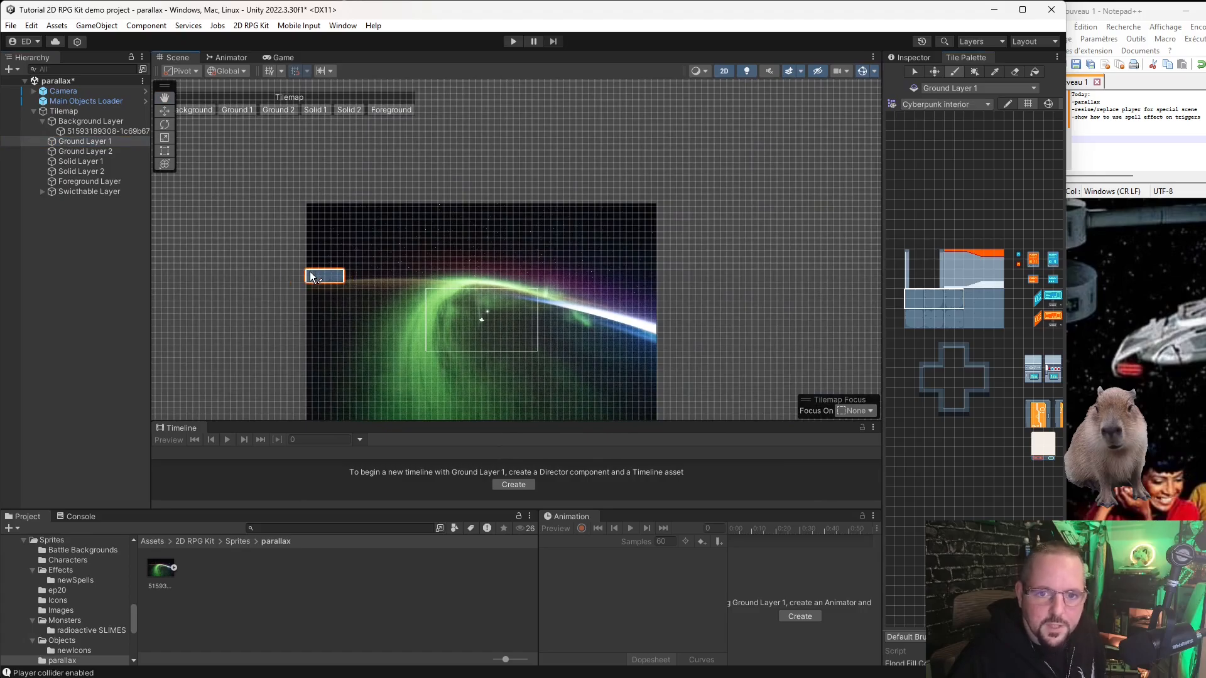
{"action": "left_click", "coordinate": [310, 290]}
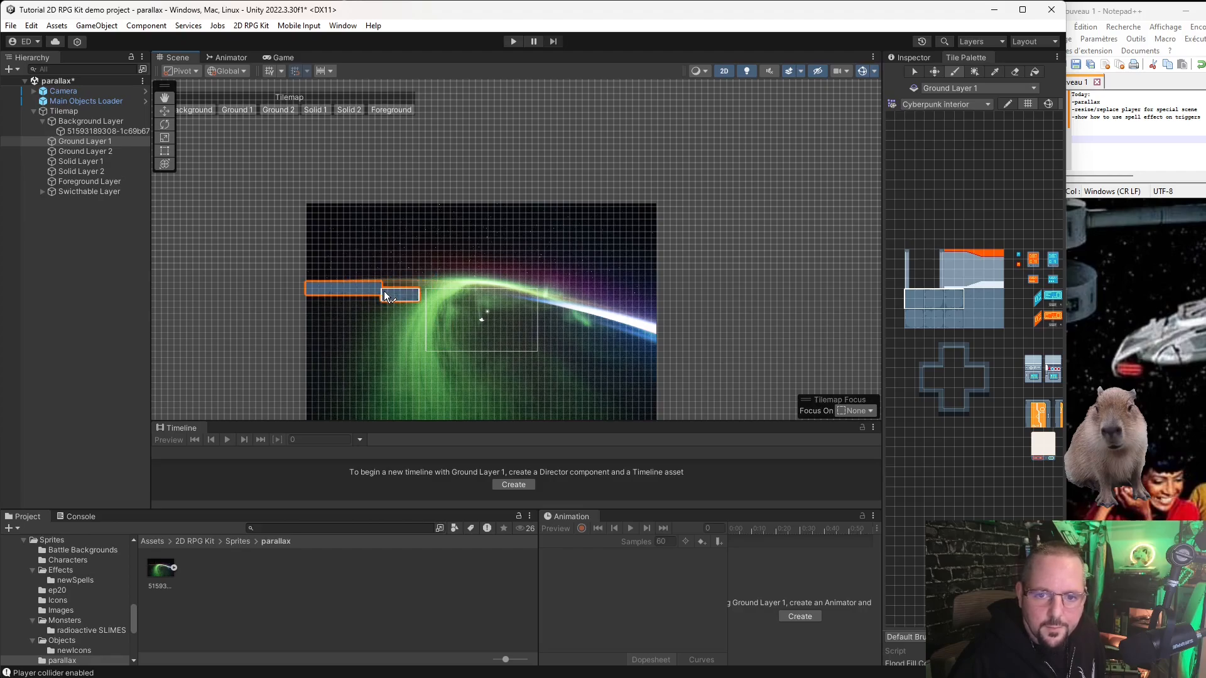
{"action": "left_click", "coordinate": [383, 287]}
{"action": "left_click", "coordinate": [426, 288]}
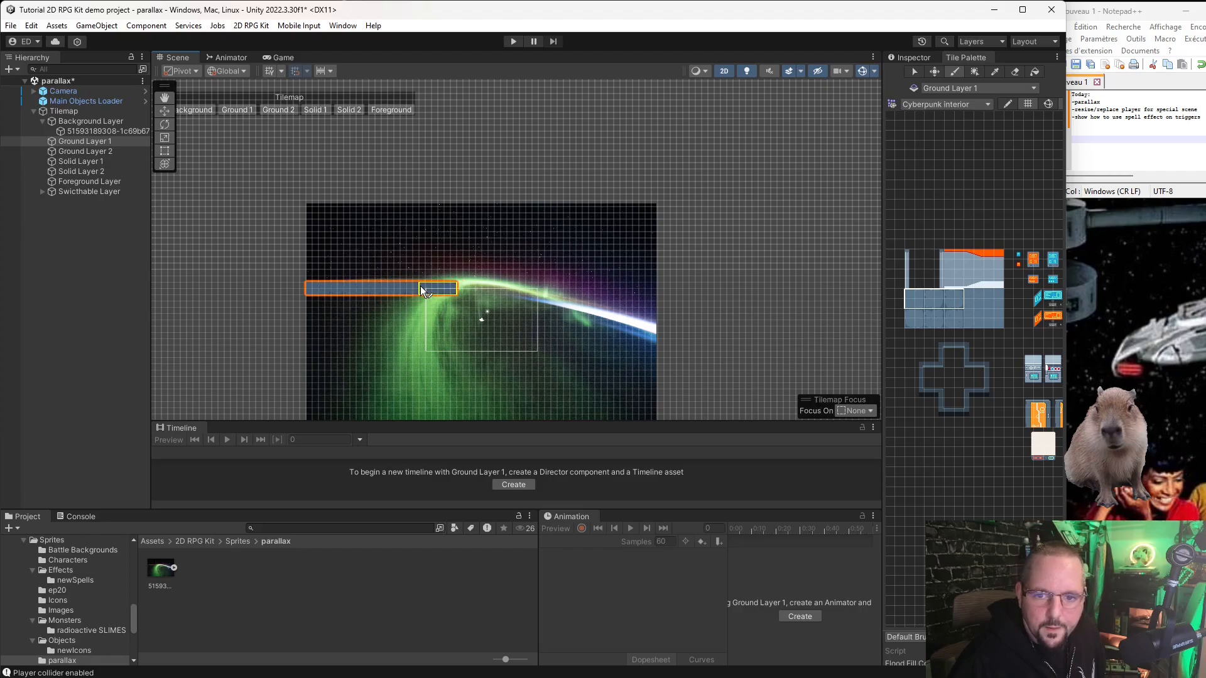
{"action": "left_click", "coordinate": [466, 287]}
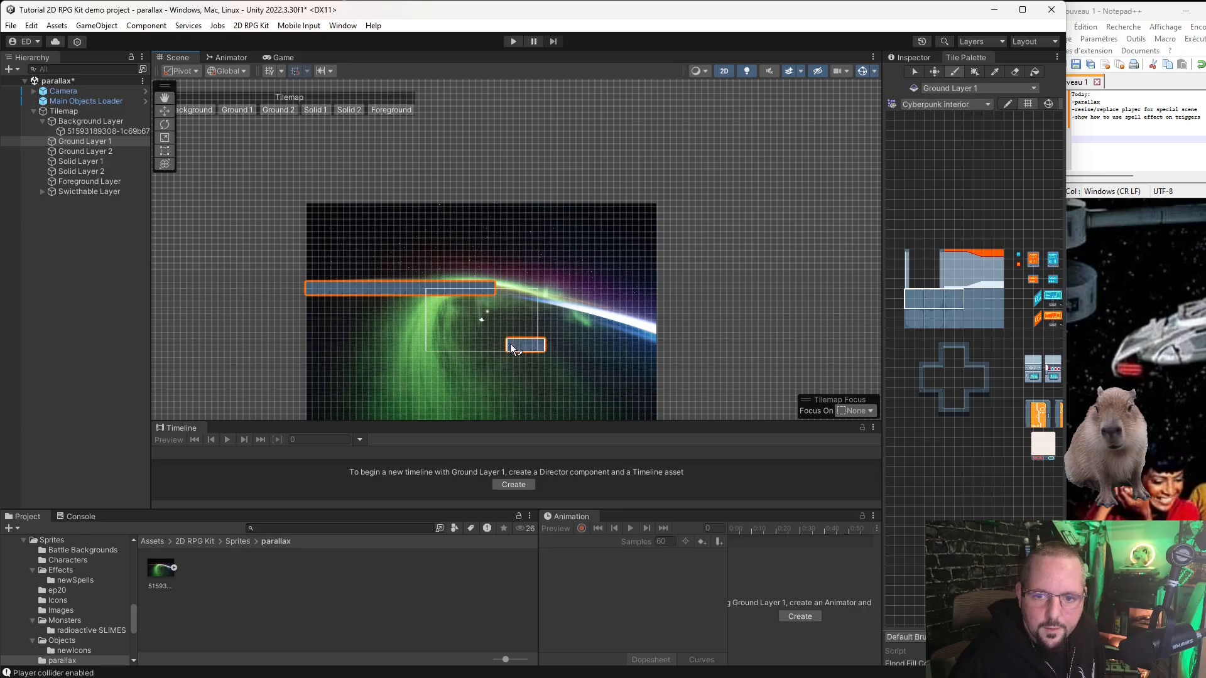
{"action": "left_click", "coordinate": [495, 288]}
{"action": "left_click", "coordinate": [538, 290]}
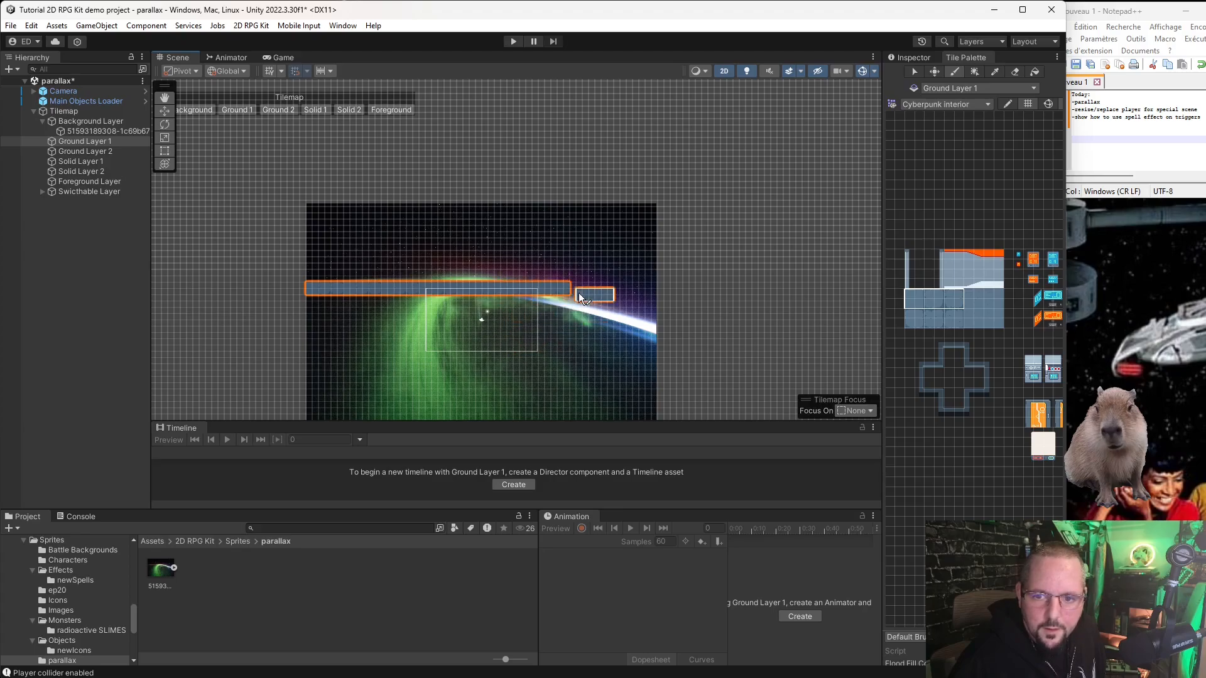
{"action": "left_click", "coordinate": [613, 289]}
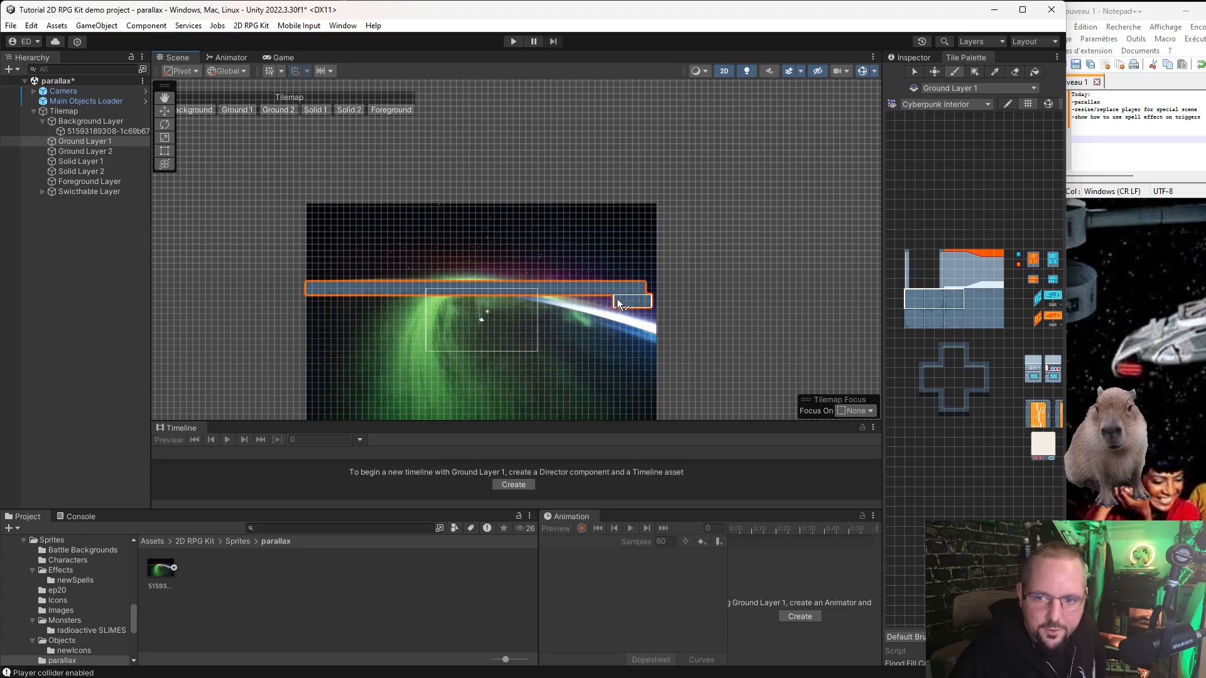
{"action": "left_click", "coordinate": [912, 301]}
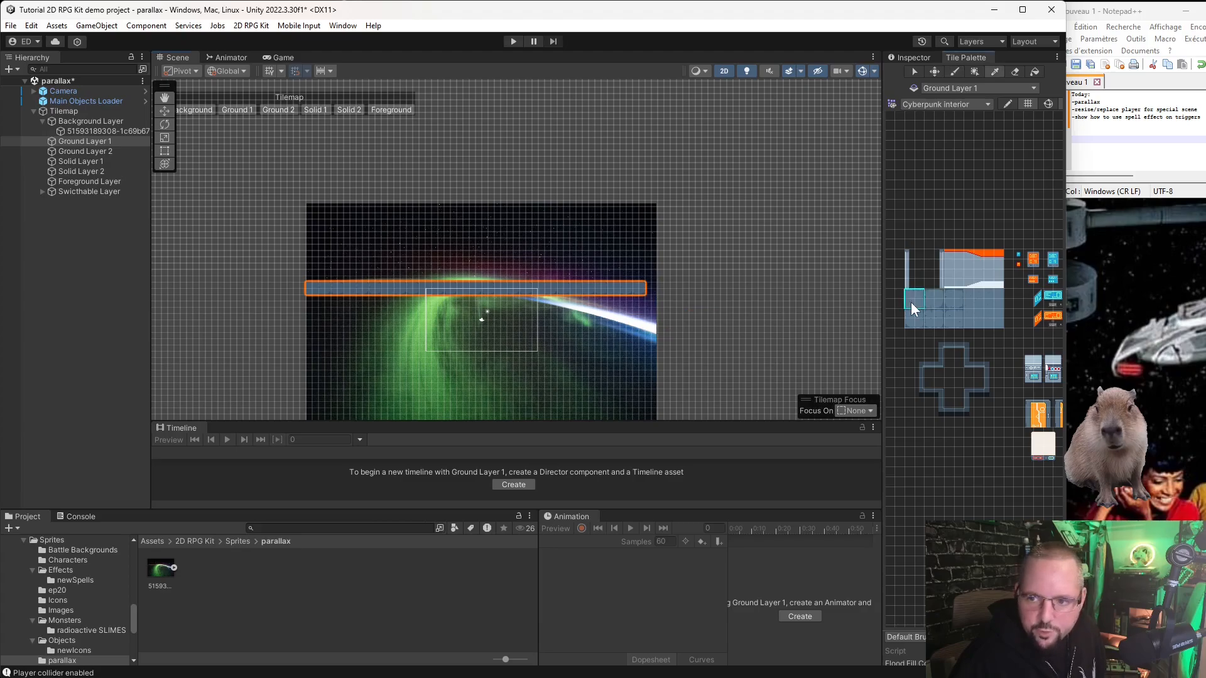
Play-test the scene, walking the character to both ends of the new floor strip to check the parallax background.
{"action": "left_click", "coordinate": [514, 42]}
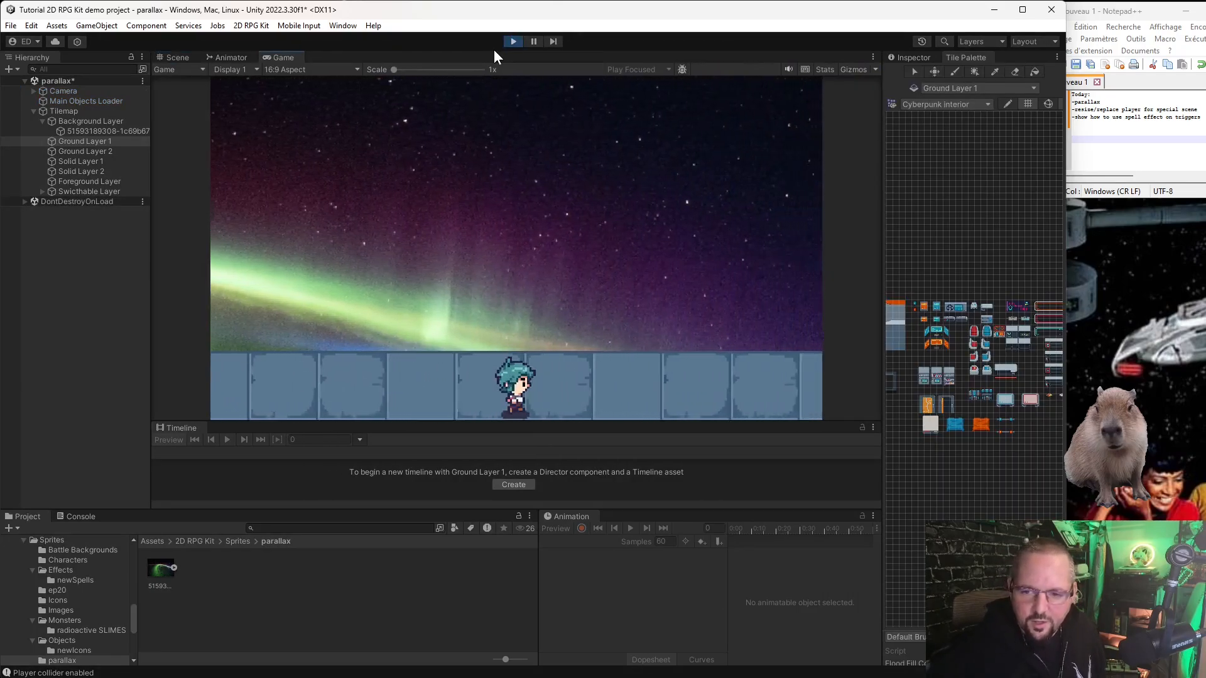
{"action": "key", "text": "Right"}
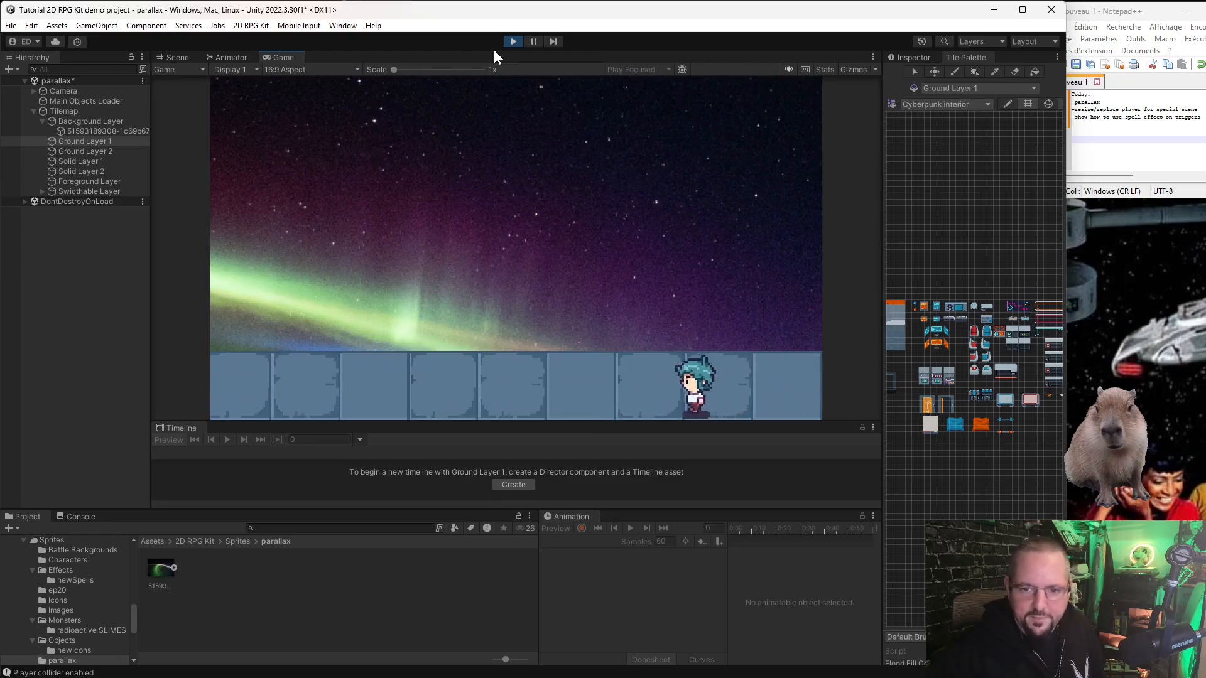
{"action": "key", "text": "Left"}
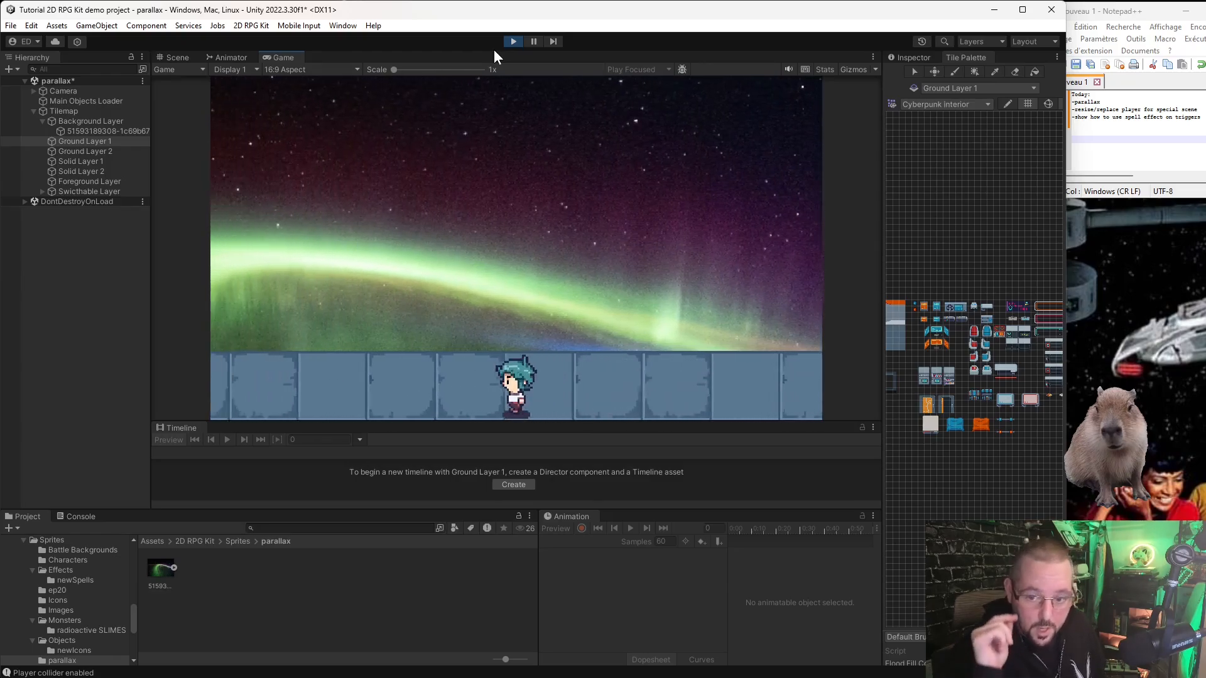
{"action": "key", "text": "Left"}
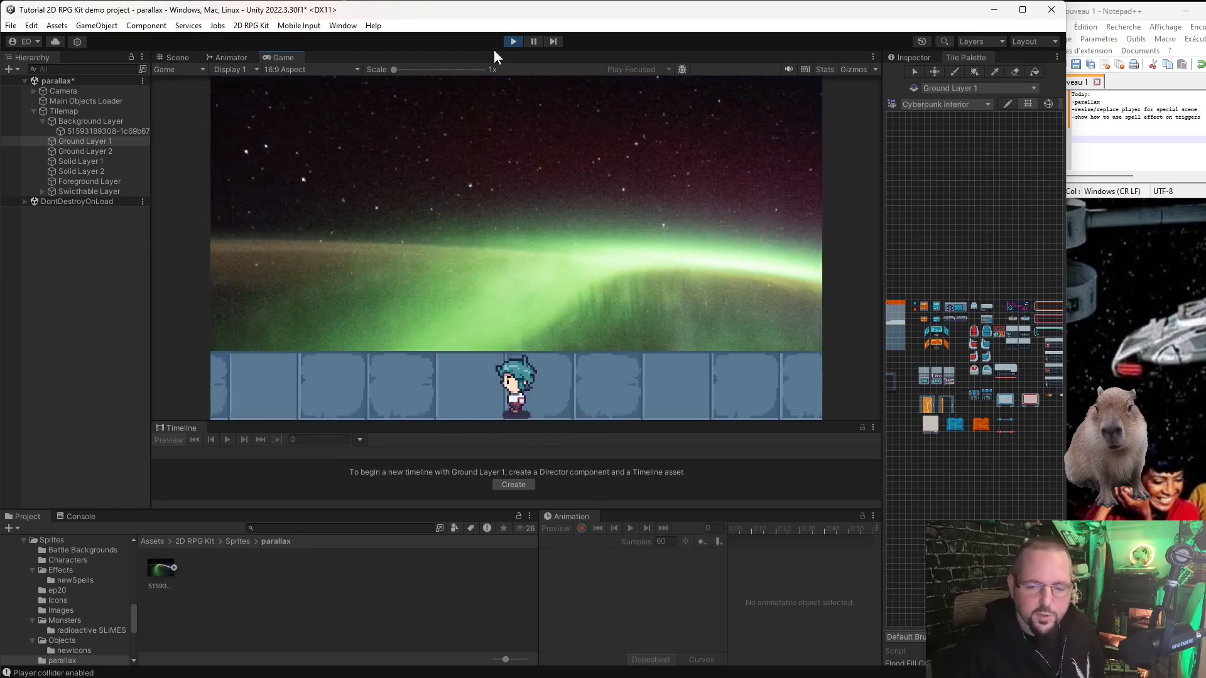
{"action": "key", "text": "Left"}
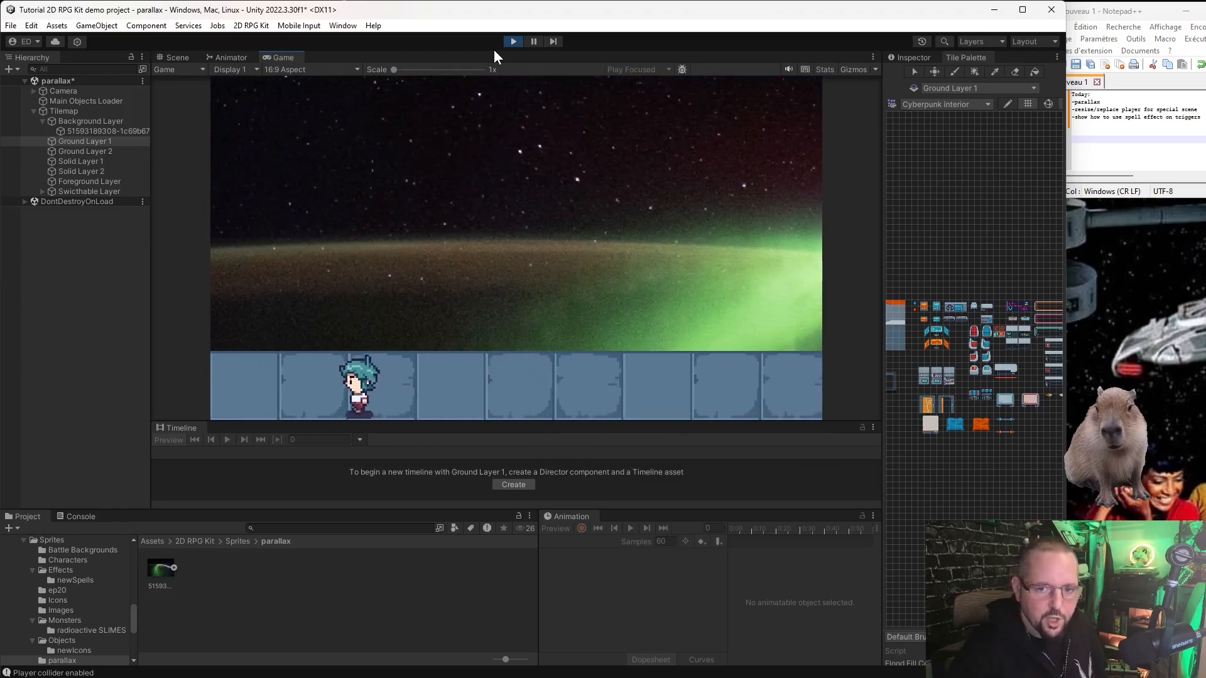
{"action": "key", "text": "Right"}
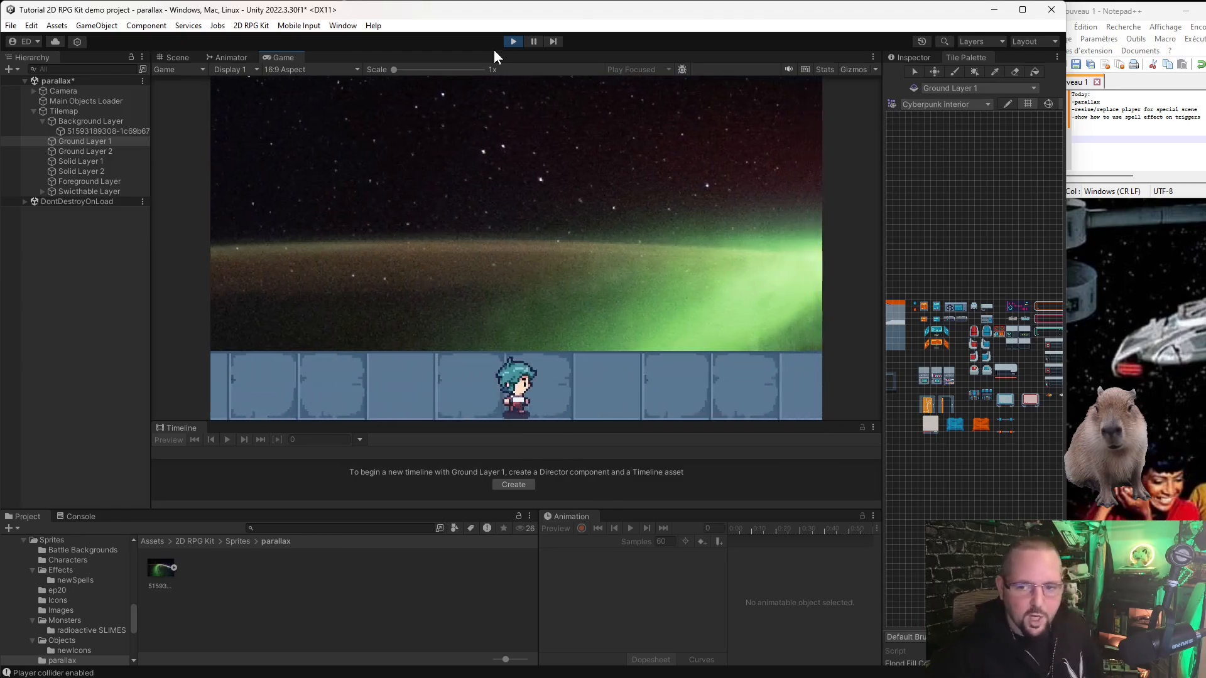
{"action": "key", "text": "Right"}
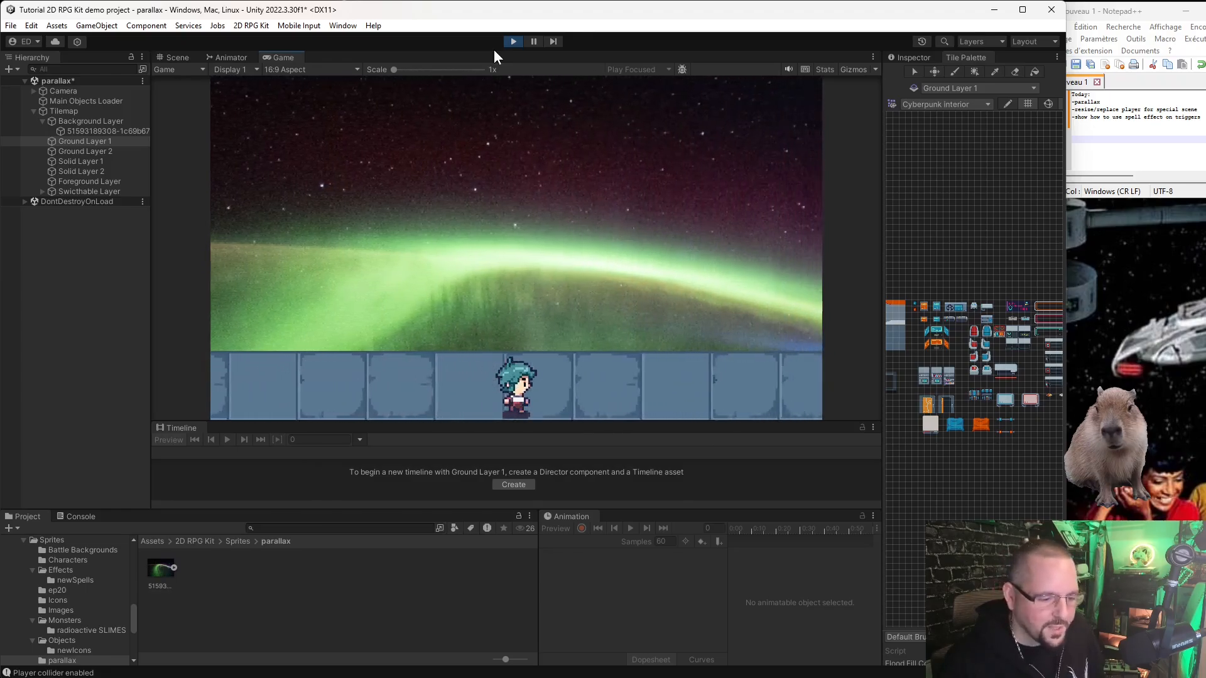
{"action": "key", "text": "Right"}
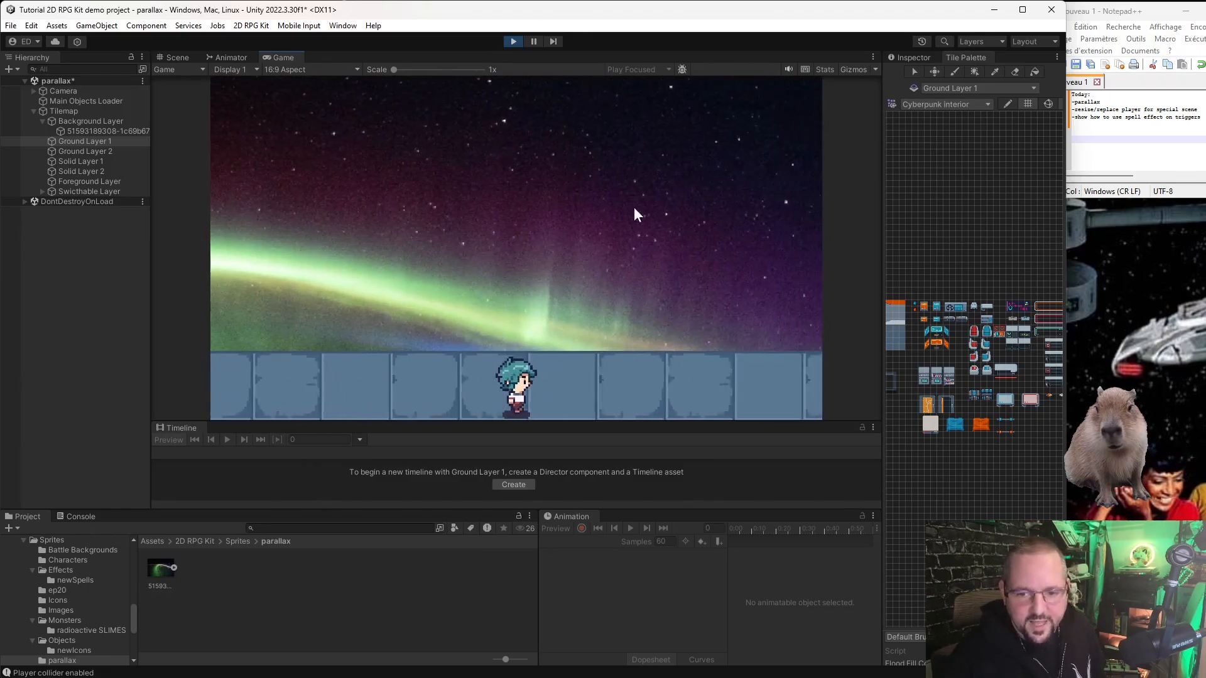
Walk the character to the right end of the floor and test moving up and sideways against the edges.
{"action": "key", "text": "Right"}
{"action": "key", "text": "Up"}
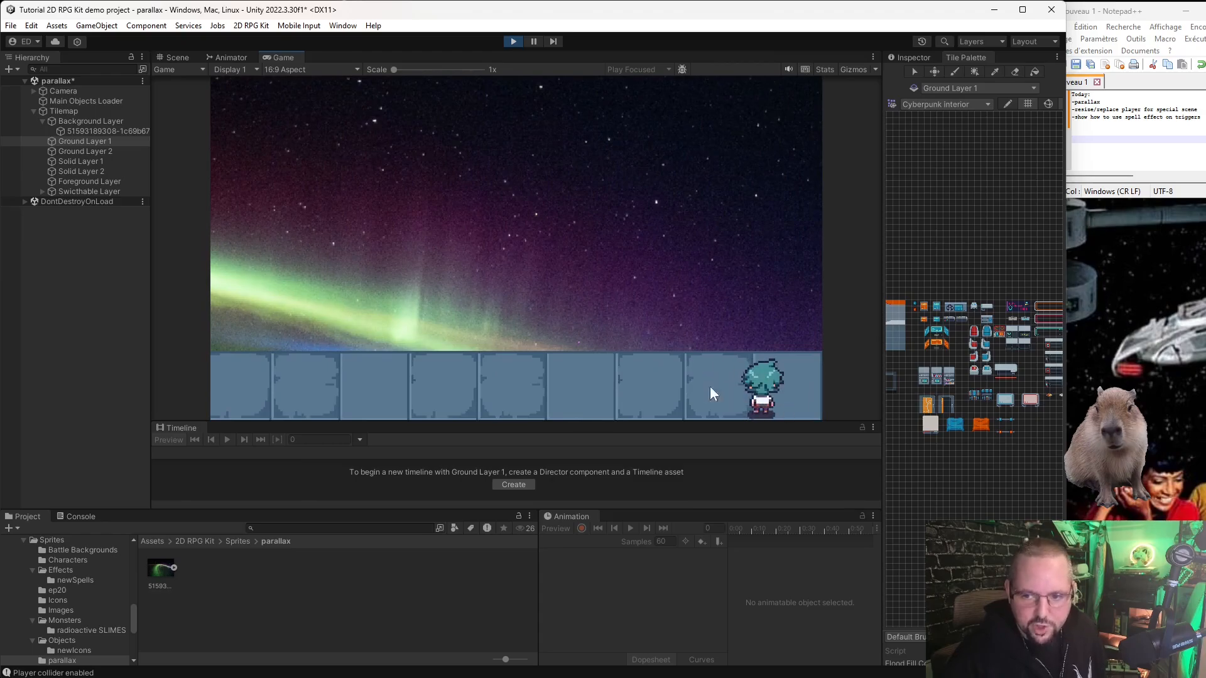
{"action": "key", "text": "Right"}
{"action": "key", "text": "Left"}
{"action": "key", "text": "Up"}
{"action": "key", "text": "Left"}
{"action": "key", "text": "Right"}
{"action": "key", "text": "Up"}
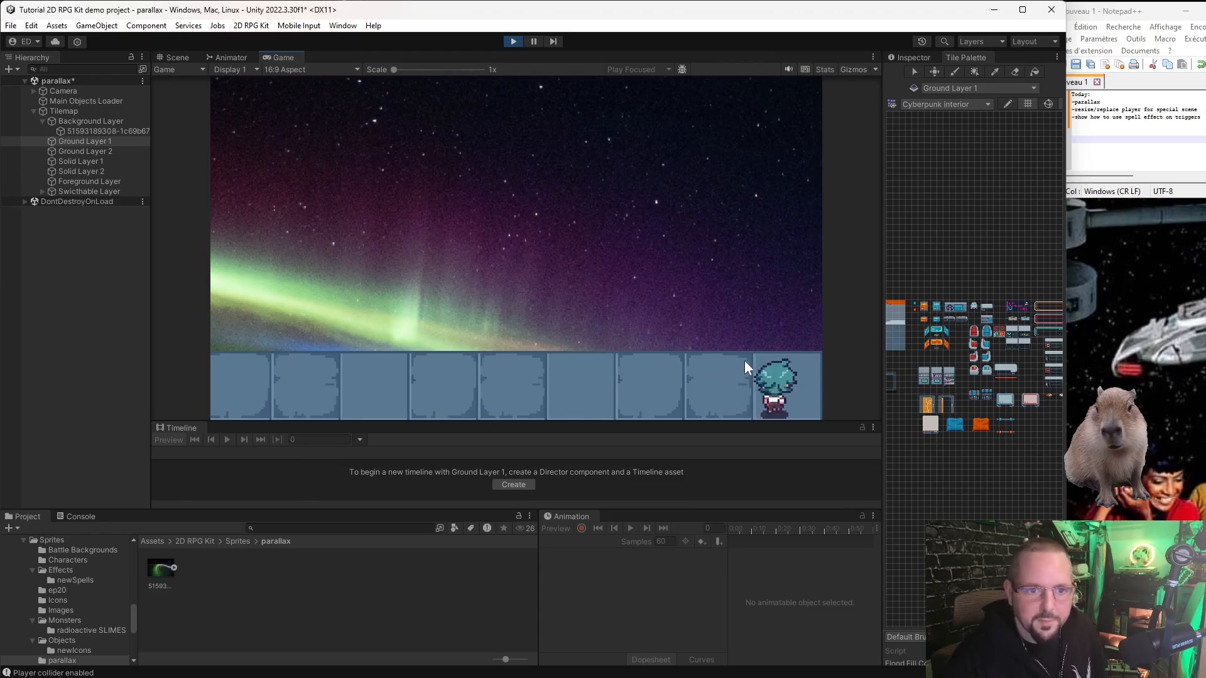
Walk the character left from the floor's right end and stop the play-test.
{"action": "key", "text": "Right"}
{"action": "key", "text": "Left"}
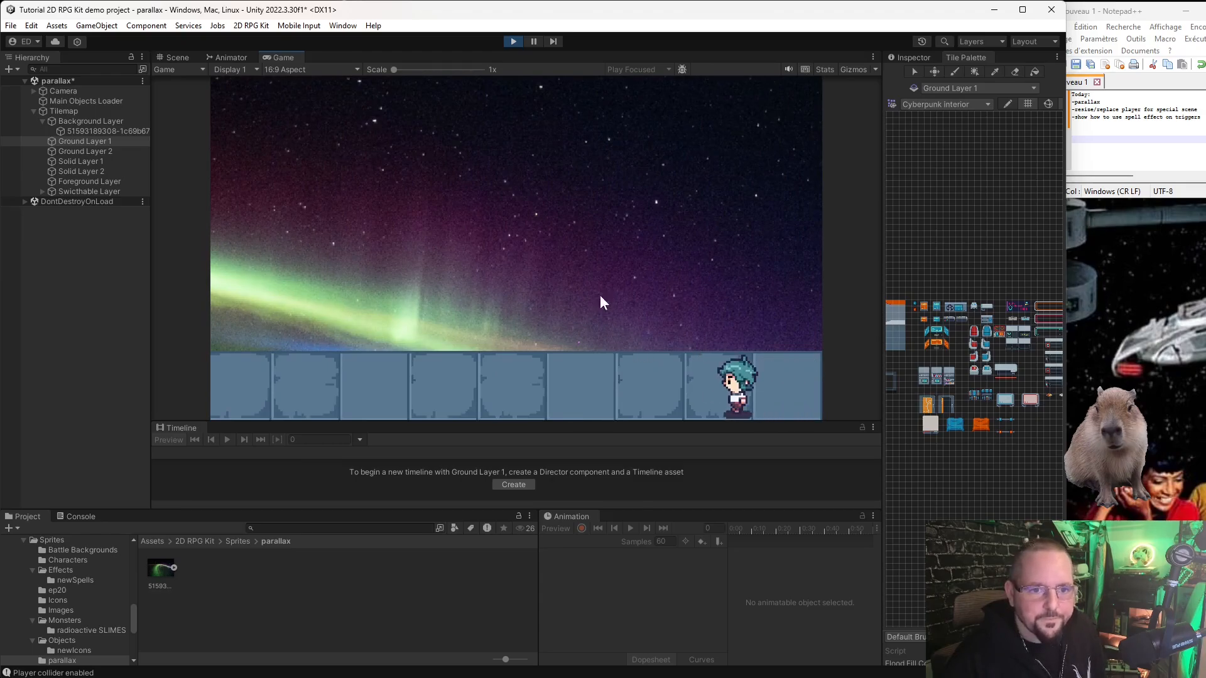
{"action": "left_click", "coordinate": [512, 39]}
Examine the floor strip's ends and its alignment with the edges of the aurora image in the scene view.
{"action": "scroll", "coordinate": [624, 322], "scroll_direction": "down", "scroll_amount": 3}
{"action": "scroll", "coordinate": [552, 320], "scroll_direction": "up", "scroll_amount": 4}
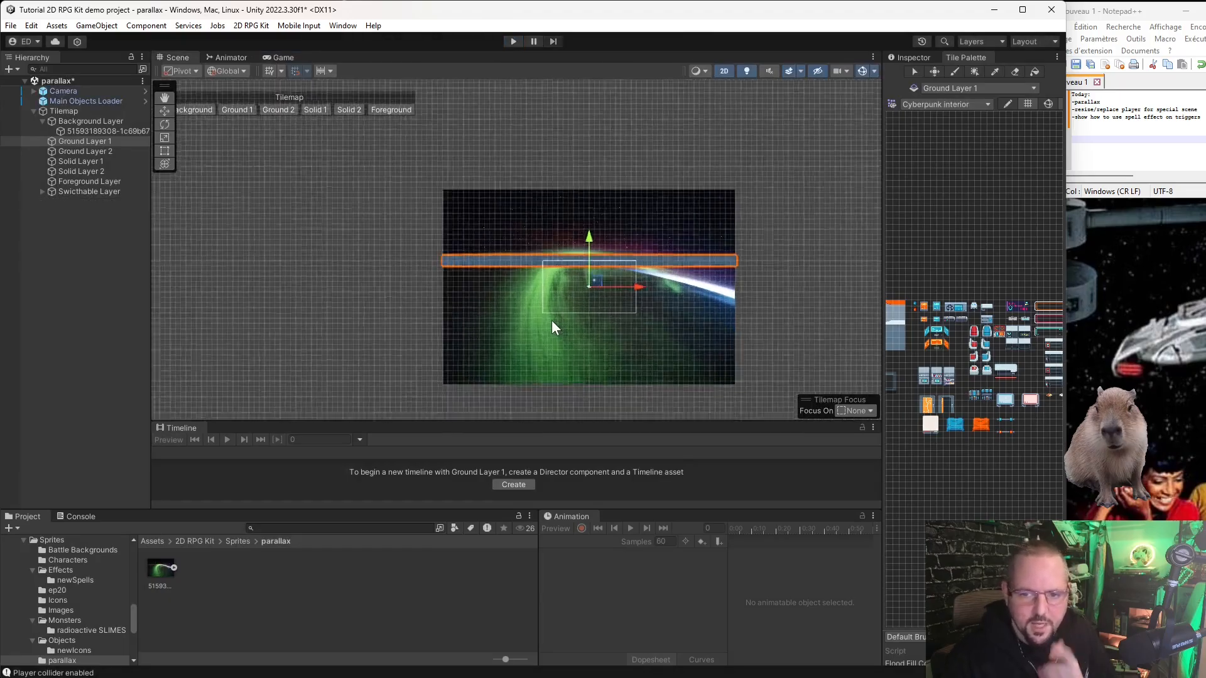
{"action": "scroll", "coordinate": [570, 266], "scroll_direction": "up", "scroll_amount": 4}
{"action": "scroll", "coordinate": [540, 269], "scroll_direction": "down", "scroll_amount": 6}
{"action": "middle_click_drag", "start_coordinate": [721, 300], "coordinate": [602, 327]}
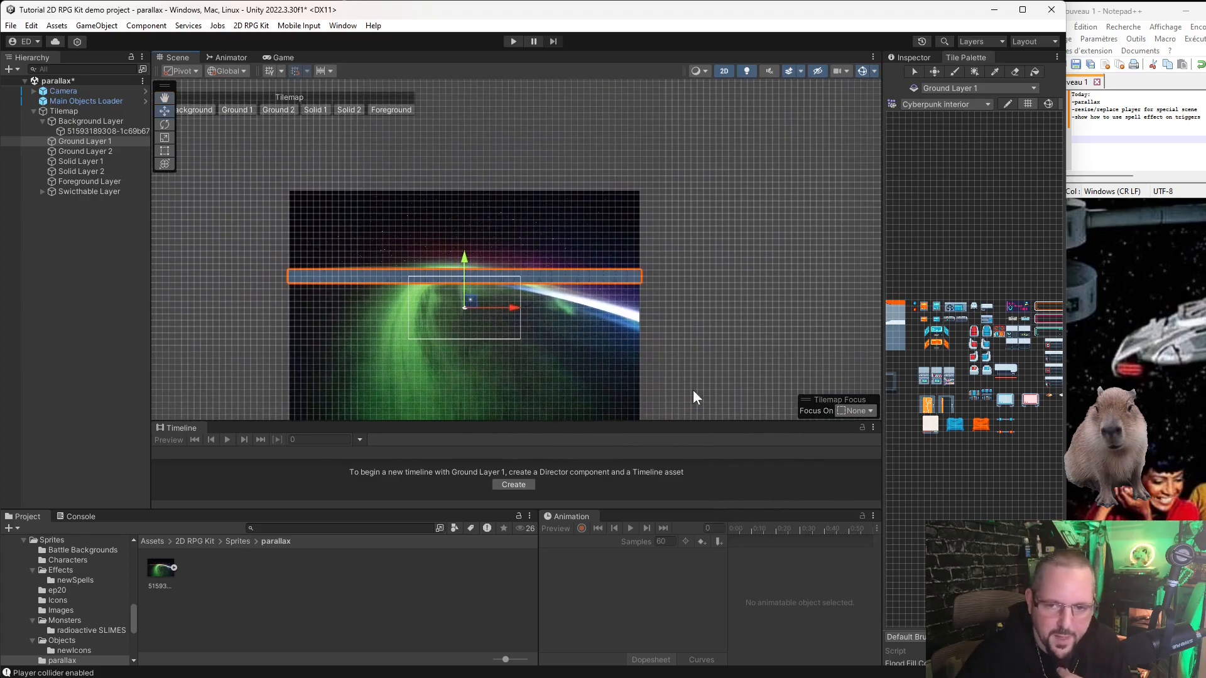
{"action": "scroll", "coordinate": [630, 356], "scroll_direction": "up", "scroll_amount": 7}
{"action": "scroll", "coordinate": [286, 321], "scroll_direction": "down", "scroll_amount": 7}
{"action": "middle_click_drag", "start_coordinate": [300, 324], "coordinate": [465, 299]}
{"action": "scroll", "coordinate": [402, 270], "scroll_direction": "up", "scroll_amount": 6}
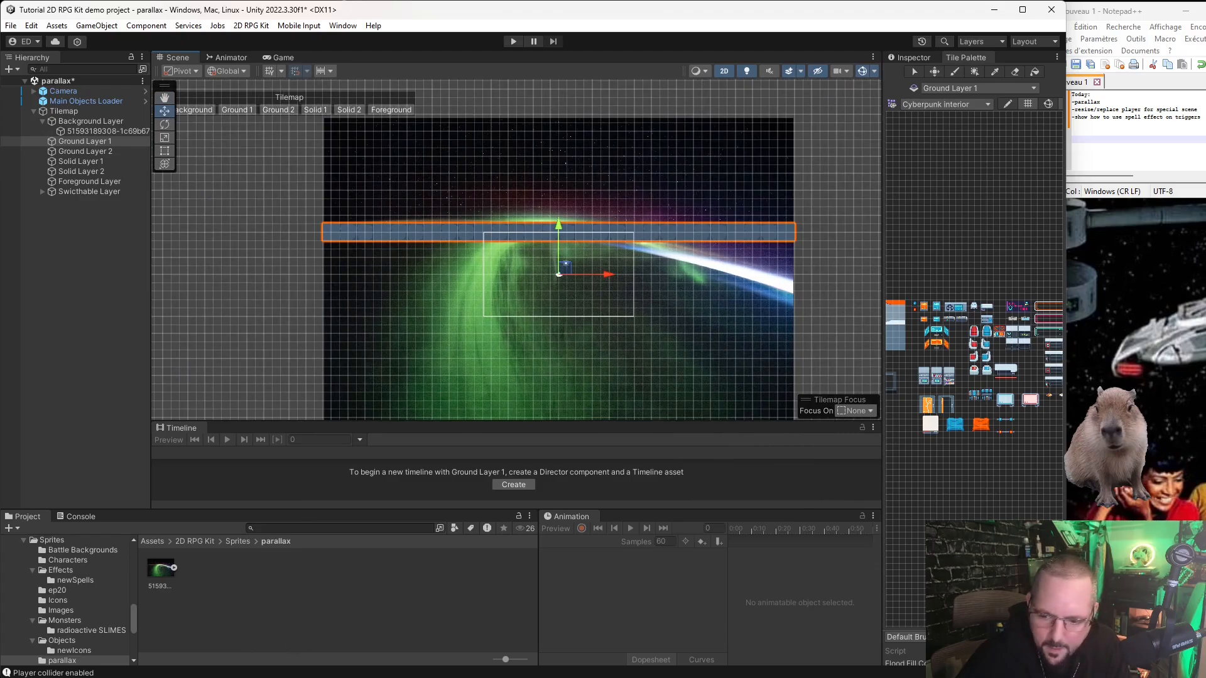
Switch to the browser, download ship.png from the Spaceship Sprite page on itch.io, and add it to Unity's parallax sprites folder.
{"action": "key", "text": "alt+Tab"}
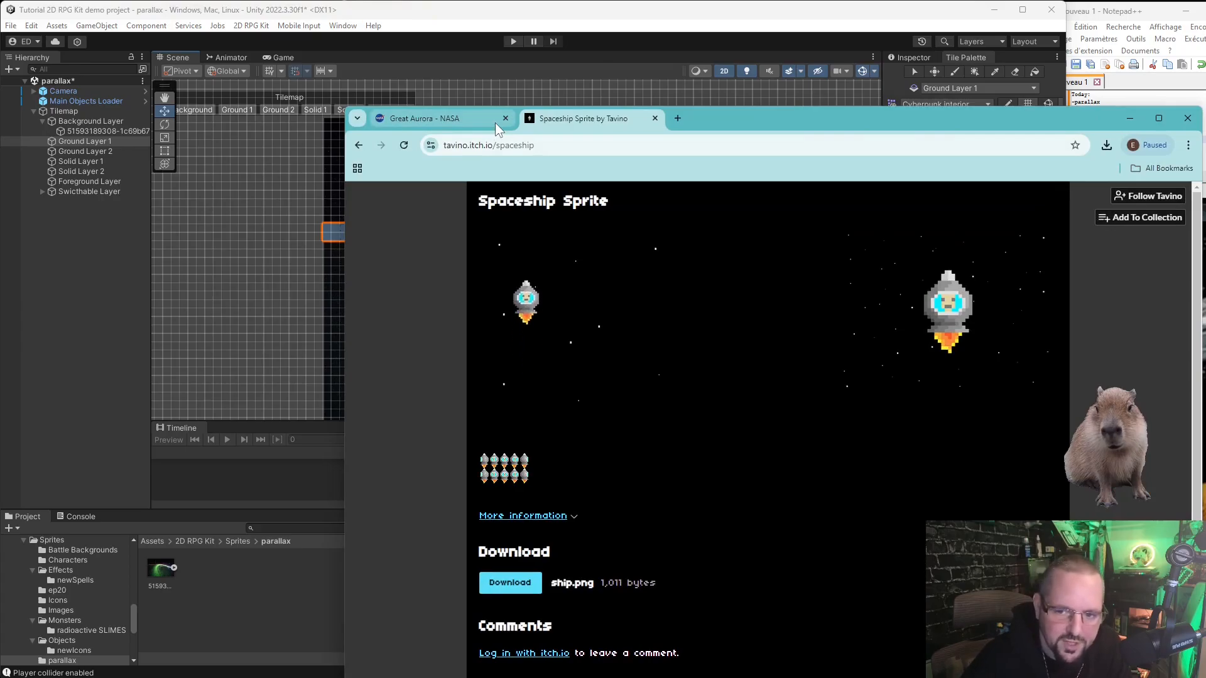
{"action": "mouse_move", "coordinate": [493, 122]}
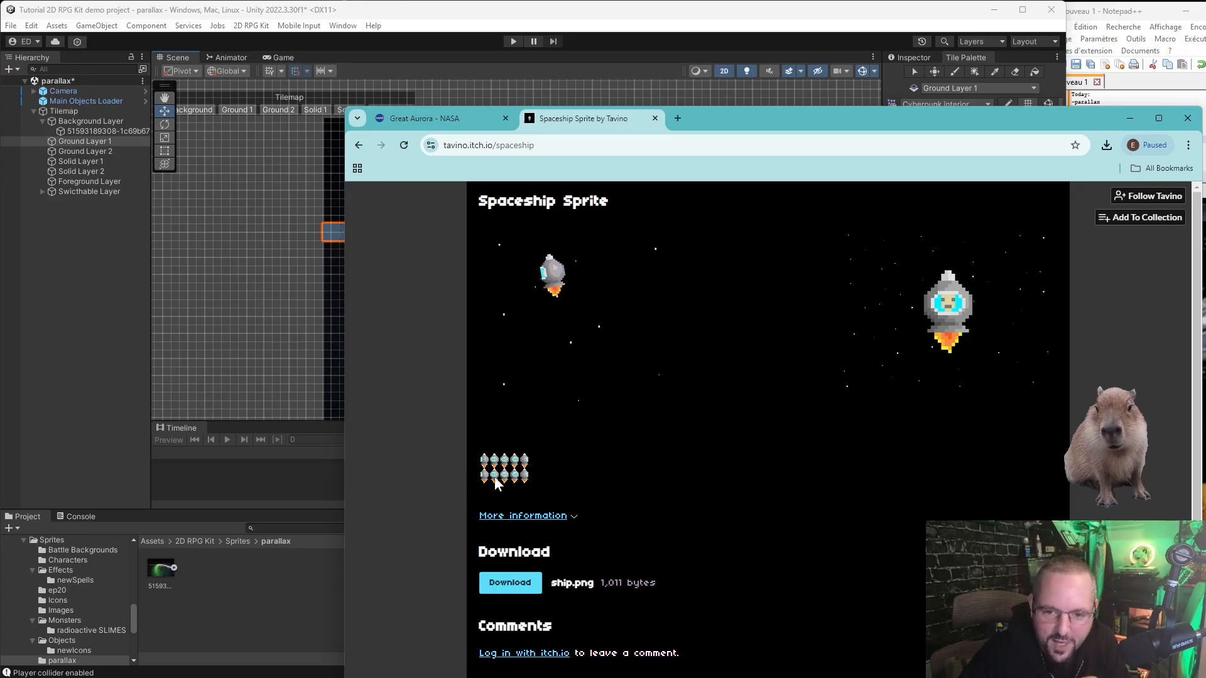
{"action": "left_click", "coordinate": [507, 580]}
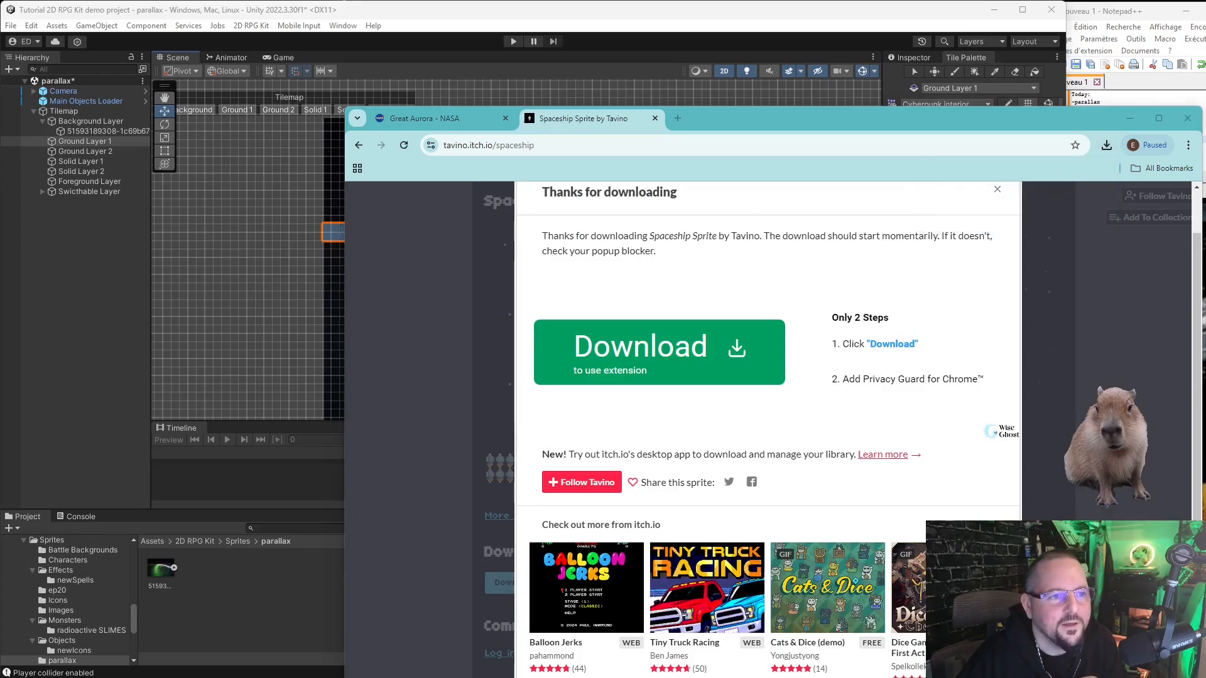
{"action": "left_click_drag", "start_coordinate": [251, 591], "coordinate": [263, 583]}
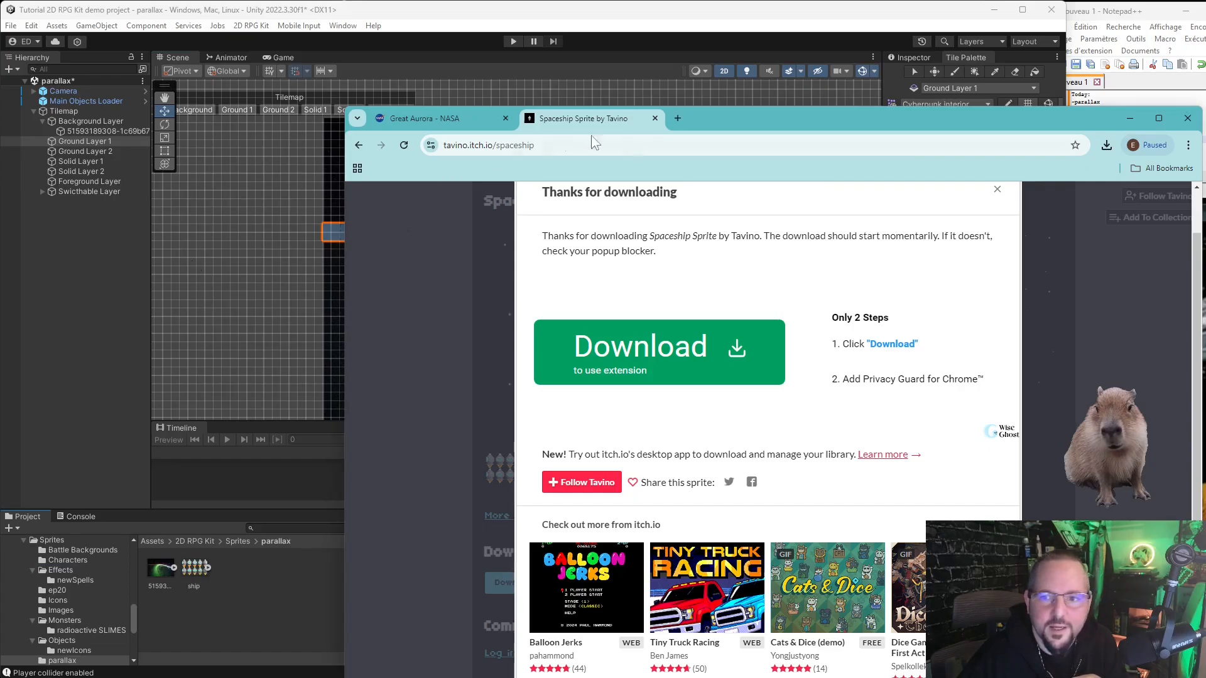
{"action": "left_click", "coordinate": [1130, 118]}
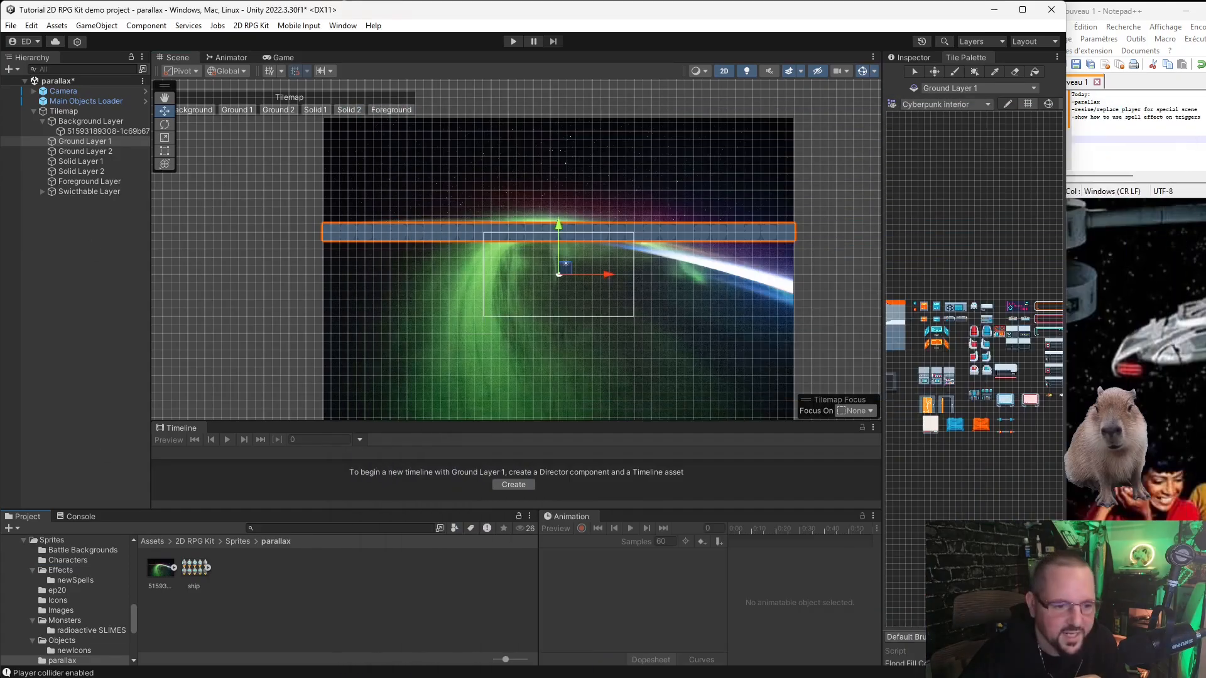
Configure the ship texture's import settings: sprite mode Multiple, 16 pixels per unit, Point (no filter) and compression None.
{"action": "left_click", "coordinate": [196, 567]}
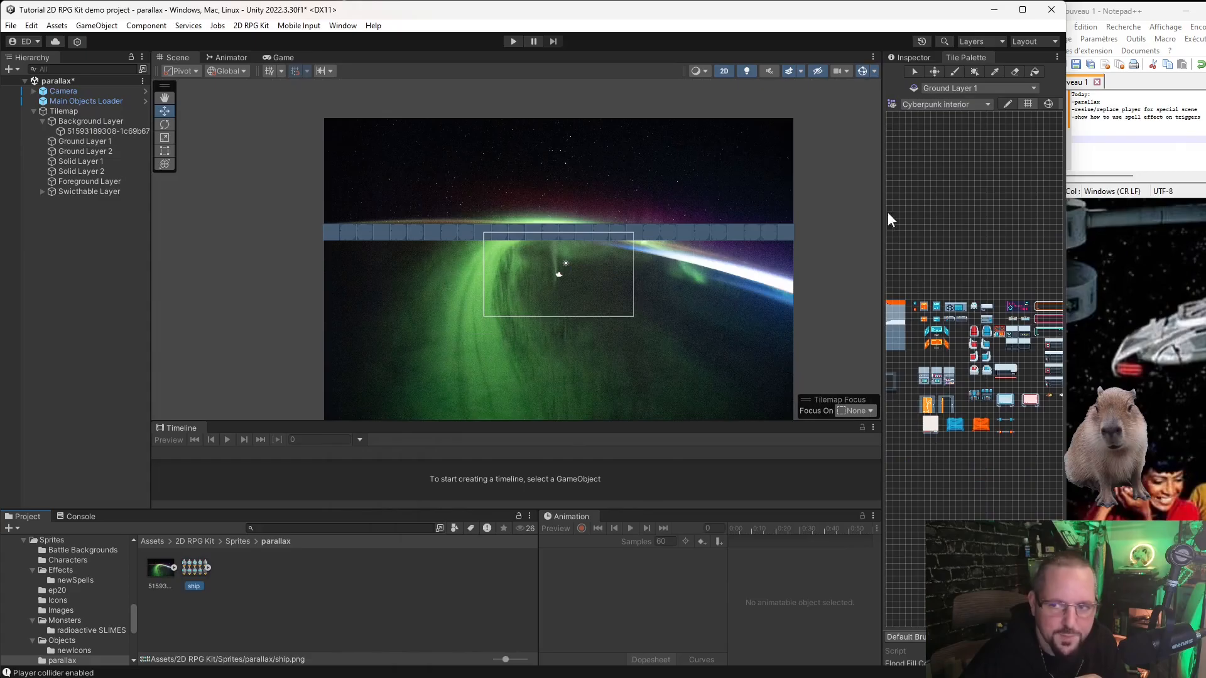
{"action": "left_click", "coordinate": [913, 58]}
{"action": "left_click", "coordinate": [997, 143]}
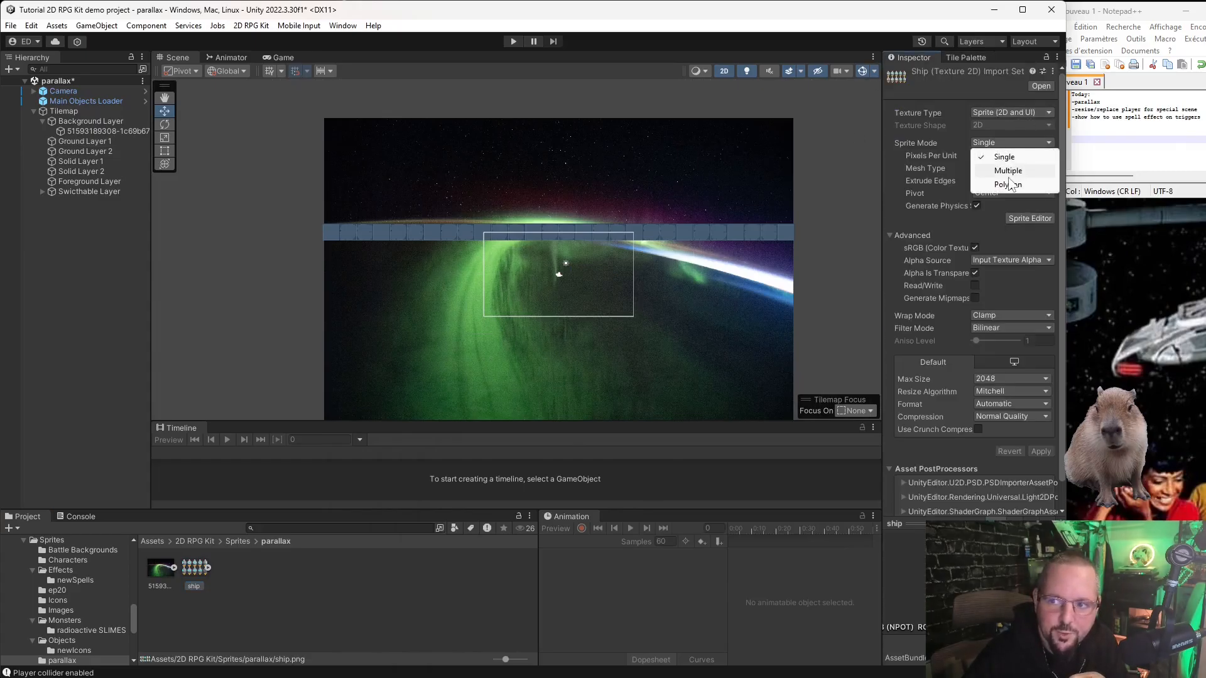
{"action": "left_click", "coordinate": [1007, 166]}
{"action": "left_click", "coordinate": [989, 156]}
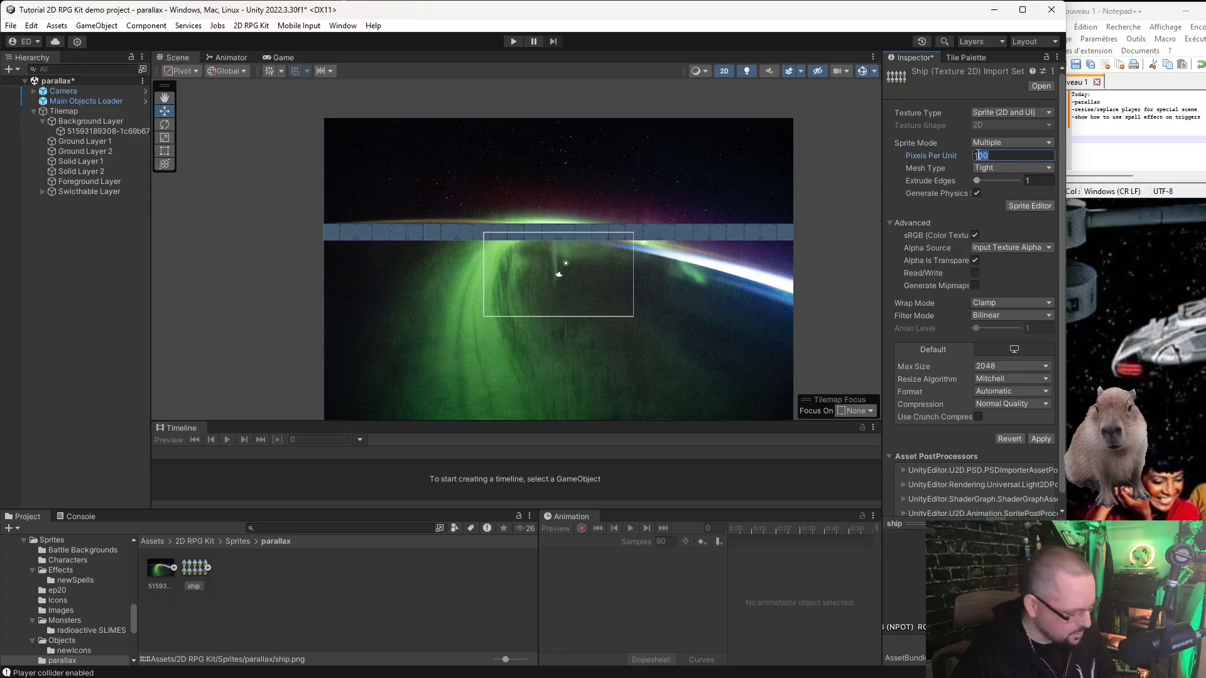
{"action": "left_click", "coordinate": [1001, 316]}
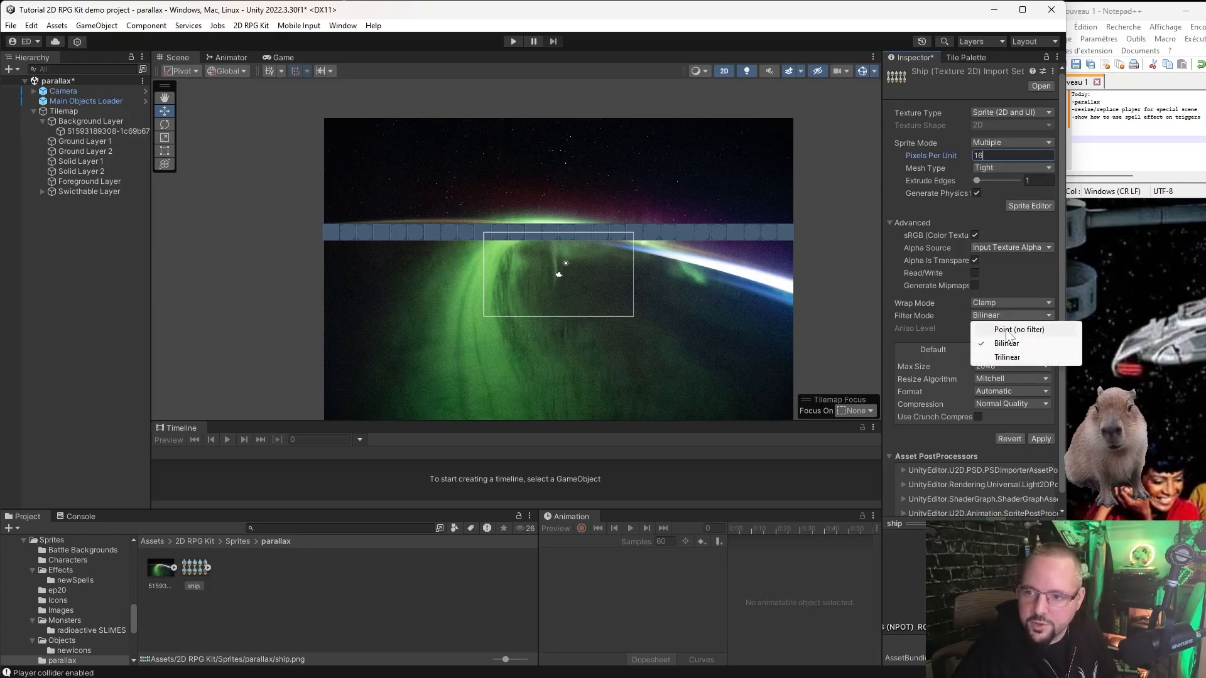
{"action": "left_click", "coordinate": [1012, 326]}
{"action": "left_click", "coordinate": [1008, 403]}
{"action": "left_click", "coordinate": [1008, 418]}
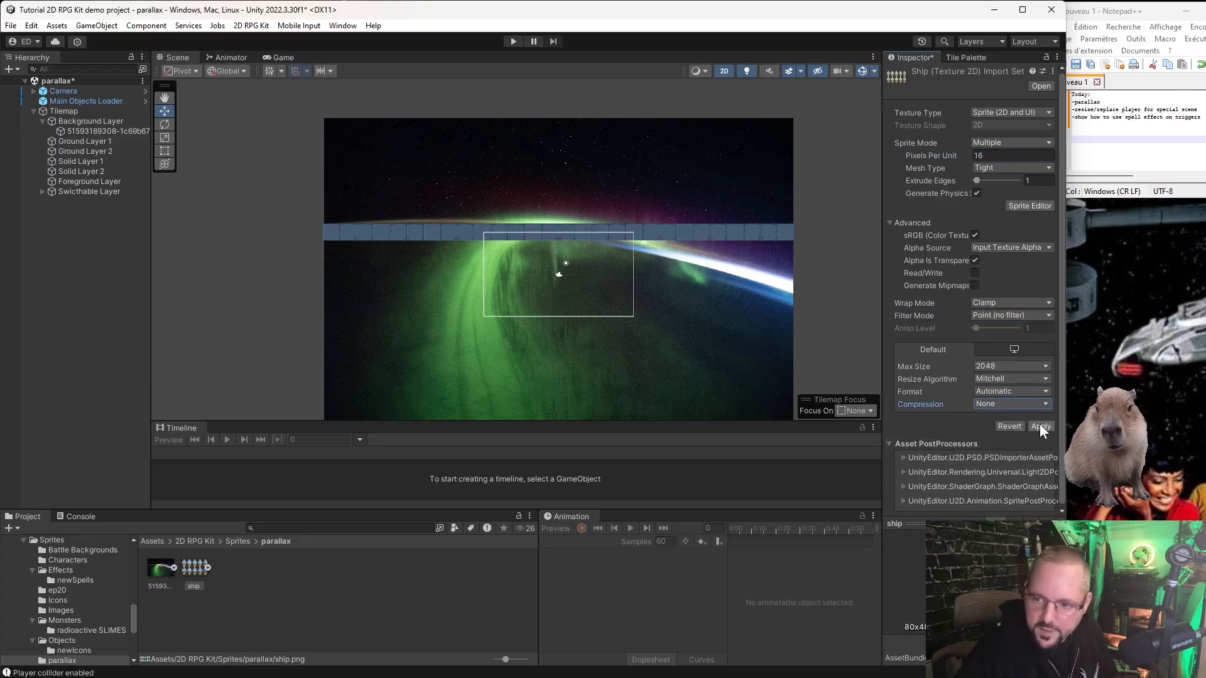
Slice the ship sheet by cell size into 16 by 24 pixel sprites in the Sprite Editor and apply the slices.
{"action": "left_click", "coordinate": [1033, 206]}
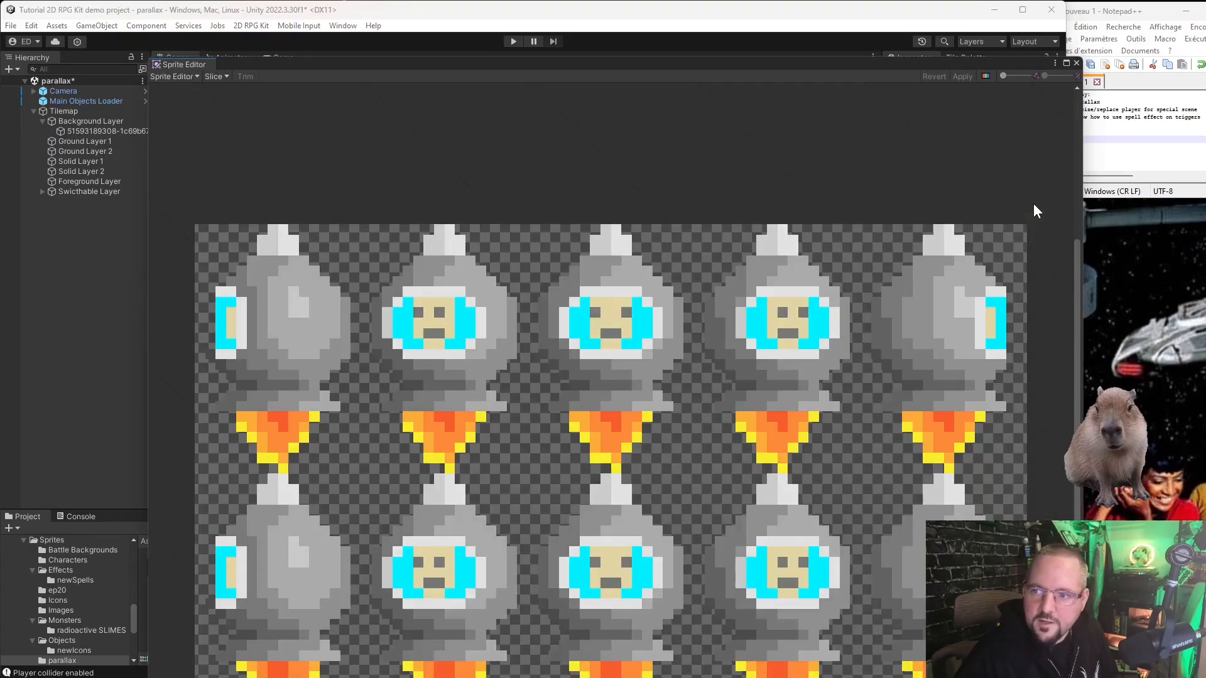
{"action": "left_click", "coordinate": [224, 76]}
{"action": "left_click", "coordinate": [327, 88]}
{"action": "left_click", "coordinate": [342, 116]}
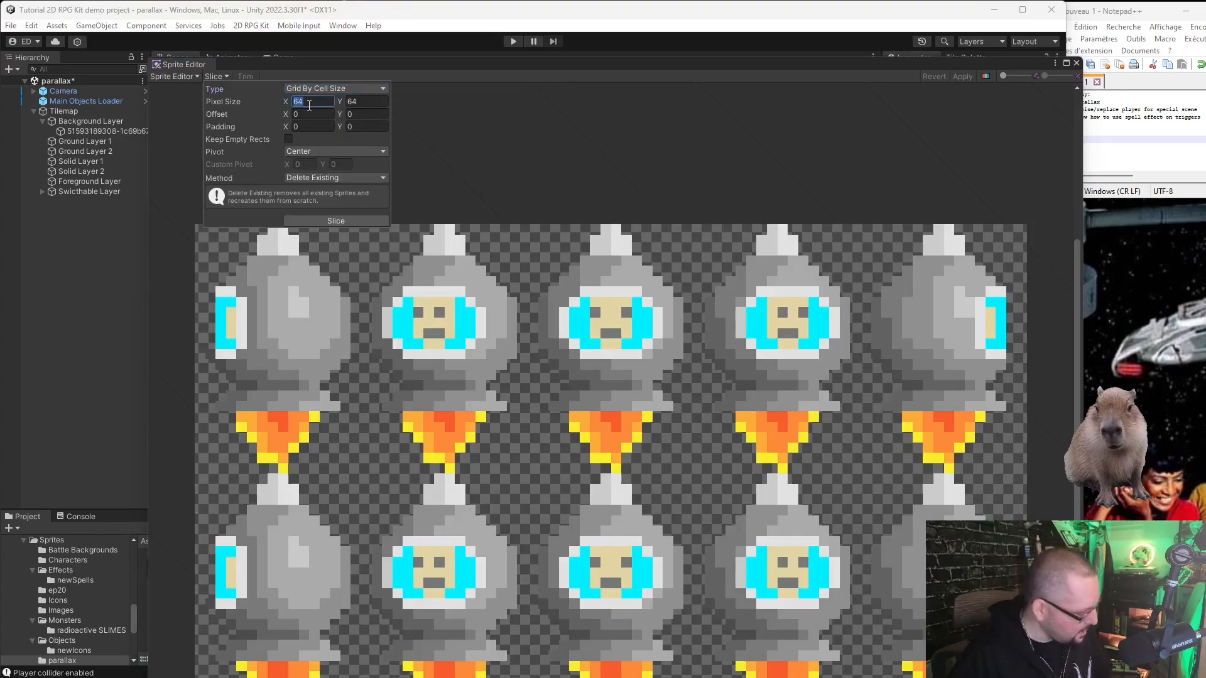
{"action": "type", "text": "1616"}
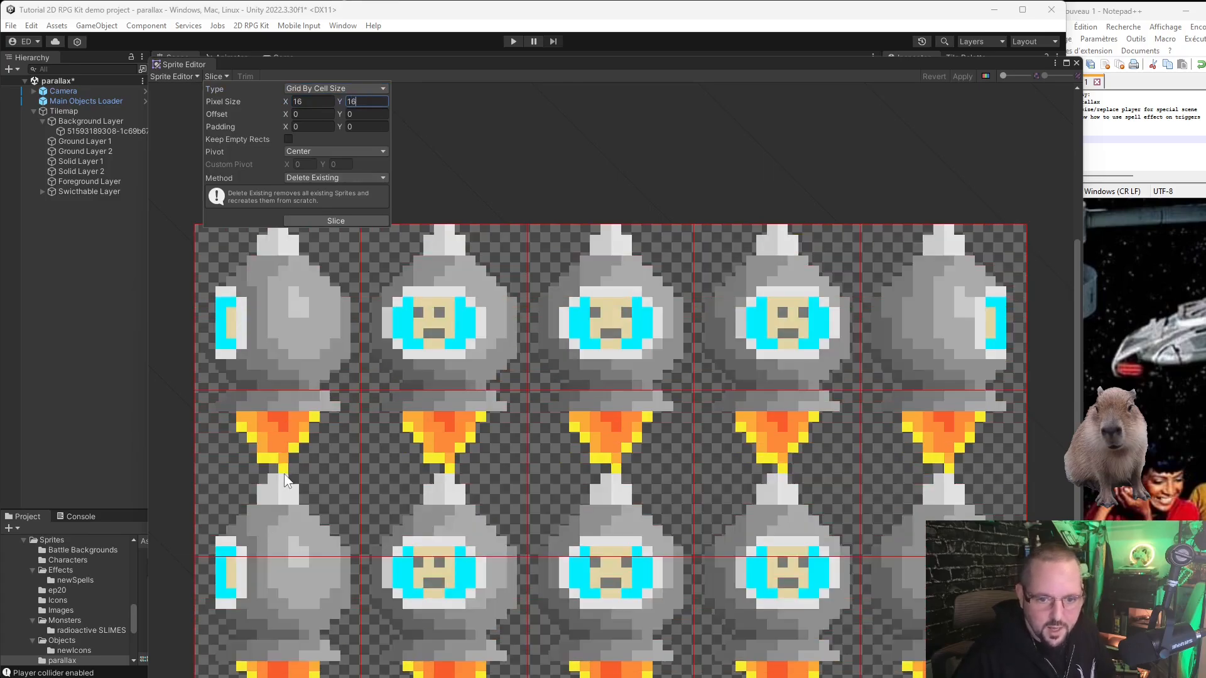
{"action": "key", "text": "BackSpace"}
{"action": "key", "text": "BackSpace"}
{"action": "type", "text": "24"}
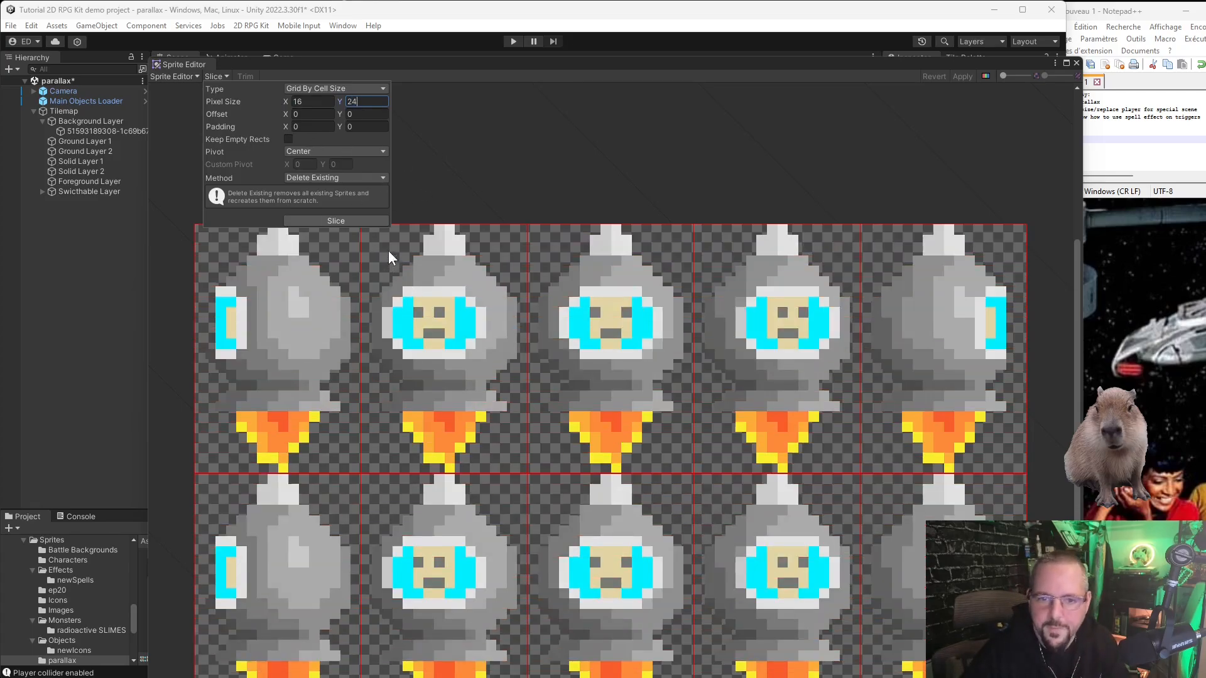
{"action": "left_click", "coordinate": [337, 220]}
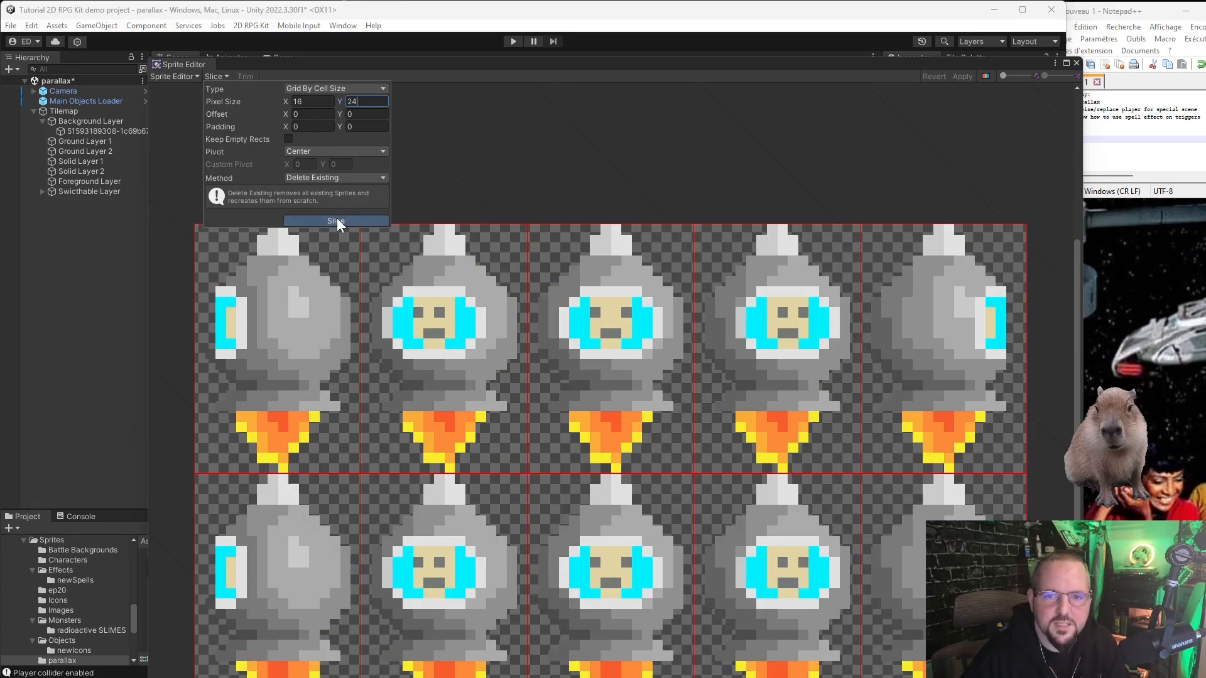
{"action": "left_click", "coordinate": [963, 76]}
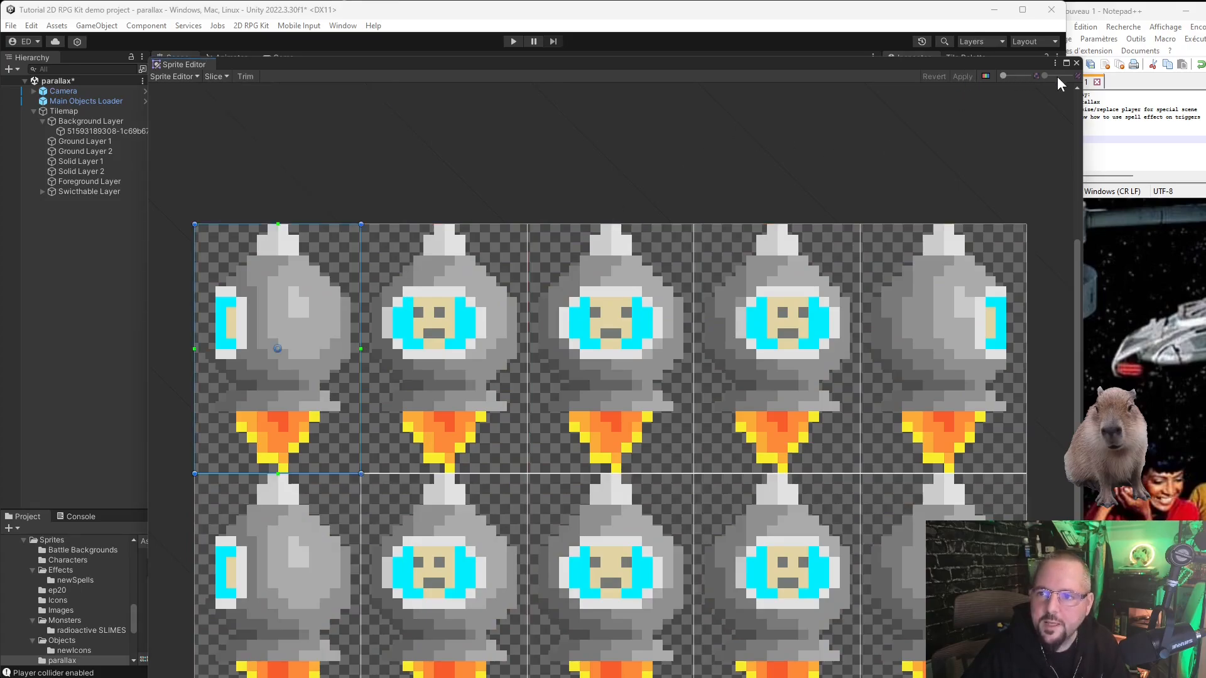
{"action": "left_click", "coordinate": [1076, 64]}
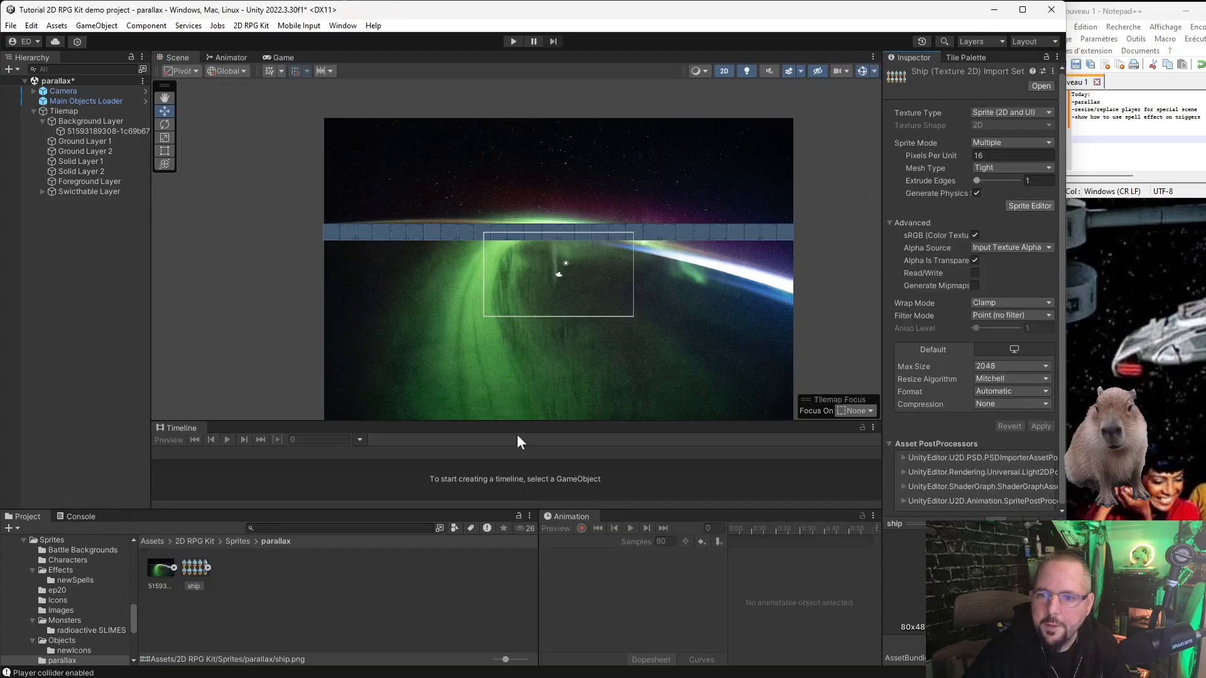
Expand the ship sprite sheet and inspect its individual sliced frames.
{"action": "left_click", "coordinate": [205, 564]}
{"action": "scroll", "coordinate": [502, 289], "scroll_direction": "down", "scroll_amount": 3}
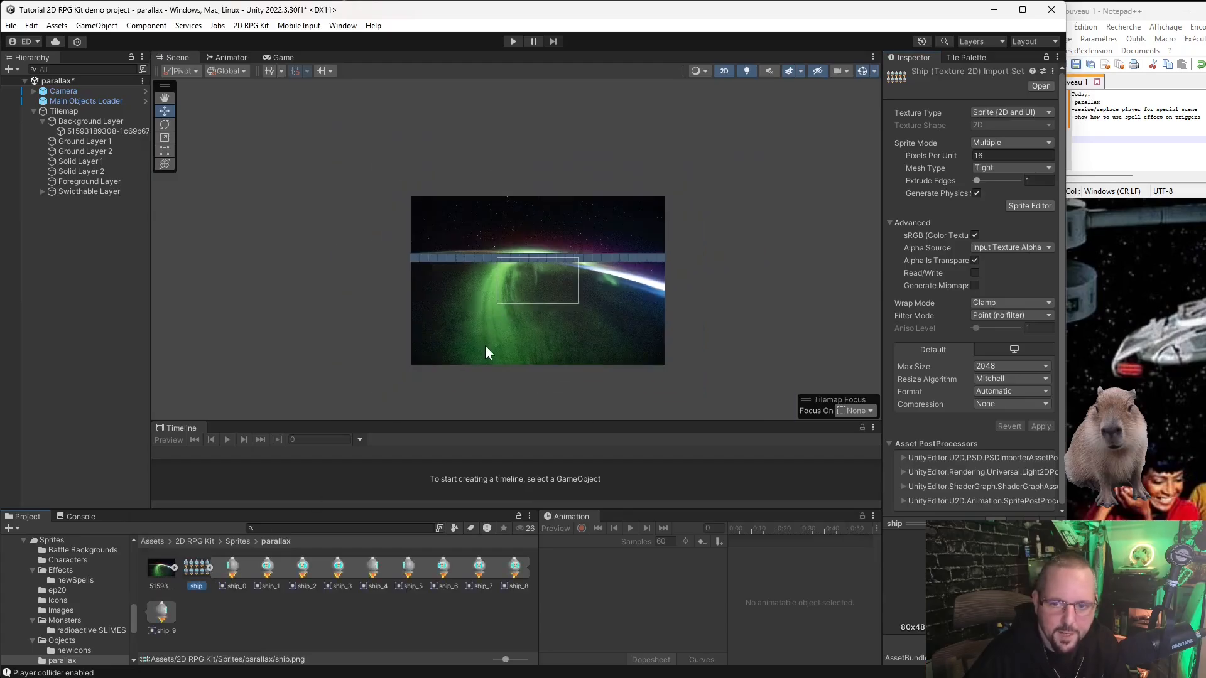
{"action": "scroll", "coordinate": [485, 347], "scroll_direction": "up", "scroll_amount": 2}
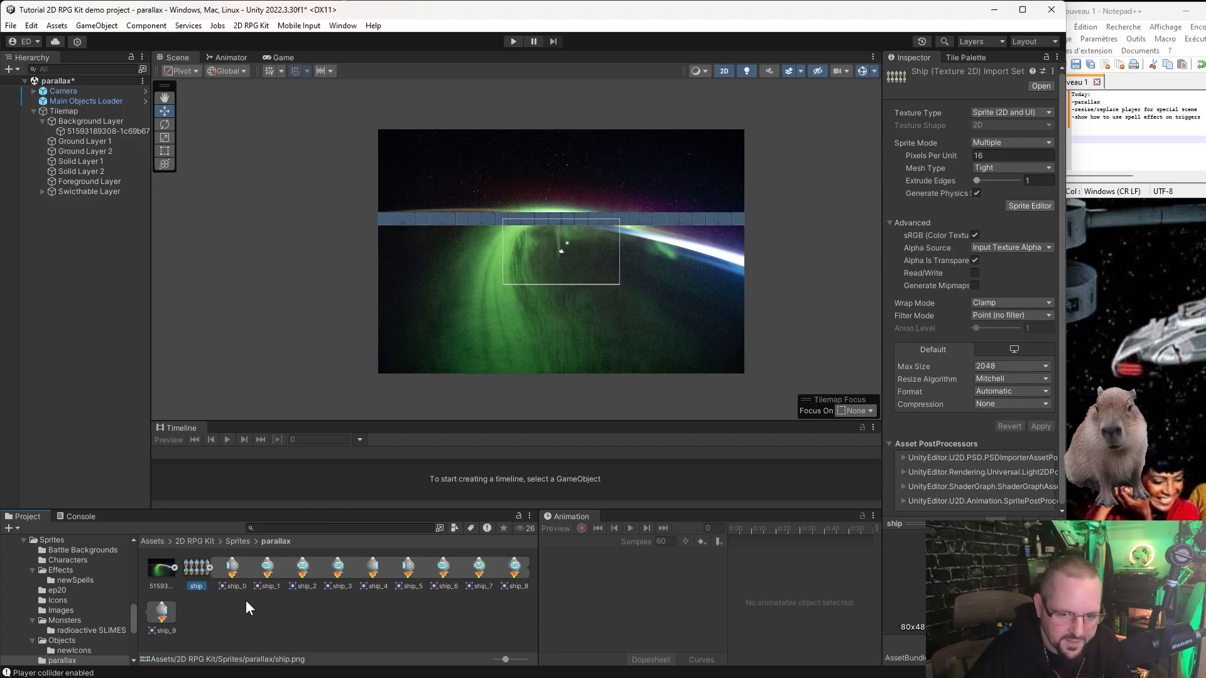
{"action": "left_click", "coordinate": [232, 568]}
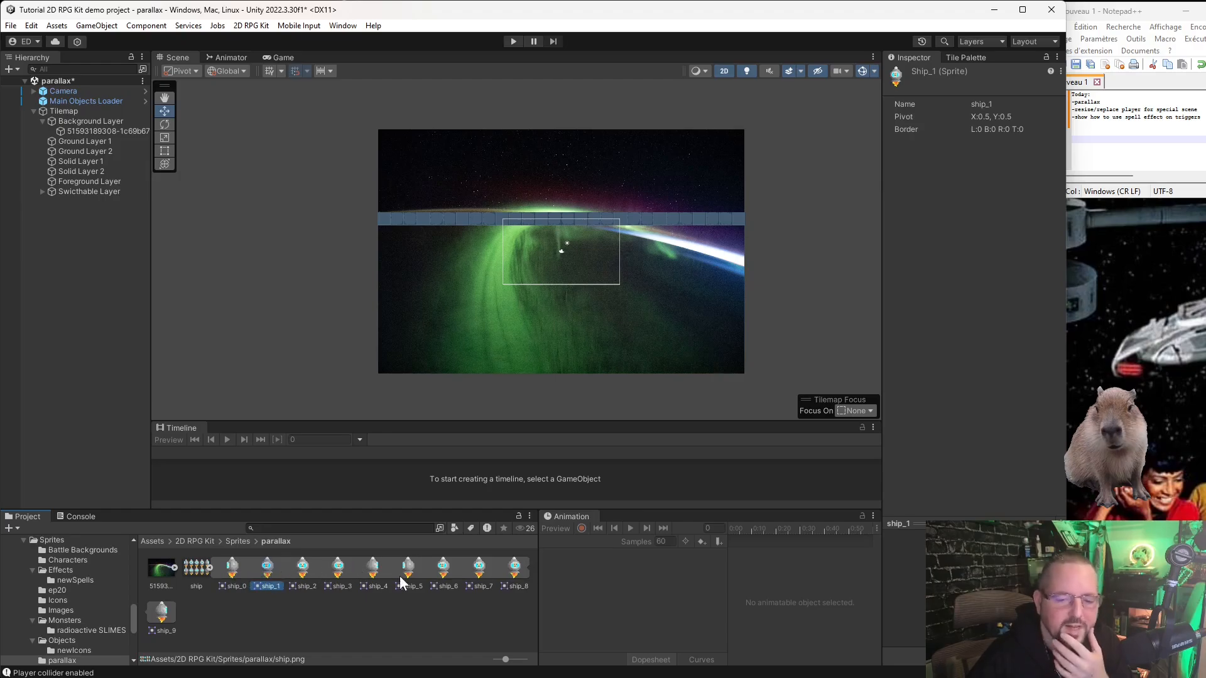
{"action": "left_click", "coordinate": [417, 616]}
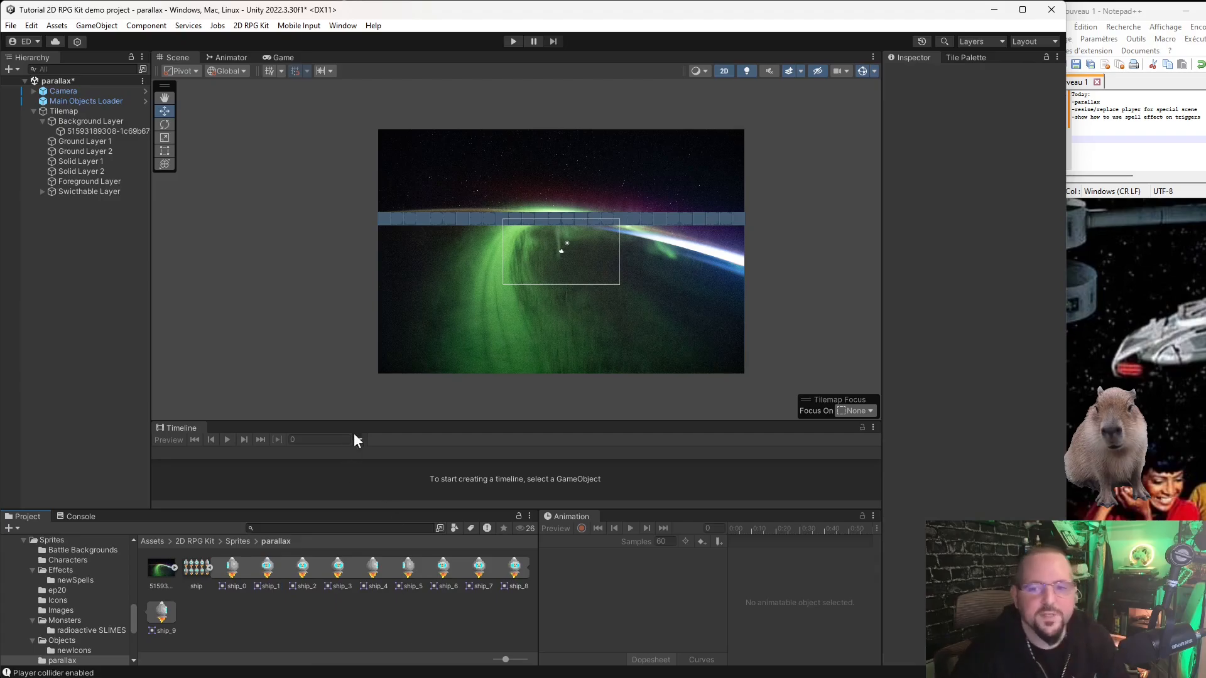
{"action": "scroll", "coordinate": [485, 256], "scroll_direction": "up", "scroll_amount": 6}
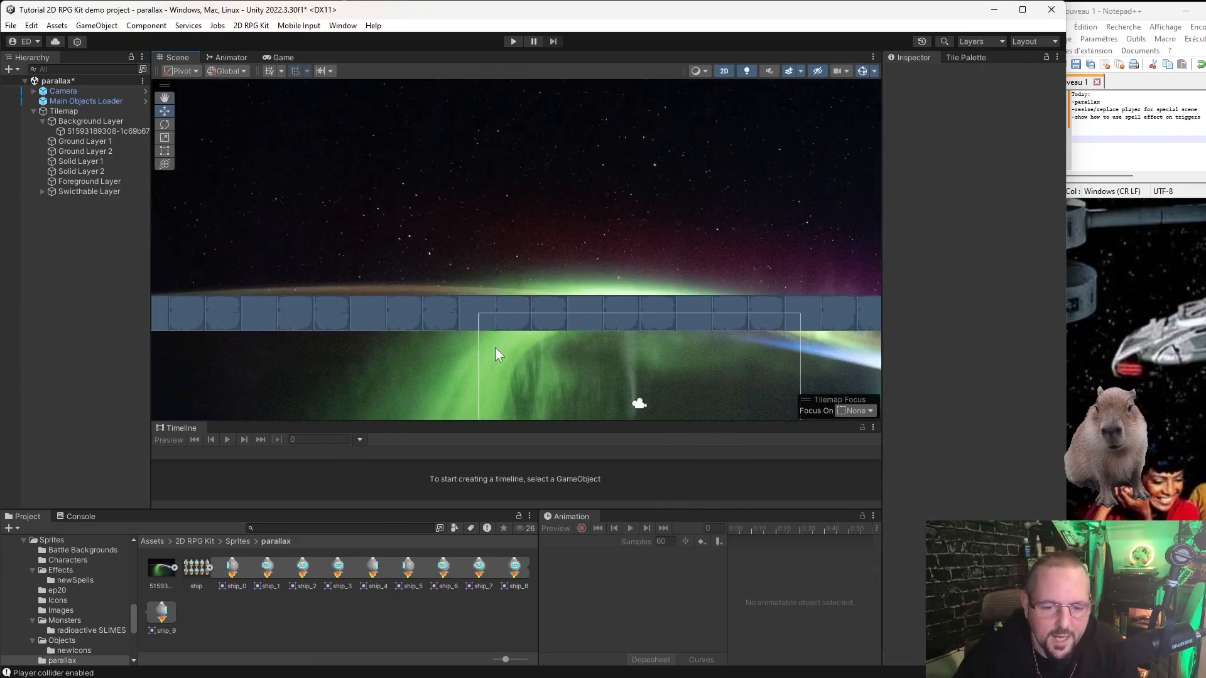
{"action": "scroll", "coordinate": [557, 339], "scroll_direction": "down", "scroll_amount": 6}
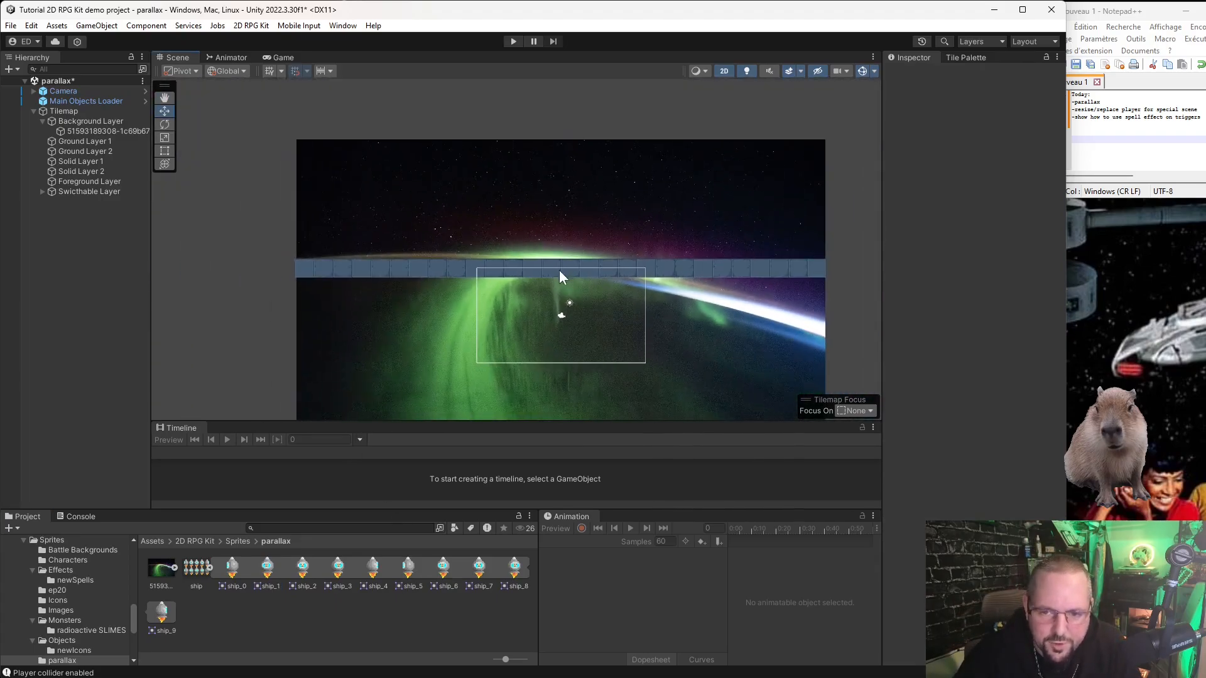
{"action": "scroll", "coordinate": [618, 322], "scroll_direction": "down", "scroll_amount": 2}
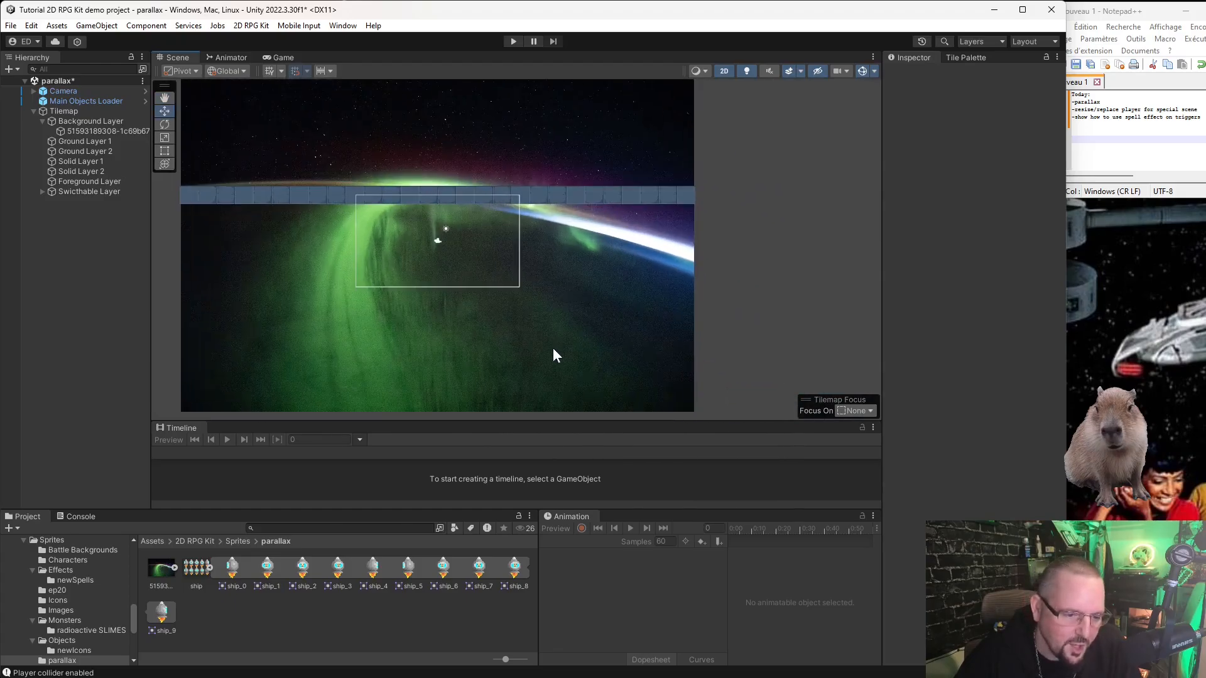
{"action": "middle_click_drag", "start_coordinate": [518, 372], "coordinate": [570, 368]}
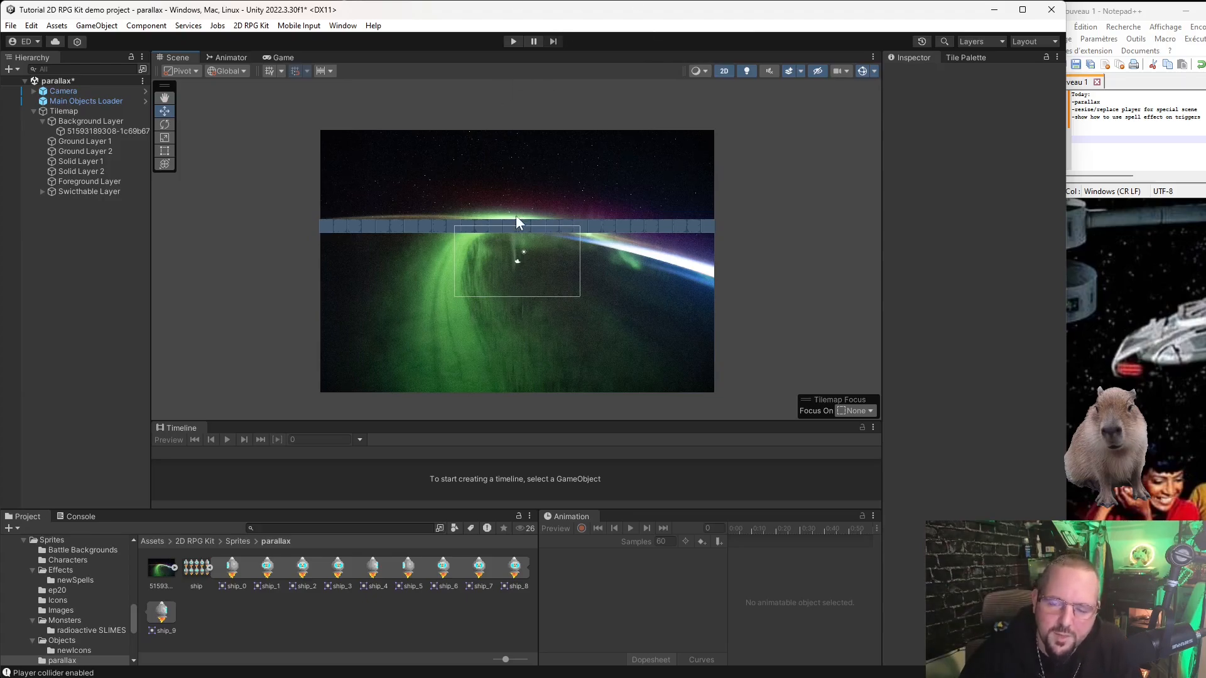
{"action": "scroll", "coordinate": [776, 113], "scroll_direction": "up", "scroll_amount": 2}
Erase the whole floor strip from Ground Layer 1 across the aurora image.
{"action": "left_click", "coordinate": [947, 58]}
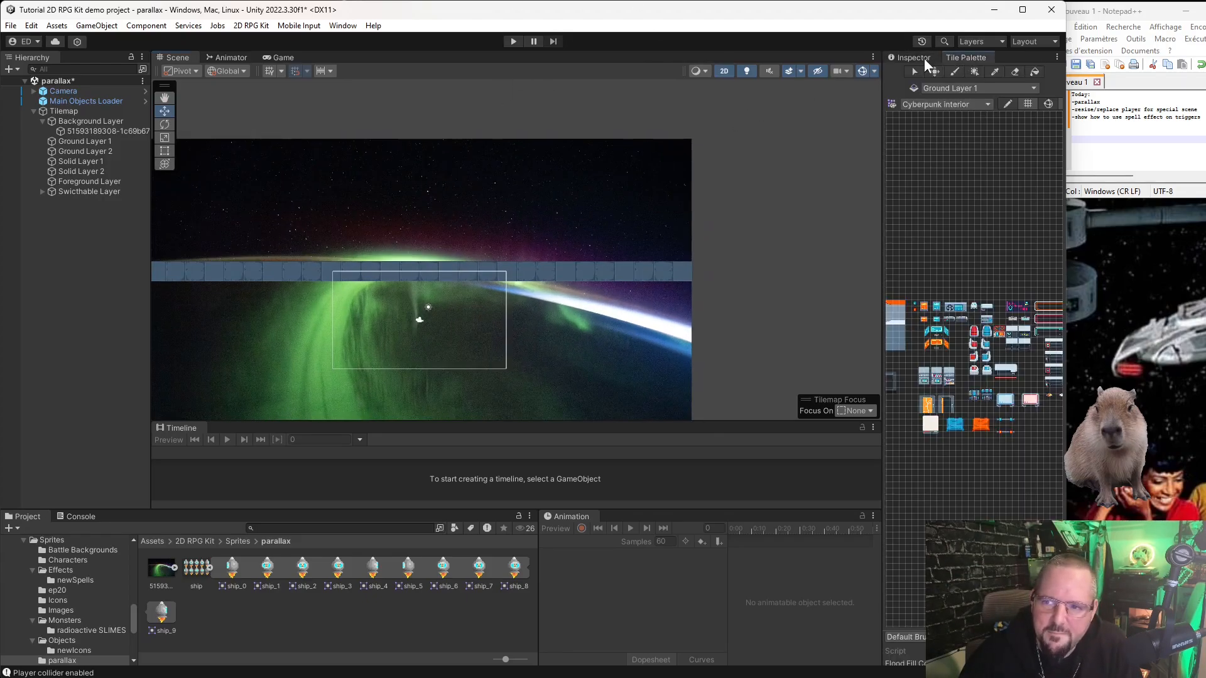
{"action": "left_click", "coordinate": [1011, 71]}
{"action": "scroll", "coordinate": [256, 306], "scroll_direction": "up", "scroll_amount": 5}
{"action": "middle_click_drag", "start_coordinate": [257, 305], "coordinate": [445, 307]}
{"action": "left_click", "coordinate": [103, 142]}
{"action": "mouse_move", "coordinate": [352, 267]}
{"action": "left_mouse_down"}
{"action": "mouse_move", "coordinate": [306, 269]}
{"action": "mouse_move", "coordinate": [858, 269]}
{"action": "left_mouse_up"}
{"action": "middle_click_drag", "start_coordinate": [763, 275], "coordinate": [566, 292]}
{"action": "left_click_drag", "start_coordinate": [644, 285], "coordinate": [748, 288]}
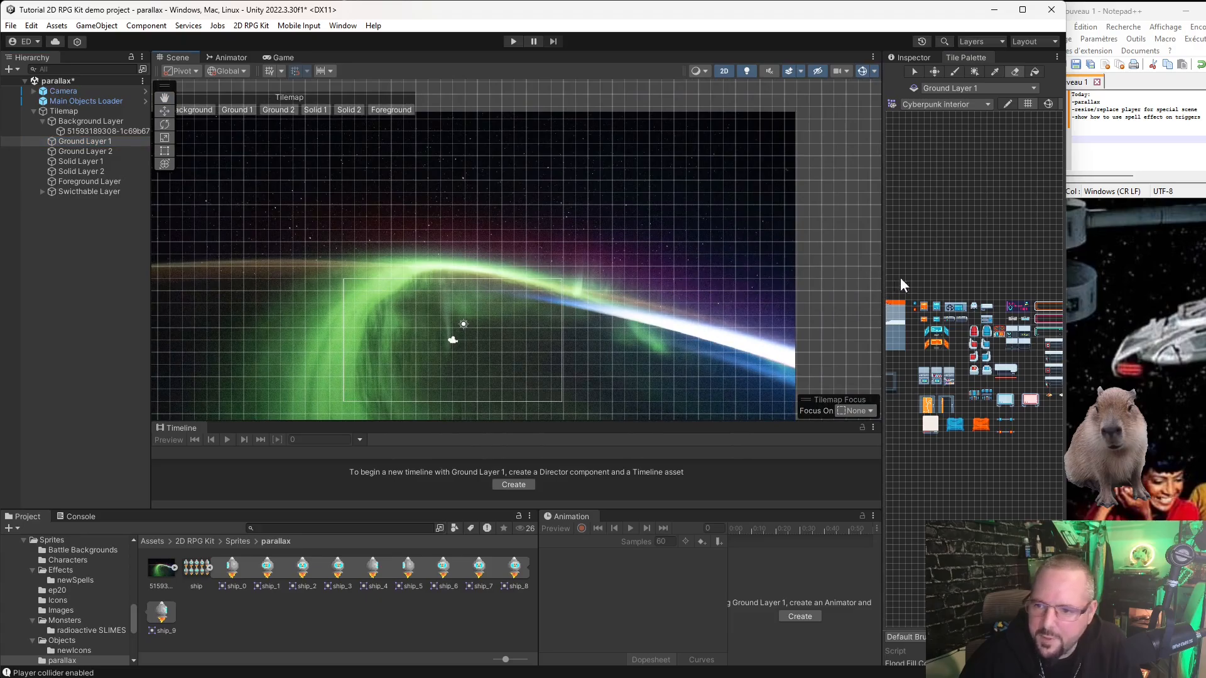
Paint a two-tile-high floor strip on Ground Layer 1 across the whole aurora image using the slatted tile from the sci fi palette.
{"action": "scroll", "coordinate": [902, 284], "scroll_direction": "up", "scroll_amount": 5}
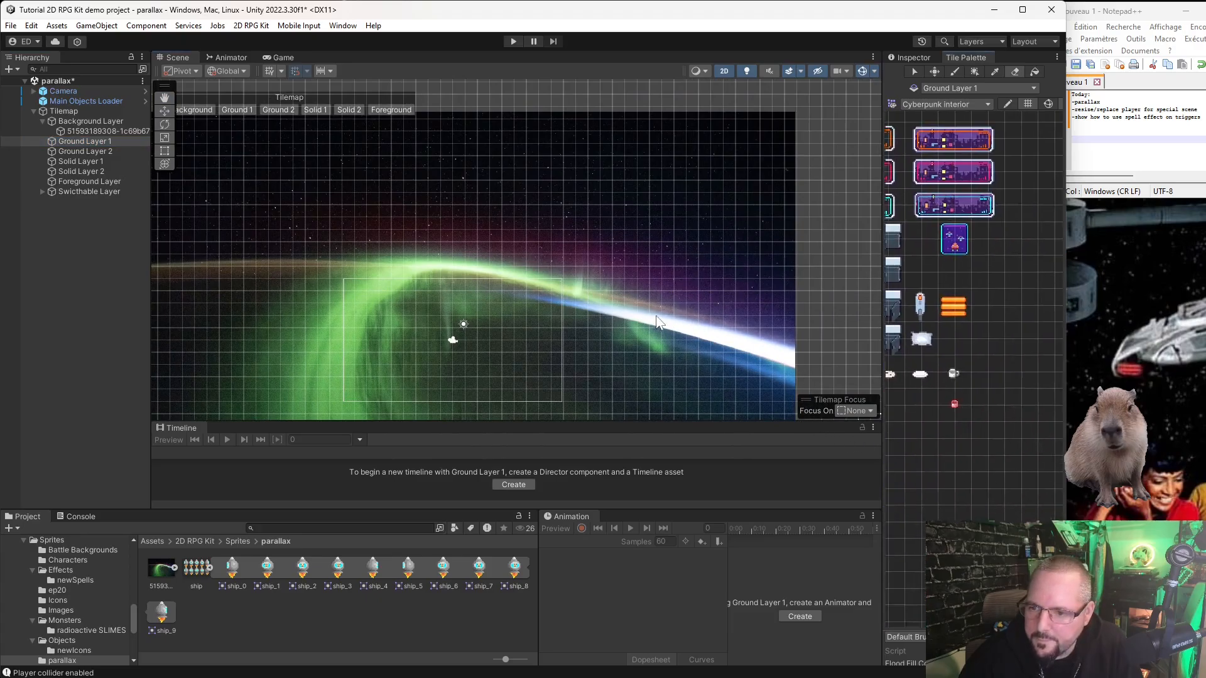
{"action": "middle_click_drag", "start_coordinate": [656, 317], "coordinate": [940, 312]}
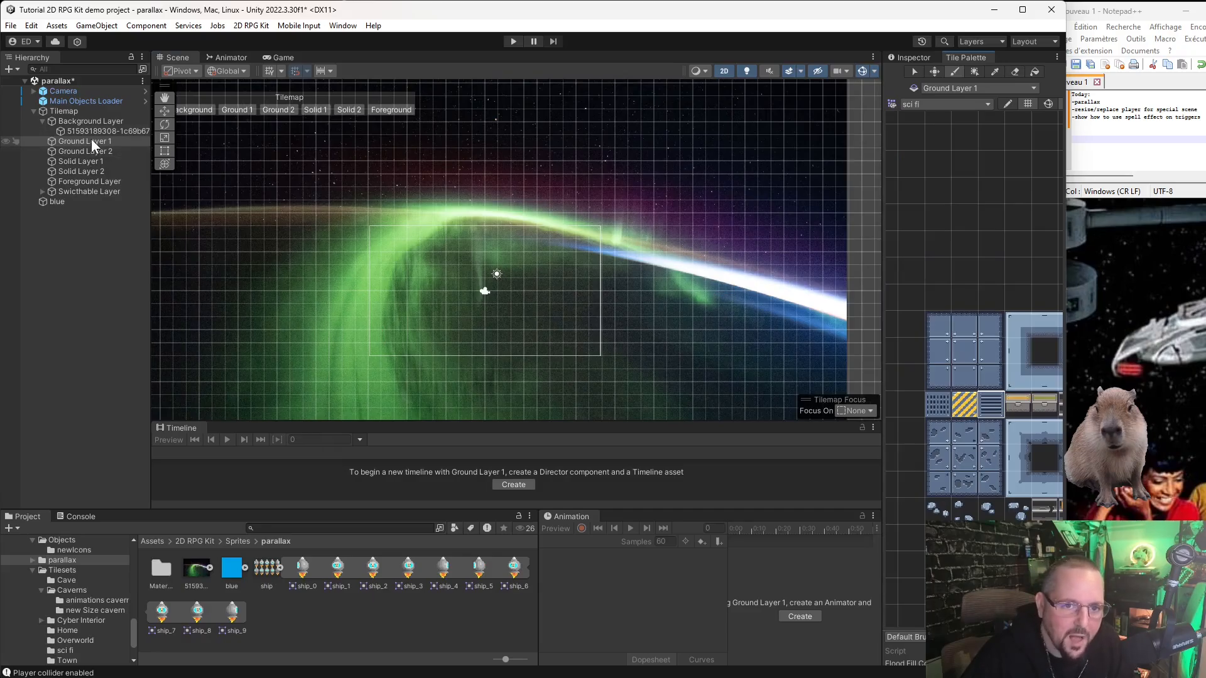
{"action": "double_click", "coordinate": [92, 141]}
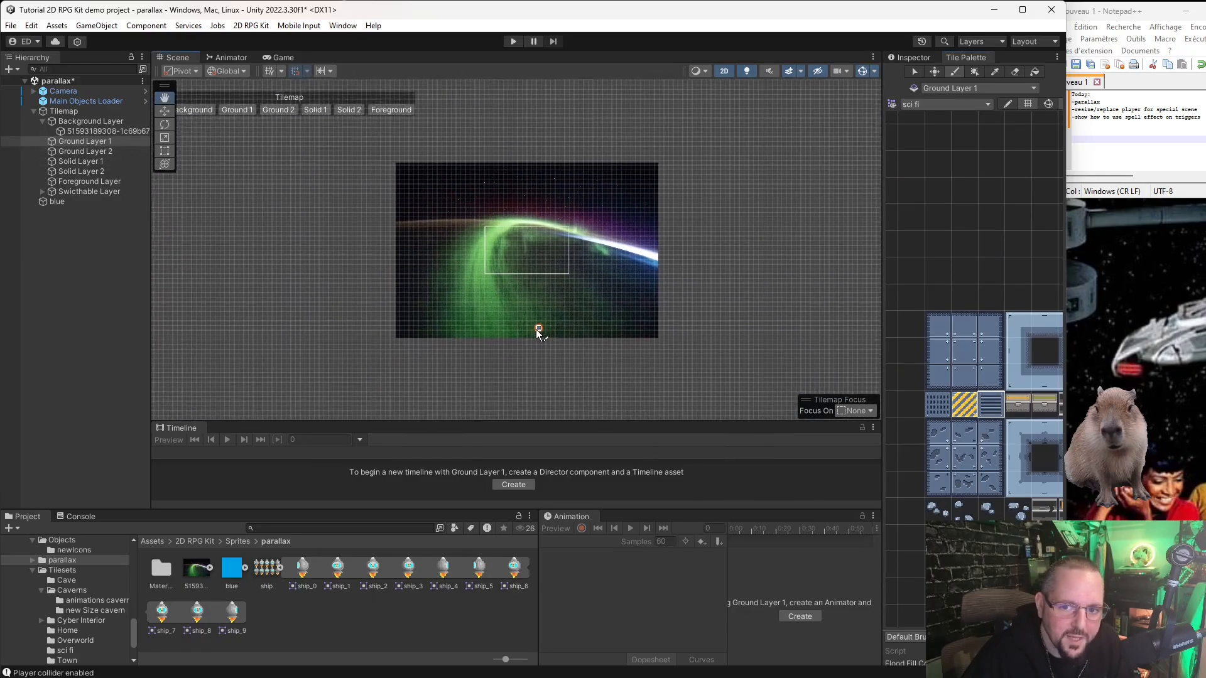
{"action": "scroll", "coordinate": [477, 302], "scroll_direction": "up", "scroll_amount": 3}
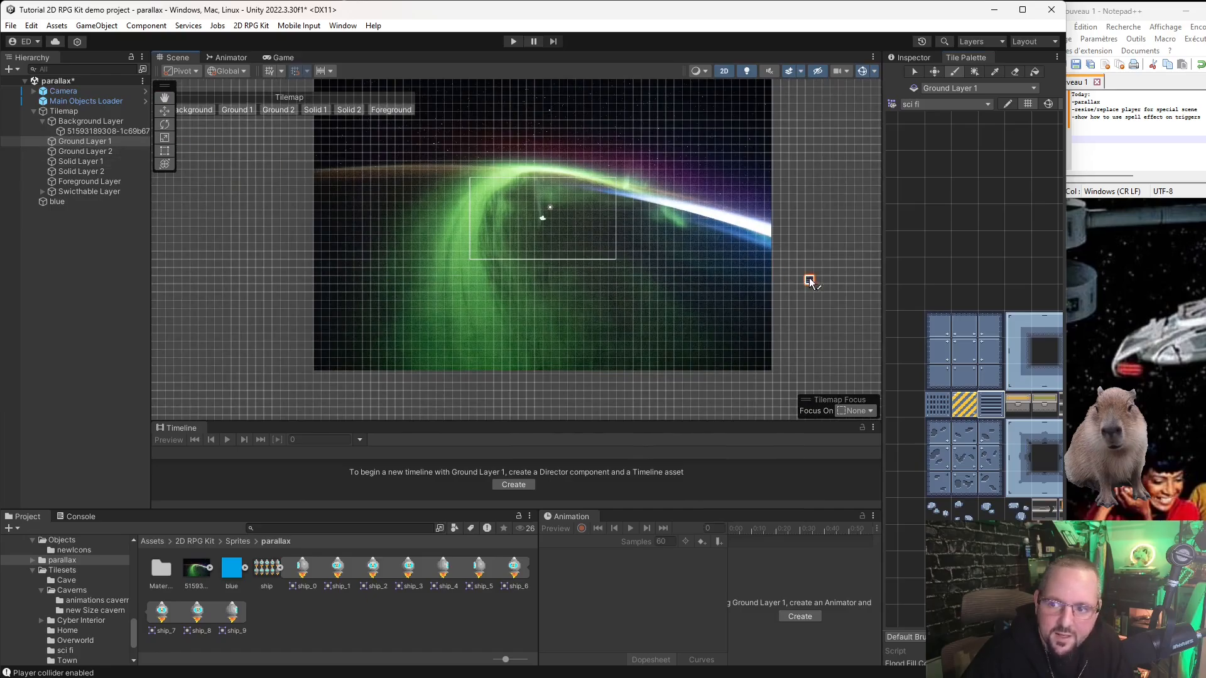
{"action": "scroll", "coordinate": [601, 238], "scroll_direction": "down", "scroll_amount": 5}
{"action": "middle_click_drag", "start_coordinate": [483, 220], "coordinate": [216, 235]}
{"action": "scroll", "coordinate": [360, 265], "scroll_direction": "up", "scroll_amount": 3}
{"action": "scroll", "coordinate": [312, 250], "scroll_direction": "up", "scroll_amount": 6}
{"action": "scroll", "coordinate": [339, 283], "scroll_direction": "down", "scroll_amount": 3}
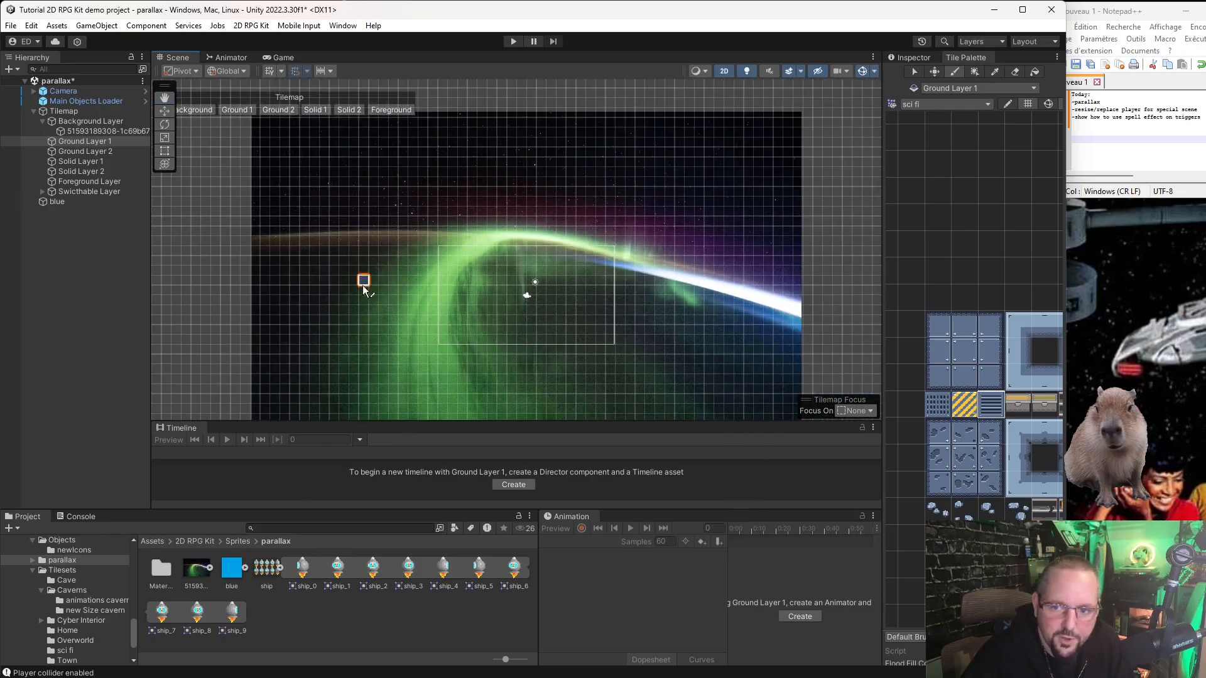
{"action": "scroll", "coordinate": [377, 251], "scroll_direction": "up", "scroll_amount": 2}
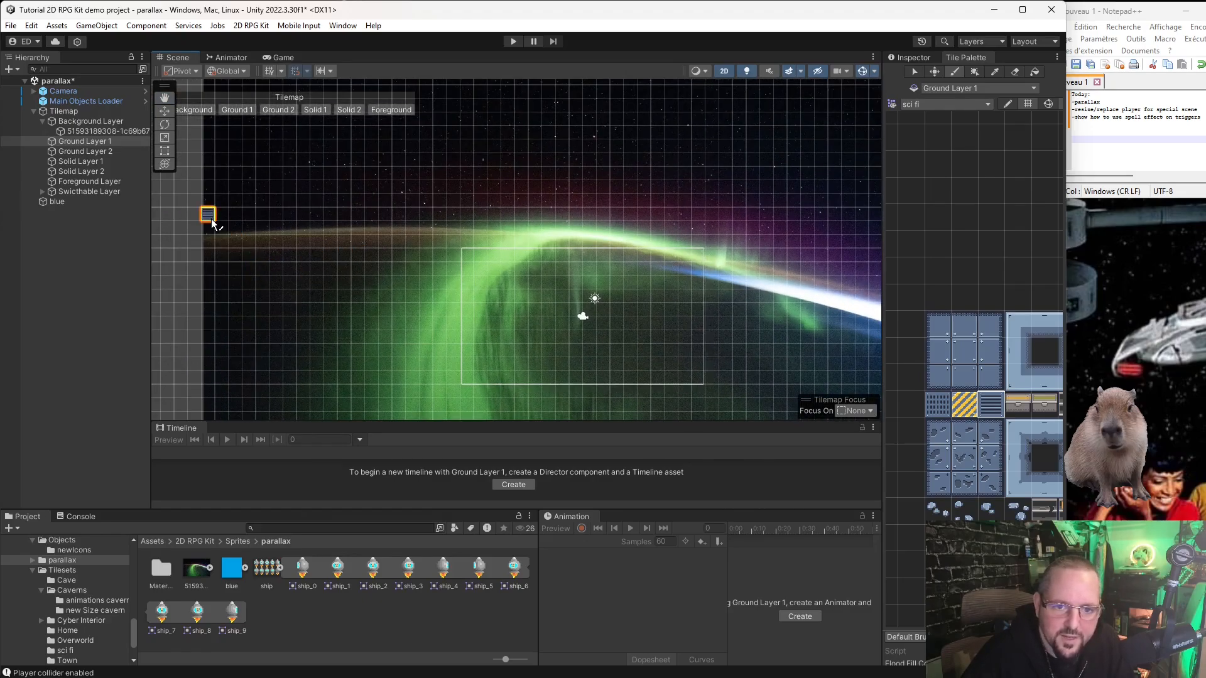
{"action": "mouse_move", "coordinate": [212, 223]}
{"action": "left_mouse_down"}
{"action": "mouse_move", "coordinate": [234, 217]}
{"action": "mouse_move", "coordinate": [221, 219]}
{"action": "mouse_move", "coordinate": [230, 234]}
{"action": "mouse_move", "coordinate": [242, 220]}
{"action": "mouse_move", "coordinate": [247, 230]}
{"action": "mouse_move", "coordinate": [257, 218]}
{"action": "mouse_move", "coordinate": [330, 224]}
{"action": "mouse_move", "coordinate": [316, 236]}
{"action": "mouse_move", "coordinate": [362, 215]}
{"action": "mouse_move", "coordinate": [697, 228]}
{"action": "mouse_move", "coordinate": [875, 217]}
{"action": "mouse_move", "coordinate": [878, 230]}
{"action": "mouse_move", "coordinate": [633, 216]}
{"action": "mouse_move", "coordinate": [561, 231]}
{"action": "mouse_move", "coordinate": [333, 231]}
{"action": "left_mouse_up"}
{"action": "scroll", "coordinate": [660, 219], "scroll_direction": "down", "scroll_amount": 2}
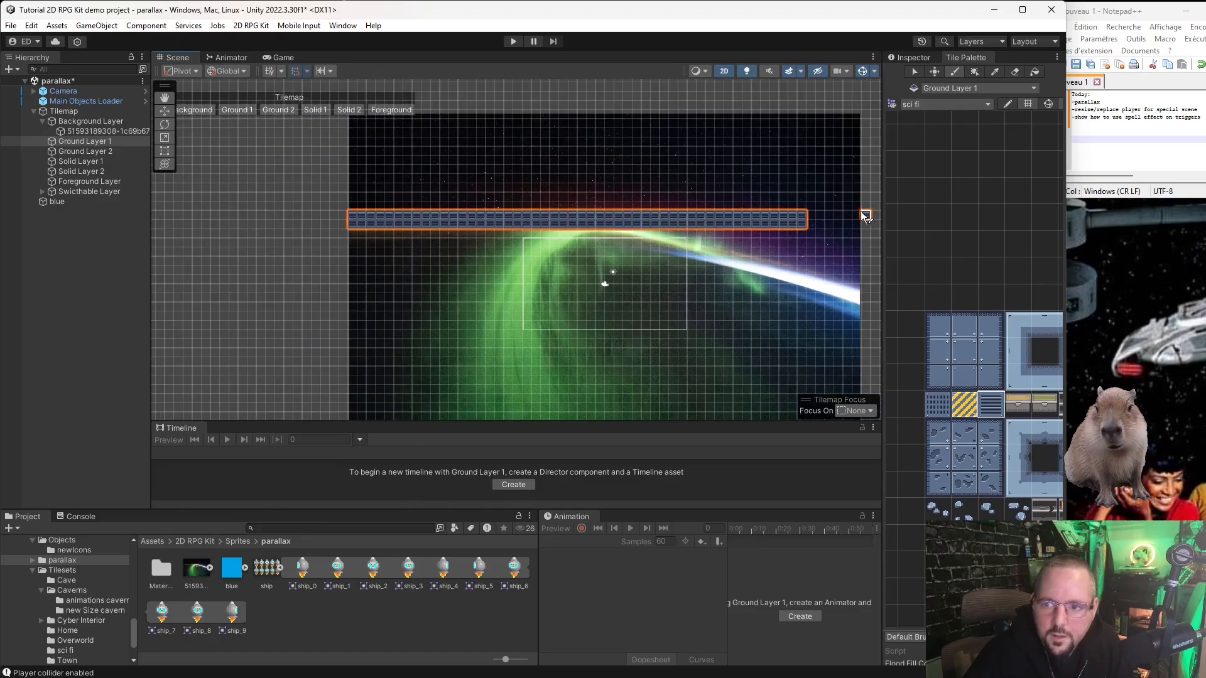
{"action": "mouse_move", "coordinate": [858, 216]}
{"action": "left_mouse_down"}
{"action": "mouse_move", "coordinate": [803, 218]}
{"action": "mouse_move", "coordinate": [856, 223]}
{"action": "left_mouse_up"}
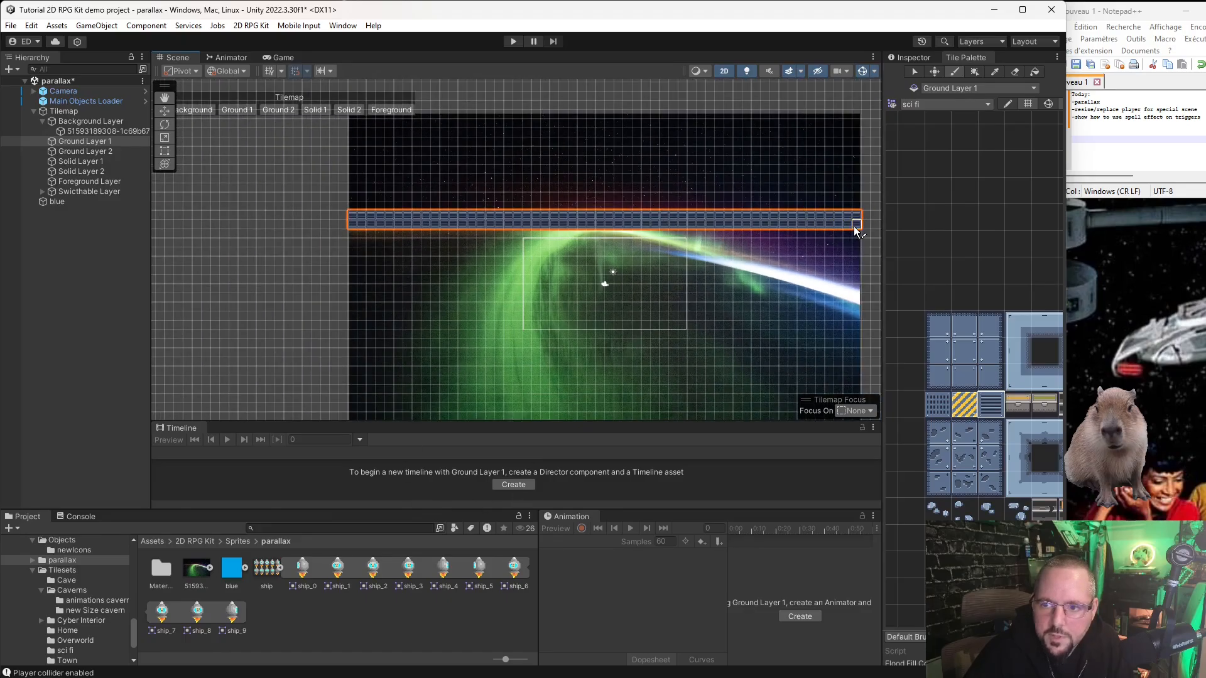
Lower the alpha of Ground Layer 1's Tilemap color so the slatted floor strip is semi-transparent.
{"action": "left_click", "coordinate": [85, 142]}
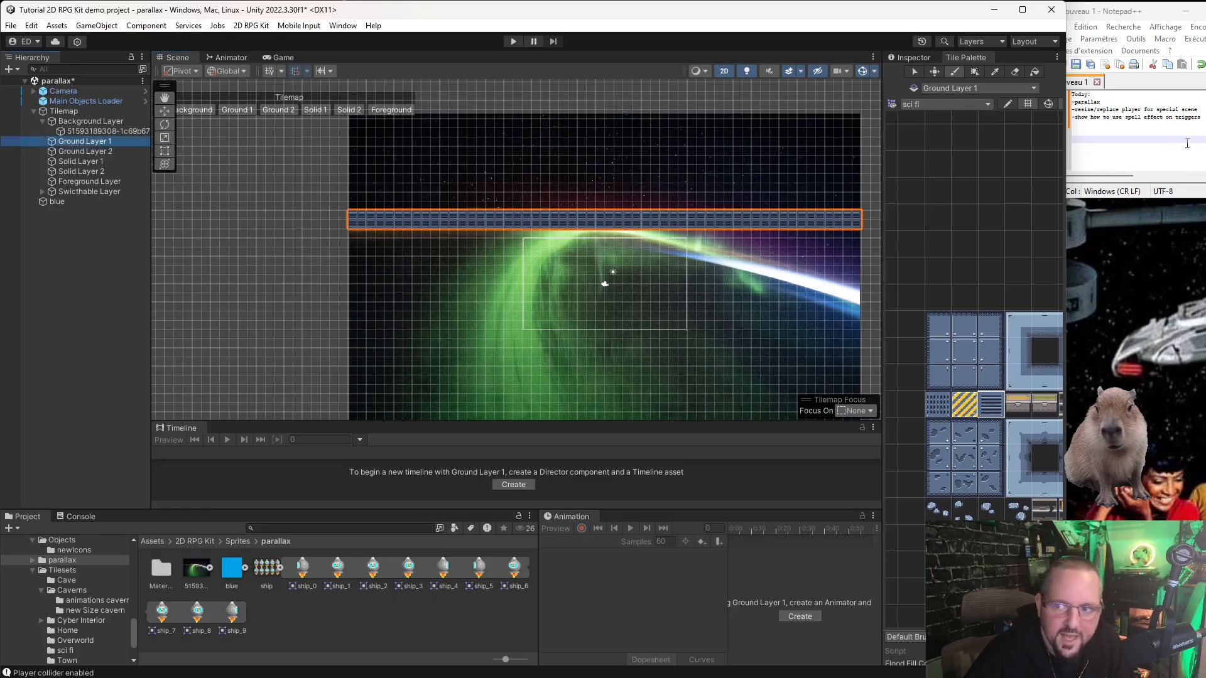
{"action": "left_click", "coordinate": [910, 58]}
{"action": "left_click", "coordinate": [1008, 194]}
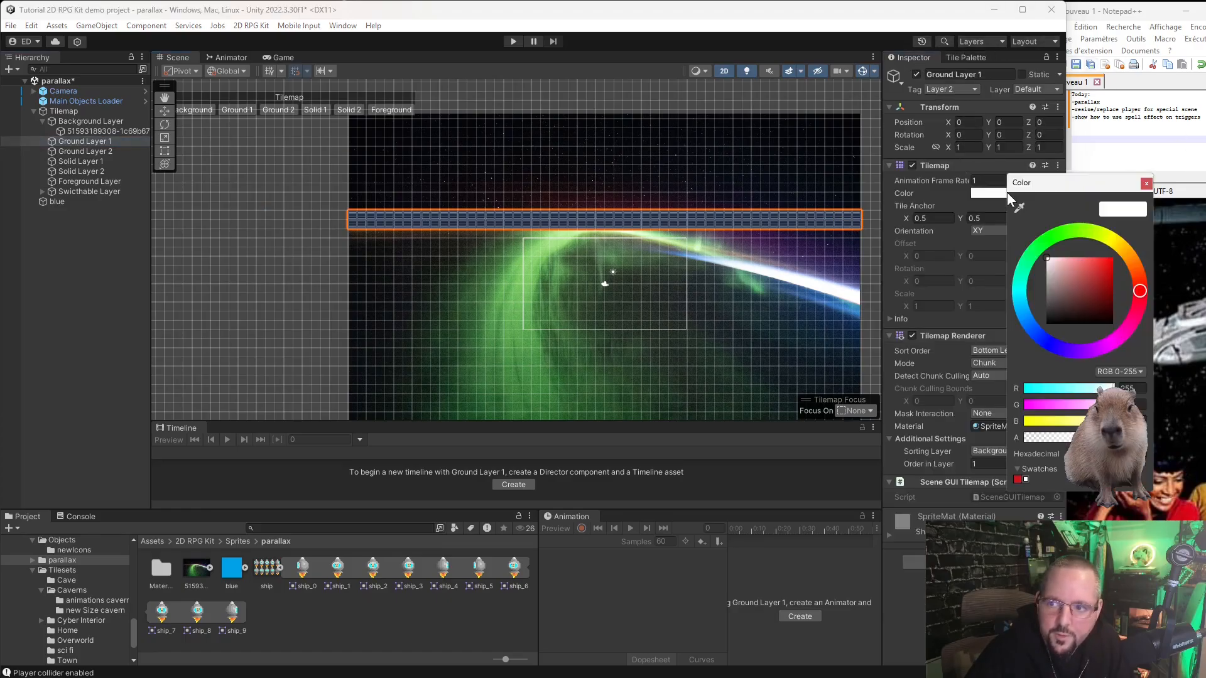
{"action": "left_click_drag", "start_coordinate": [1064, 444], "coordinate": [1055, 444]}
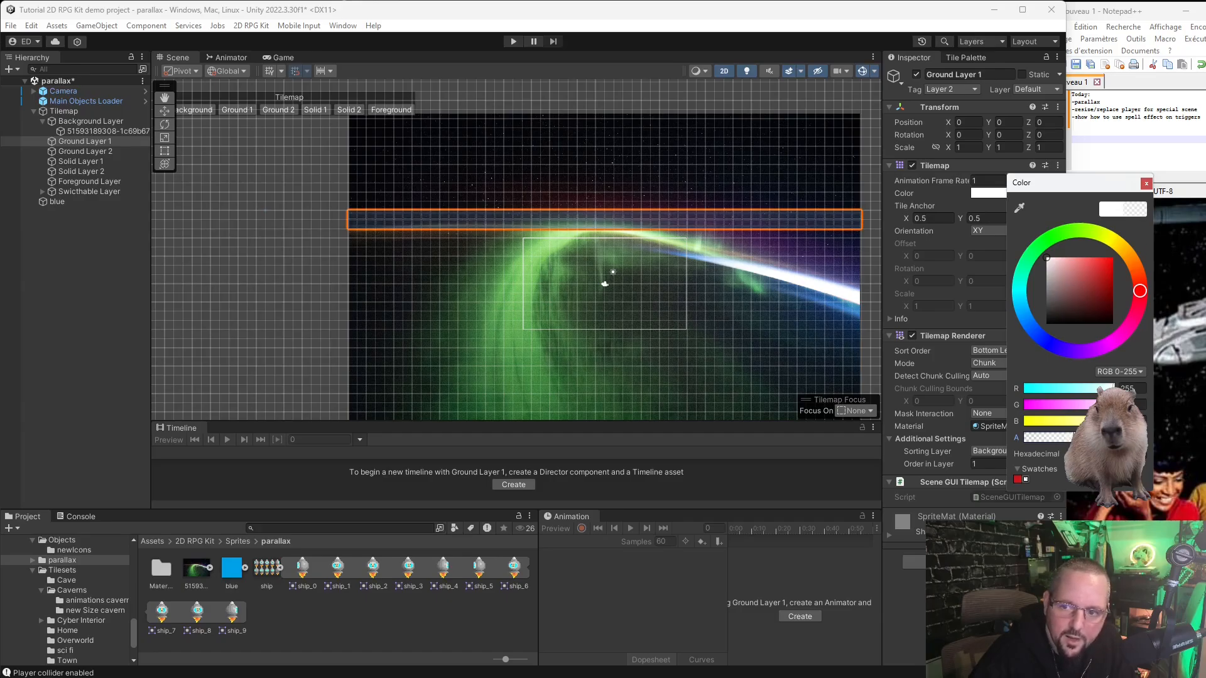
{"action": "left_click", "coordinate": [1147, 185]}
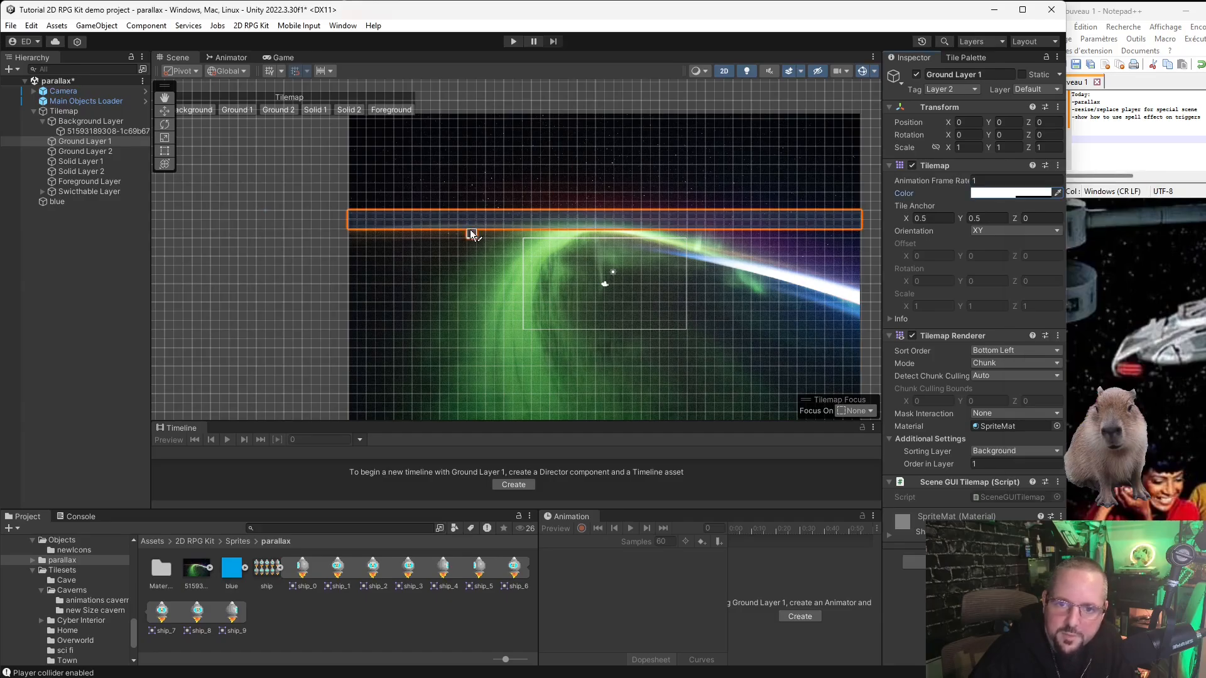
Delete the blue sprite object beside the aurora image from the scene.
{"action": "scroll", "coordinate": [302, 191], "scroll_direction": "up", "scroll_amount": 2}
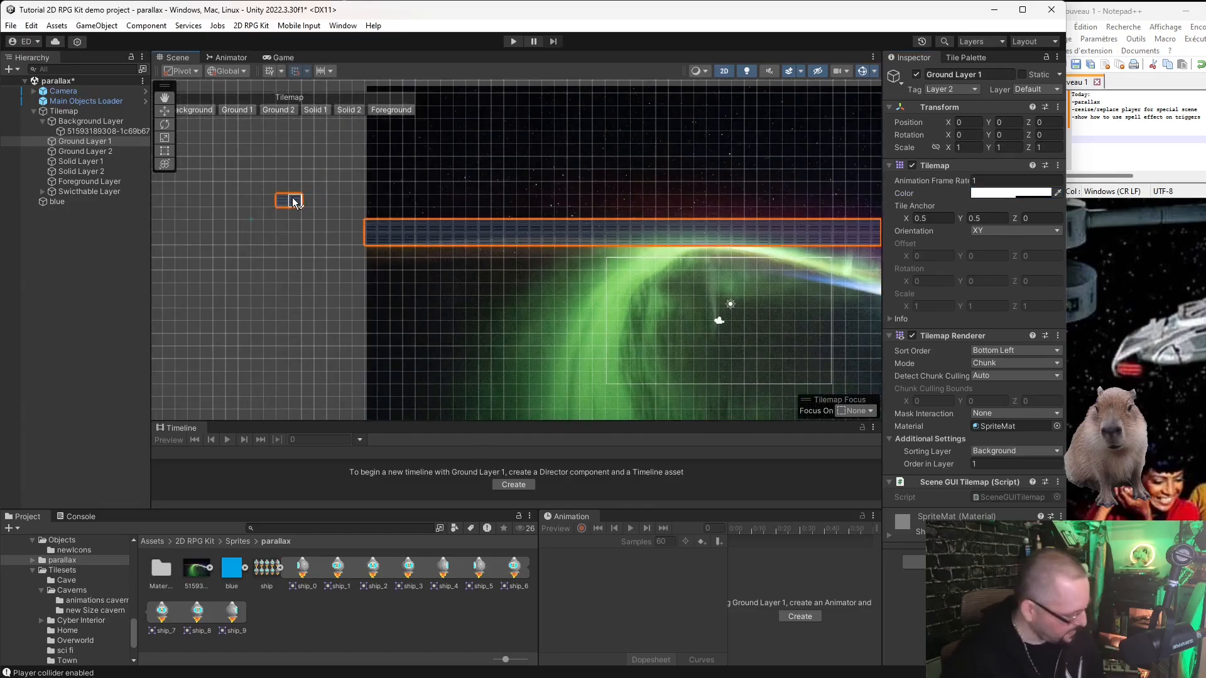
{"action": "scroll", "coordinate": [294, 201], "scroll_direction": "up", "scroll_amount": 1}
{"action": "left_click", "coordinate": [165, 111]}
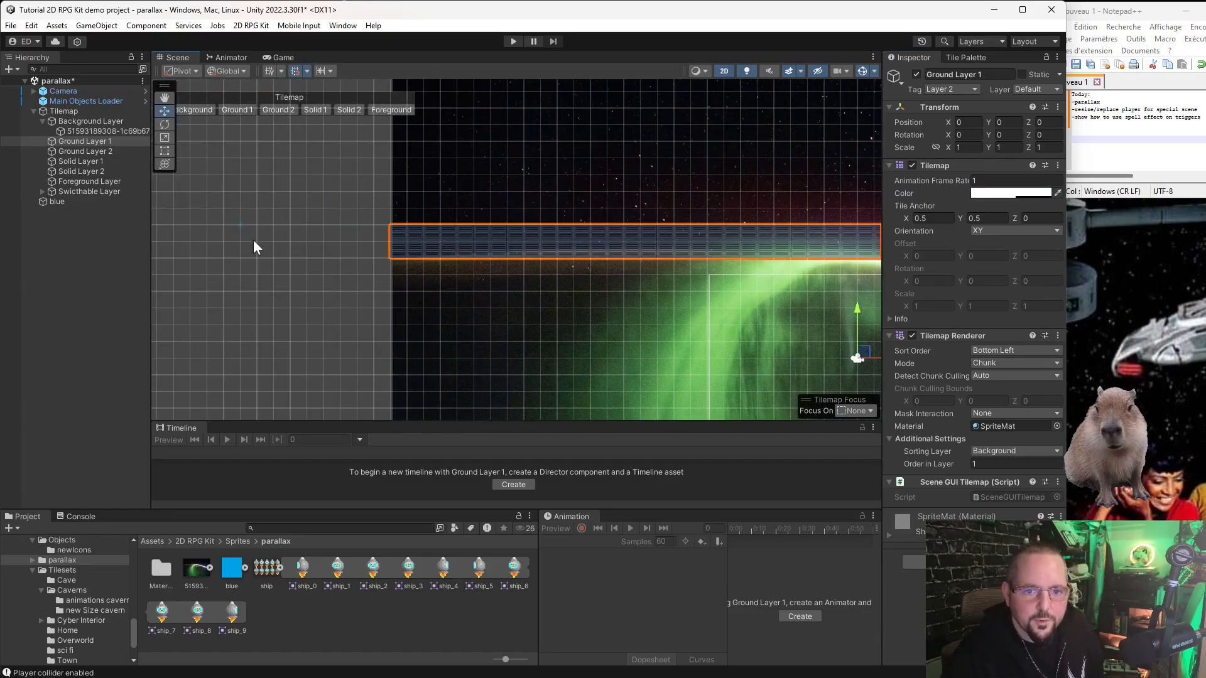
{"action": "left_click", "coordinate": [243, 225]}
{"action": "key", "text": "Delete"}
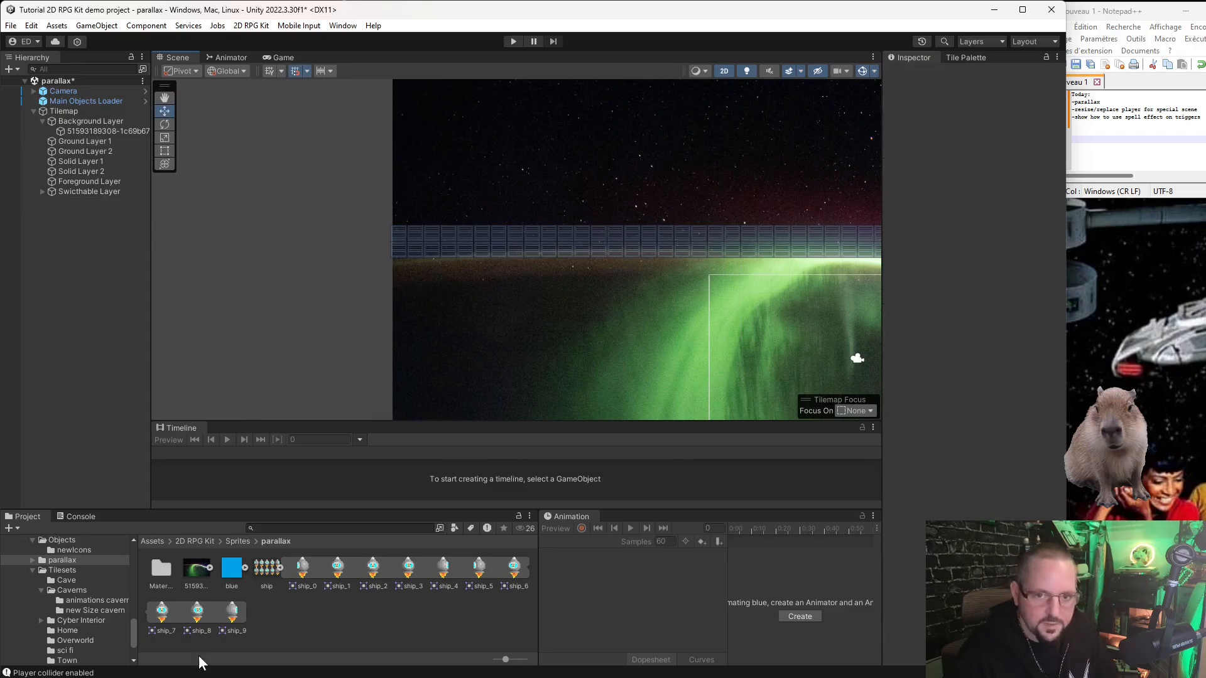
Play-test the scene by walking the character in both directions along the floor strip, and stop the game.
{"action": "left_click", "coordinate": [237, 569]}
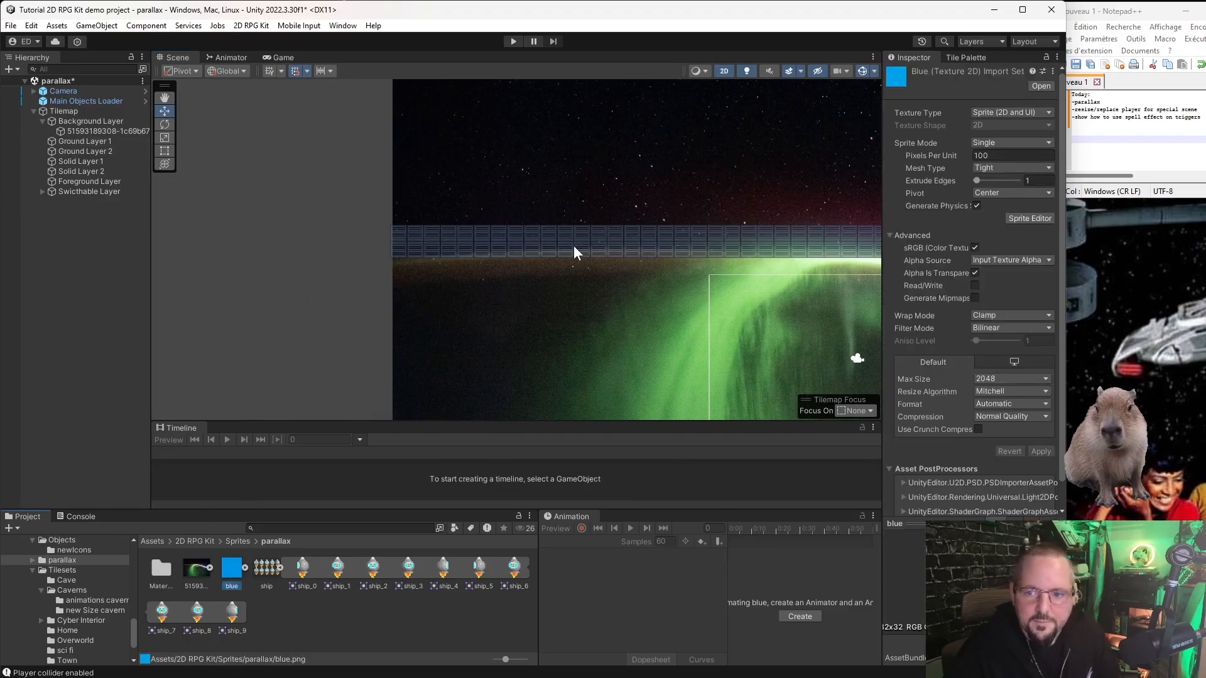
{"action": "left_click", "coordinate": [513, 42]}
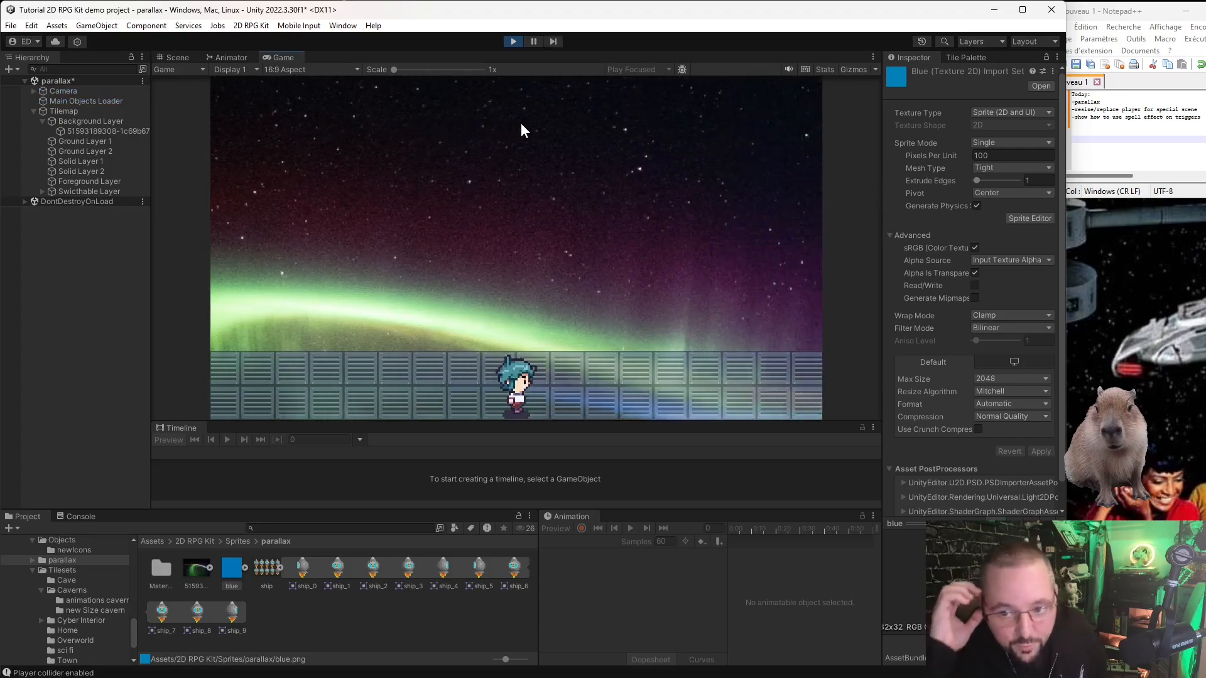
{"action": "key", "text": "Right"}
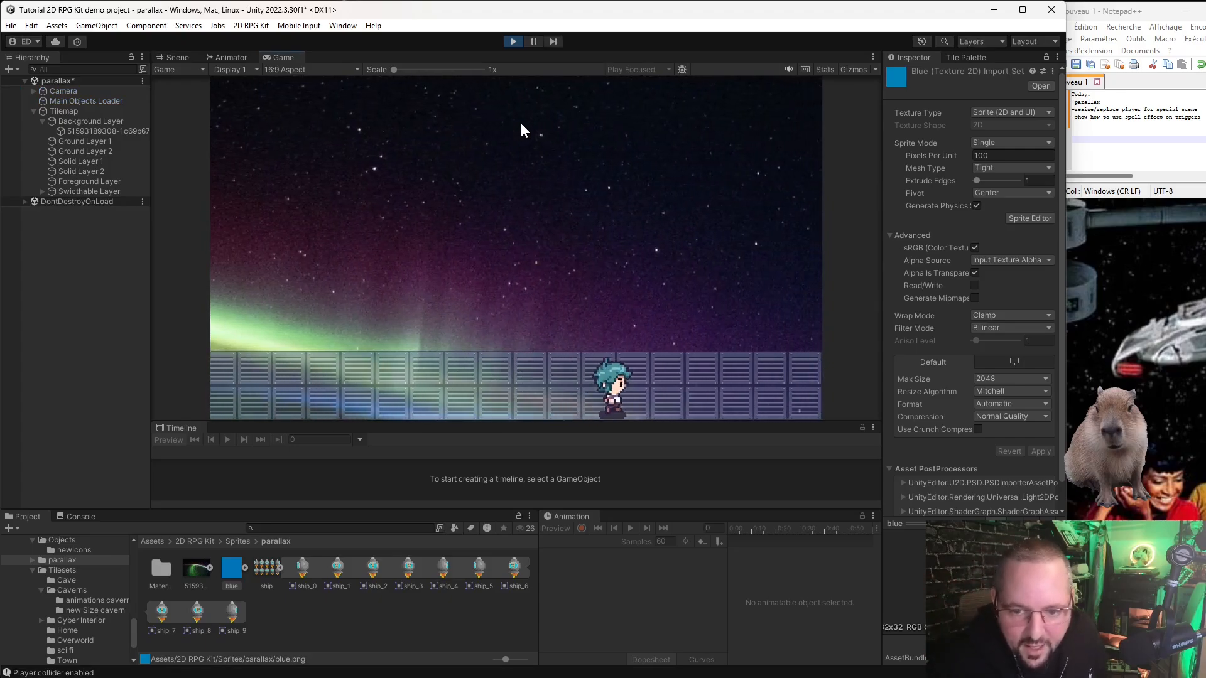
{"action": "key", "text": "Left"}
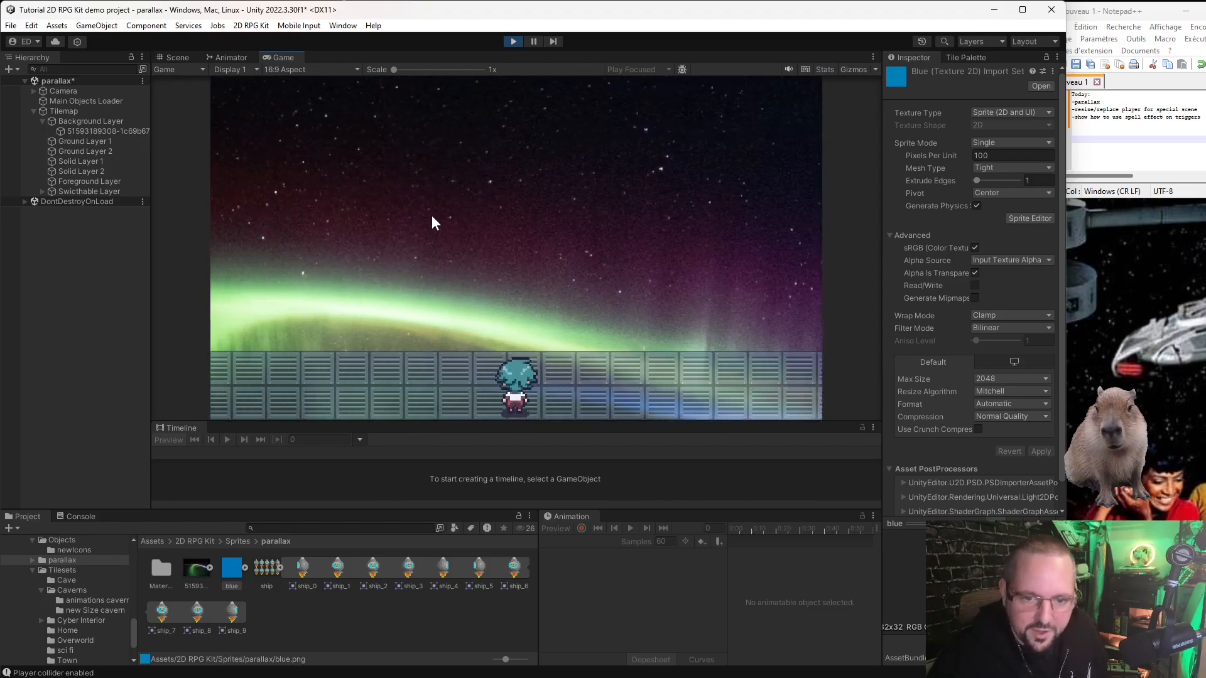
{"action": "left_click", "coordinate": [512, 43]}
Undo the blue object's deletion, Ground Layer 1's transparency change and the whole slatted floor strip.
{"action": "scroll", "coordinate": [633, 226], "scroll_direction": "down", "scroll_amount": 5}
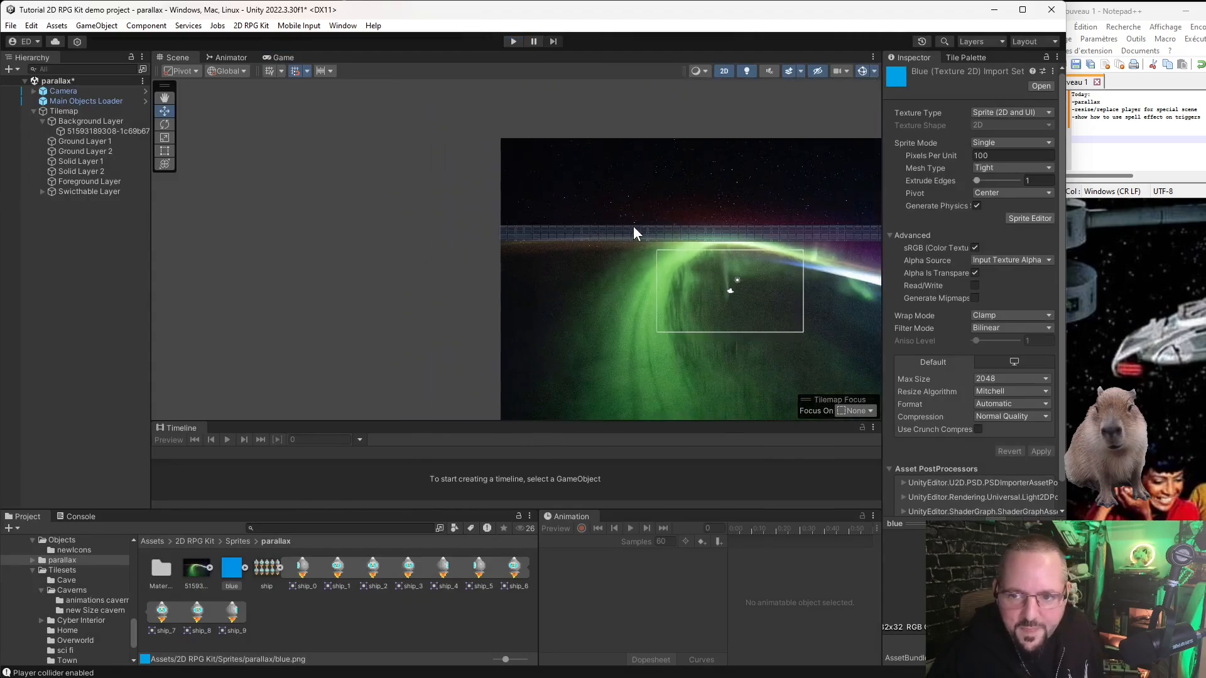
{"action": "scroll", "coordinate": [483, 254], "scroll_direction": "down", "scroll_amount": 2}
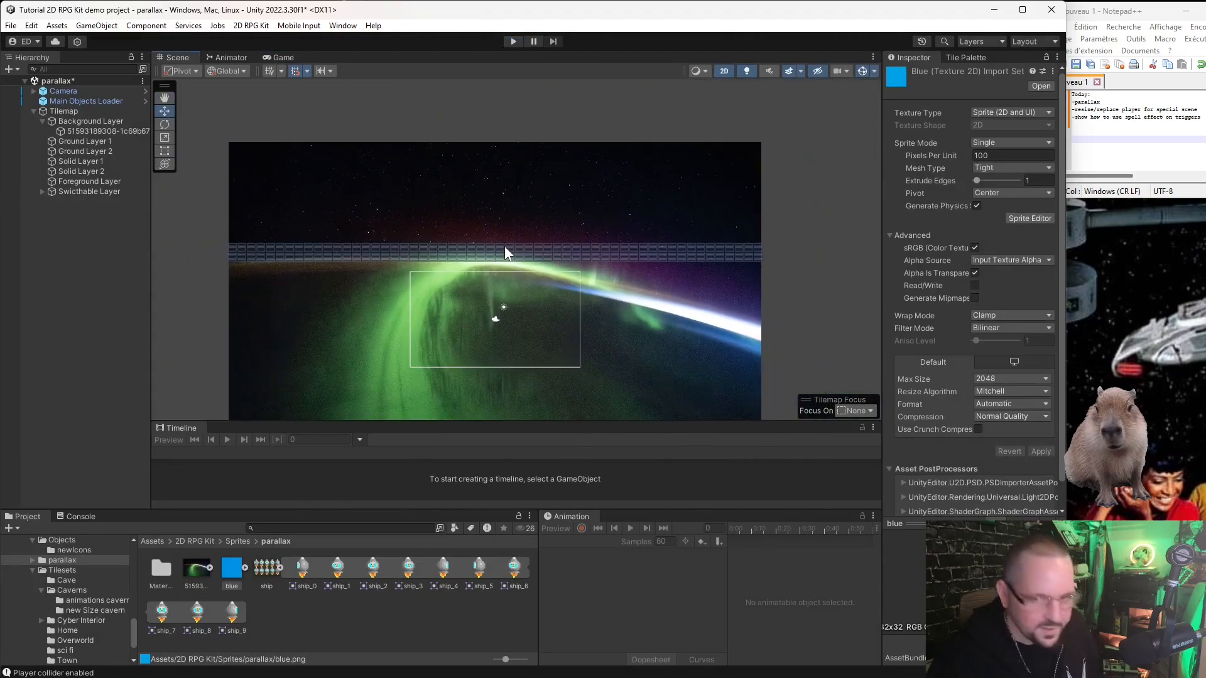
{"action": "key", "text": "ctrl+z"}
{"action": "key", "text": "ctrl+z"}
{"action": "key", "text": "ctrl+z"}
{"action": "key", "text": "ctrl+z"}
{"action": "key", "text": "ctrl+z"}
{"action": "key", "text": "ctrl+z"}
{"action": "key", "text": "ctrl+z"}
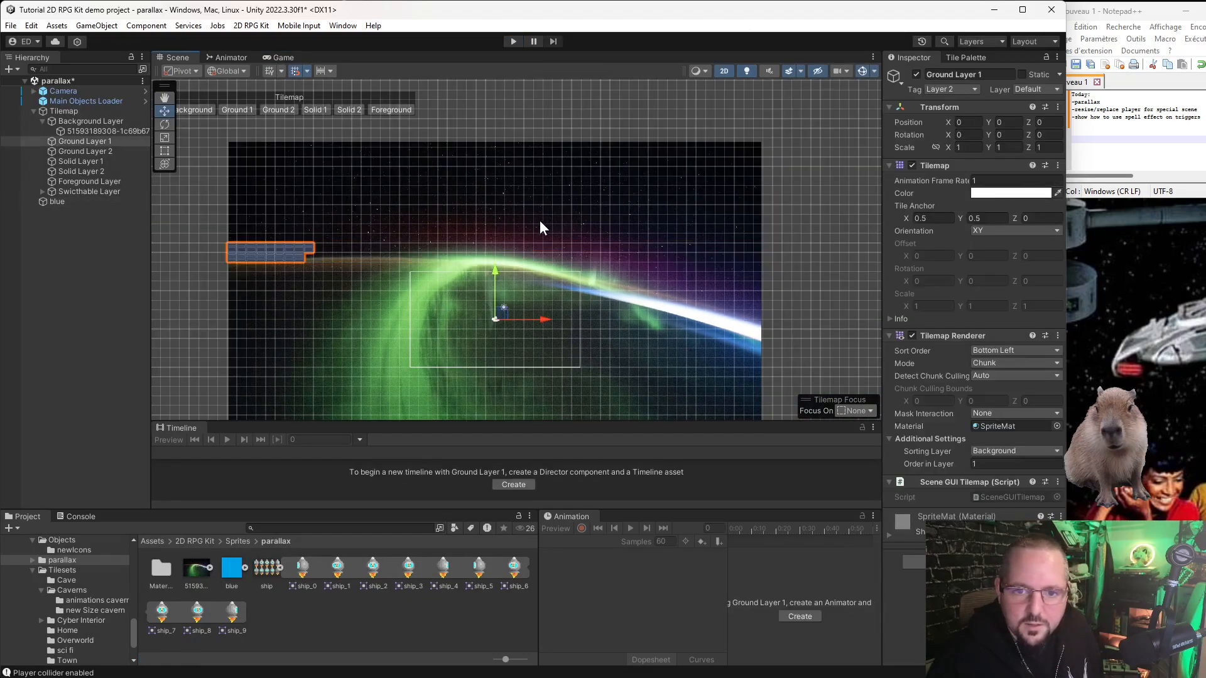
{"action": "key", "text": "ctrl+z"}
{"action": "key", "text": "ctrl+z"}
{"action": "key", "text": "ctrl+z"}
{"action": "key", "text": "ctrl+z"}
{"action": "key", "text": "ctrl+z"}
{"action": "key", "text": "ctrl+z"}
{"action": "key", "text": "ctrl+z"}
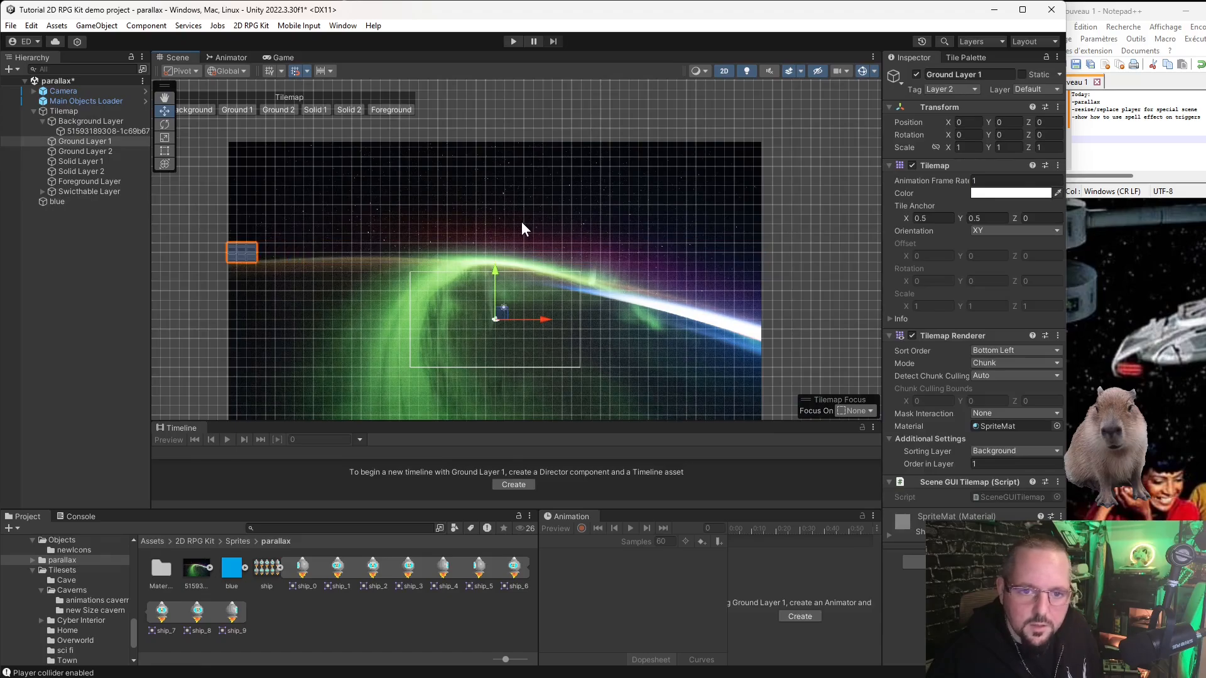
Fill a two-tile-high strip on Ground Layer 1 across the aurora image with the plain dark blue water tile from the Overworld palette.
{"action": "left_click", "coordinate": [961, 57]}
{"action": "left_click", "coordinate": [924, 101]}
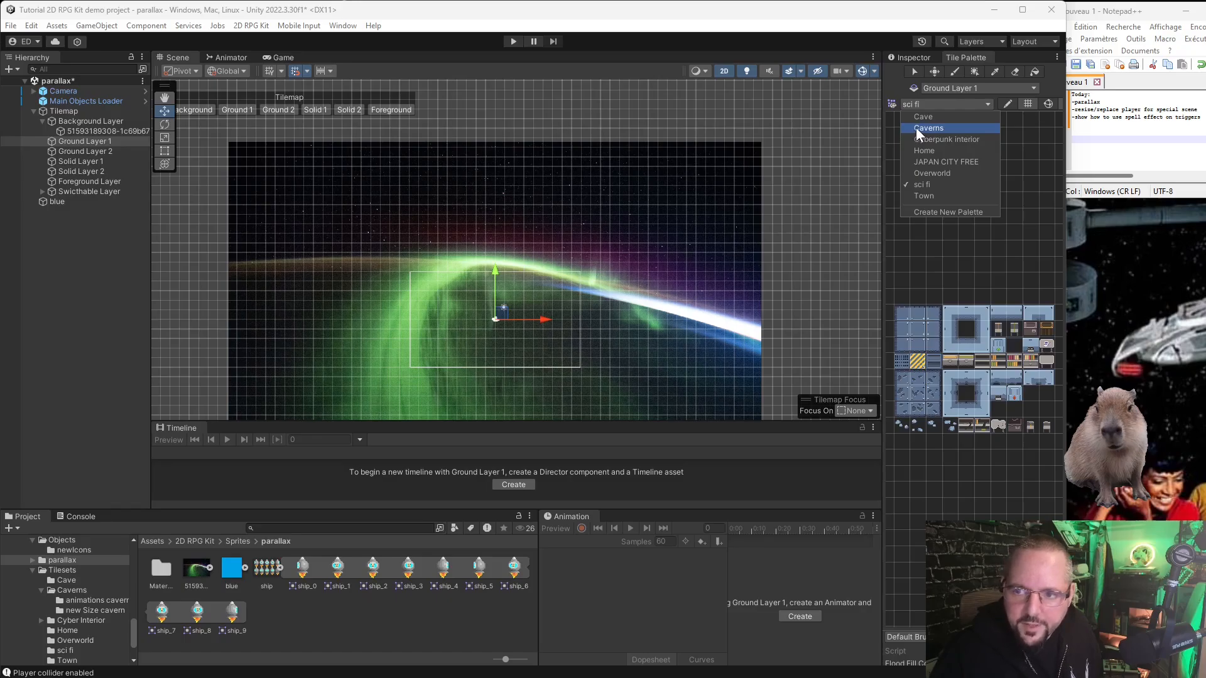
{"action": "left_click", "coordinate": [916, 127]}
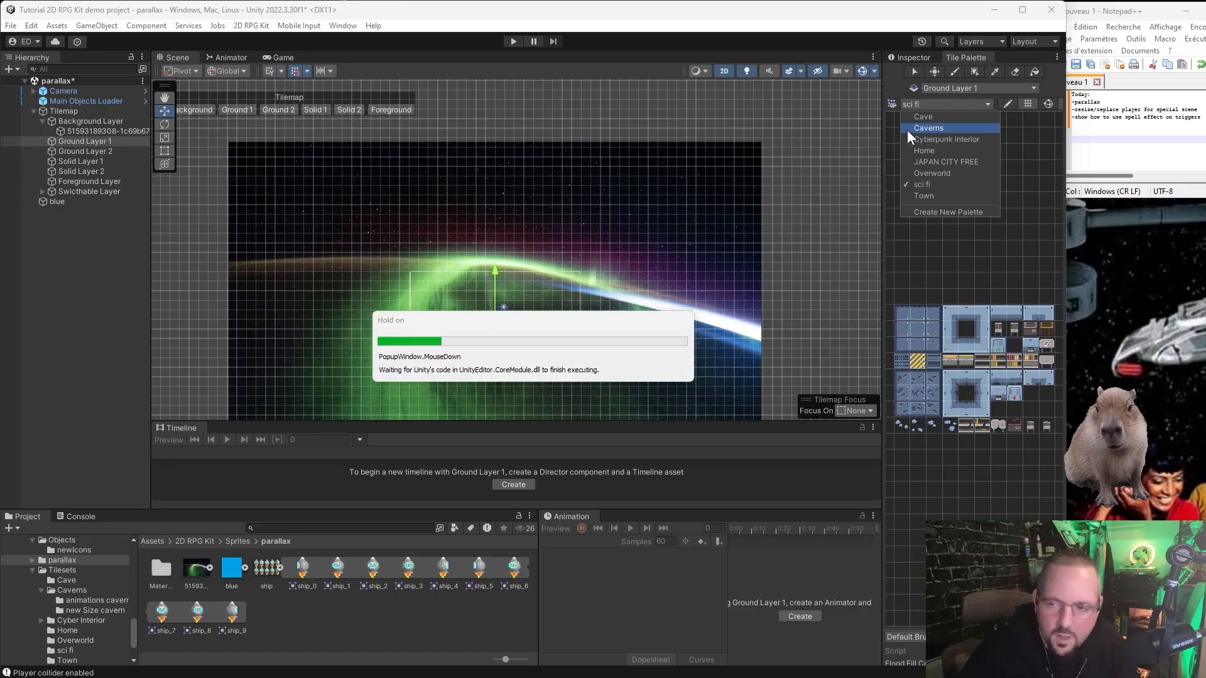
{"action": "left_click", "coordinate": [922, 103]}
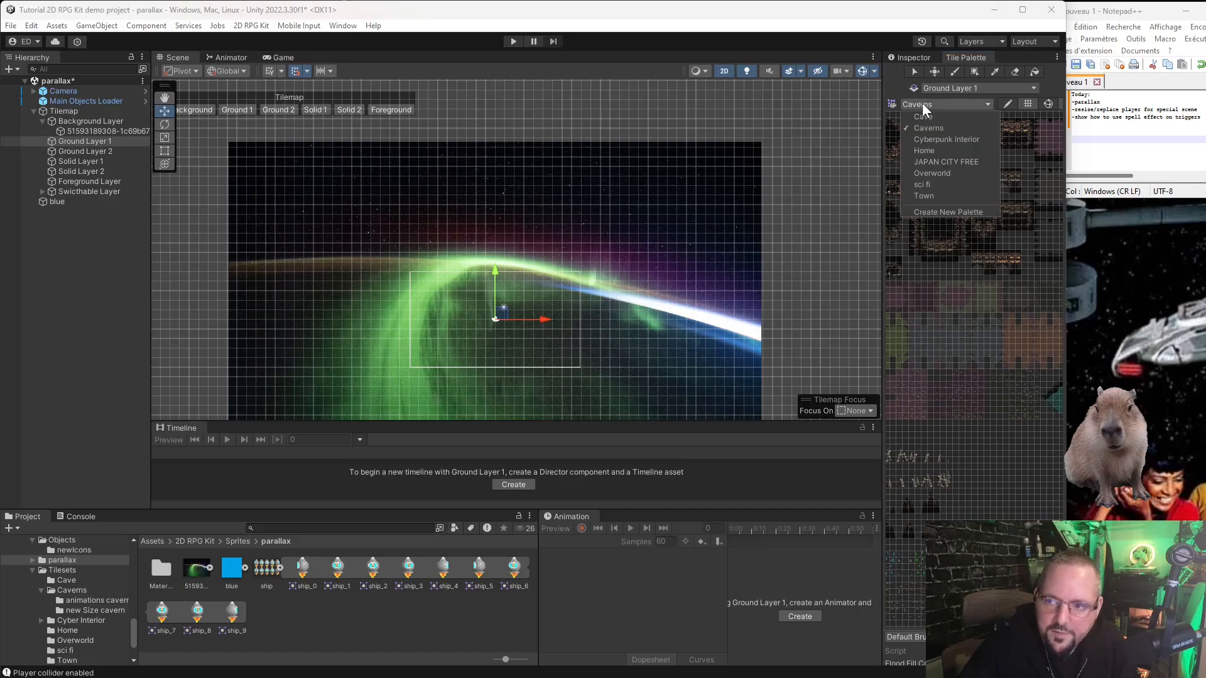
{"action": "left_click", "coordinate": [926, 174]}
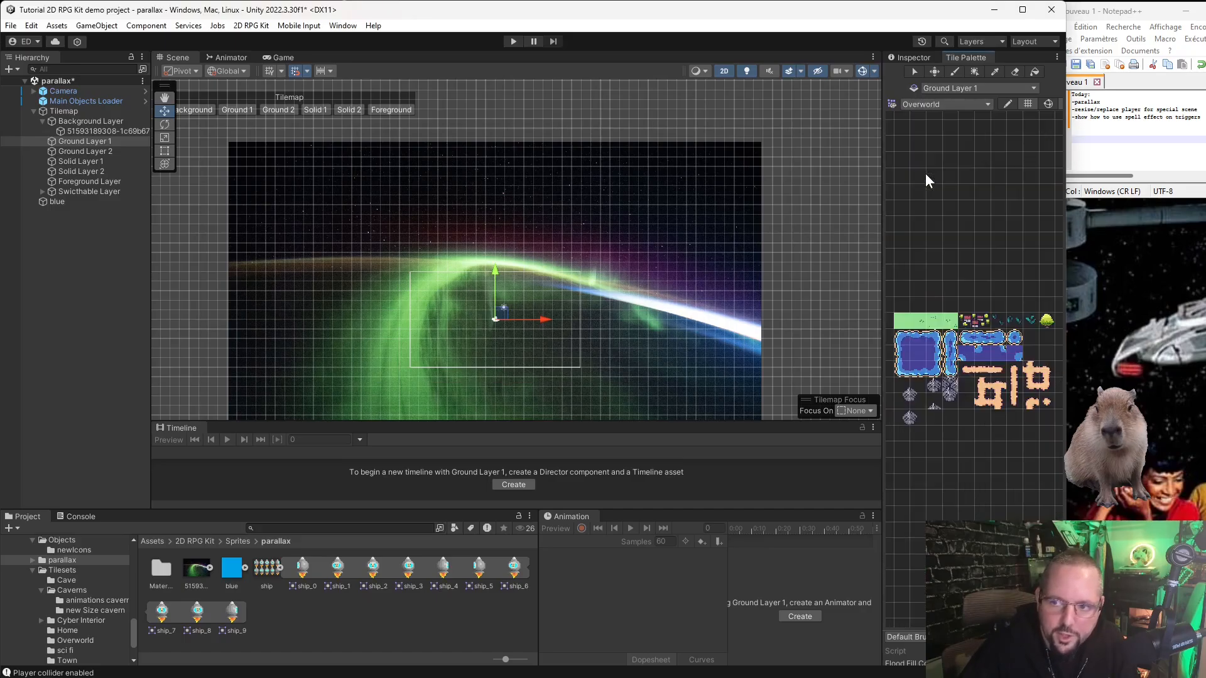
{"action": "left_click", "coordinate": [919, 353]}
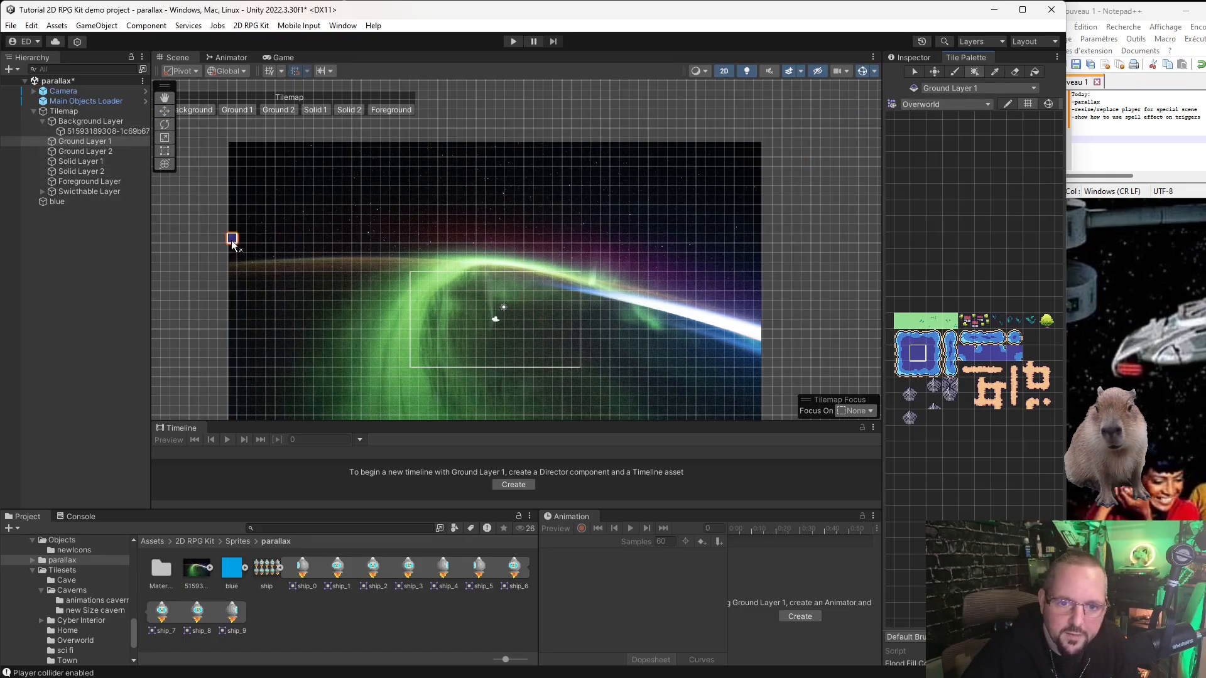
{"action": "left_click_drag", "start_coordinate": [231, 243], "coordinate": [745, 264]}
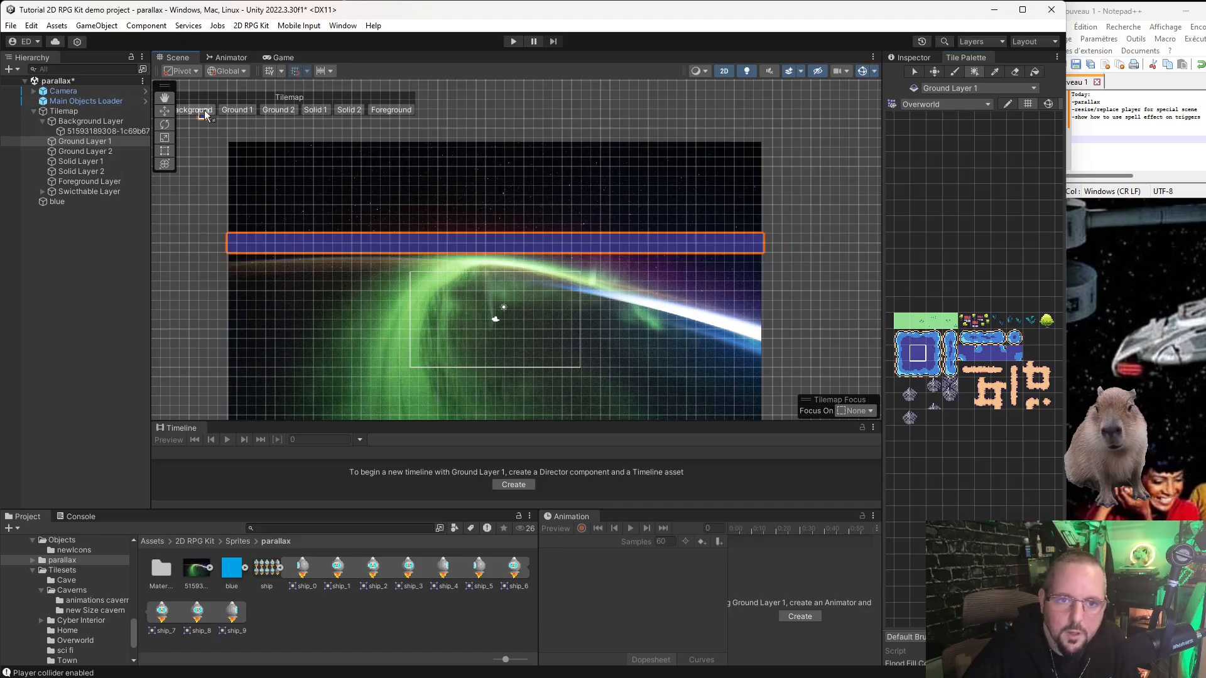
{"action": "left_click", "coordinate": [175, 214]}
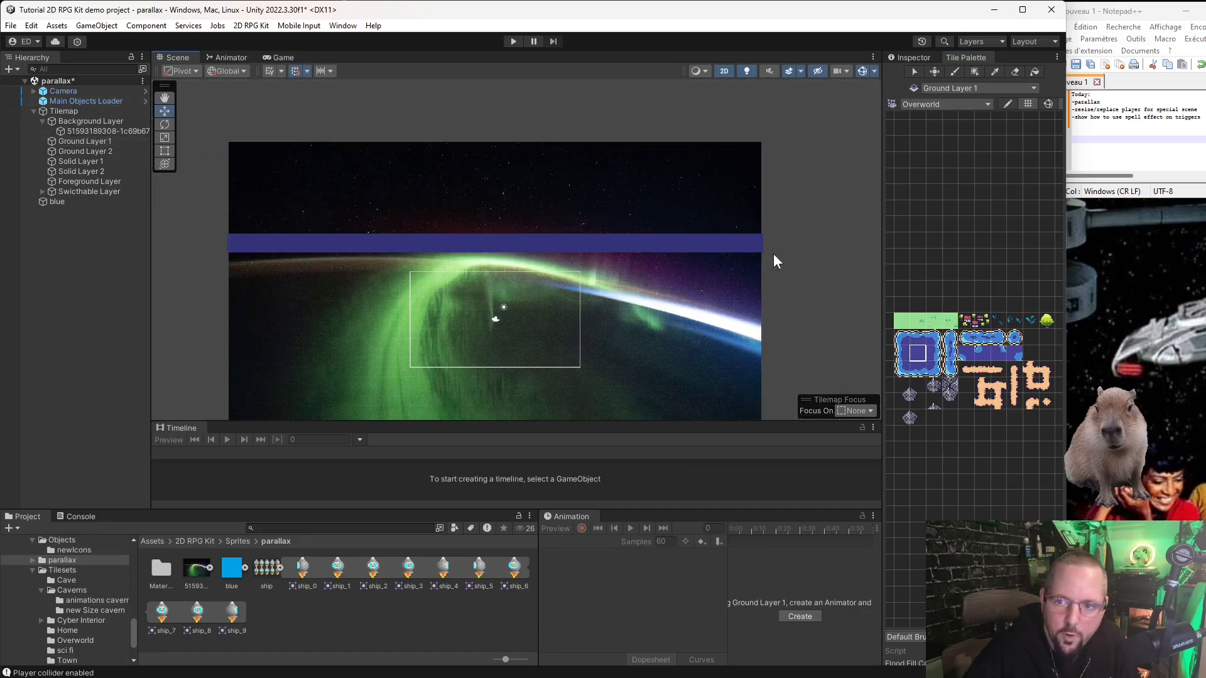
Try adjusting the alpha of the Background Layer's Tilemap color, leaving it fully opaque.
{"action": "left_click", "coordinate": [89, 120]}
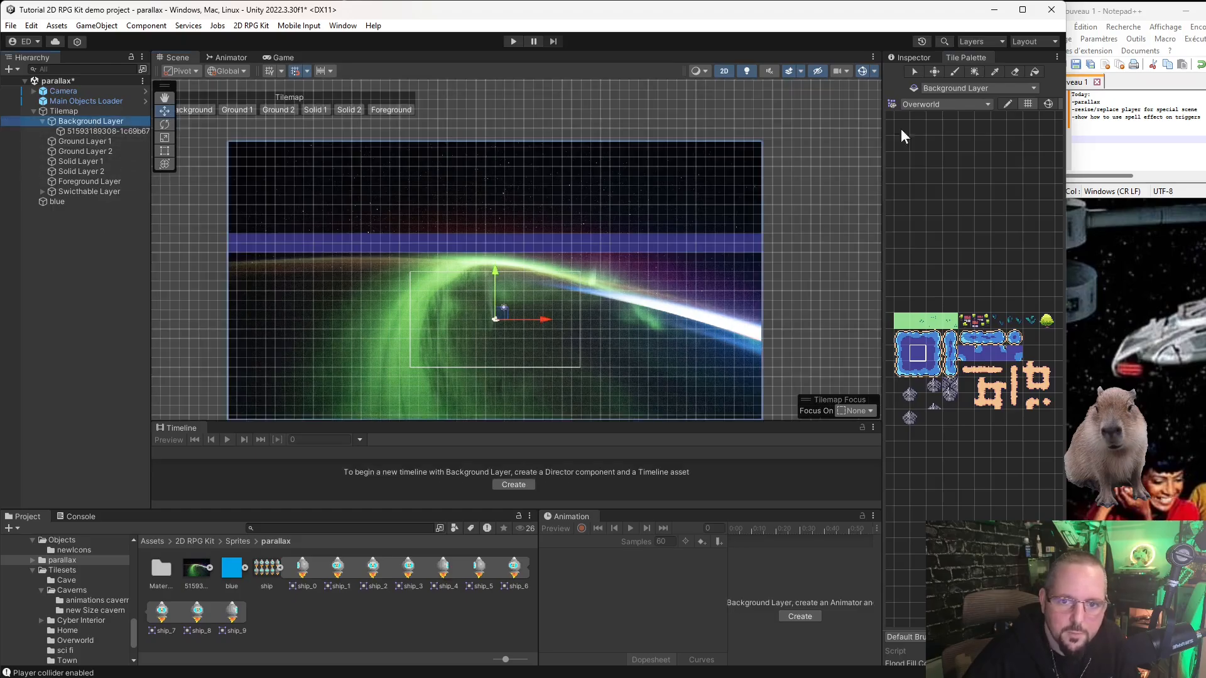
{"action": "left_click", "coordinate": [906, 57]}
{"action": "left_click", "coordinate": [1004, 193]}
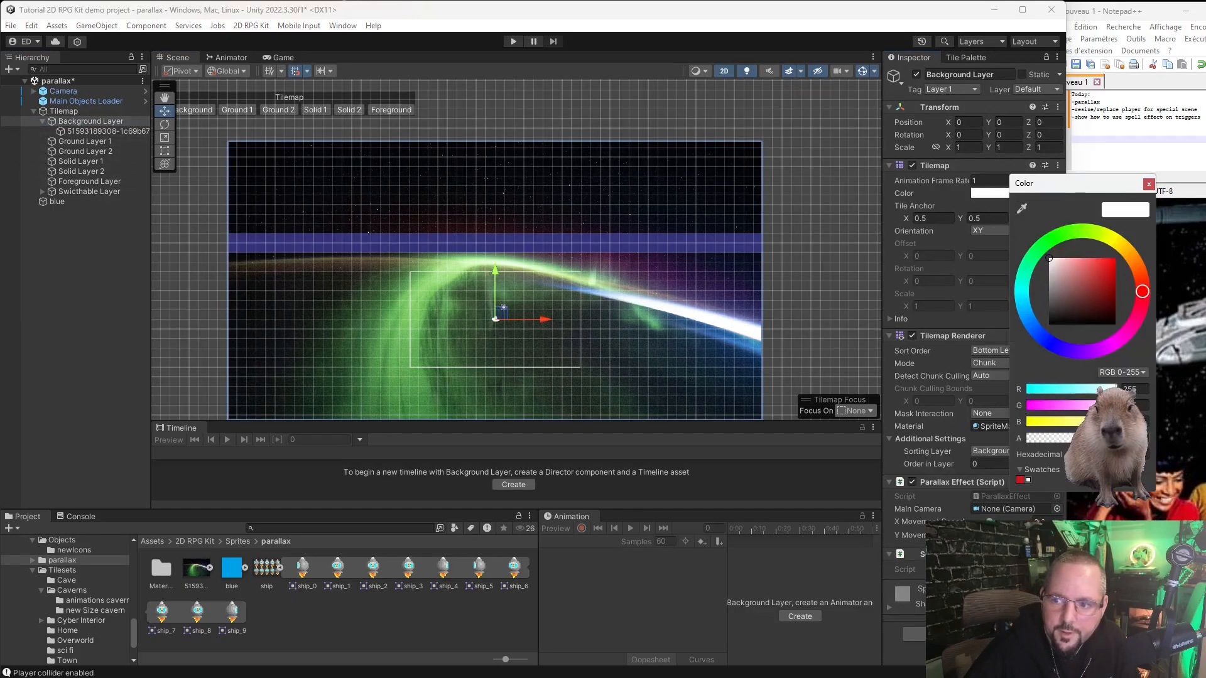
{"action": "left_click_drag", "start_coordinate": [1111, 439], "coordinate": [1176, 428]}
{"action": "left_click", "coordinate": [1151, 185]}
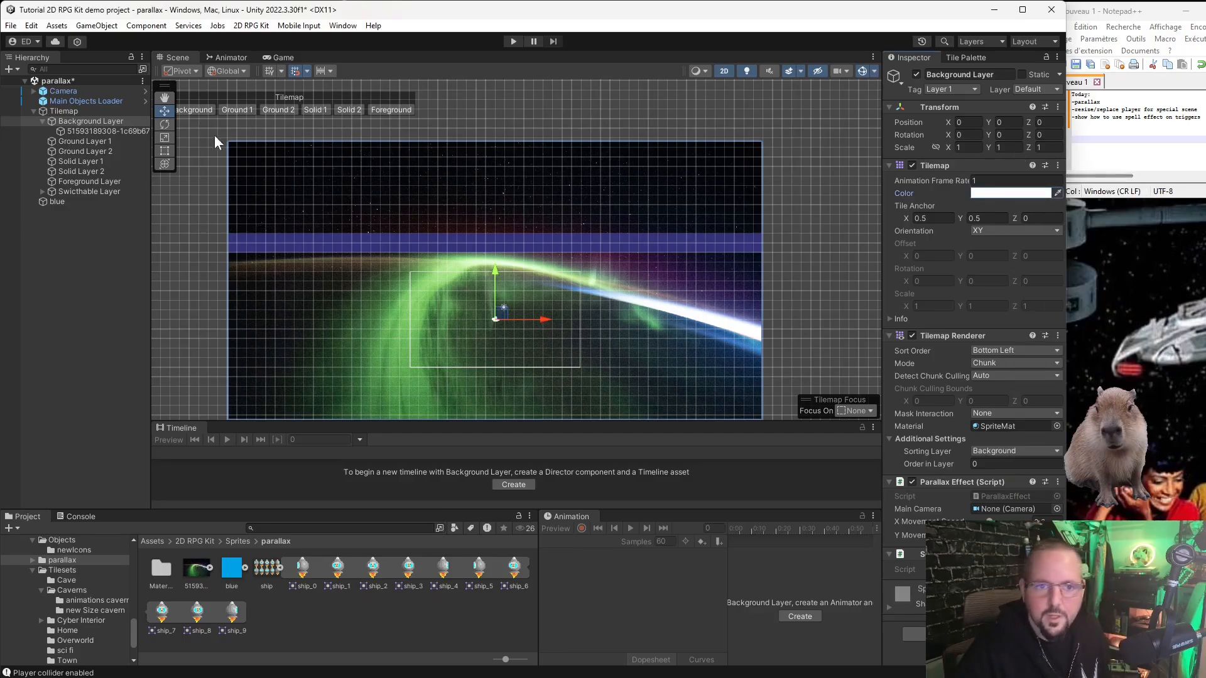
Lower the alpha of Ground Layer 1's Tilemap color to make the blue strip almost transparent.
{"action": "left_click", "coordinate": [85, 141]}
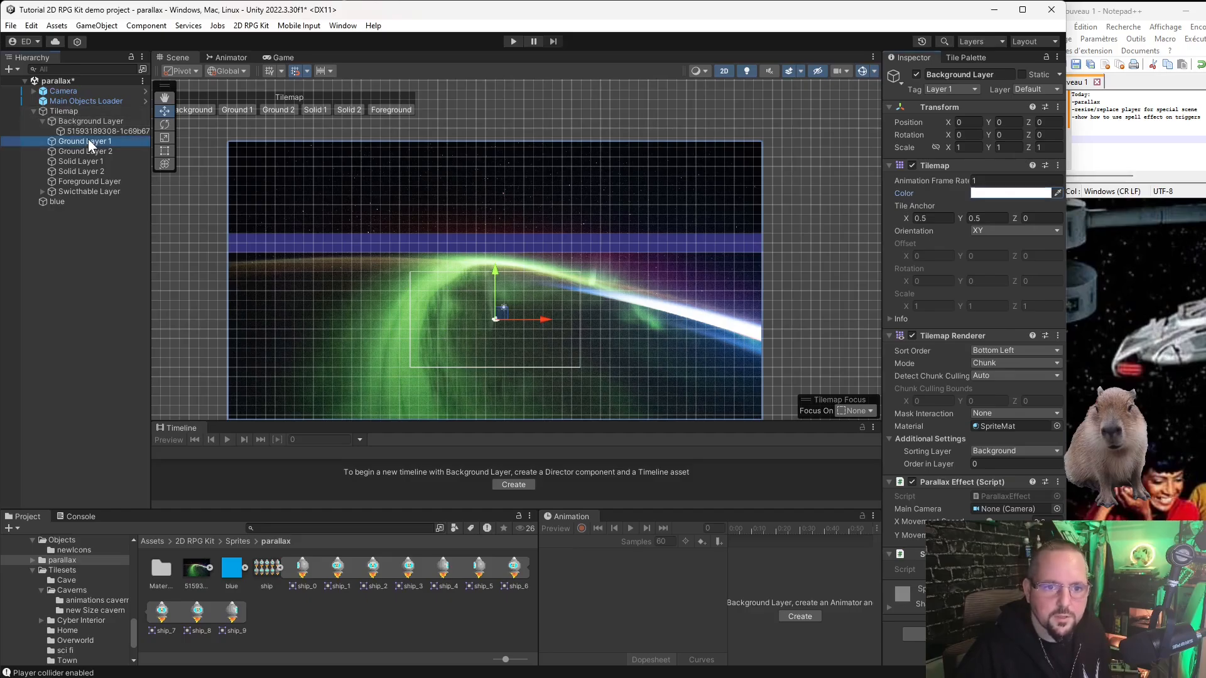
{"action": "left_click", "coordinate": [1011, 193]}
{"action": "left_click_drag", "start_coordinate": [1099, 439], "coordinate": [1026, 443]}
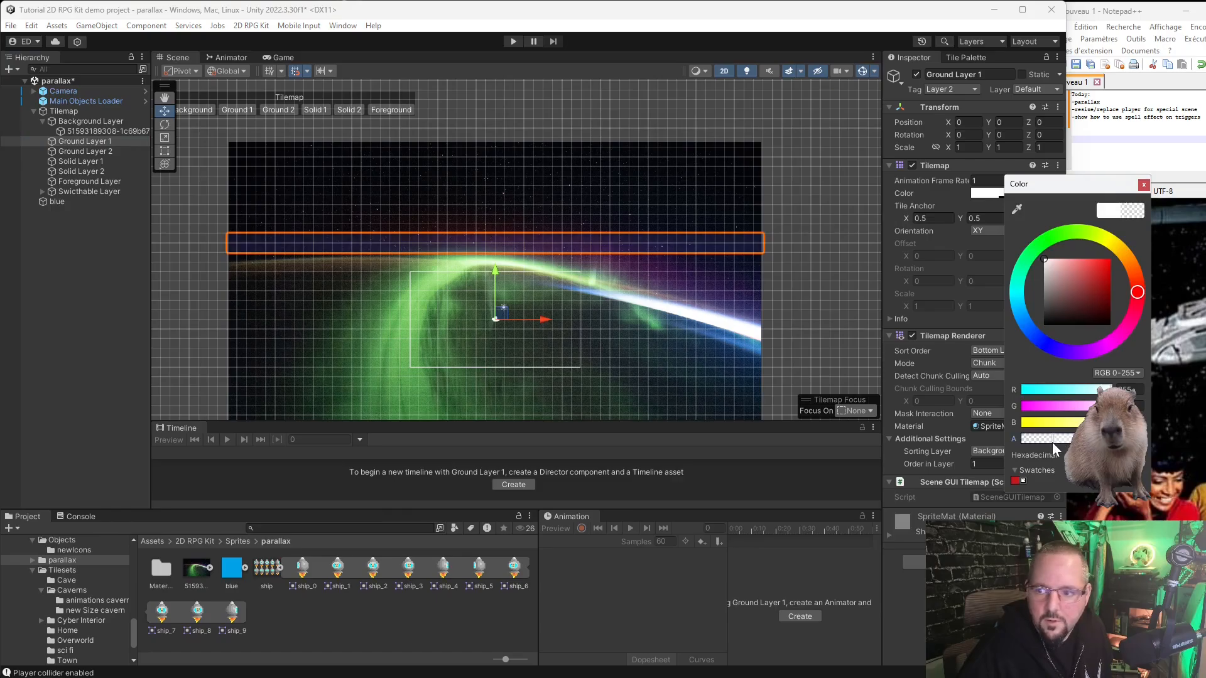
Play-test the parallax scene by walking the character back and forth along the blue strip, and stop the play mode.
{"action": "left_click", "coordinate": [1144, 185]}
{"action": "left_click", "coordinate": [513, 39]}
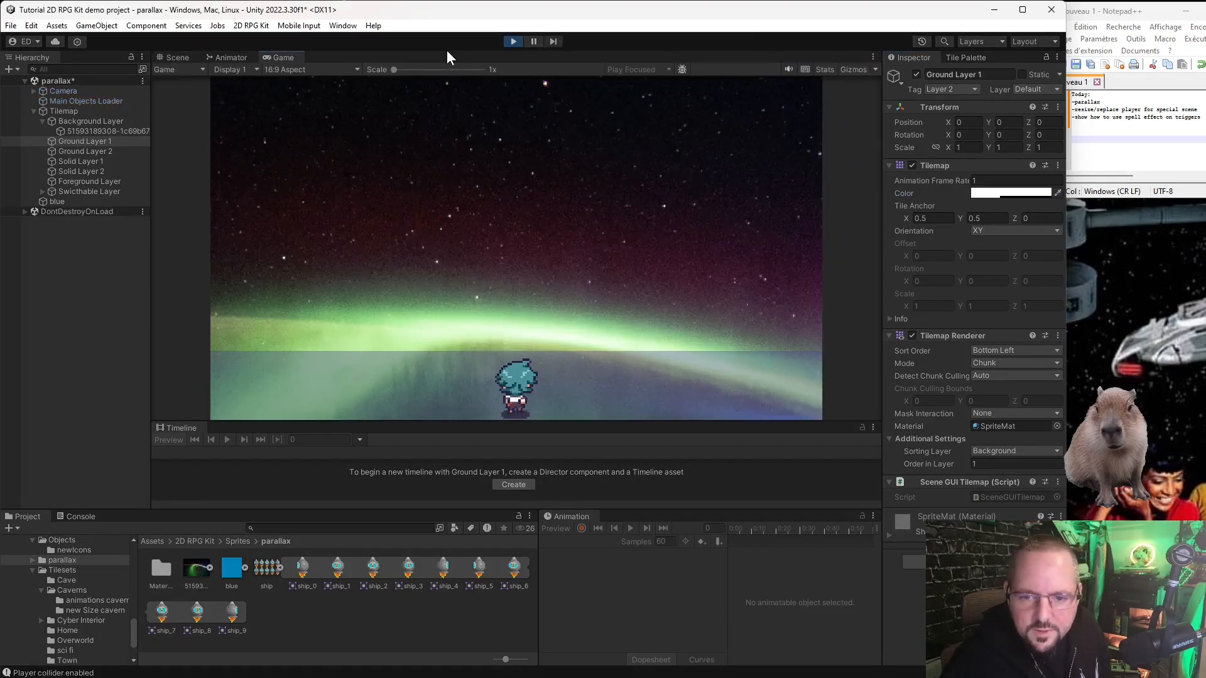
{"action": "key", "text": "Right"}
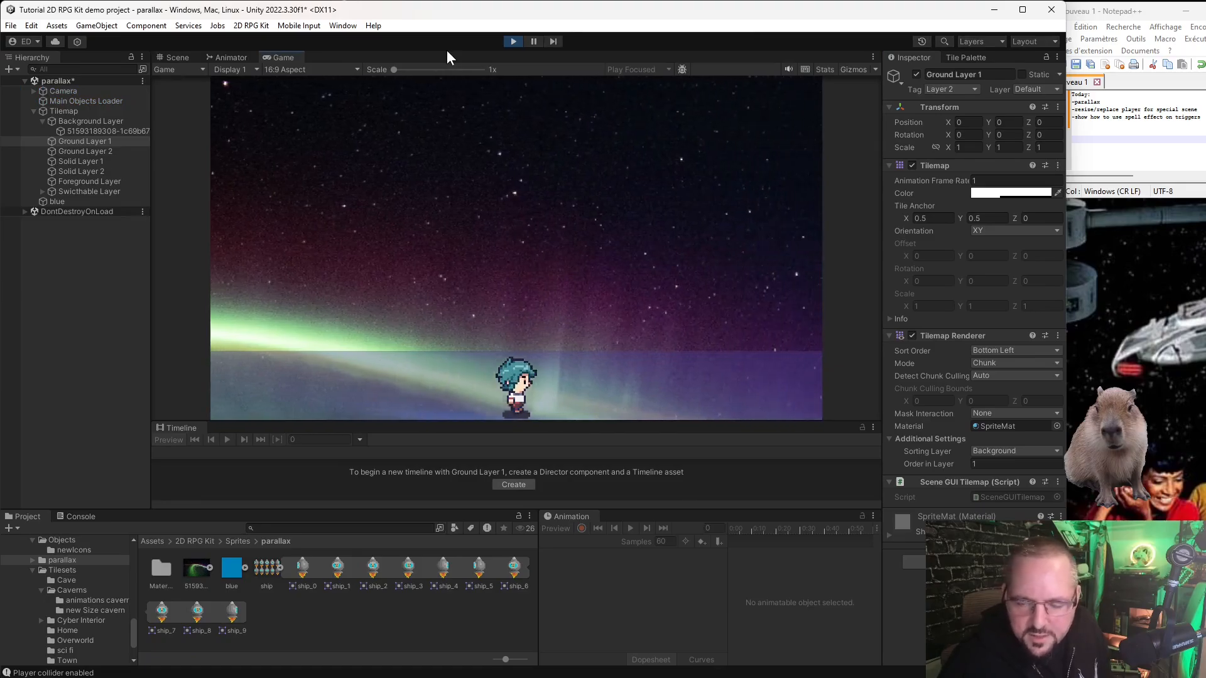
{"action": "key", "text": "Right"}
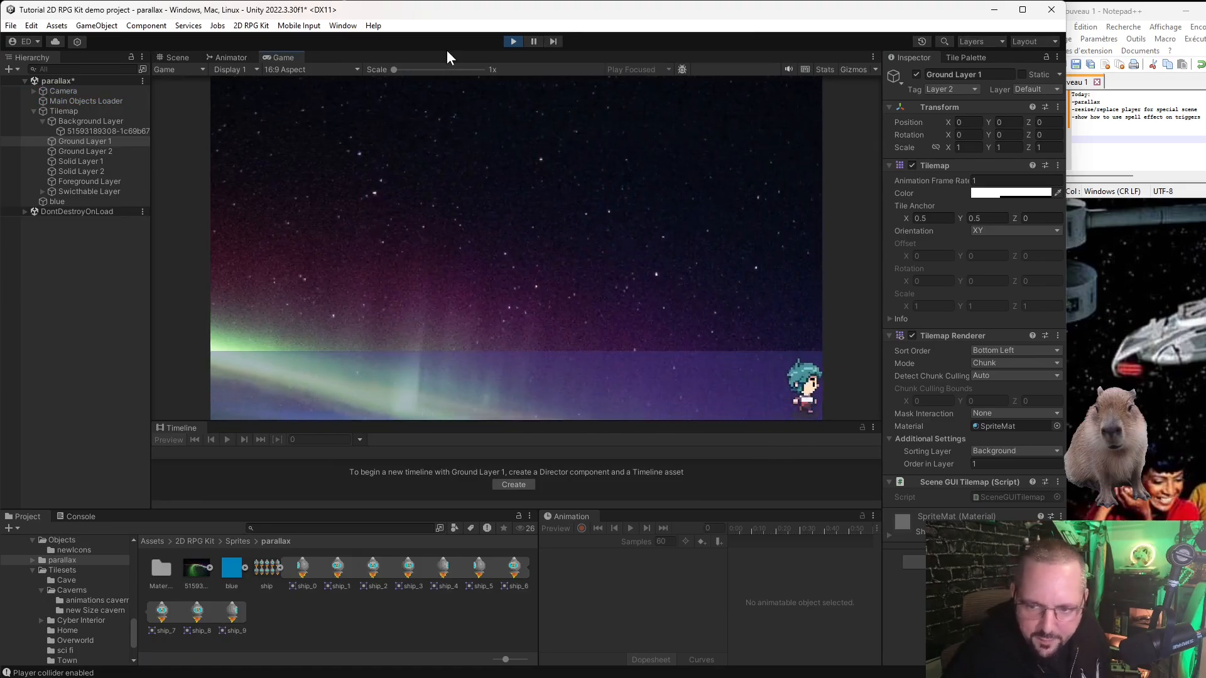
{"action": "key", "text": "Up"}
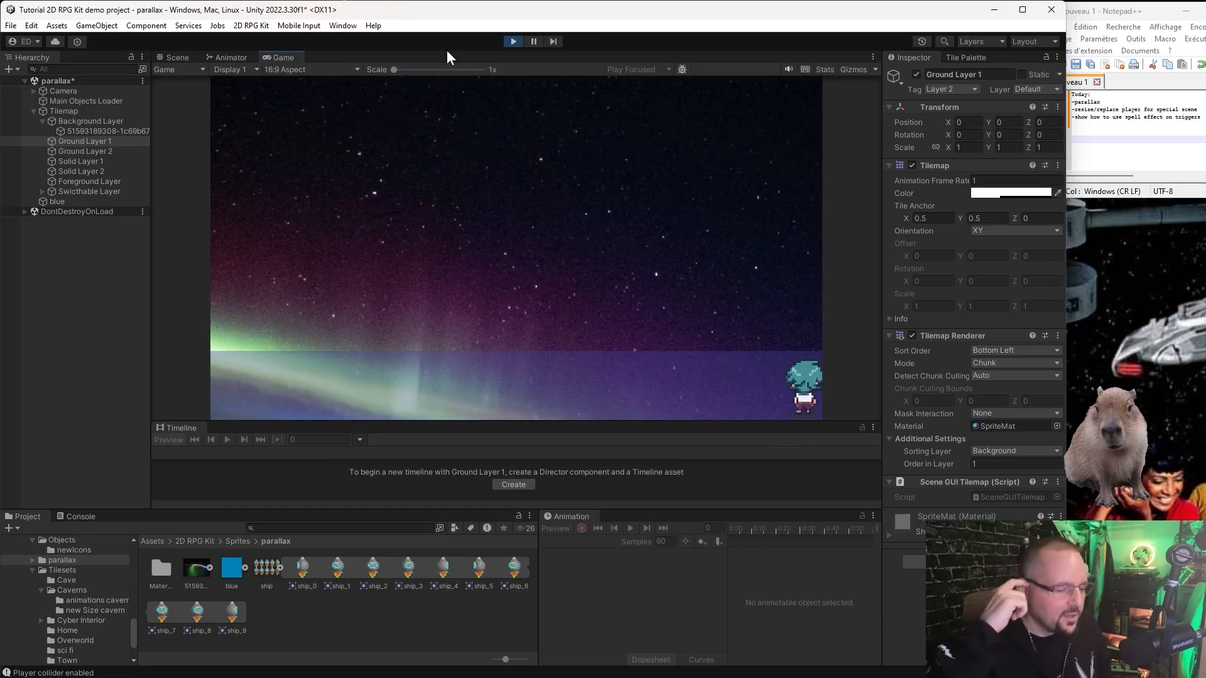
{"action": "key", "text": "Left"}
{"action": "key", "text": "Left"}
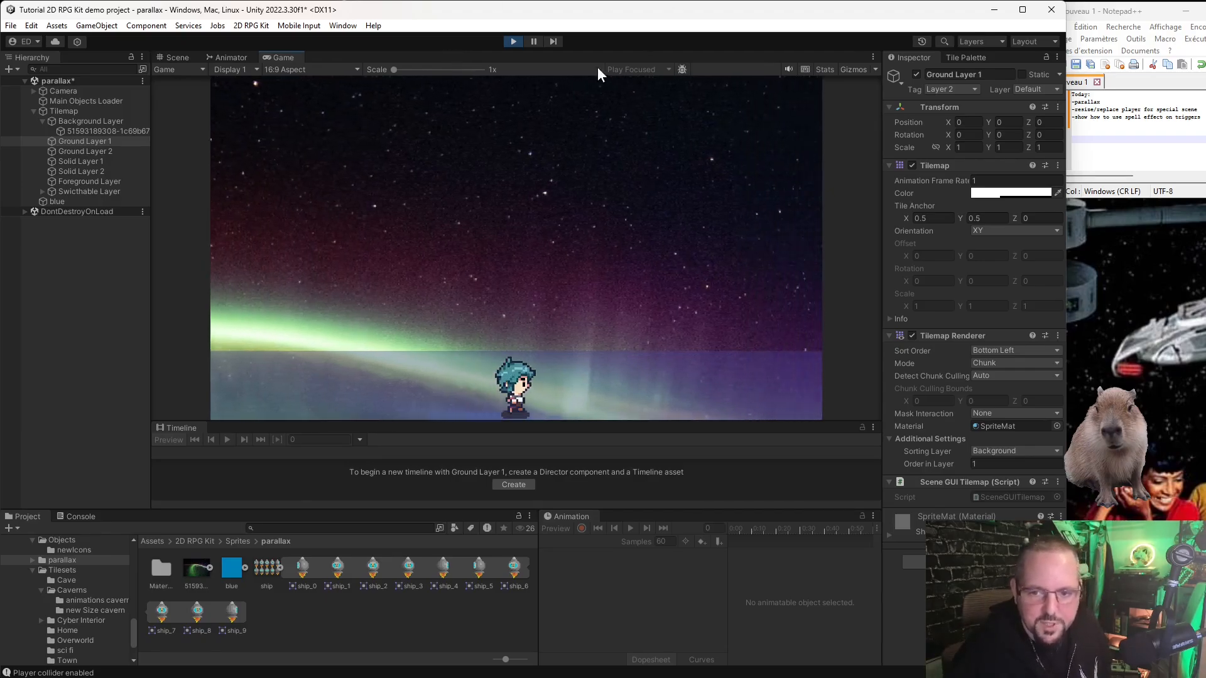
{"action": "key", "text": "Right"}
{"action": "key", "text": "Left"}
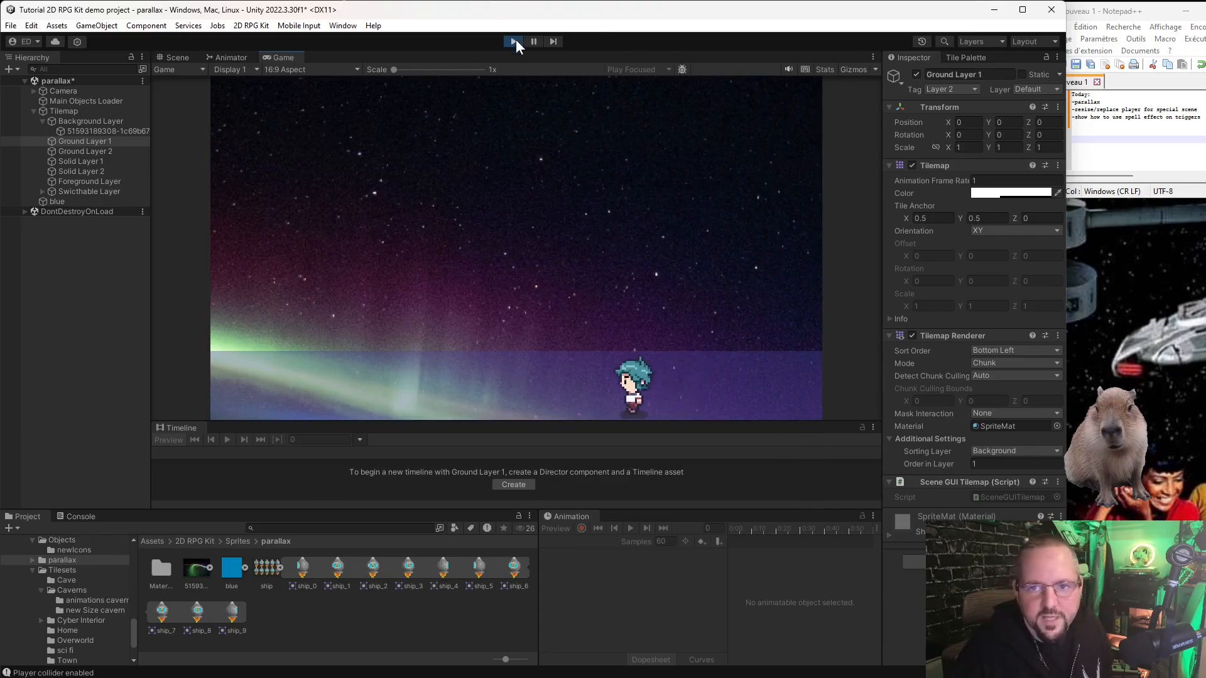
{"action": "left_click", "coordinate": [514, 41]}
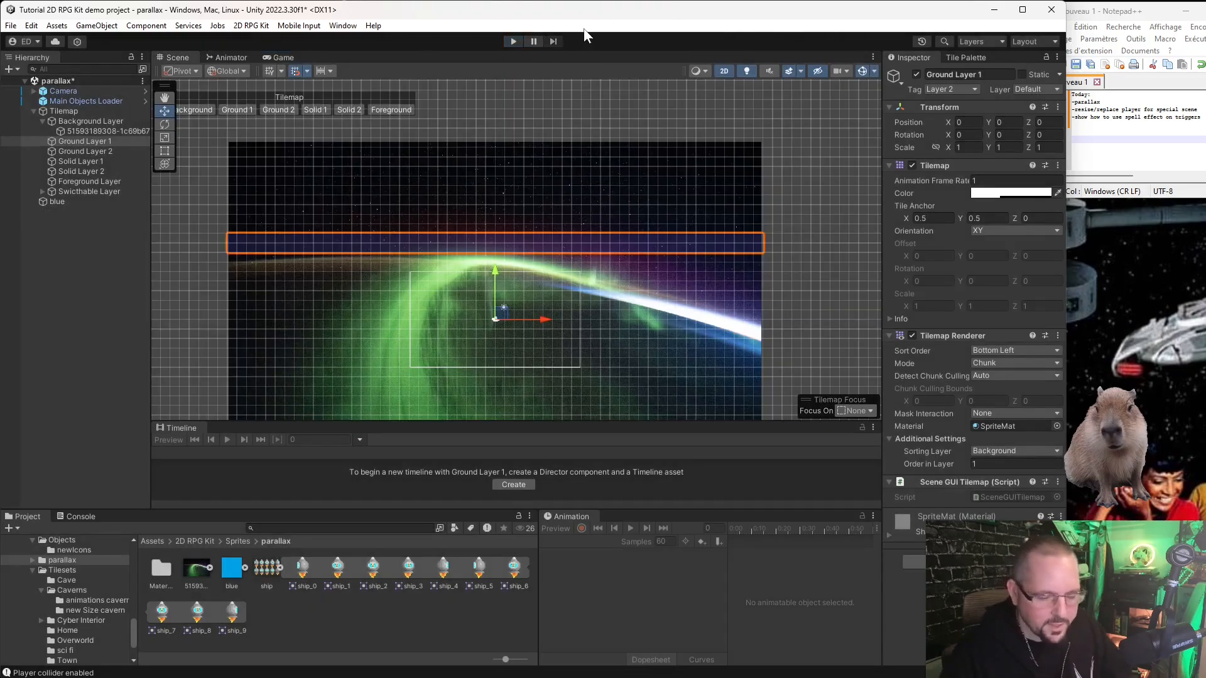
Extend Ground Layer 1's dark blue water tile fill up to the aurora image's upper edge and about four rows below the strip.
{"action": "scroll", "coordinate": [754, 112], "scroll_direction": "down", "scroll_amount": 2}
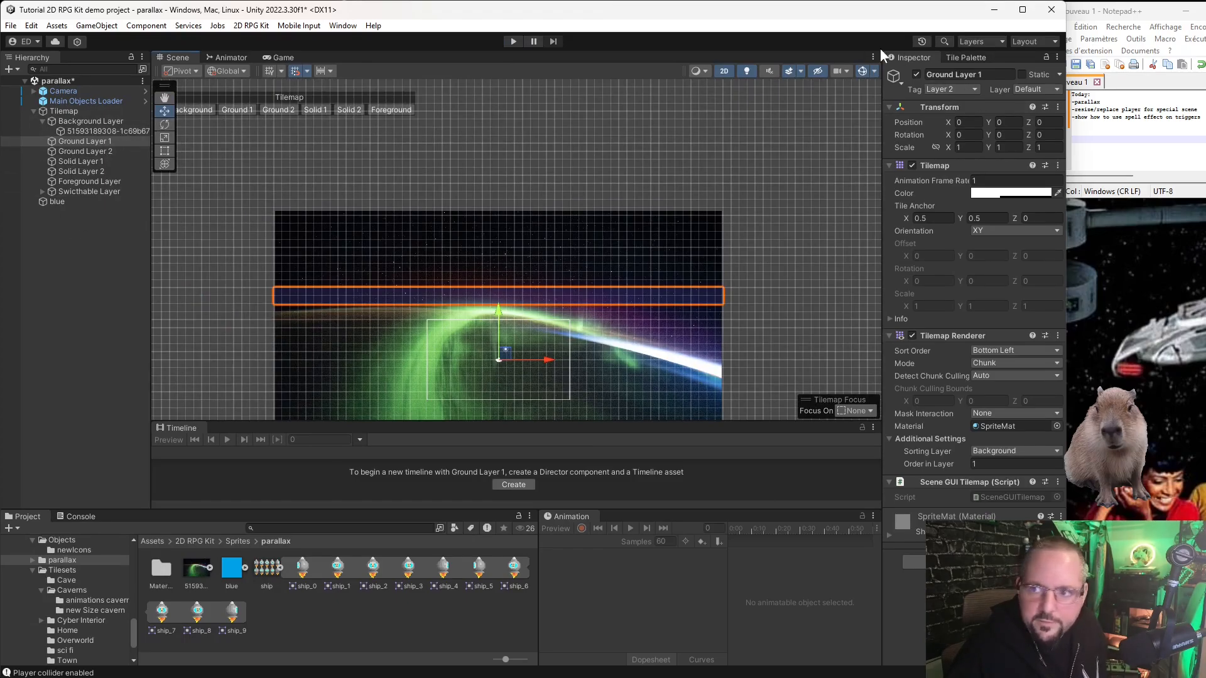
{"action": "left_click", "coordinate": [975, 56]}
{"action": "left_click", "coordinate": [915, 356]}
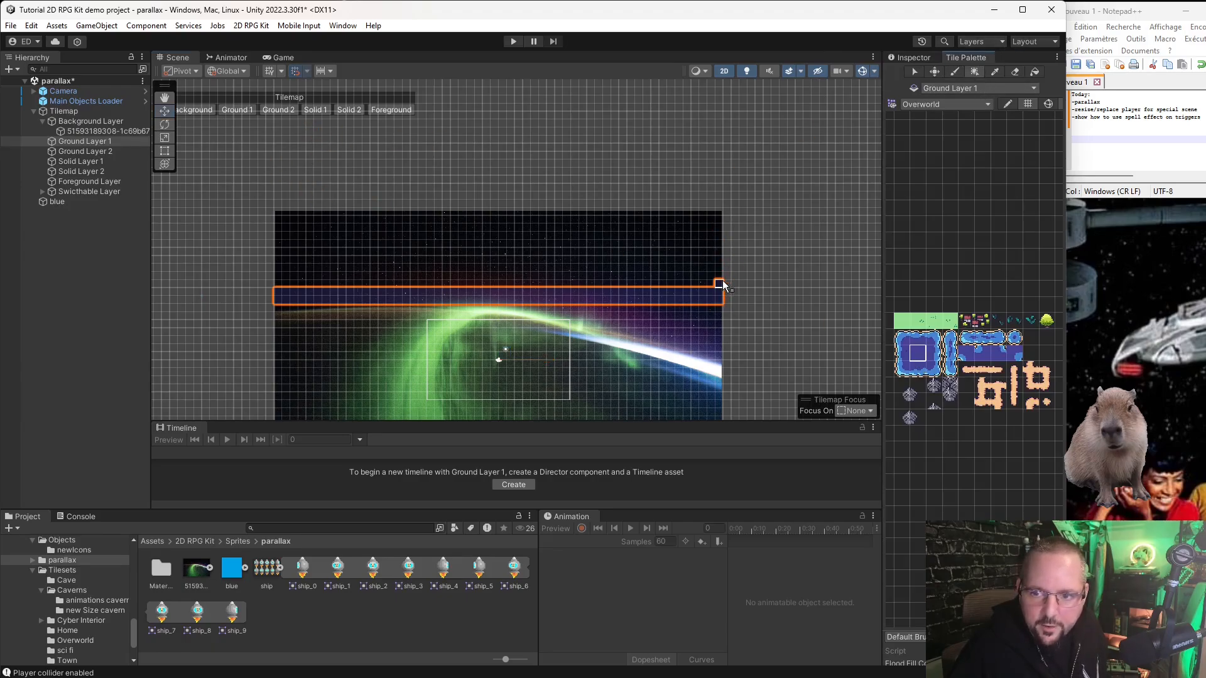
{"action": "mouse_move", "coordinate": [722, 283]}
{"action": "left_mouse_down"}
{"action": "mouse_move", "coordinate": [345, 246]}
{"action": "mouse_move", "coordinate": [281, 220]}
{"action": "left_mouse_up"}
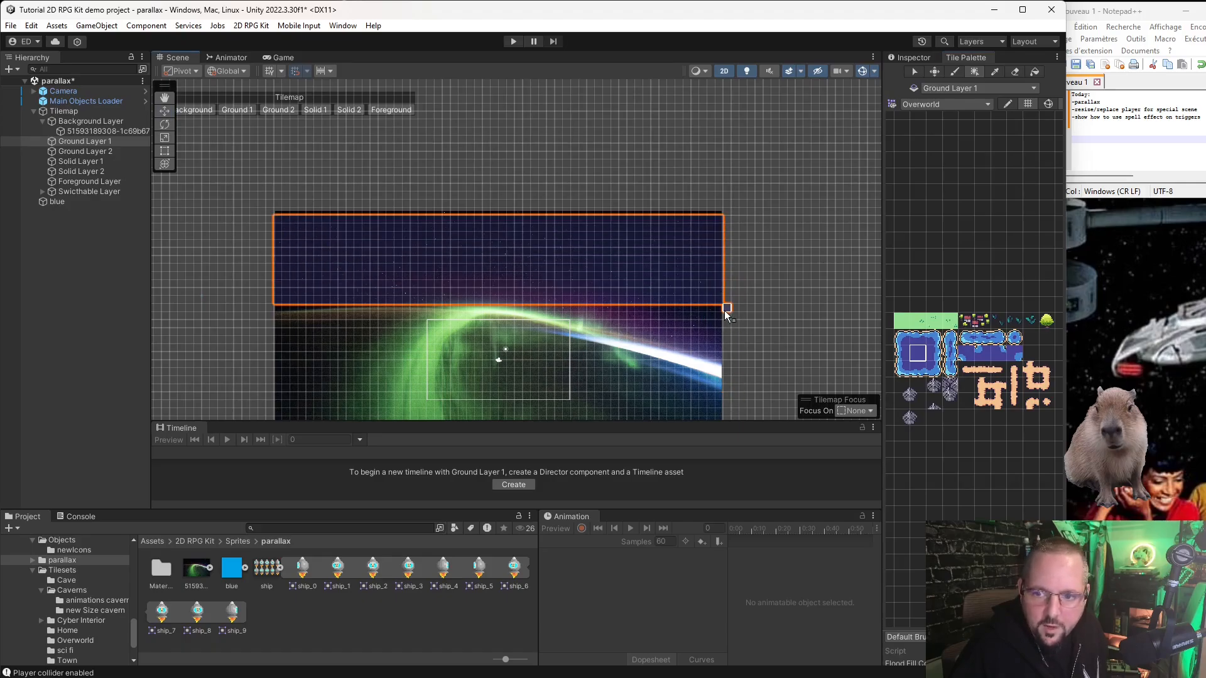
{"action": "mouse_move", "coordinate": [722, 311]}
{"action": "left_mouse_down"}
{"action": "mouse_move", "coordinate": [336, 364]}
{"action": "mouse_move", "coordinate": [278, 349]}
{"action": "left_mouse_up"}
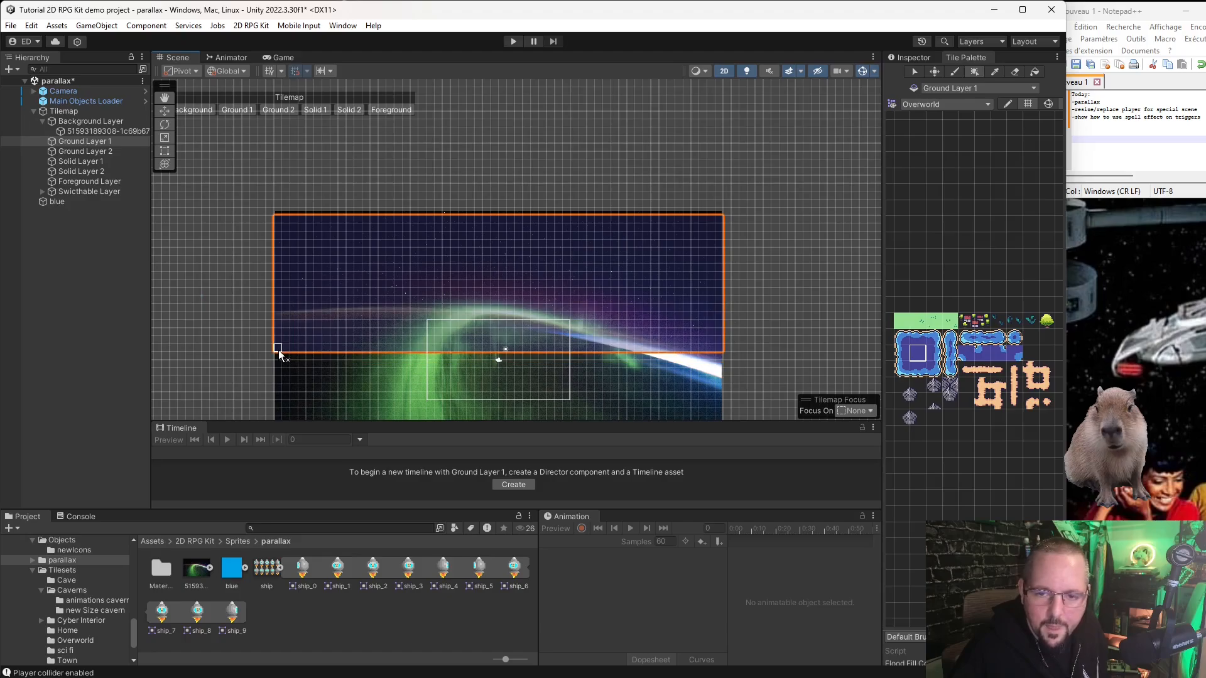
{"action": "left_click", "coordinate": [165, 112]}
{"action": "scroll", "coordinate": [481, 323], "scroll_direction": "up", "scroll_amount": 2}
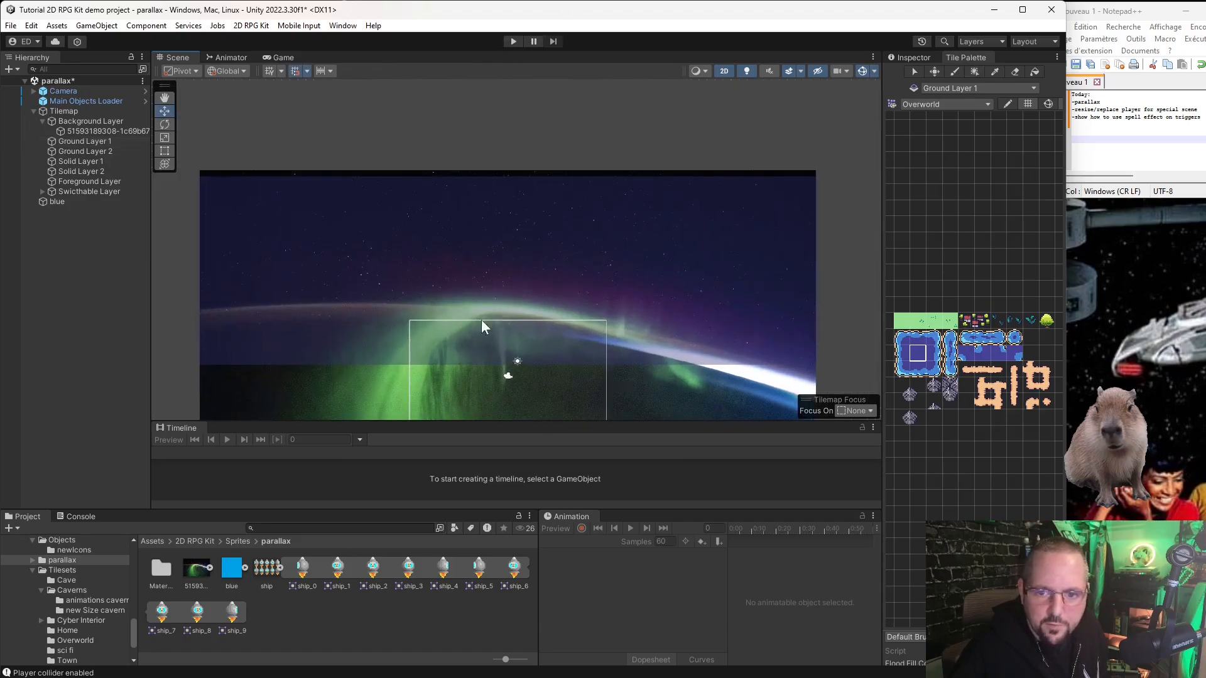
Play-test the enlarged walkable area by moving the character in all four directions over the aurora, and stop the play mode.
{"action": "left_click", "coordinate": [513, 41]}
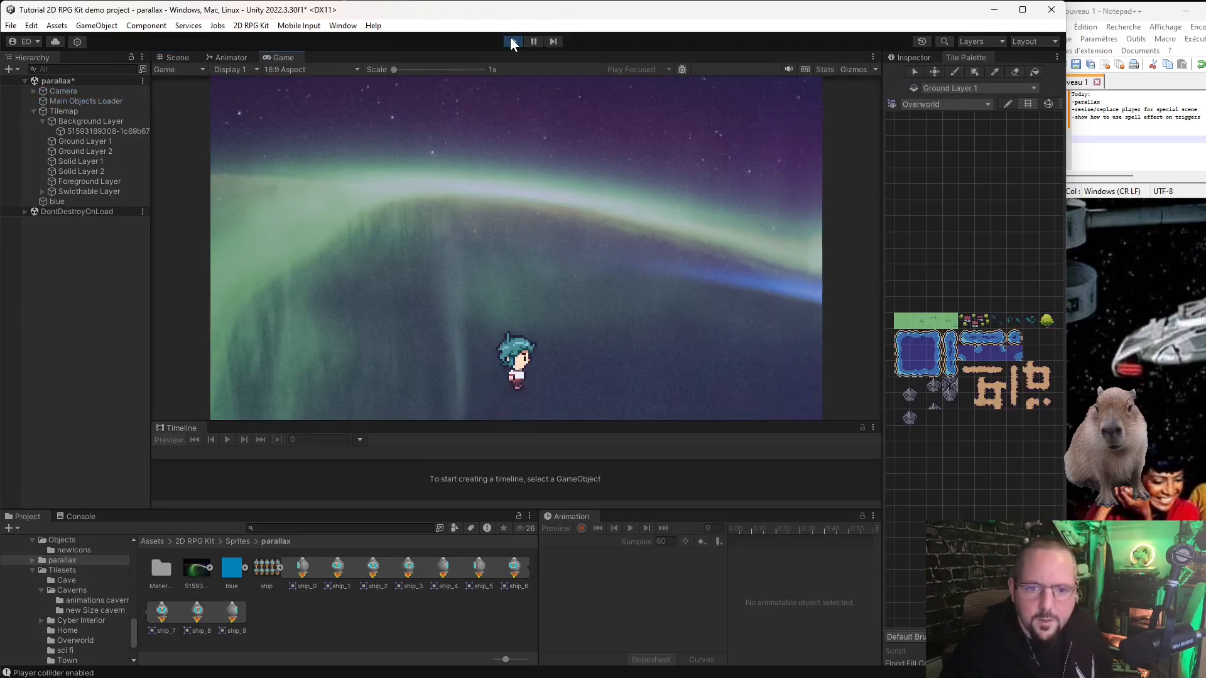
{"action": "key", "text": "Right"}
{"action": "key", "text": "Up"}
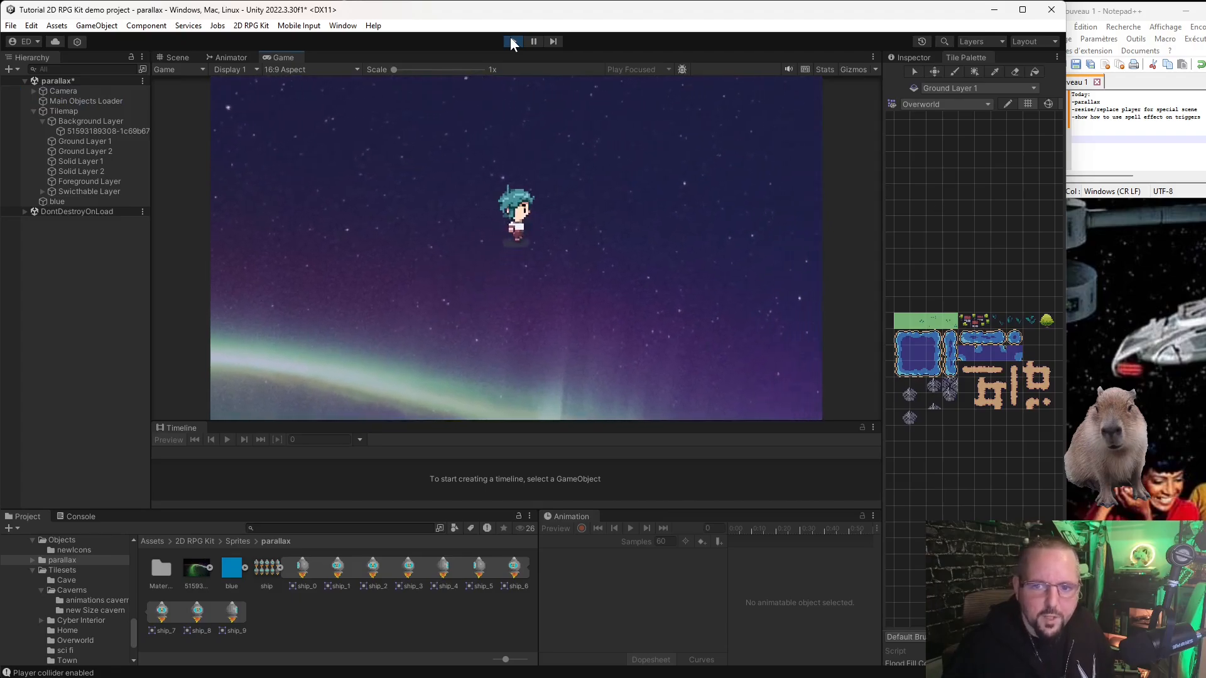
{"action": "key", "text": "Right"}
{"action": "key", "text": "Down"}
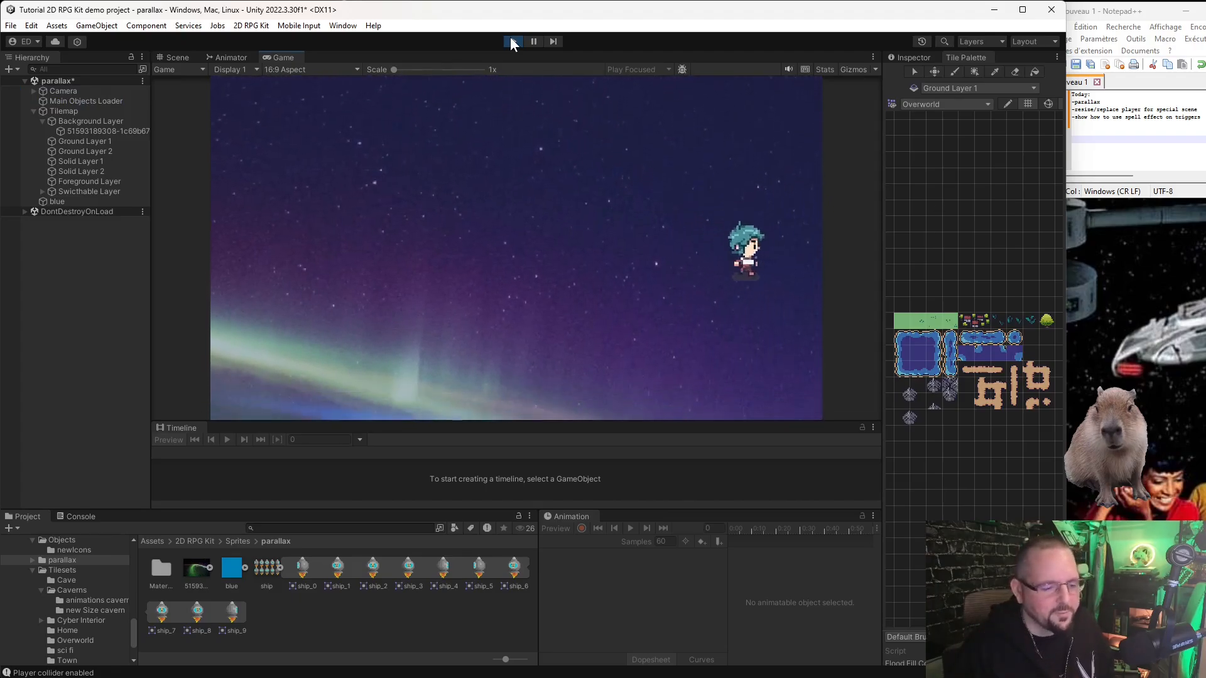
{"action": "key", "text": "Left"}
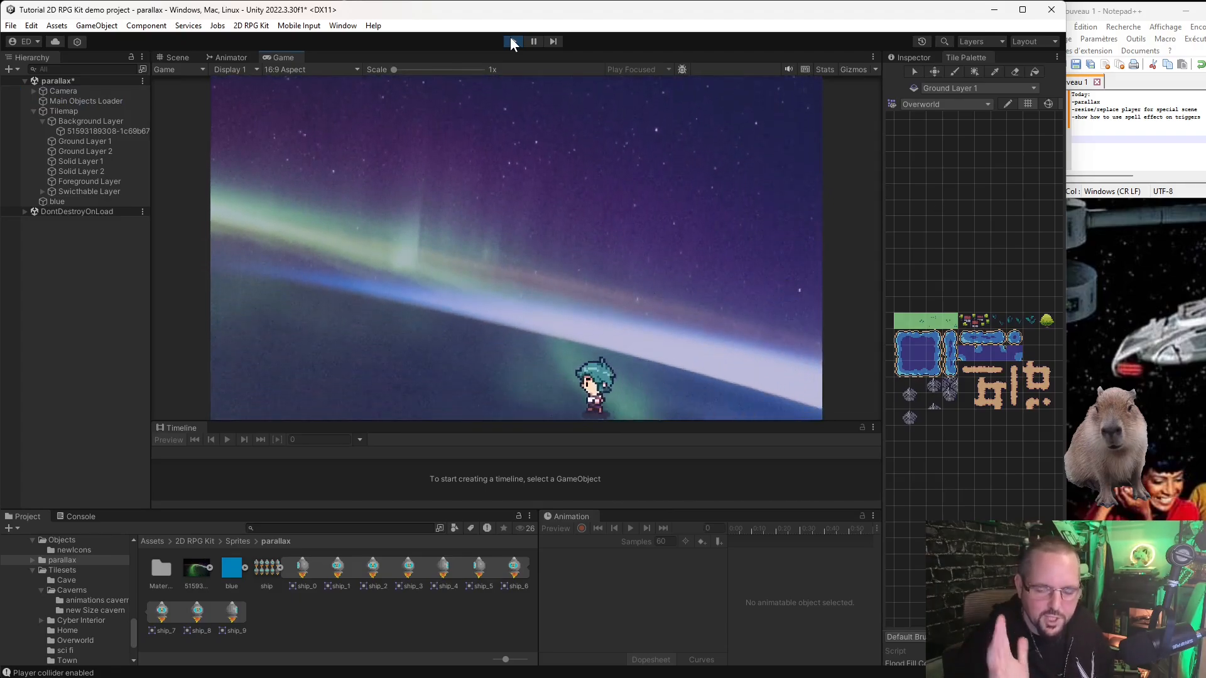
{"action": "key", "text": "Left"}
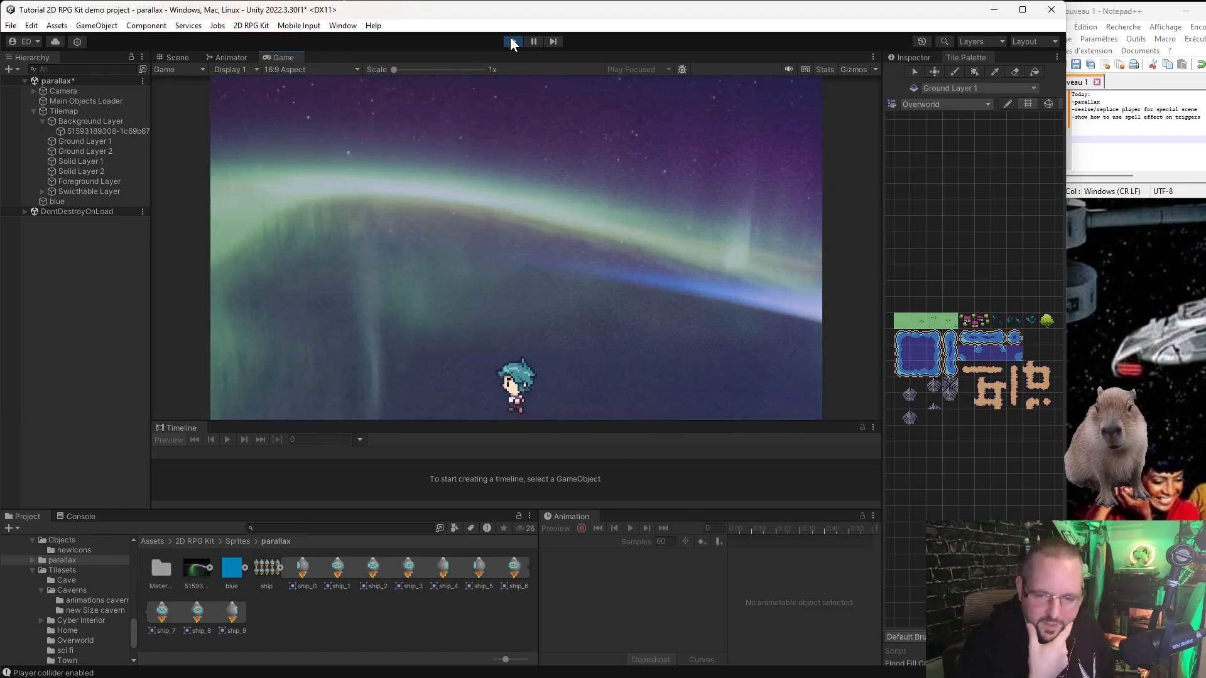
{"action": "key", "text": "Up"}
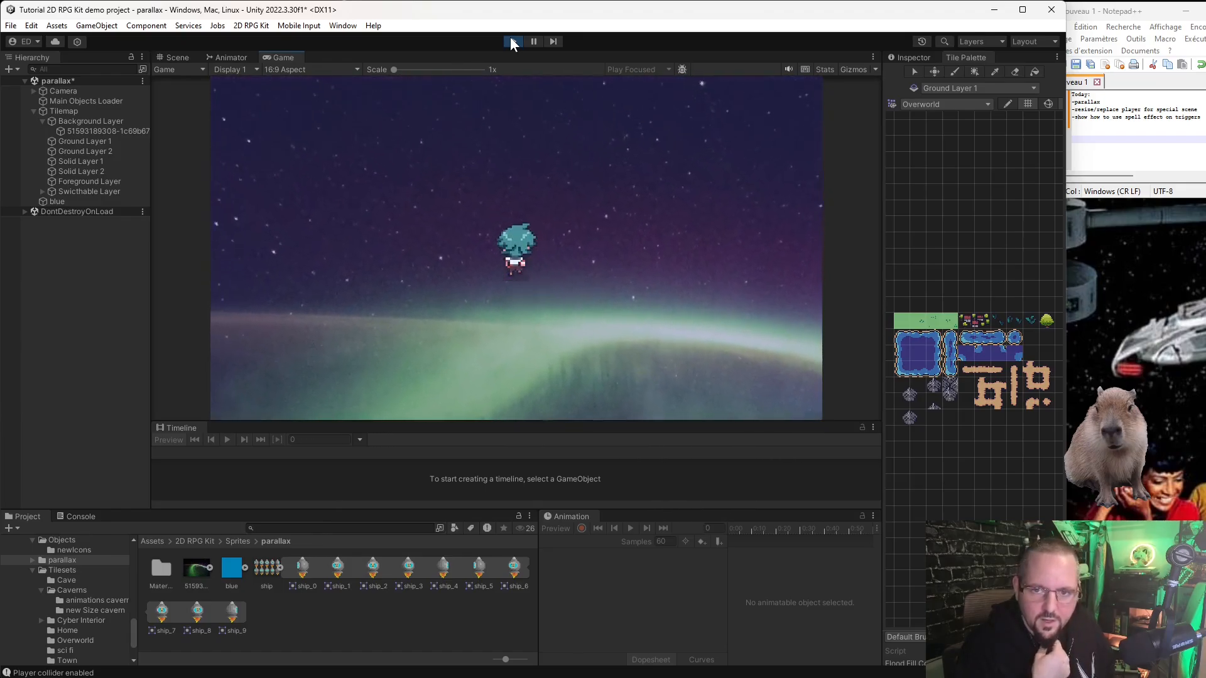
{"action": "key", "text": "Left"}
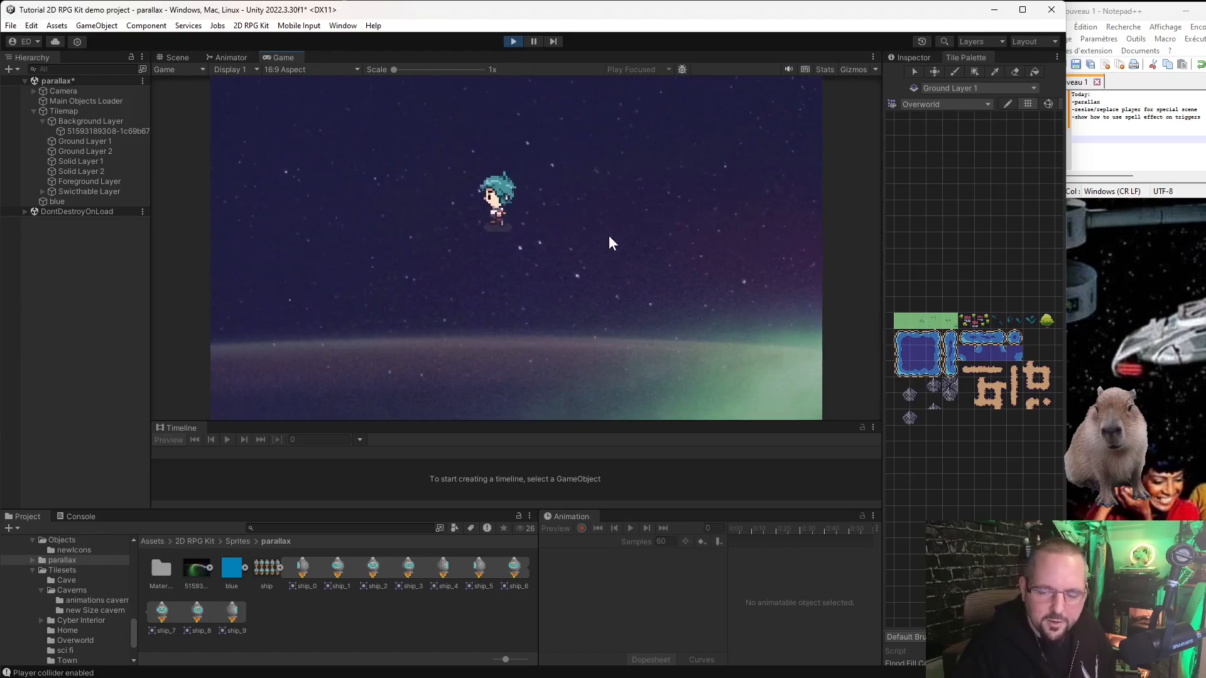
{"action": "key", "text": "Down"}
{"action": "key", "text": "Right"}
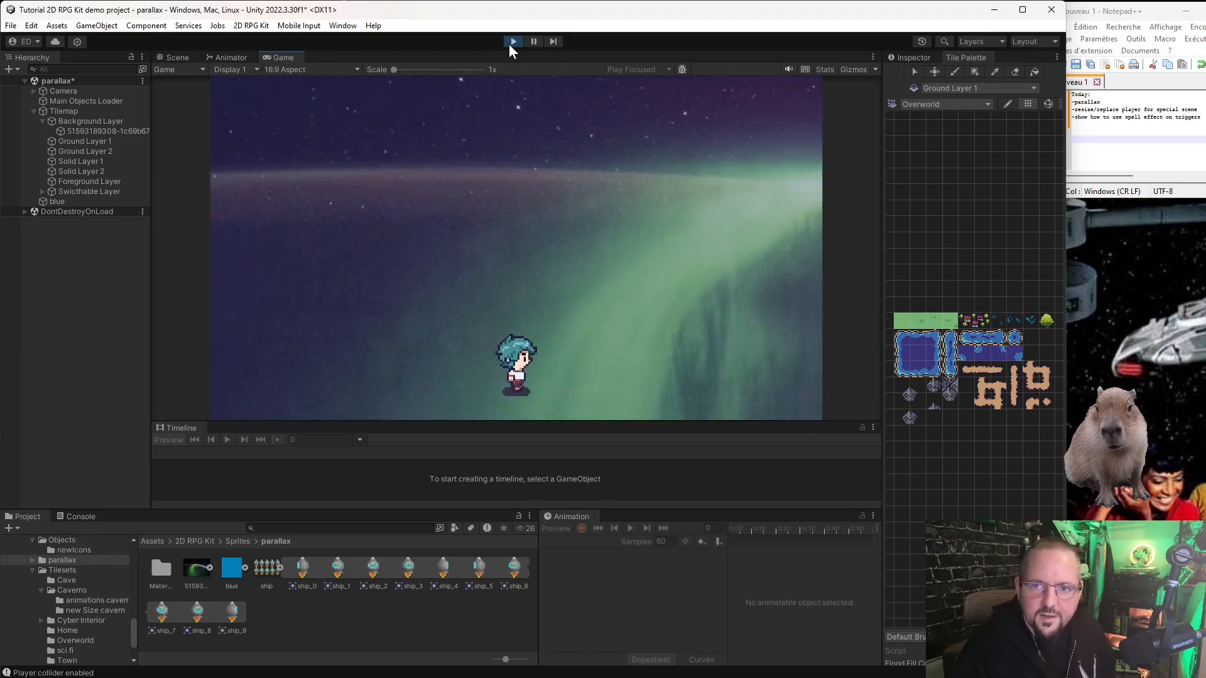
{"action": "left_click", "coordinate": [513, 41]}
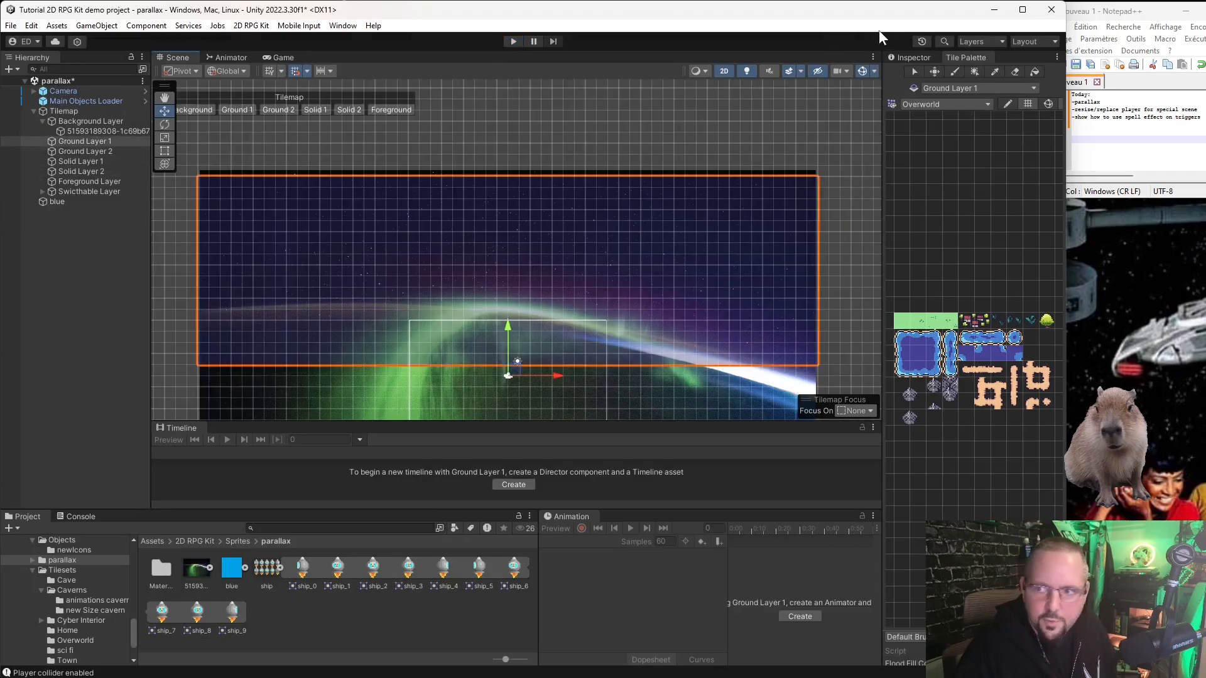
Lower the alpha of Ground Layer 1's Tilemap color to make the blue tiles fully transparent.
{"action": "left_click", "coordinate": [912, 58]}
{"action": "left_click", "coordinate": [1010, 193]}
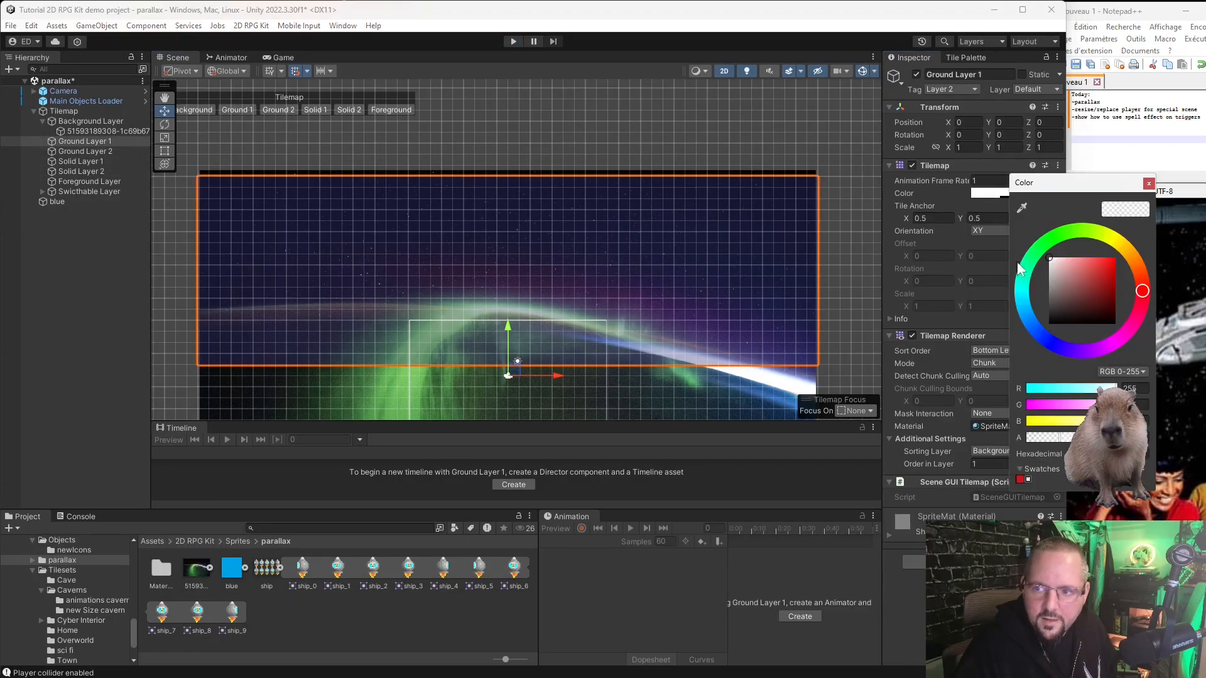
{"action": "left_click_drag", "start_coordinate": [1059, 440], "coordinate": [1025, 439]}
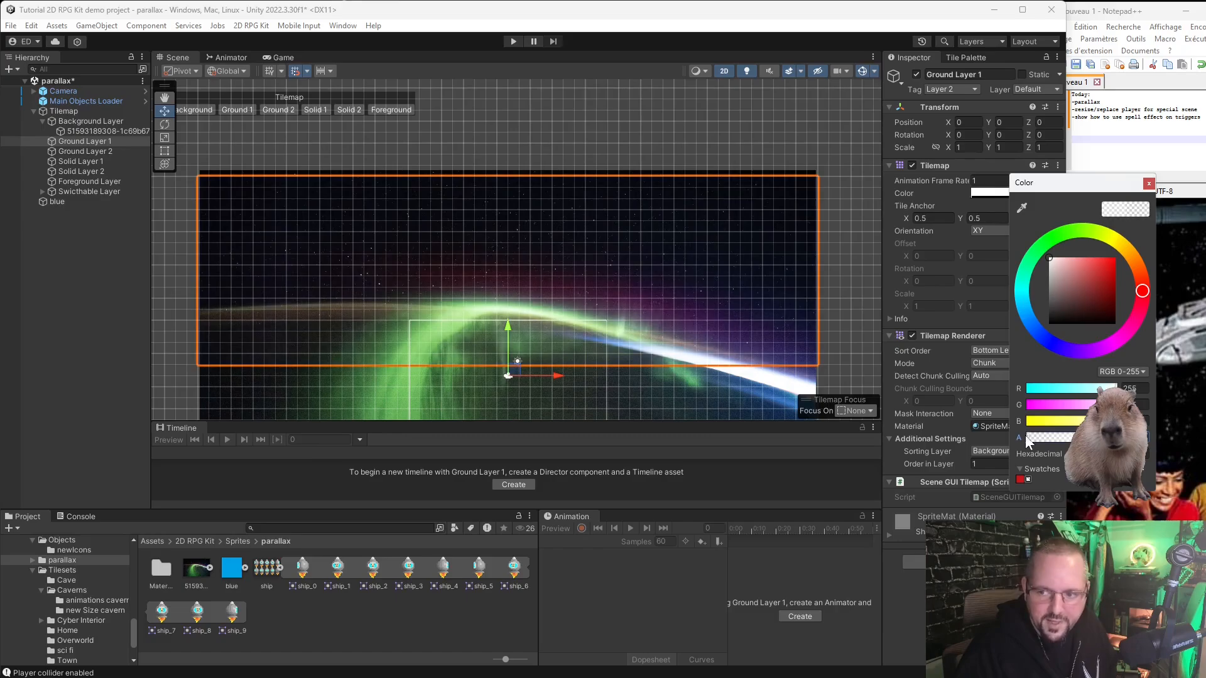
{"action": "left_click", "coordinate": [1150, 184]}
Box-fill the rest of the aurora image below the existing tiles with the plain dark blue water tile on Ground Layer 1.
{"action": "scroll", "coordinate": [433, 209], "scroll_direction": "down", "scroll_amount": 8}
{"action": "middle_click_drag", "start_coordinate": [557, 306], "coordinate": [532, 239]}
{"action": "scroll", "coordinate": [531, 238], "scroll_direction": "down", "scroll_amount": 2}
{"action": "scroll", "coordinate": [427, 283], "scroll_direction": "up", "scroll_amount": 2}
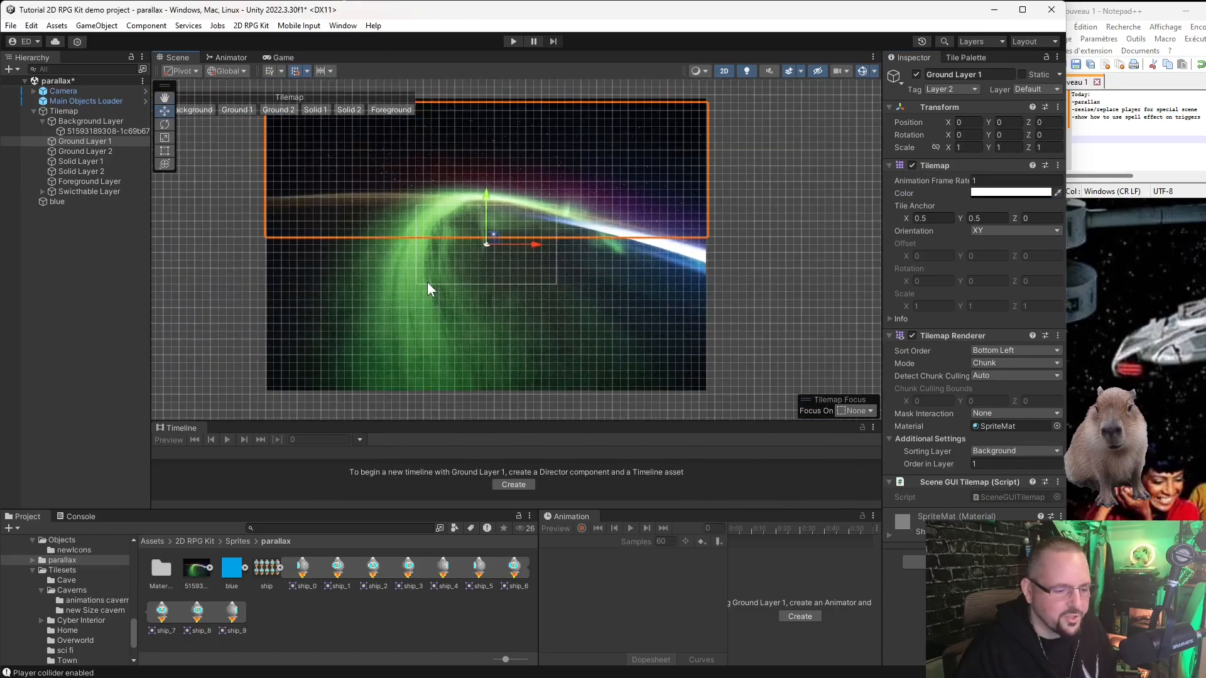
{"action": "scroll", "coordinate": [773, 179], "scroll_direction": "down", "scroll_amount": 1}
{"action": "left_click", "coordinate": [959, 56]}
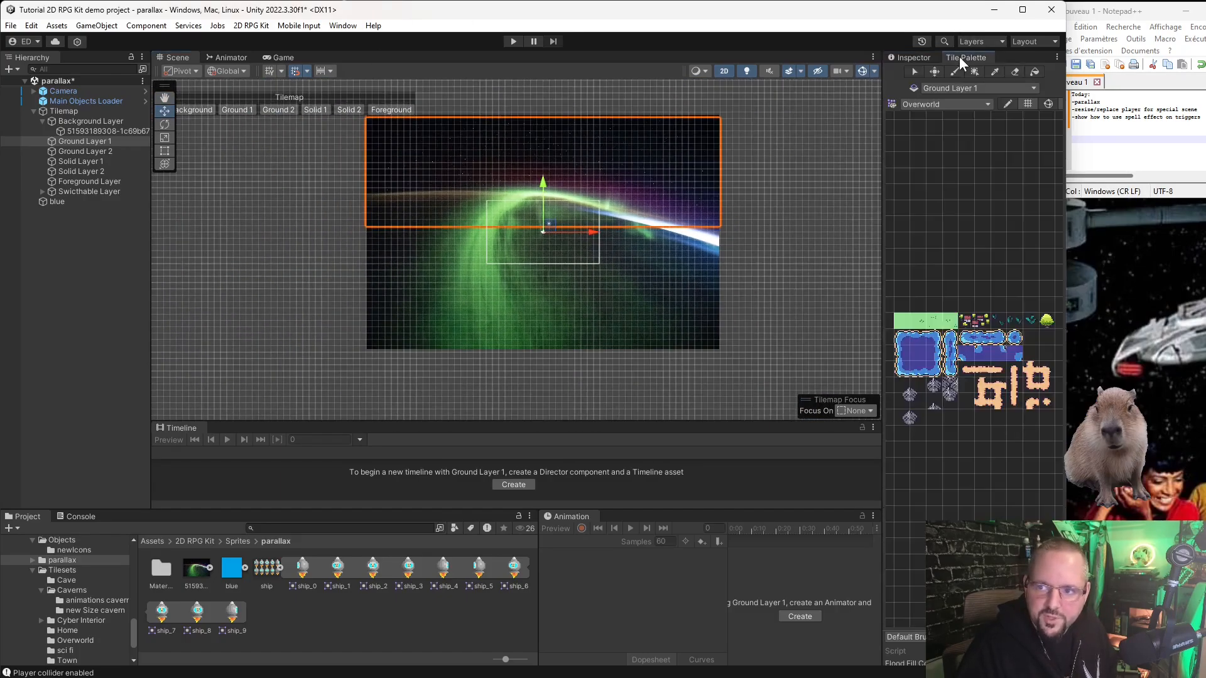
{"action": "left_click", "coordinate": [919, 354]}
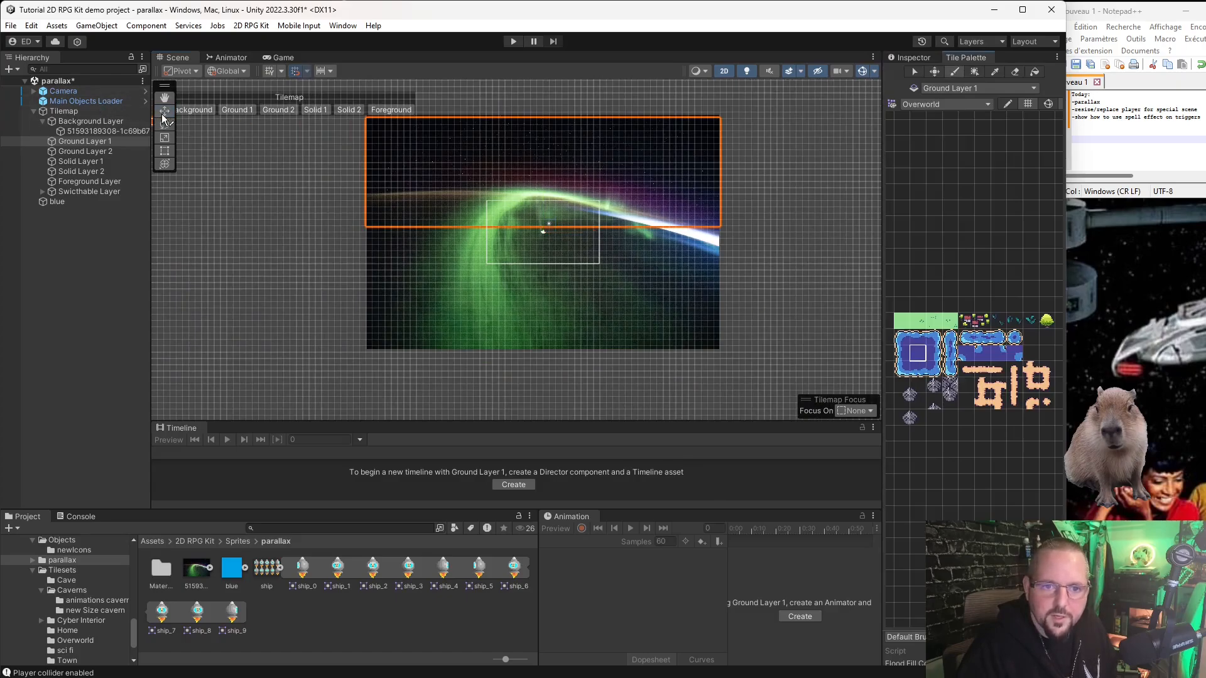
{"action": "mouse_move", "coordinate": [381, 230]}
{"action": "left_mouse_down"}
{"action": "mouse_move", "coordinate": [409, 258]}
{"action": "mouse_move", "coordinate": [685, 376]}
{"action": "left_mouse_up"}
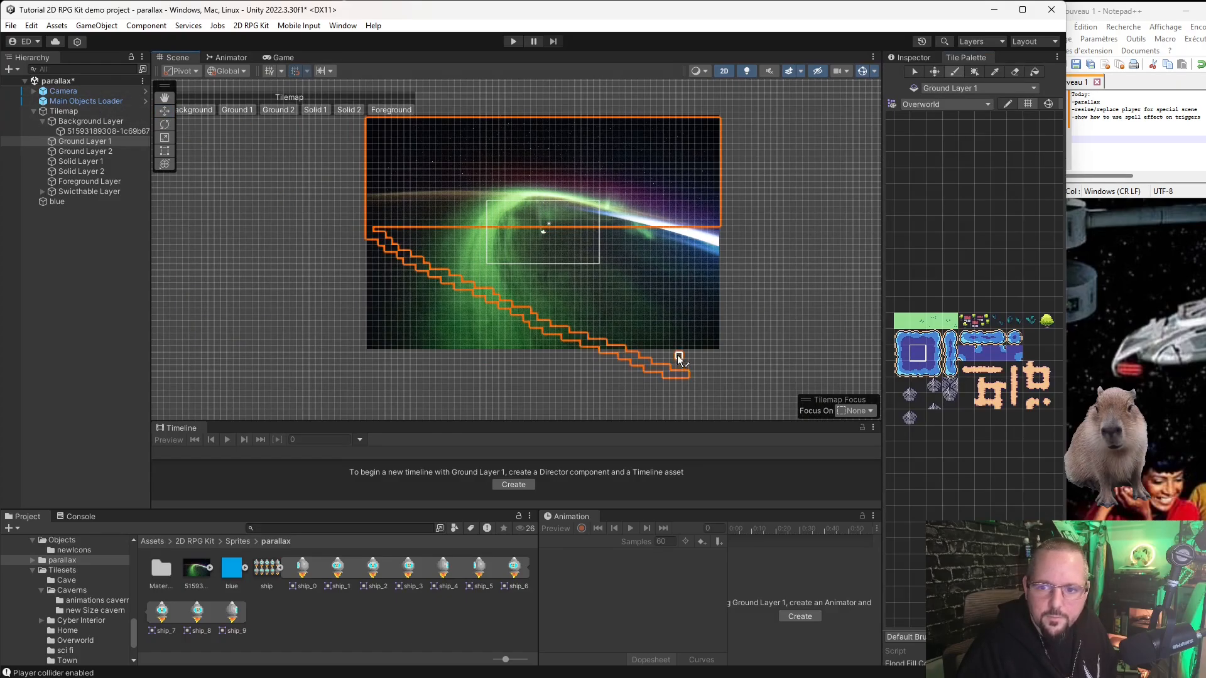
{"action": "key", "text": "ctrl+z"}
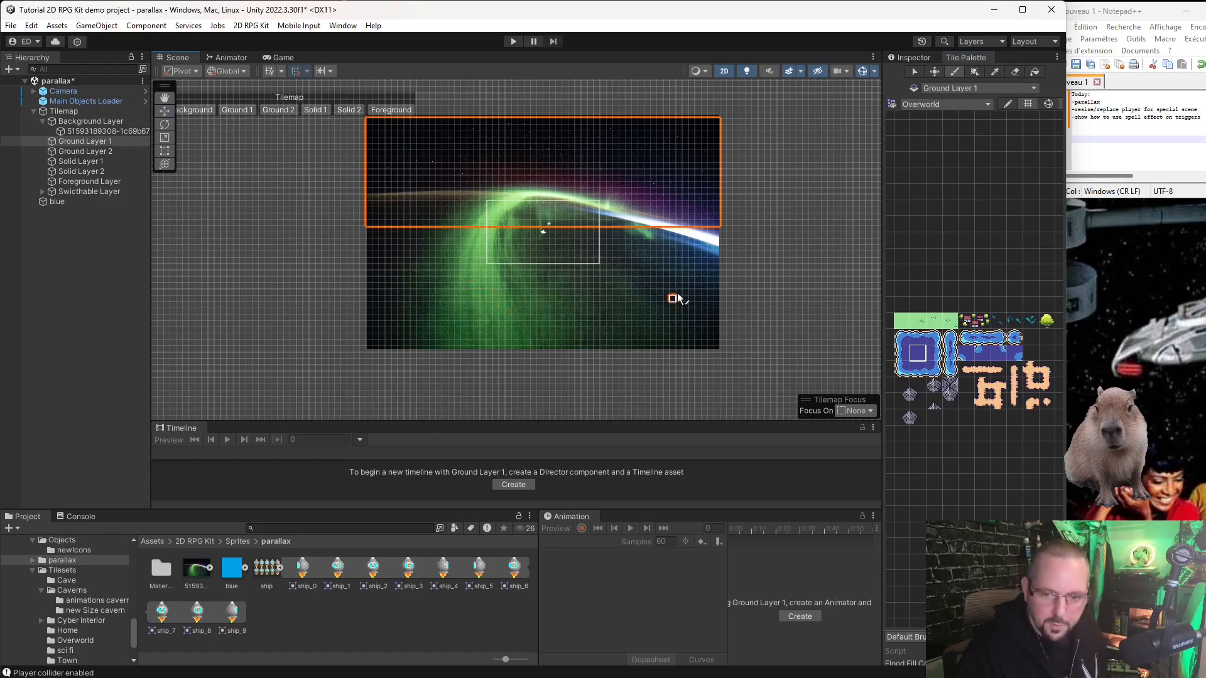
{"action": "left_click", "coordinate": [976, 71]}
{"action": "left_click_drag", "start_coordinate": [369, 235], "coordinate": [718, 349]}
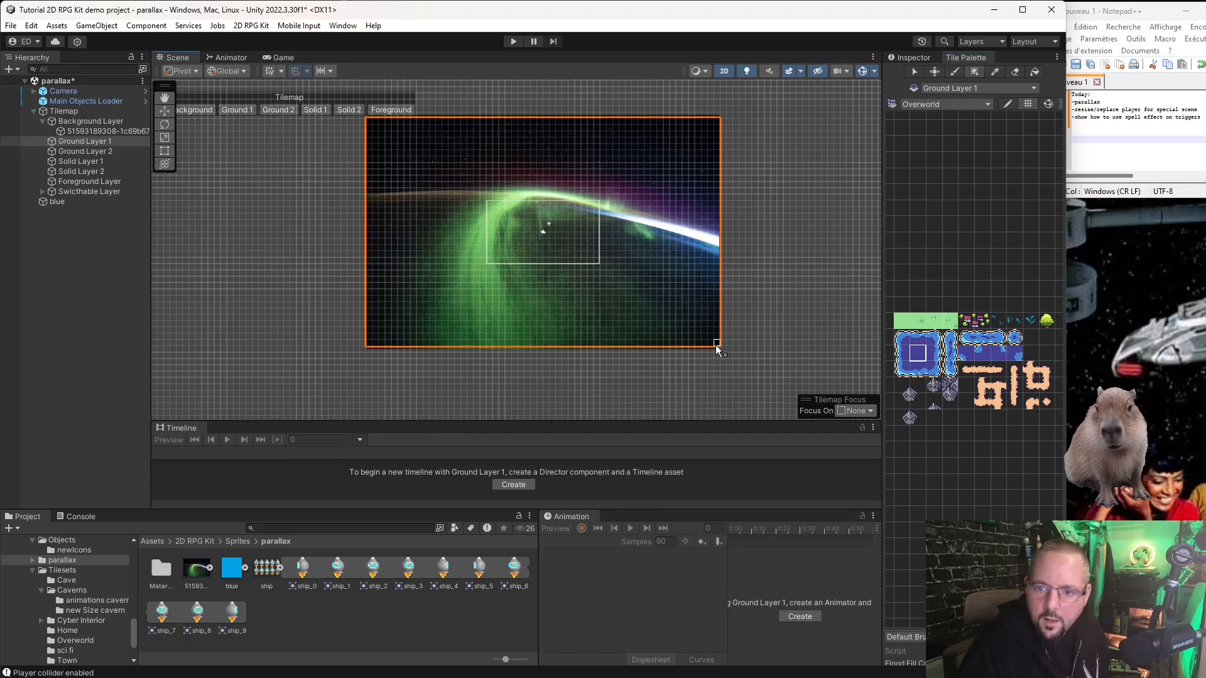
{"action": "left_click", "coordinate": [165, 110]}
{"action": "left_click", "coordinate": [55, 261]}
{"action": "scroll", "coordinate": [459, 152], "scroll_direction": "up", "scroll_amount": 2}
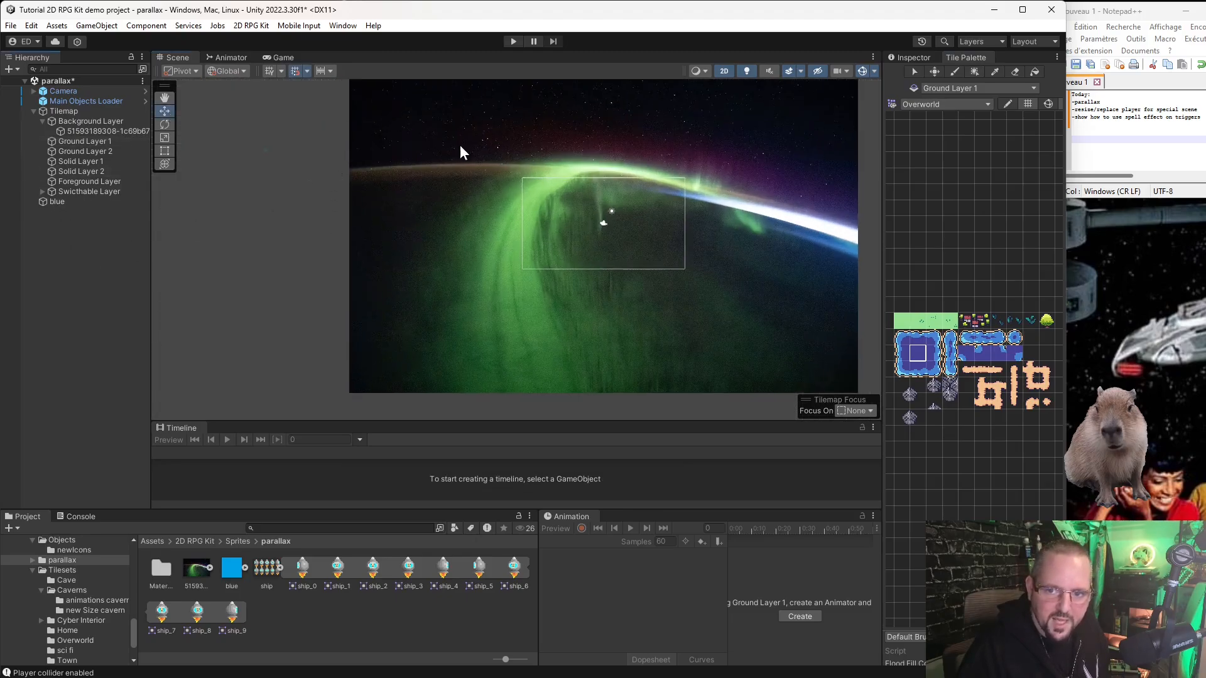
{"action": "scroll", "coordinate": [642, 182], "scroll_direction": "down", "scroll_amount": 2}
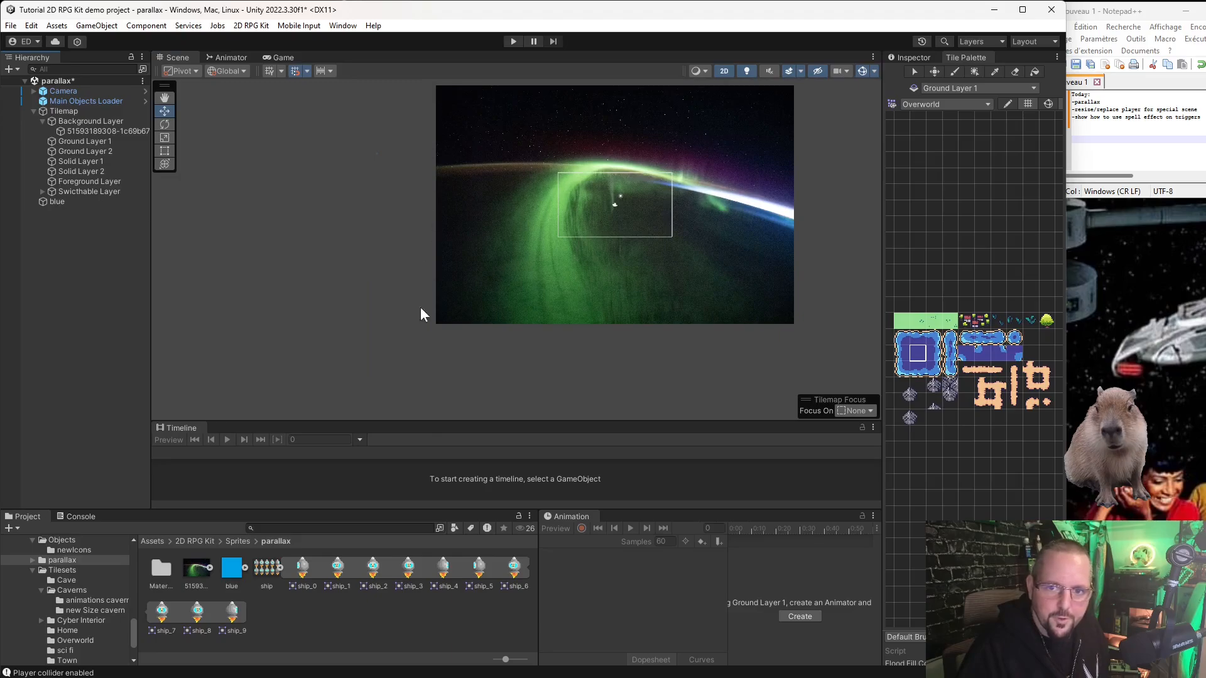
{"action": "left_click", "coordinate": [96, 128]}
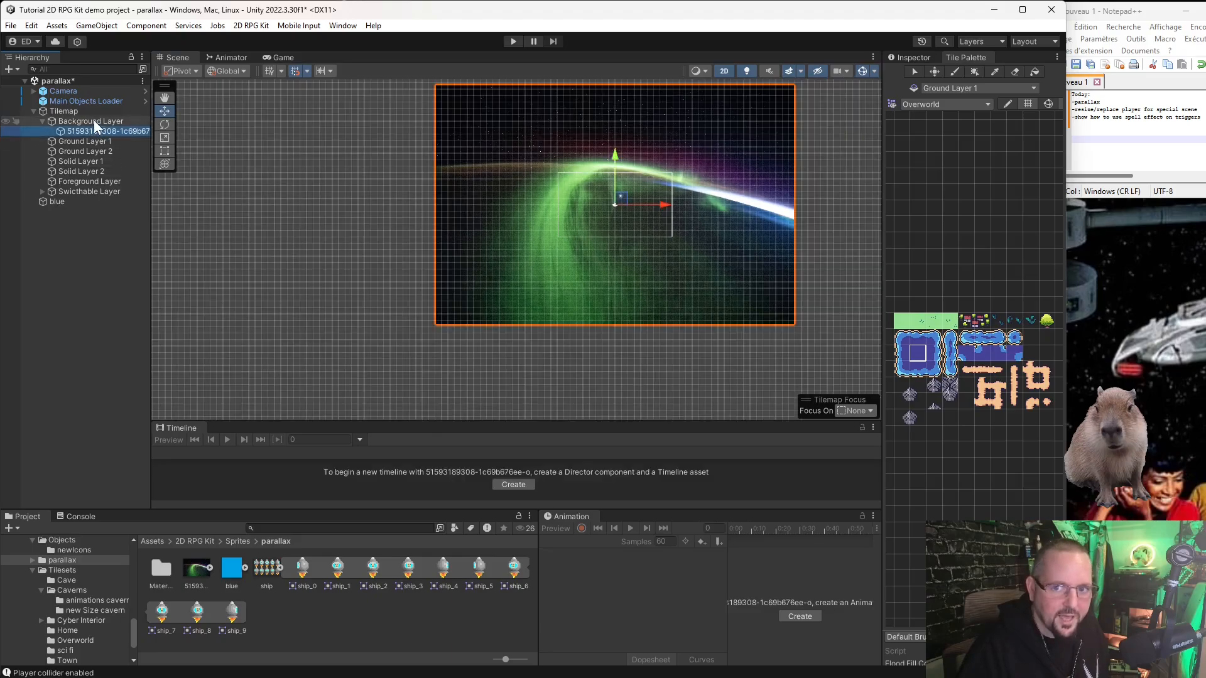
{"action": "left_click", "coordinate": [80, 269]}
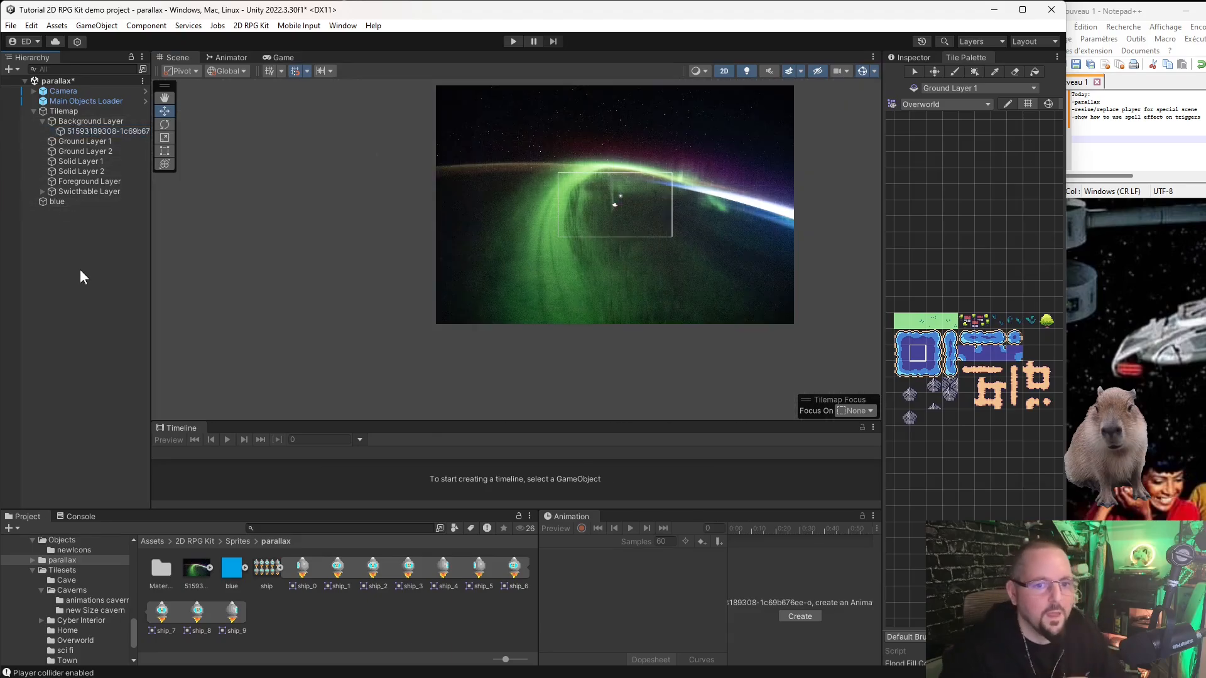
{"action": "scroll", "coordinate": [636, 217], "scroll_direction": "up", "scroll_amount": 2}
{"action": "middle_click_drag", "start_coordinate": [731, 195], "coordinate": [680, 254]}
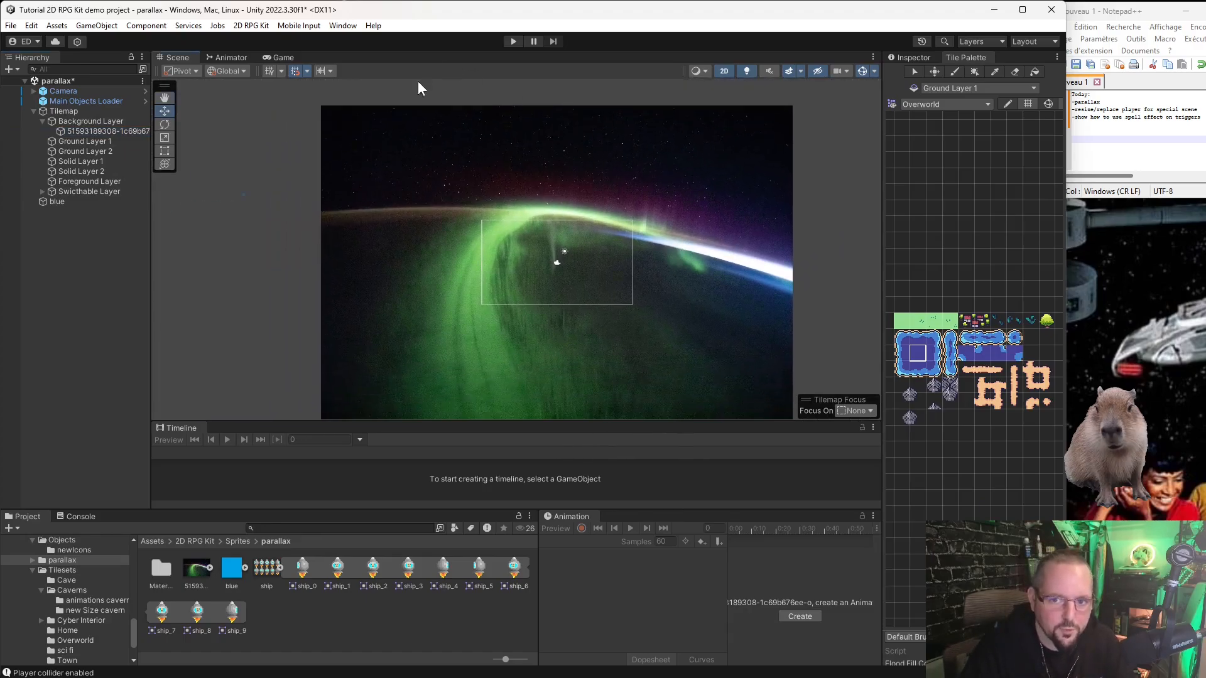
{"action": "scroll", "coordinate": [495, 321], "scroll_direction": "down", "scroll_amount": 2}
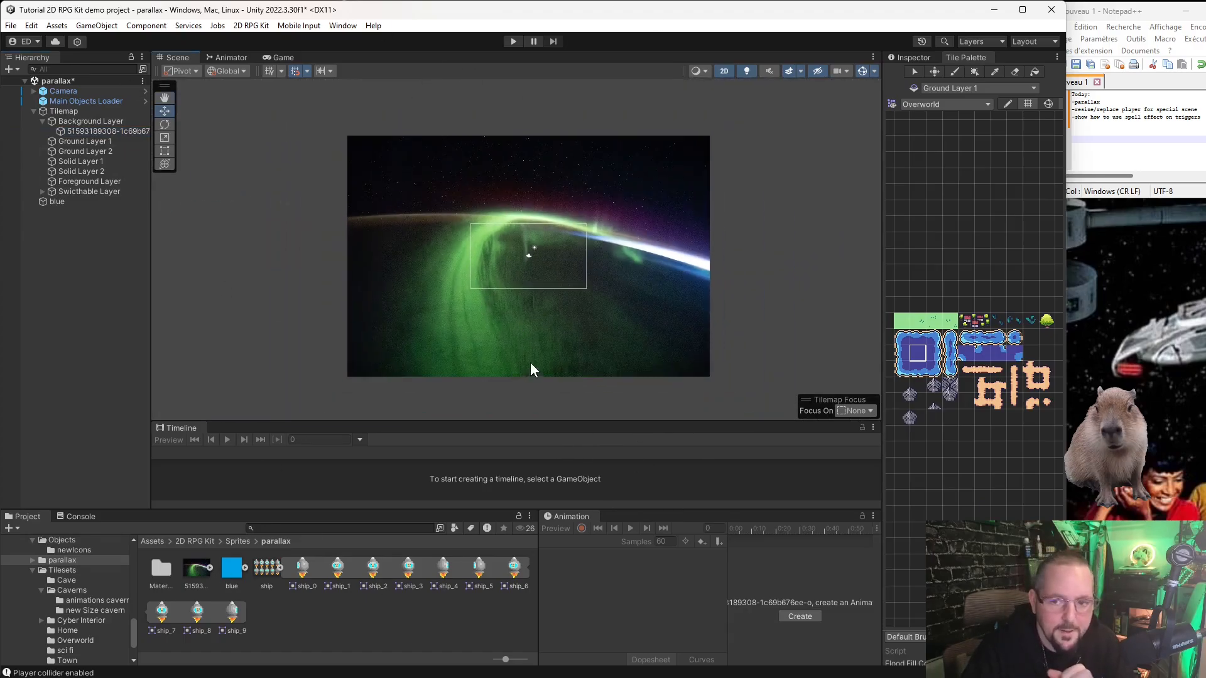
Delete the blue sprite object from the parallax scene.
{"action": "mouse_move", "coordinate": [555, 376]}
{"action": "middle_mouse_down"}
{"action": "mouse_move", "coordinate": [549, 355]}
{"action": "mouse_move", "coordinate": [557, 378]}
{"action": "middle_mouse_up"}
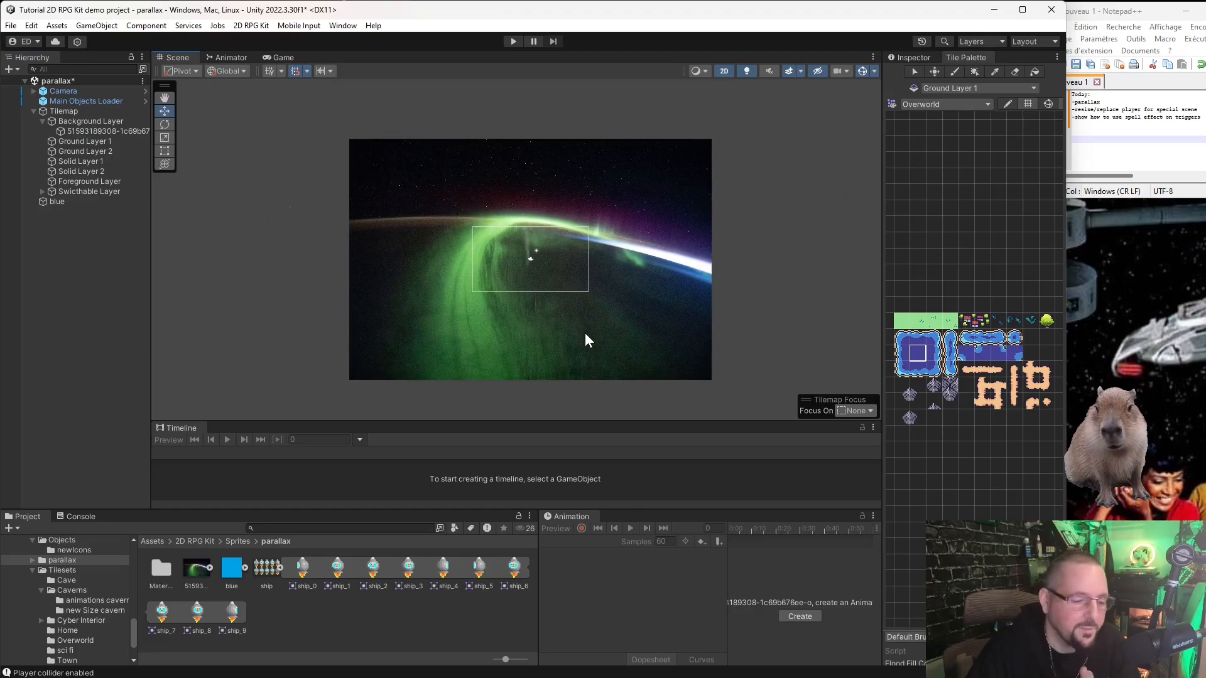
{"action": "left_click", "coordinate": [904, 61]}
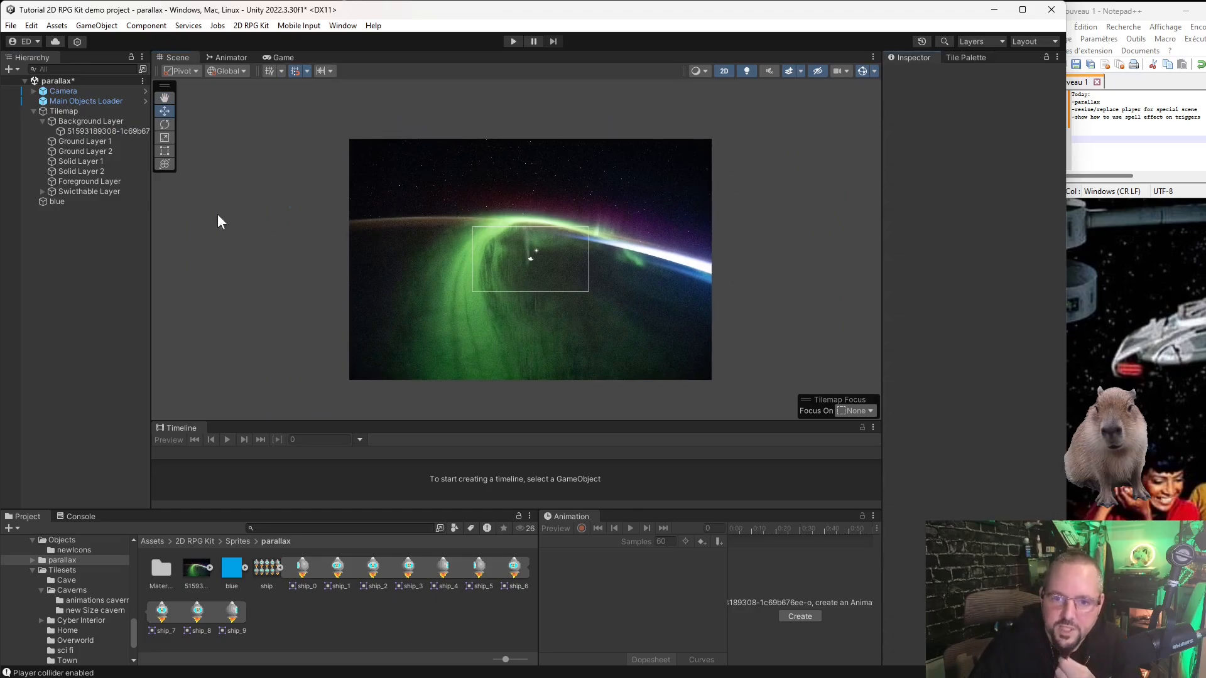
{"action": "left_click", "coordinate": [52, 202]}
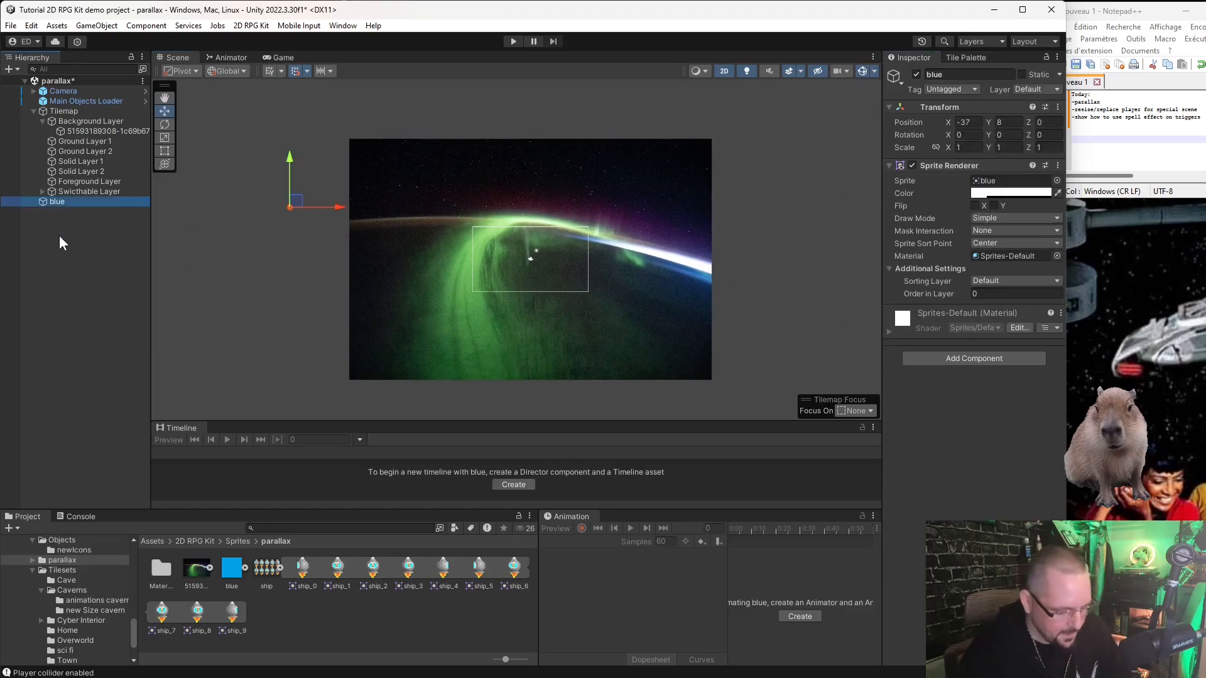
{"action": "key", "text": "Delete"}
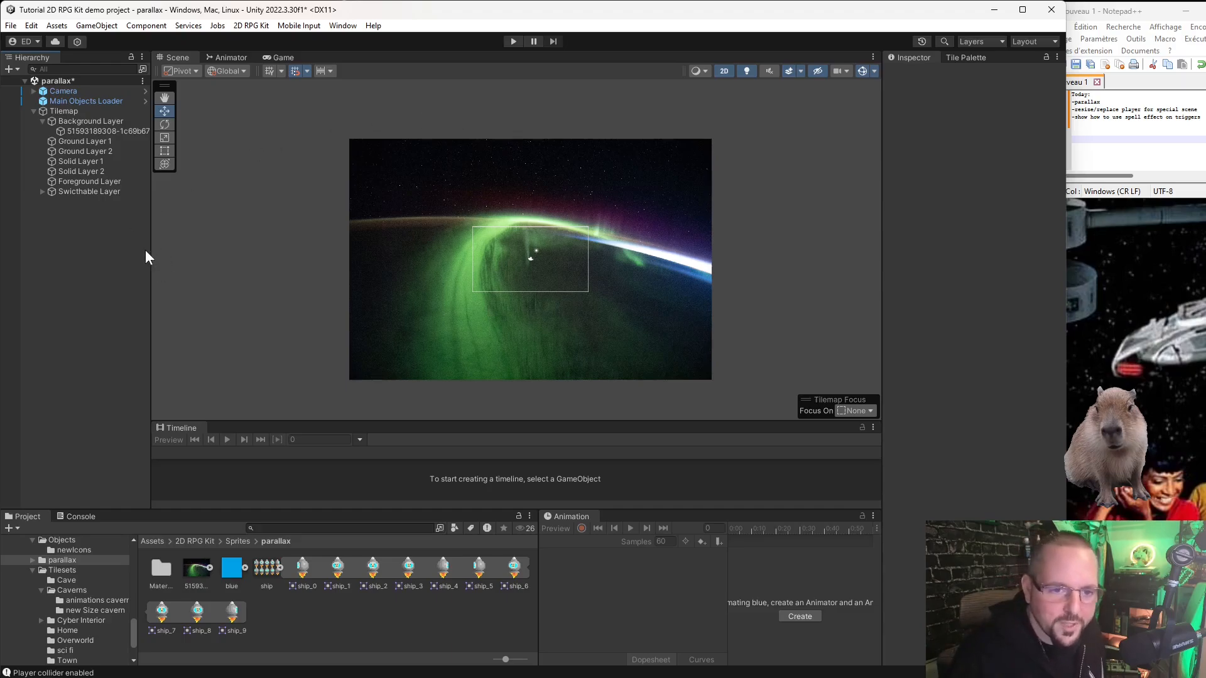
Add a Common Events object from the 2D RPG Kit Objects to the scene and show its Player settings.
{"action": "right_click", "coordinate": [75, 230]}
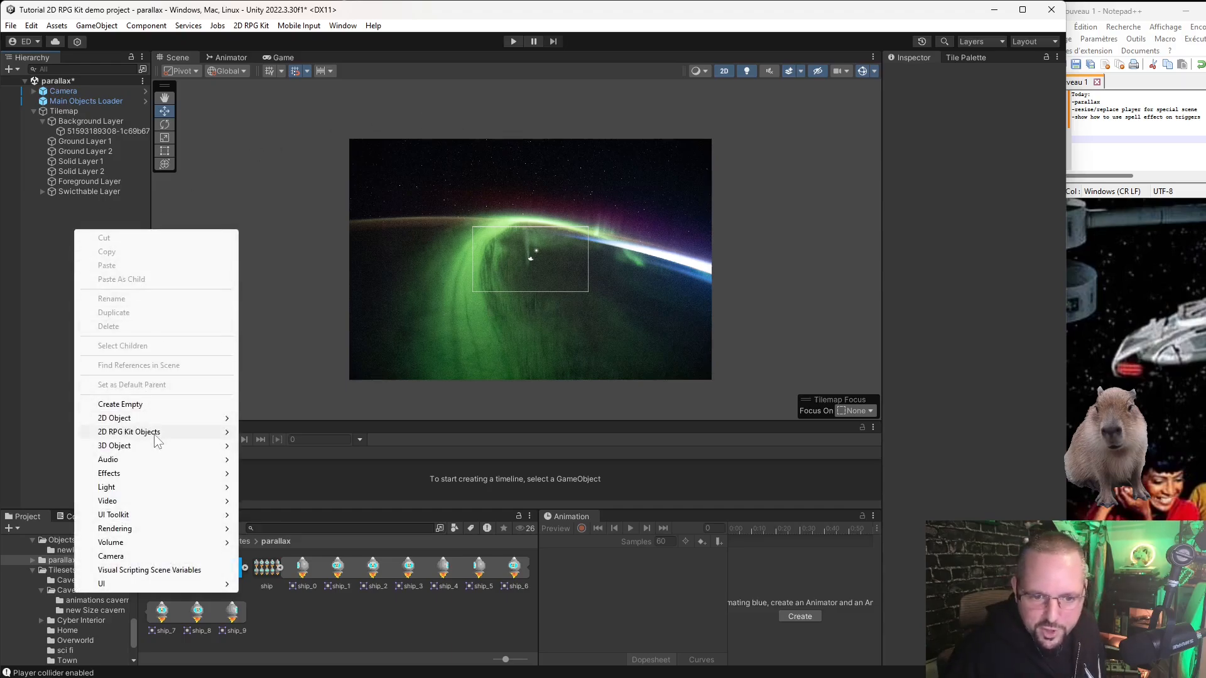
{"action": "mouse_move", "coordinate": [157, 440]}
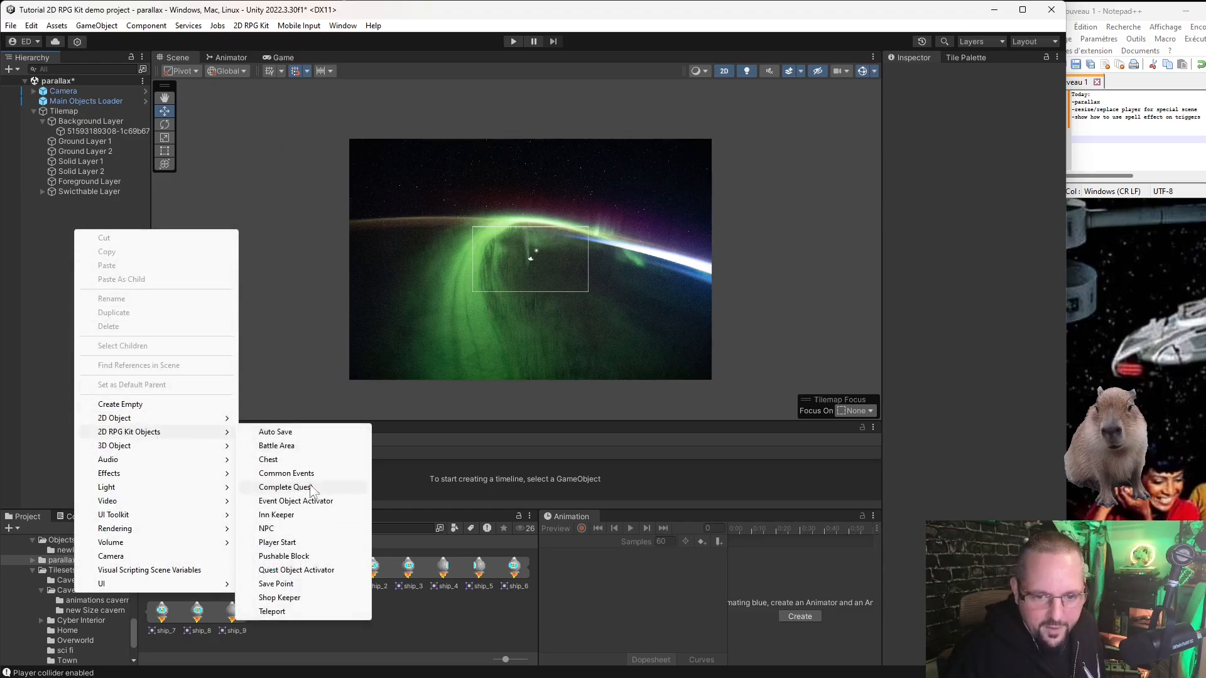
{"action": "left_click", "coordinate": [281, 478]}
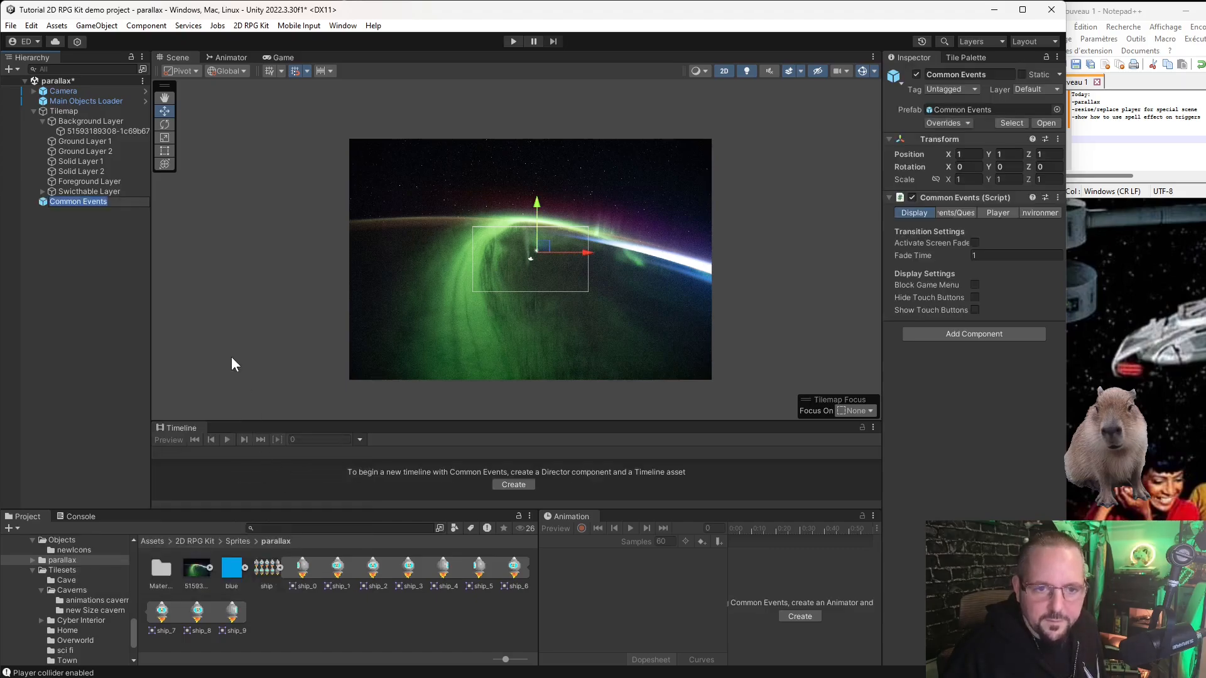
{"action": "left_click", "coordinate": [231, 357]}
{"action": "left_click", "coordinate": [70, 203]}
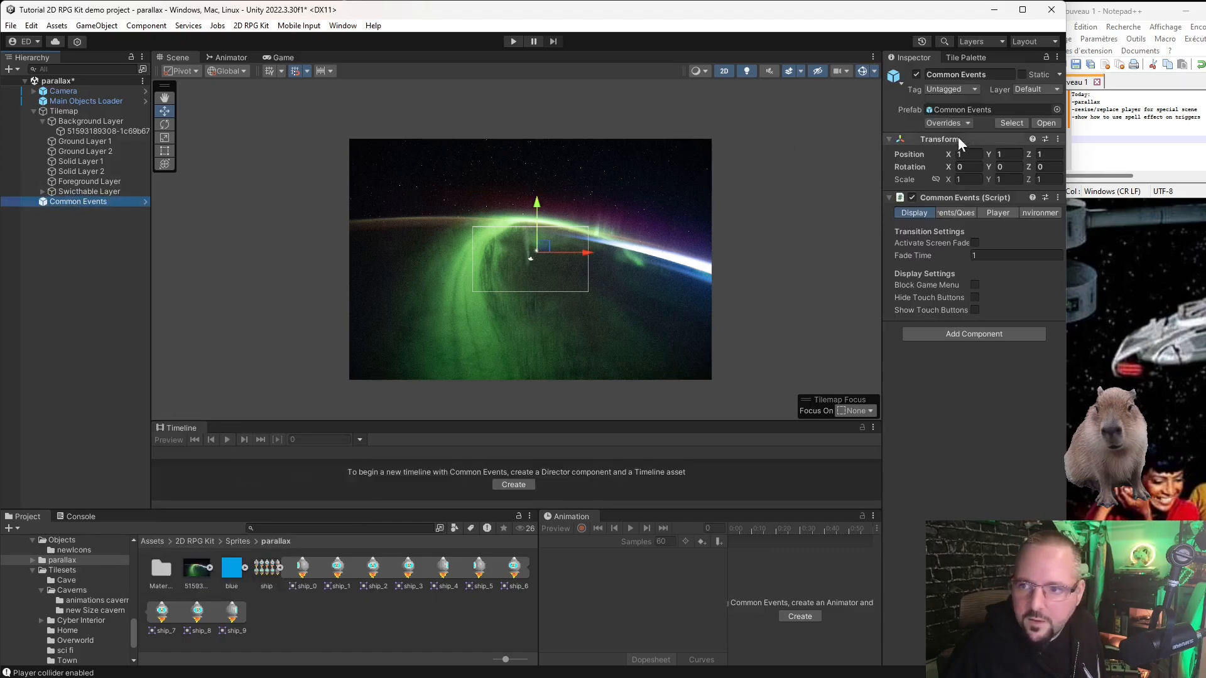
{"action": "left_click", "coordinate": [988, 213]}
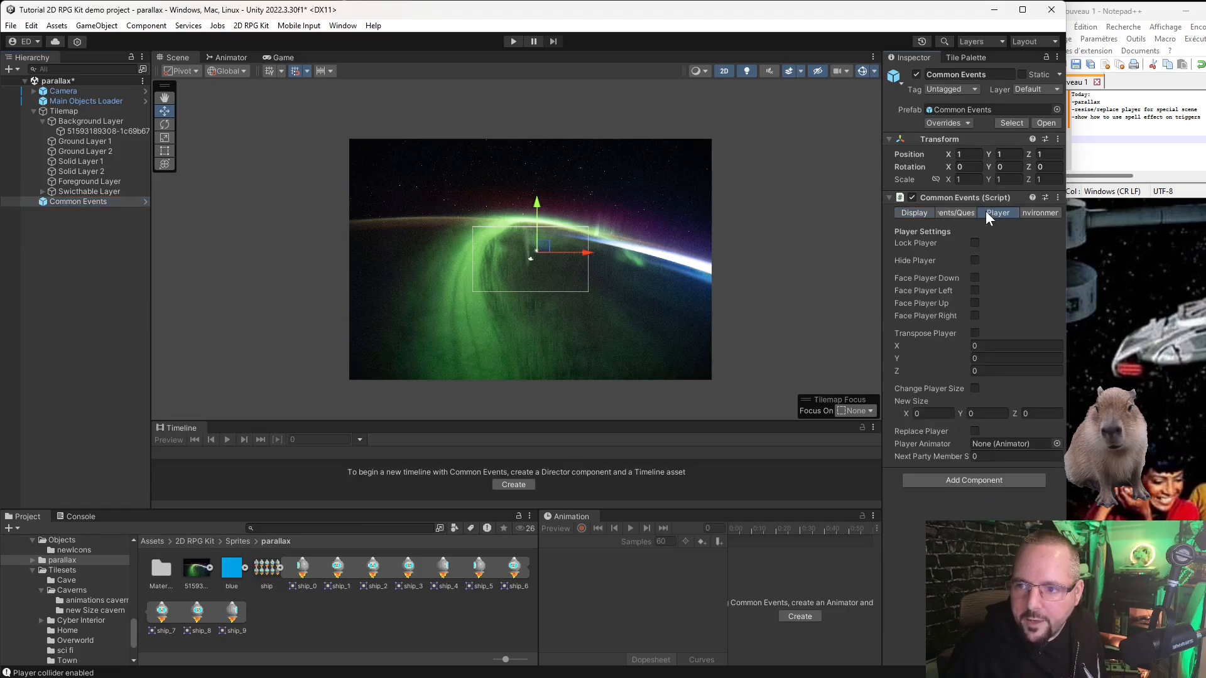
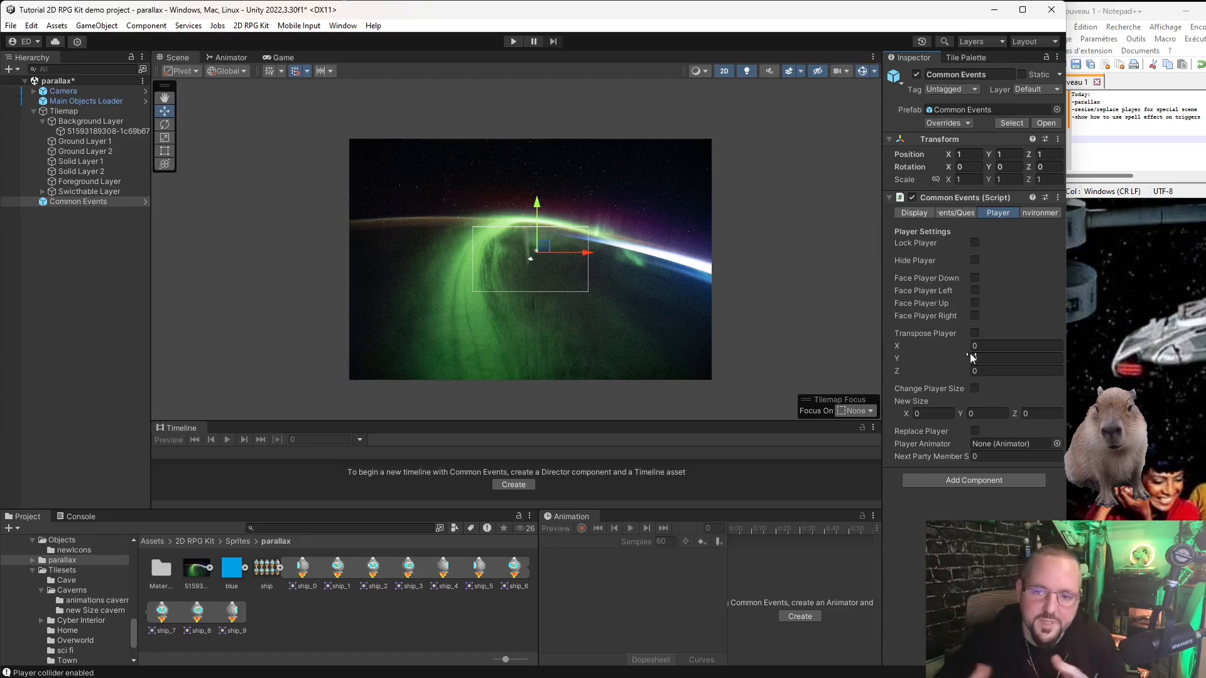
{"action": "scroll", "coordinate": [582, 203], "scroll_direction": "up", "scroll_amount": 3}
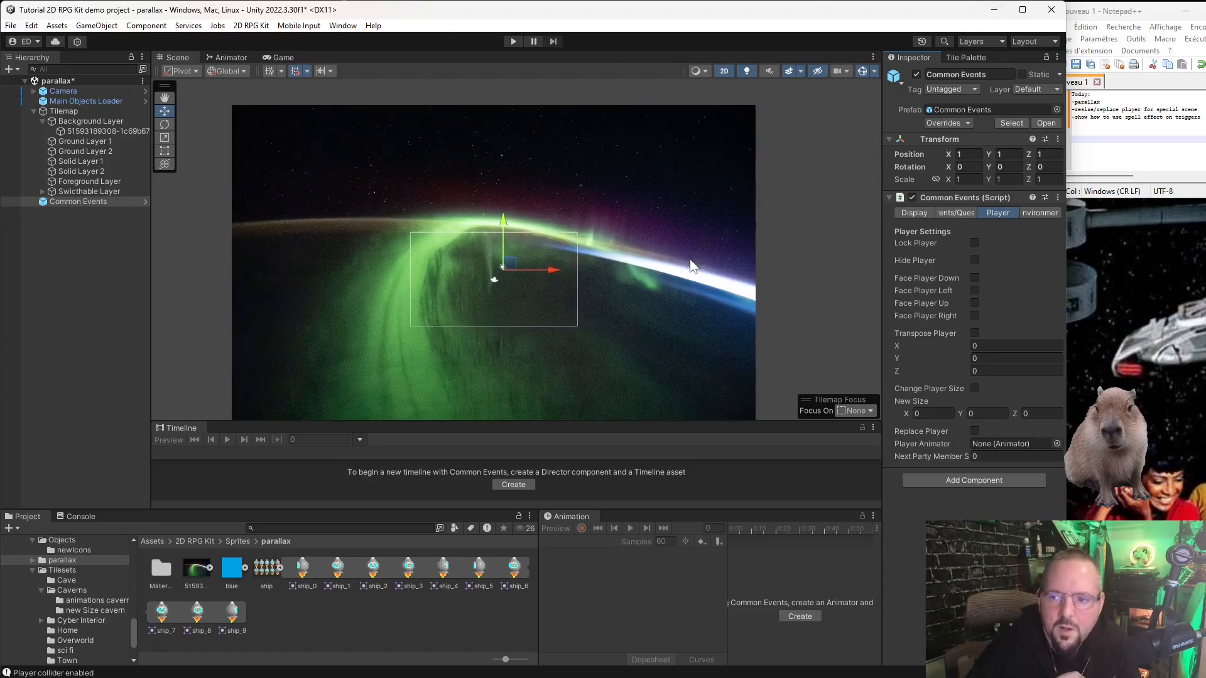
{"action": "scroll", "coordinate": [689, 266], "scroll_direction": "down", "scroll_amount": 2}
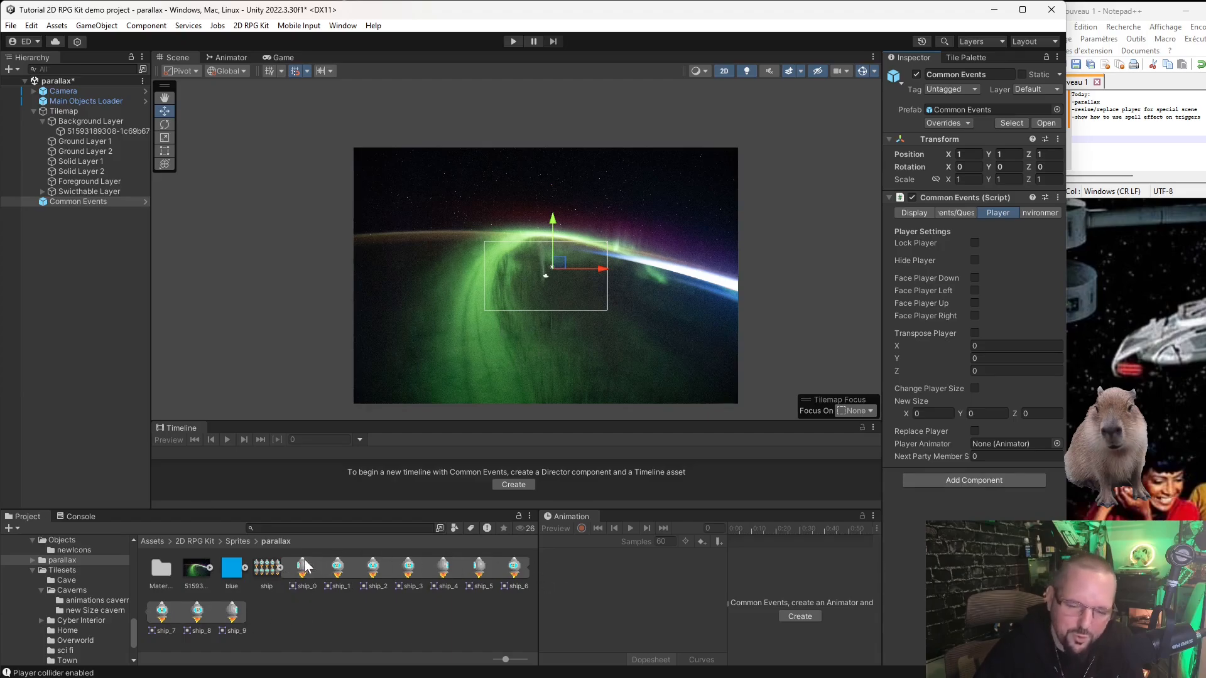
Look through the sliced ship sprites from ship_1 to ship_9 one by one, and clear the selection.
{"action": "left_click", "coordinate": [338, 569]}
{"action": "left_click", "coordinate": [375, 567]}
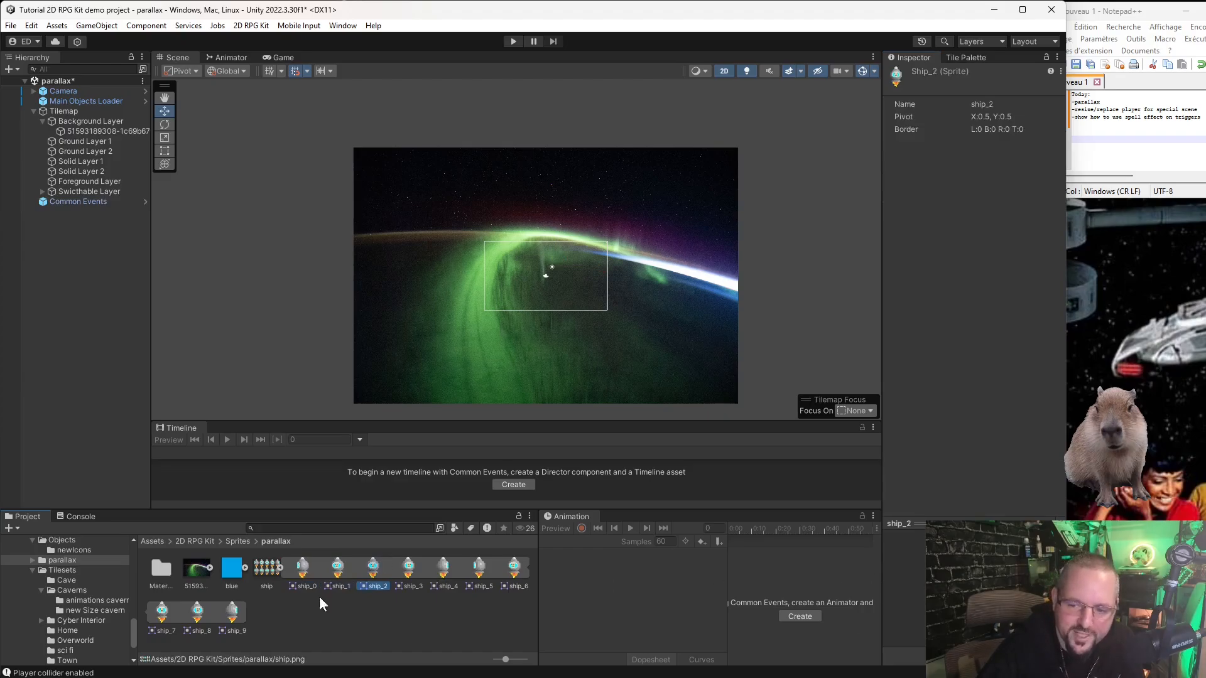
{"action": "left_click", "coordinate": [412, 573]}
{"action": "left_click", "coordinate": [450, 573]}
{"action": "left_click", "coordinate": [477, 568]}
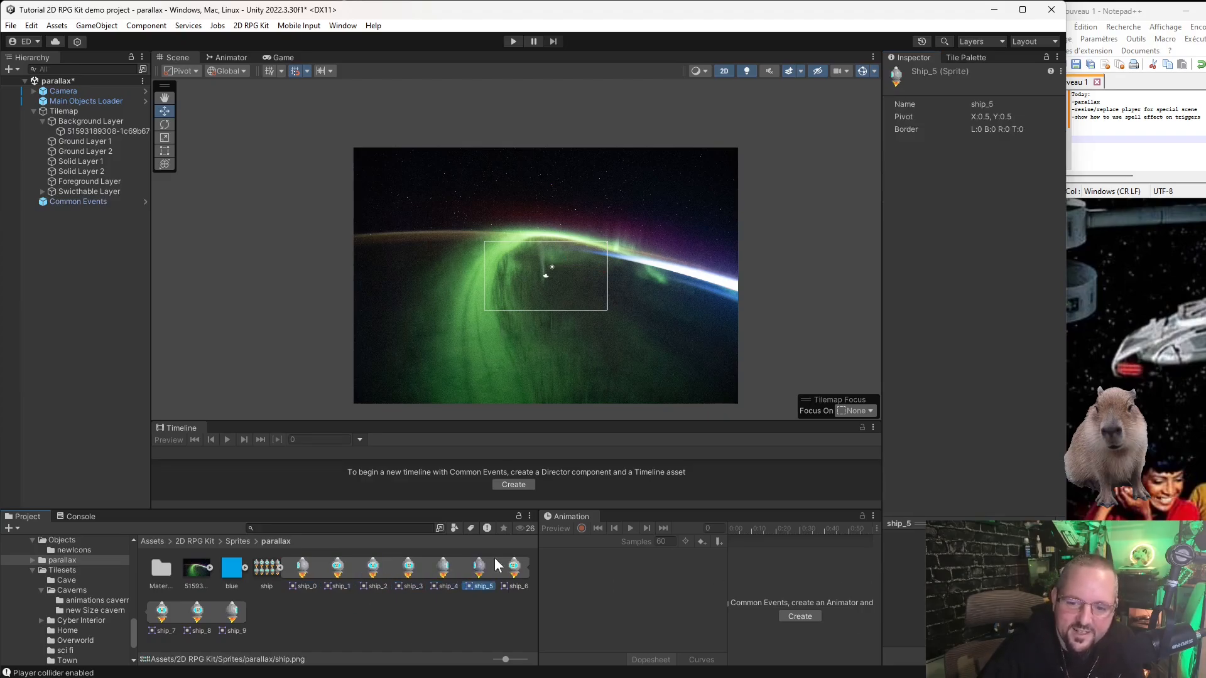
{"action": "left_click", "coordinate": [513, 571]}
{"action": "left_click", "coordinate": [166, 616]}
{"action": "left_click", "coordinate": [198, 617]}
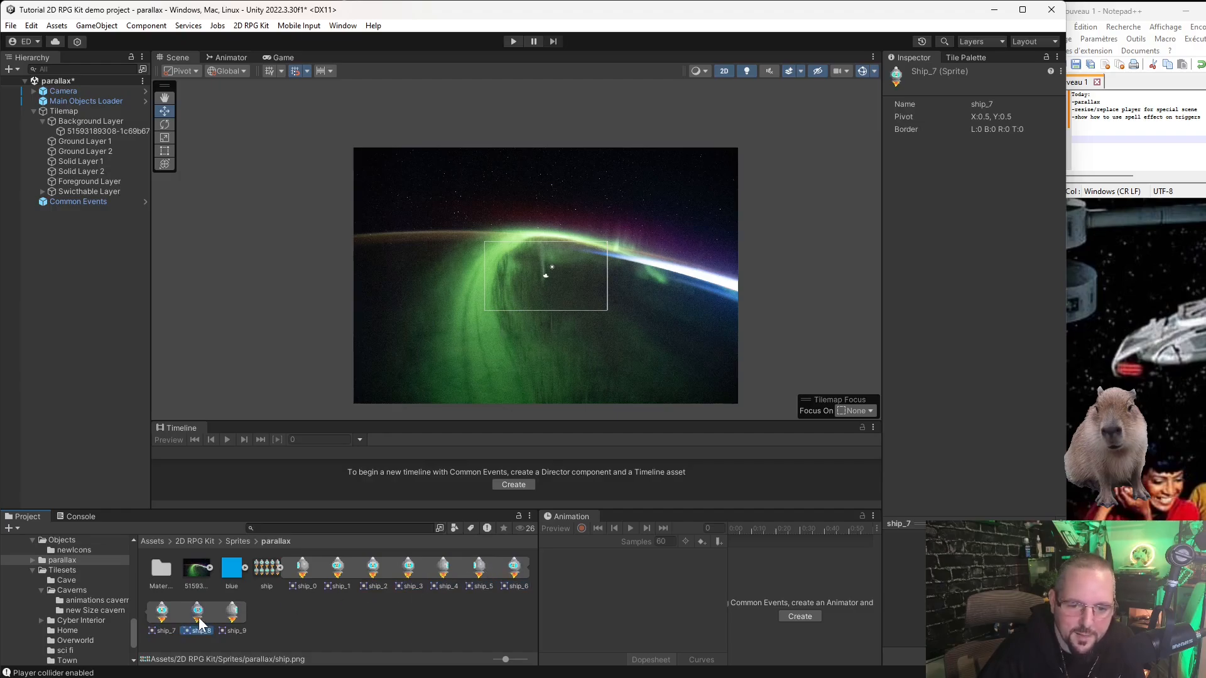
{"action": "left_click", "coordinate": [232, 614]}
{"action": "left_click", "coordinate": [331, 612]}
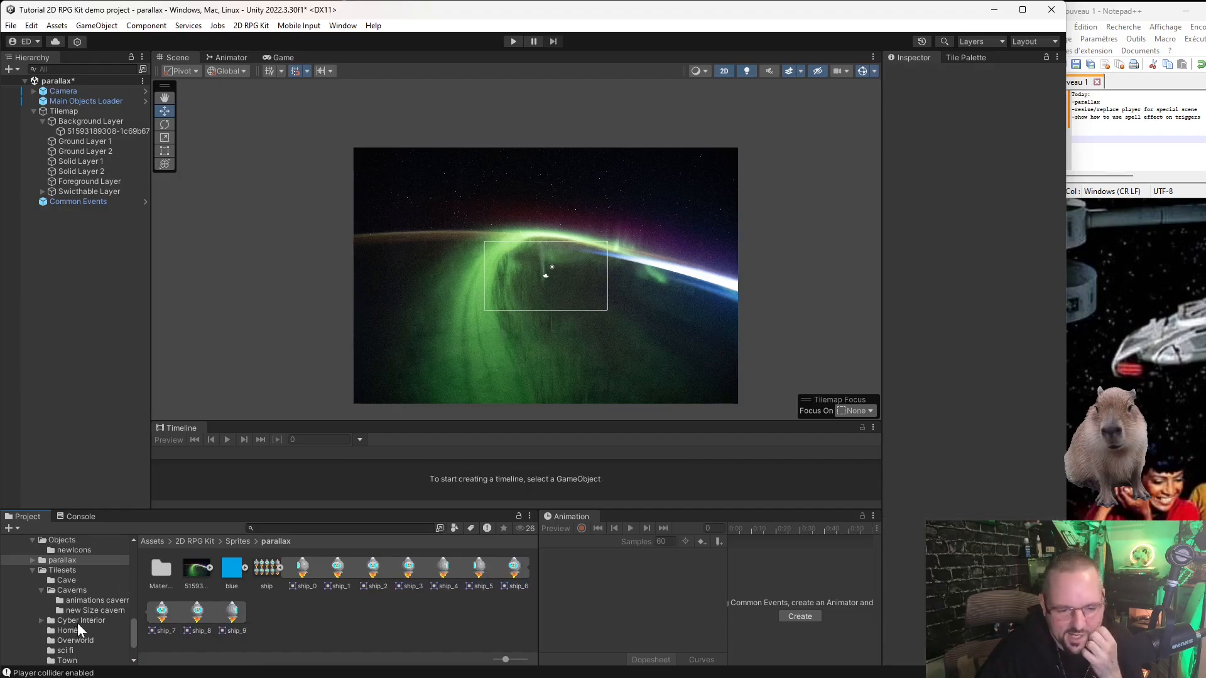
Open the Game Manager prefab referenced by the Main Objects Loader, examine Party Member 0's Character Status settings, and return to the scene.
{"action": "left_click", "coordinate": [88, 94]}
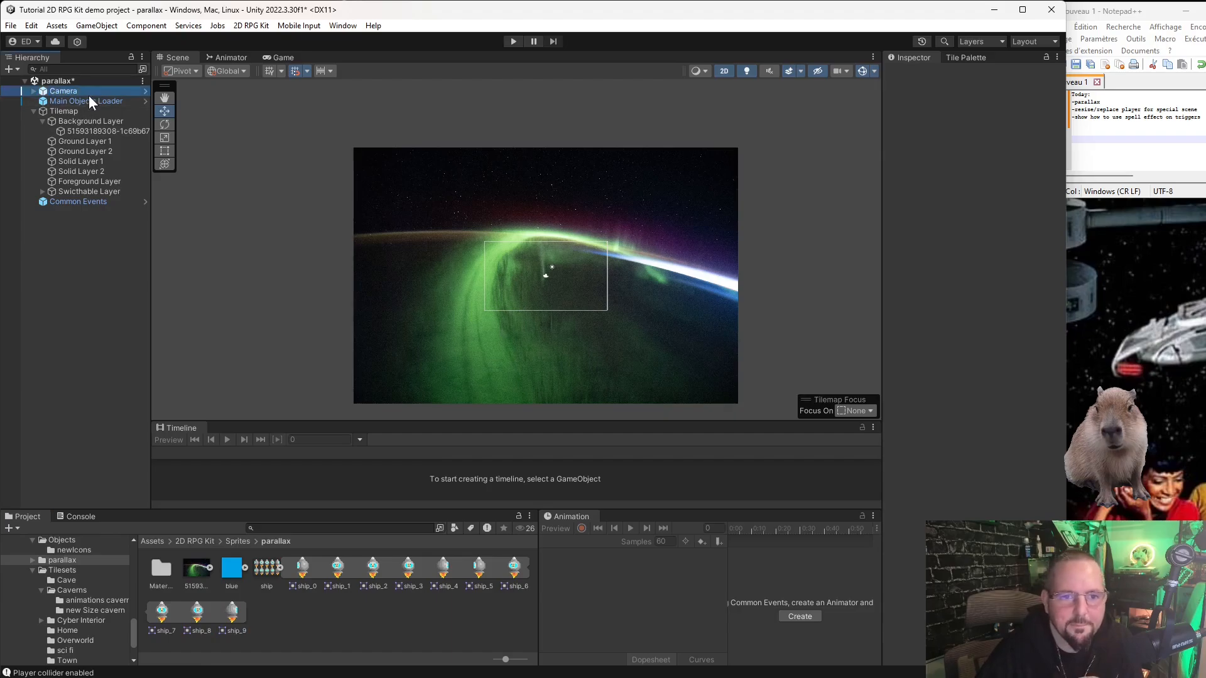
{"action": "left_click", "coordinate": [91, 101]}
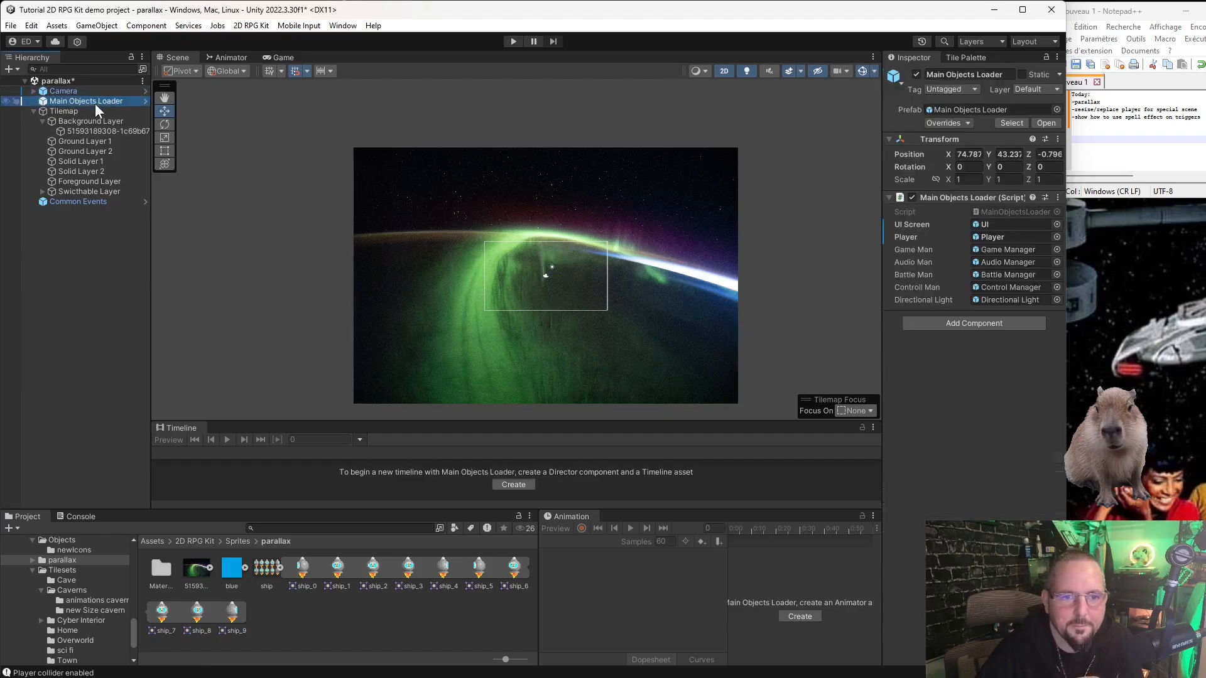
{"action": "left_click", "coordinate": [1007, 250]}
{"action": "double_click", "coordinate": [1006, 249]}
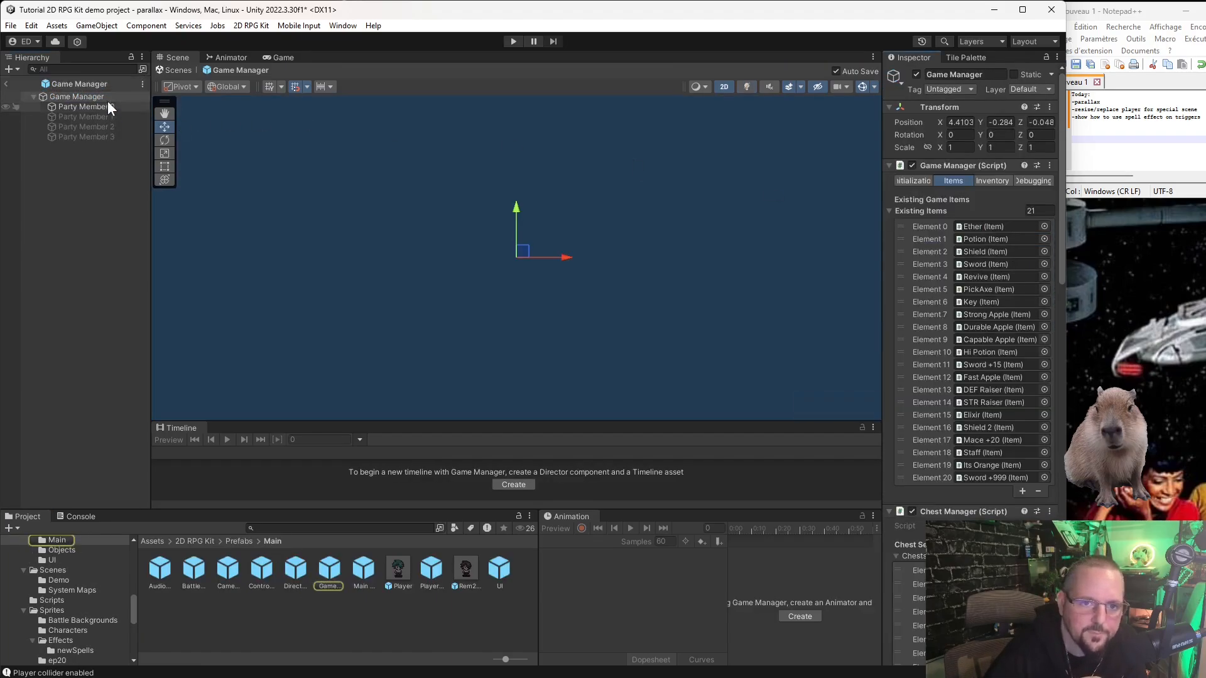
{"action": "left_click", "coordinate": [88, 105]}
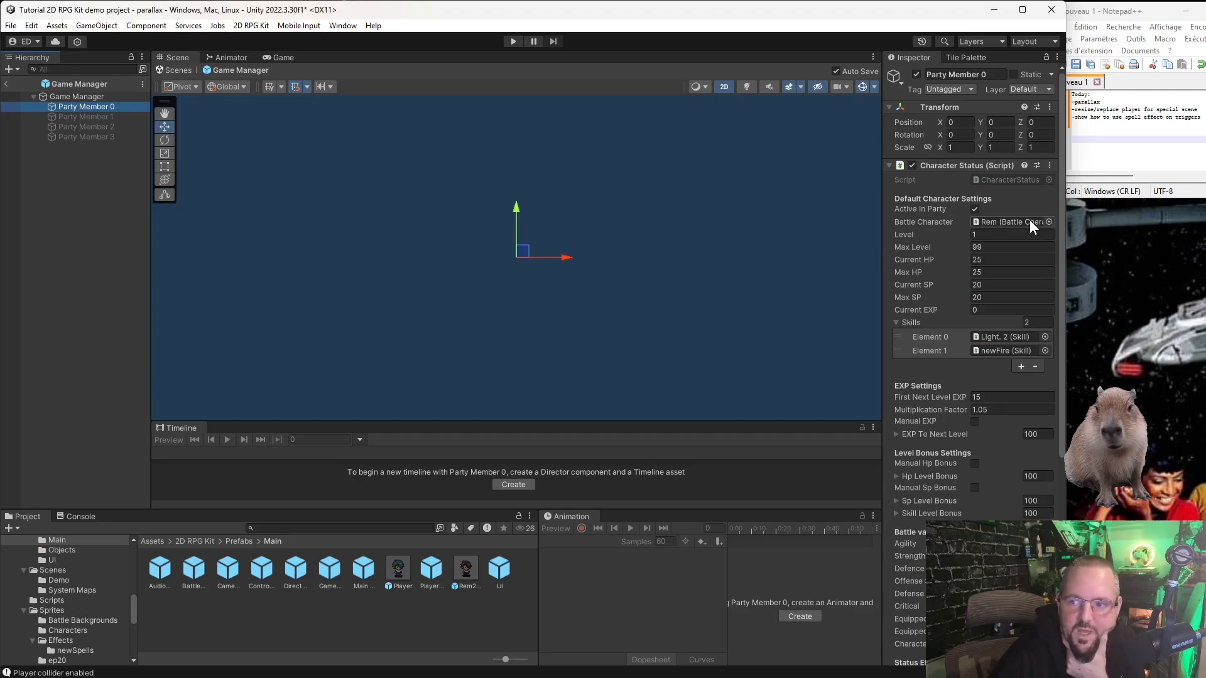
{"action": "scroll", "coordinate": [981, 291], "scroll_direction": "down", "scroll_amount": 6}
{"action": "scroll", "coordinate": [955, 439], "scroll_direction": "up", "scroll_amount": 6}
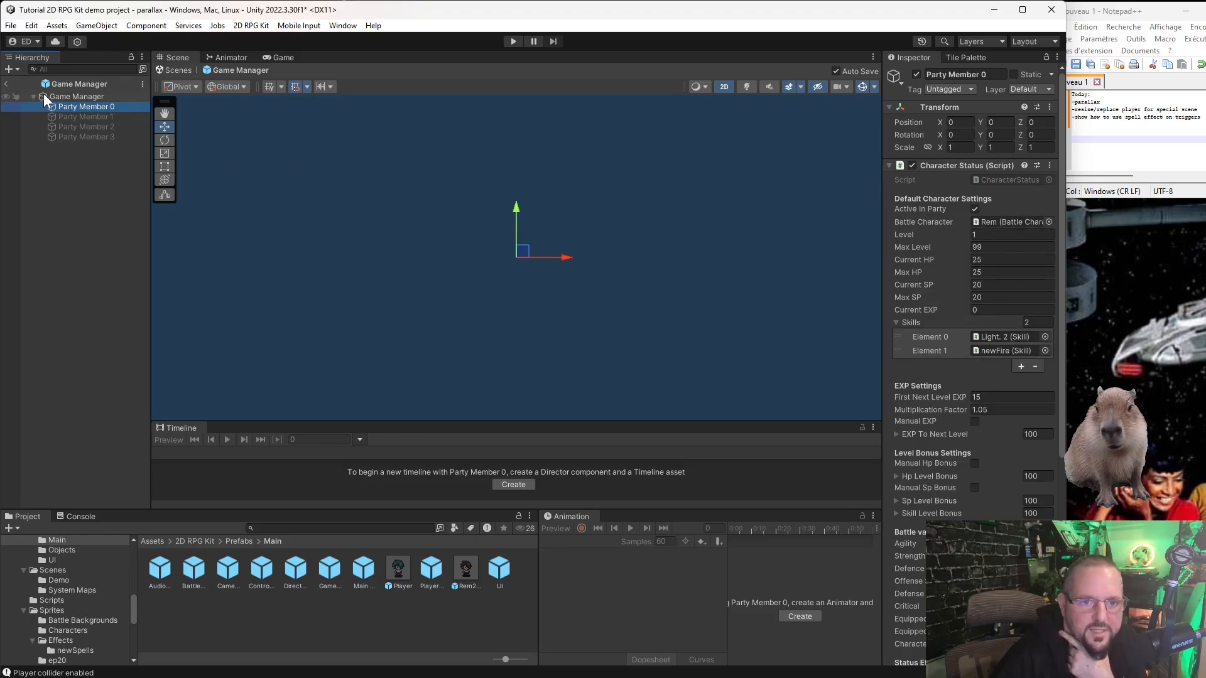
{"action": "left_click", "coordinate": [65, 97]}
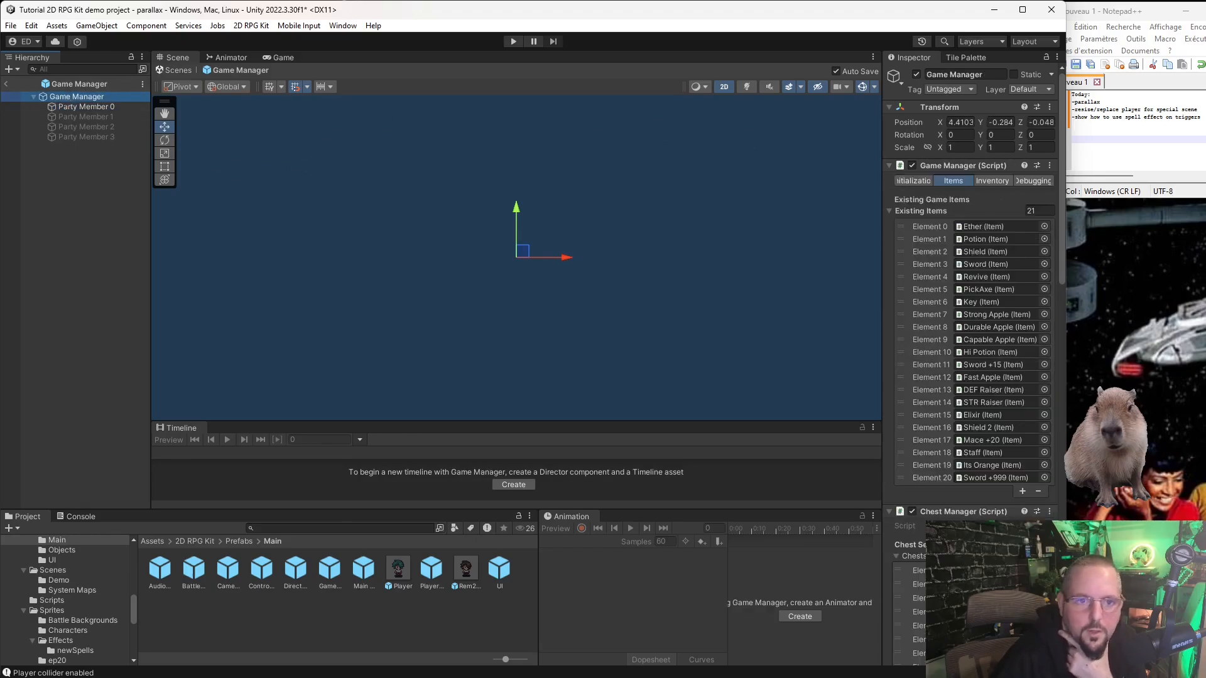
{"action": "left_click", "coordinate": [7, 84]}
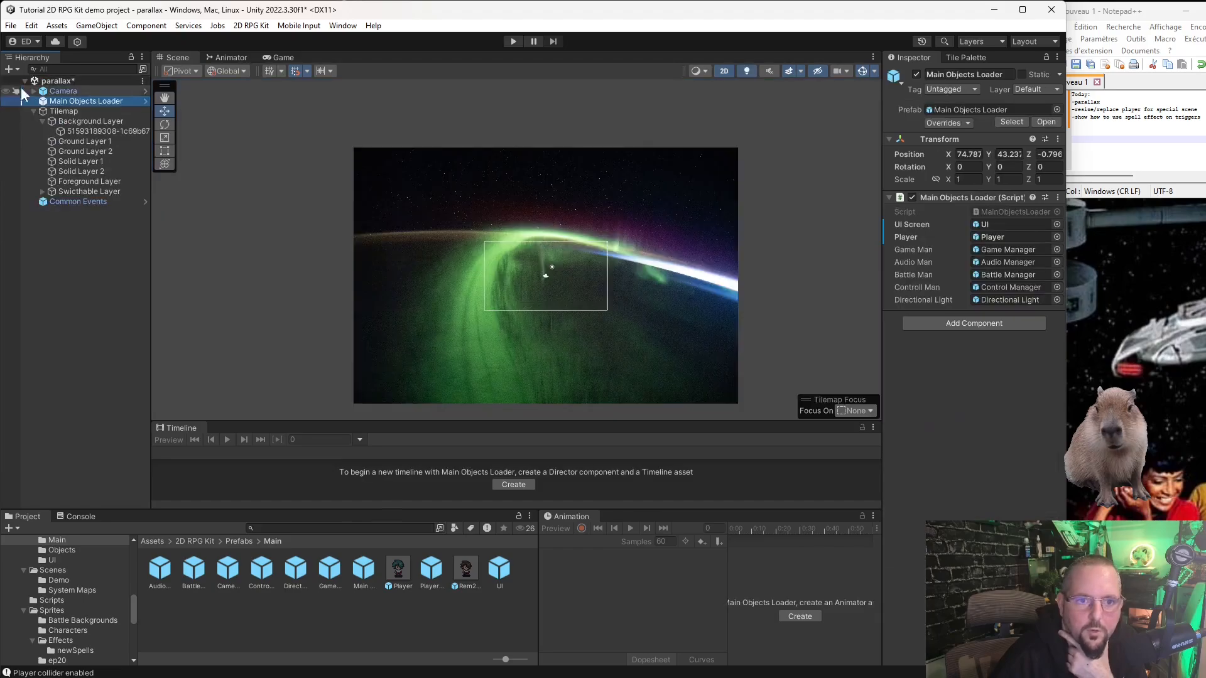
Open the Player prefab referenced by the Main Objects Loader, examine its components and Animator controller, and locate its sprite asset.
{"action": "double_click", "coordinate": [1009, 234]}
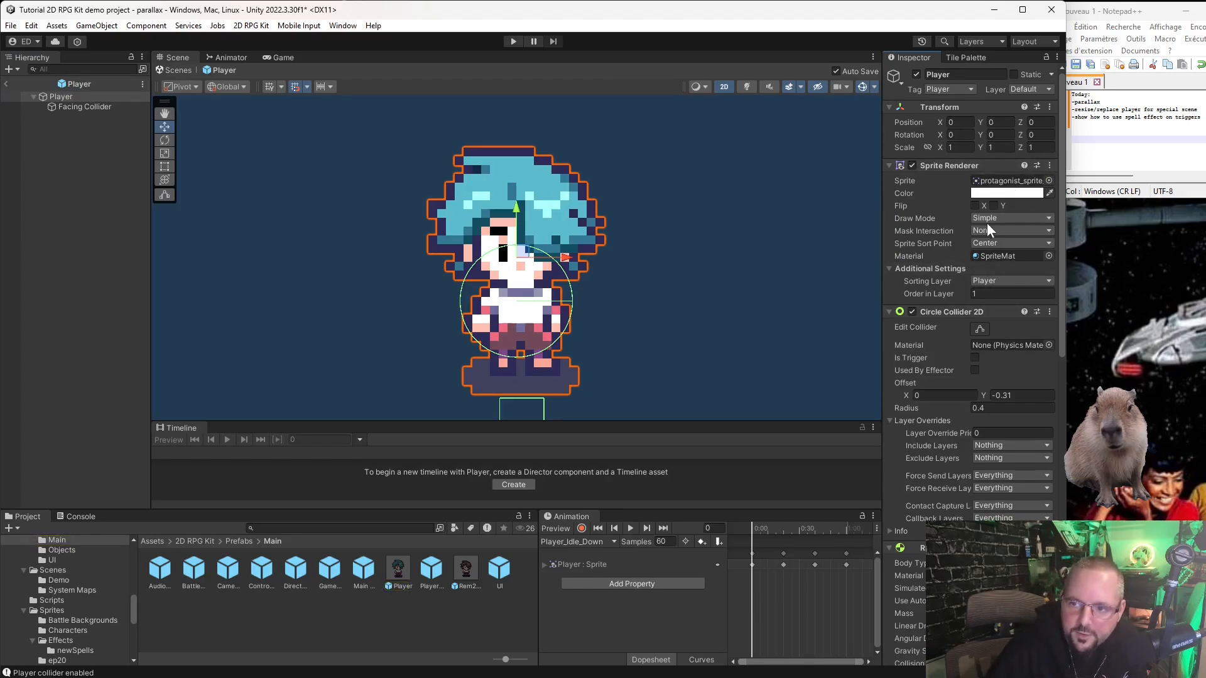
{"action": "scroll", "coordinate": [955, 191], "scroll_direction": "down", "scroll_amount": 3}
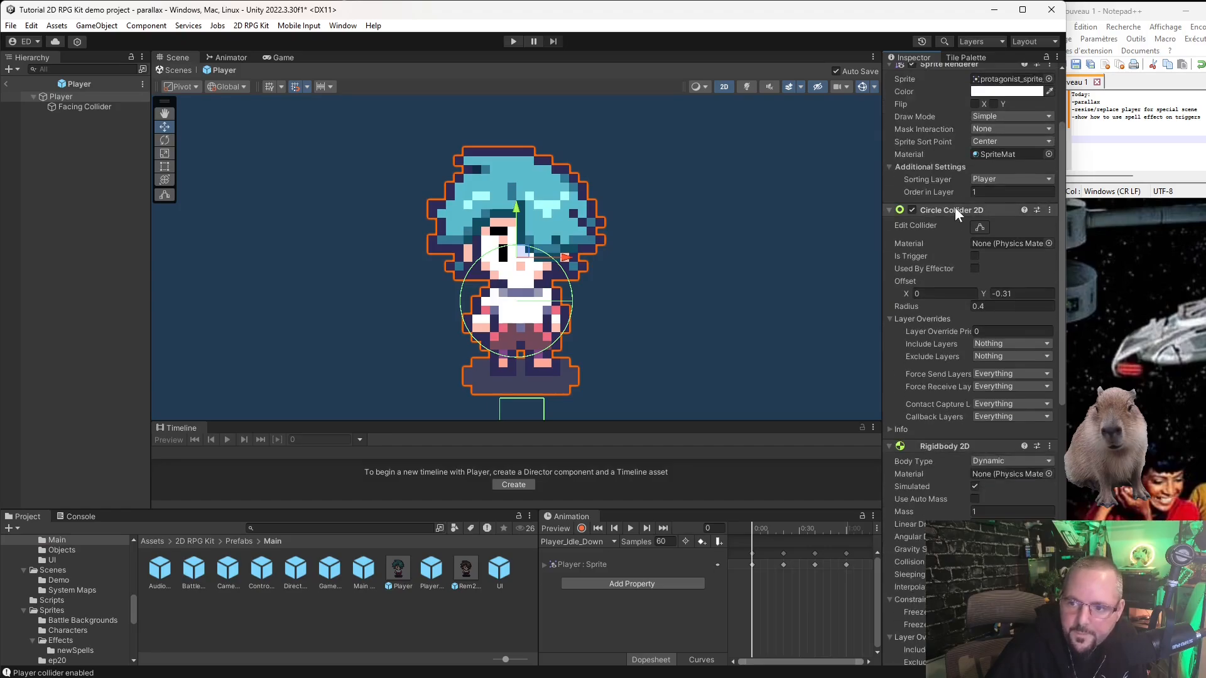
{"action": "scroll", "coordinate": [955, 207], "scroll_direction": "down", "scroll_amount": 12}
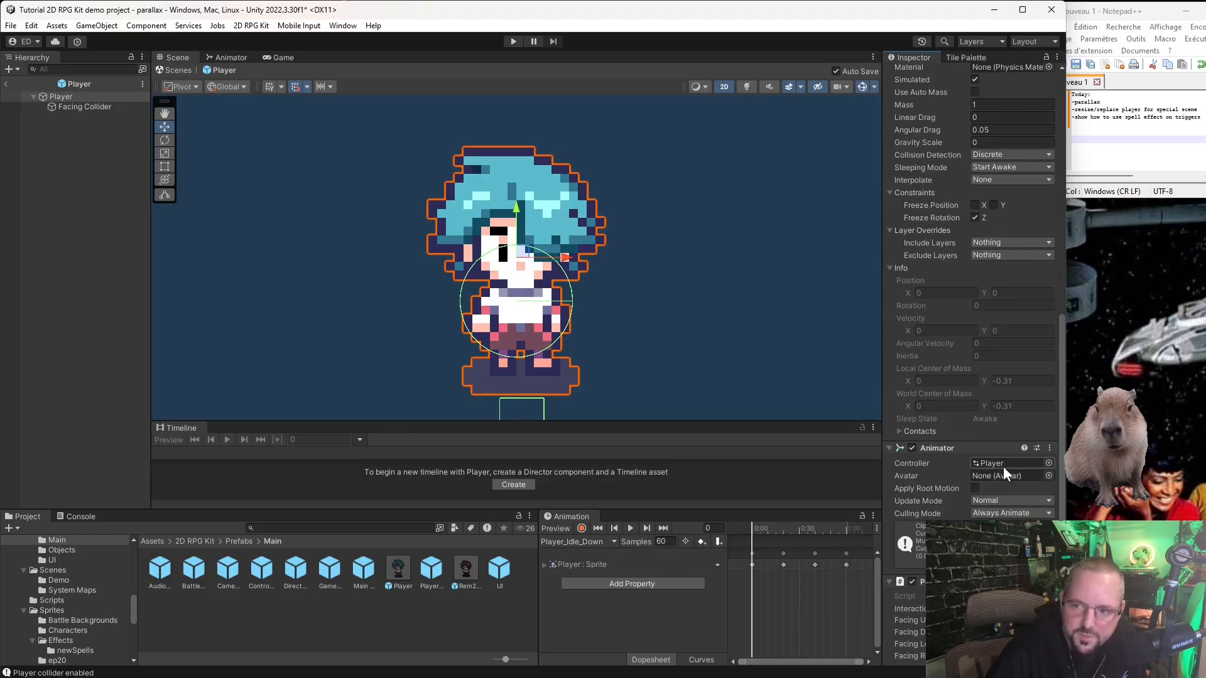
{"action": "scroll", "coordinate": [997, 462], "scroll_direction": "down", "scroll_amount": 4}
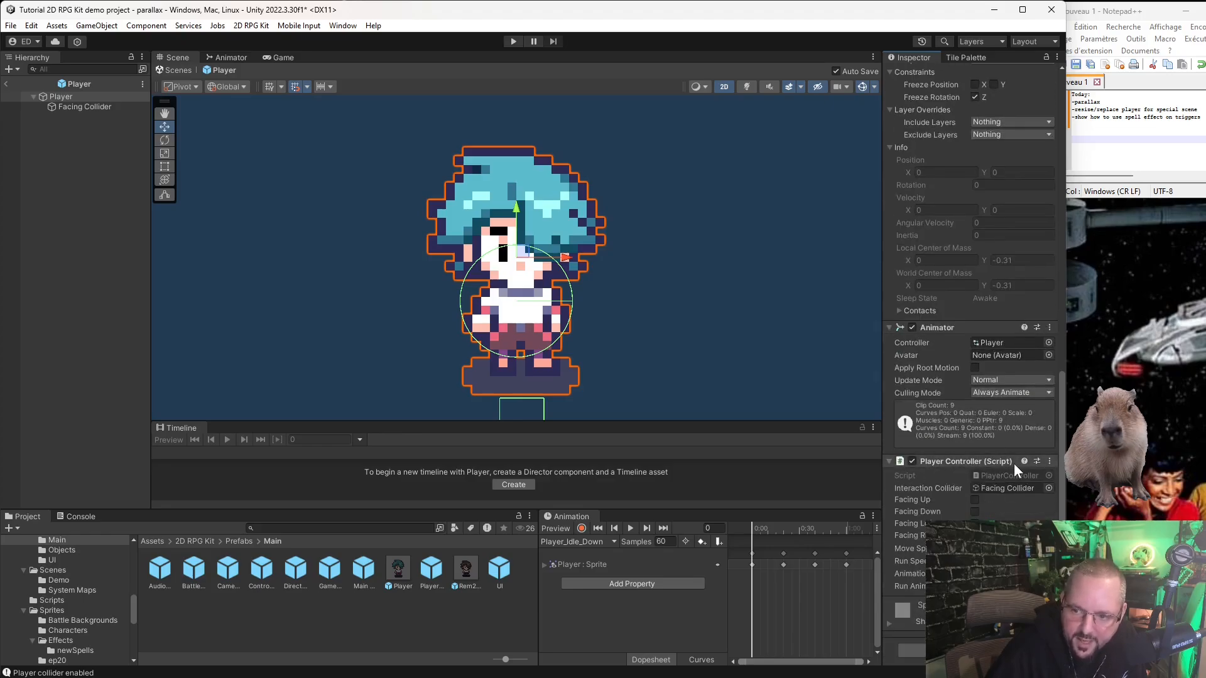
{"action": "scroll", "coordinate": [1005, 459], "scroll_direction": "up", "scroll_amount": 9}
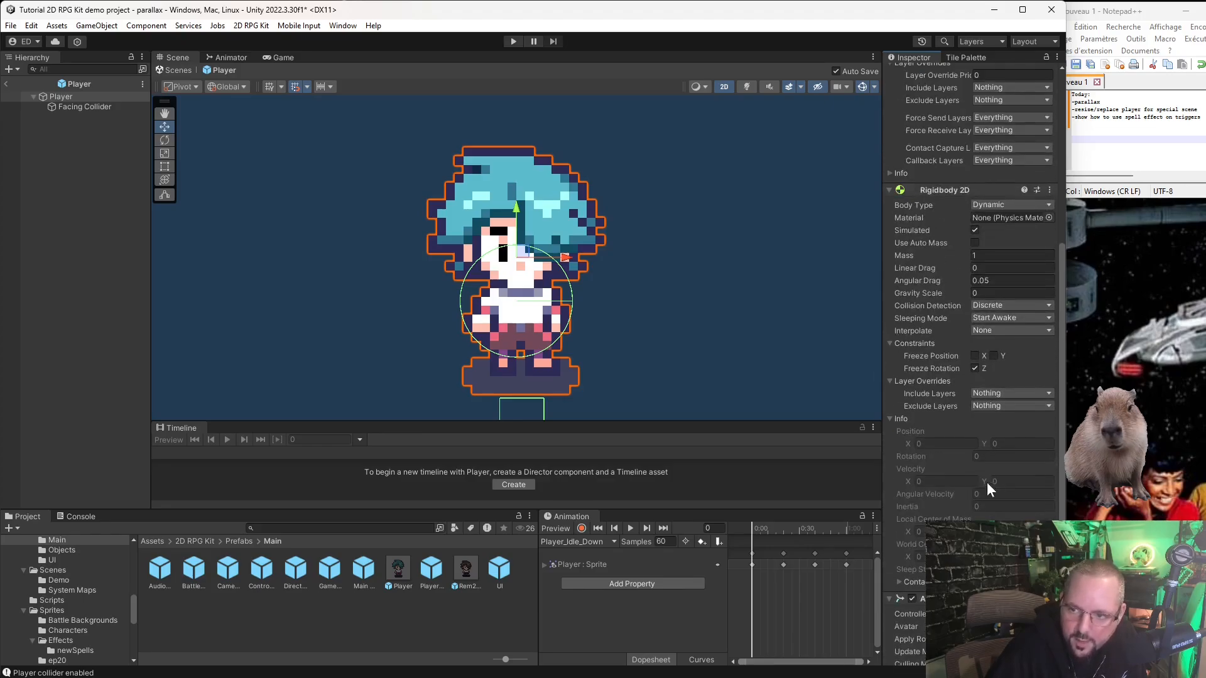
{"action": "scroll", "coordinate": [967, 486], "scroll_direction": "up", "scroll_amount": 6}
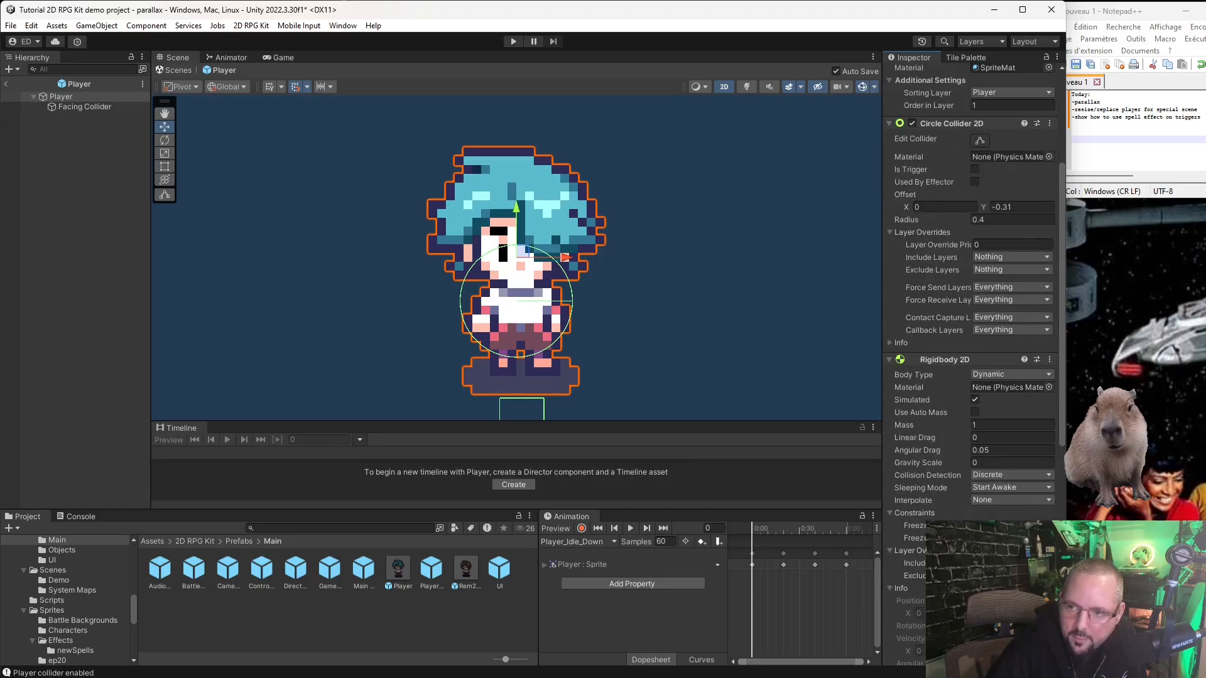
{"action": "scroll", "coordinate": [978, 500], "scroll_direction": "up", "scroll_amount": 7}
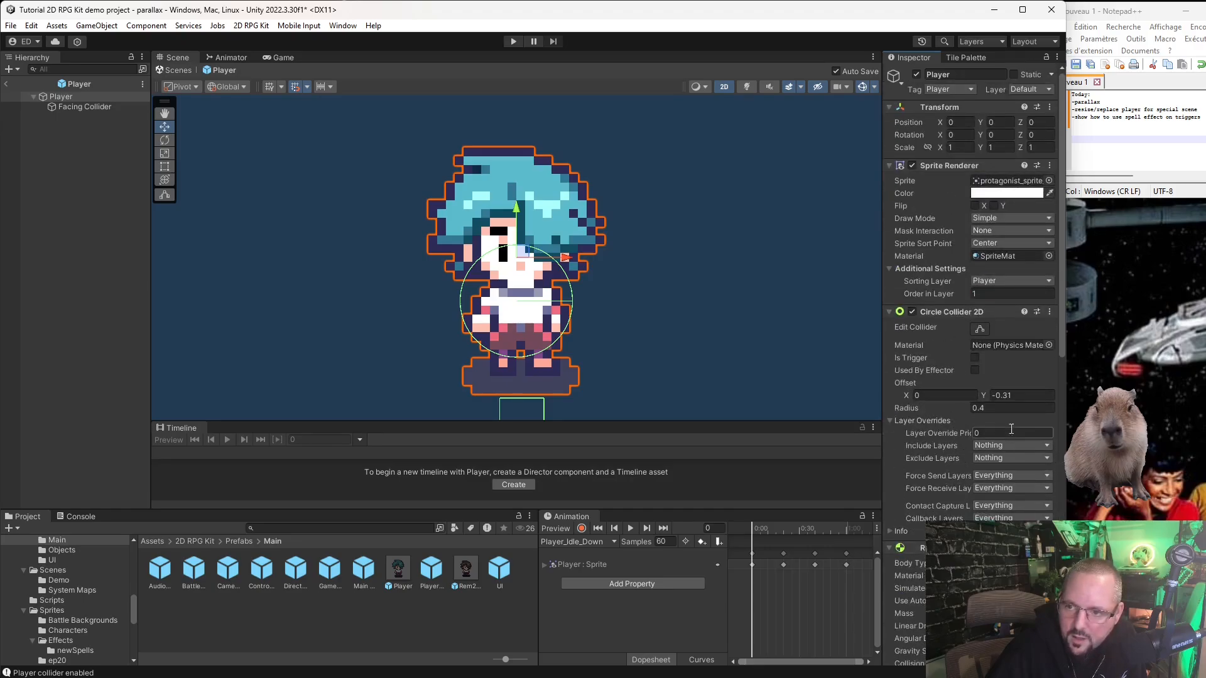
{"action": "left_click", "coordinate": [1001, 180]}
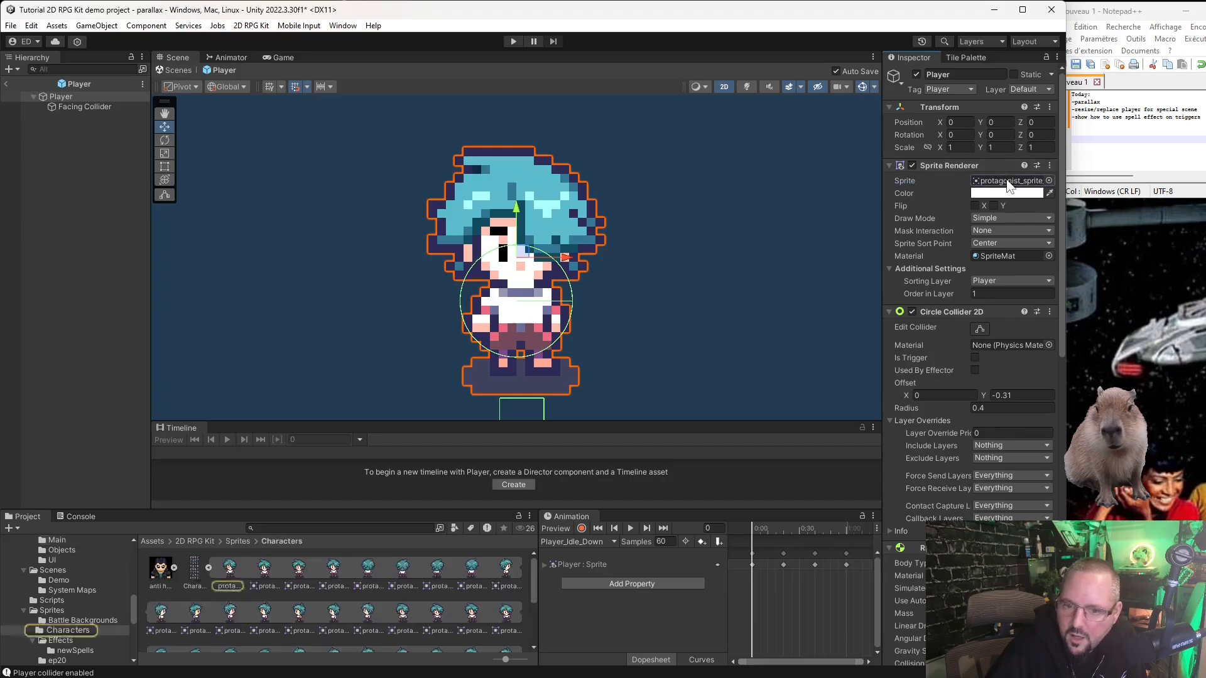
Select the Player prefab asset in the Prefabs/Main folder.
{"action": "scroll", "coordinate": [66, 591], "scroll_direction": "up", "scroll_amount": 3}
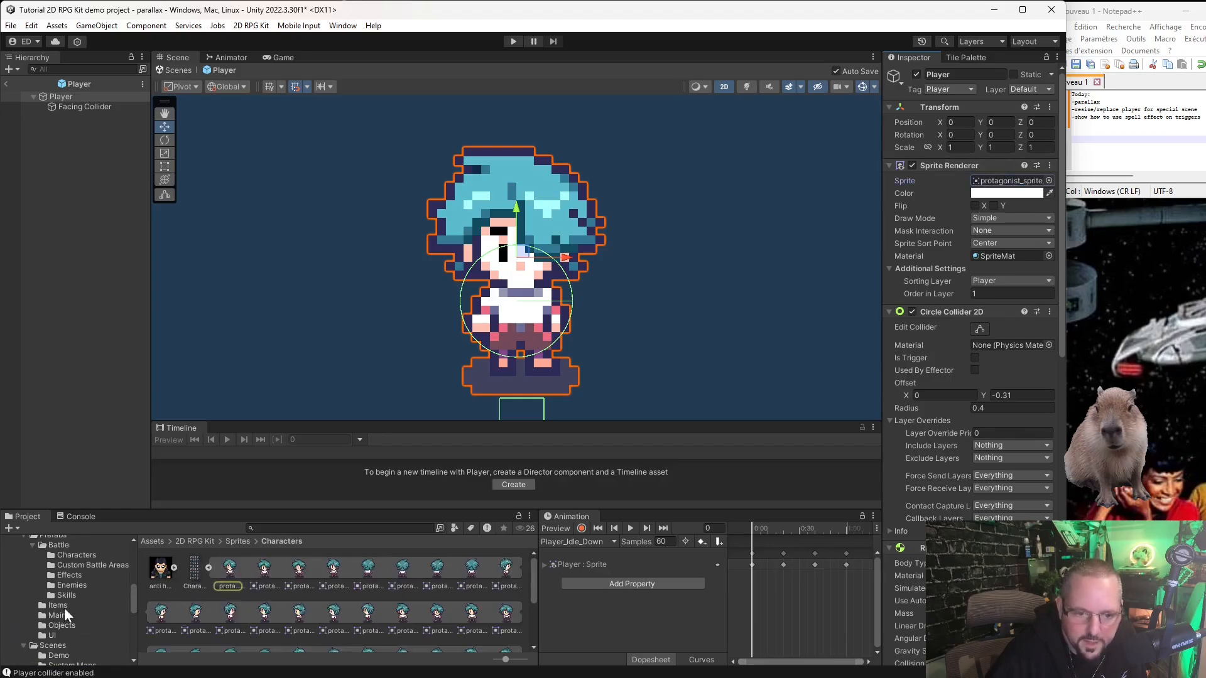
{"action": "left_click", "coordinate": [58, 616]}
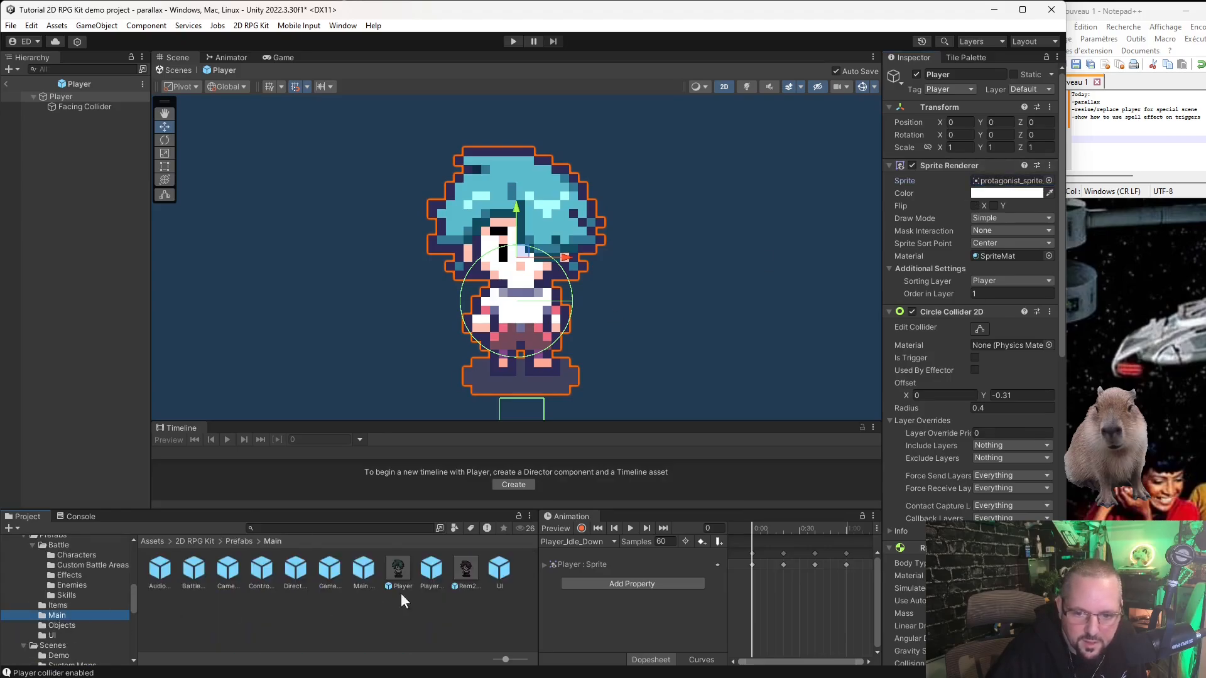
{"action": "left_click", "coordinate": [397, 567]}
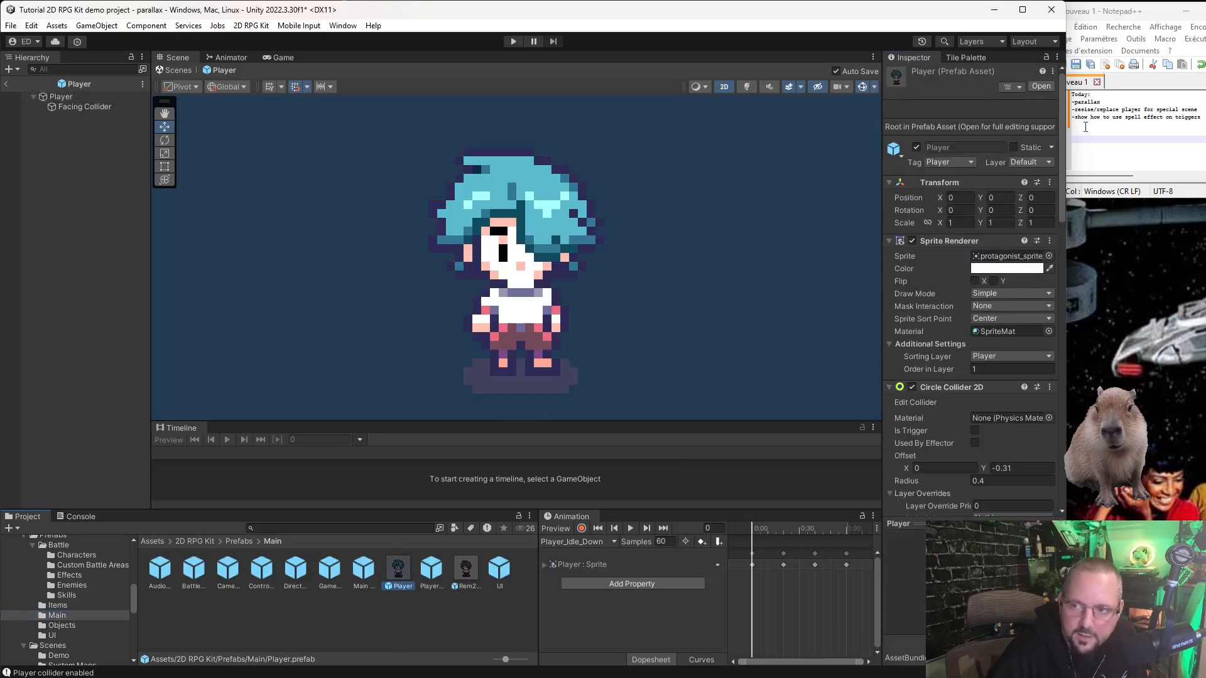
{"action": "left_click", "coordinate": [62, 98]}
{"action": "left_click", "coordinate": [399, 569]}
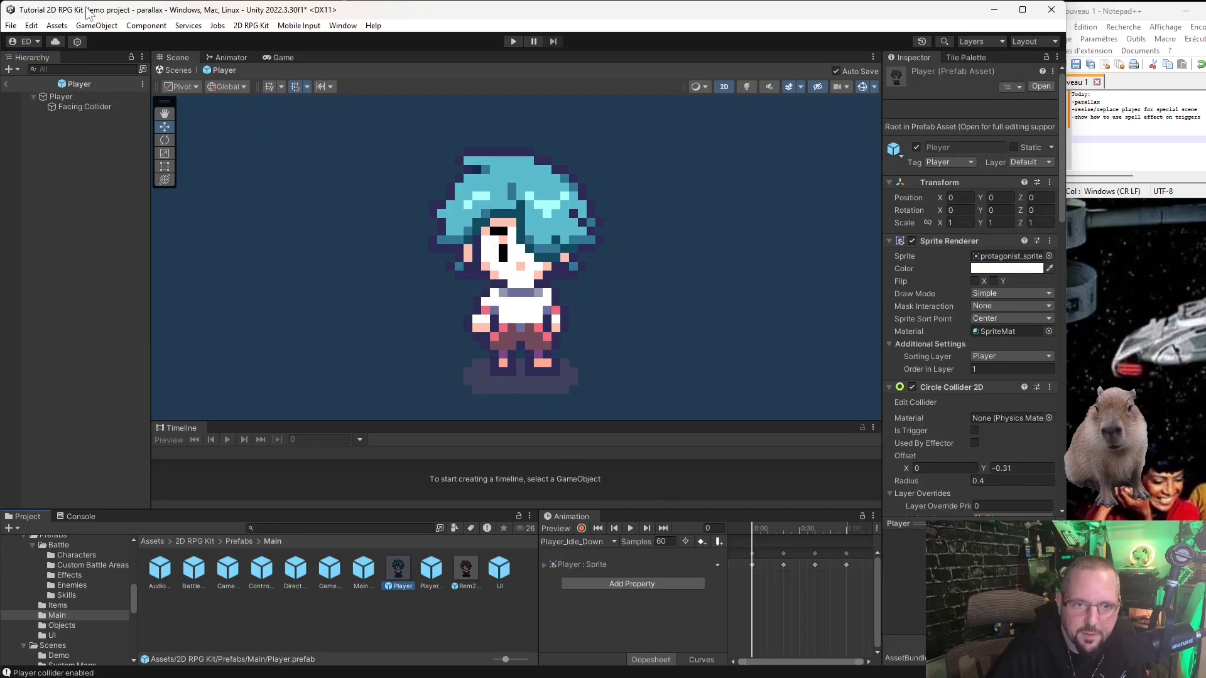
Examine the Player prefab's root object and its Sprite Renderer settings.
{"action": "left_click", "coordinate": [58, 97]}
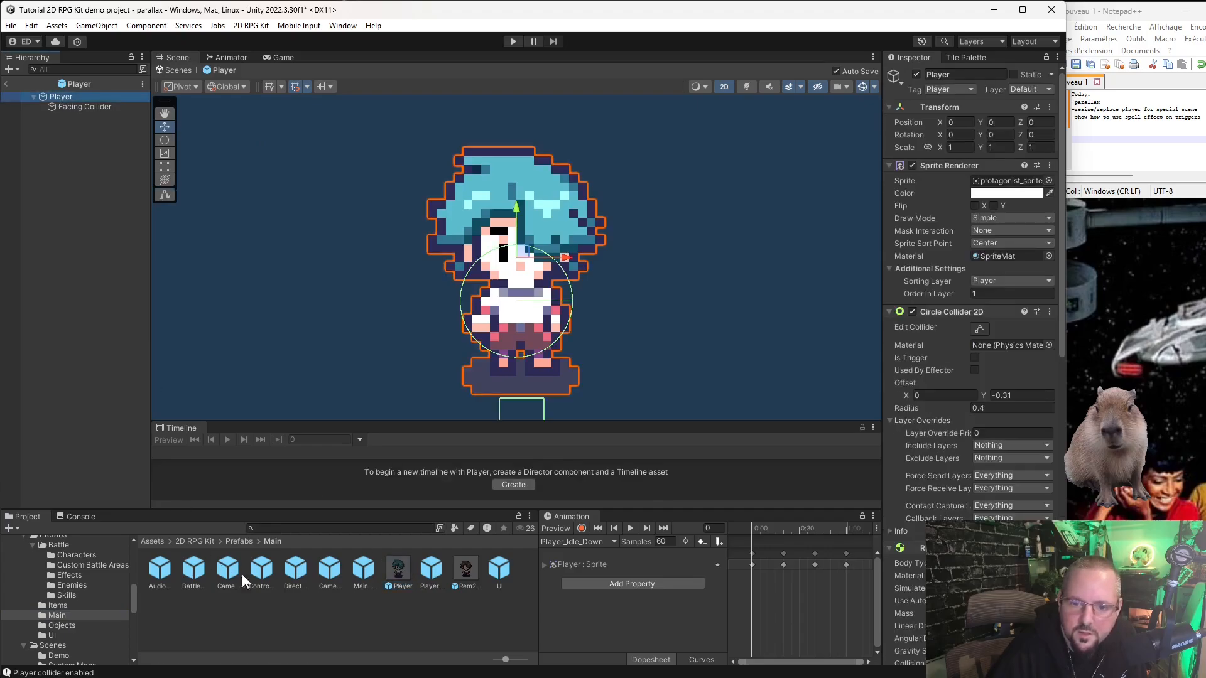
{"action": "double_click", "coordinate": [400, 568]}
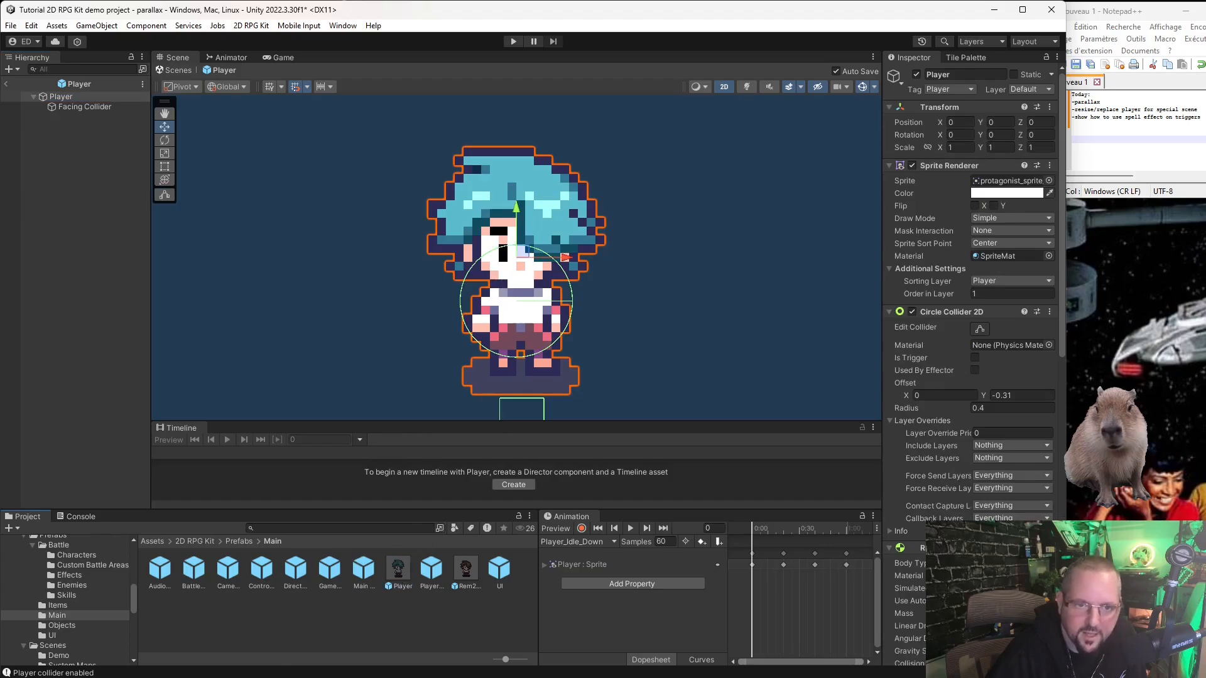
{"action": "left_click", "coordinate": [54, 96]}
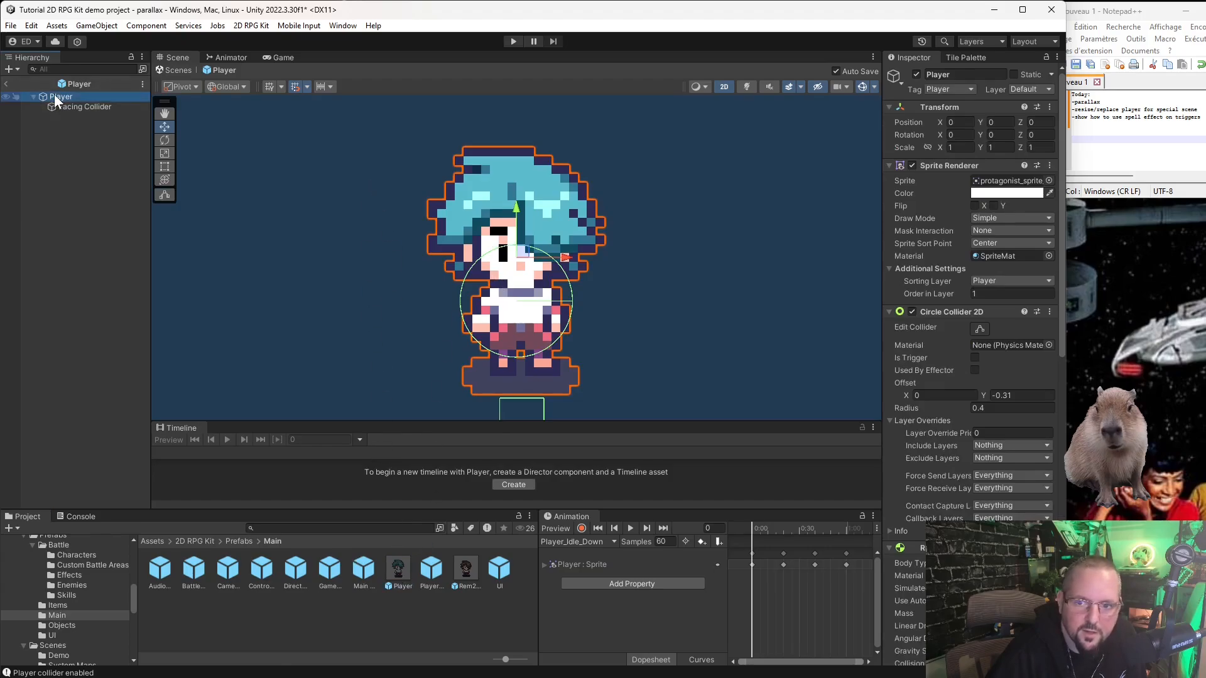
{"action": "double_click", "coordinate": [398, 570]}
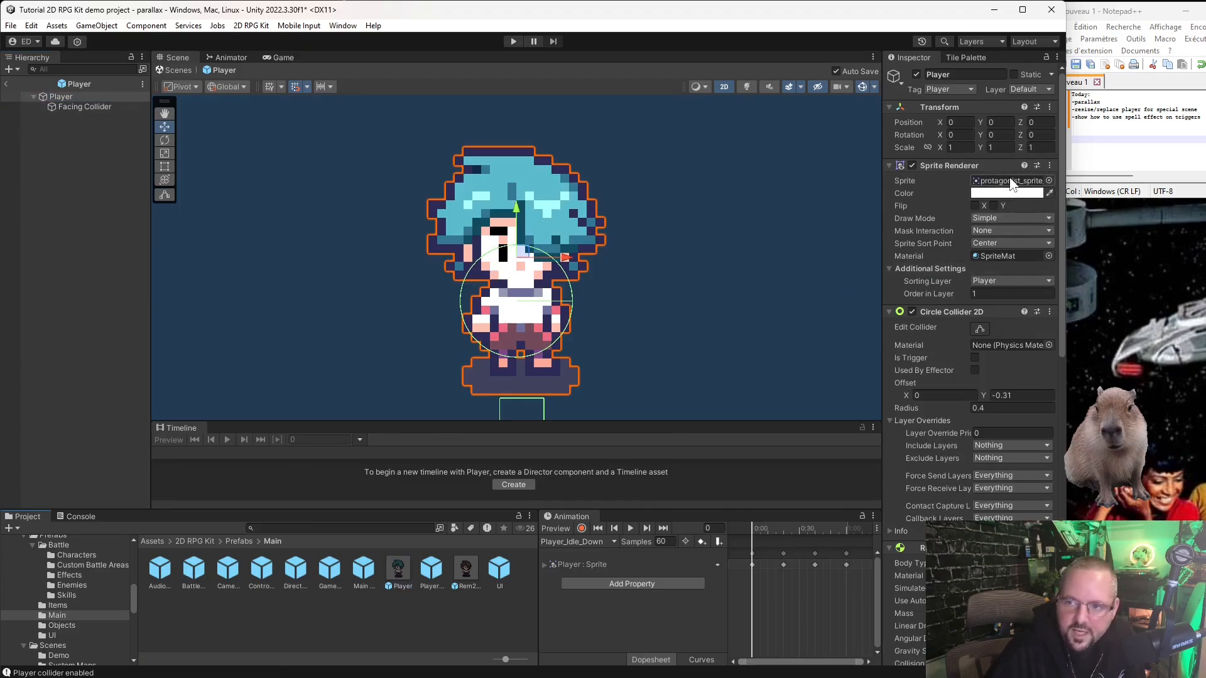
{"action": "left_click", "coordinate": [59, 96]}
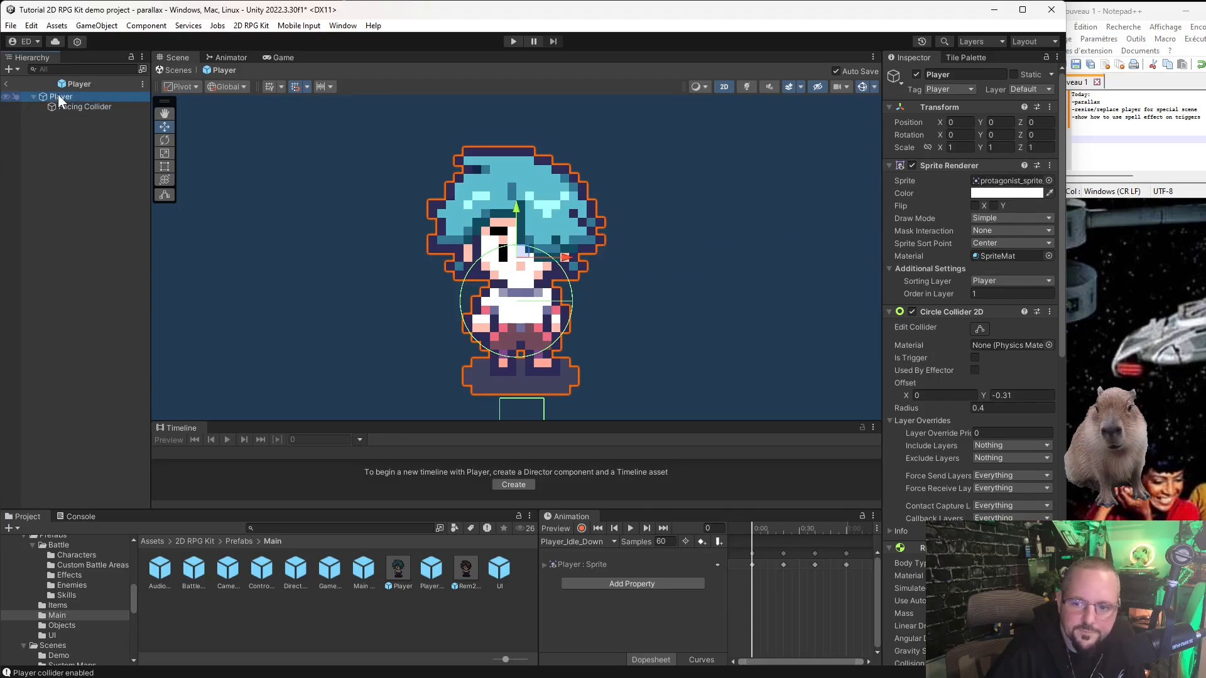
Look over the Player Loader and Rem2_world prefabs, examining Rem2_world's components down to its Animator controller.
{"action": "left_click", "coordinate": [466, 571]}
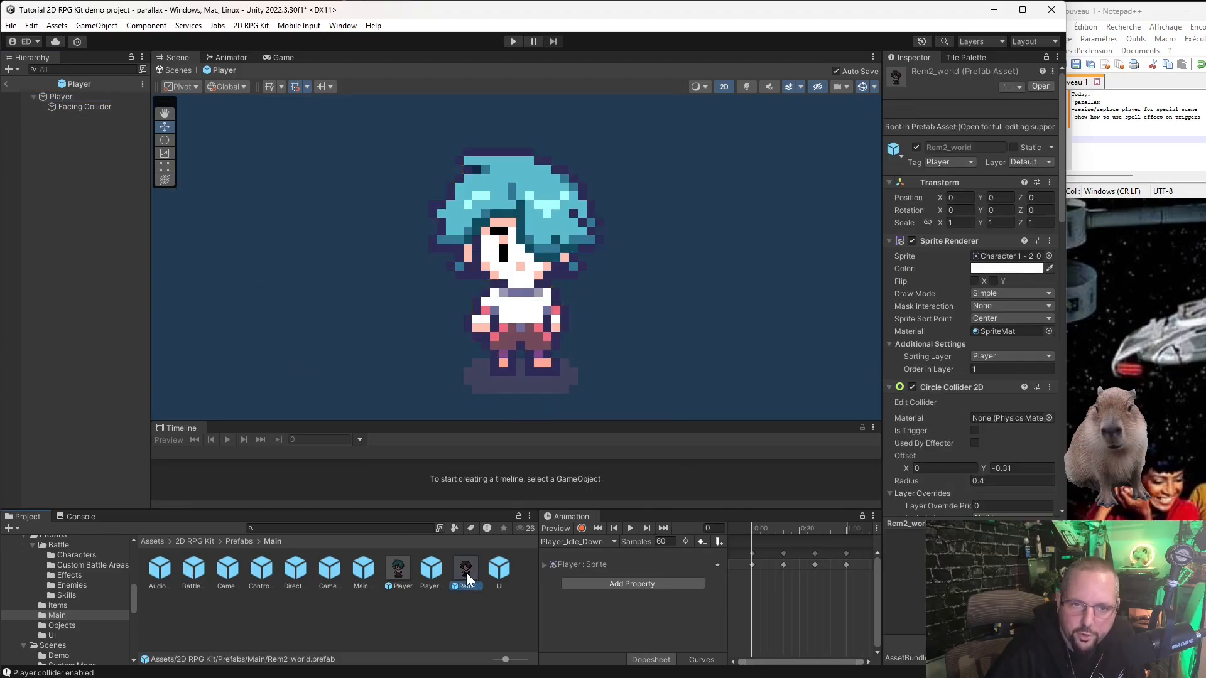
{"action": "left_click", "coordinate": [397, 565]}
{"action": "left_click", "coordinate": [432, 569]}
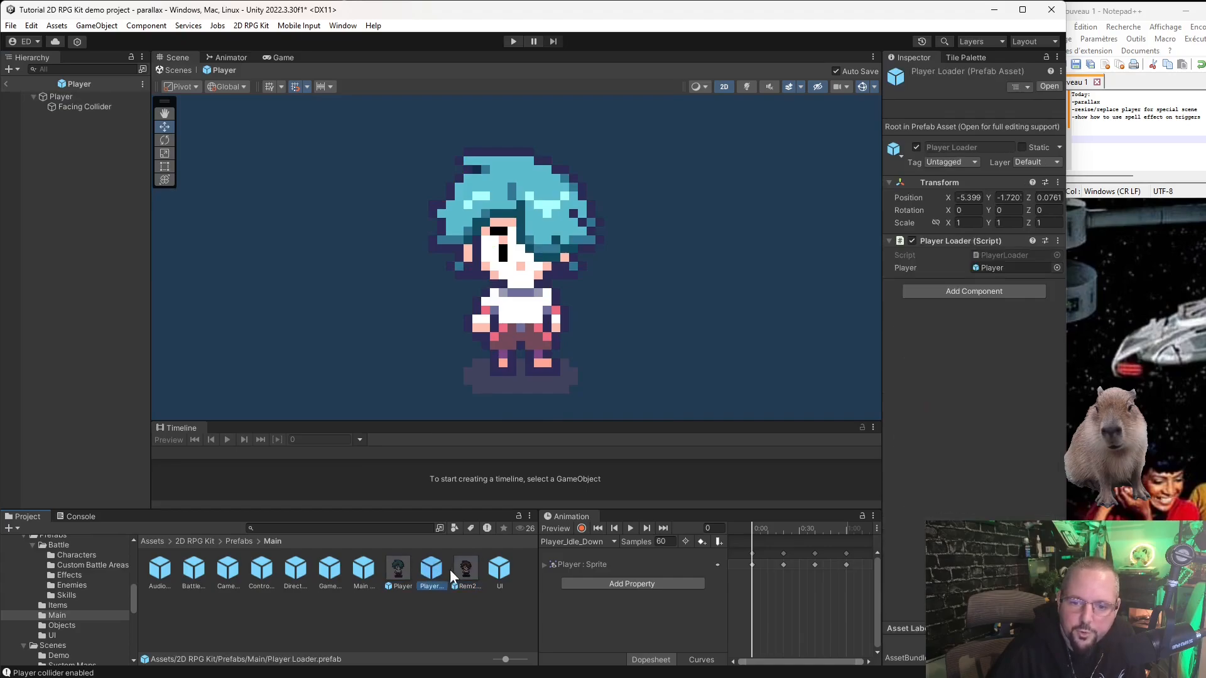
{"action": "left_click", "coordinate": [468, 573]}
{"action": "scroll", "coordinate": [986, 402], "scroll_direction": "down", "scroll_amount": 5}
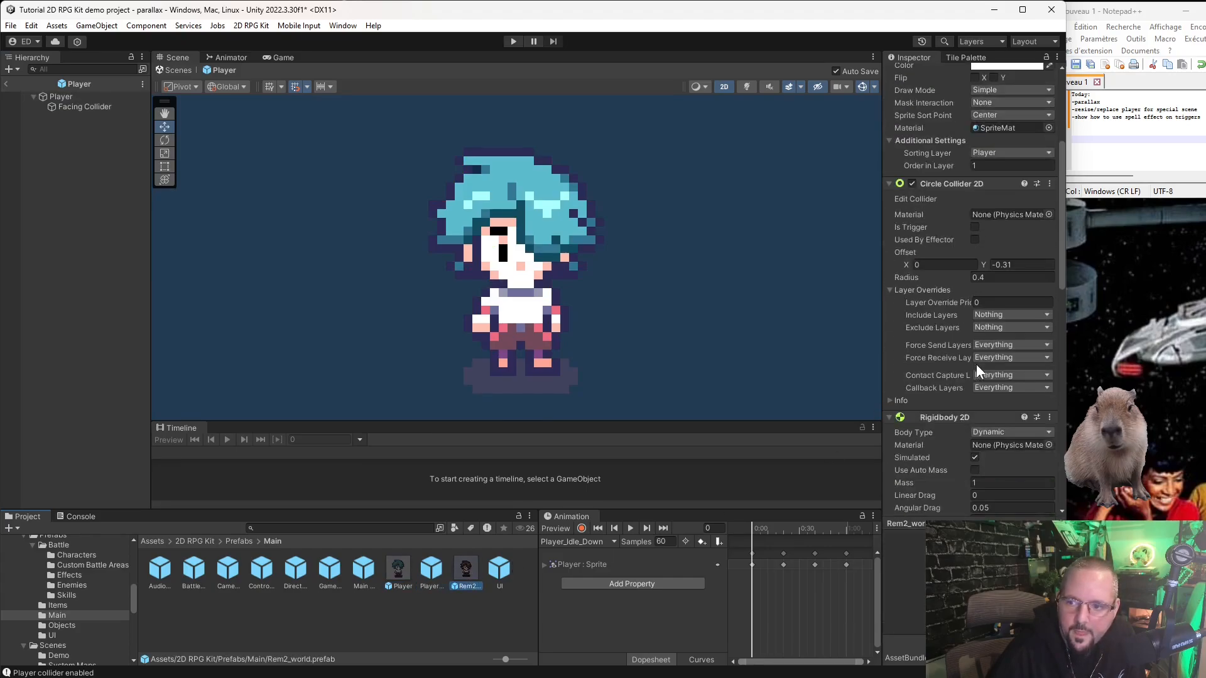
{"action": "scroll", "coordinate": [999, 299], "scroll_direction": "down", "scroll_amount": 5}
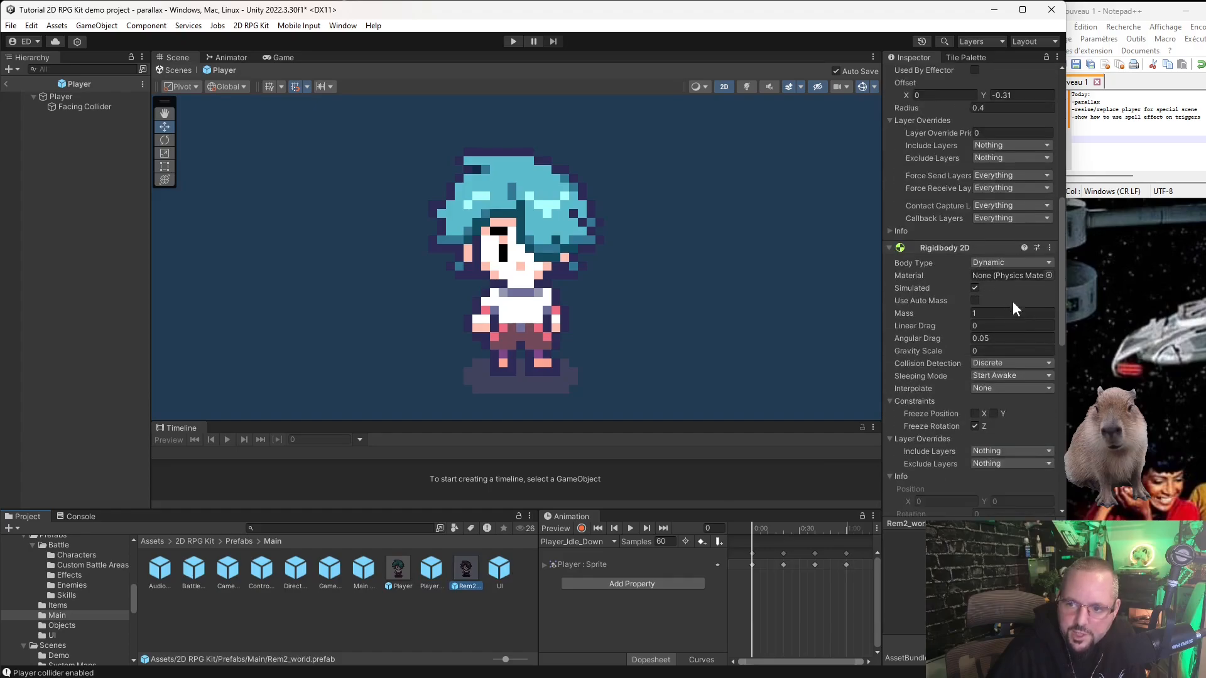
{"action": "scroll", "coordinate": [1013, 305], "scroll_direction": "down", "scroll_amount": 5}
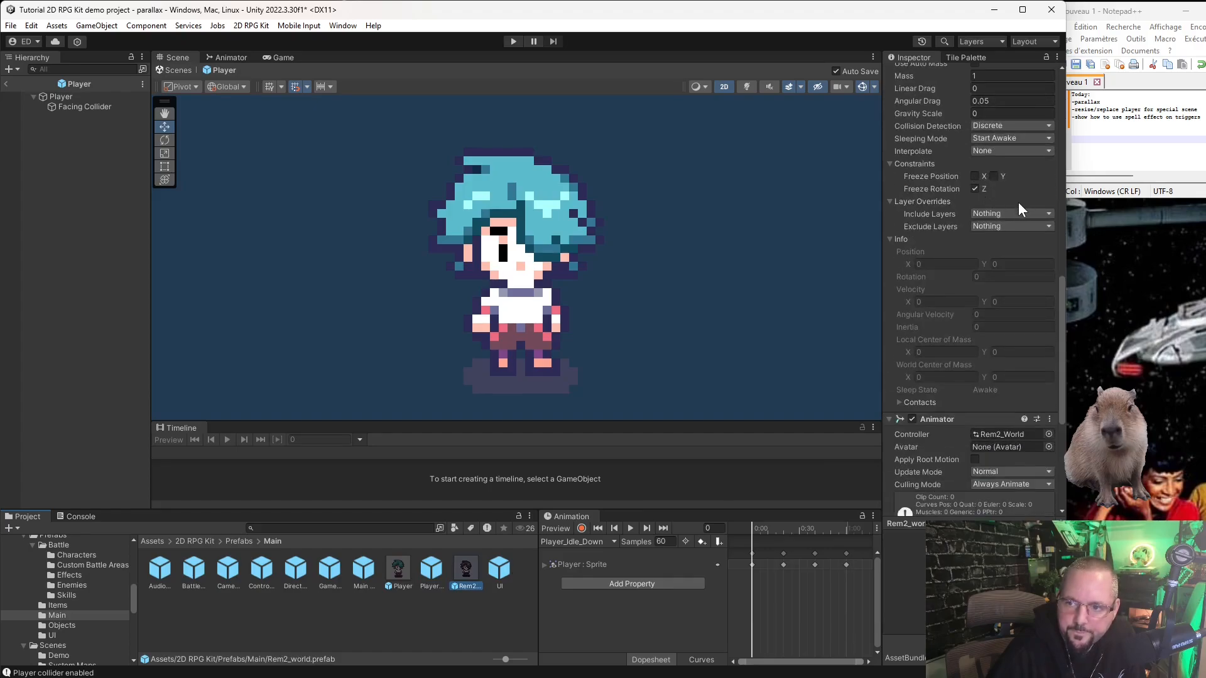
{"action": "scroll", "coordinate": [1012, 251], "scroll_direction": "down", "scroll_amount": 3}
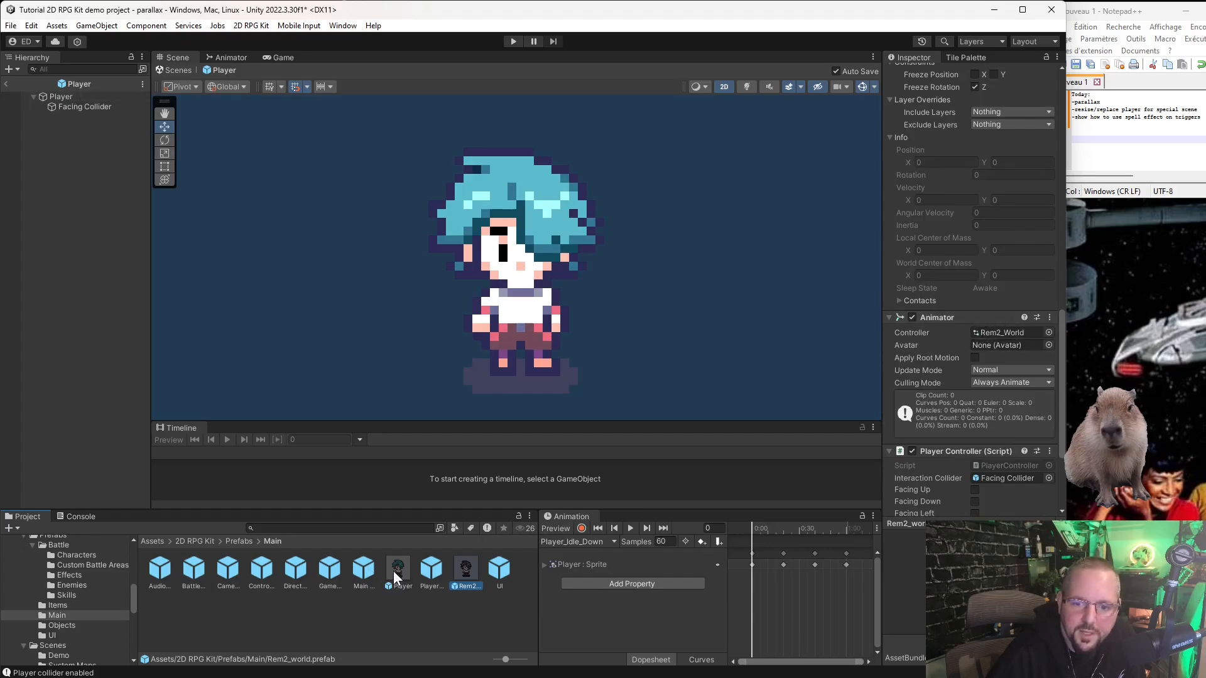
Compare the Animator controllers assigned to the Player and Rem2_world prefabs.
{"action": "left_click_drag", "start_coordinate": [396, 577], "coordinate": [991, 336]}
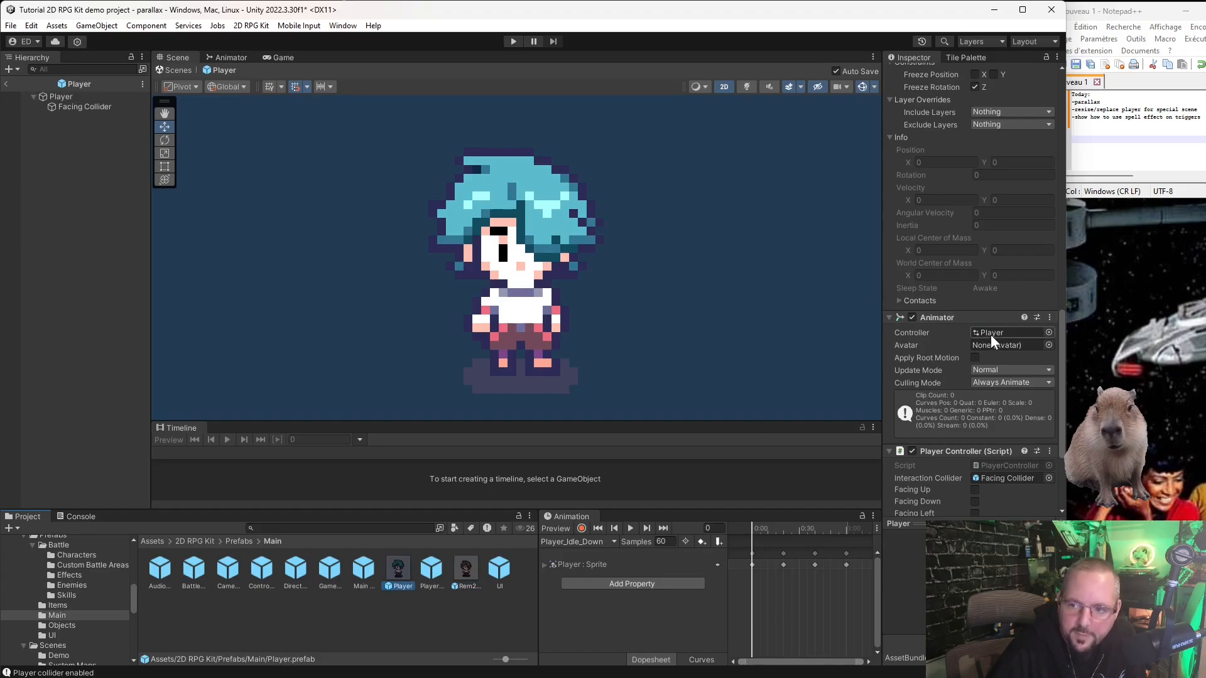
{"action": "left_click", "coordinate": [469, 568]}
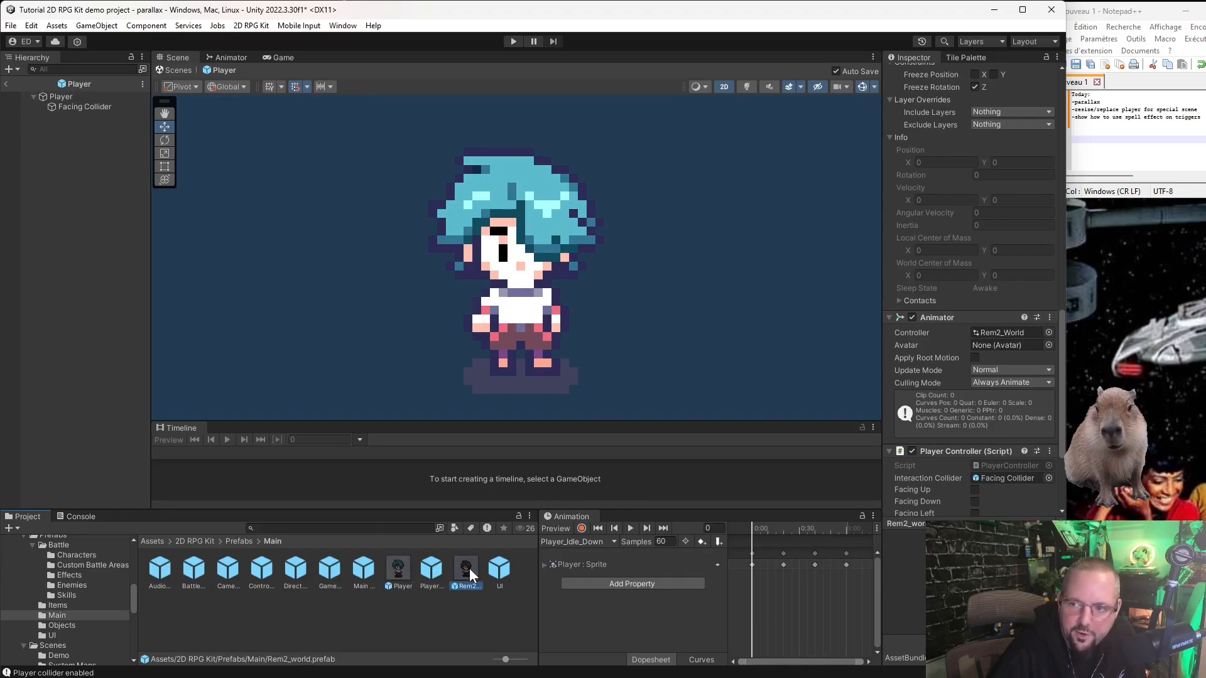
{"action": "left_click", "coordinate": [394, 575]}
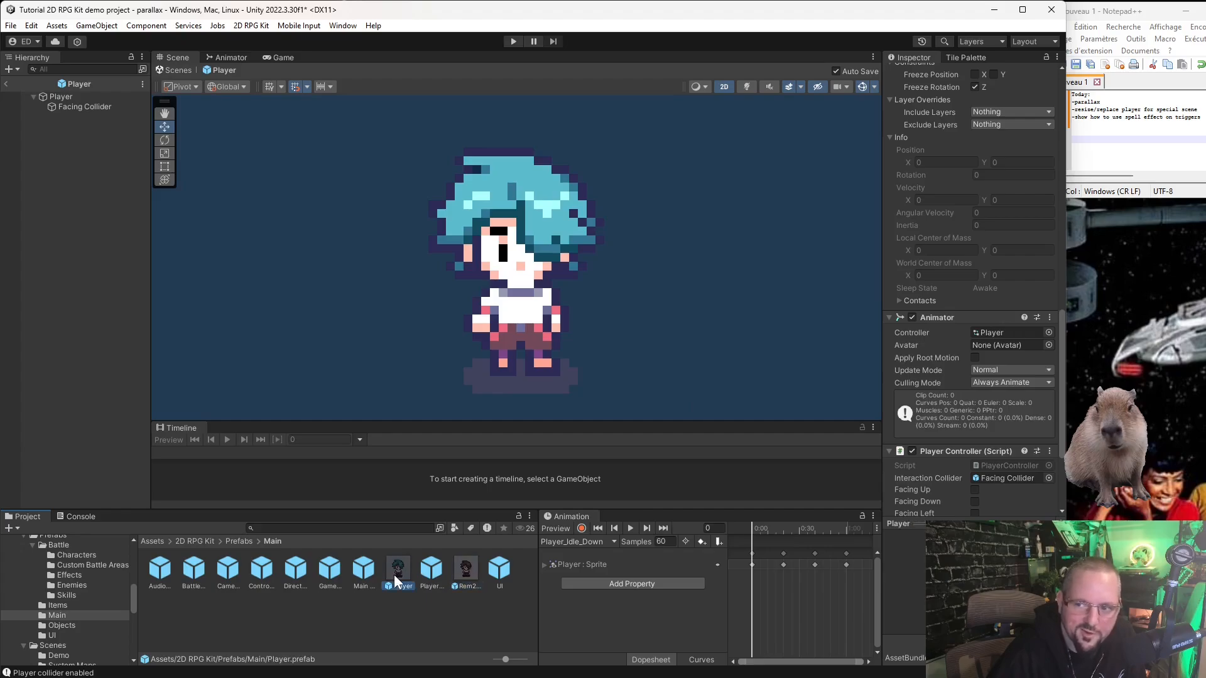
{"action": "left_click", "coordinate": [466, 571]}
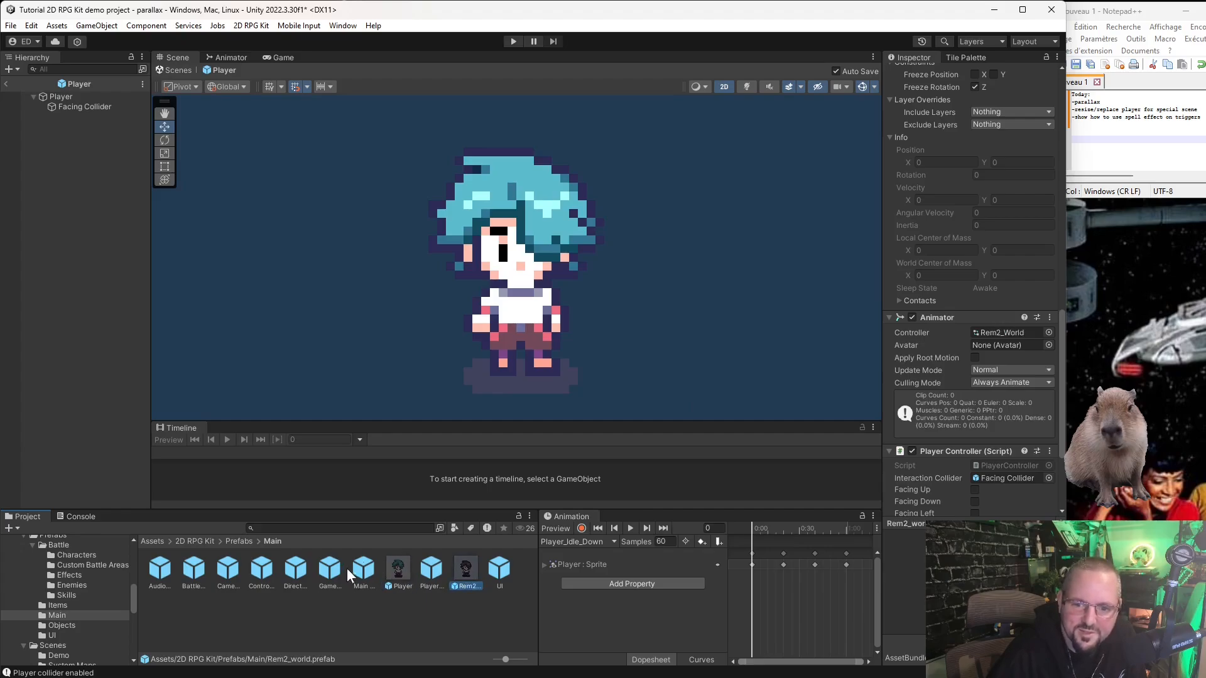
{"action": "left_click", "coordinate": [394, 570]}
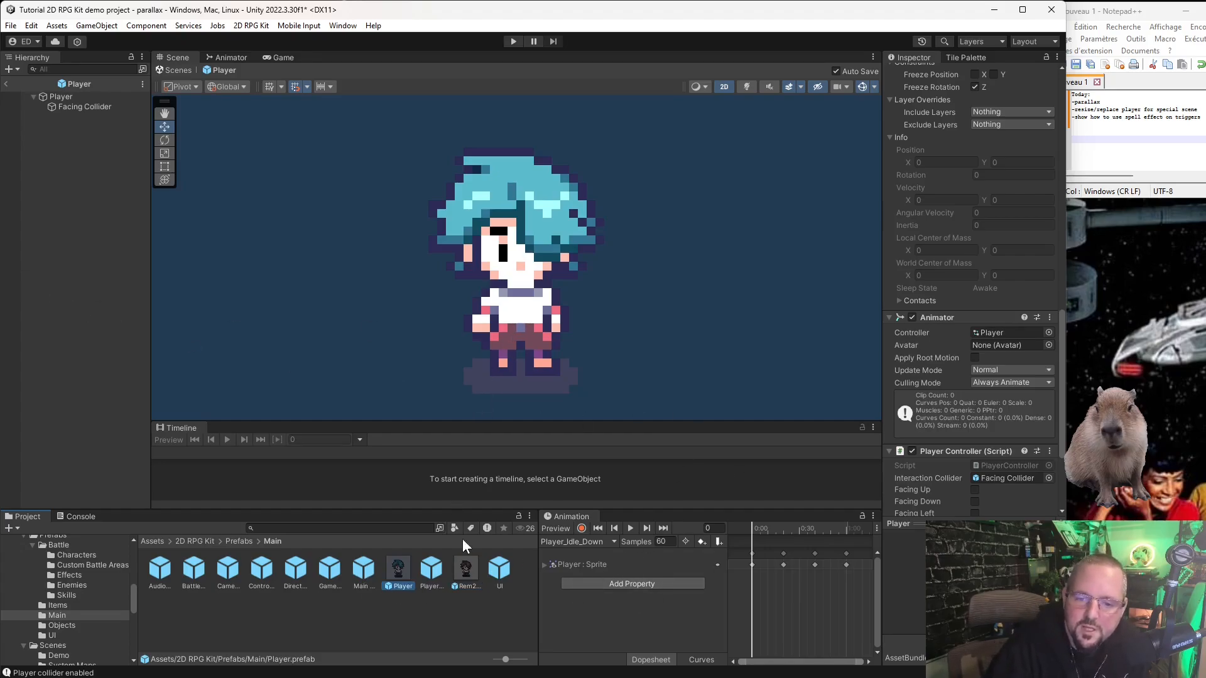
{"action": "left_click", "coordinate": [459, 568]}
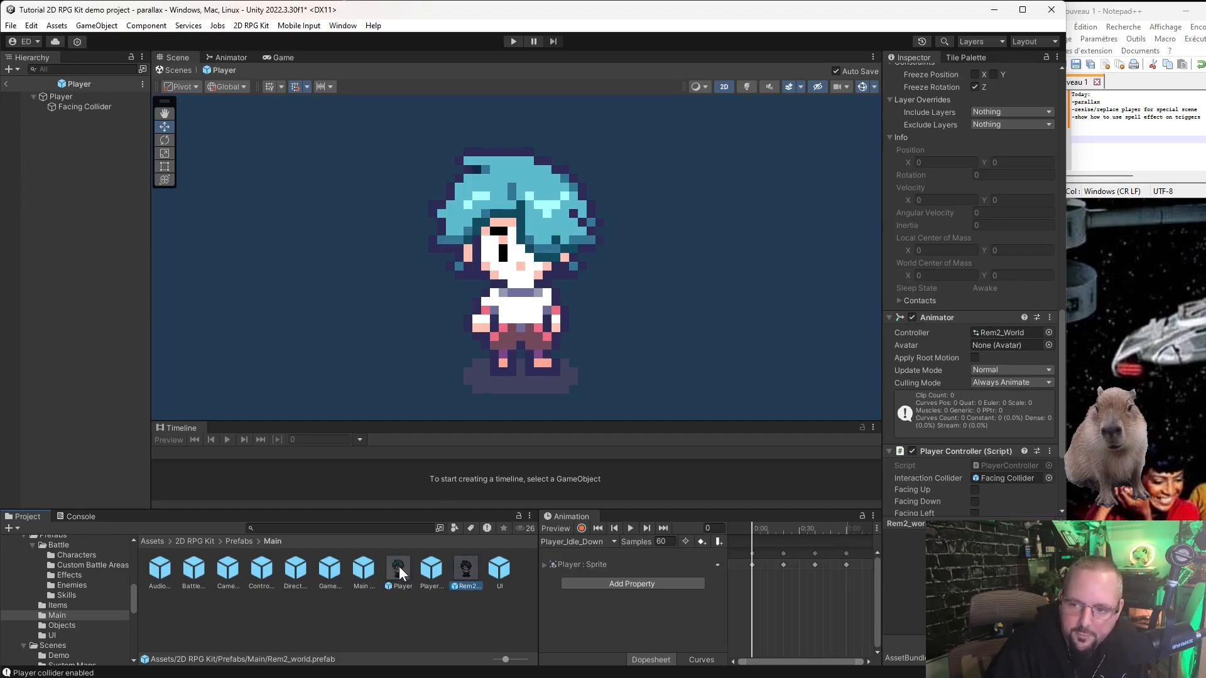
{"action": "left_click", "coordinate": [399, 567]}
Duplicate the Rem2_world prefab in the Prefabs/Main folder and name the copy RemSpace.
{"action": "left_click", "coordinate": [464, 568]}
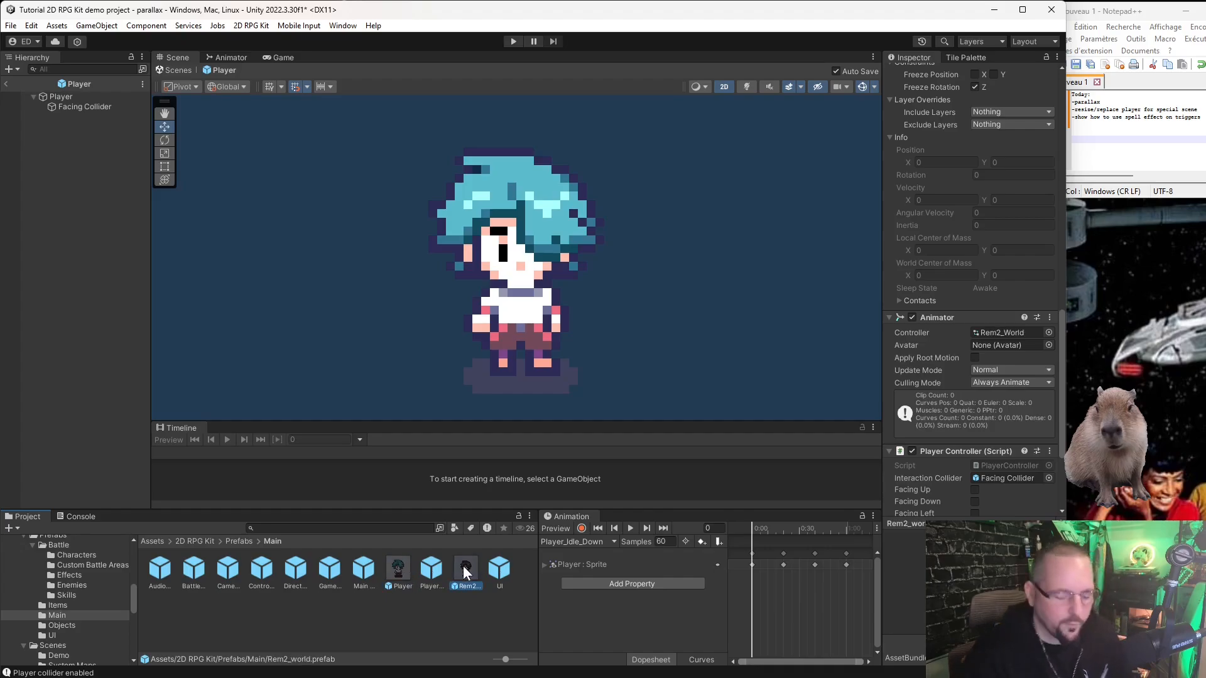
{"action": "key", "text": "ctrl+d"}
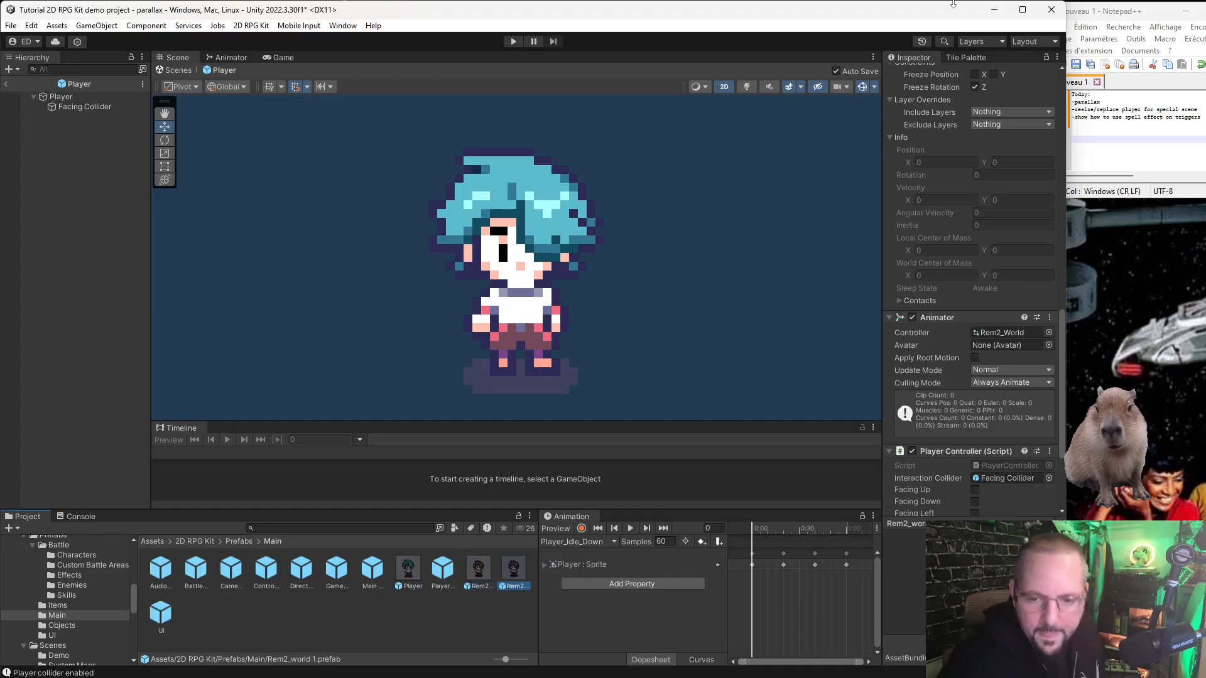
{"action": "left_click", "coordinate": [515, 586]}
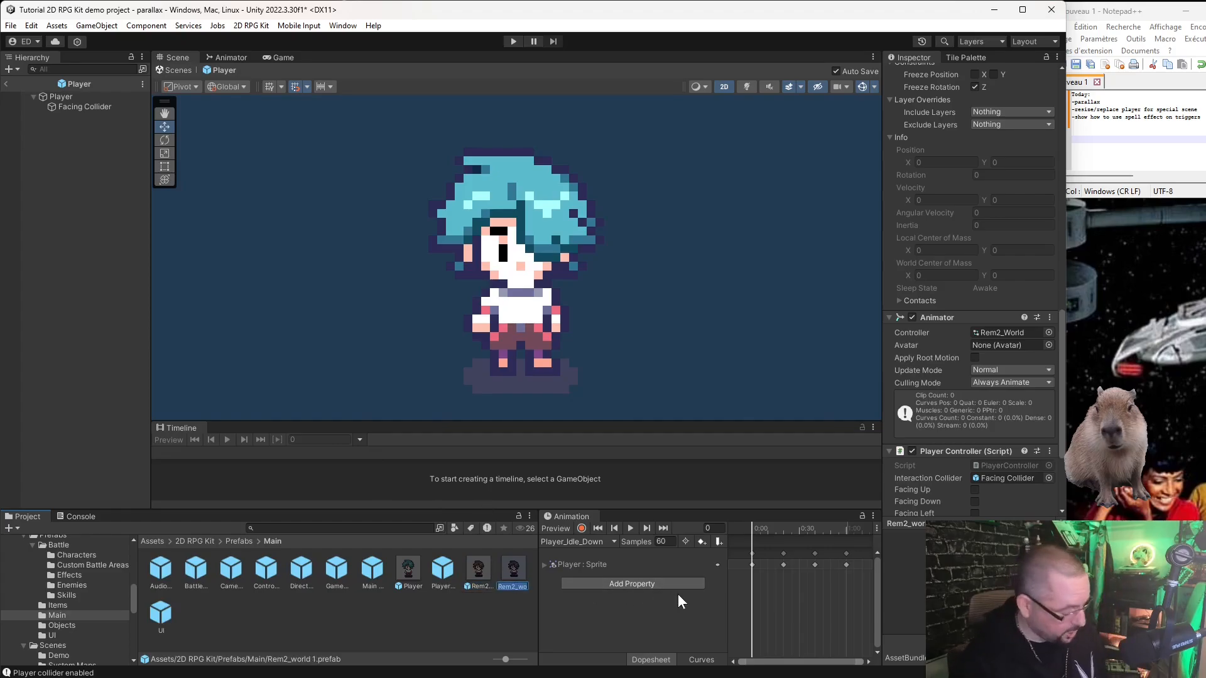
{"action": "type", "text": "RemSpac"}
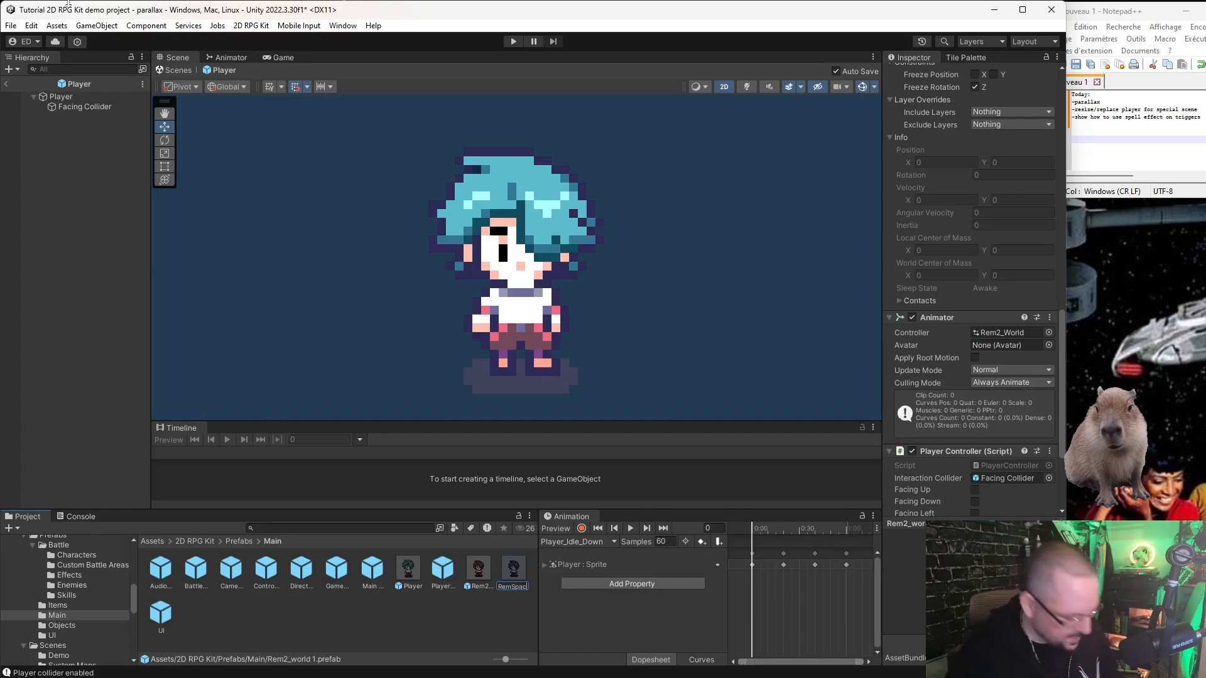
{"action": "type", "text": "e"}
{"action": "key", "text": "Return"}
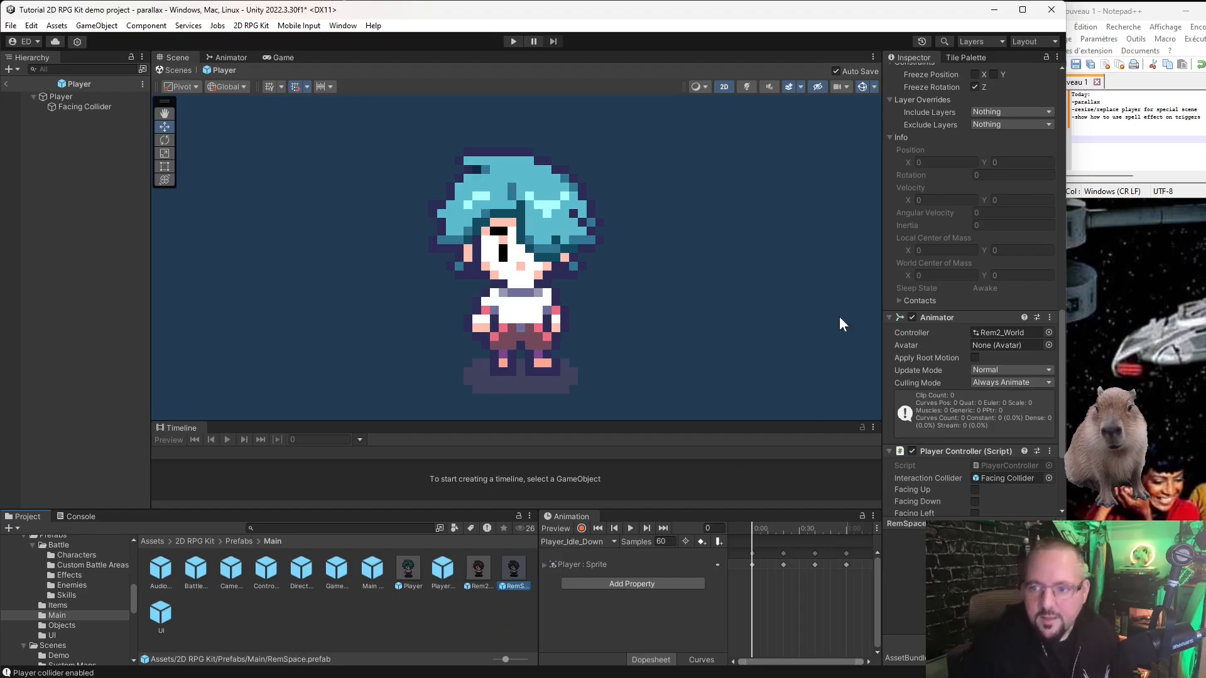
Examine the RemSpace prefab's components and locate its assigned Animator controller asset in the project.
{"action": "scroll", "coordinate": [968, 242], "scroll_direction": "up", "scroll_amount": 15}
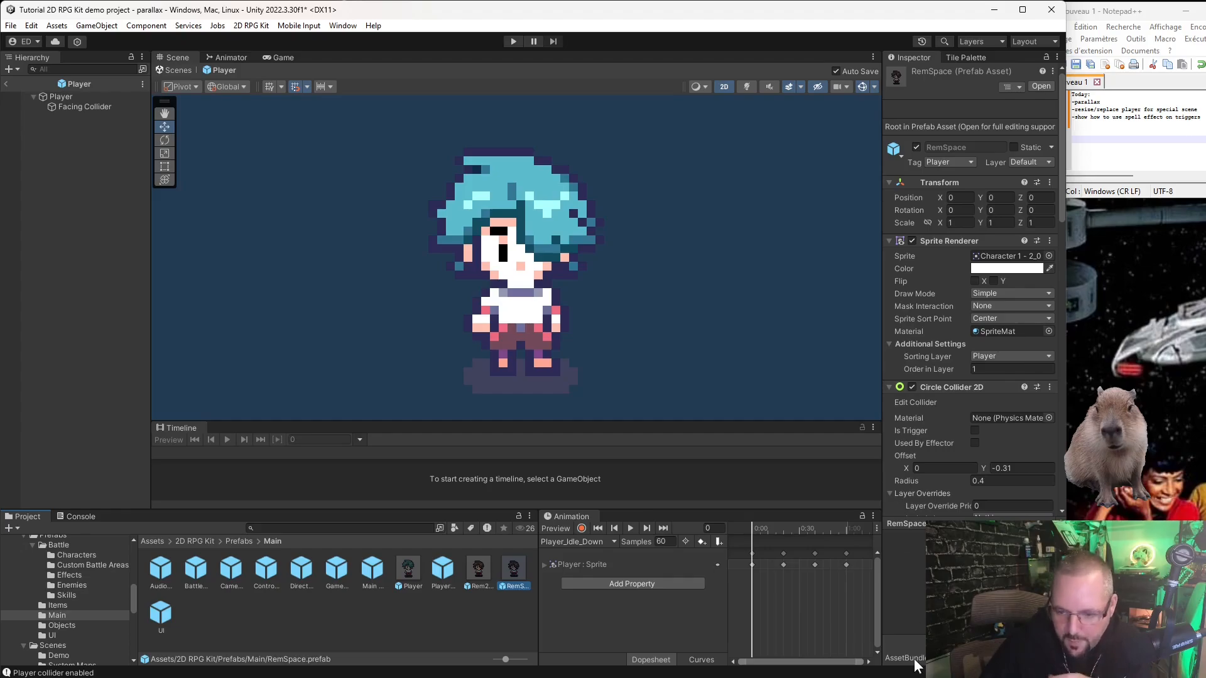
{"action": "scroll", "coordinate": [961, 306], "scroll_direction": "down", "scroll_amount": 6}
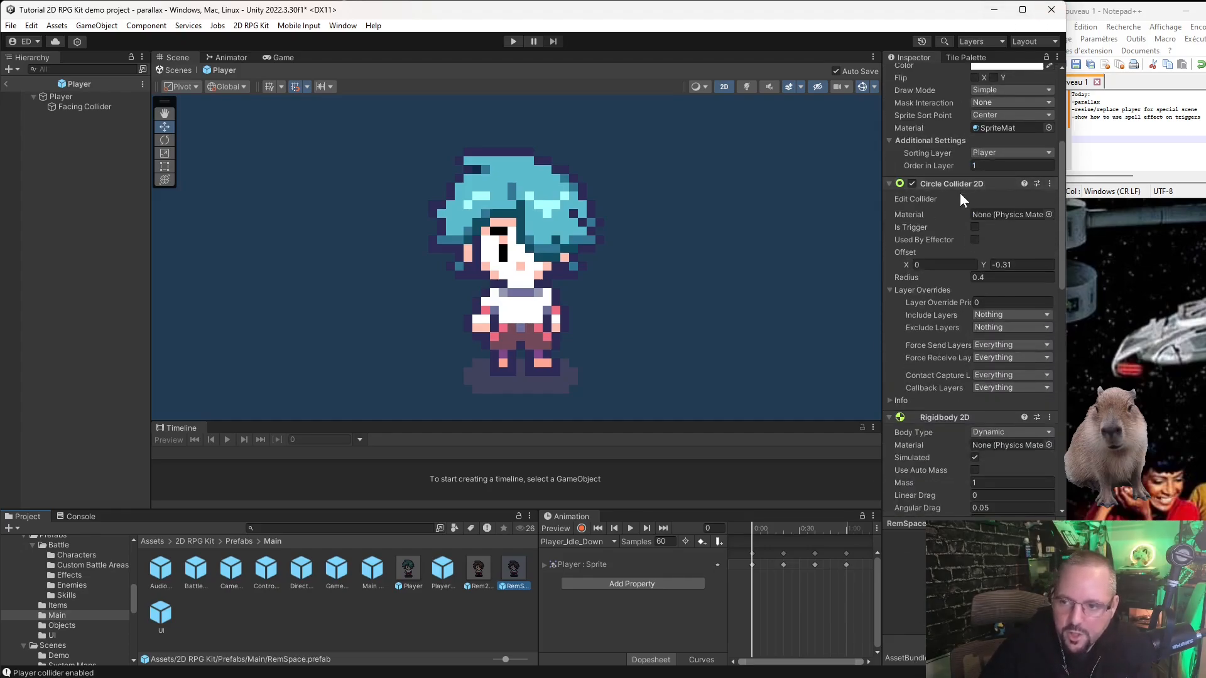
{"action": "scroll", "coordinate": [961, 194], "scroll_direction": "up", "scroll_amount": 6}
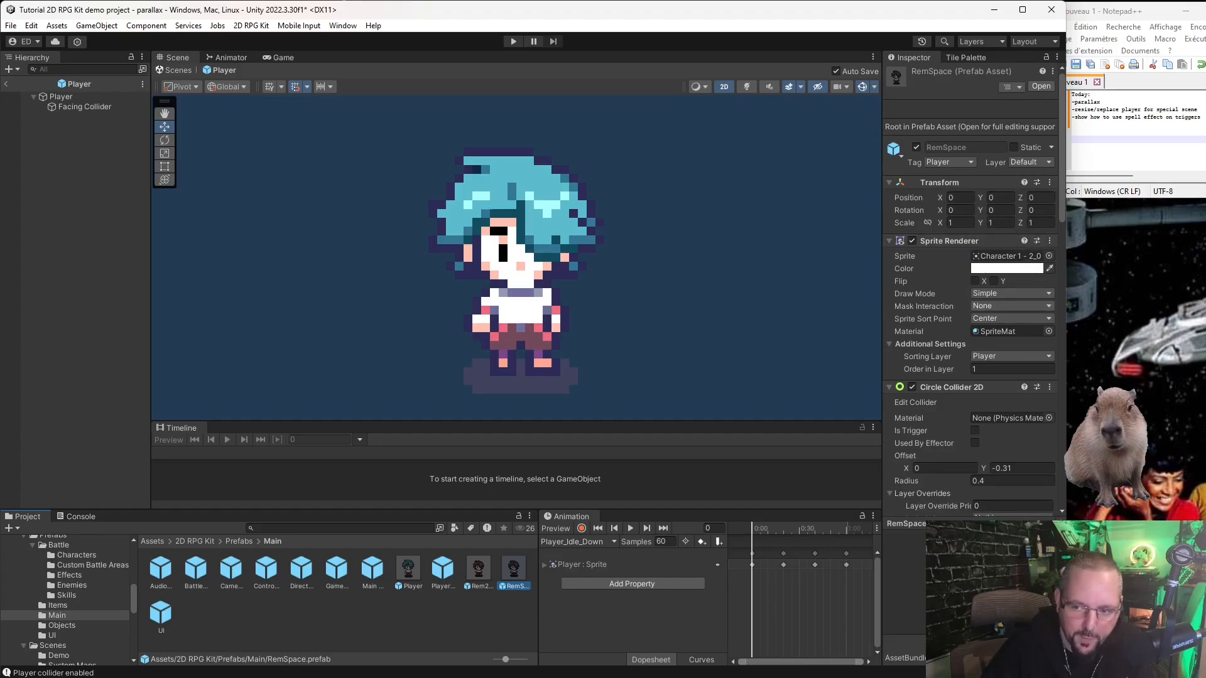
{"action": "scroll", "coordinate": [987, 330], "scroll_direction": "down", "scroll_amount": 5}
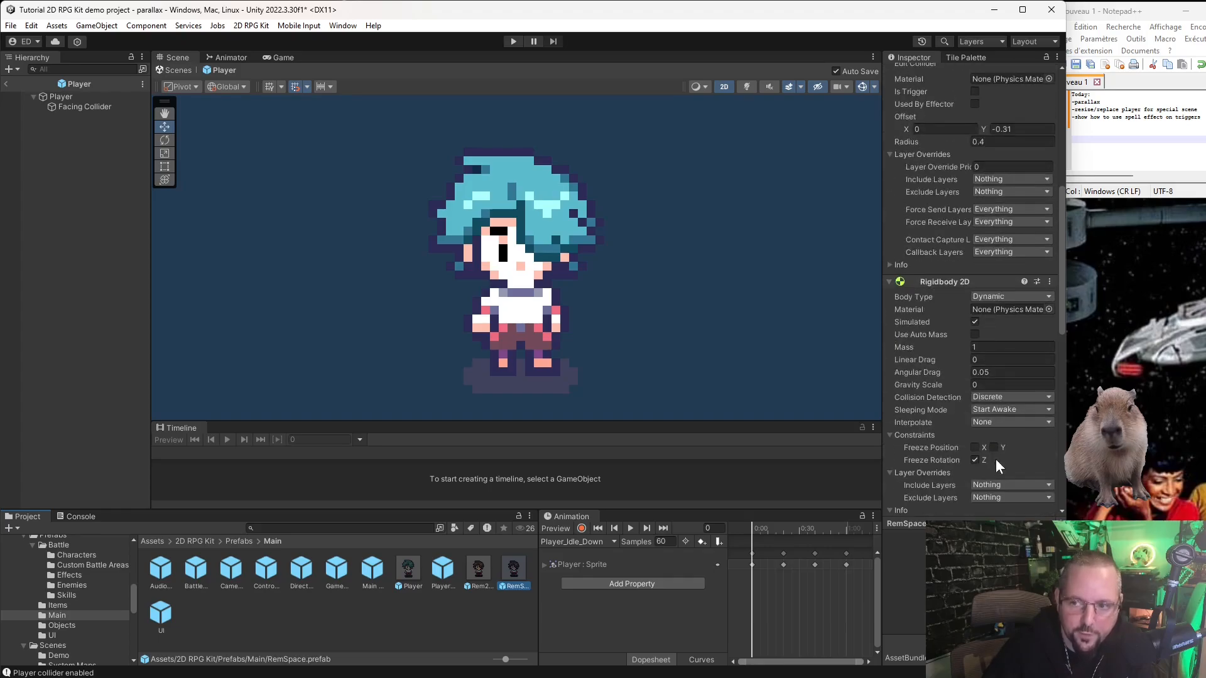
{"action": "scroll", "coordinate": [974, 384], "scroll_direction": "down", "scroll_amount": 12}
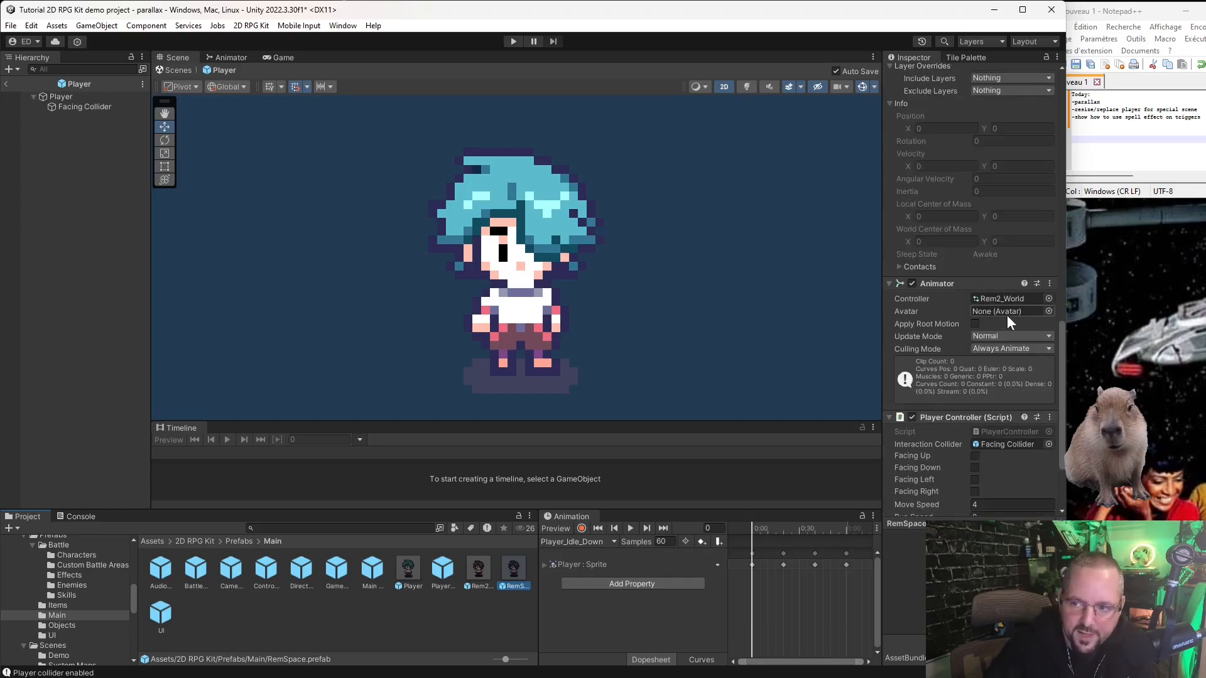
{"action": "left_click", "coordinate": [1008, 297]}
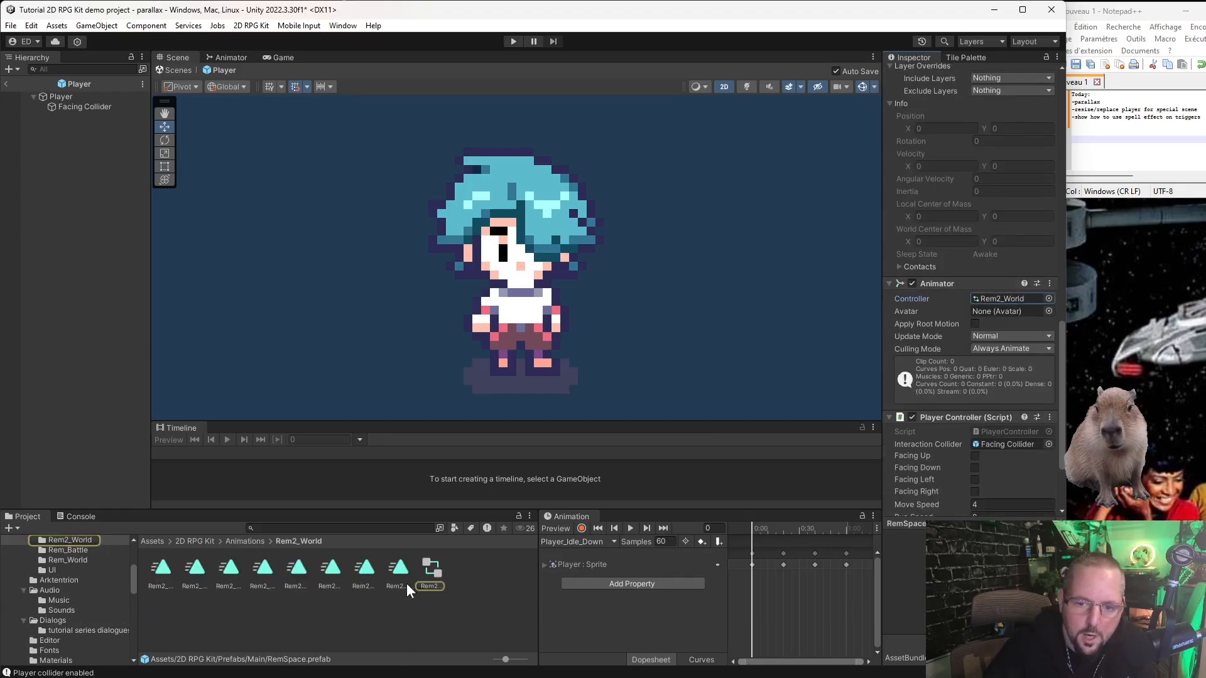
Duplicate the Rem2_World animator controller in the Animations/Rem2_World folder and name the copy RemSpace.
{"action": "left_click", "coordinate": [434, 571]}
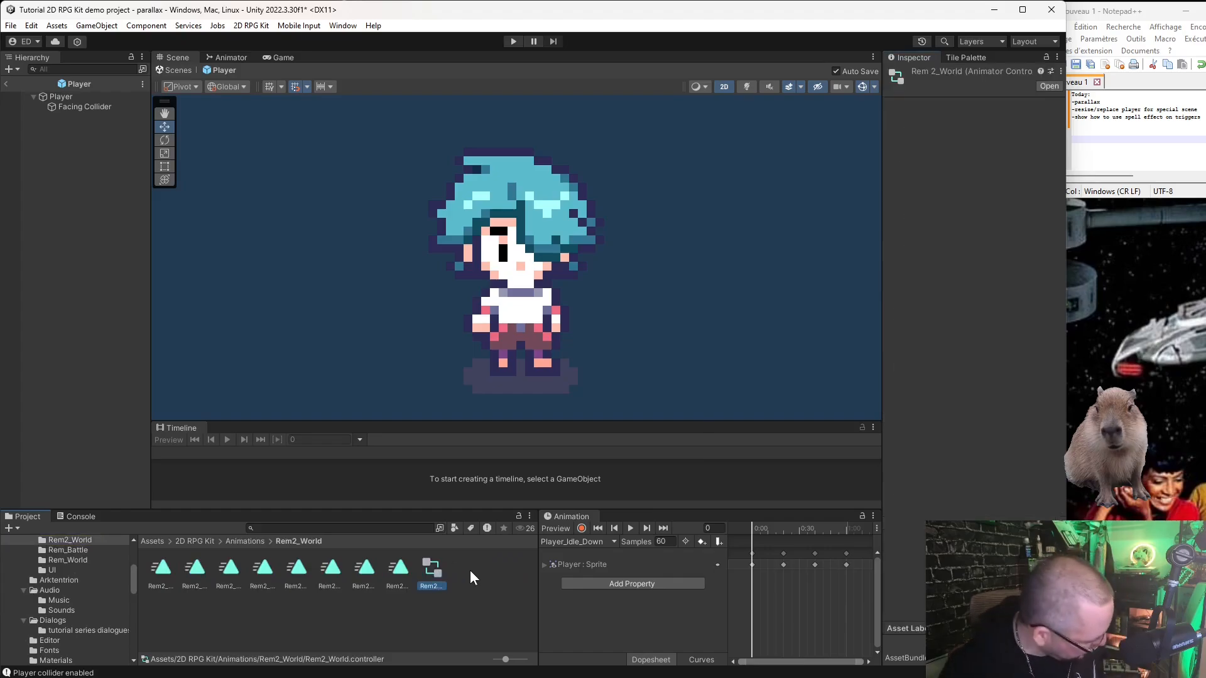
{"action": "key", "text": "ctrl+d"}
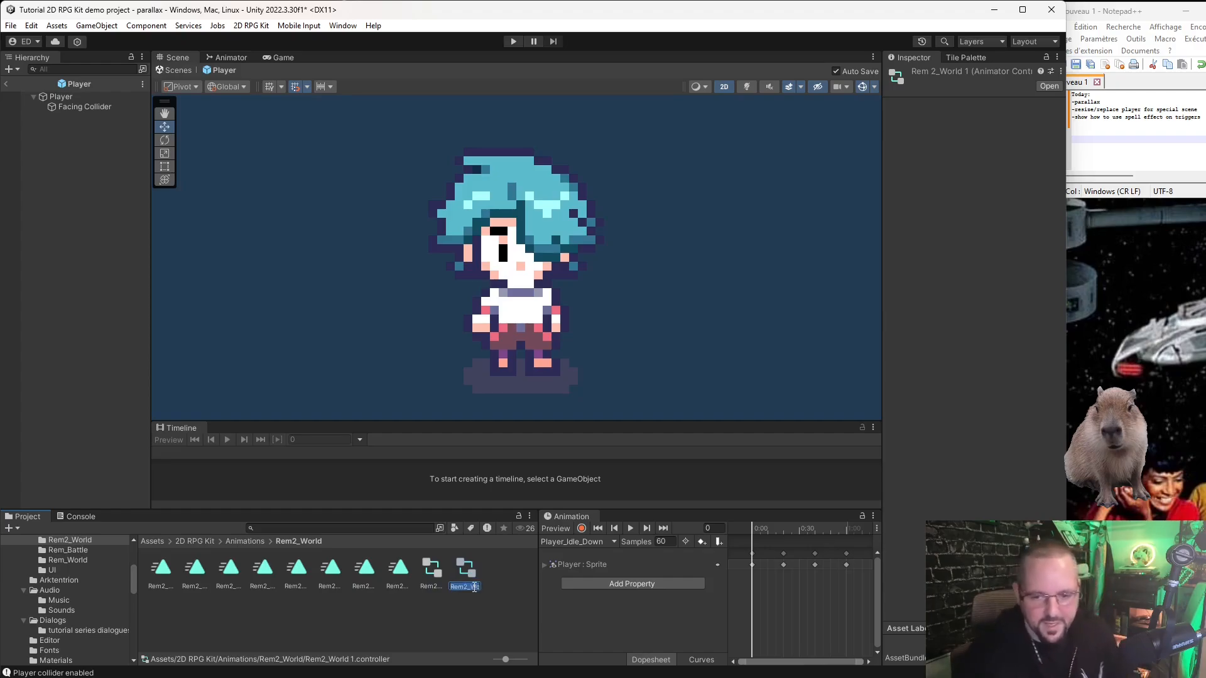
{"action": "left_click", "coordinate": [473, 586]}
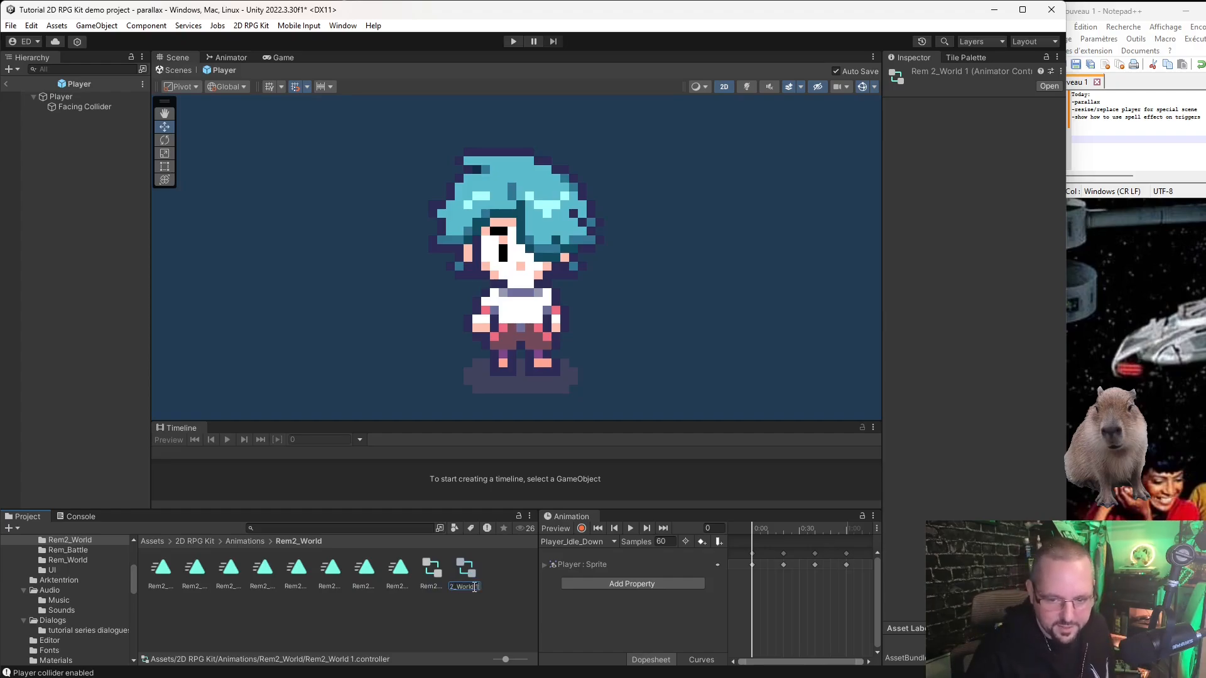
{"action": "key", "text": "BackSpace"}
{"action": "key", "text": "BackSpace"}
{"action": "key", "text": "BackSpace"}
{"action": "key", "text": "BackSpace"}
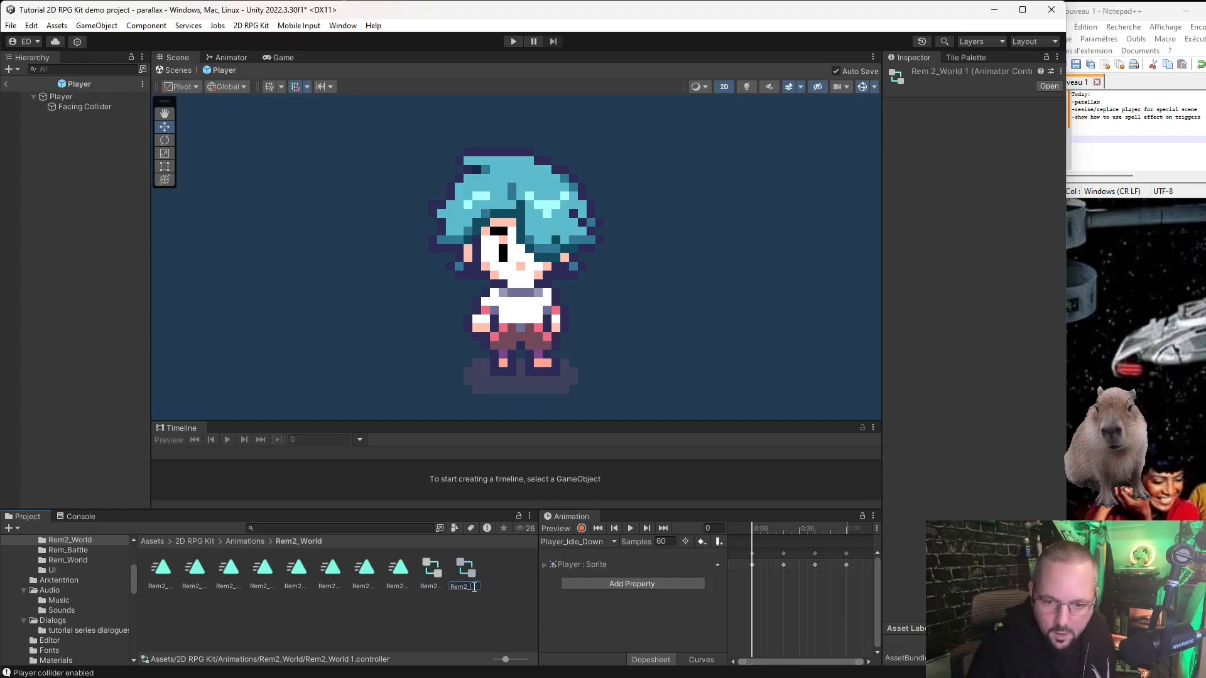
{"action": "type", "text": "Spa"}
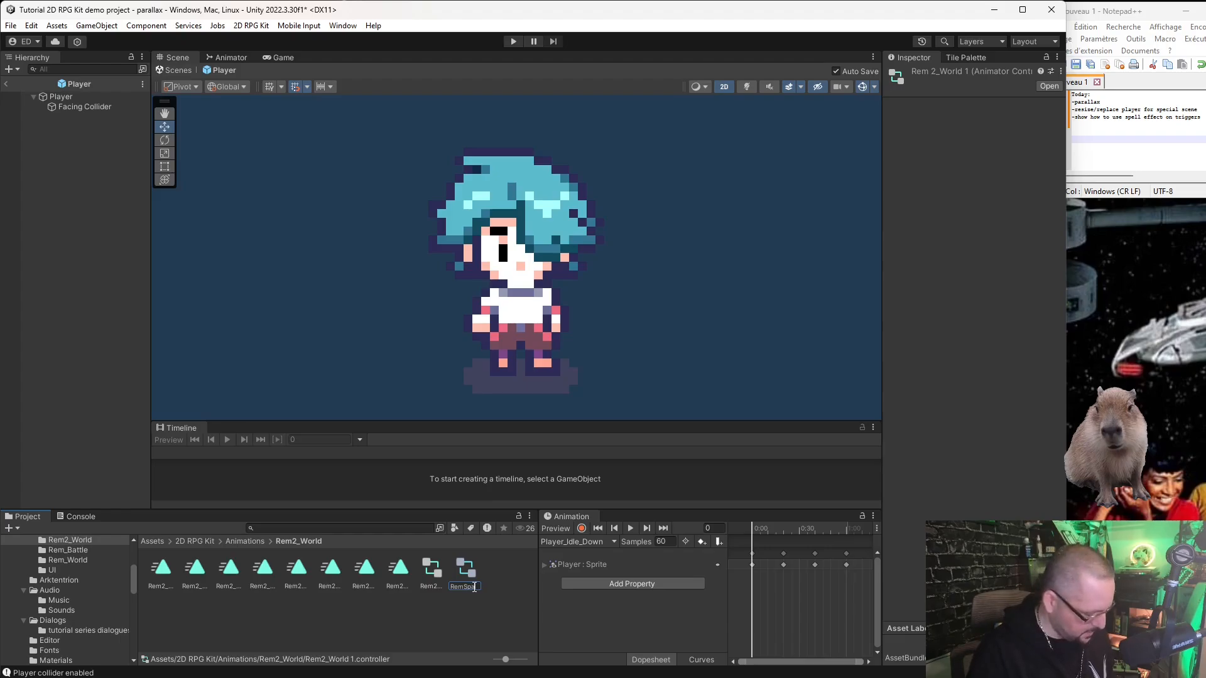
{"action": "type", "text": "ce"}
{"action": "key", "text": "Return"}
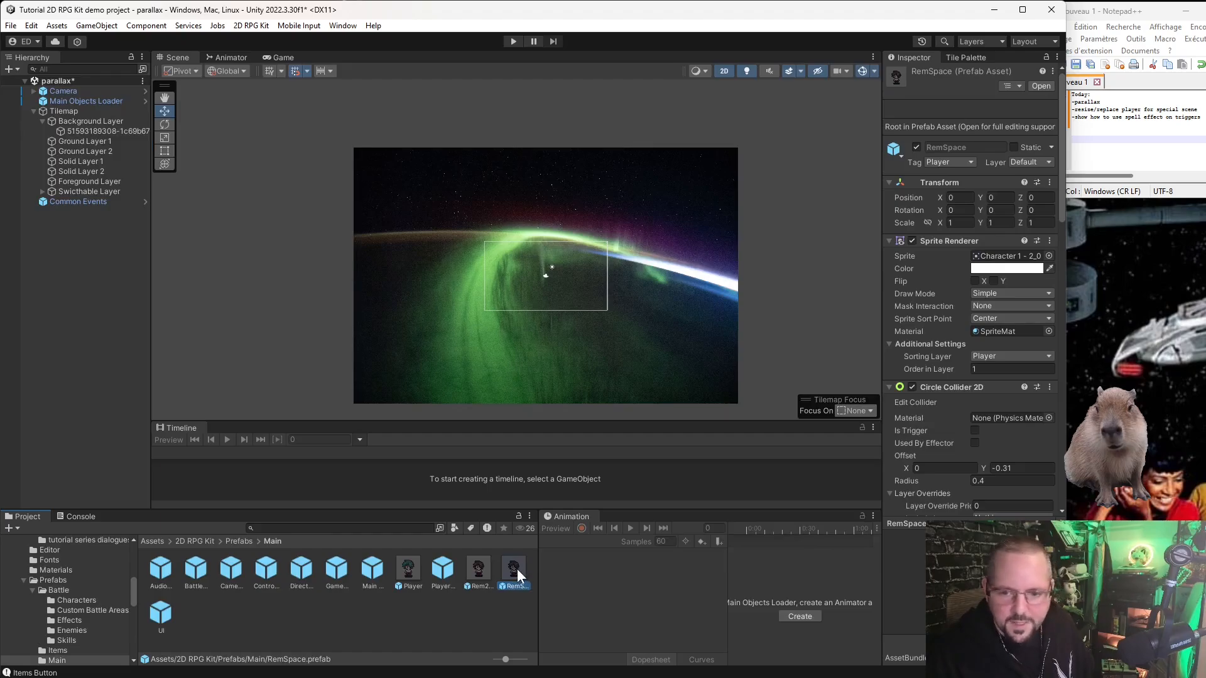
Open the RemSpace prefab from the Prefabs/Main folder for editing.
{"action": "double_click", "coordinate": [516, 568]}
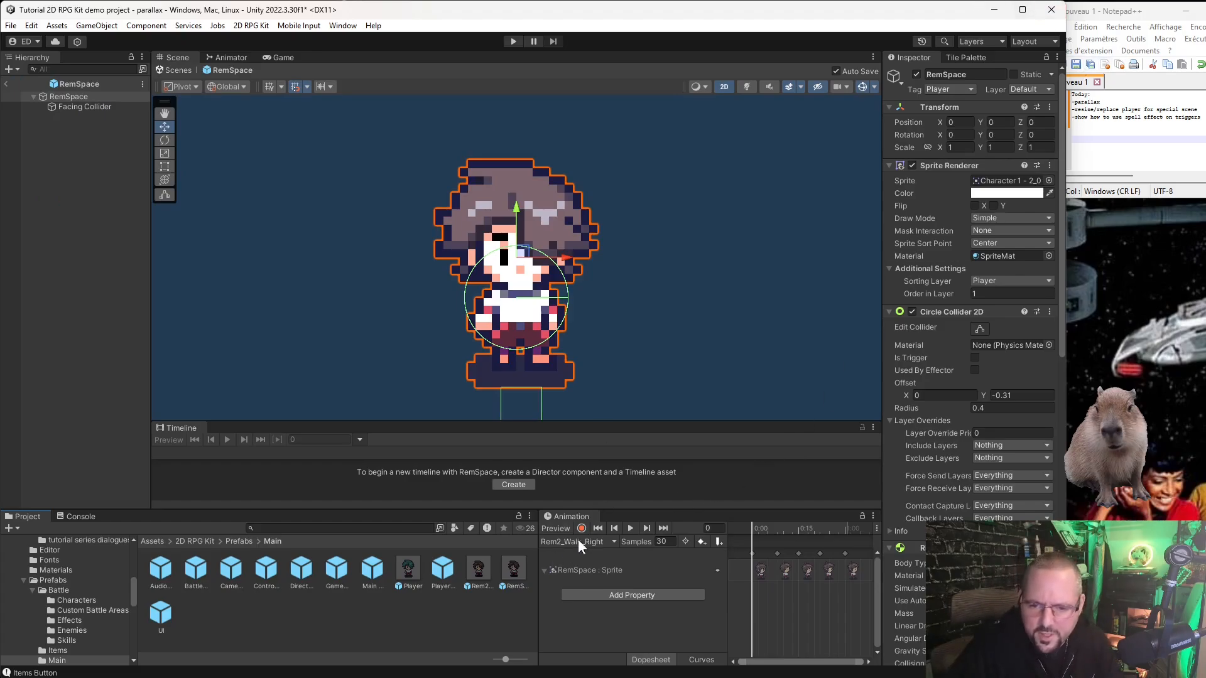
Replace the four keyframes of the Rem2_Idle_Down clip with alternating ship_2 and ship_7 sprites from the Sprites/parallax folder.
{"action": "left_click", "coordinate": [612, 542]}
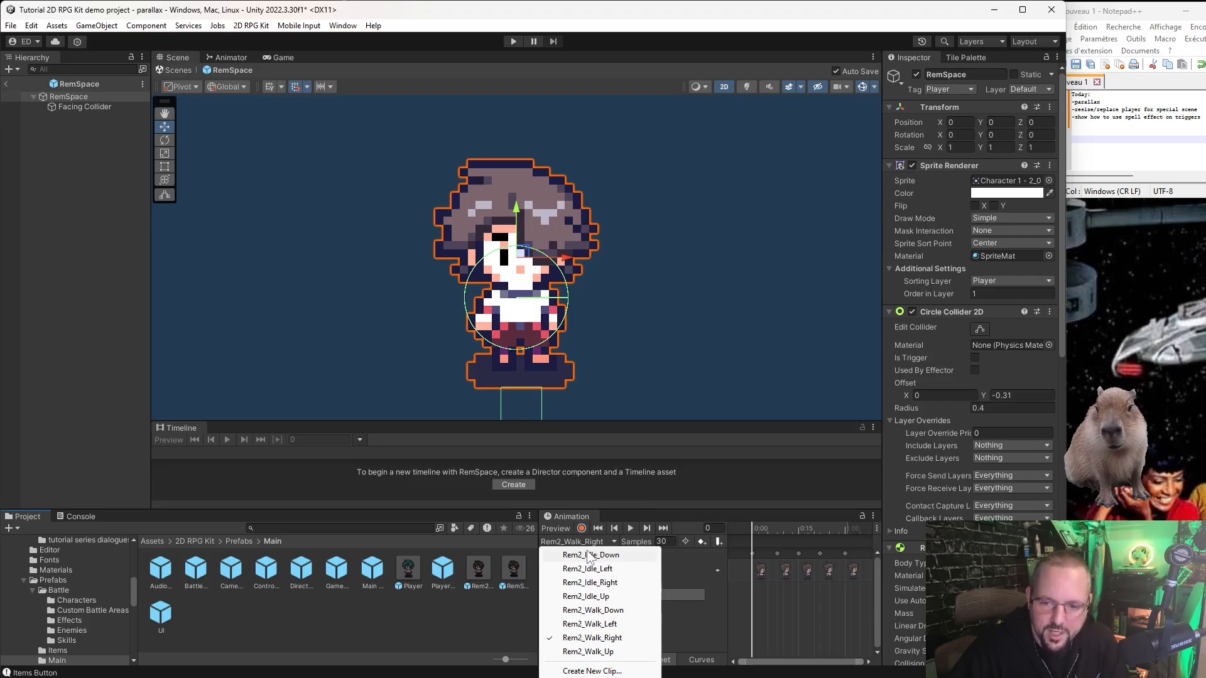
{"action": "left_click", "coordinate": [591, 555]}
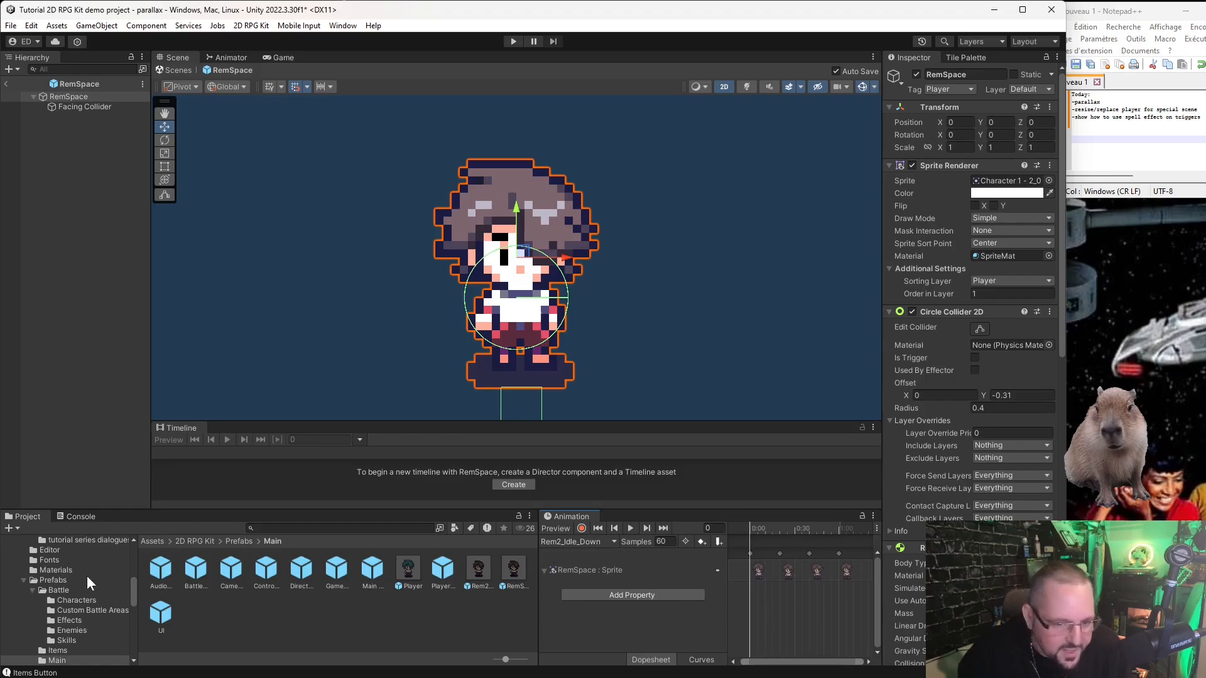
{"action": "scroll", "coordinate": [97, 632], "scroll_direction": "down", "scroll_amount": 5}
{"action": "scroll", "coordinate": [104, 572], "scroll_direction": "down", "scroll_amount": 4}
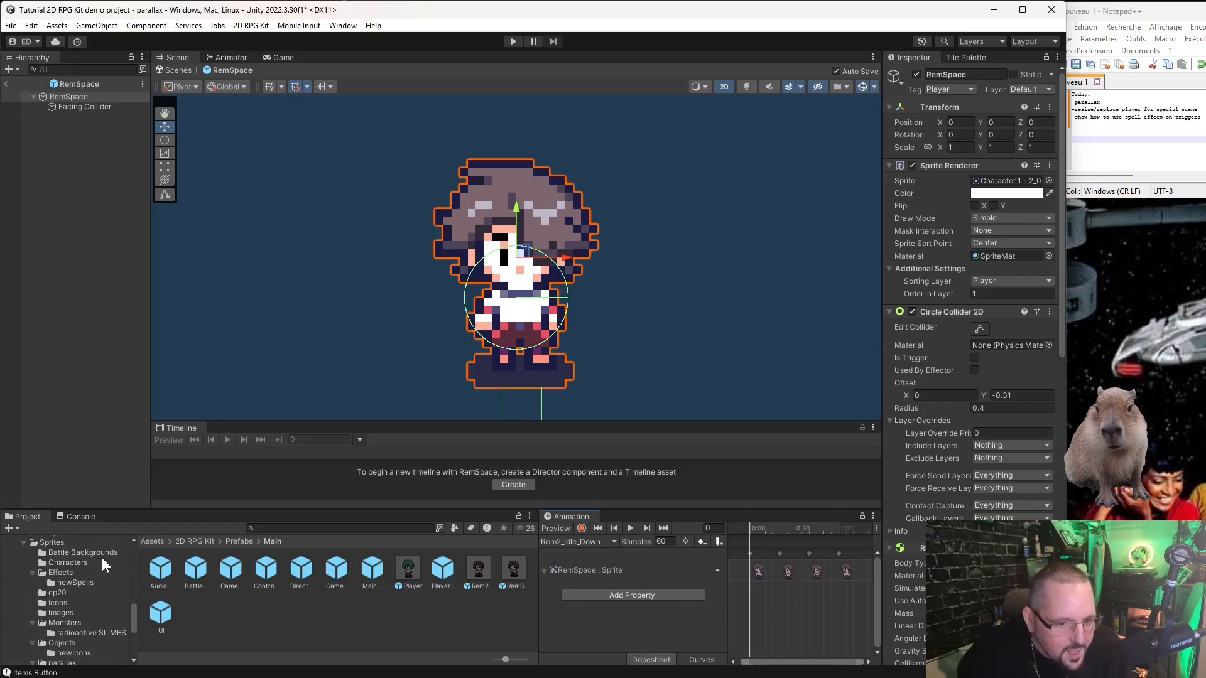
{"action": "left_click", "coordinate": [65, 627]}
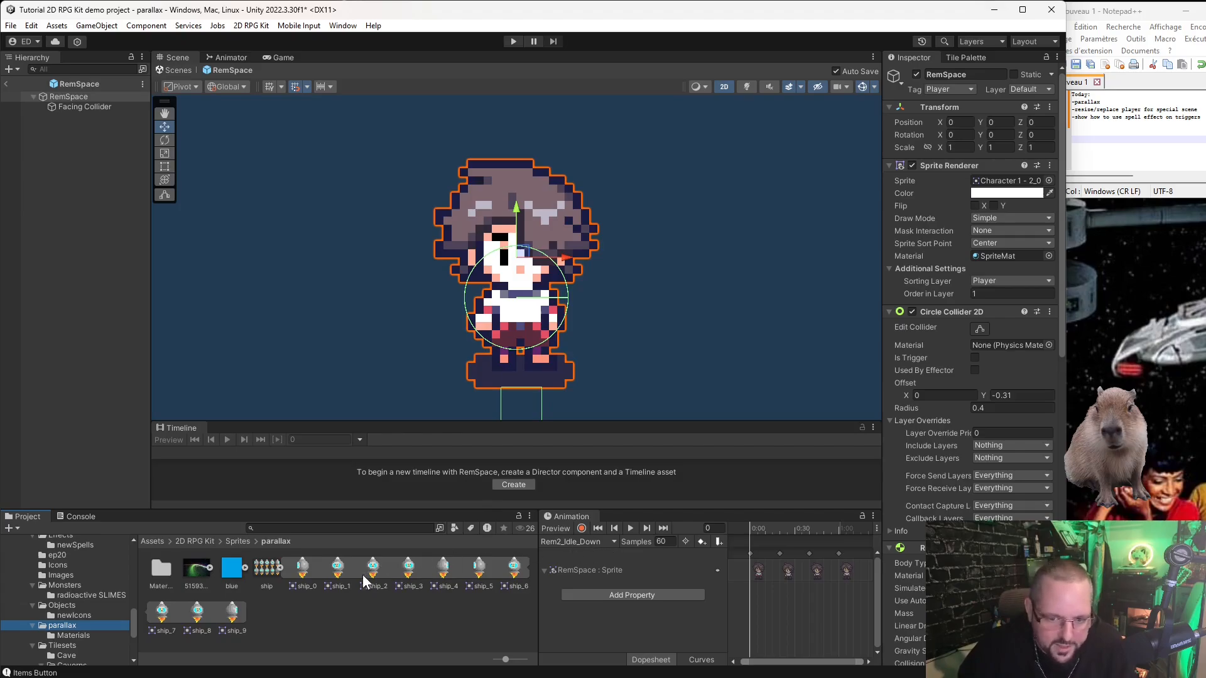
{"action": "left_click_drag", "start_coordinate": [374, 572], "coordinate": [751, 556]}
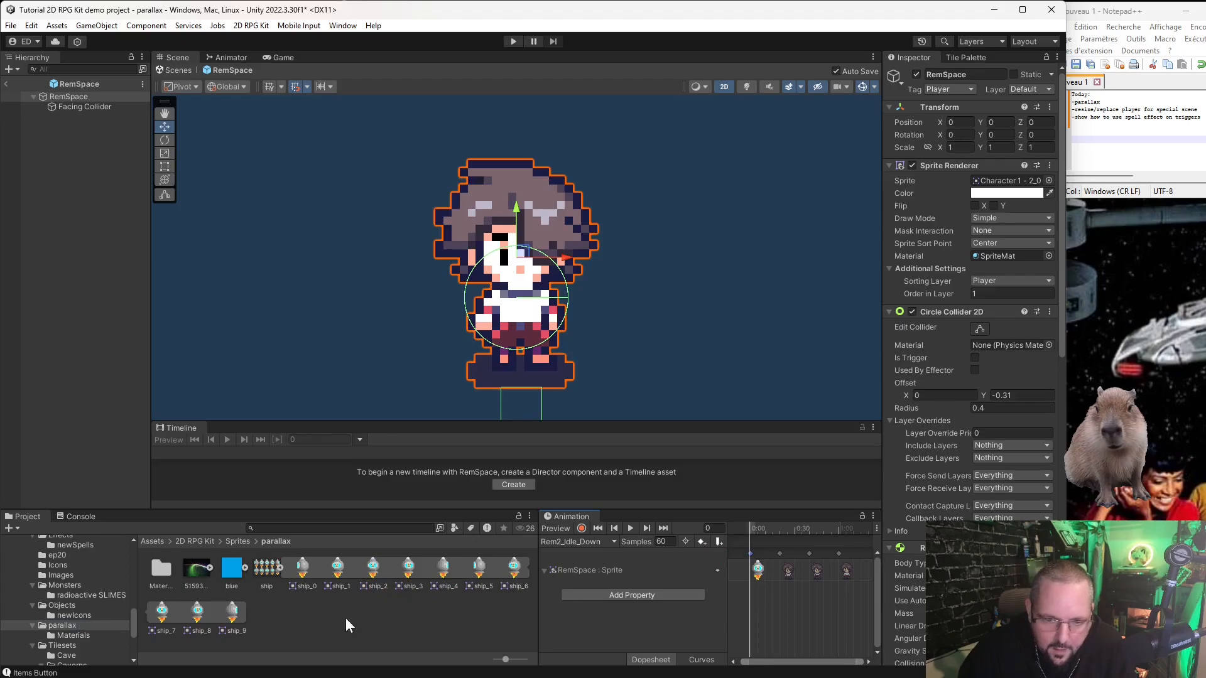
{"action": "left_click_drag", "start_coordinate": [170, 608], "coordinate": [785, 564]}
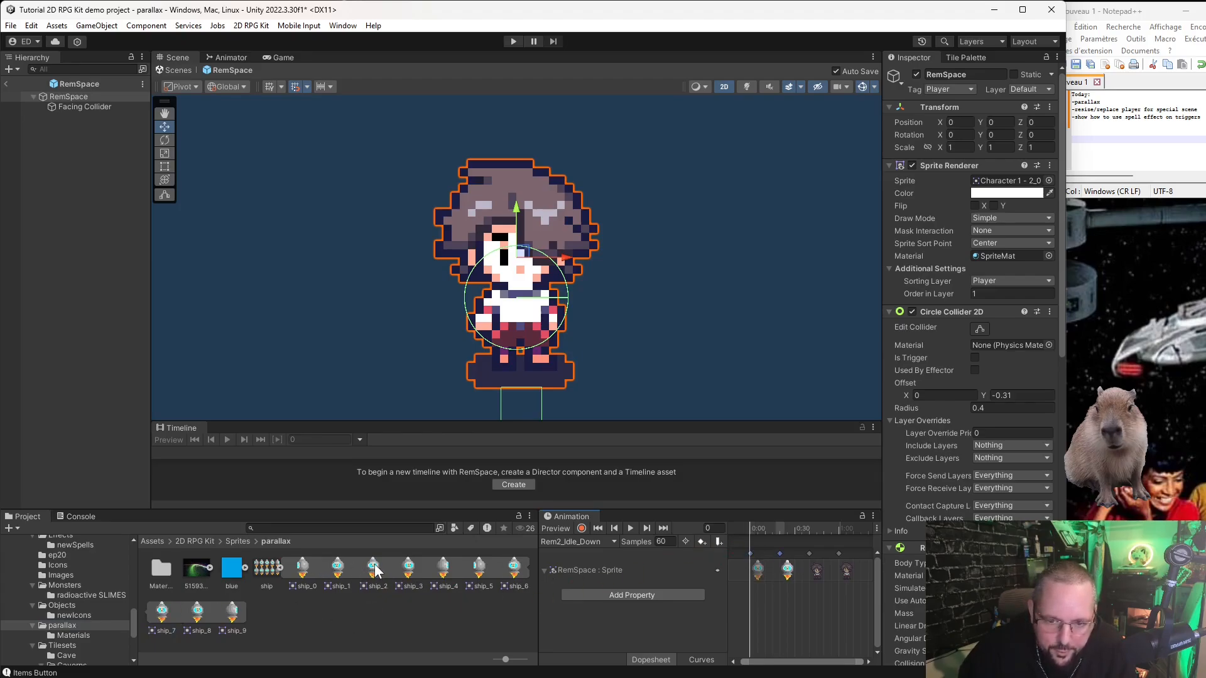
{"action": "left_click_drag", "start_coordinate": [379, 572], "coordinate": [812, 555]}
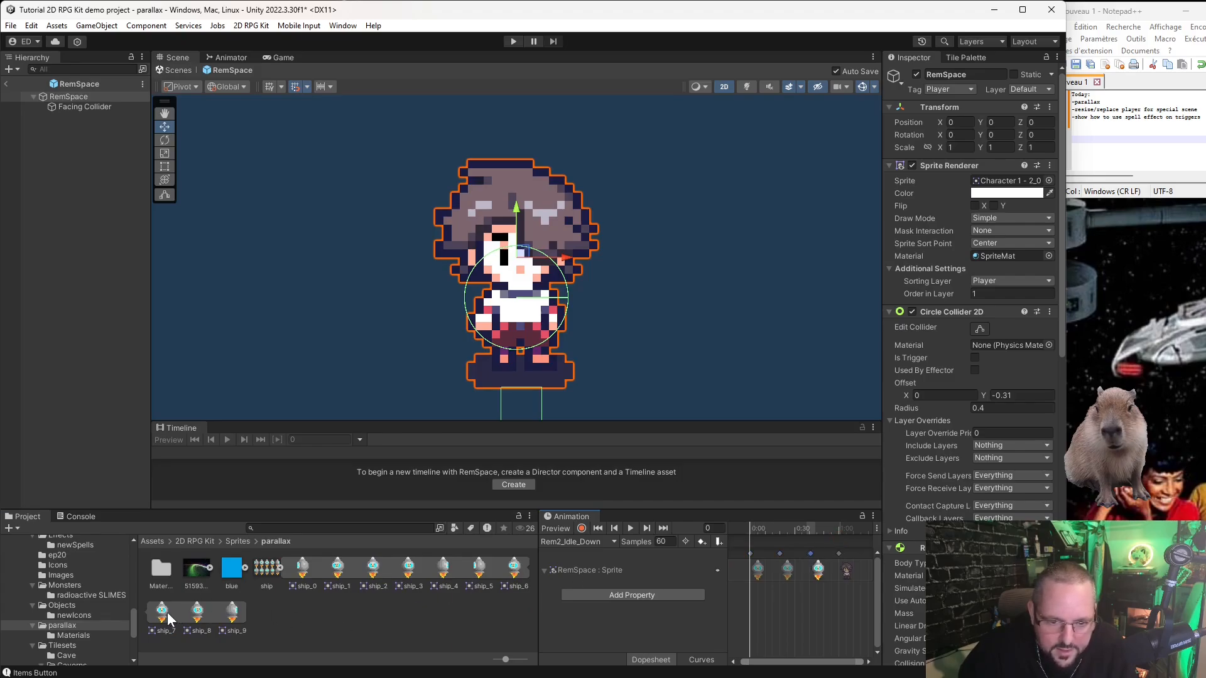
{"action": "left_click_drag", "start_coordinate": [167, 612], "coordinate": [840, 560]}
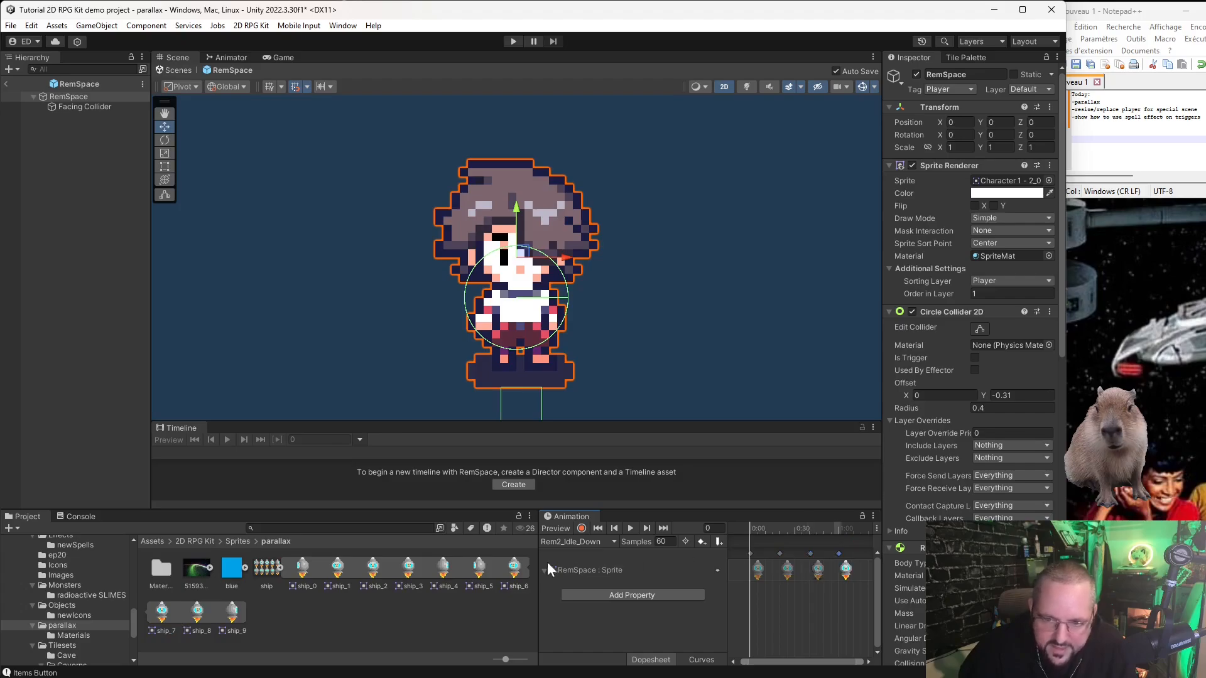
Preview the Rem2_Idle_Down clip and undo its last two sprite replacements.
{"action": "left_click", "coordinate": [632, 526]}
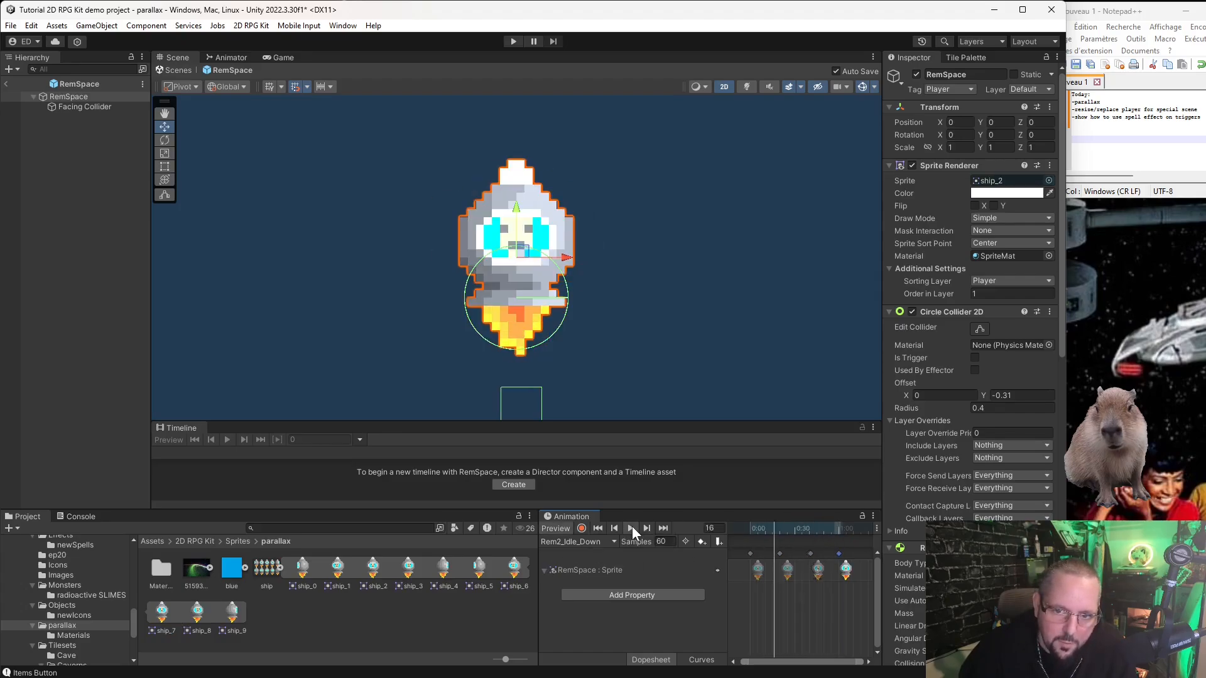
{"action": "left_click", "coordinate": [632, 526]}
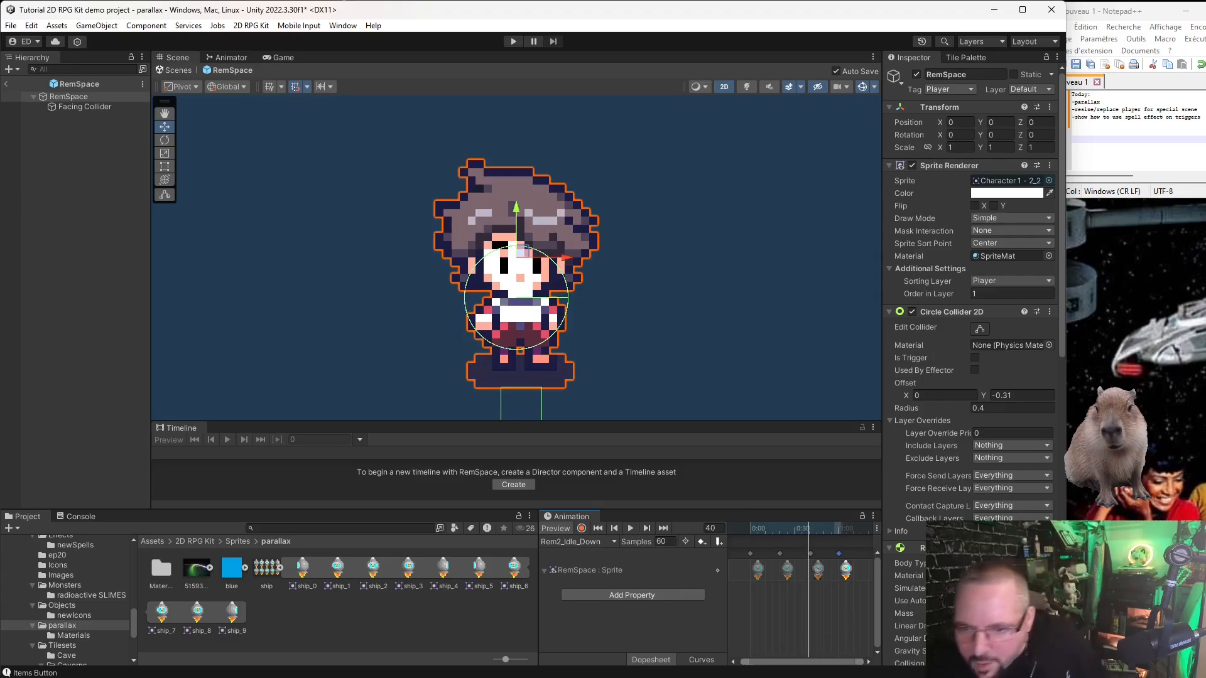
{"action": "scroll", "coordinate": [843, 622], "scroll_direction": "down", "scroll_amount": 2}
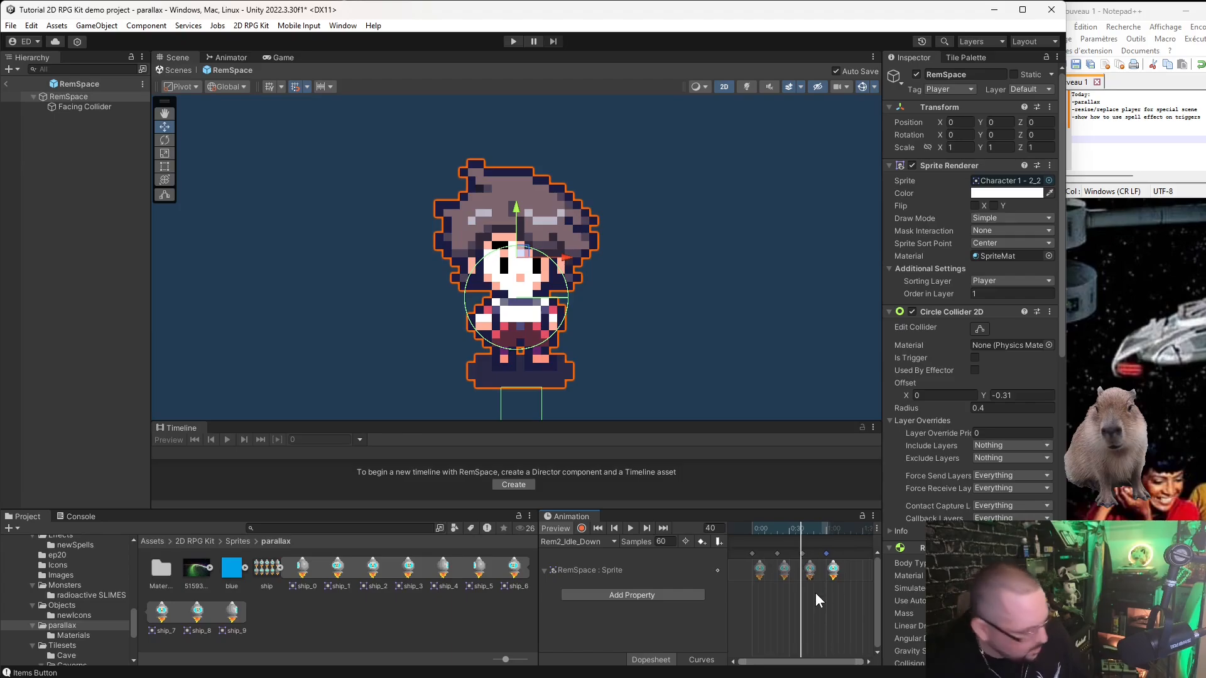
{"action": "key", "text": "ctrl+z"}
{"action": "key", "text": "ctrl+z"}
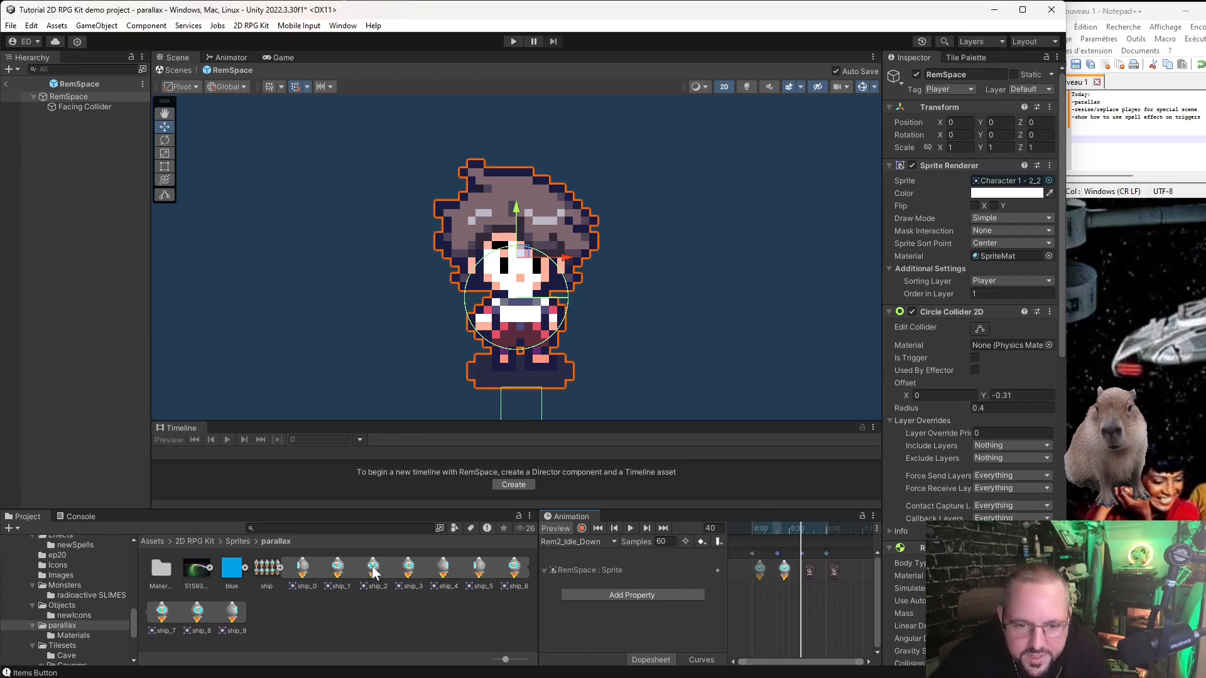
Set the third and fourth Rem2_Idle_Down keyframes to ship_2 and ship_7, add a fifth ship keyframe, and preview the clip.
{"action": "left_click_drag", "start_coordinate": [373, 570], "coordinate": [809, 570]}
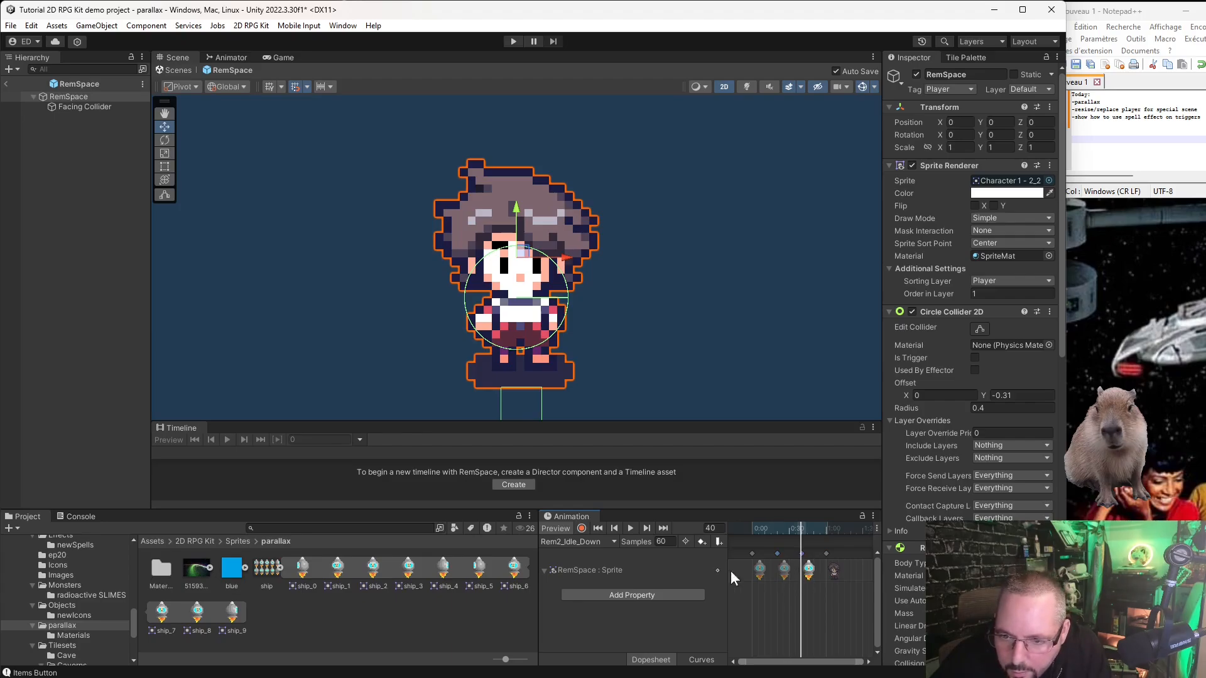
{"action": "left_click_drag", "start_coordinate": [161, 618], "coordinate": [827, 552]}
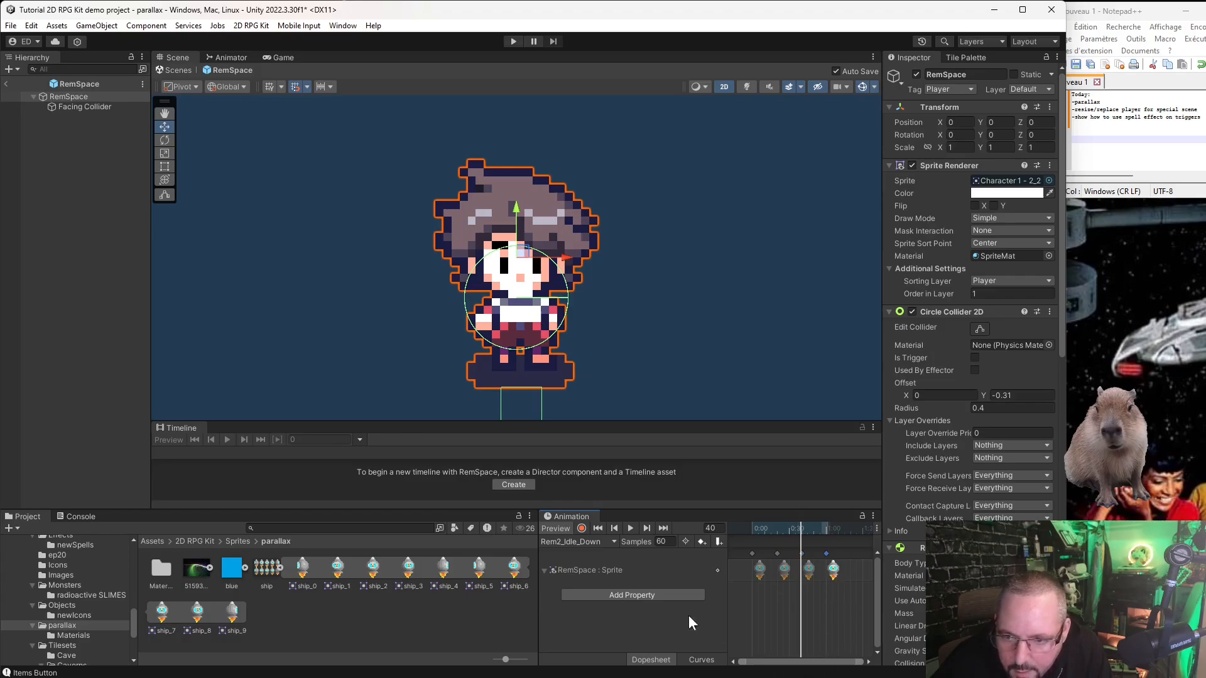
{"action": "left_click", "coordinate": [629, 528]}
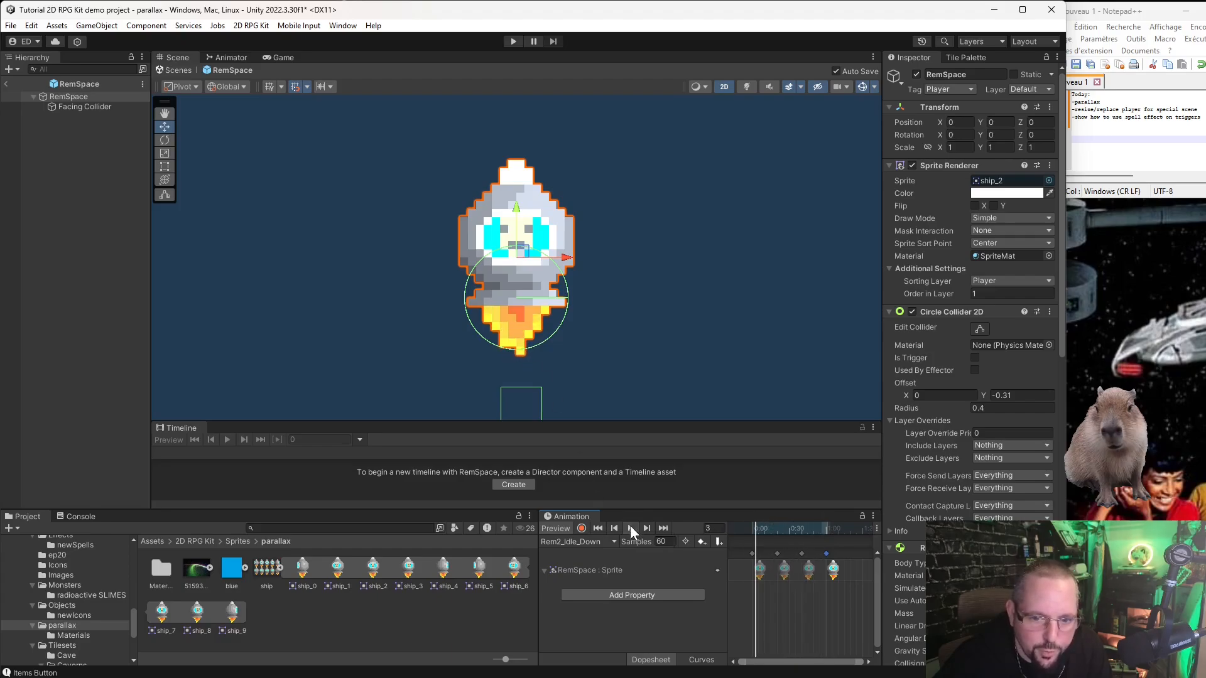
{"action": "left_click_drag", "start_coordinate": [342, 574], "coordinate": [853, 556]}
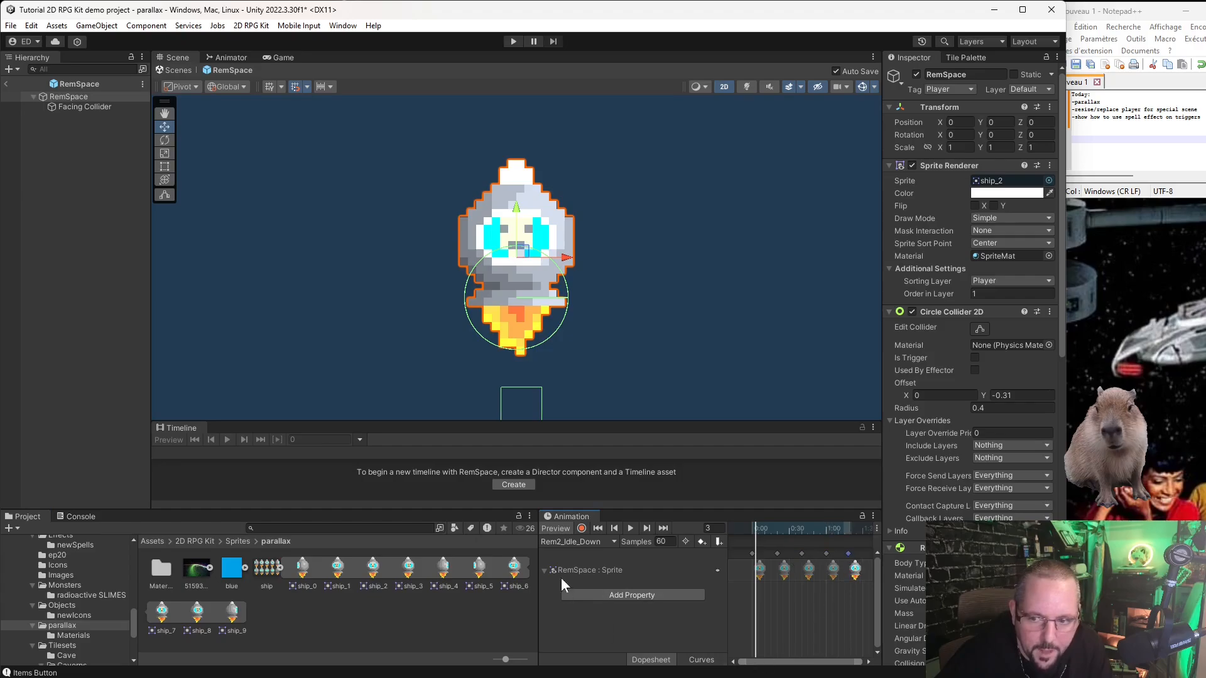
{"action": "left_click", "coordinate": [630, 528]}
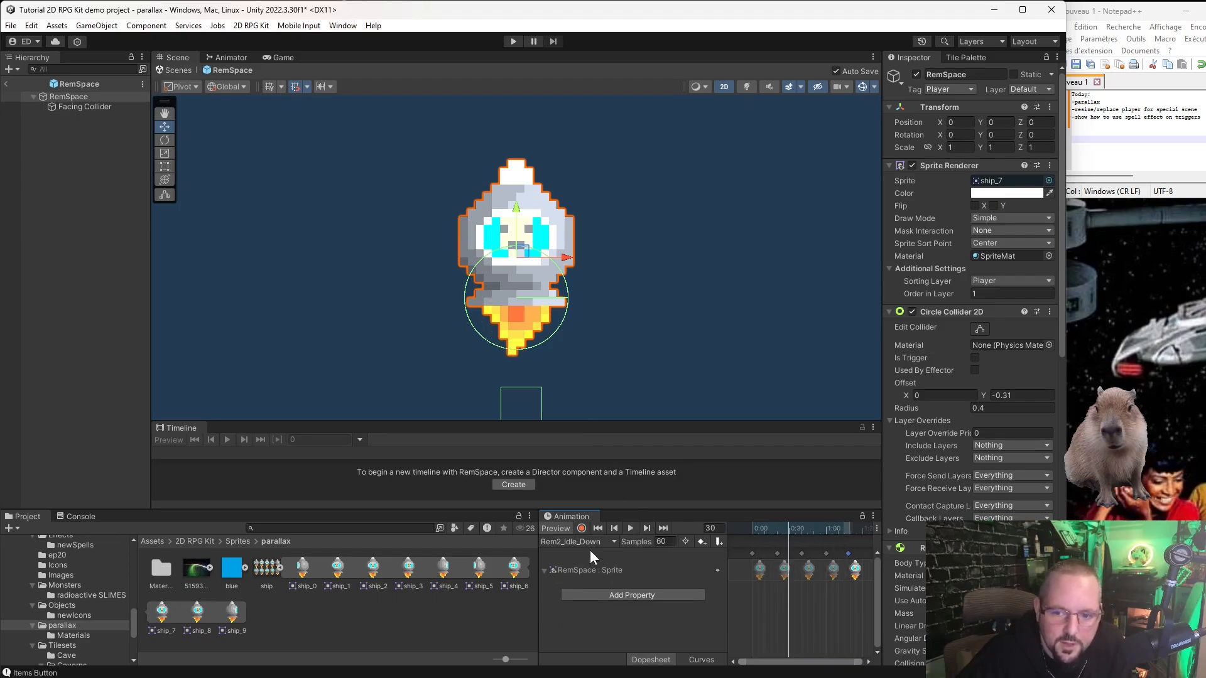
Replace the Rem2_Idle_Up clip's keyframes with five alternating ship_2 and ship_7 sprites, starting with ship_2, and preview the clip.
{"action": "left_click", "coordinate": [606, 542]}
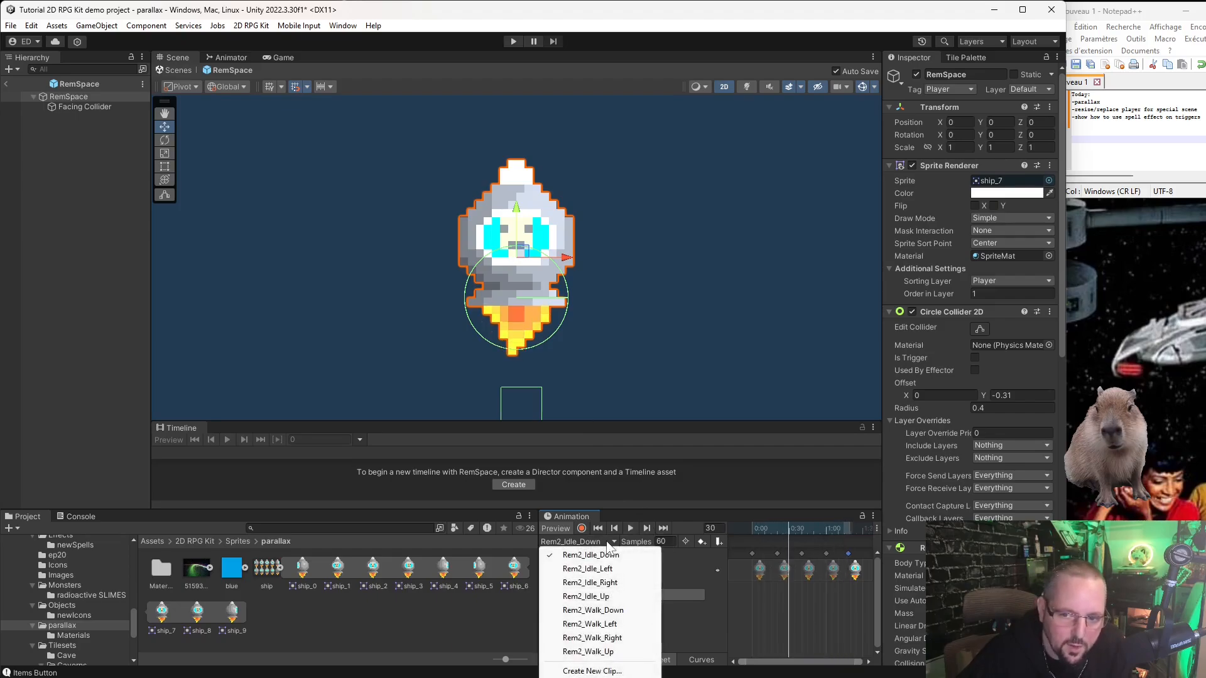
{"action": "left_click", "coordinate": [587, 597]}
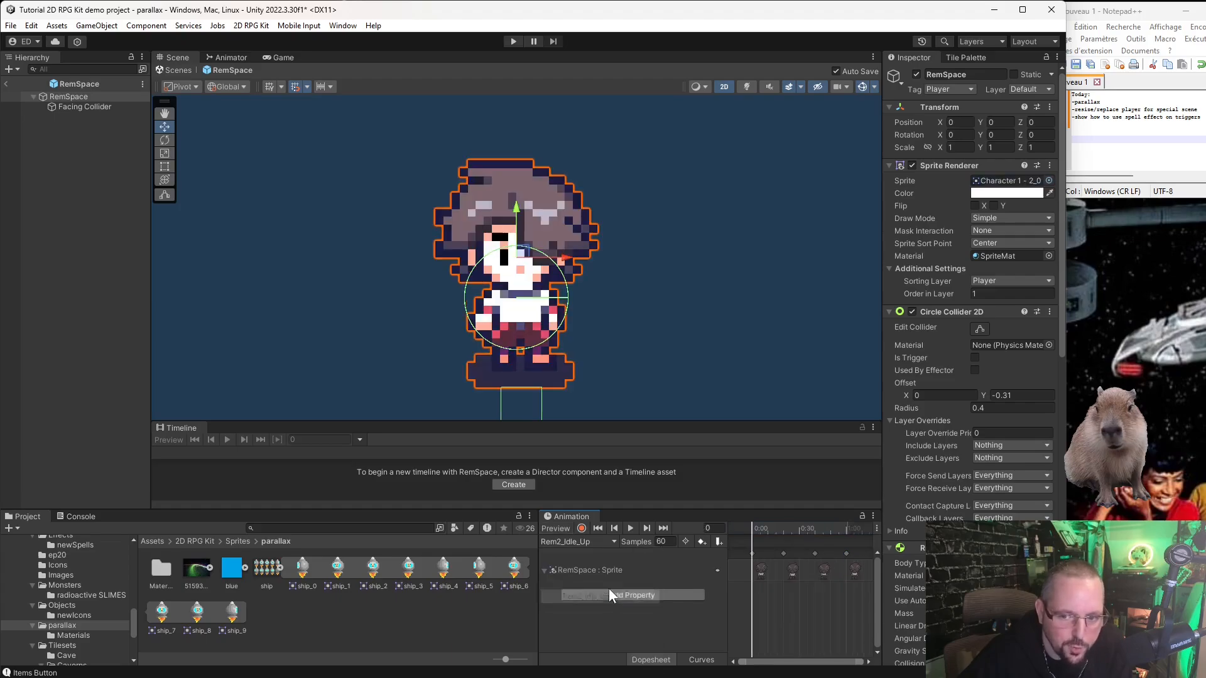
{"action": "left_click_drag", "start_coordinate": [382, 565], "coordinate": [758, 559]}
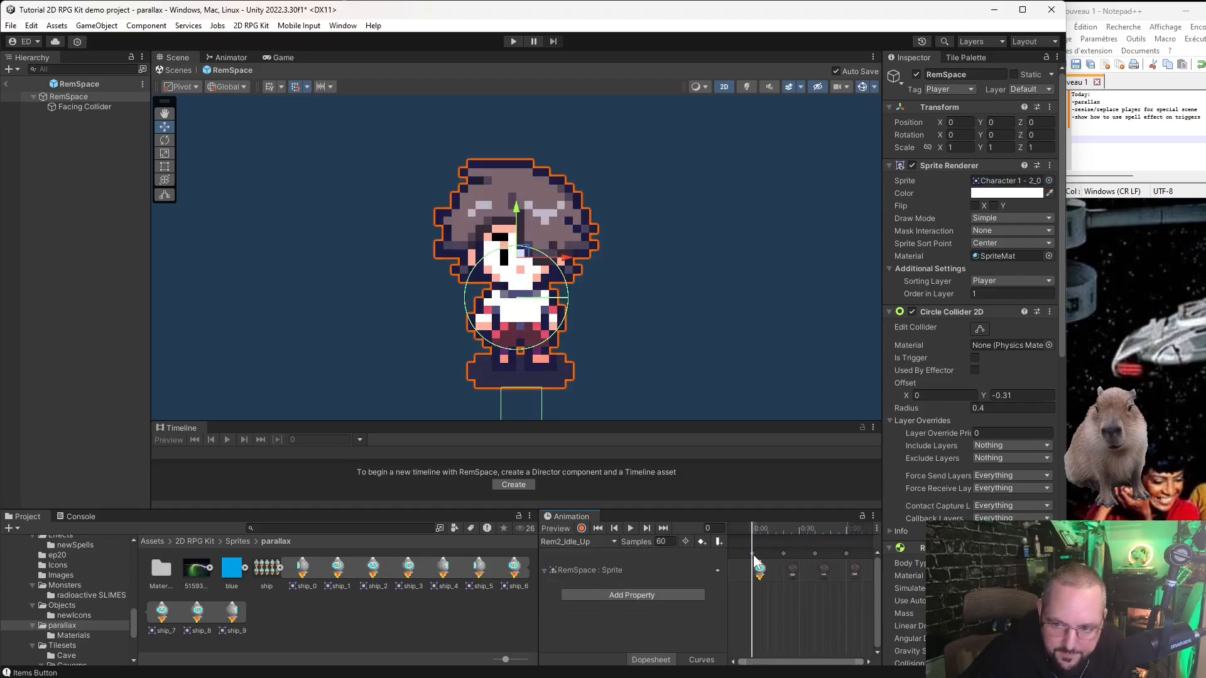
{"action": "left_click_drag", "start_coordinate": [162, 612], "coordinate": [783, 556]}
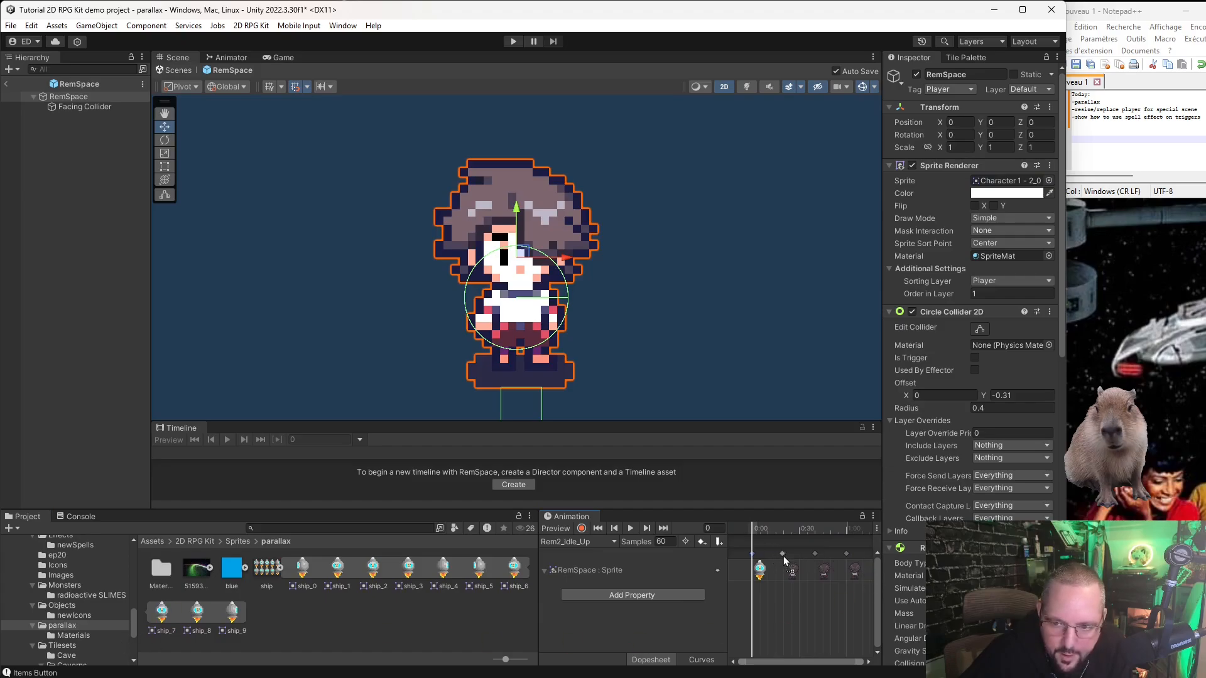
{"action": "left_click_drag", "start_coordinate": [376, 568], "coordinate": [816, 554]}
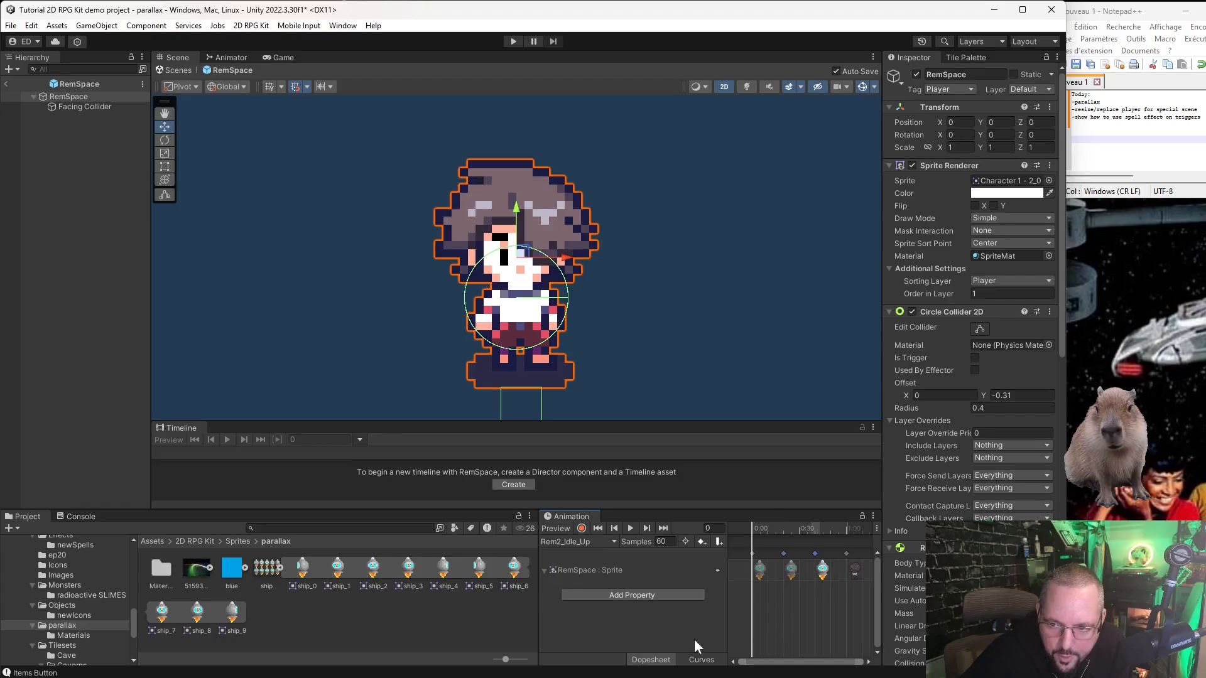
{"action": "left_click_drag", "start_coordinate": [162, 611], "coordinate": [864, 569]}
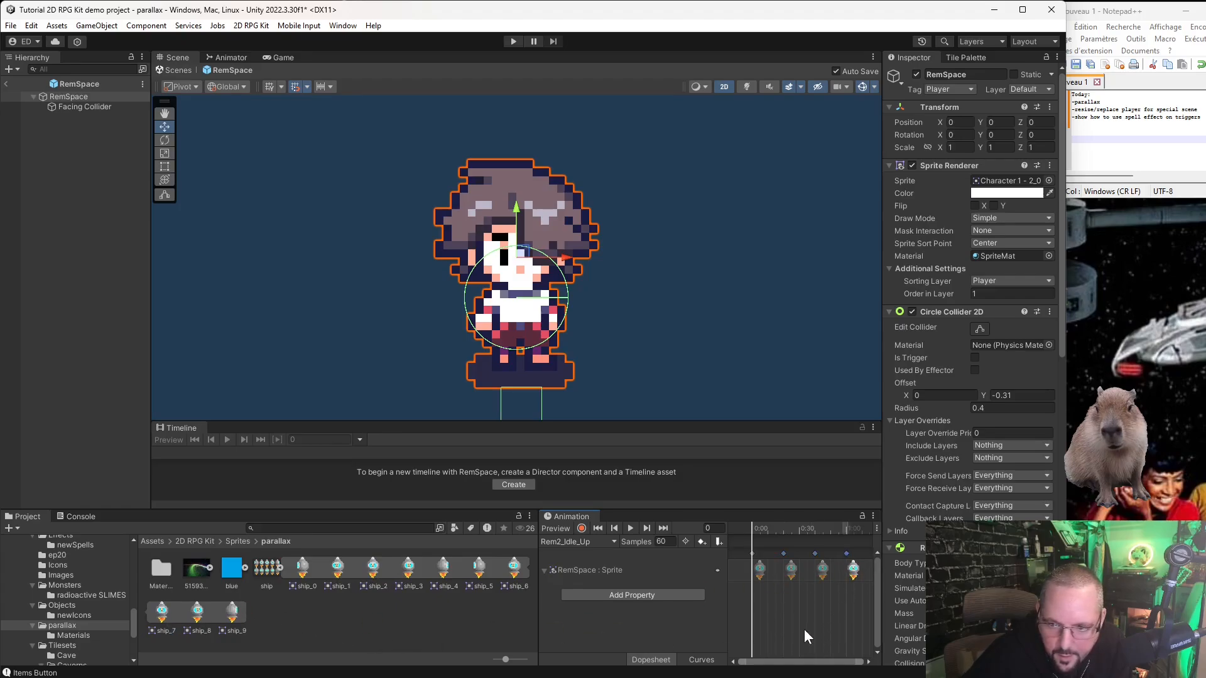
{"action": "left_click_drag", "start_coordinate": [373, 568], "coordinate": [866, 565]}
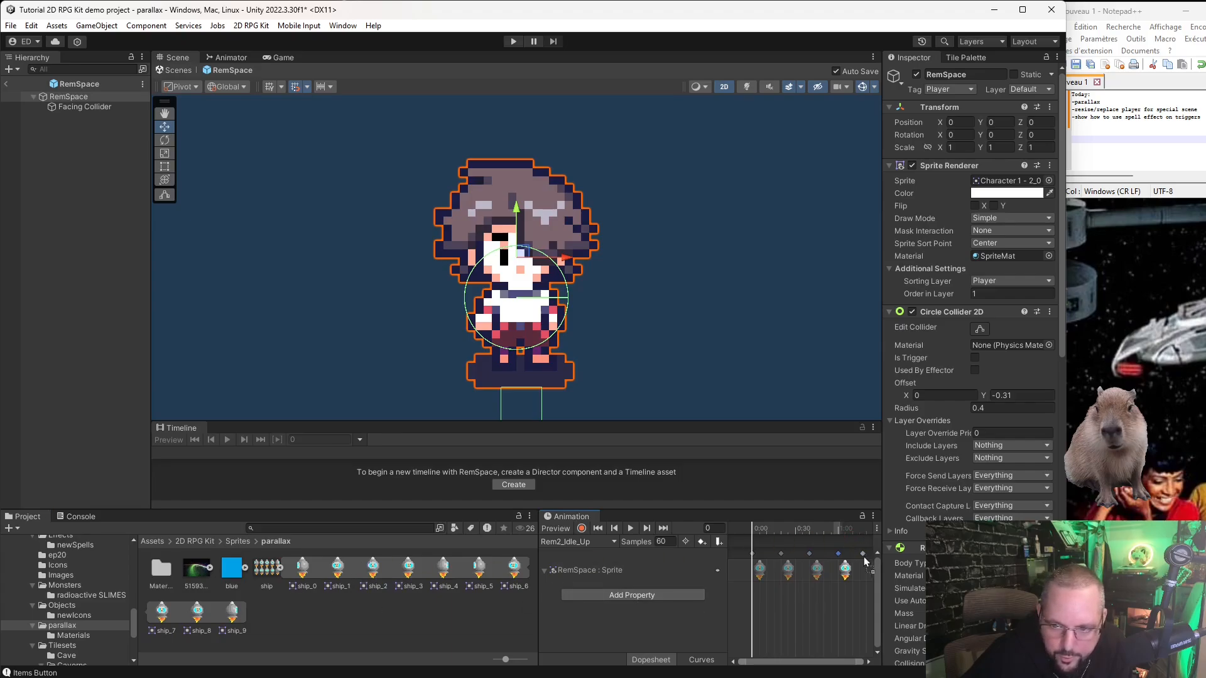
{"action": "left_click", "coordinate": [629, 528]}
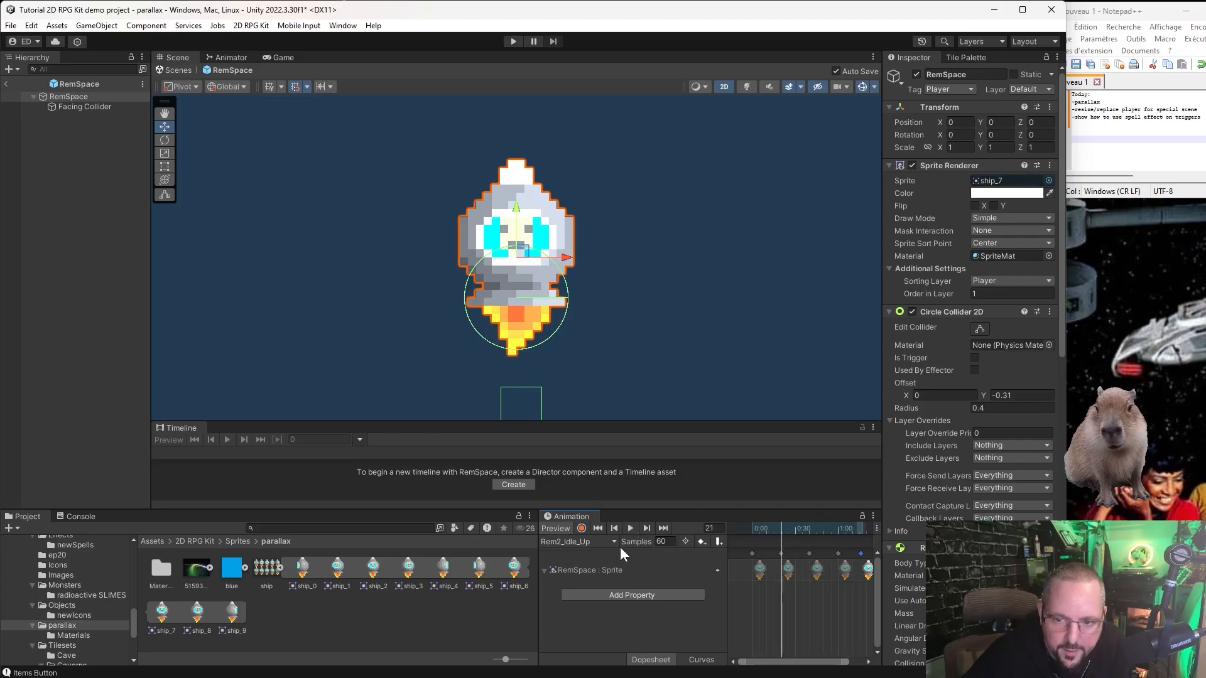
Replace the first four keyframes of the Rem2_Walk_Down clip with alternating ship_2 and ship_7 sprites.
{"action": "left_click", "coordinate": [613, 544]}
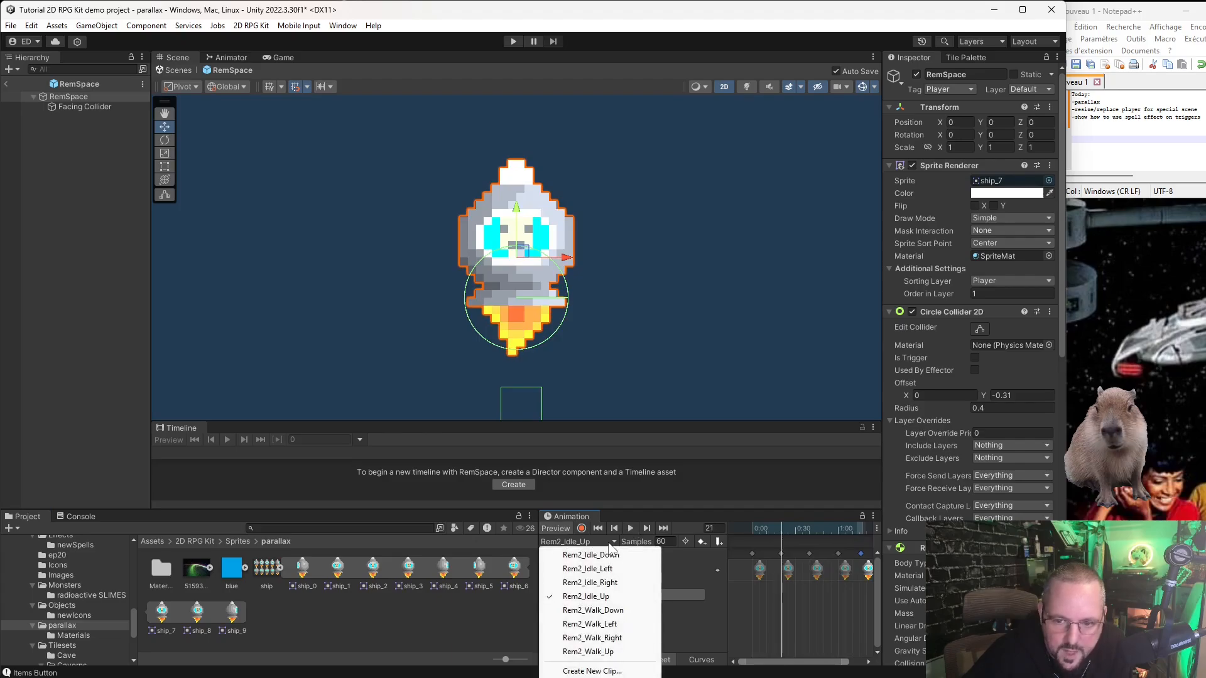
{"action": "left_click", "coordinate": [594, 611]}
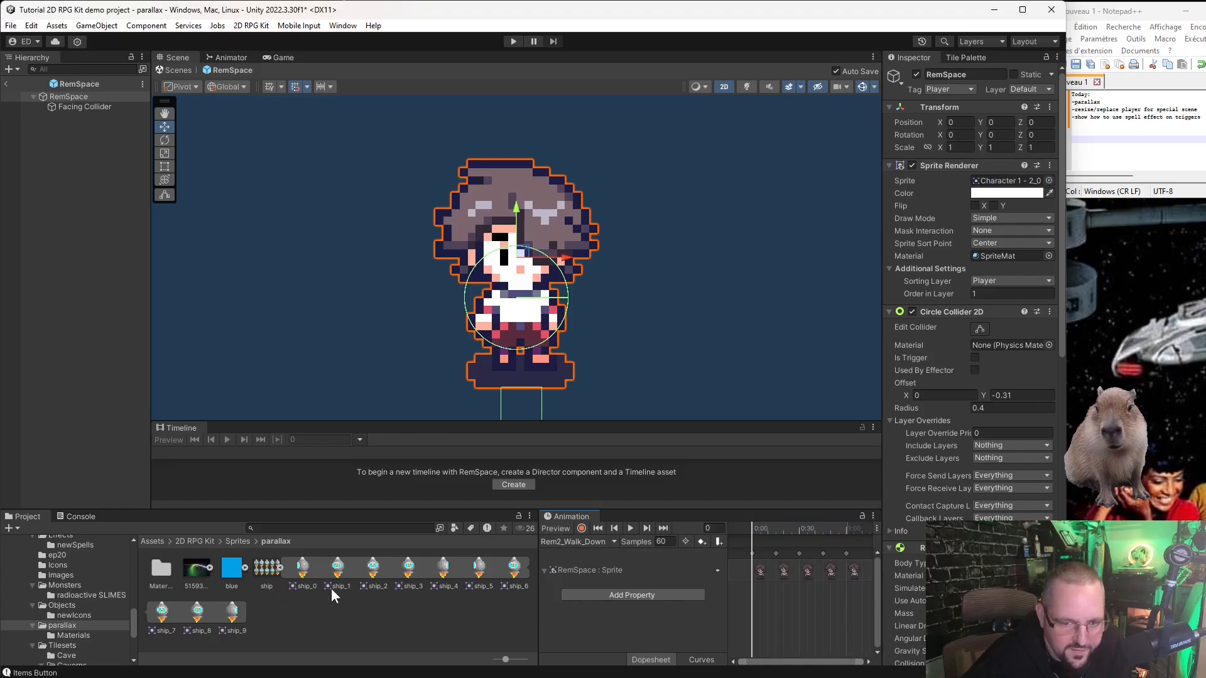
{"action": "left_click_drag", "start_coordinate": [377, 568], "coordinate": [752, 561]}
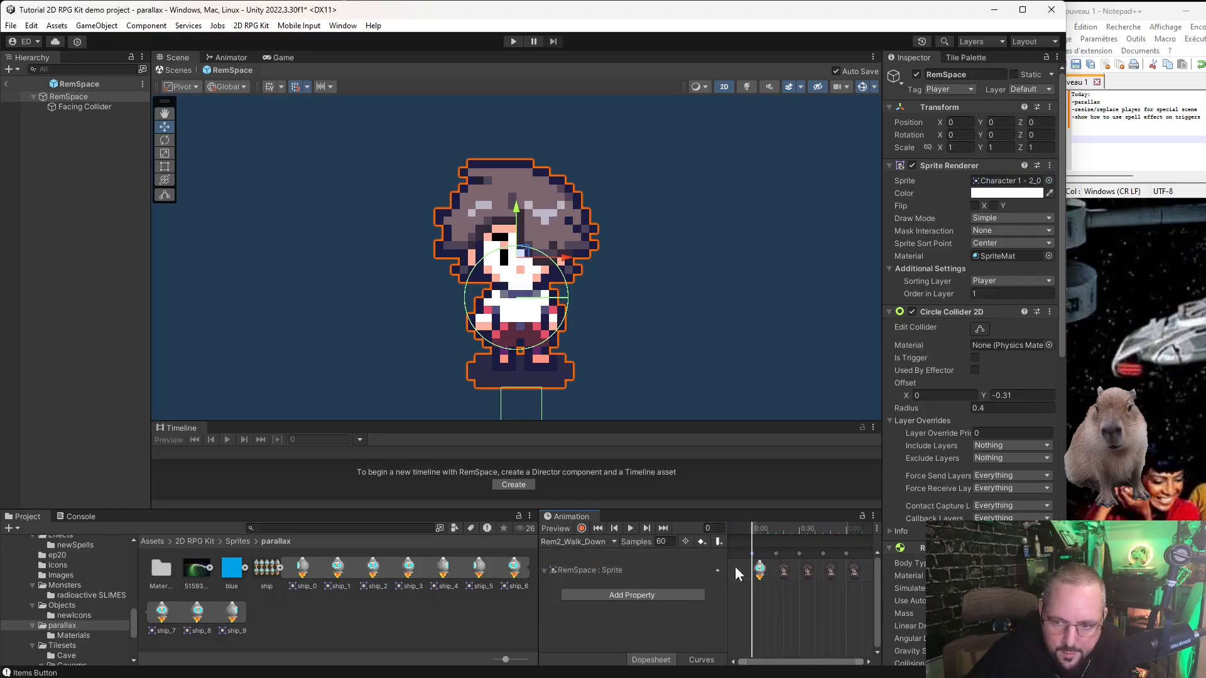
{"action": "left_click_drag", "start_coordinate": [162, 622], "coordinate": [784, 568]}
{"action": "left_click_drag", "start_coordinate": [378, 568], "coordinate": [801, 553]}
{"action": "left_click_drag", "start_coordinate": [172, 618], "coordinate": [825, 555]}
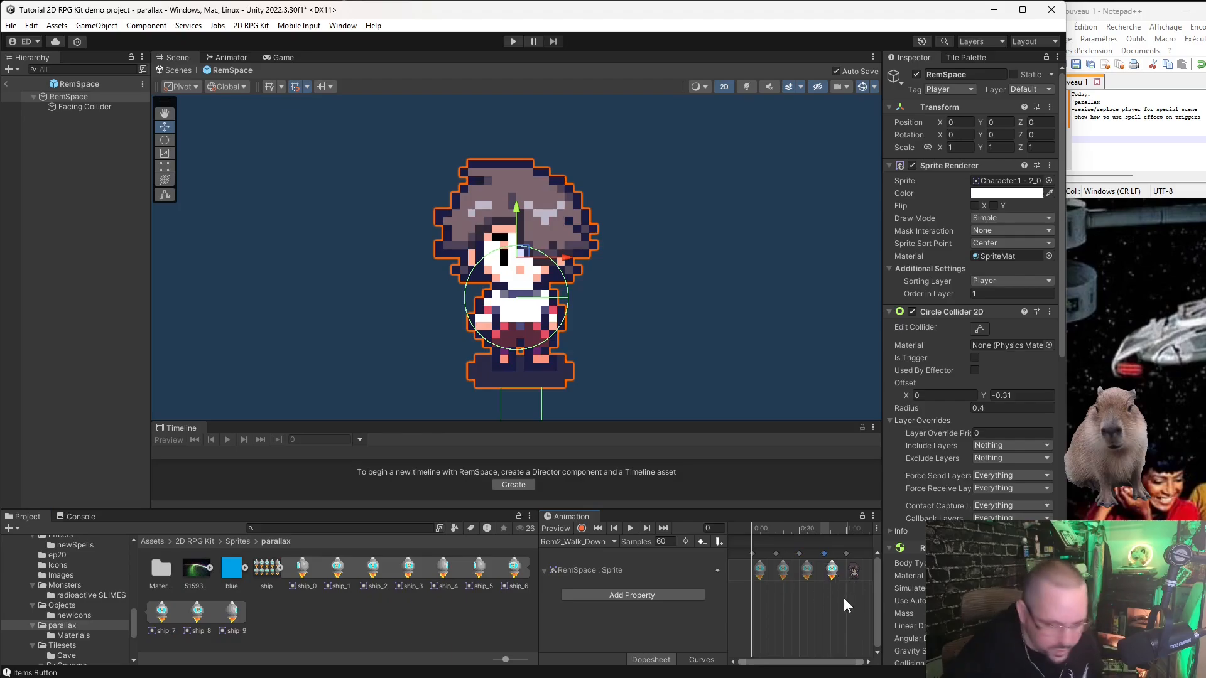
Redo the fourth Rem2_Walk_Down keyframe with ship_7, continue the ship alternation on the fifth keyframe, and preview the clip.
{"action": "key", "text": "z"}
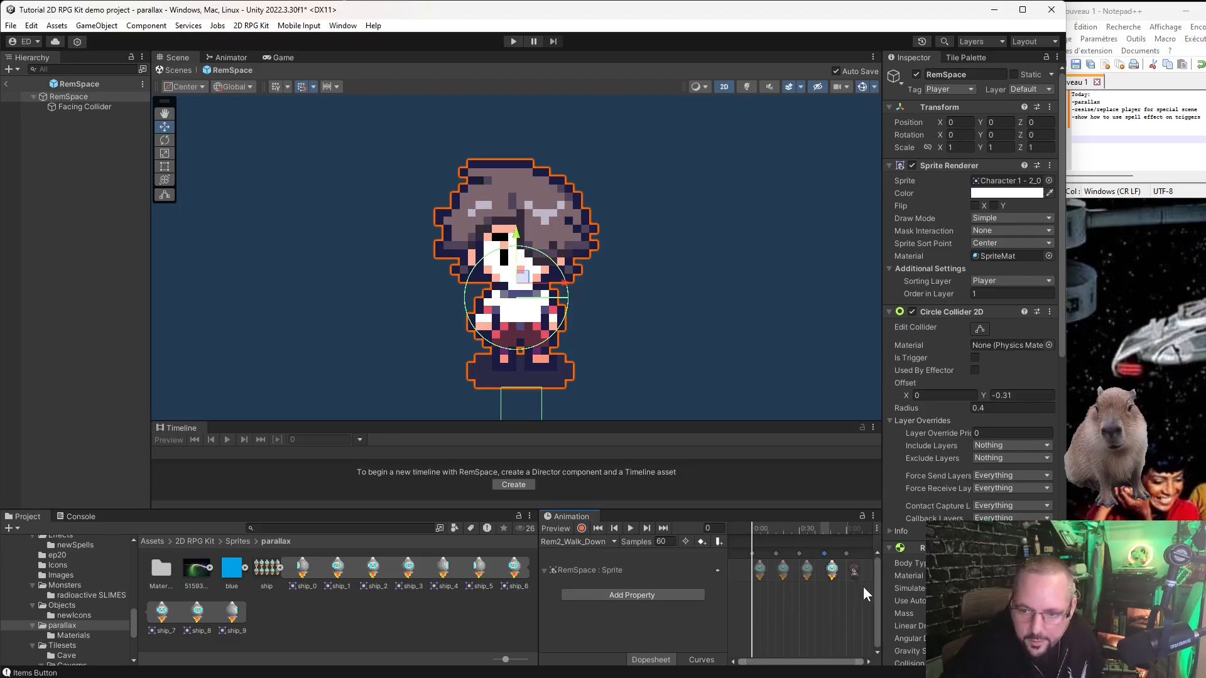
{"action": "key", "text": "ctrl+z"}
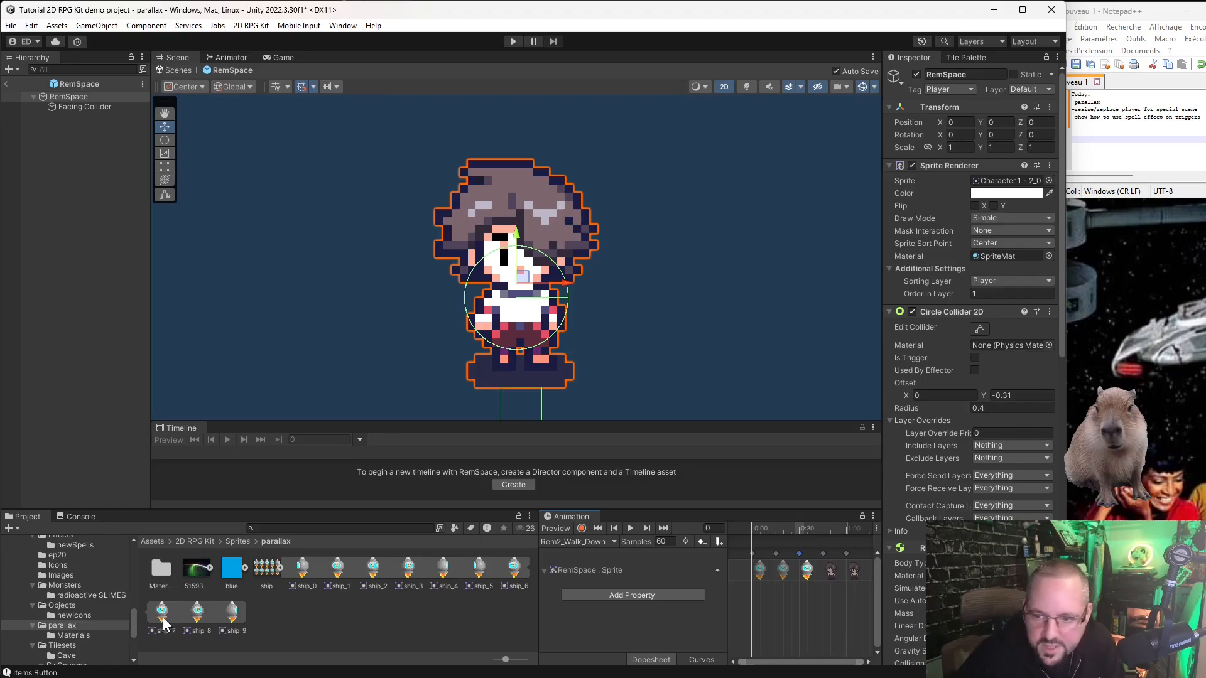
{"action": "left_click_drag", "start_coordinate": [162, 612], "coordinate": [824, 556]}
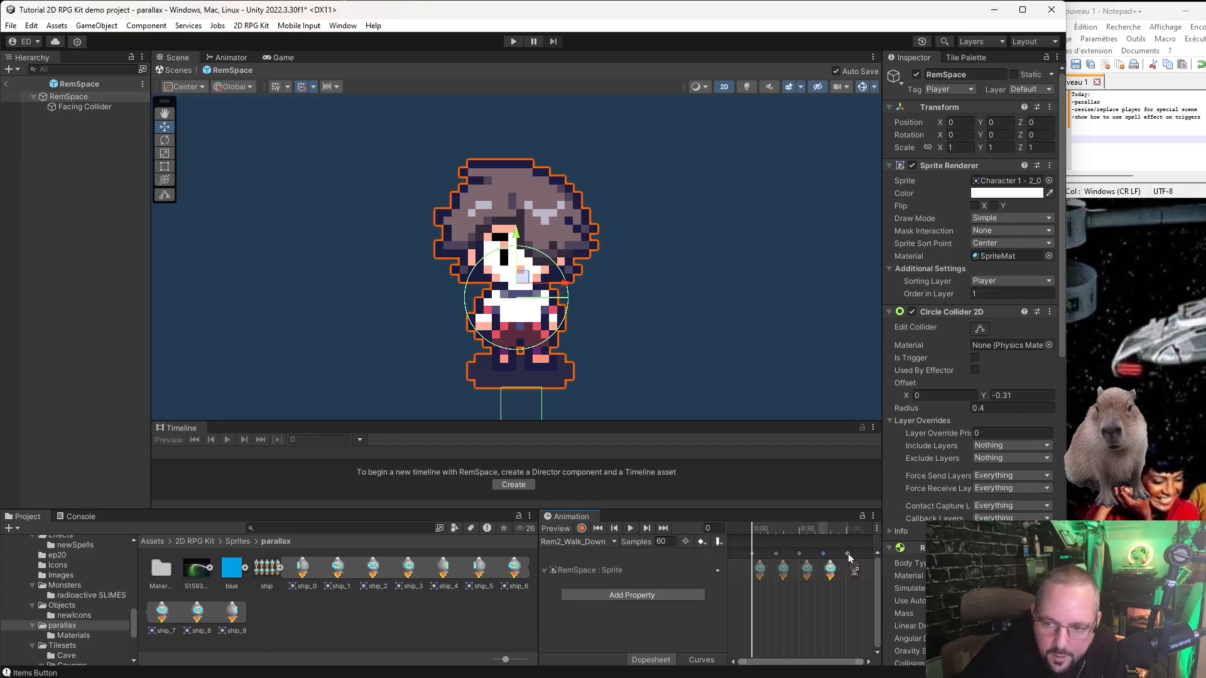
{"action": "left_click_drag", "start_coordinate": [848, 553], "coordinate": [847, 553]}
{"action": "left_click", "coordinate": [632, 530]}
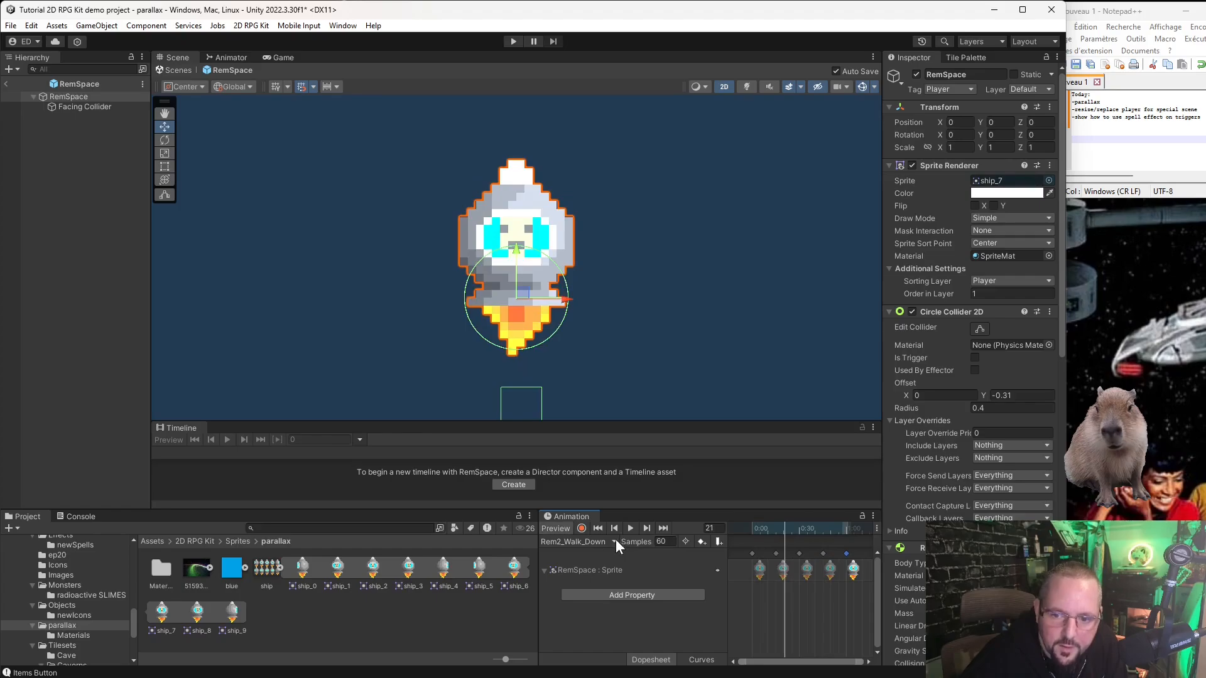
Replace the Rem2_Walk_Up clip's five keyframes with alternating ship_2 and ship_7 sprites, starting with ship_2, and preview the clip.
{"action": "left_click", "coordinate": [614, 542]}
{"action": "left_click", "coordinate": [591, 652]}
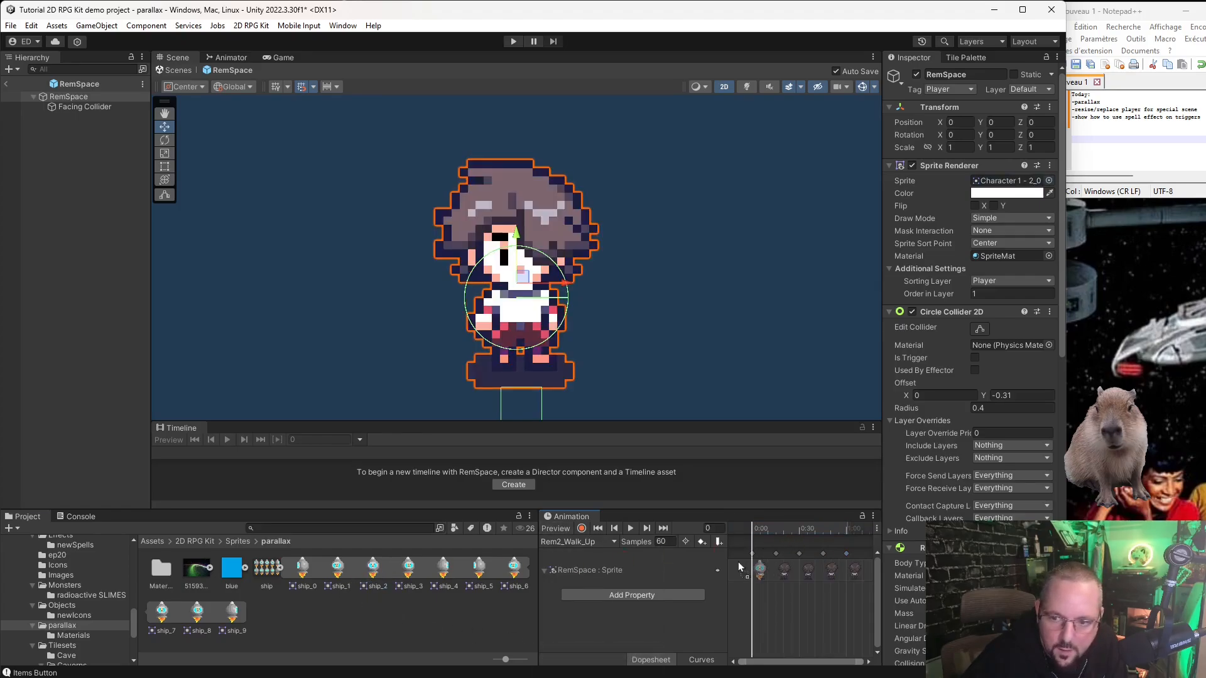
{"action": "left_click_drag", "start_coordinate": [754, 558], "coordinate": [758, 564]}
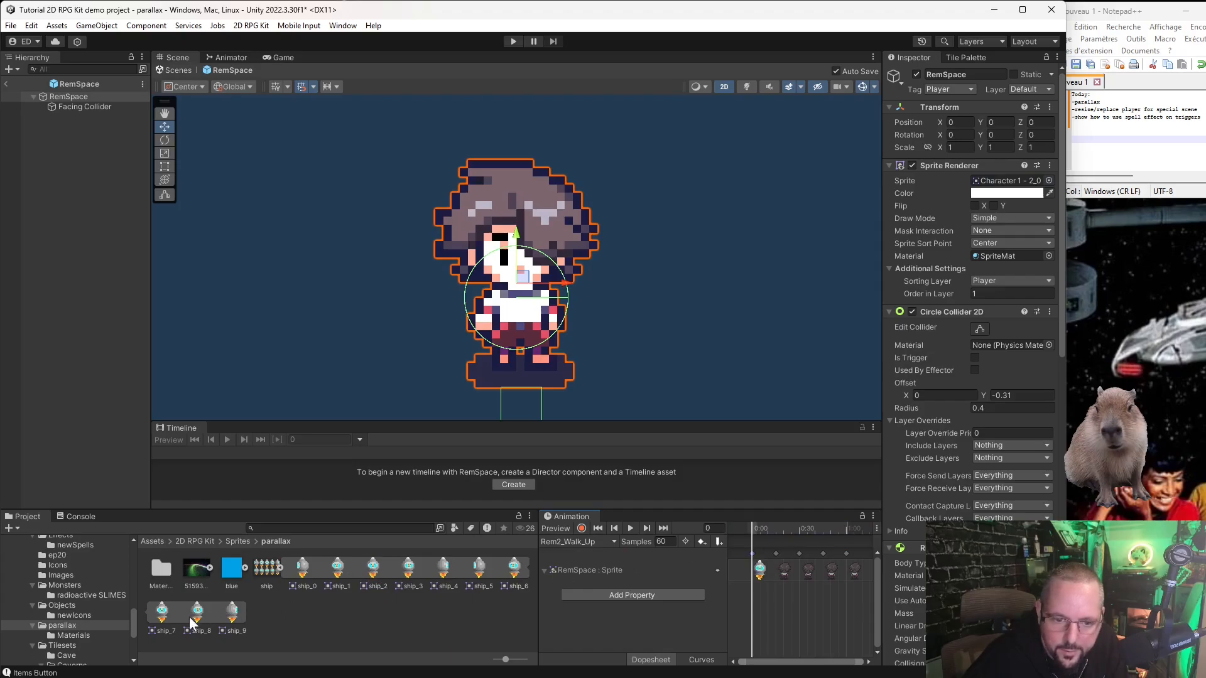
{"action": "left_click_drag", "start_coordinate": [168, 616], "coordinate": [779, 559]}
{"action": "left_click_drag", "start_coordinate": [367, 570], "coordinate": [802, 559]}
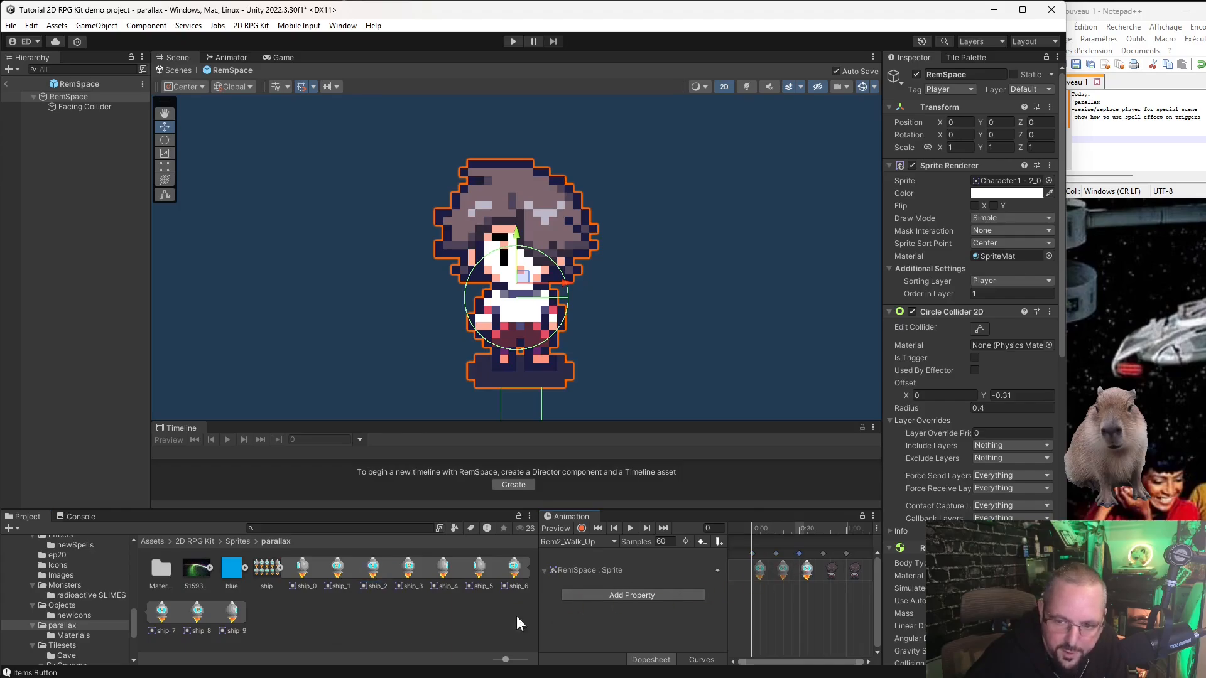
{"action": "left_click_drag", "start_coordinate": [162, 613], "coordinate": [826, 561]}
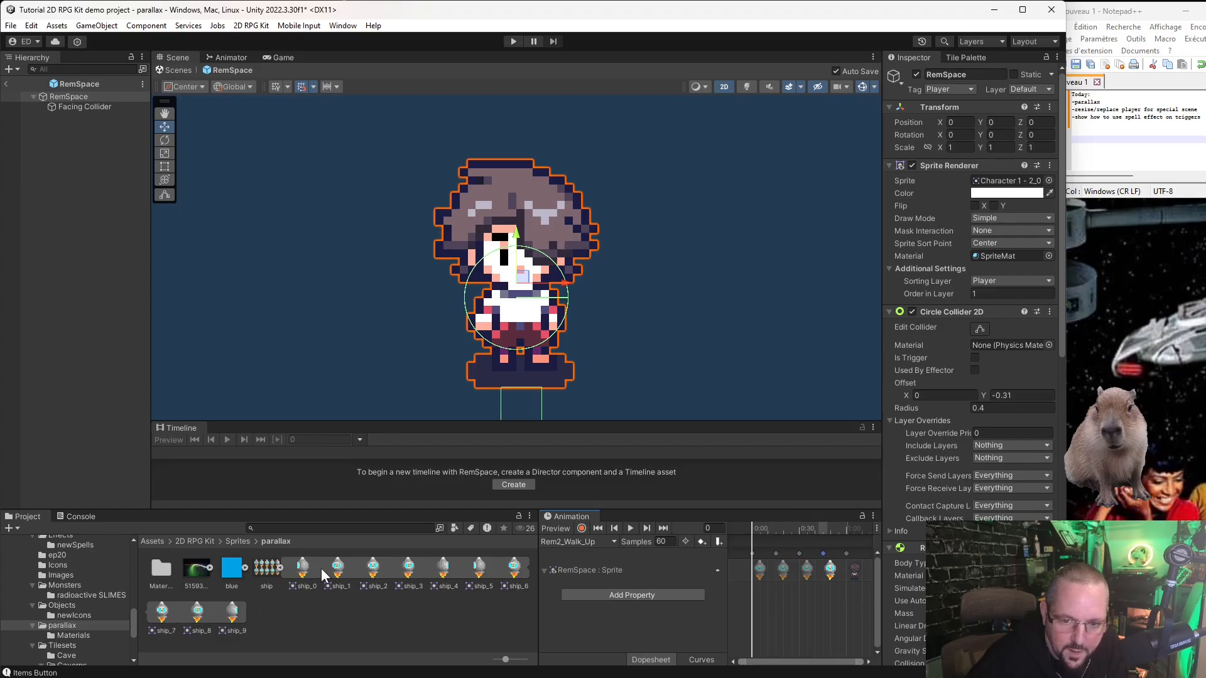
{"action": "left_click_drag", "start_coordinate": [375, 572], "coordinate": [847, 556]}
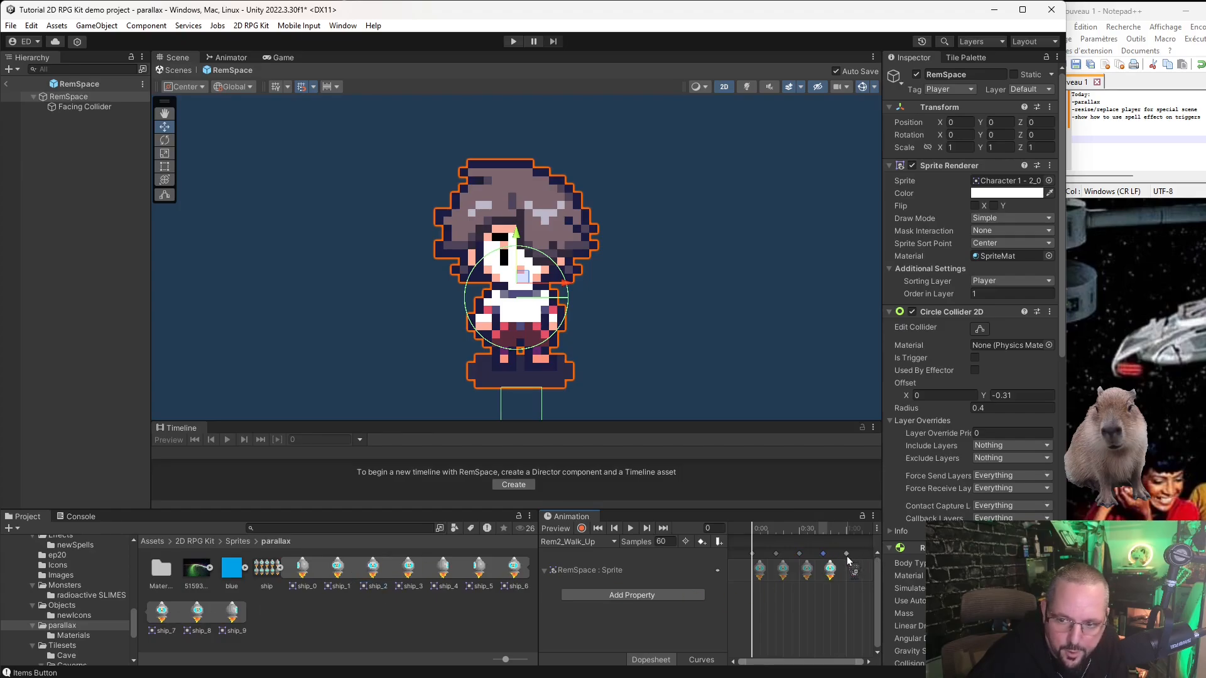
{"action": "left_click", "coordinate": [632, 526]}
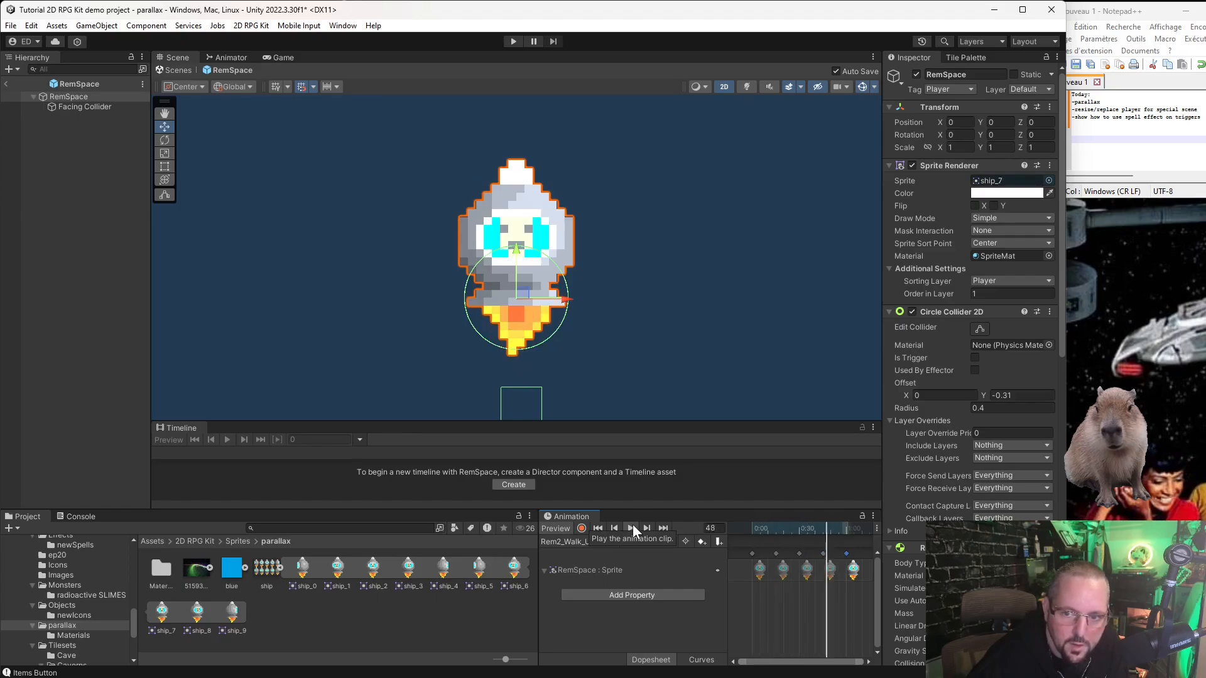
Replace the Rem2_Idle_Left clip's four keyframes with alternating ship_0 and ship_5 sprites, starting with ship_0, and preview the clip.
{"action": "left_click", "coordinate": [608, 544]}
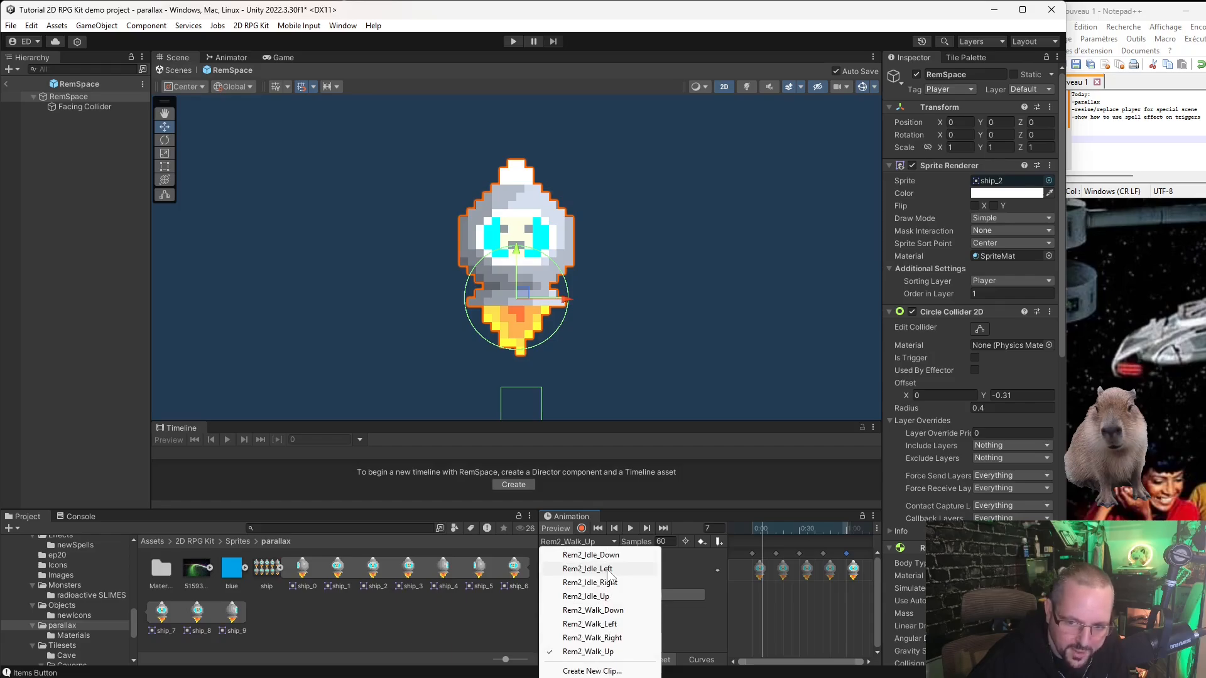
{"action": "left_click", "coordinate": [607, 569]}
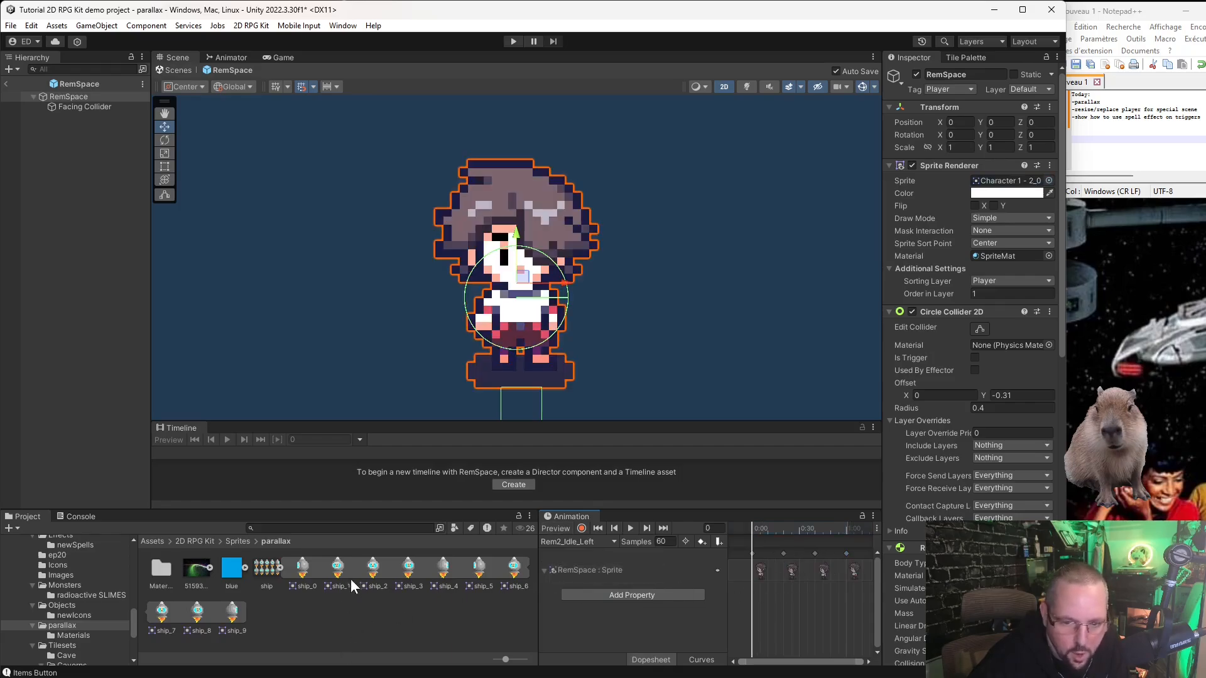
{"action": "left_click_drag", "start_coordinate": [306, 568], "coordinate": [754, 558]}
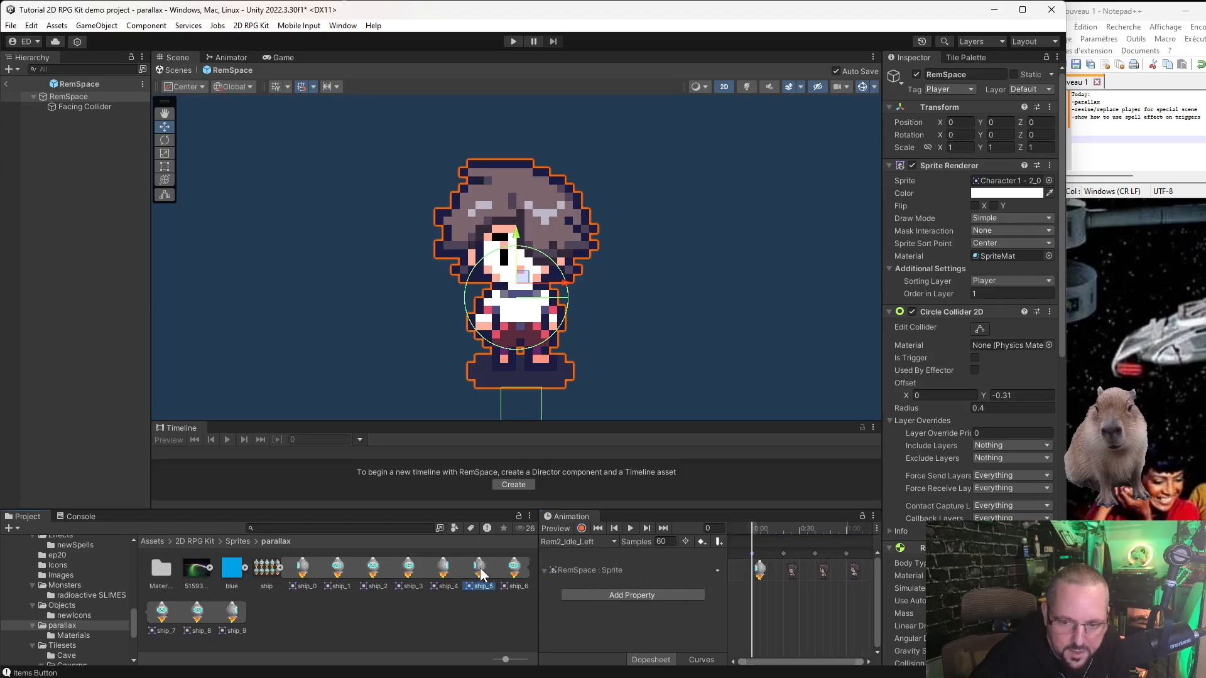
{"action": "left_click_drag", "start_coordinate": [795, 566], "coordinate": [782, 557]}
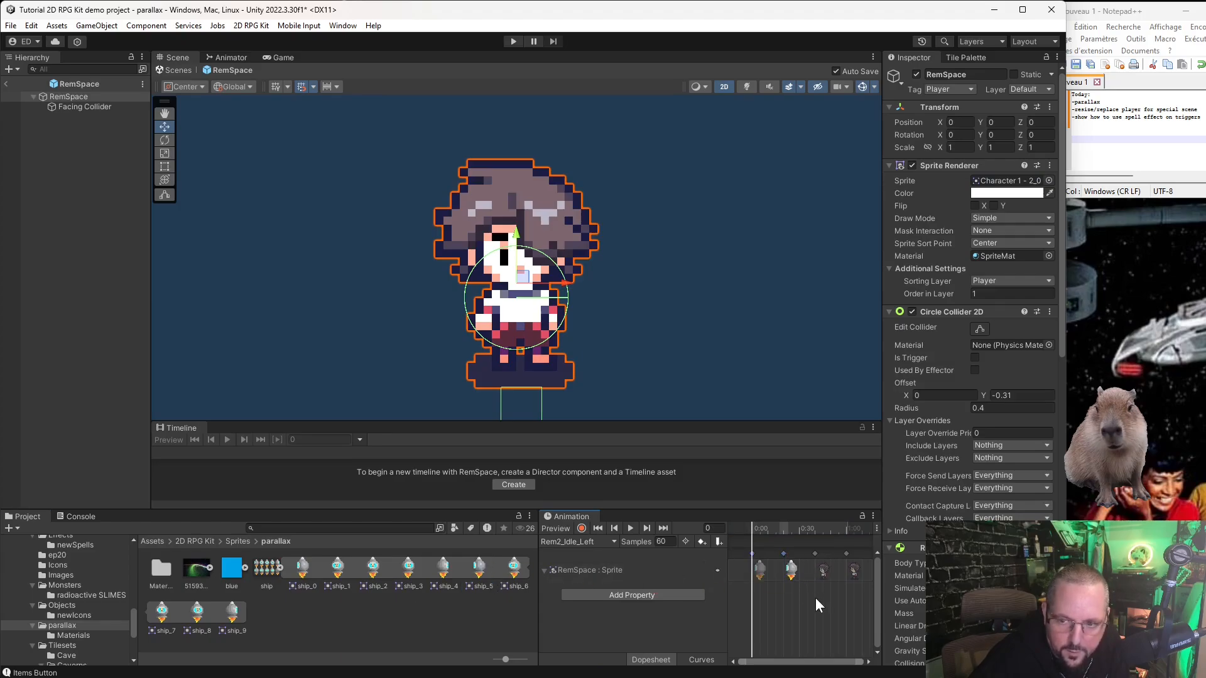
{"action": "scroll", "coordinate": [816, 598], "scroll_direction": "down", "scroll_amount": 1}
{"action": "left_click_drag", "start_coordinate": [306, 572], "coordinate": [806, 555]}
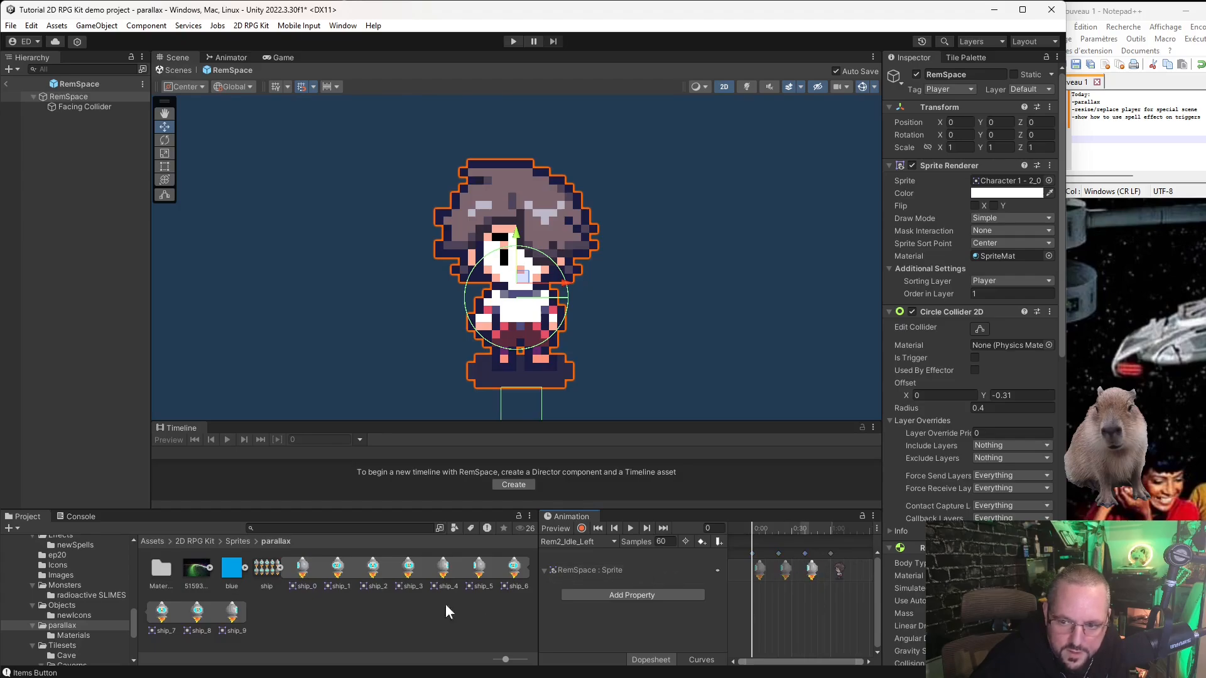
{"action": "left_click", "coordinate": [482, 569]}
{"action": "left_click_drag", "start_coordinate": [485, 567], "coordinate": [831, 555]}
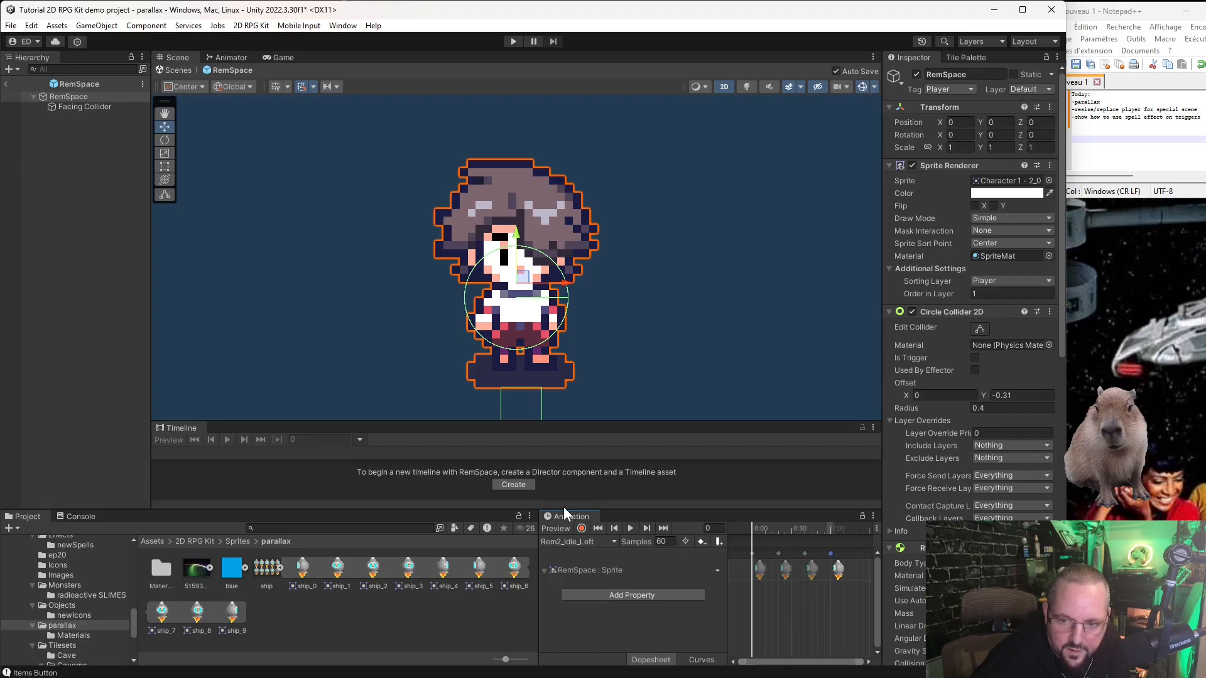
{"action": "left_click", "coordinate": [629, 526]}
{"action": "left_click", "coordinate": [629, 526]}
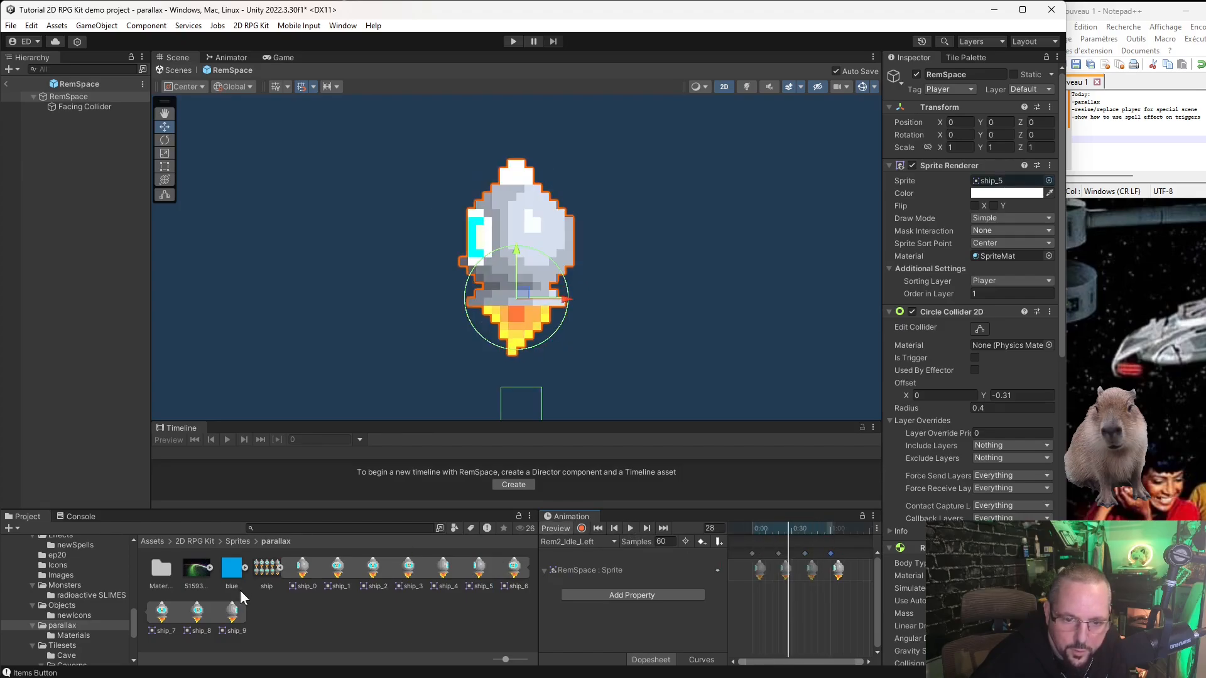
Replace the last sprite keyframe of the Rem2_Idle_Left clip with ship_0 and preview the animation.
{"action": "left_click_drag", "start_coordinate": [307, 567], "coordinate": [853, 561]}
{"action": "left_click", "coordinate": [630, 528]}
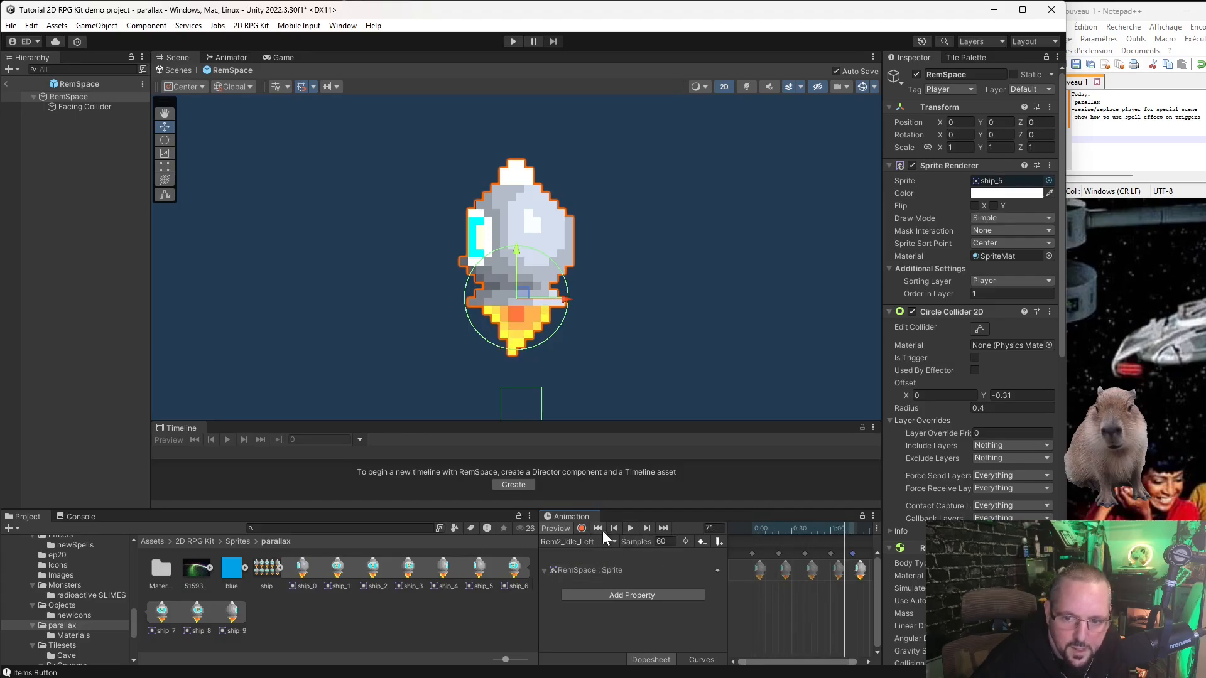
Replace the five sprite keyframes of the Rem2_Walk_Left clip with alternating ship_0 and ship_5, starting with ship_0, and preview the animation.
{"action": "left_click", "coordinate": [597, 542]}
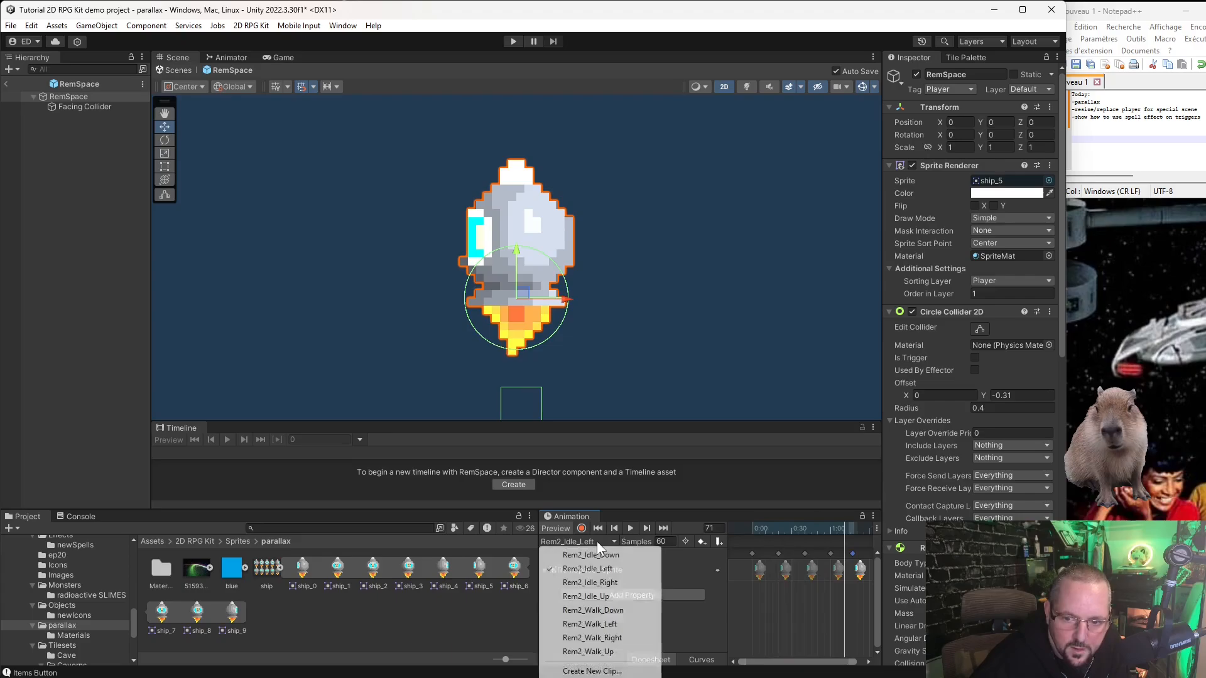
{"action": "left_click", "coordinate": [590, 624]}
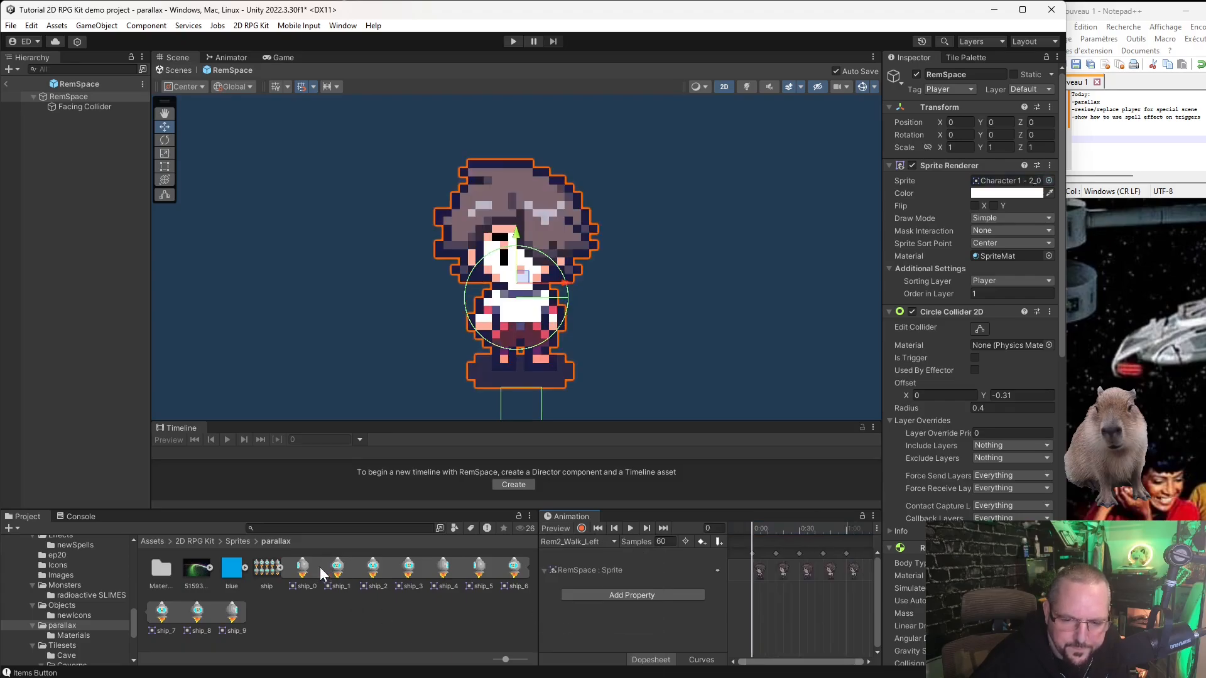
{"action": "left_click_drag", "start_coordinate": [303, 571], "coordinate": [742, 579]}
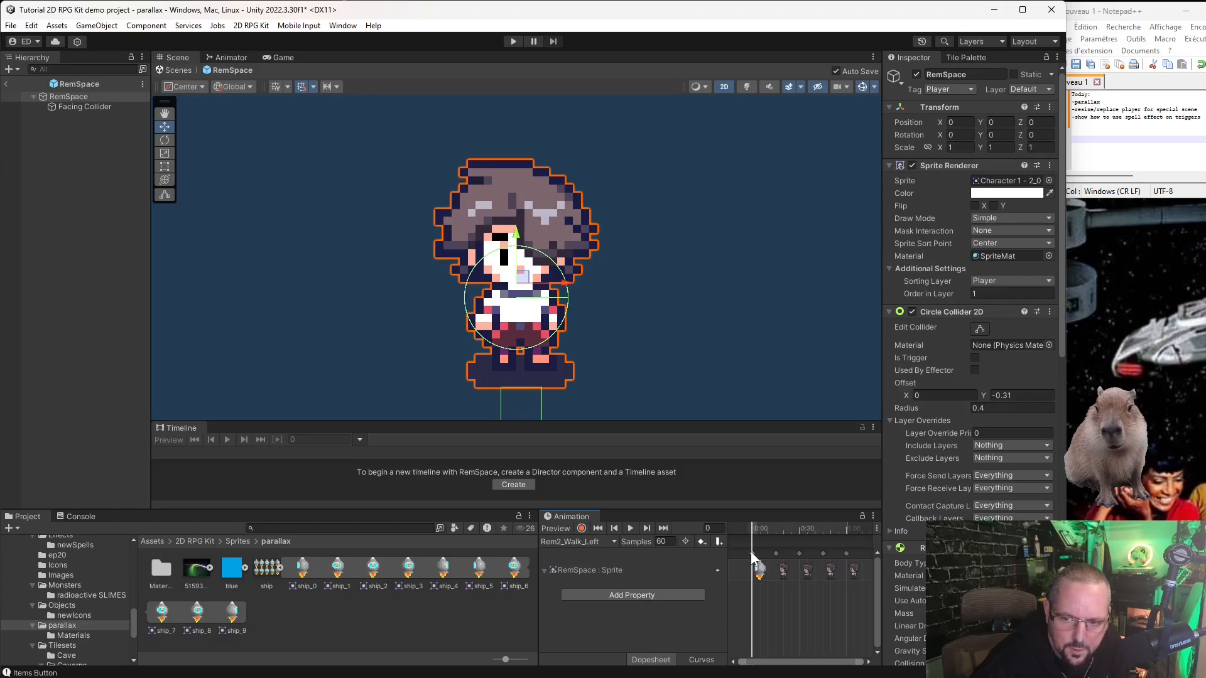
{"action": "left_click_drag", "start_coordinate": [487, 580], "coordinate": [774, 563]}
{"action": "left_click_drag", "start_coordinate": [300, 571], "coordinate": [801, 557]}
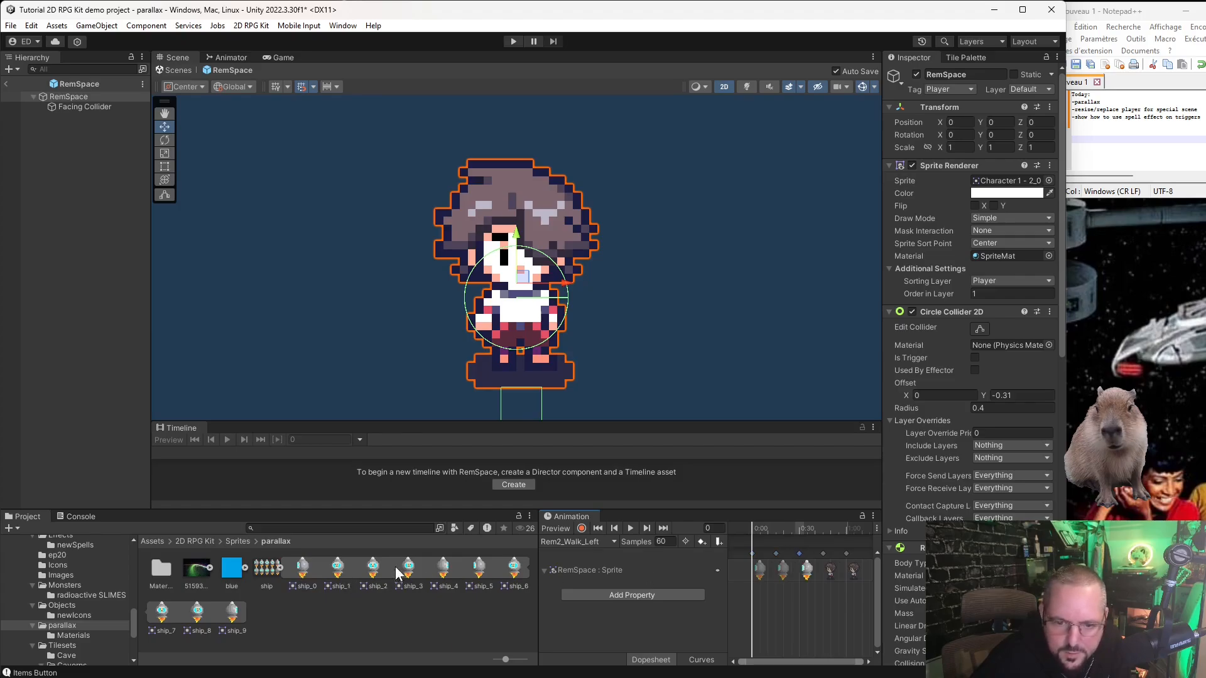
{"action": "left_click_drag", "start_coordinate": [476, 567], "coordinate": [832, 569]}
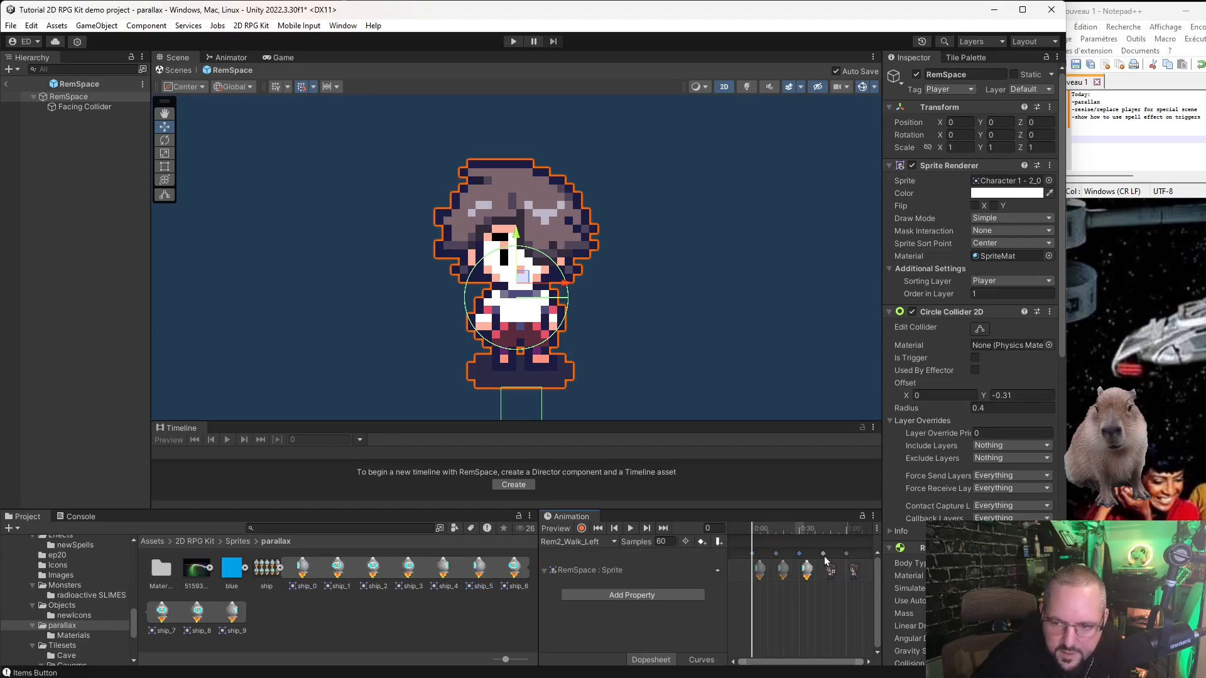
{"action": "left_click_drag", "start_coordinate": [308, 565], "coordinate": [756, 549]}
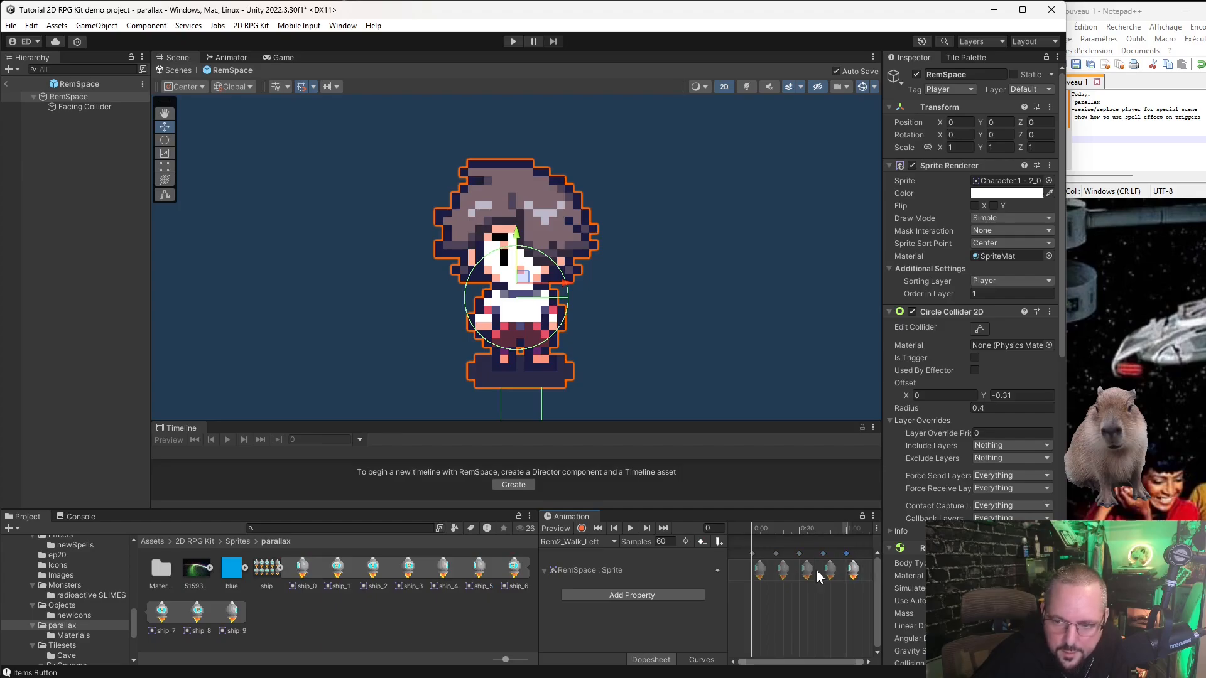
{"action": "left_click", "coordinate": [631, 528]}
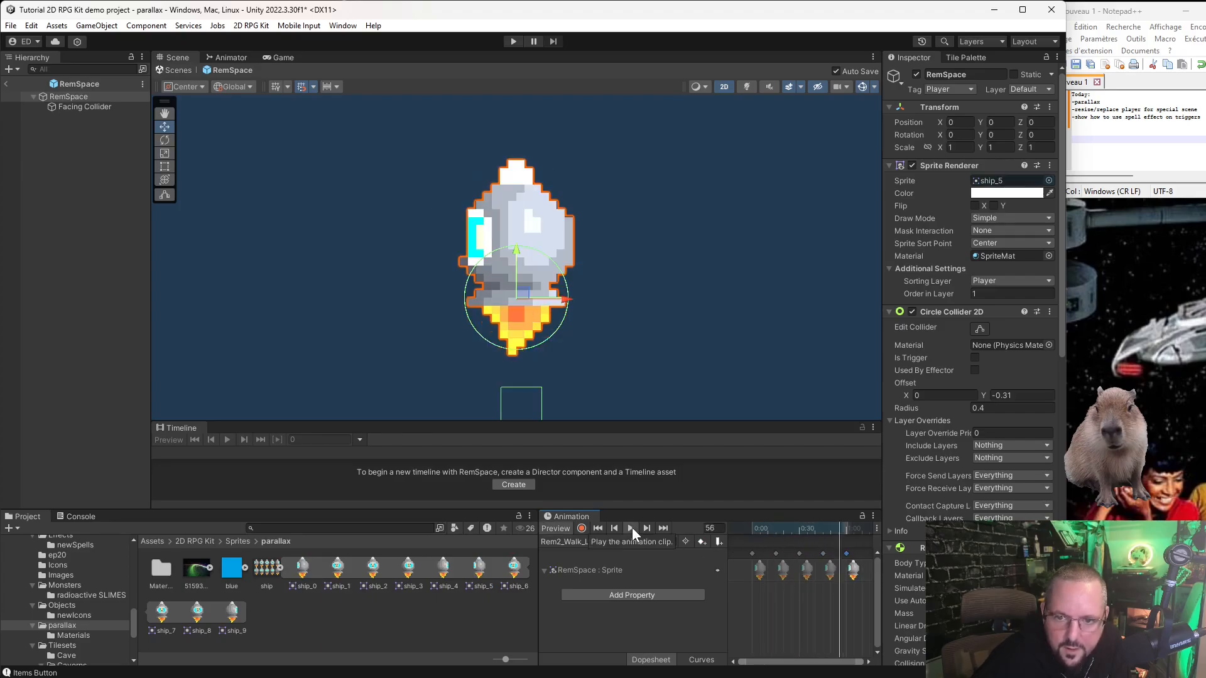
Replace the sprite keyframes of the Rem2_Idle_Right clip with alternating ship_4 and ship_9, starting with ship_4, and preview the animation.
{"action": "left_click", "coordinate": [603, 542]}
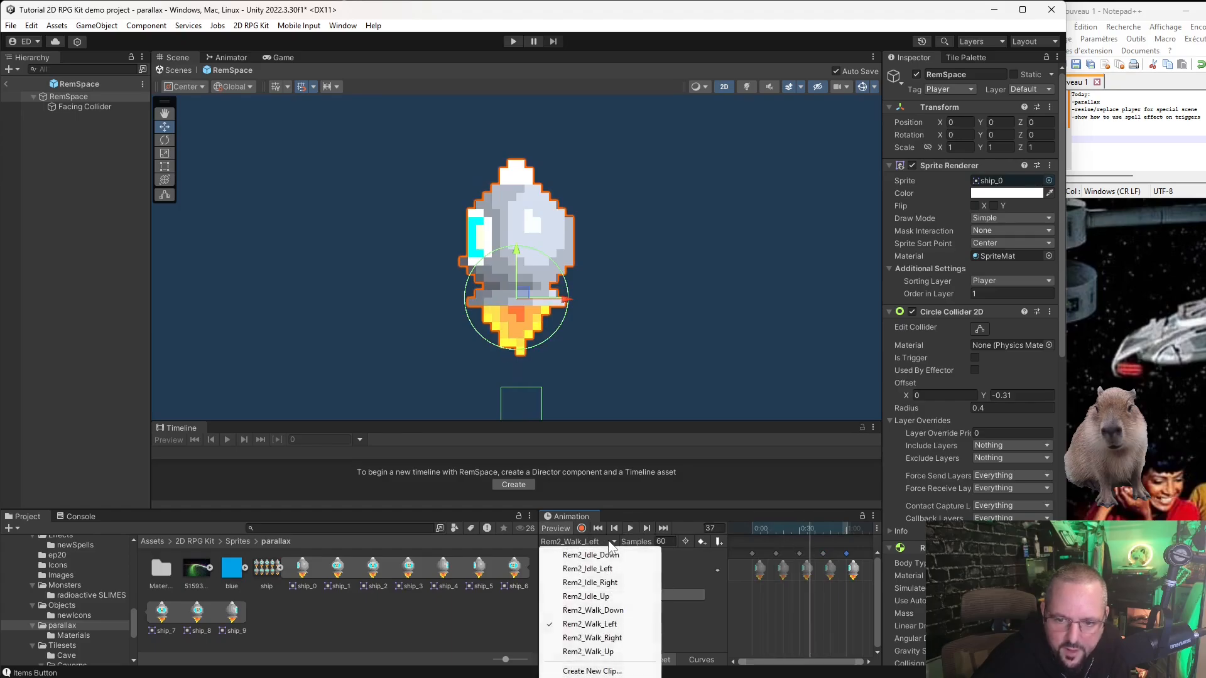
{"action": "left_click", "coordinate": [616, 584]}
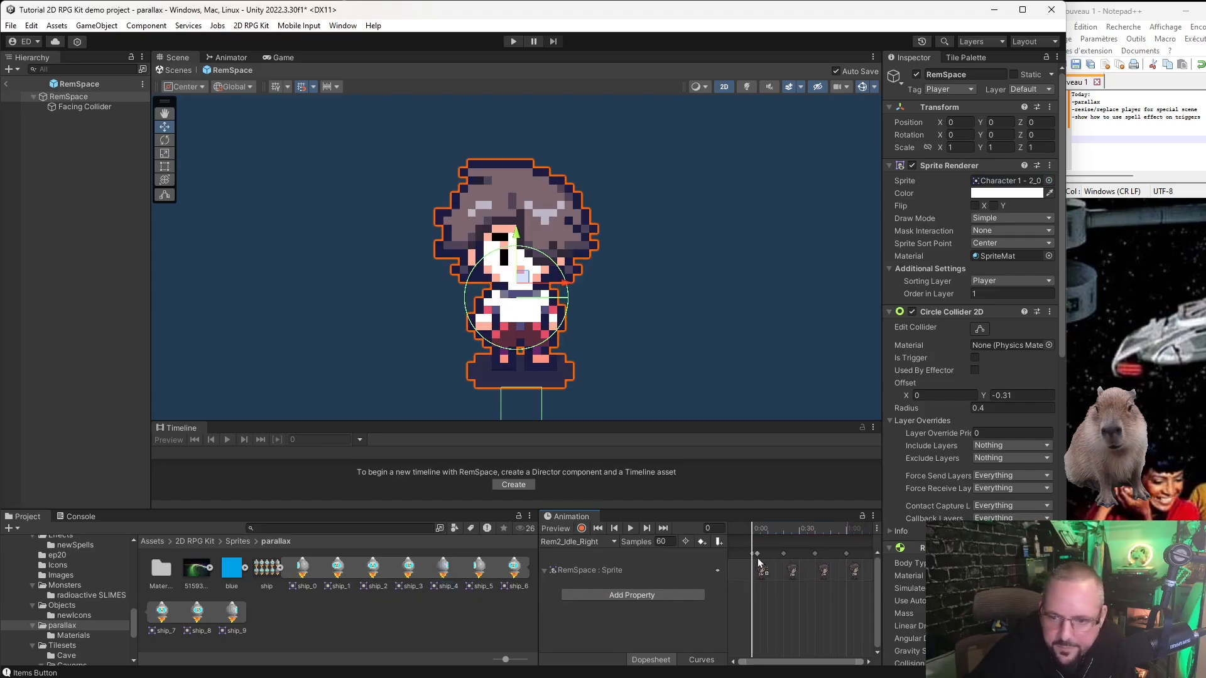
{"action": "left_click_drag", "start_coordinate": [753, 556], "coordinate": [753, 558]}
{"action": "left_click_drag", "start_coordinate": [230, 611], "coordinate": [783, 556]}
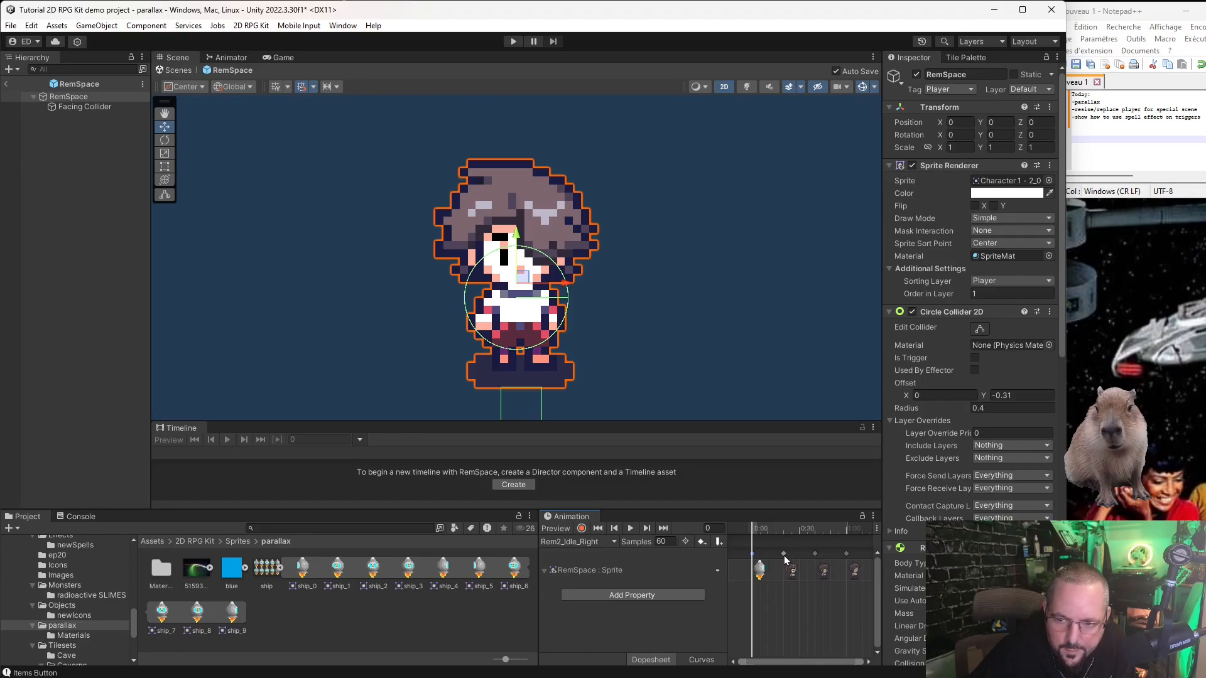
{"action": "left_click_drag", "start_coordinate": [784, 555], "coordinate": [784, 555]}
{"action": "left_click", "coordinate": [447, 570]}
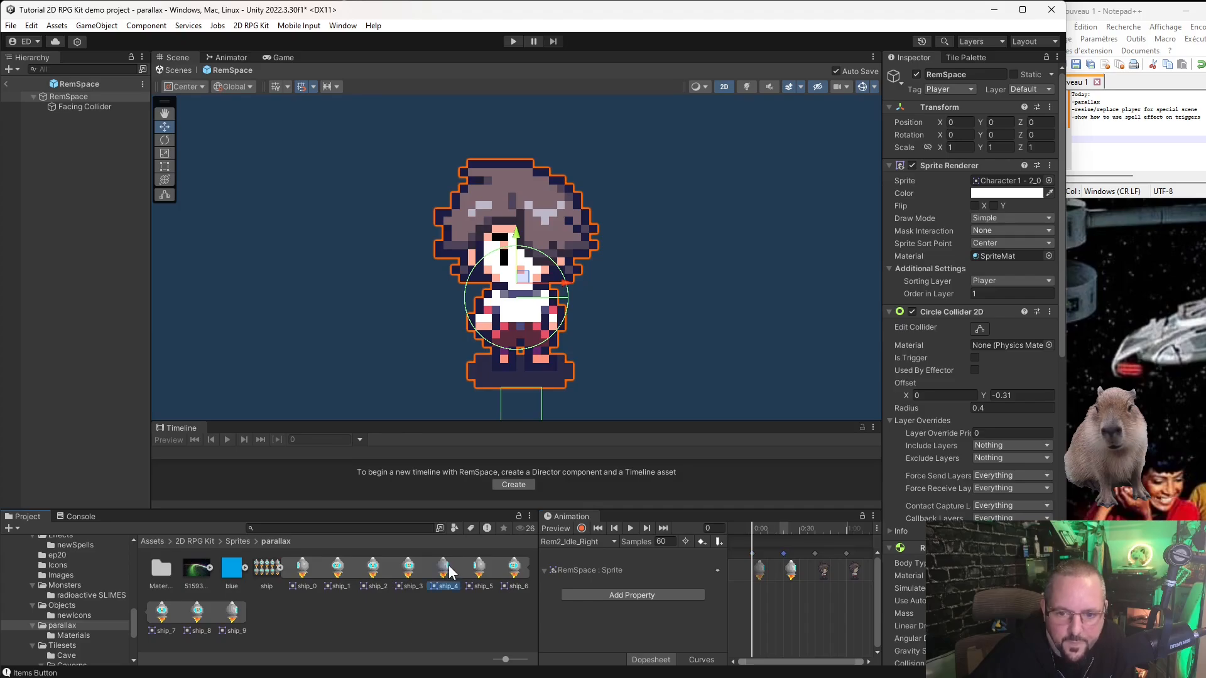
{"action": "left_click_drag", "start_coordinate": [449, 572], "coordinate": [820, 563]}
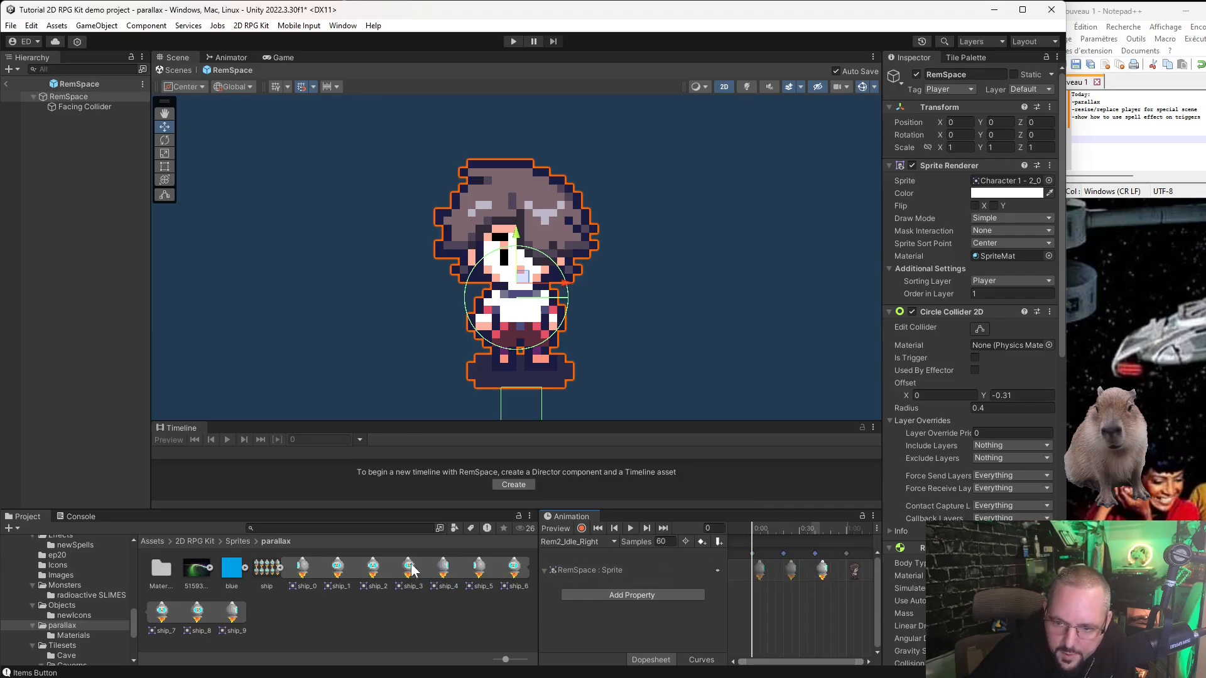
{"action": "left_click_drag", "start_coordinate": [223, 619], "coordinate": [847, 556]}
{"action": "left_click_drag", "start_coordinate": [456, 575], "coordinate": [855, 561]}
{"action": "left_click", "coordinate": [633, 527]}
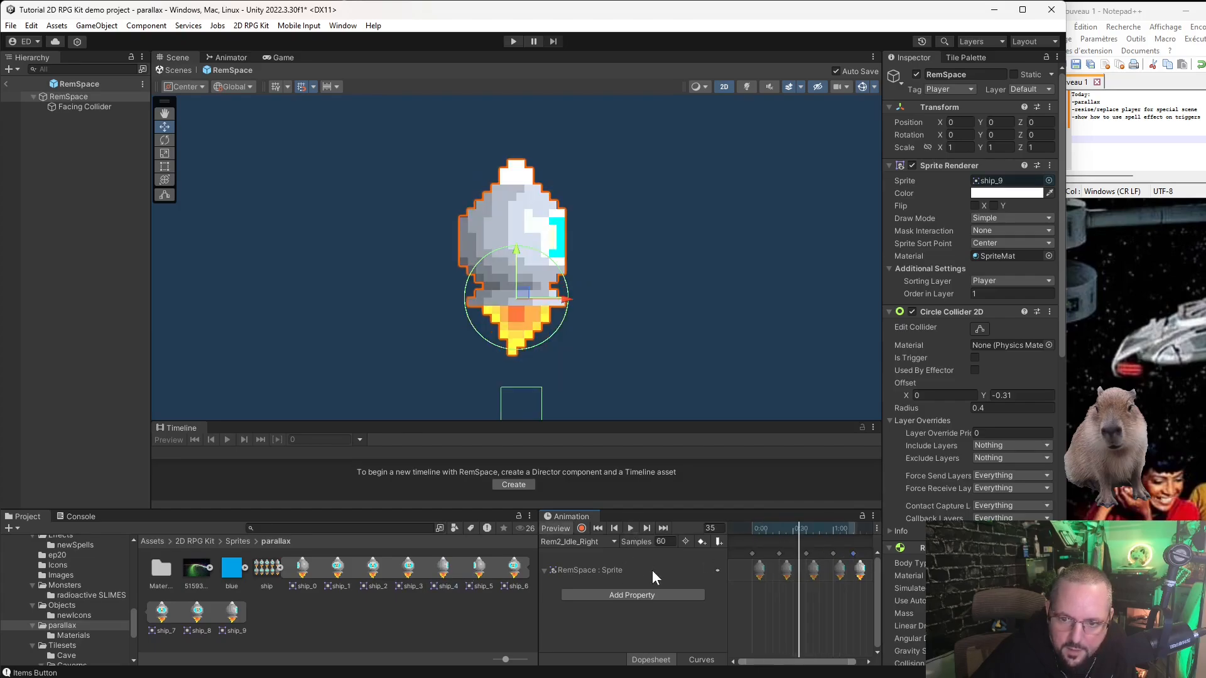
Replace the sprite keyframes of the Rem2_Walk_Right clip with alternating ship_4 and ship_9, starting with ship_4, and preview the animation.
{"action": "left_click", "coordinate": [581, 542]}
{"action": "left_click", "coordinate": [602, 636]}
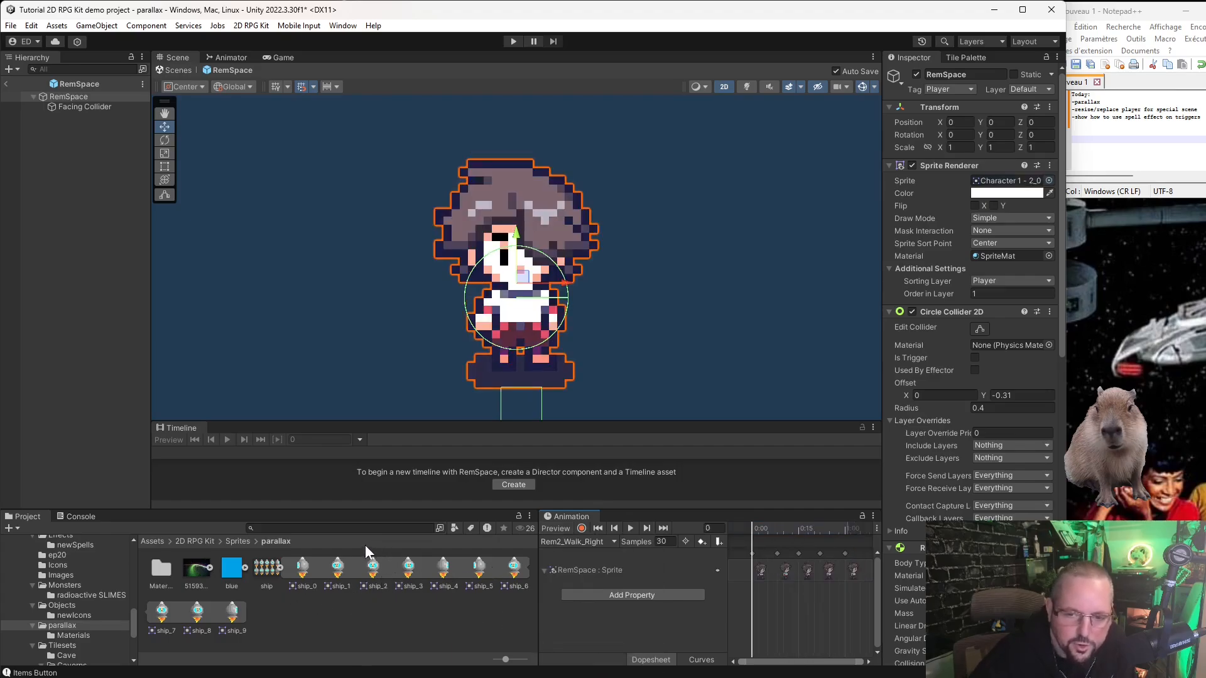
{"action": "left_click_drag", "start_coordinate": [450, 575], "coordinate": [760, 573]}
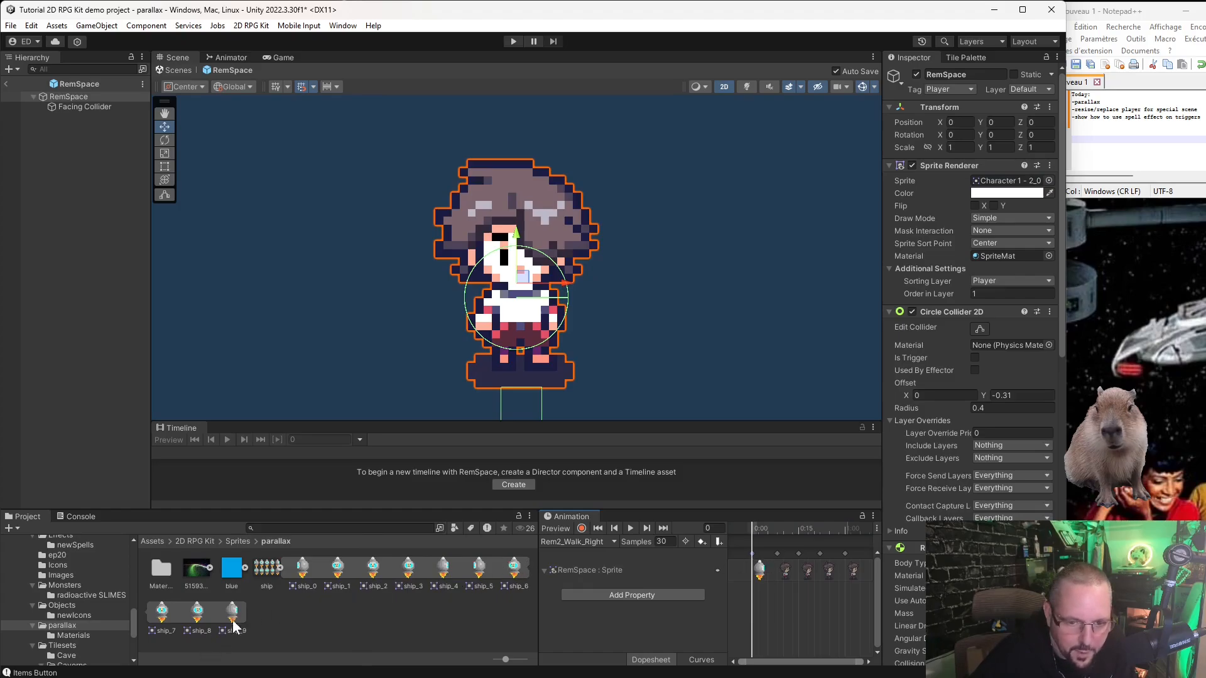
{"action": "left_click_drag", "start_coordinate": [232, 620], "coordinate": [779, 559]}
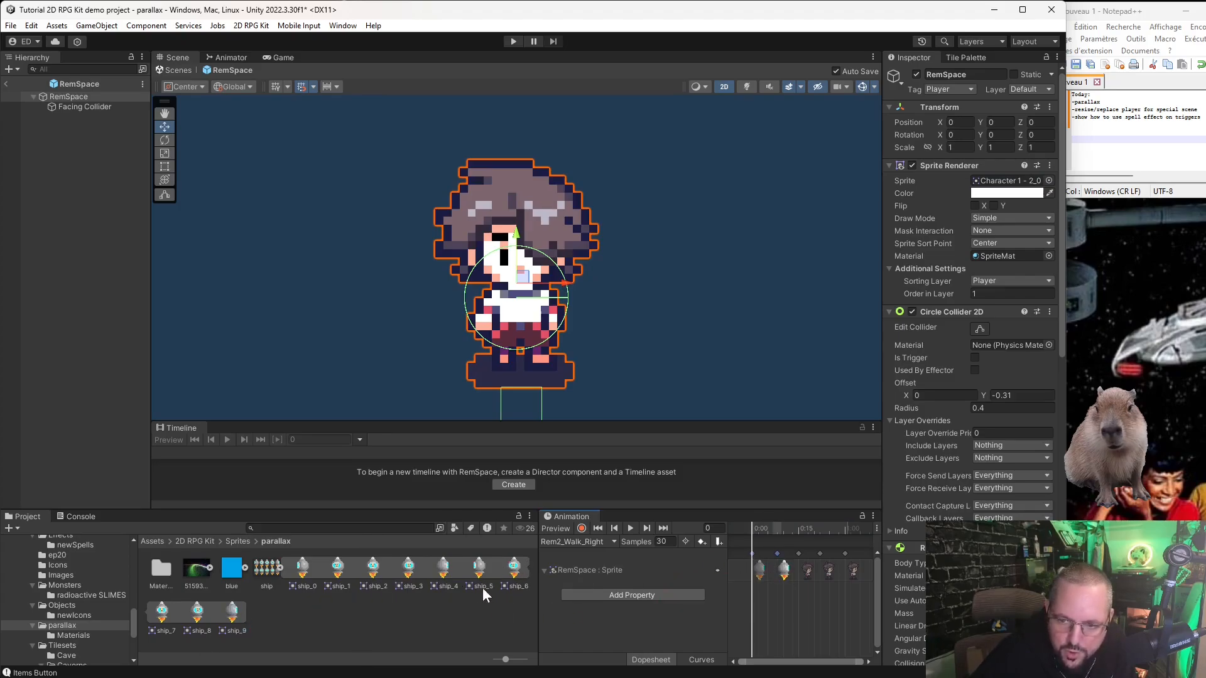
{"action": "left_click_drag", "start_coordinate": [475, 573], "coordinate": [806, 566]}
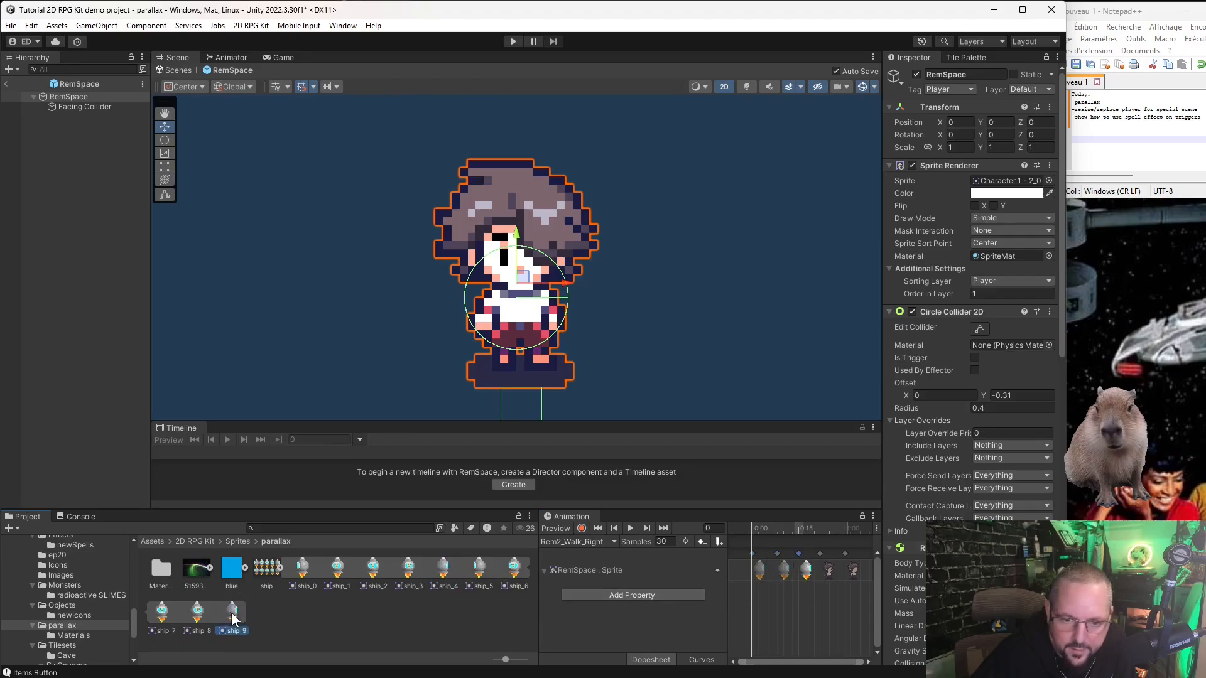
{"action": "left_click_drag", "start_coordinate": [231, 612], "coordinate": [828, 569]}
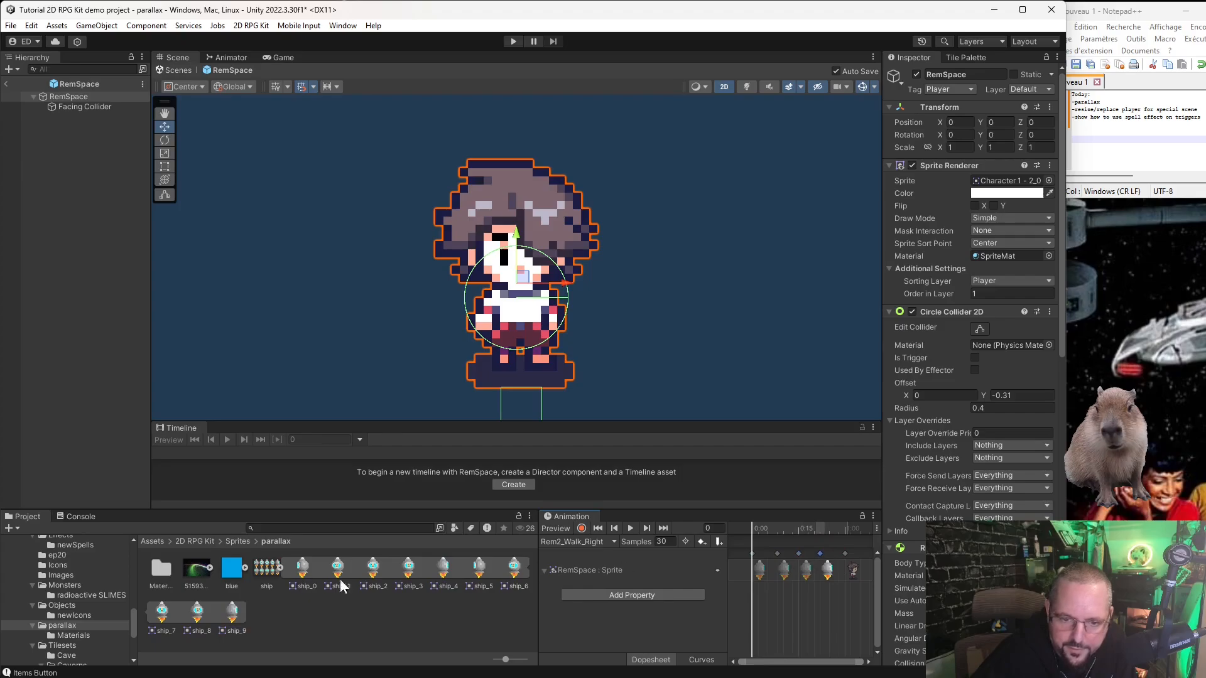
{"action": "left_click_drag", "start_coordinate": [342, 581], "coordinate": [848, 561]}
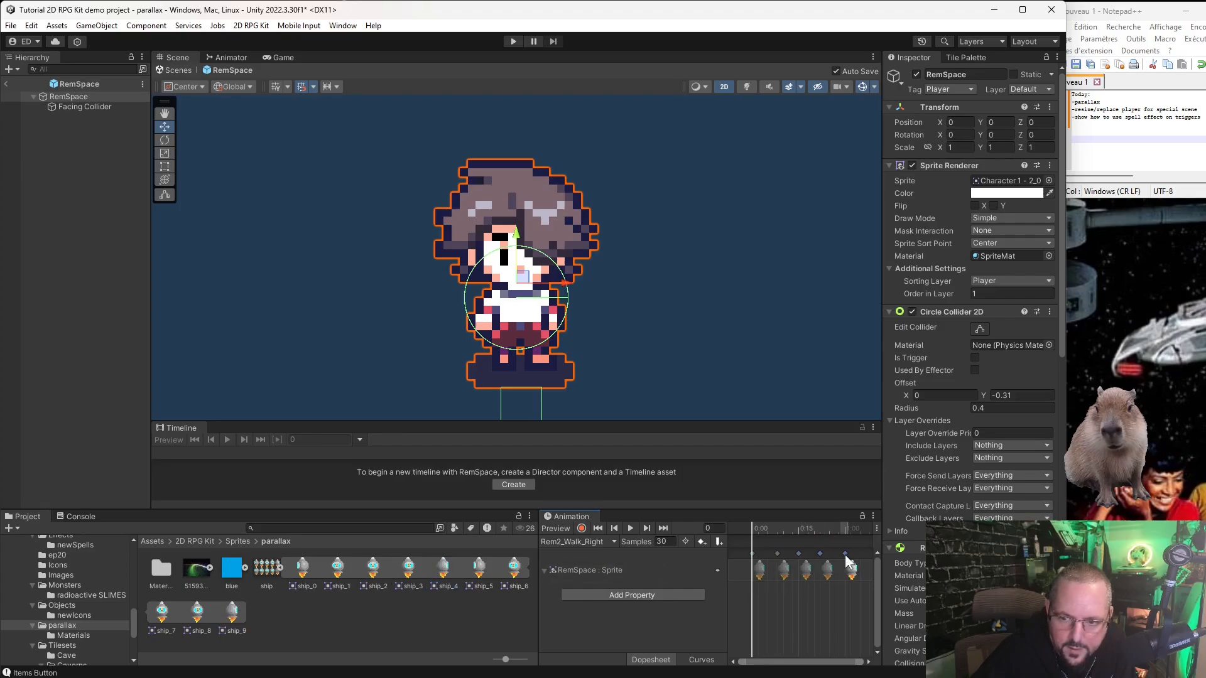
{"action": "left_click", "coordinate": [630, 528]}
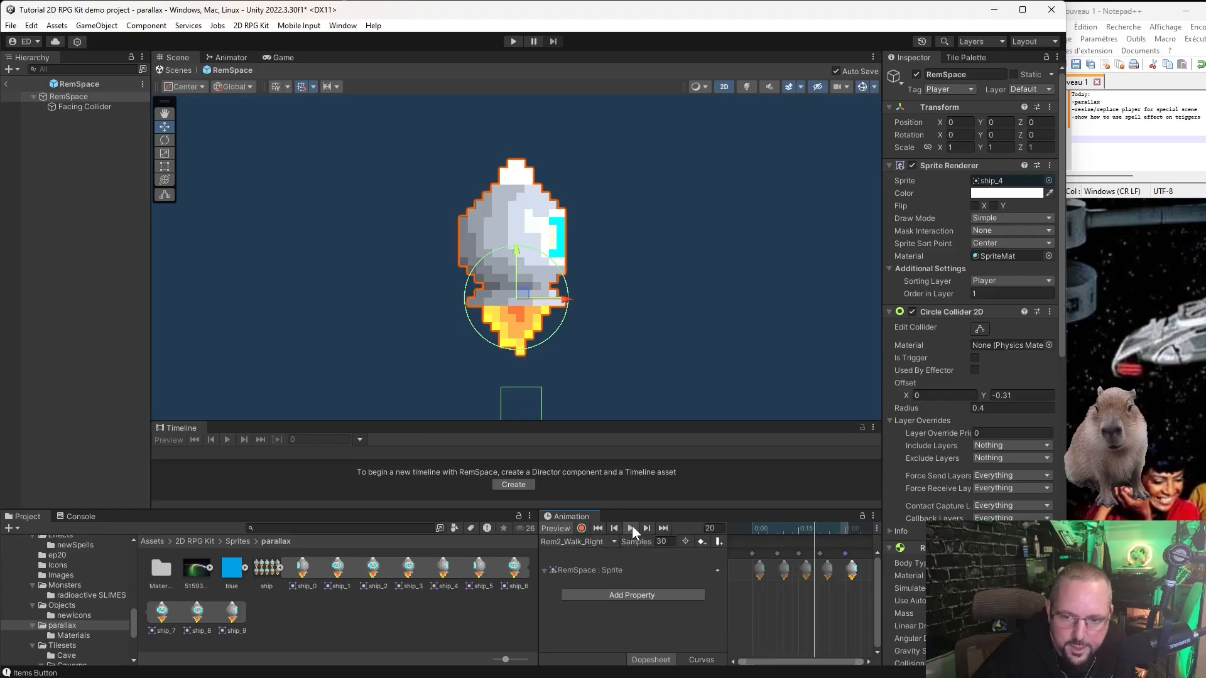
{"action": "left_click", "coordinate": [630, 528]}
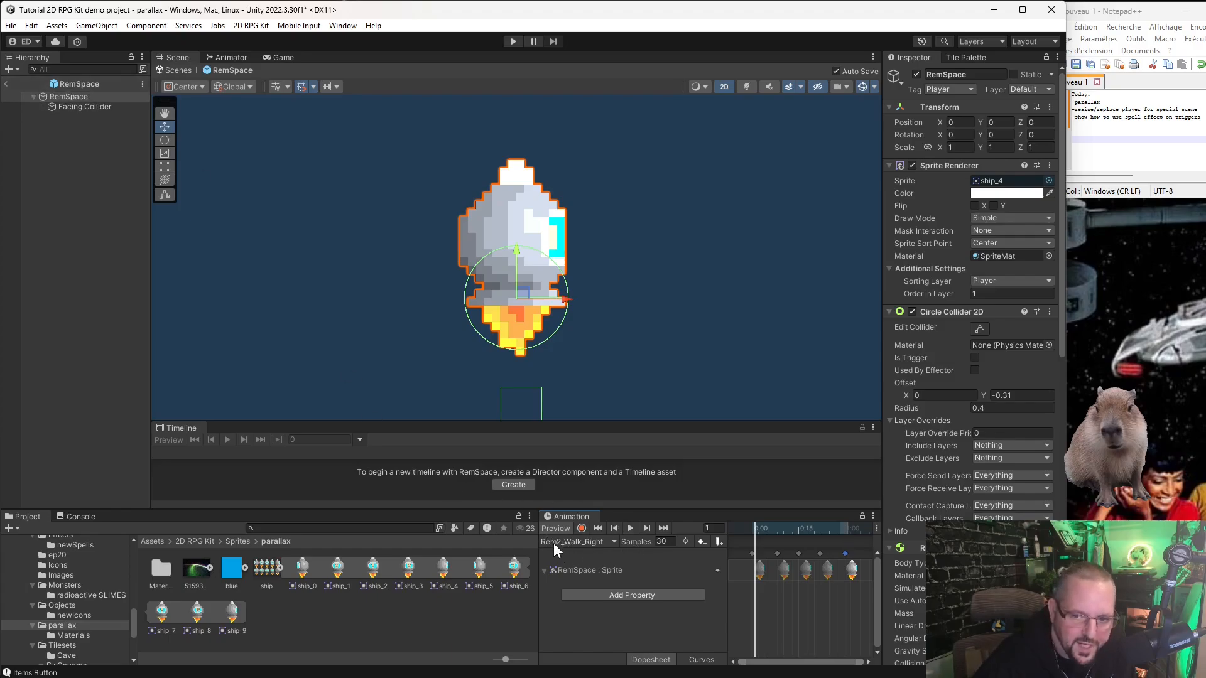
Leave the RemSpace prefab for the parallax scene and select the RemSpace prefab asset in the Prefabs/Main folder.
{"action": "left_click", "coordinate": [10, 82]}
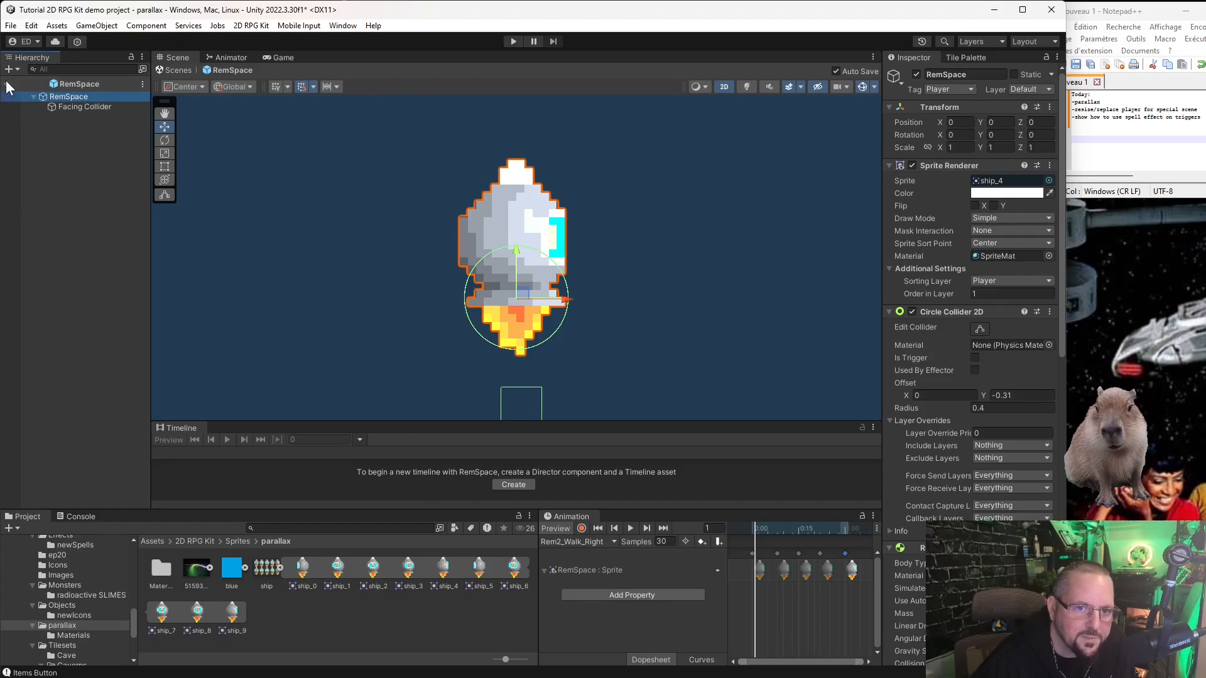
{"action": "left_click", "coordinate": [6, 83]}
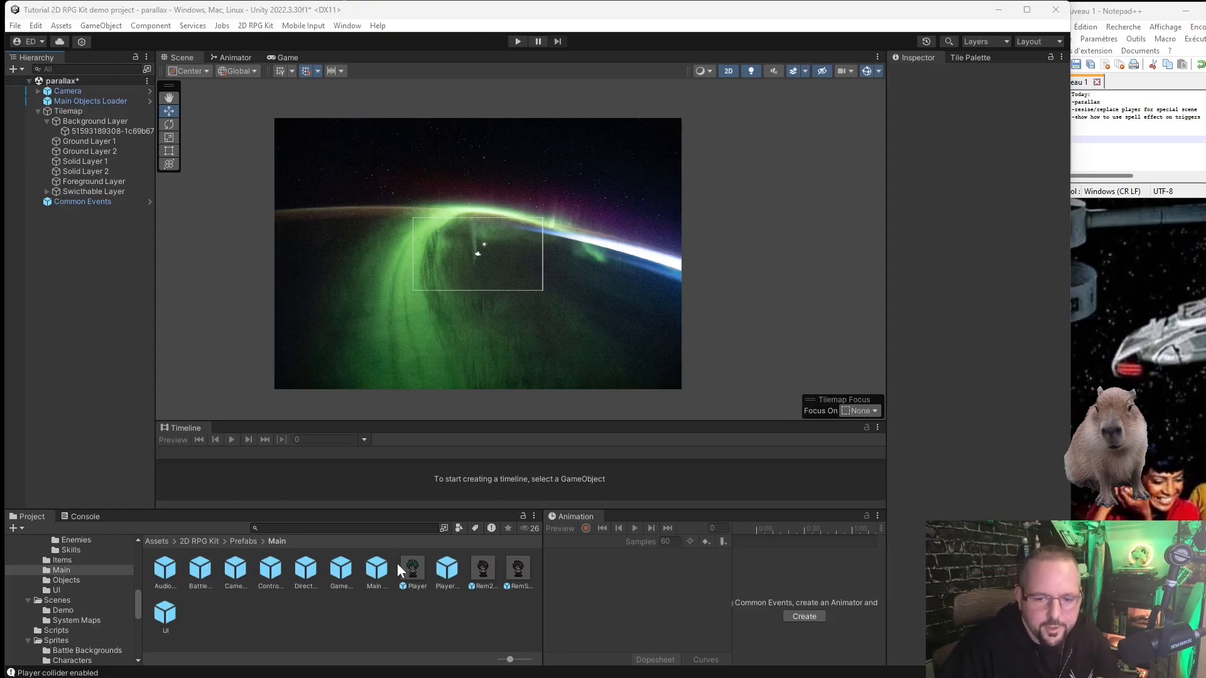
{"action": "left_click", "coordinate": [508, 570]}
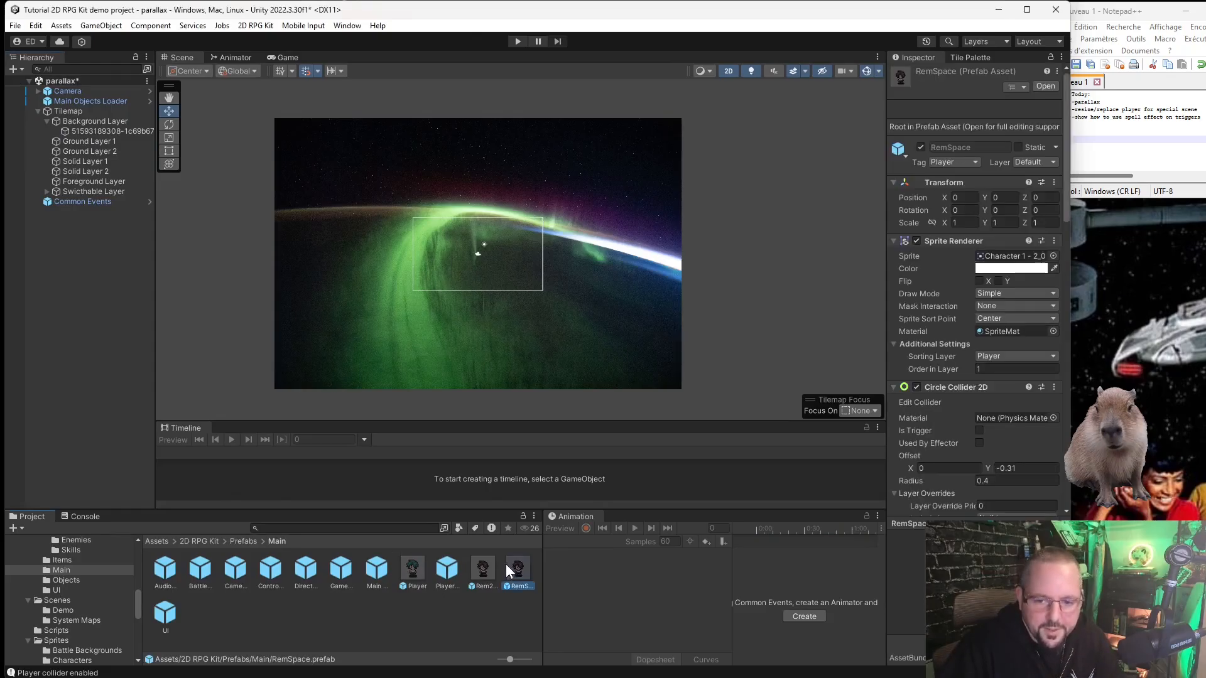
Add a Teleport object from the 2D RPG Kit Objects at the root of the parallax scene.
{"action": "left_click", "coordinate": [95, 224]}
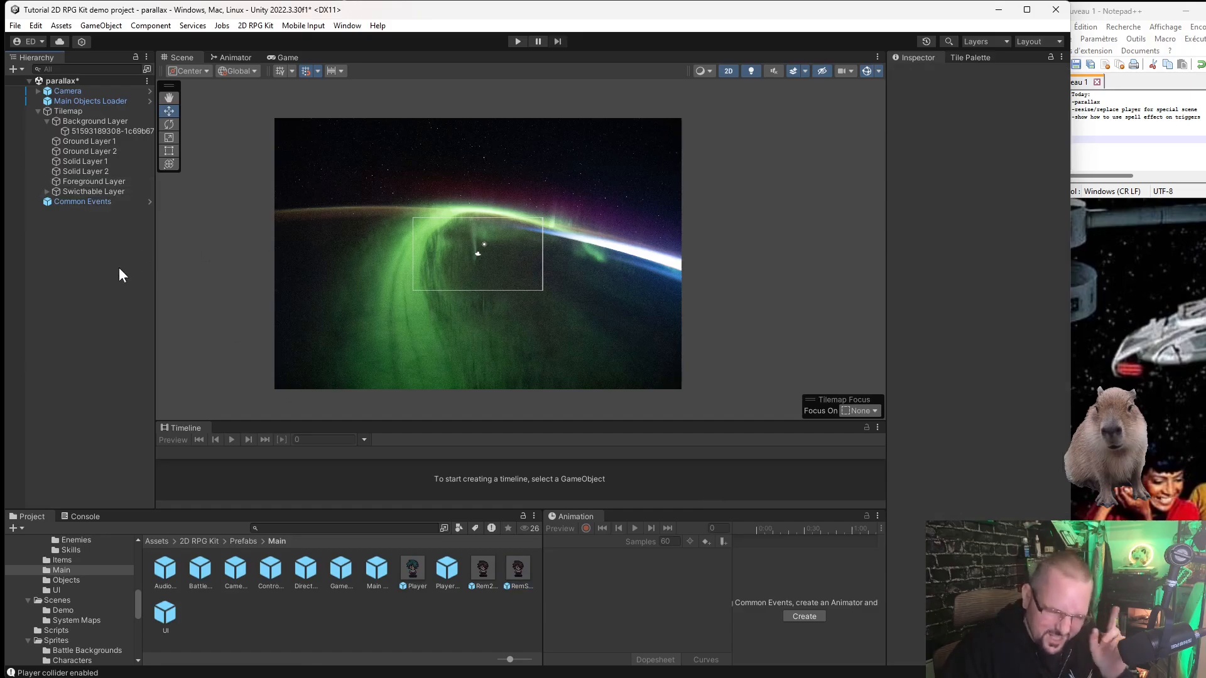
{"action": "right_click", "coordinate": [76, 228]}
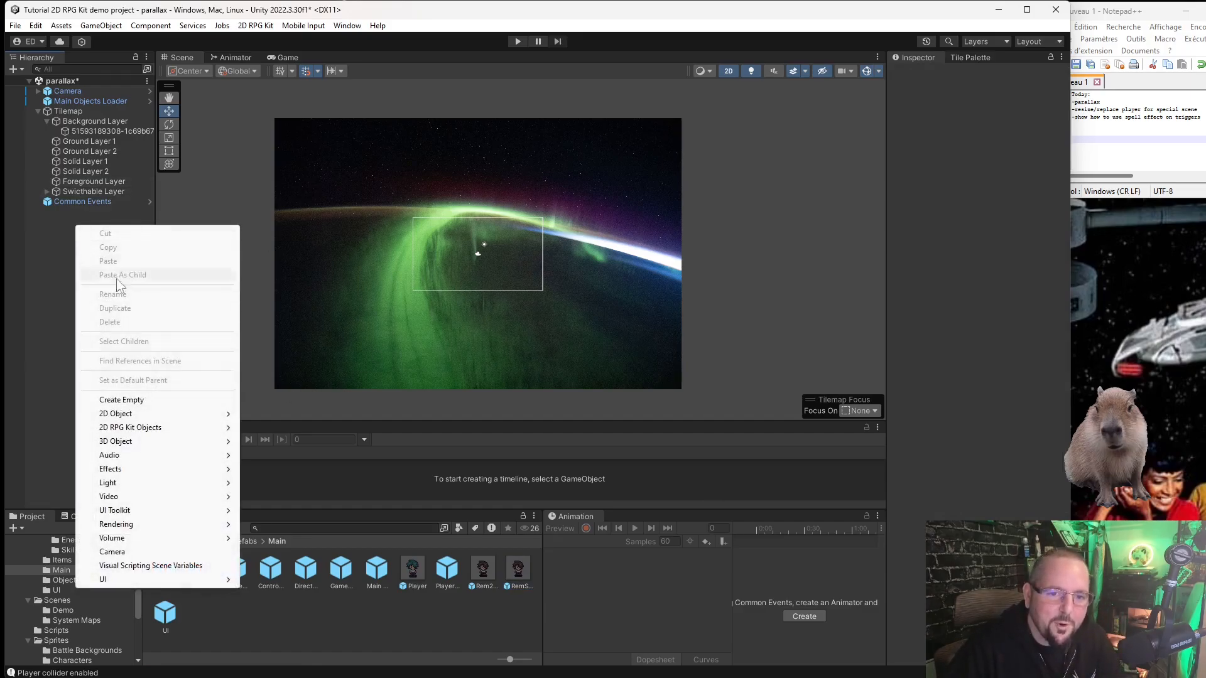
{"action": "mouse_move", "coordinate": [160, 430]}
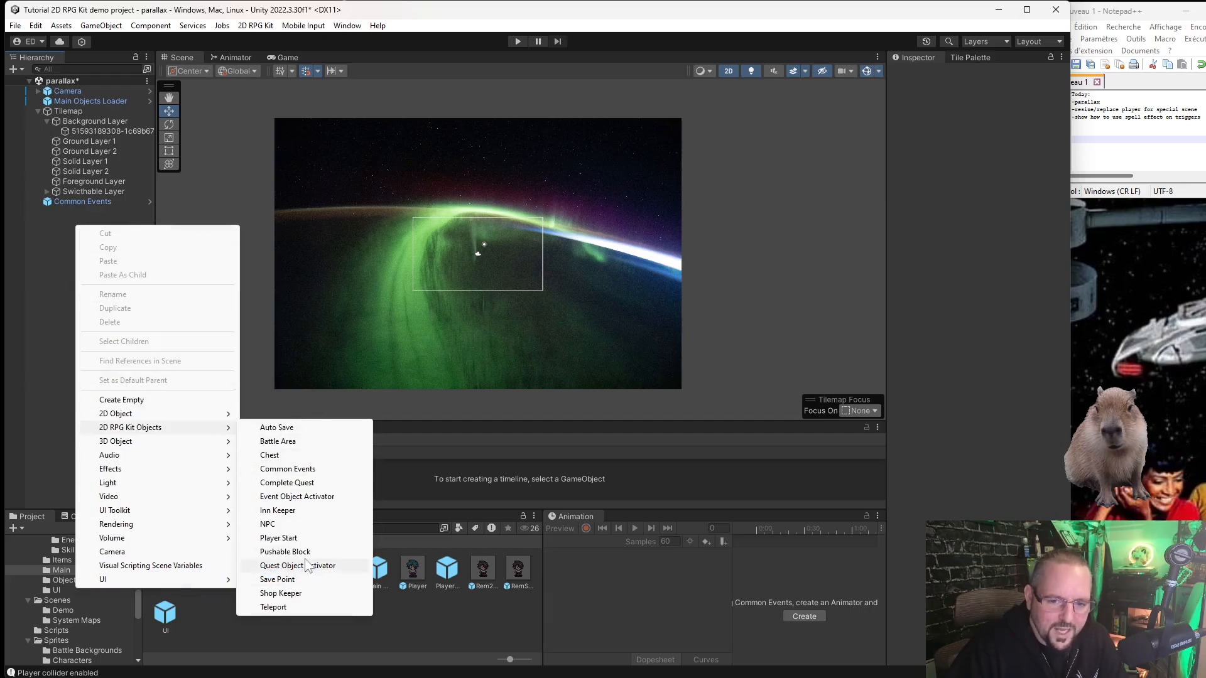
{"action": "left_click", "coordinate": [273, 607]}
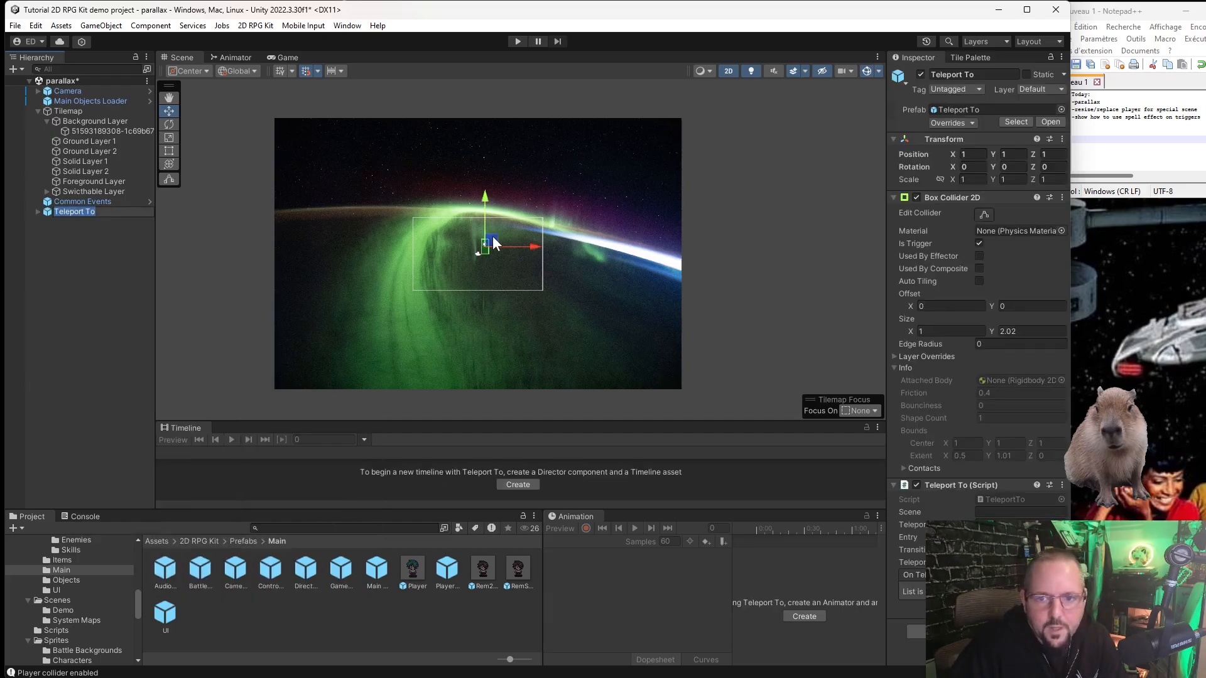
Move the Teleport To object to X 27, Y 18, at the upper-right corner of the space background image.
{"action": "mouse_move", "coordinate": [492, 255]}
{"action": "left_mouse_down"}
{"action": "mouse_move", "coordinate": [567, 182]}
{"action": "mouse_move", "coordinate": [465, 358]}
{"action": "mouse_move", "coordinate": [226, 231]}
{"action": "mouse_move", "coordinate": [596, 261]}
{"action": "mouse_move", "coordinate": [483, 290]}
{"action": "mouse_move", "coordinate": [486, 251]}
{"action": "left_mouse_up"}
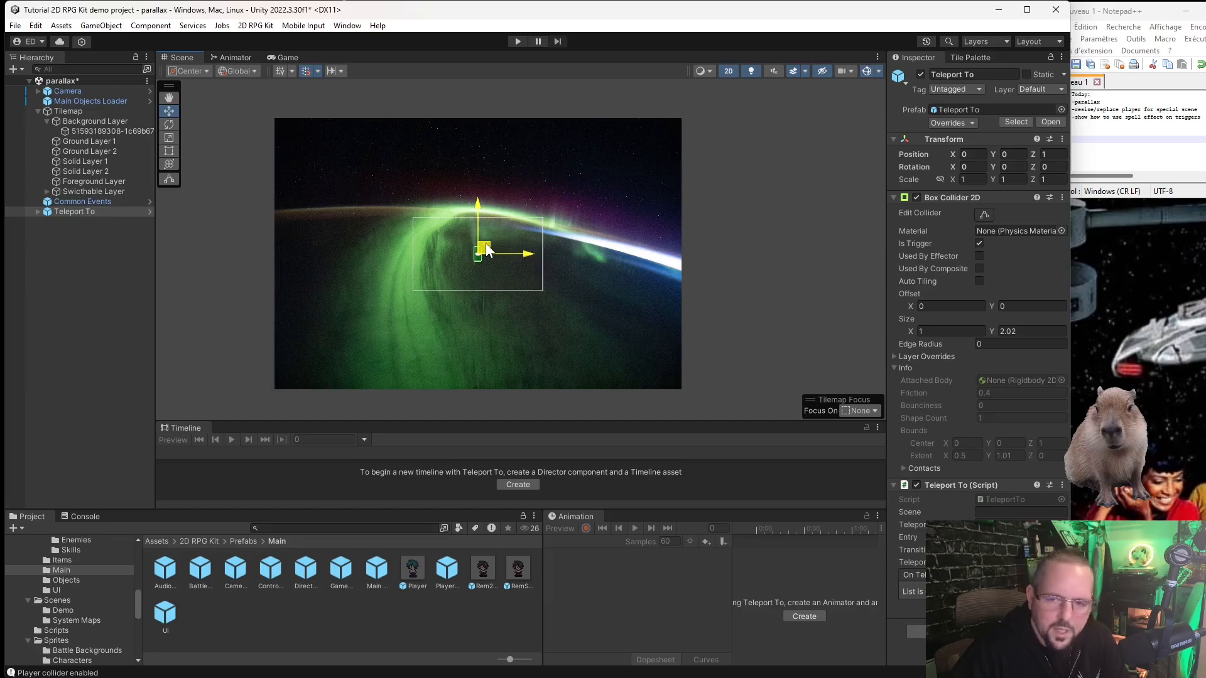
{"action": "scroll", "coordinate": [431, 233], "scroll_direction": "up", "scroll_amount": 5}
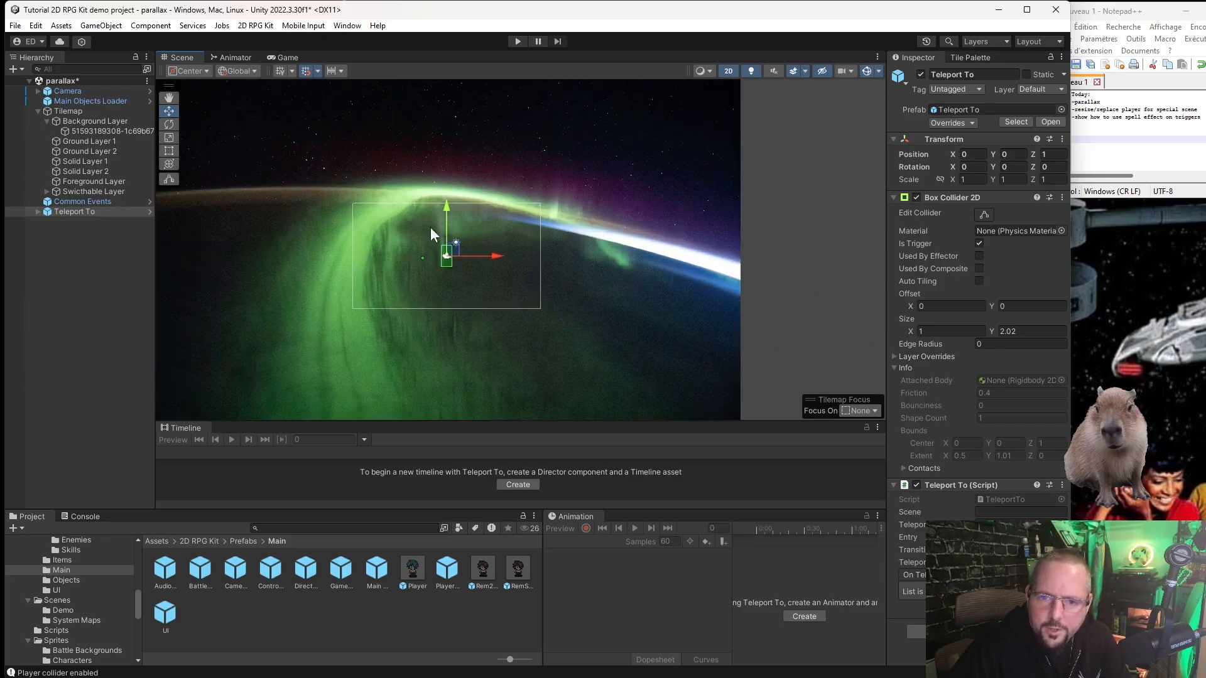
{"action": "scroll", "coordinate": [471, 268], "scroll_direction": "down", "scroll_amount": 3}
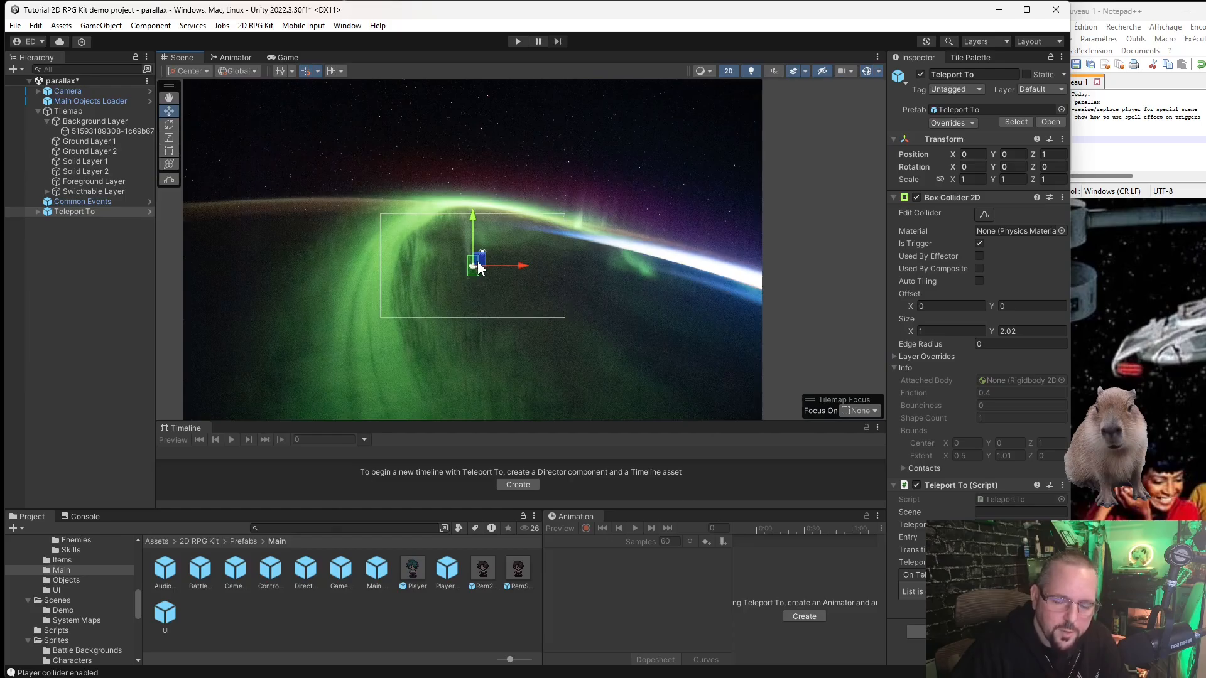
{"action": "scroll", "coordinate": [478, 266], "scroll_direction": "down", "scroll_amount": 2}
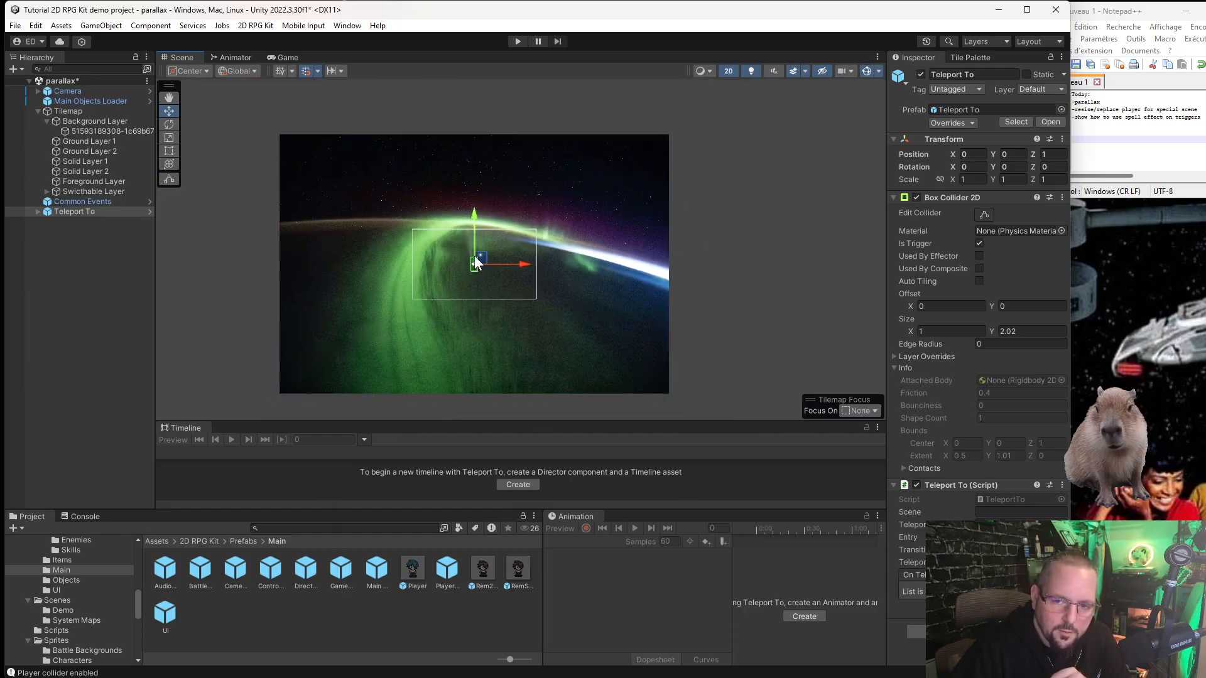
{"action": "left_click_drag", "start_coordinate": [475, 256], "coordinate": [670, 133]}
{"action": "scroll", "coordinate": [665, 156], "scroll_direction": "up", "scroll_amount": 2}
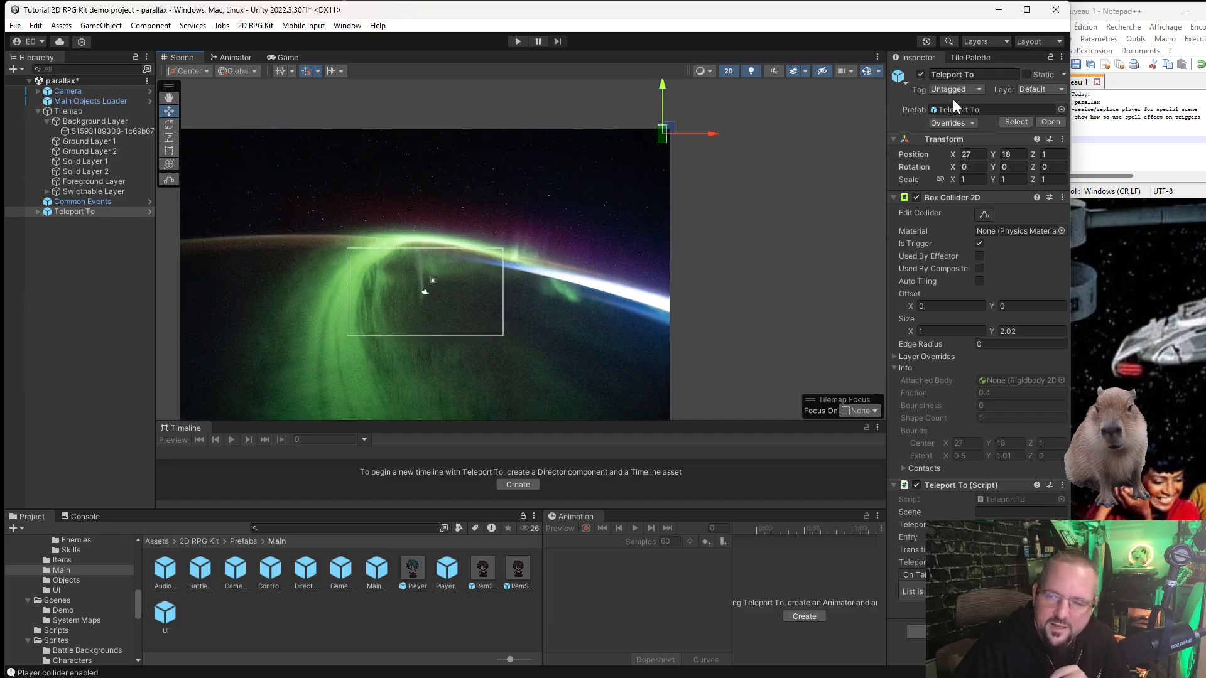
{"action": "scroll", "coordinate": [564, 227], "scroll_direction": "down", "scroll_amount": 5}
{"action": "middle_click_drag", "start_coordinate": [644, 213], "coordinate": [679, 136]}
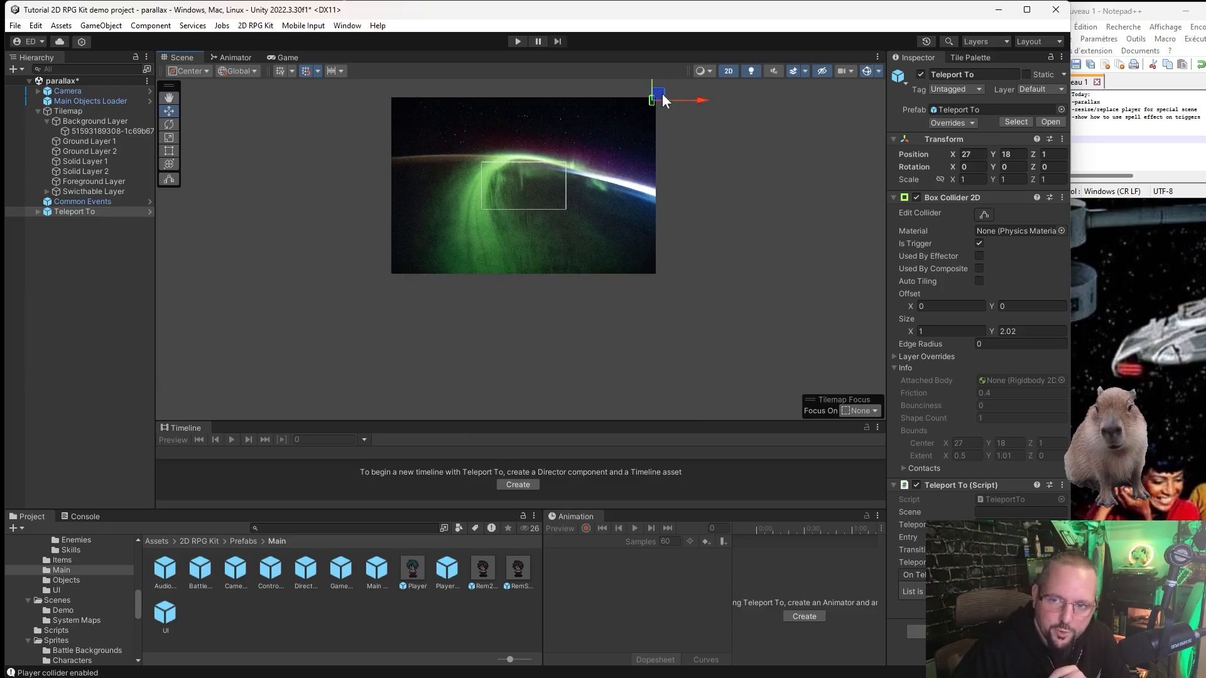
Move the Teleport To object to X 28, Y -18, at the lower-right corner of the space background image.
{"action": "left_click_drag", "start_coordinate": [663, 96], "coordinate": [659, 275]}
{"action": "scroll", "coordinate": [659, 275], "scroll_direction": "up", "scroll_amount": 3}
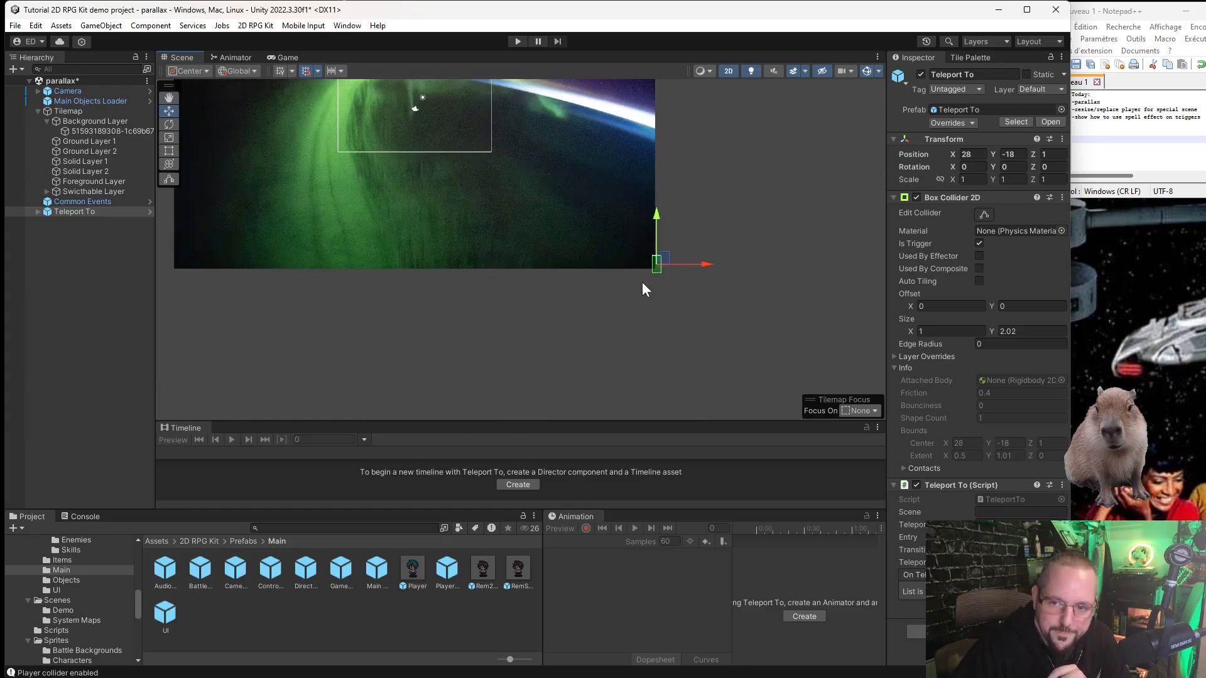
{"action": "scroll", "coordinate": [590, 253], "scroll_direction": "down", "scroll_amount": 2}
{"action": "scroll", "coordinate": [631, 215], "scroll_direction": "up", "scroll_amount": 5}
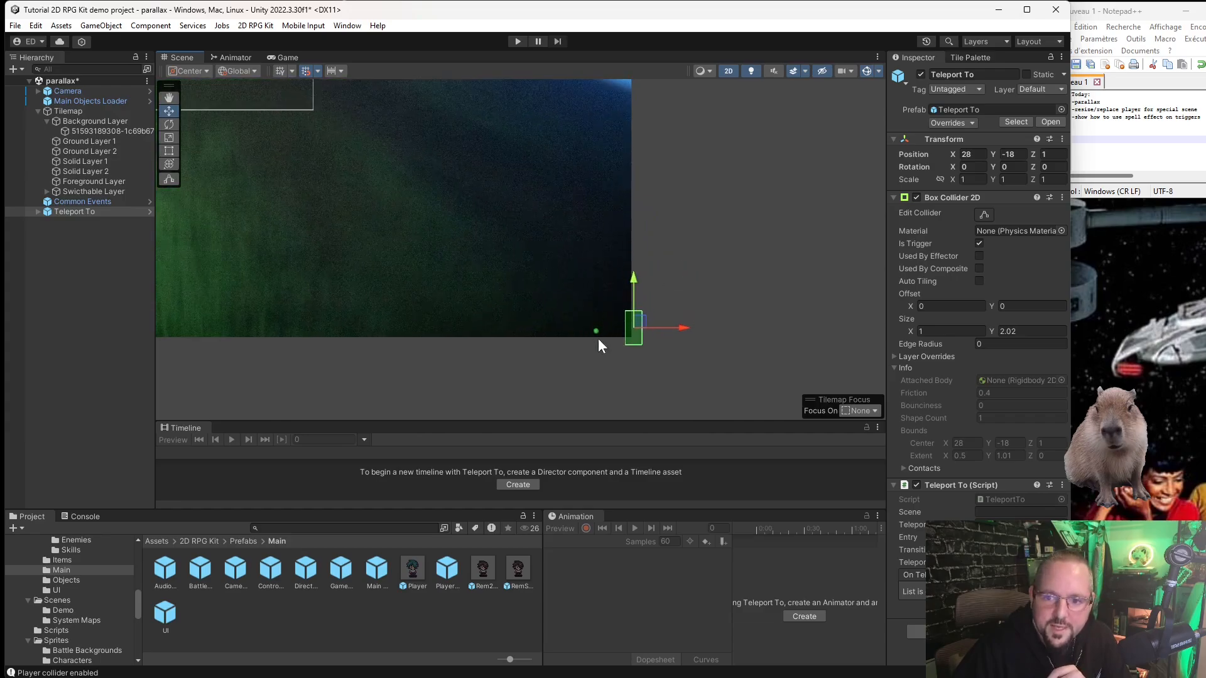
Move the Teleport From spawn point to local X -28, Y 18, near the middle of the space background image.
{"action": "left_click", "coordinate": [595, 331]}
{"action": "scroll", "coordinate": [575, 320], "scroll_direction": "down", "scroll_amount": 5}
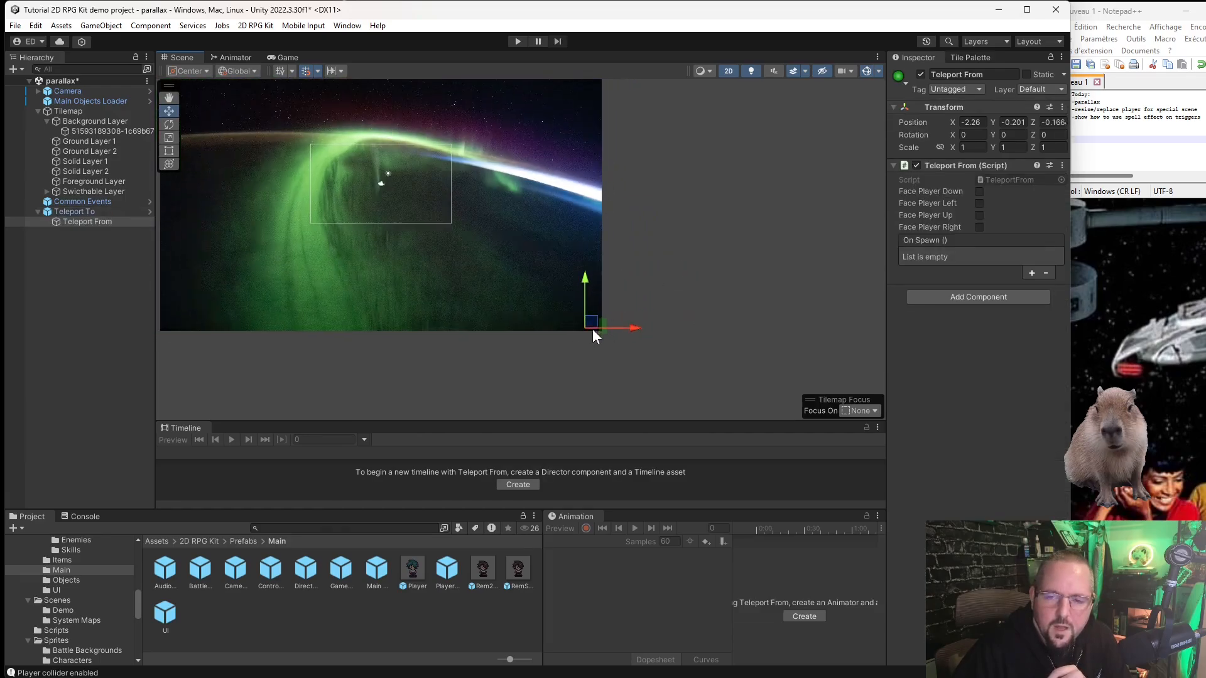
{"action": "left_click_drag", "start_coordinate": [591, 324], "coordinate": [389, 189]}
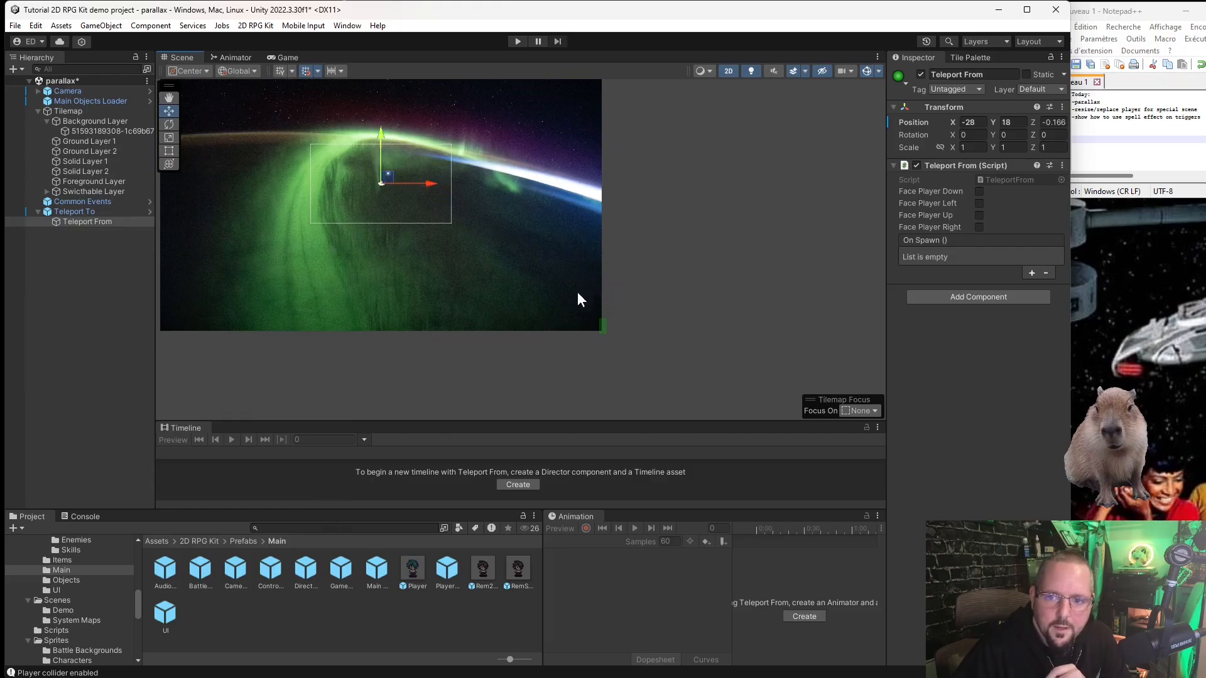
Stretch the Teleport To box collider along the background's whole lower edge, about 56.5 wide and 1.39 high.
{"action": "left_click", "coordinate": [604, 324]}
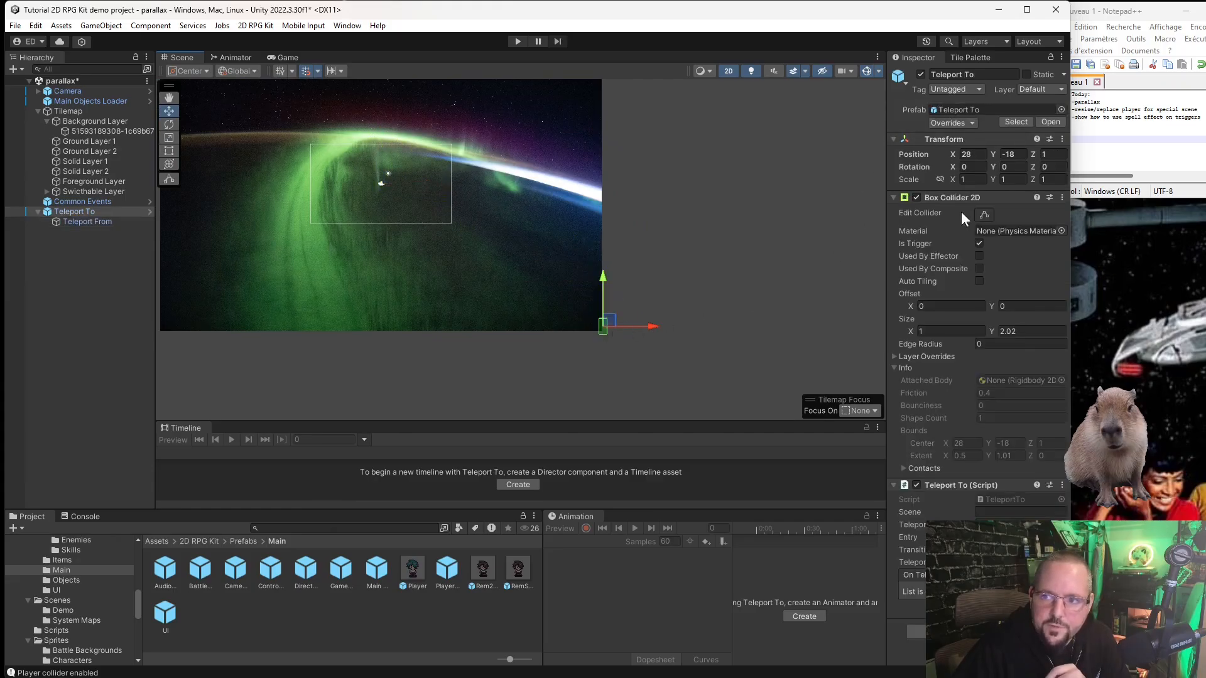
{"action": "left_click", "coordinate": [984, 215]}
{"action": "middle_click_drag", "start_coordinate": [471, 396], "coordinate": [547, 369]}
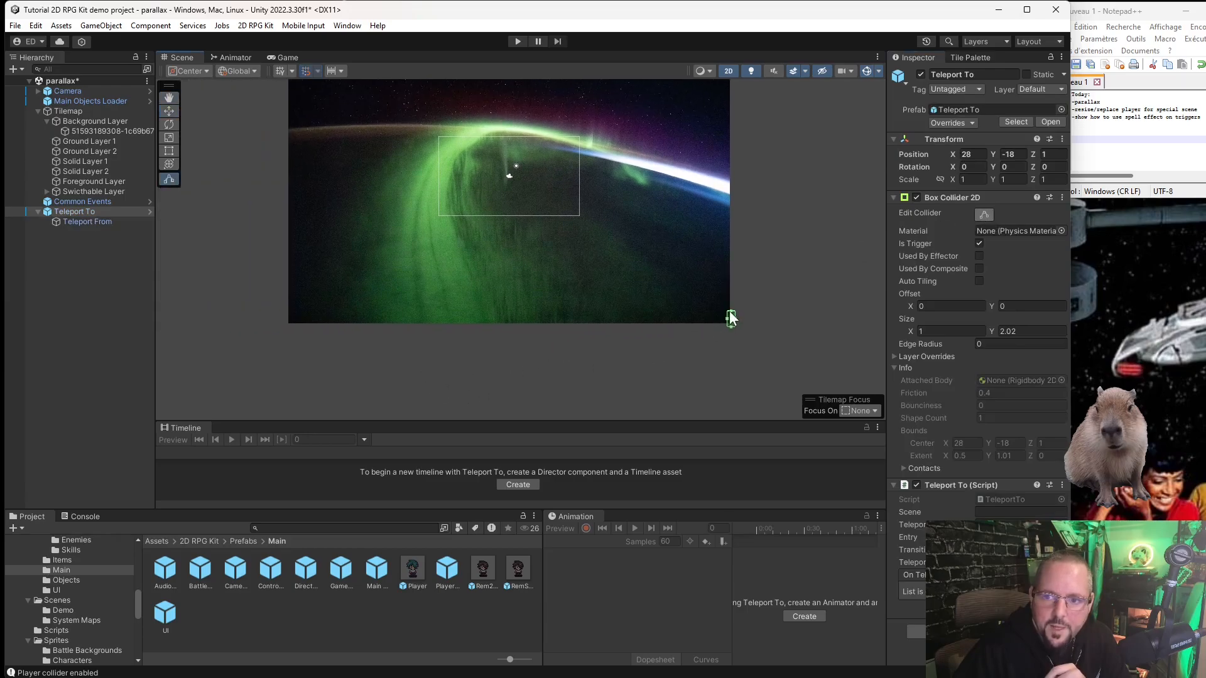
{"action": "left_click_drag", "start_coordinate": [725, 318], "coordinate": [285, 336]}
{"action": "left_click_drag", "start_coordinate": [512, 310], "coordinate": [511, 315]}
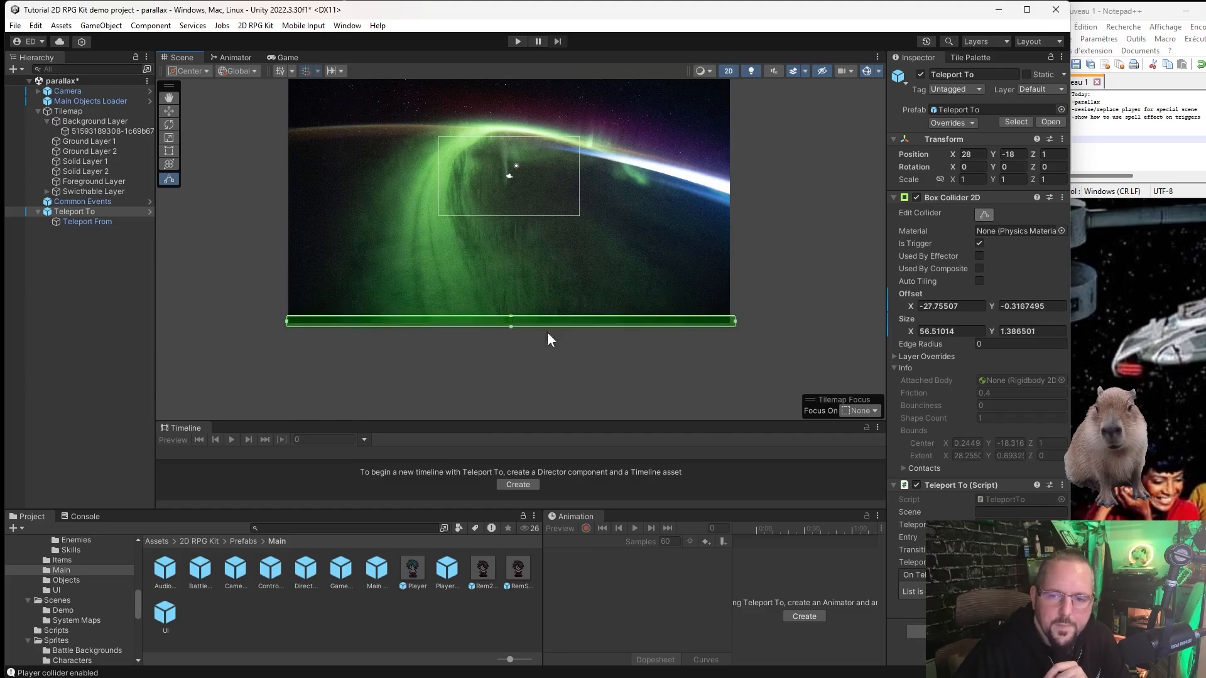
Set the Teleport To script's destination scene to Puzzle01, taking the name from the scene asset in the Scenes/Demo folder.
{"action": "left_click", "coordinate": [984, 512]}
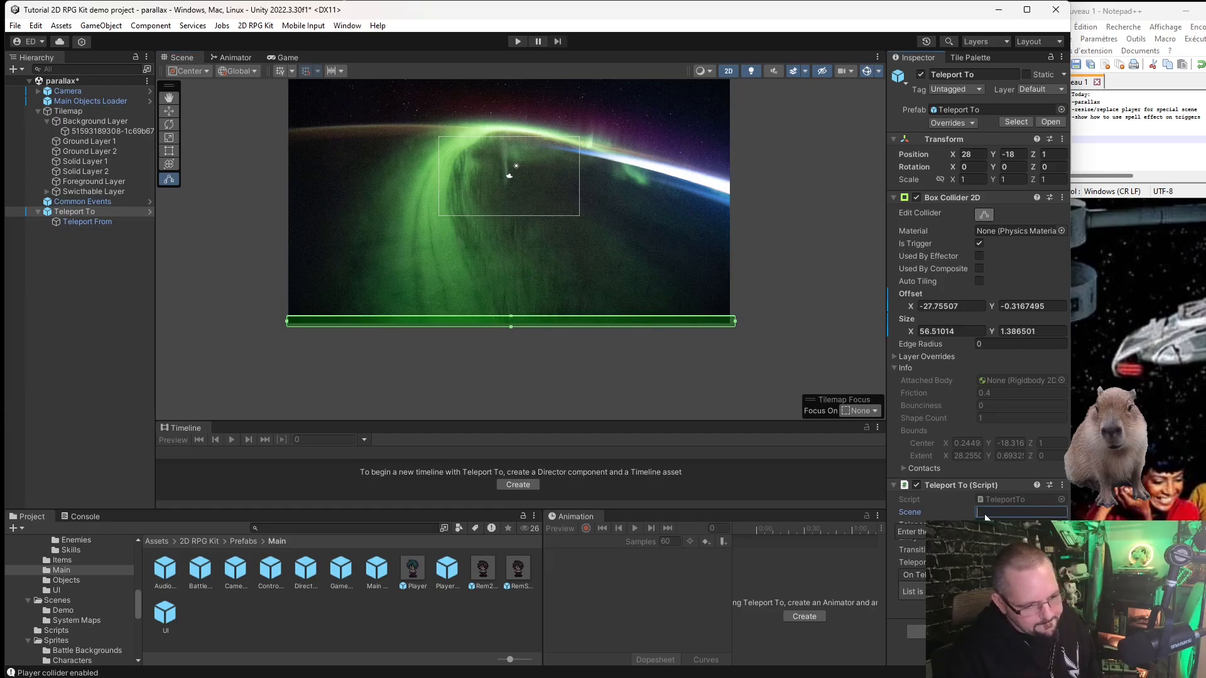
{"action": "left_click", "coordinate": [1021, 524]}
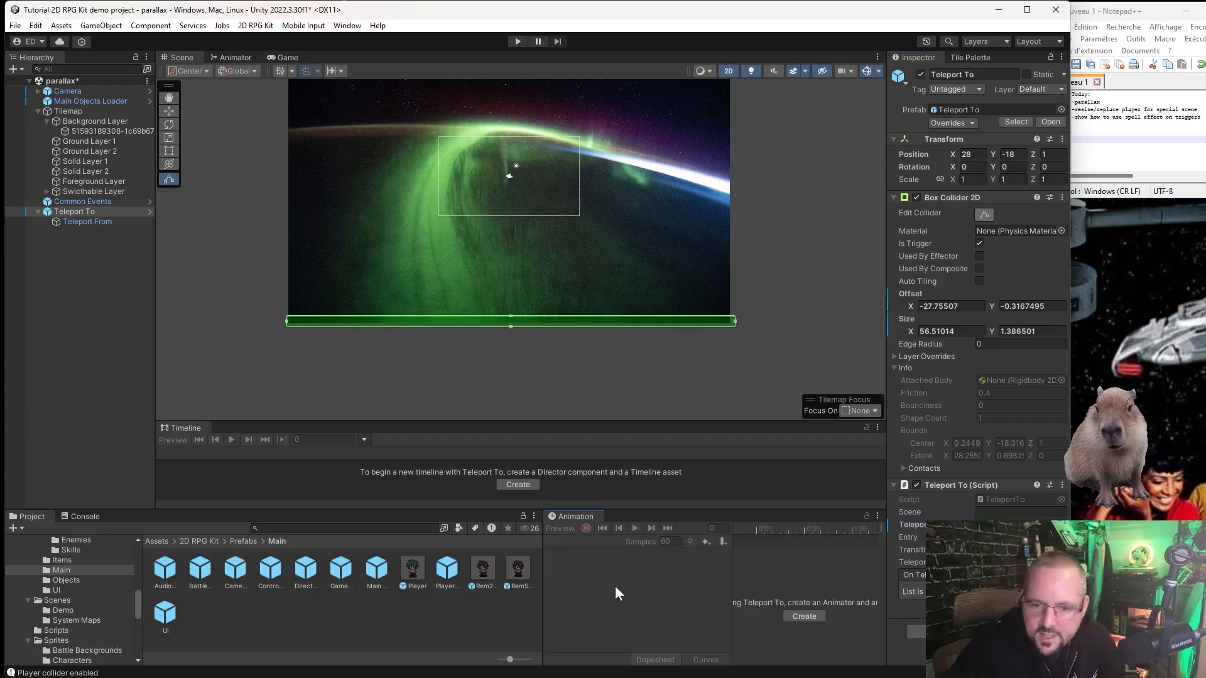
{"action": "left_click", "coordinate": [63, 610]}
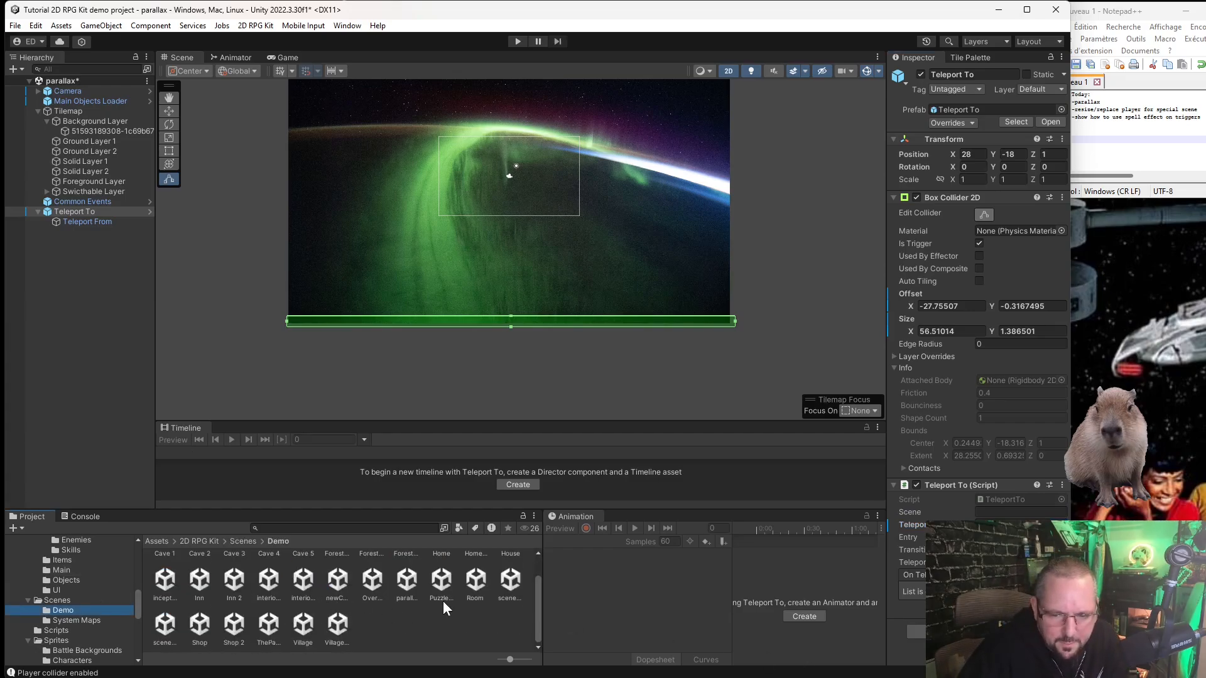
{"action": "left_click", "coordinate": [440, 599]}
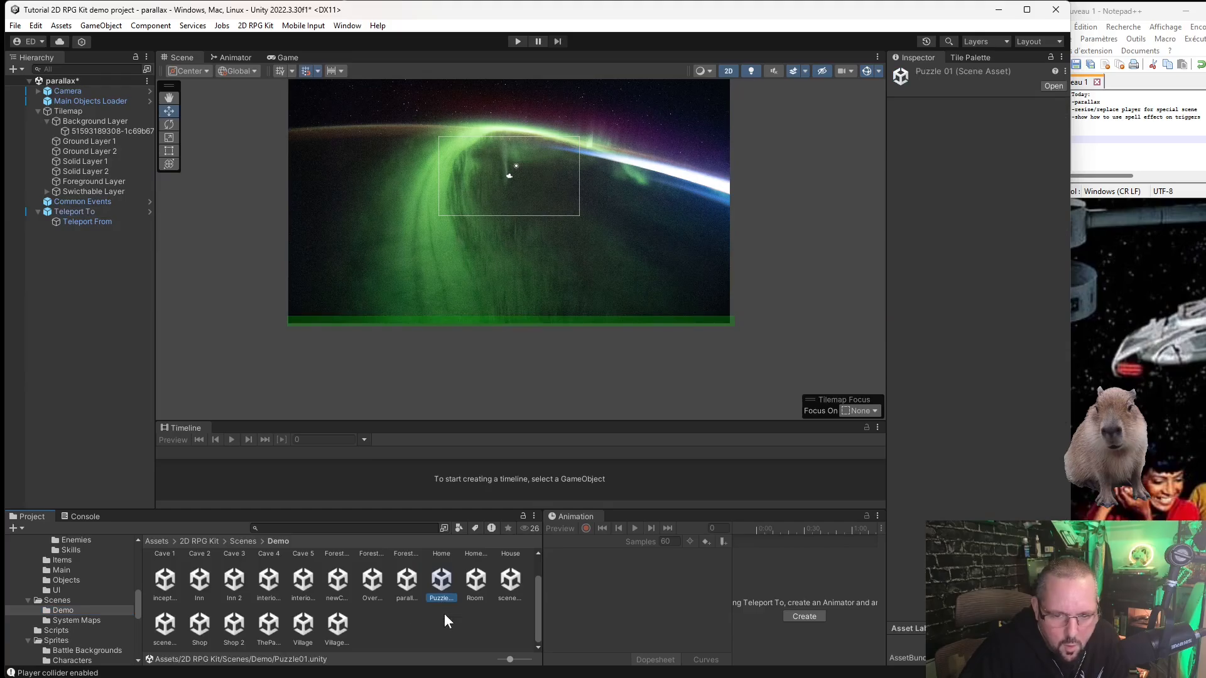
{"action": "left_click", "coordinate": [427, 315]}
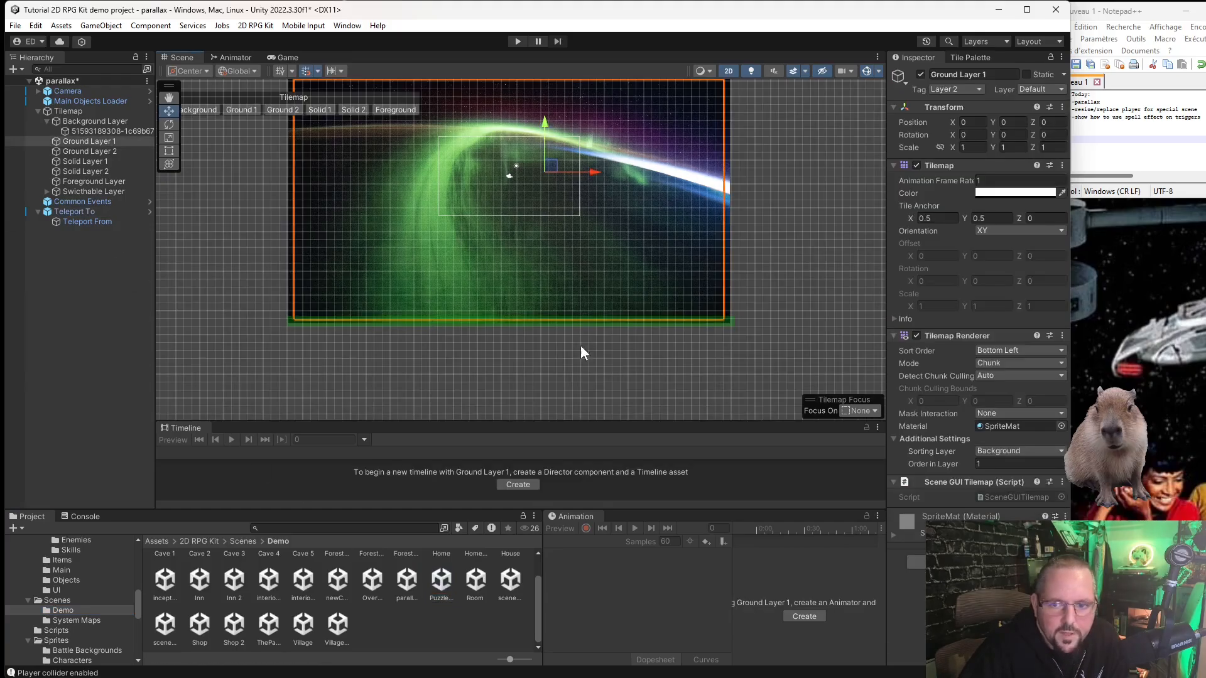
{"action": "left_click", "coordinate": [435, 592]}
{"action": "left_click", "coordinate": [402, 360]}
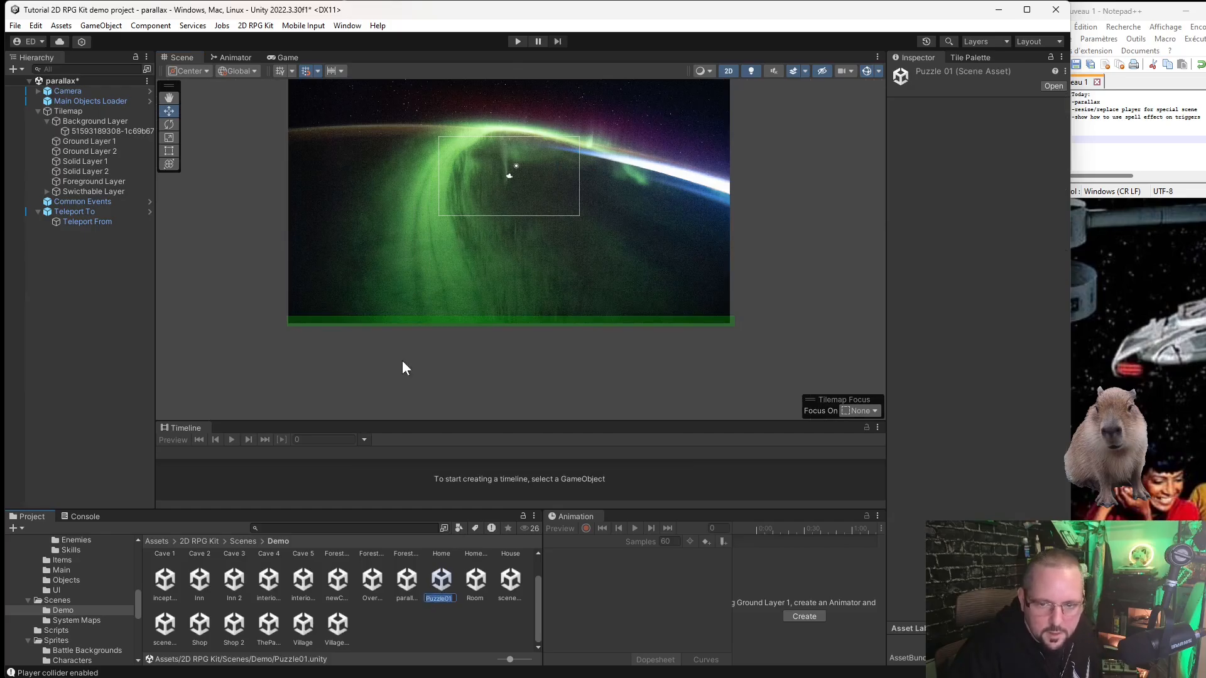
{"action": "left_click", "coordinate": [407, 322]}
{"action": "left_click", "coordinate": [997, 508]}
{"action": "type", "text": "Puzzle01"}
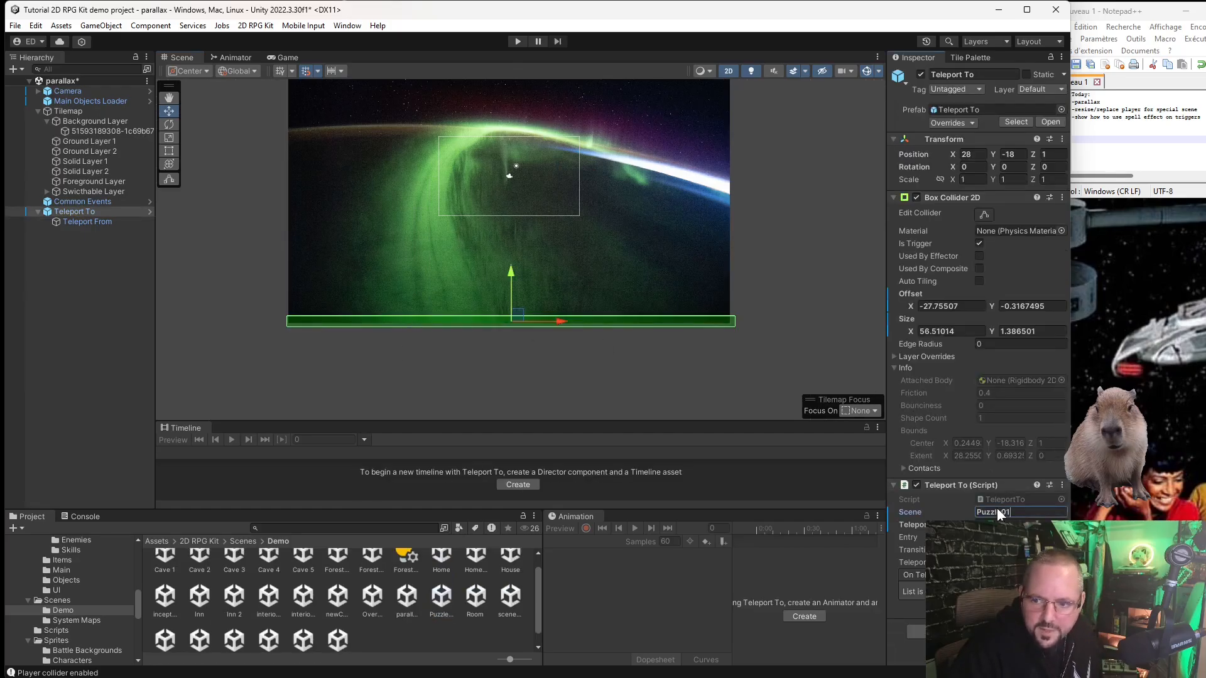
{"action": "left_click", "coordinate": [640, 586]}
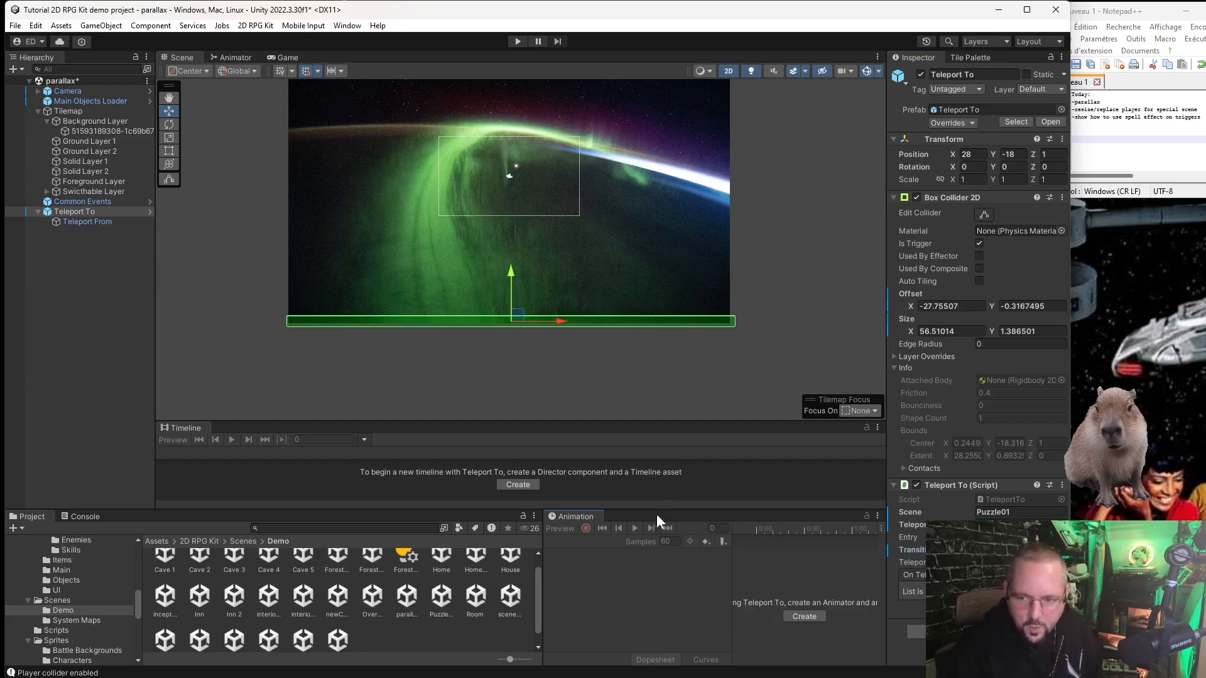
Save the parallax scene with its new teleport.
{"action": "scroll", "coordinate": [808, 299], "scroll_direction": "down", "scroll_amount": 5}
{"action": "middle_click_drag", "start_coordinate": [818, 254], "coordinate": [777, 284]}
{"action": "scroll", "coordinate": [768, 285], "scroll_direction": "up", "scroll_amount": 4}
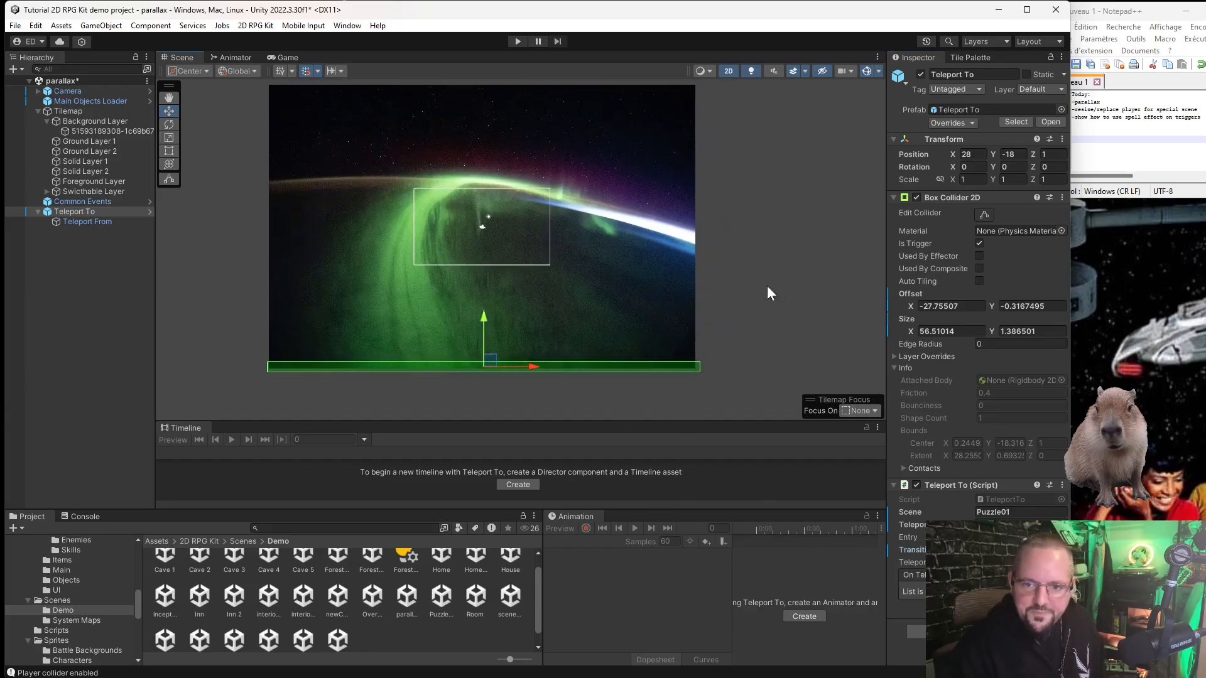
{"action": "left_click", "coordinate": [15, 25]}
{"action": "left_click", "coordinate": [36, 87]}
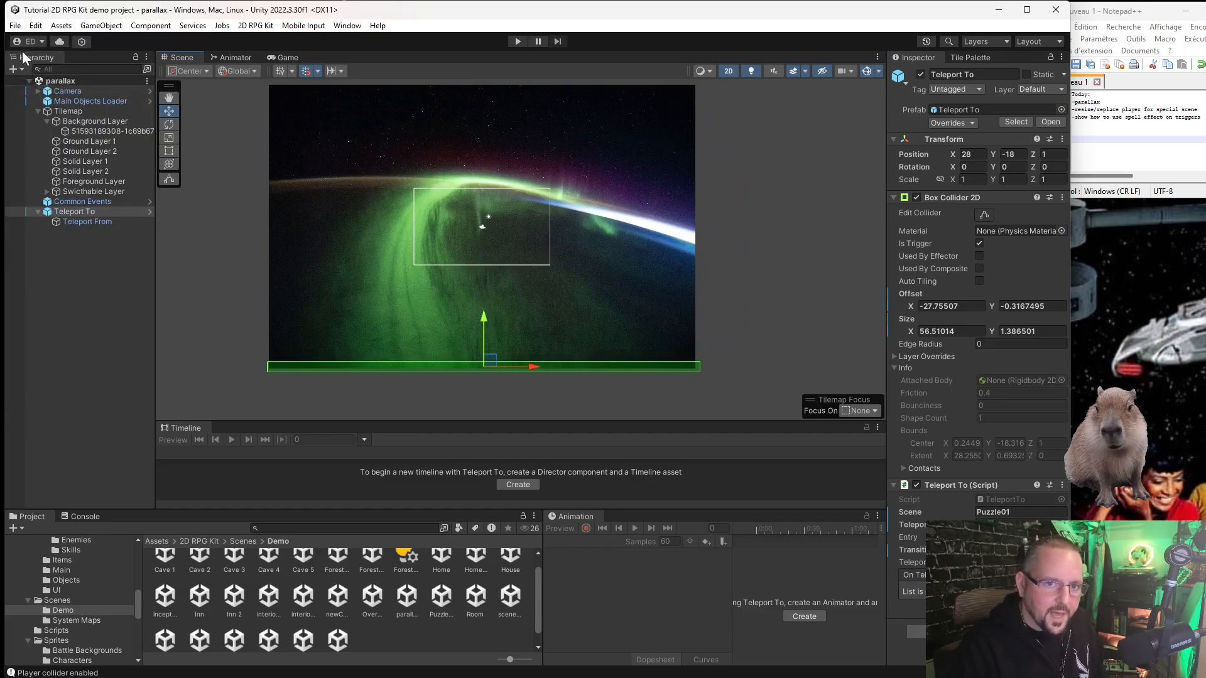
Check the list of scenes included in the build settings.
{"action": "left_click", "coordinate": [15, 25]}
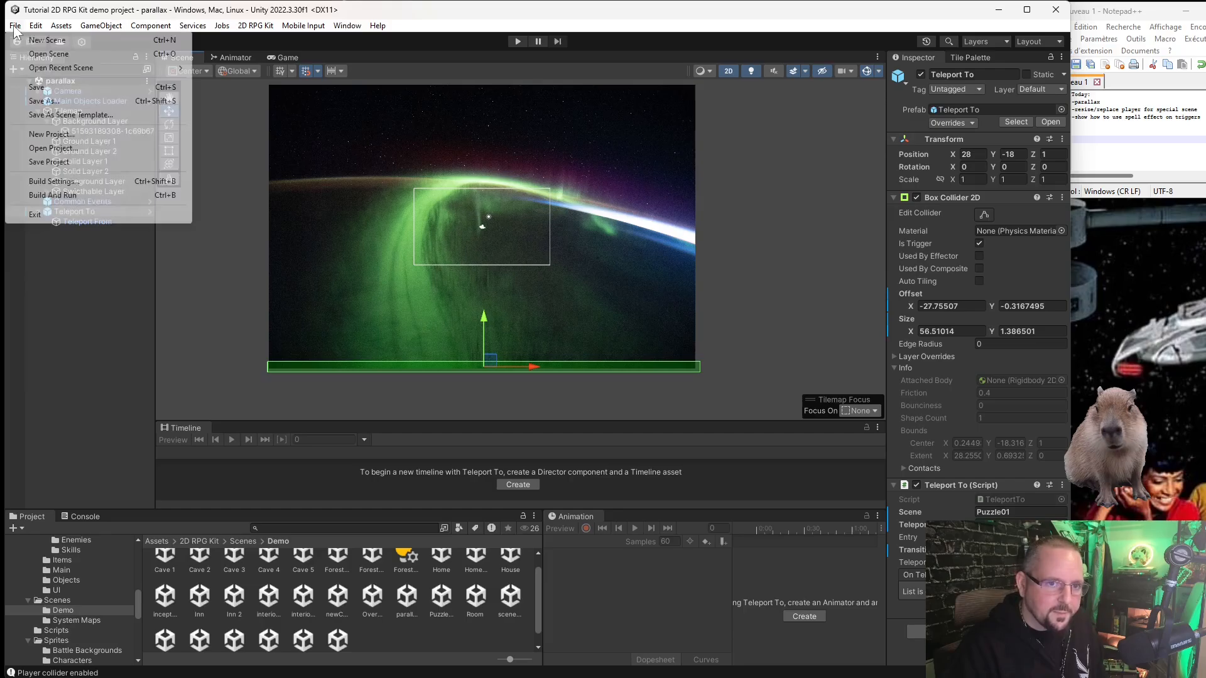
{"action": "left_click", "coordinate": [74, 181]}
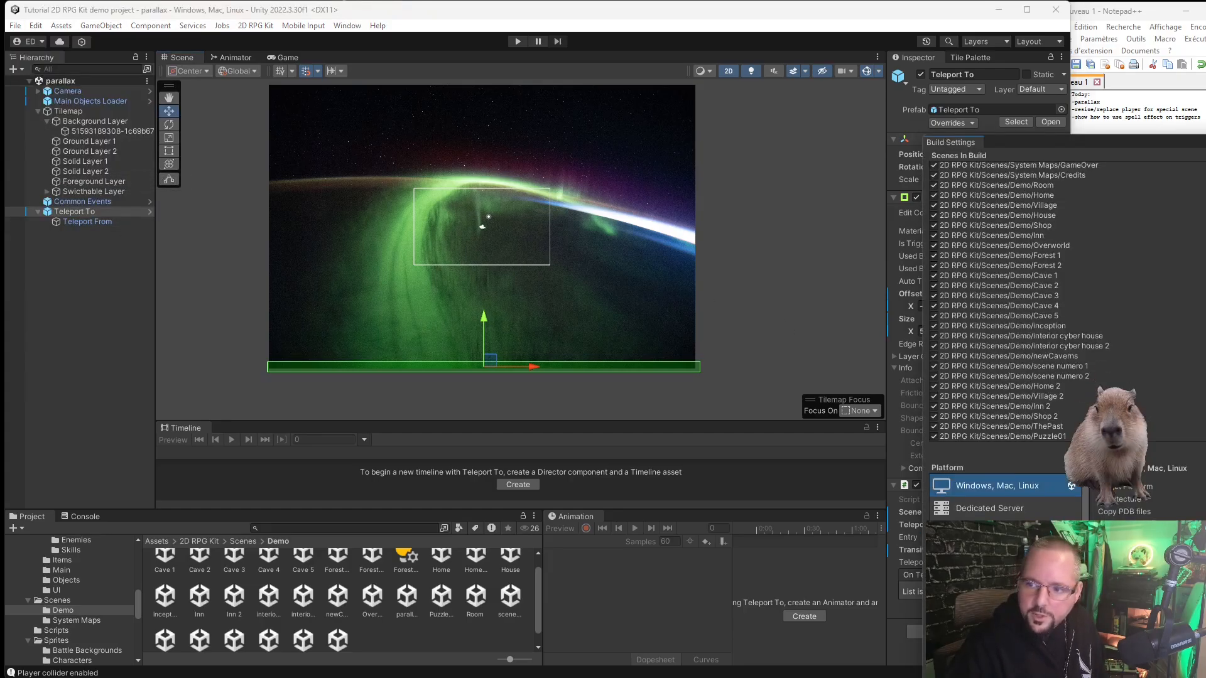
{"action": "scroll", "coordinate": [1067, 301], "scroll_direction": "down", "scroll_amount": 1}
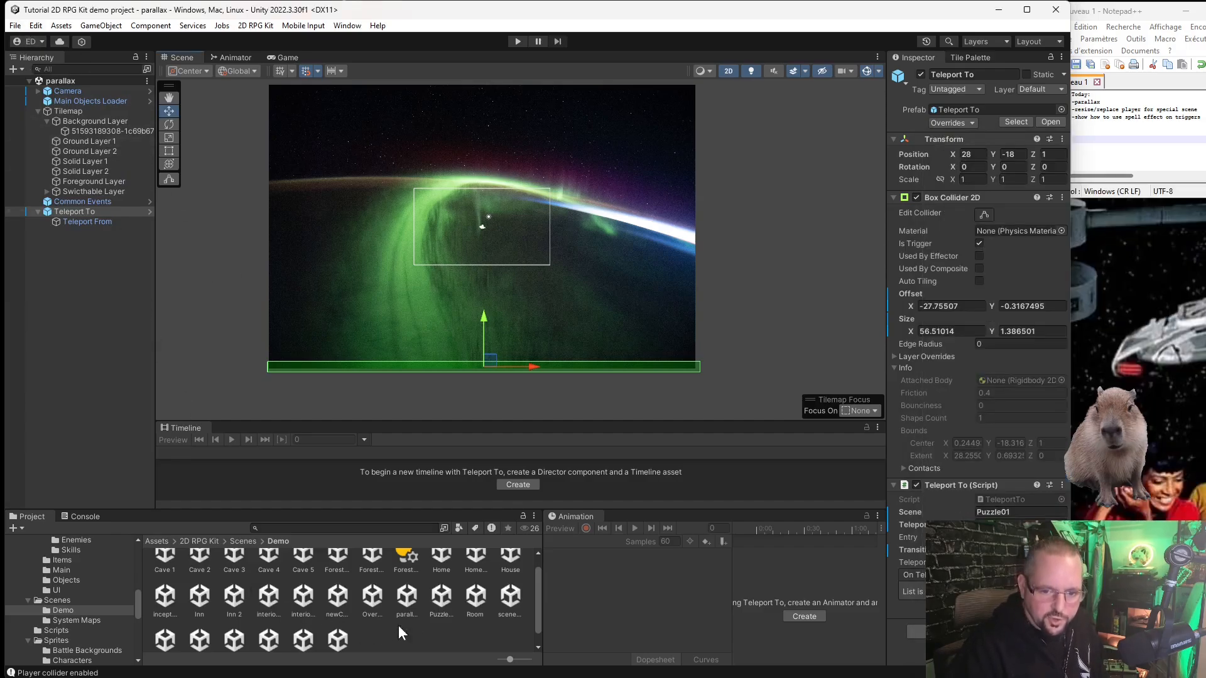
Open the Puzzle01 scene from the Demo folder and save it.
{"action": "double_click", "coordinate": [437, 600]}
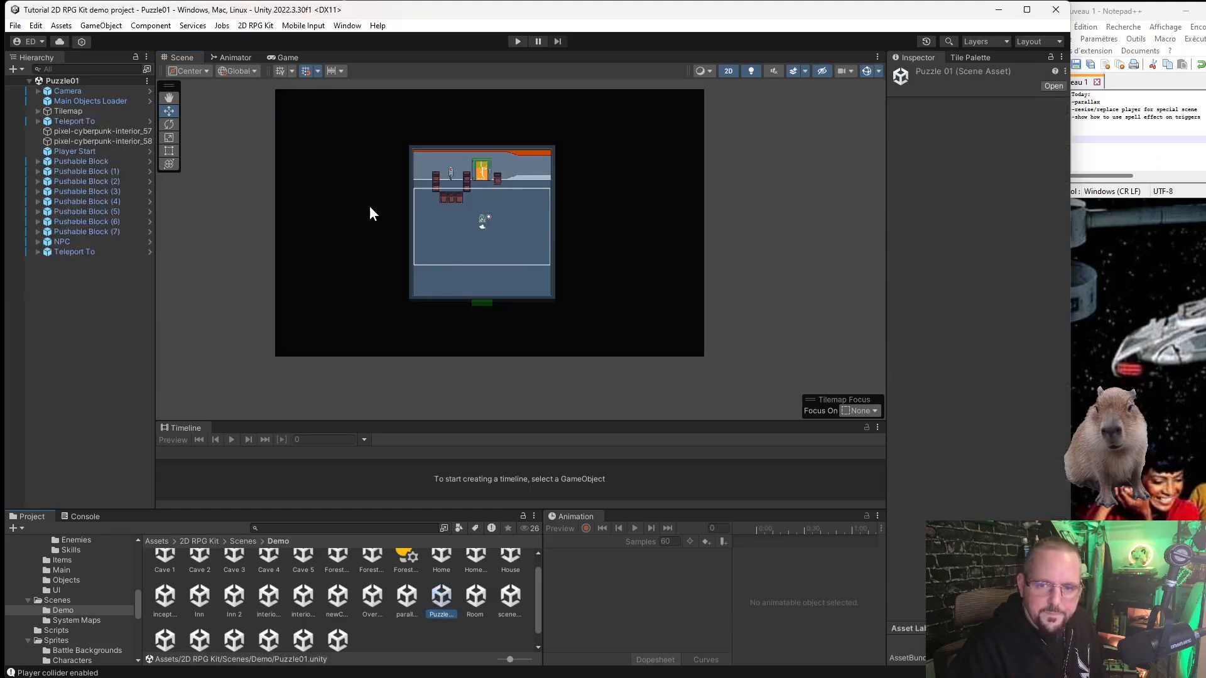
{"action": "scroll", "coordinate": [582, 221], "scroll_direction": "up", "scroll_amount": 5}
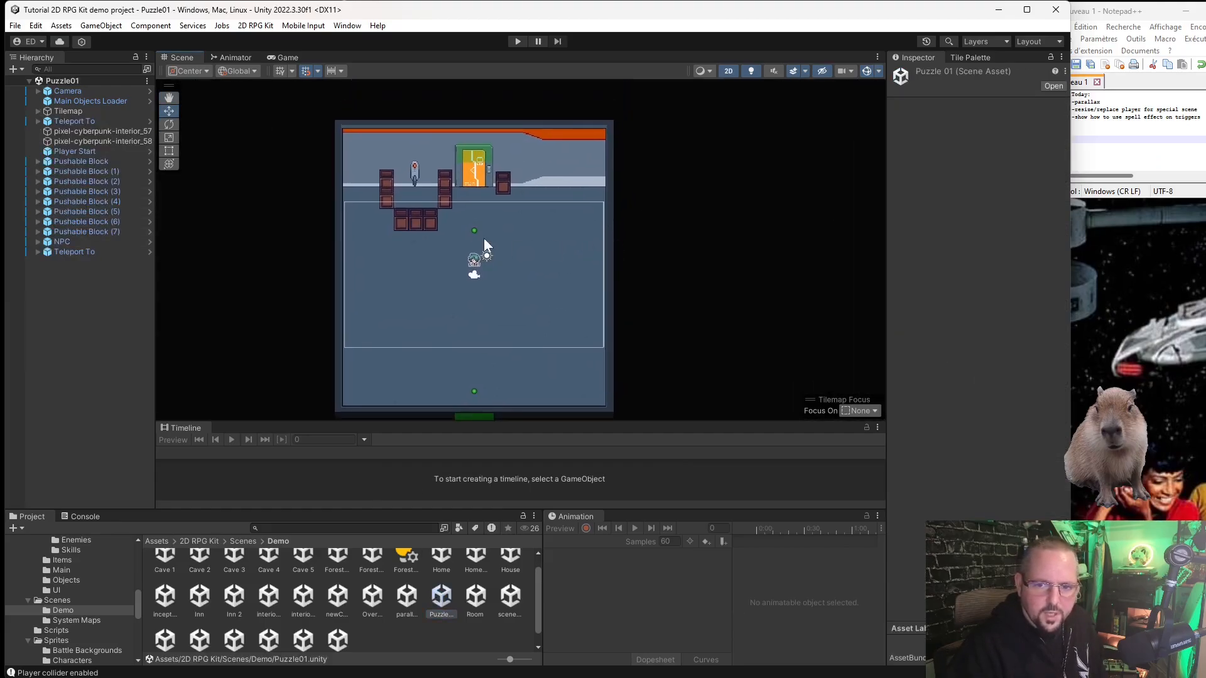
{"action": "left_click", "coordinate": [14, 26]}
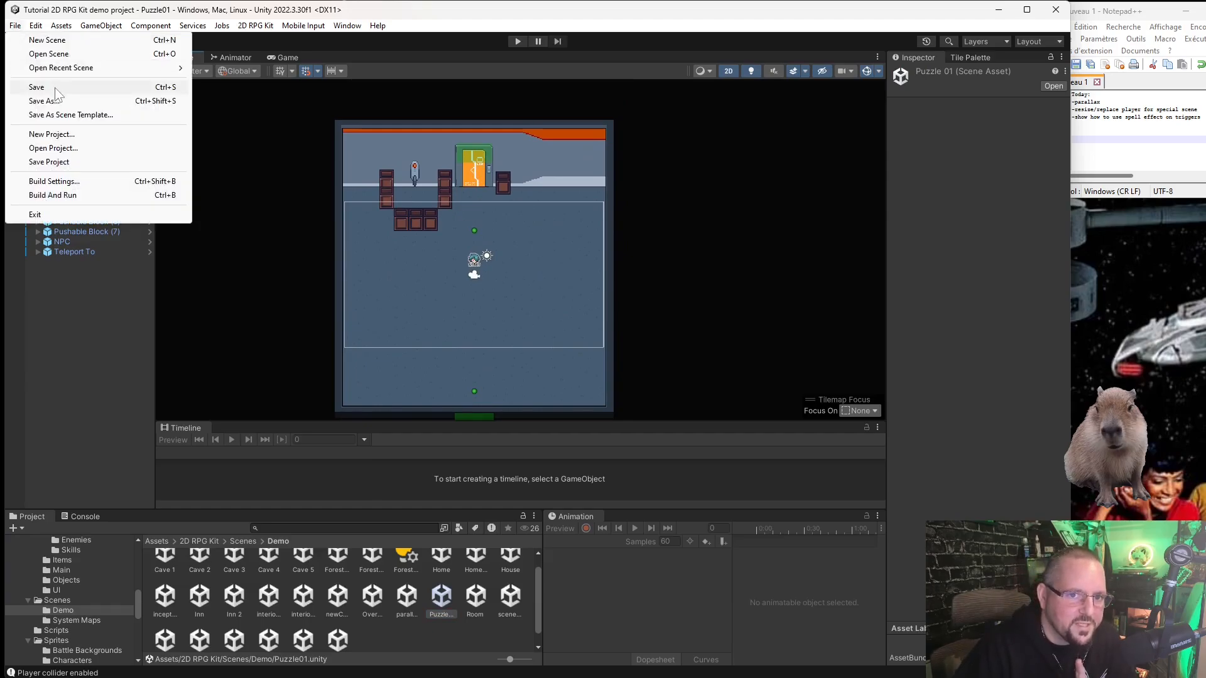
{"action": "left_click", "coordinate": [37, 87]}
Run the Puzzle01 scene, walk the player past the crates to the NPC terminal, and interact with it to open the door.
{"action": "left_click", "coordinate": [518, 41]}
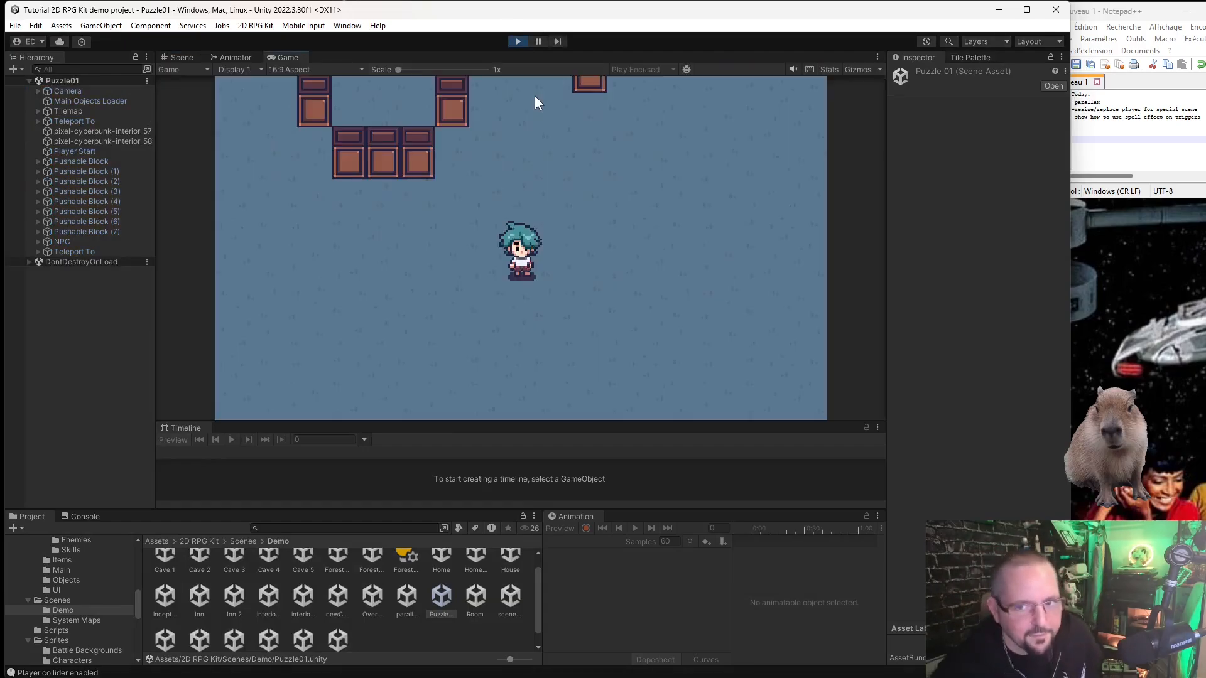
{"action": "key", "text": "Up"}
{"action": "key", "text": "Right"}
{"action": "key", "text": "Left"}
{"action": "key", "text": "Up"}
{"action": "key", "text": "Right"}
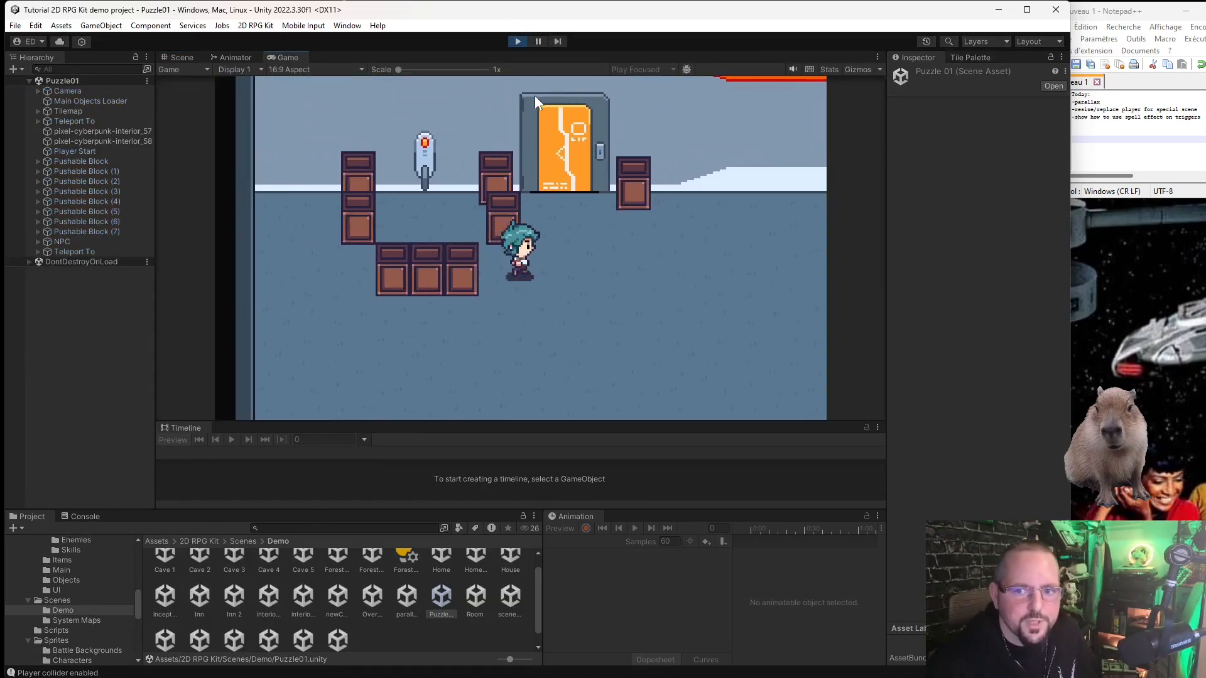
{"action": "key", "text": "Down"}
{"action": "key", "text": "Left"}
{"action": "key", "text": "Up"}
{"action": "key", "text": "Left"}
{"action": "key", "text": "Up"}
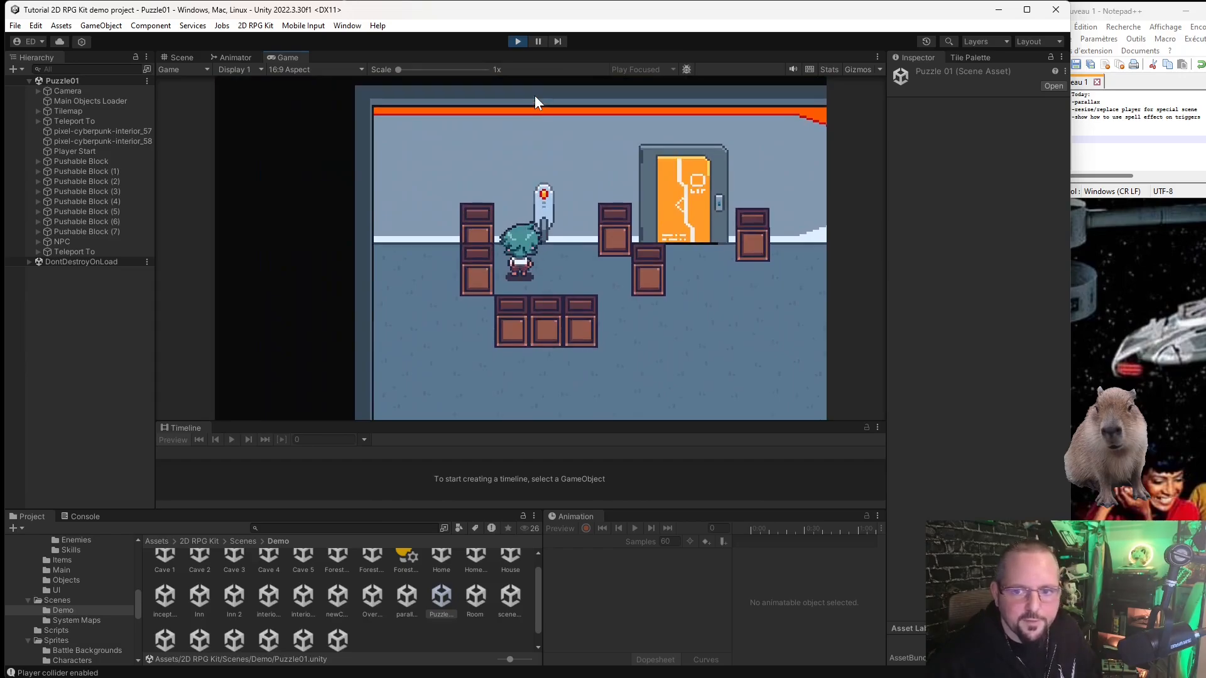
{"action": "key", "text": "Right"}
{"action": "key", "text": "Up"}
{"action": "key", "text": "Return"}
{"action": "key", "text": "Return"}
Walk the player out past the pushable crates and through the open door to test the teleport to the parallax scene.
{"action": "key", "text": "Down"}
{"action": "key", "text": "Right"}
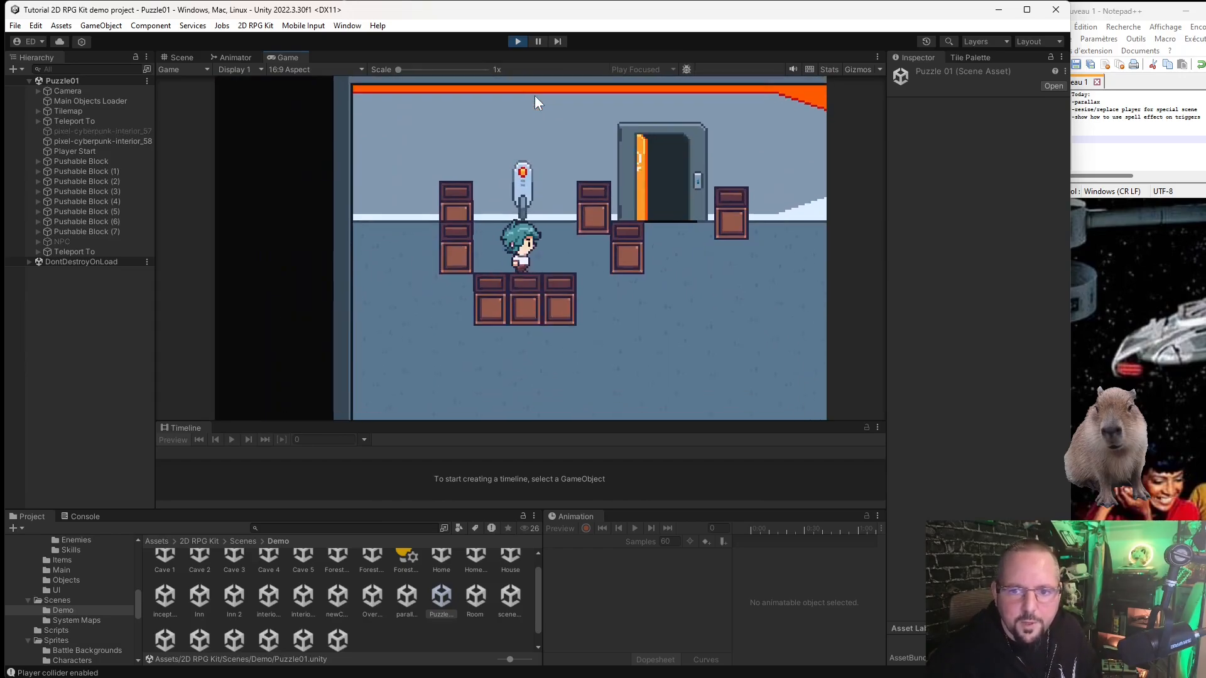
{"action": "key", "text": "Down"}
{"action": "key", "text": "Right"}
{"action": "key", "text": "Left"}
{"action": "key", "text": "Up"}
{"action": "key", "text": "Right"}
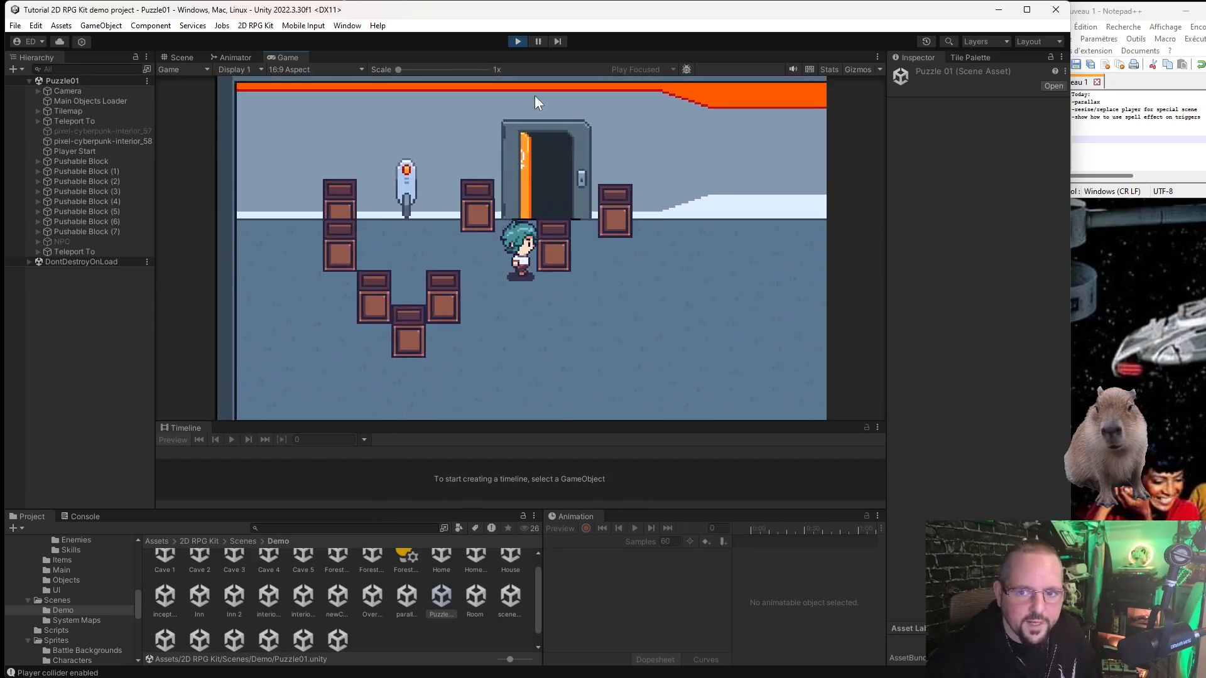
{"action": "key", "text": "Up"}
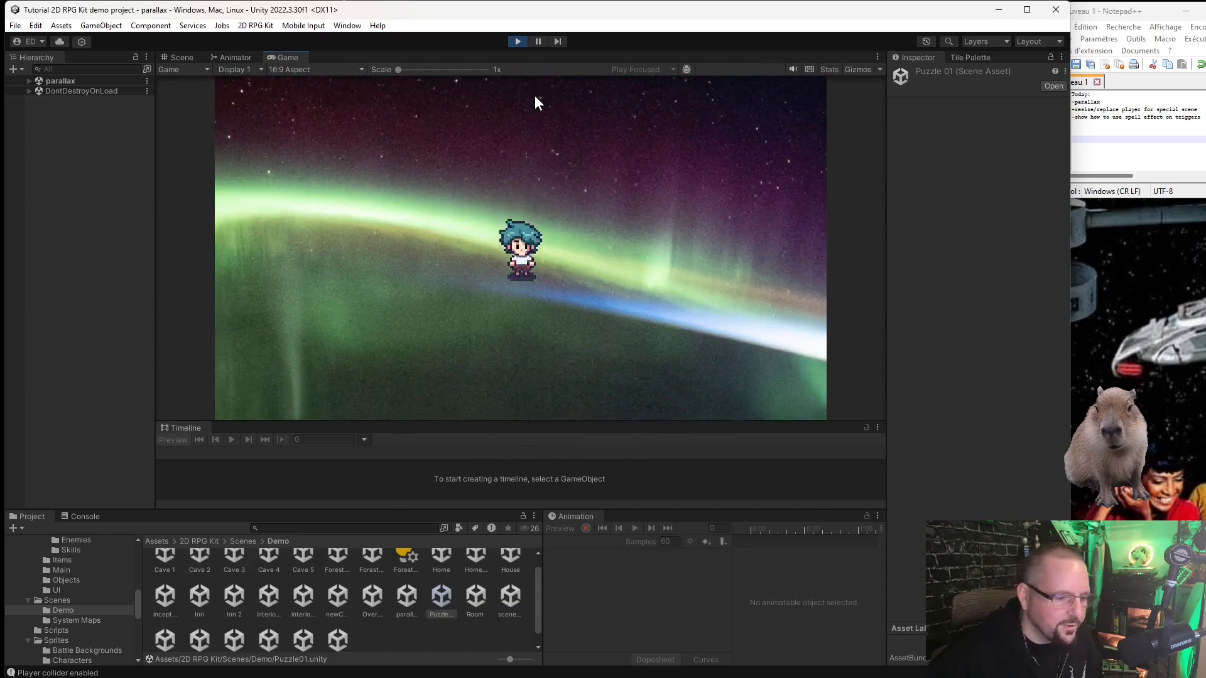
Walk the player around the parallax scene in every direction to test movement over the space background.
{"action": "key", "text": "Down"}
{"action": "key", "text": "Left"}
{"action": "key", "text": "Up"}
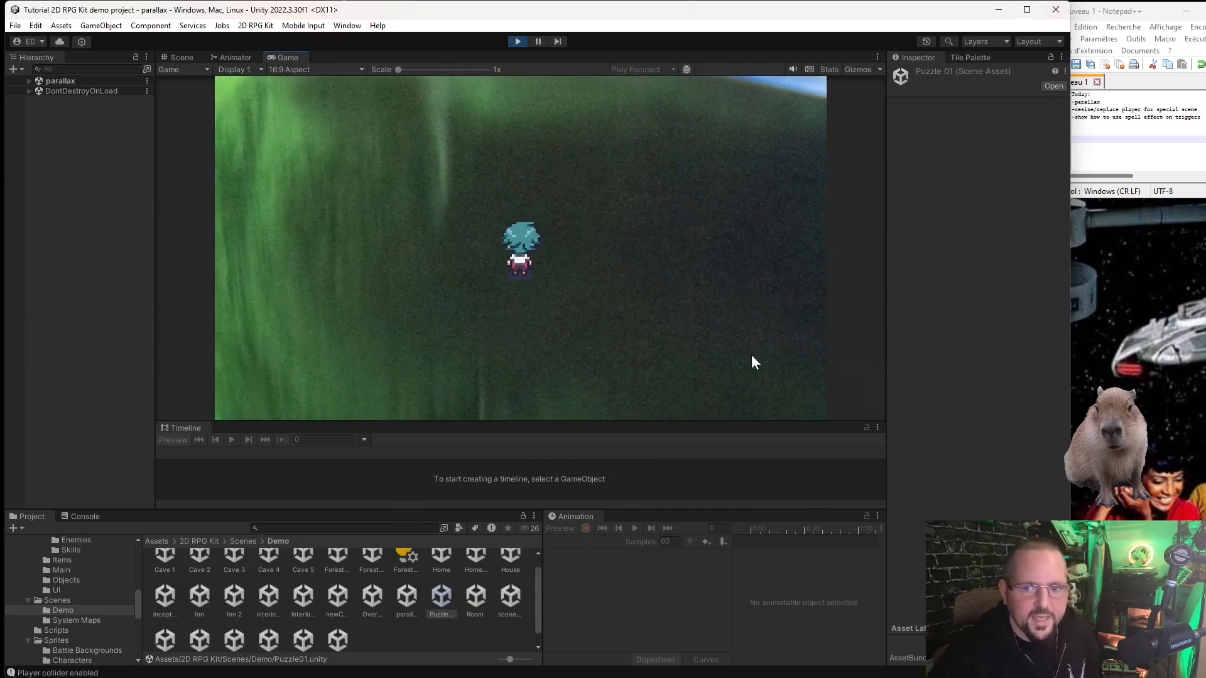
{"action": "key", "text": "Right"}
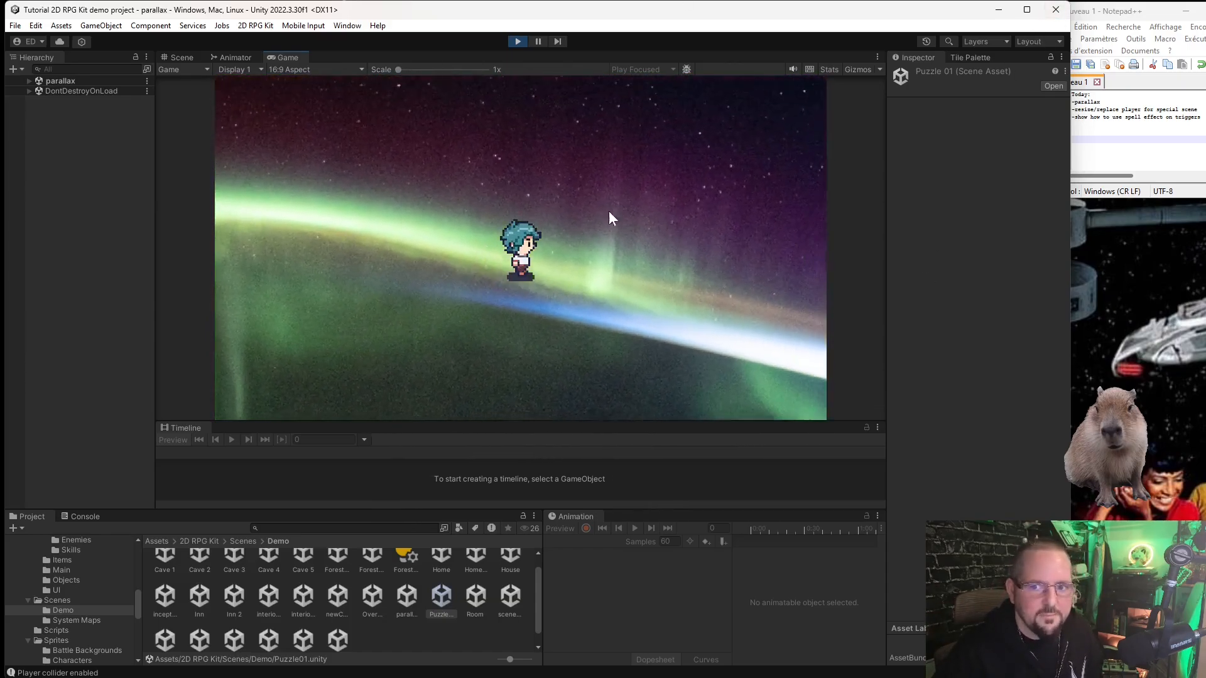
{"action": "key", "text": "Up"}
{"action": "key", "text": "Down"}
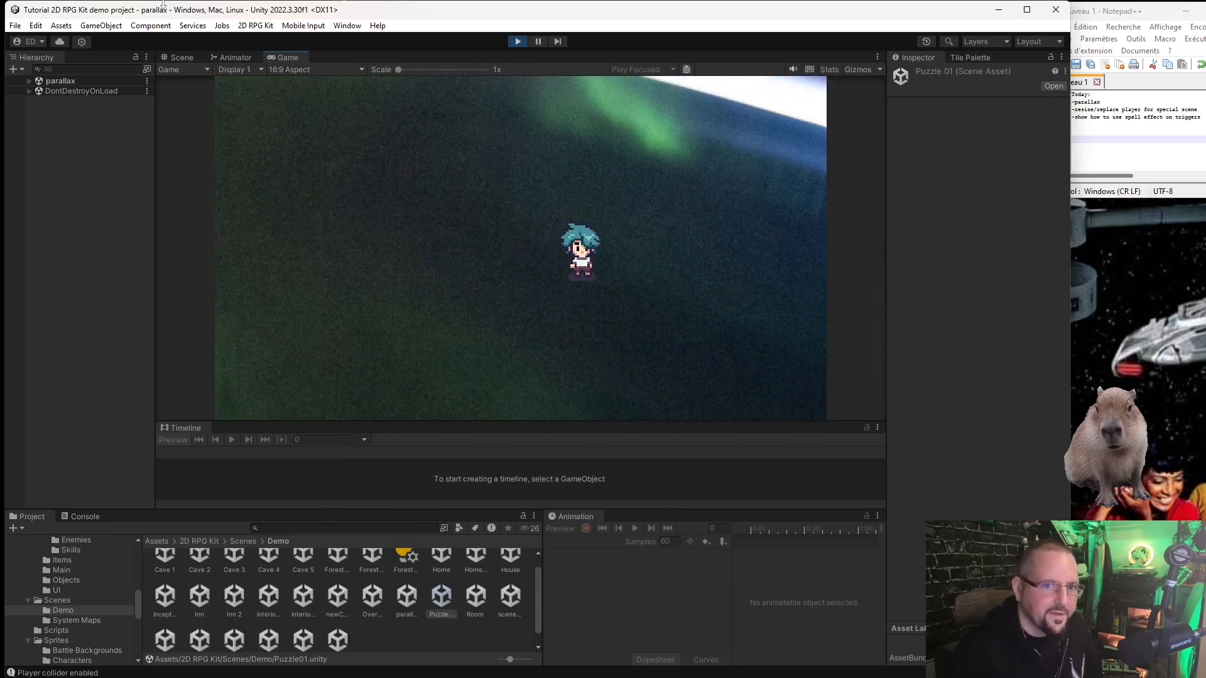
Expand the running parallax scene's hierarchy down to the background sprite under Tilemap's Background Layer.
{"action": "left_click", "coordinate": [29, 81]}
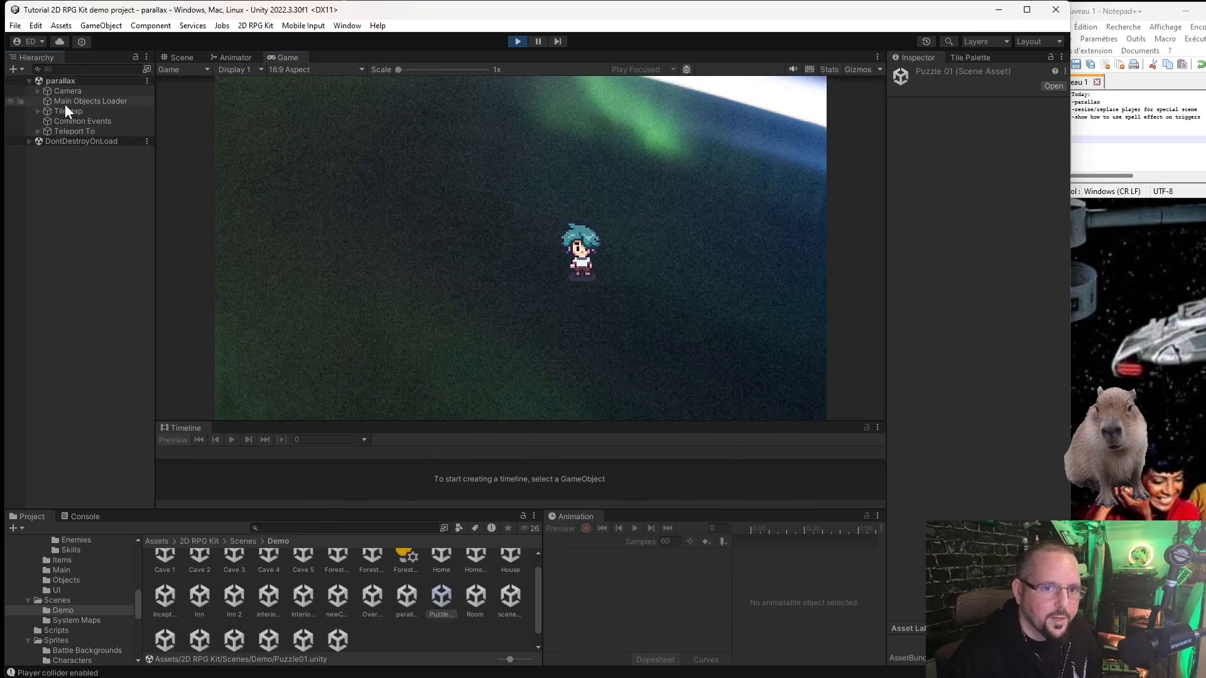
{"action": "left_click", "coordinate": [38, 111]}
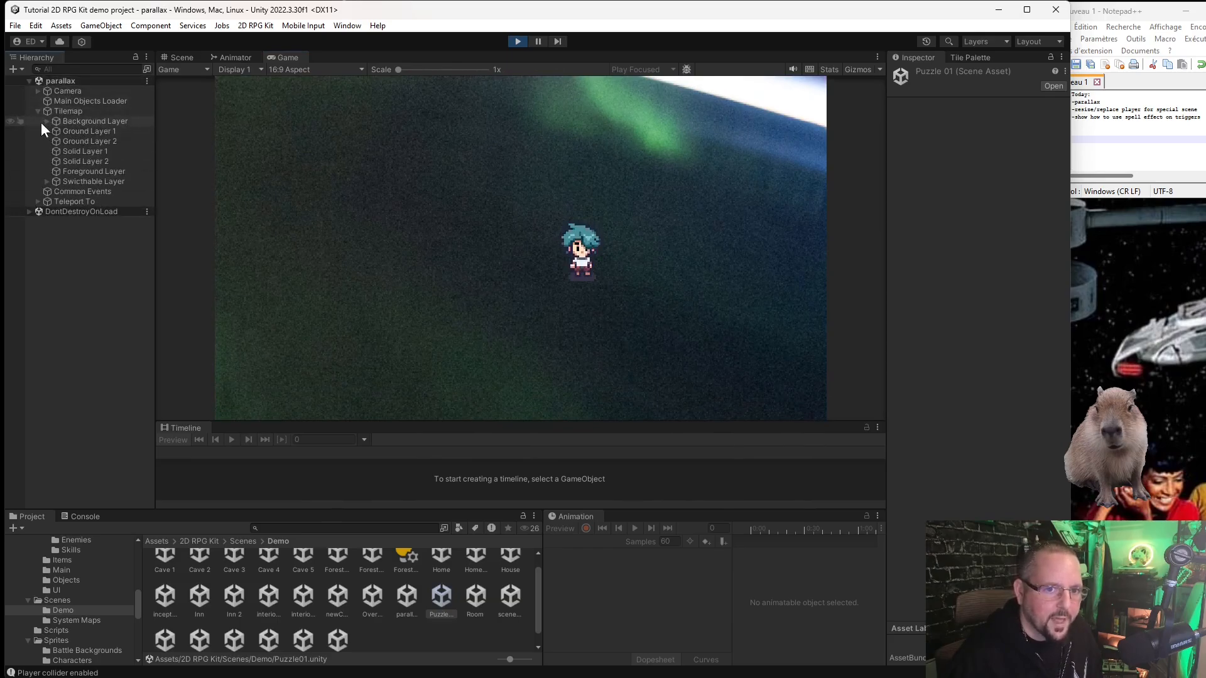
{"action": "left_click", "coordinate": [46, 121]}
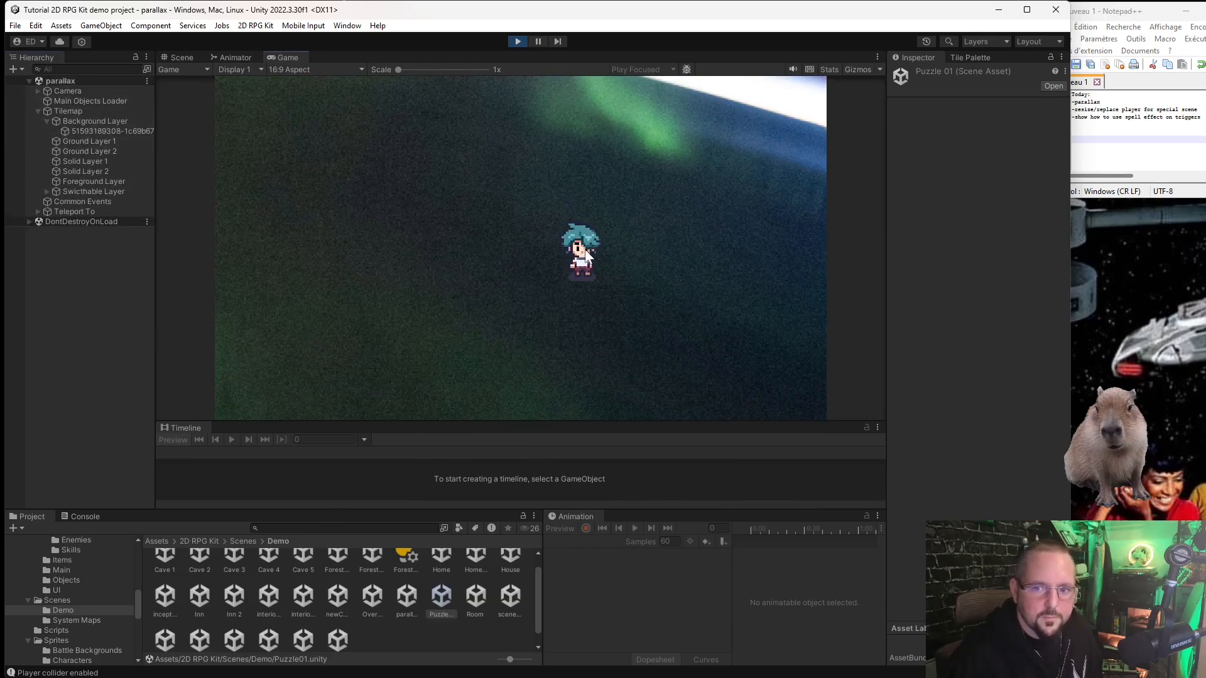
Walk the player across the aurora and starfield to retest the parallax effect, and stop the play test.
{"action": "key", "text": "Down"}
{"action": "key", "text": "Right"}
{"action": "key", "text": "Up"}
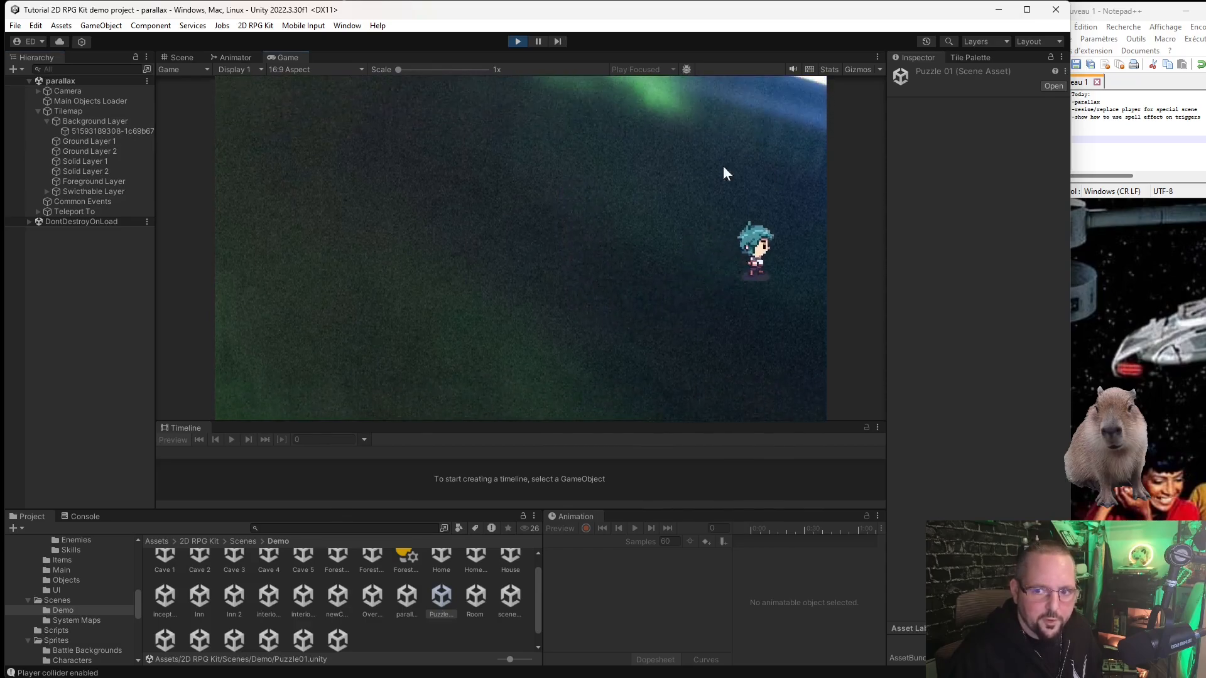
{"action": "key", "text": "Right"}
{"action": "key", "text": "Up"}
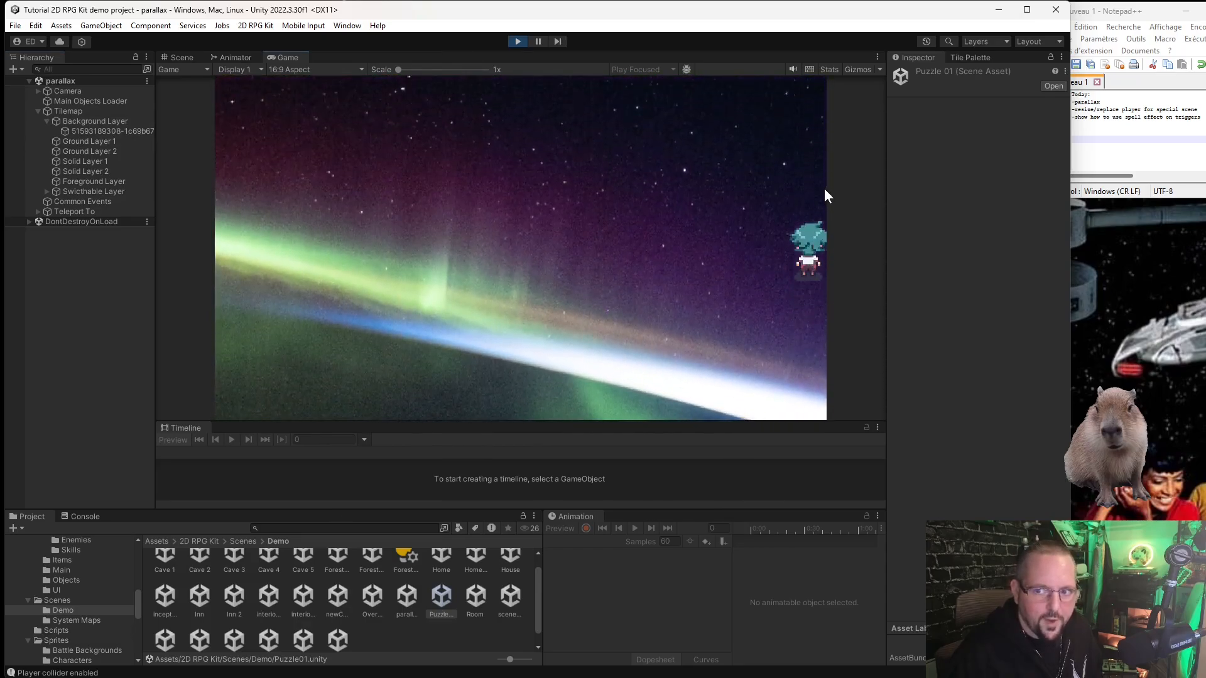
{"action": "key", "text": "Left"}
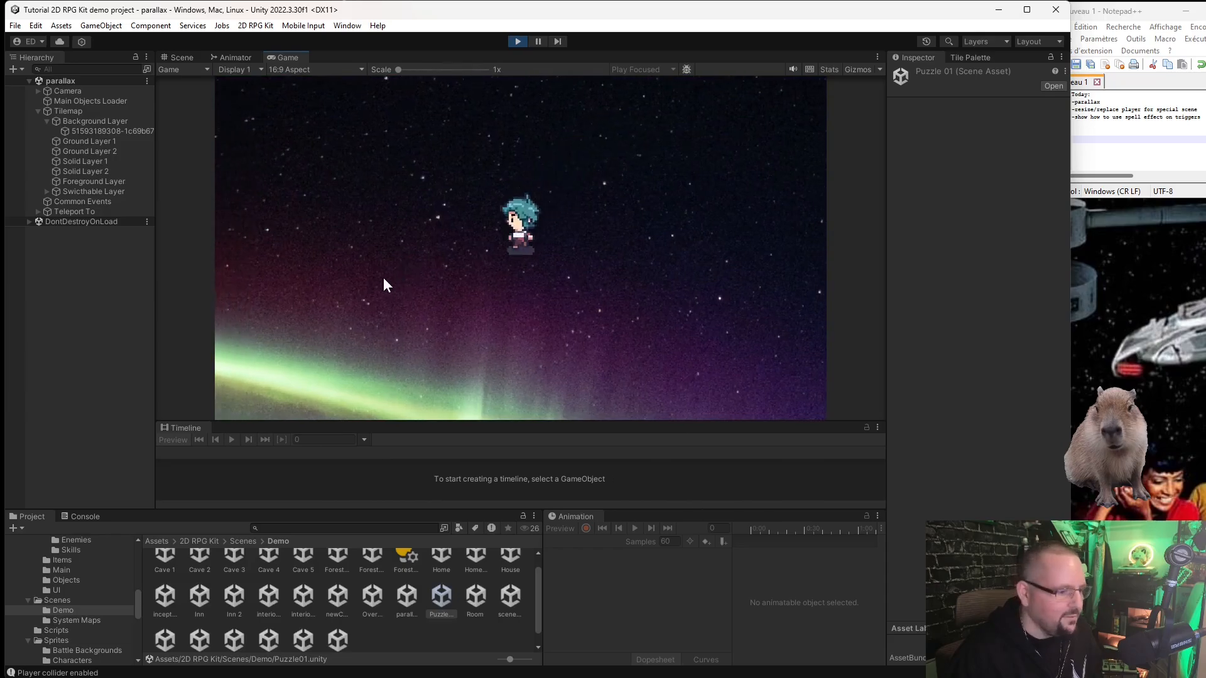
{"action": "key", "text": "Down"}
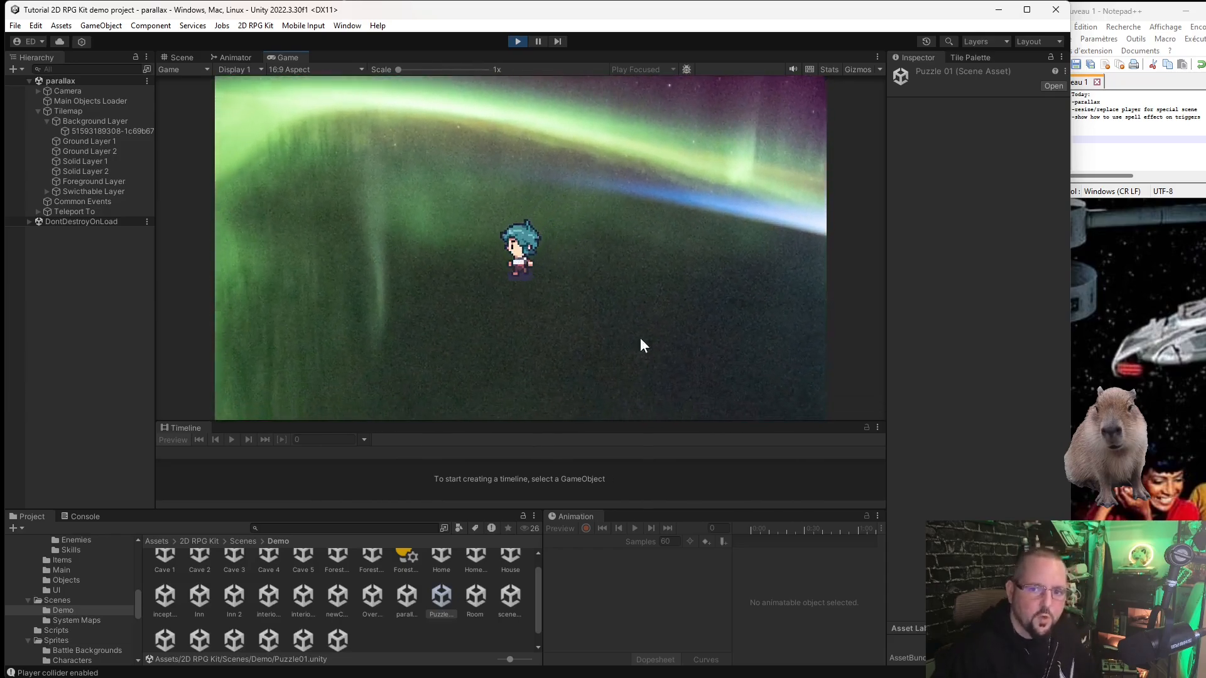
{"action": "left_click", "coordinate": [518, 41]}
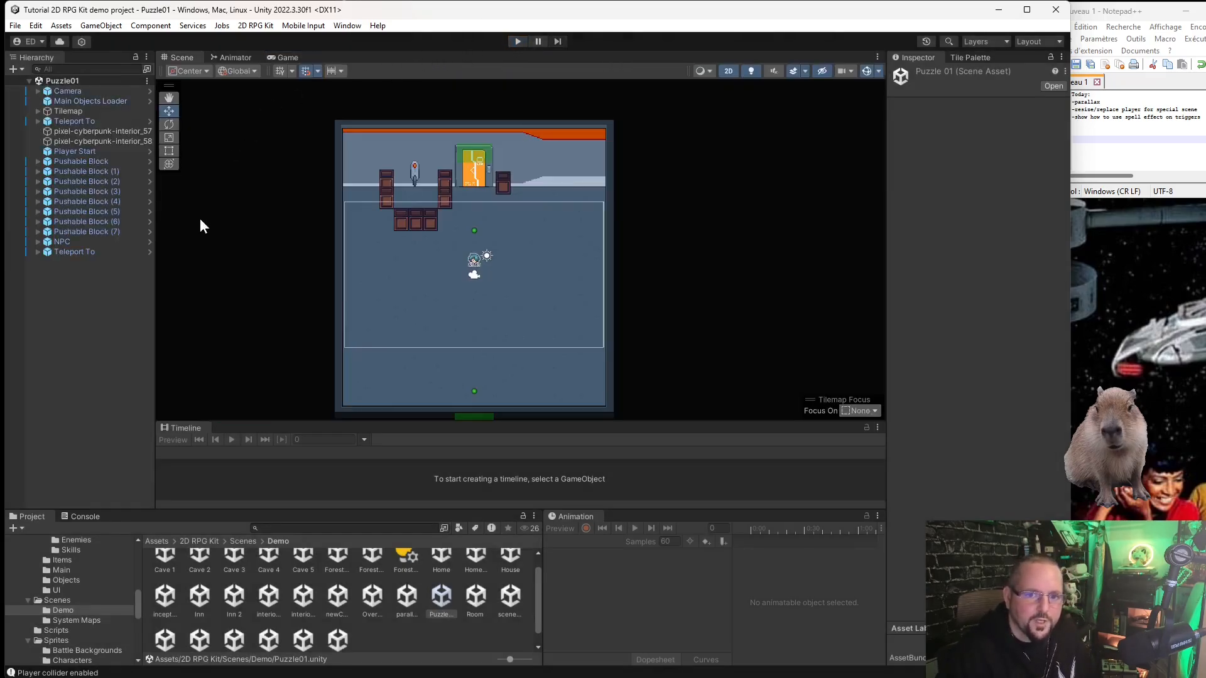
Open the parallax scene from the Demo scenes and show the Player settings of its Common Events object.
{"action": "scroll", "coordinate": [352, 604], "scroll_direction": "down", "scroll_amount": 1}
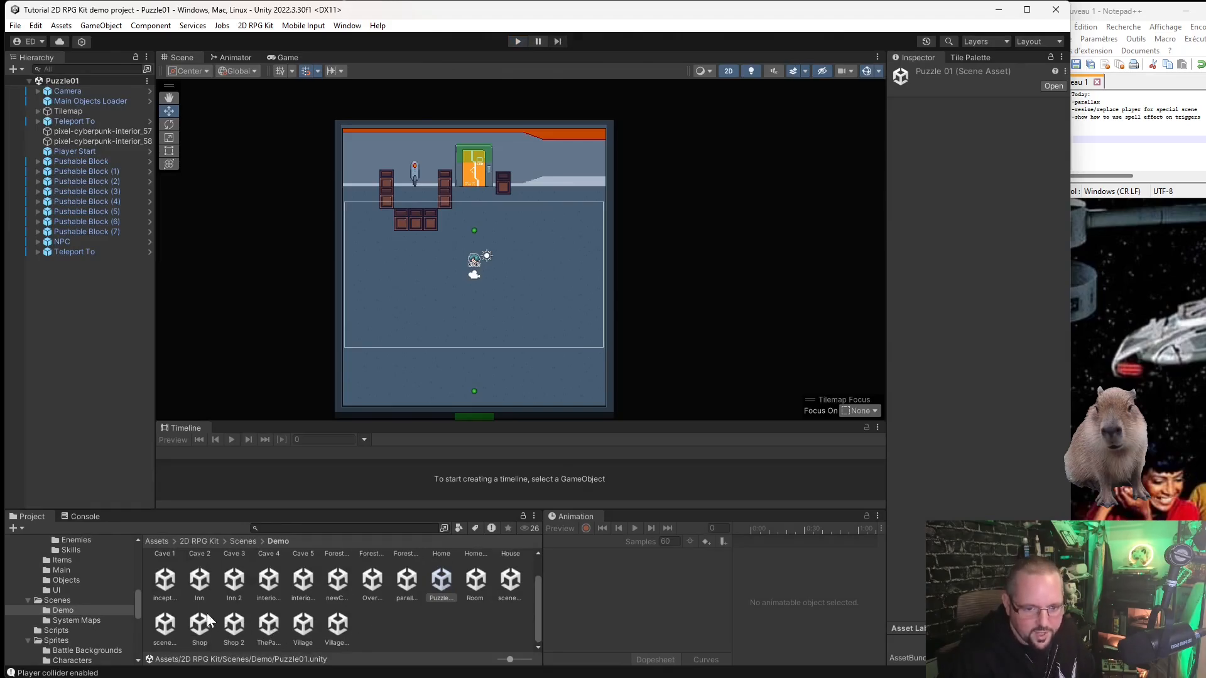
{"action": "double_click", "coordinate": [405, 581]}
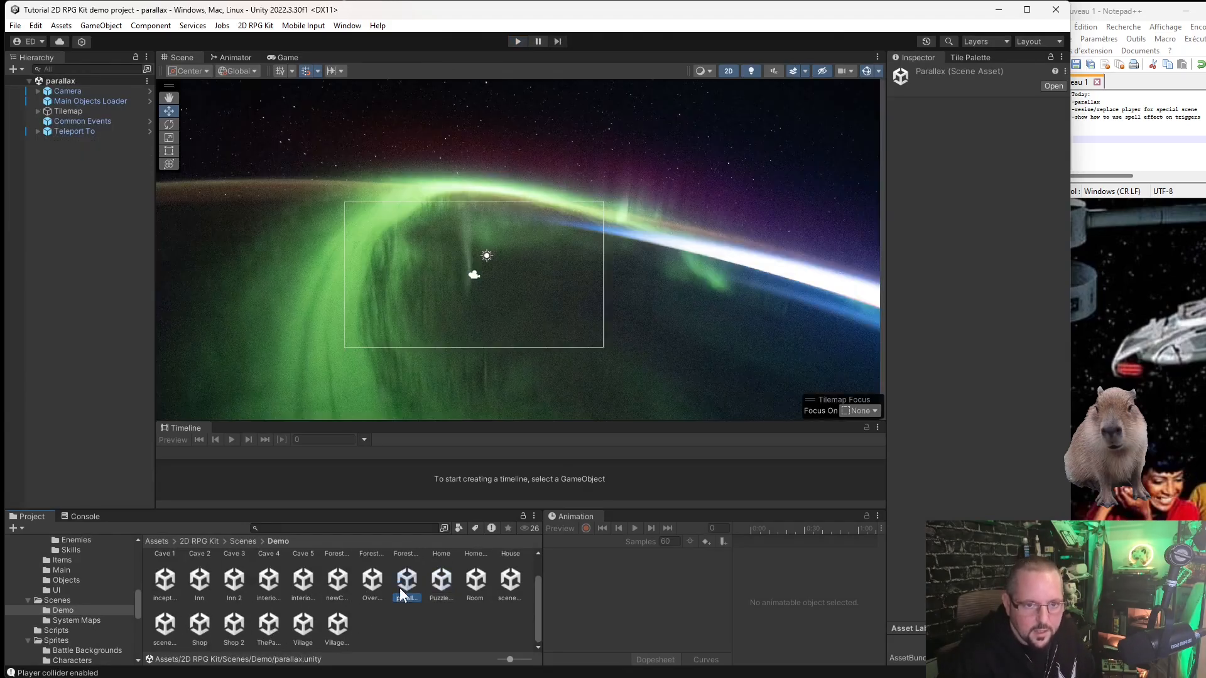
{"action": "left_click", "coordinate": [45, 123]}
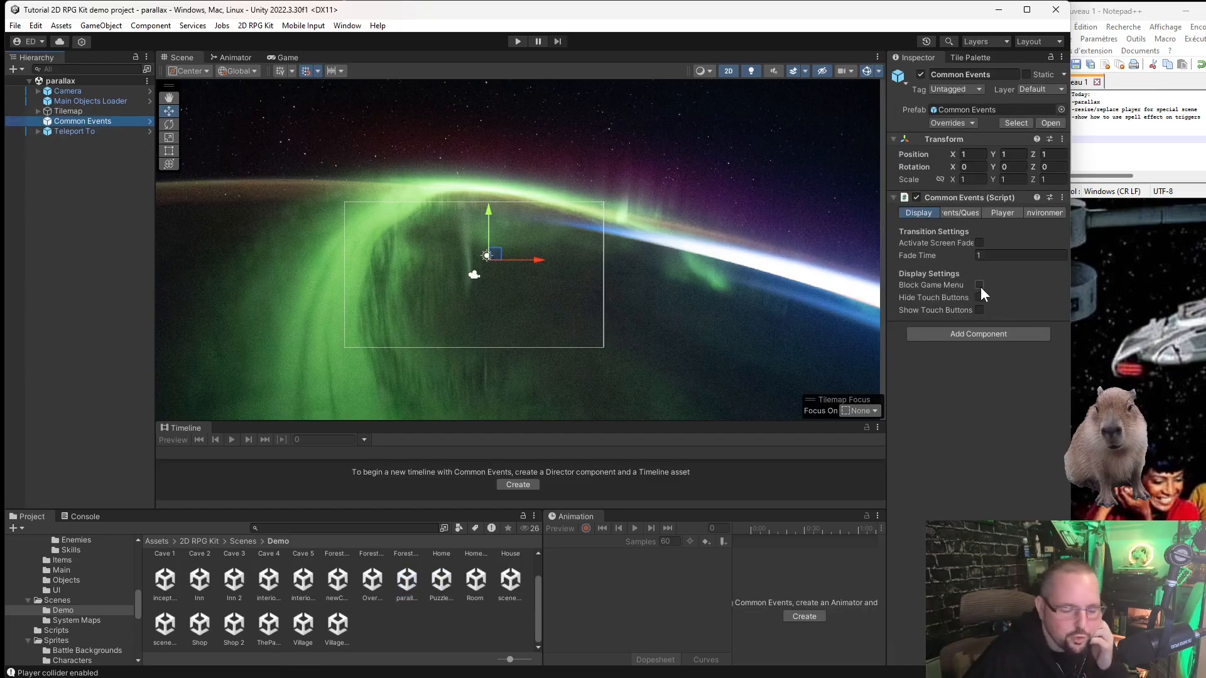
{"action": "left_click", "coordinate": [959, 212]}
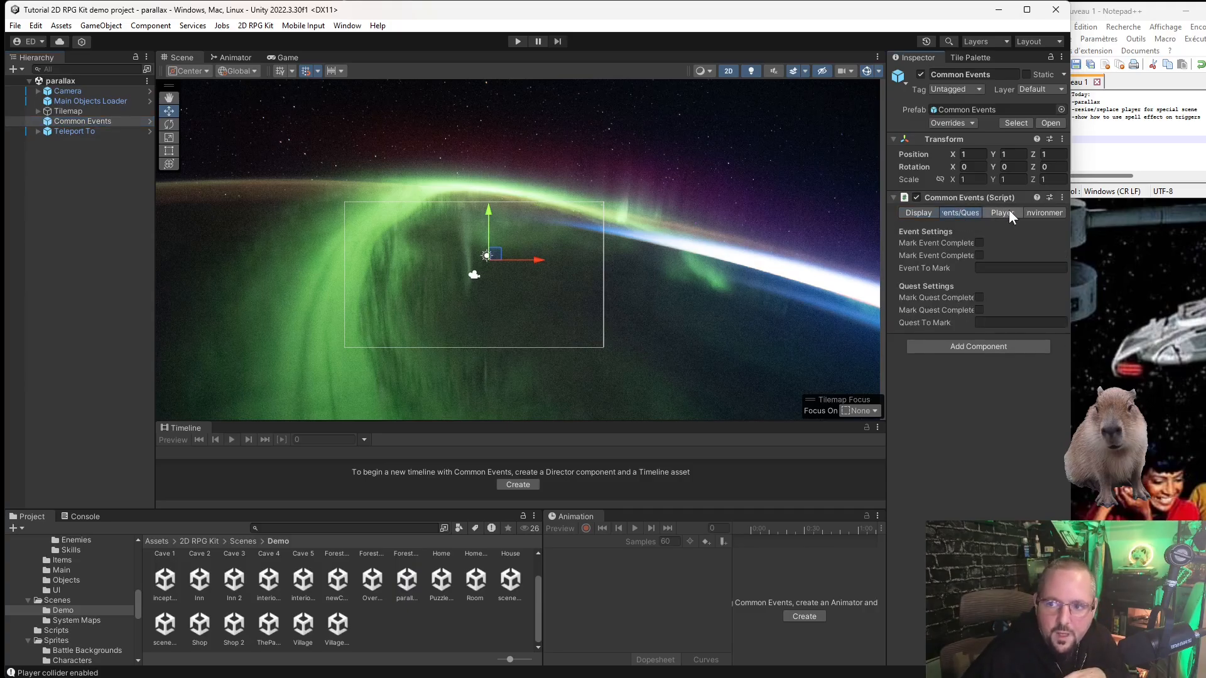
{"action": "left_click", "coordinate": [1008, 212]}
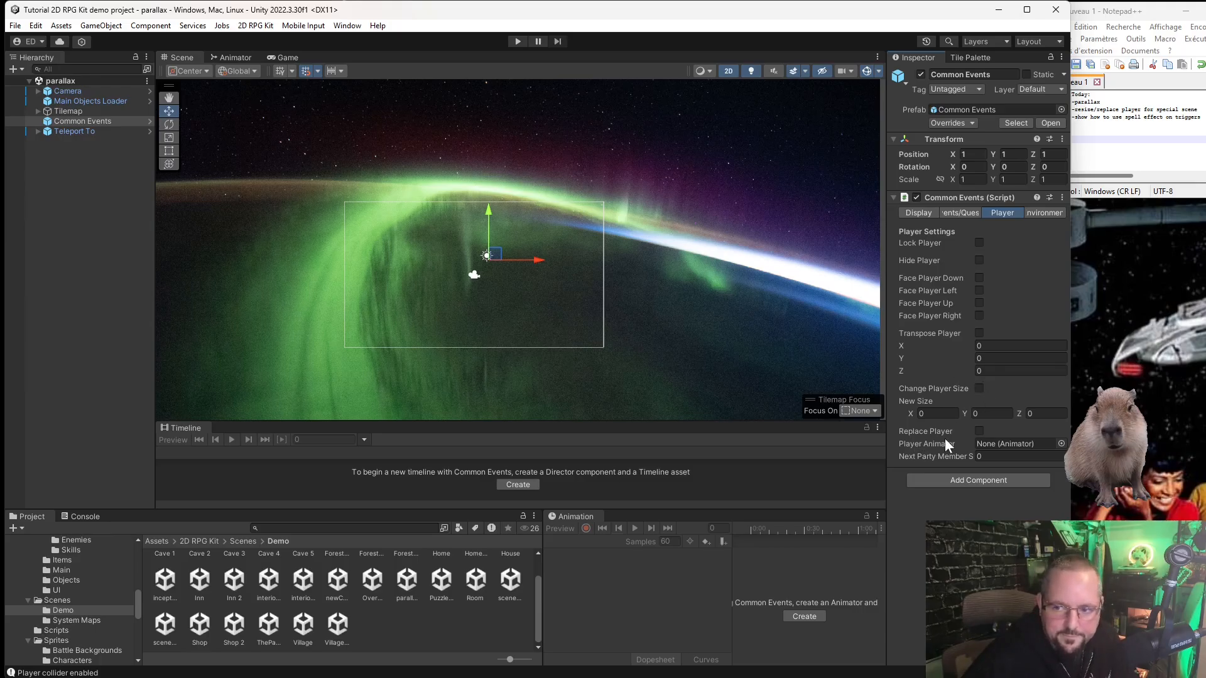
Enable Replace Player on Common Events and set the new player size to 1.5 in X and Y.
{"action": "left_click", "coordinate": [979, 431]}
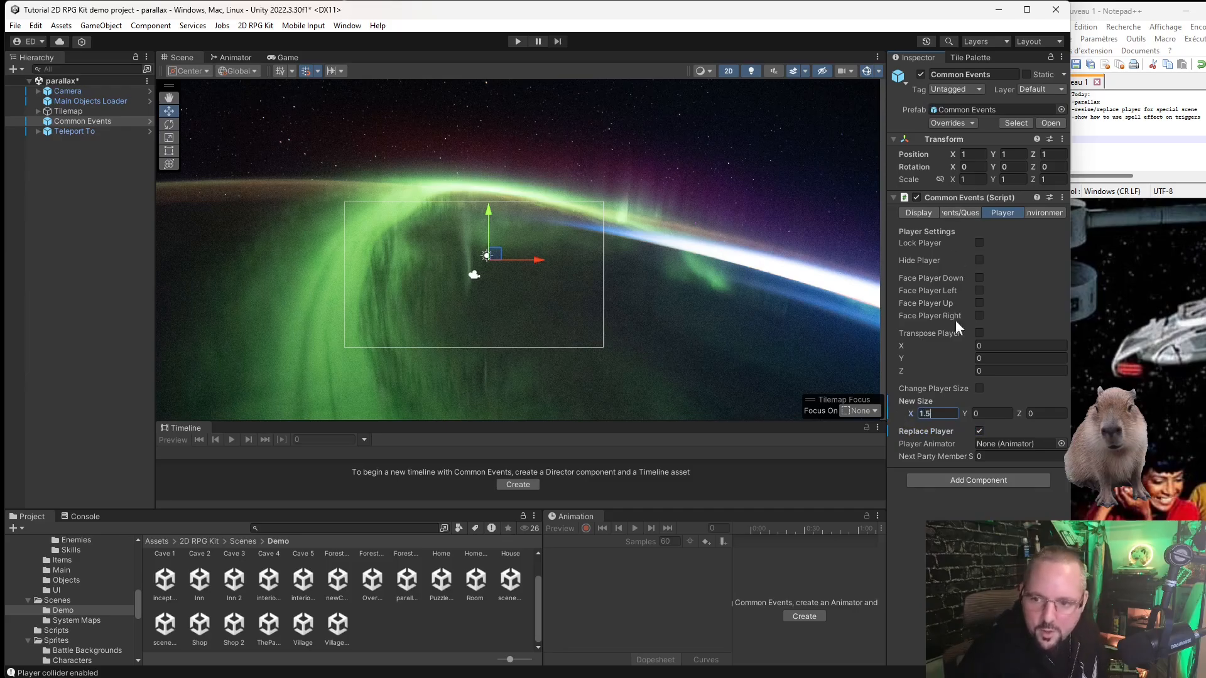
{"action": "key", "text": "Tab"}
{"action": "type", "text": "1.5"}
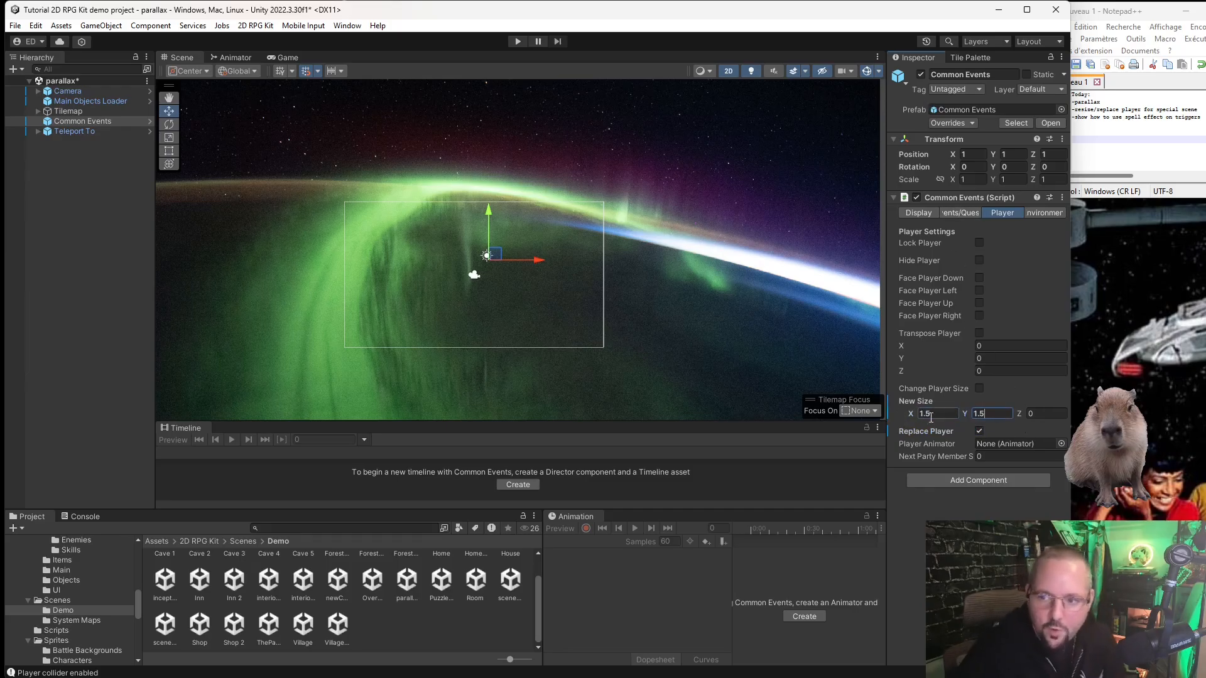
{"action": "key", "text": "Return"}
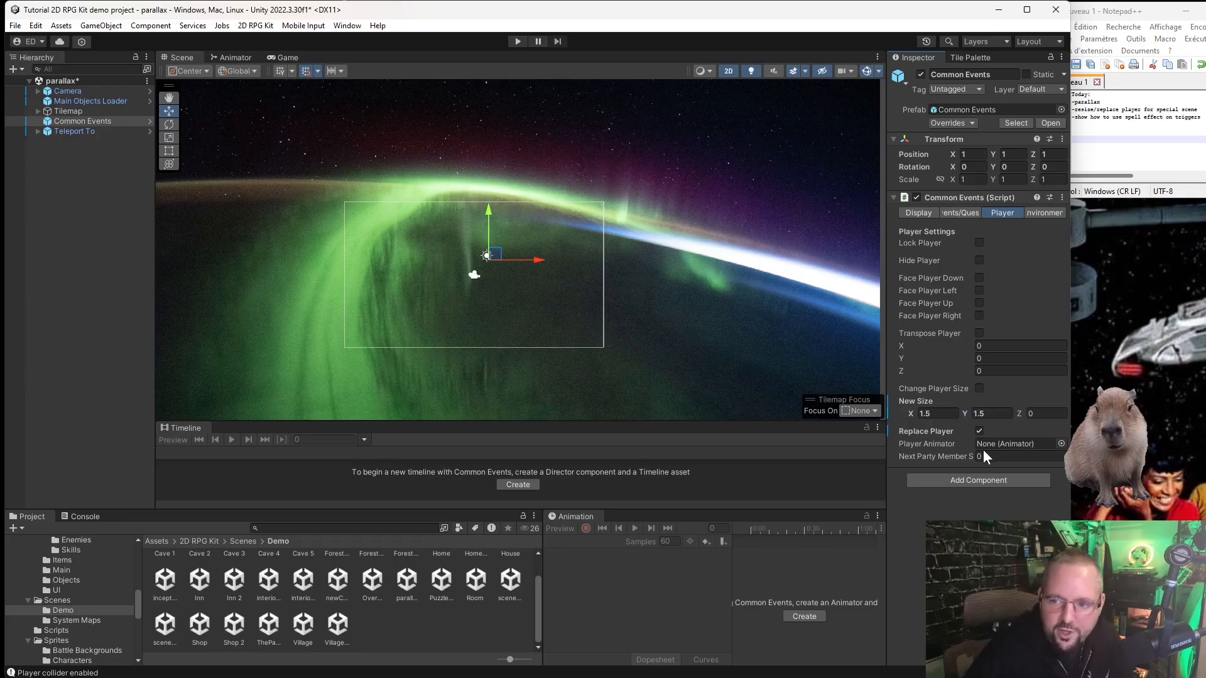
Try to assign the two animator controllers from the Animations/Rem2_World folder as the Player Animator of Common Events.
{"action": "scroll", "coordinate": [107, 567], "scroll_direction": "up", "scroll_amount": 10}
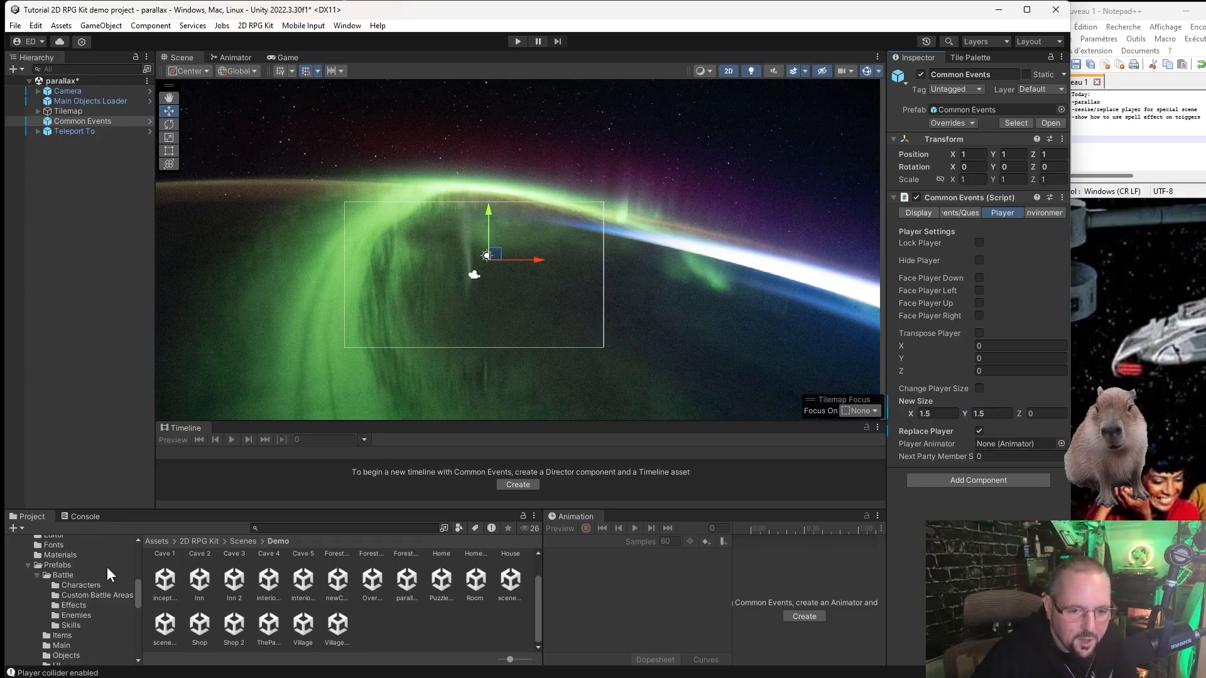
{"action": "scroll", "coordinate": [86, 587], "scroll_direction": "up", "scroll_amount": 5}
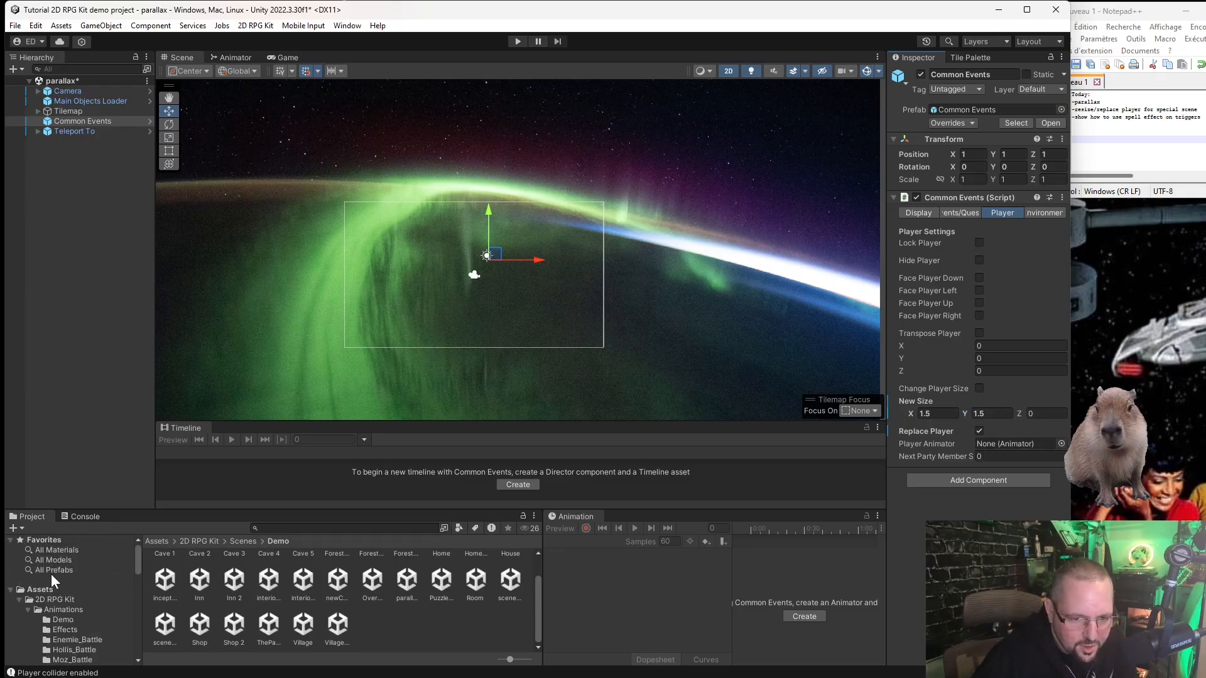
{"action": "scroll", "coordinate": [115, 601], "scroll_direction": "down", "scroll_amount": 3}
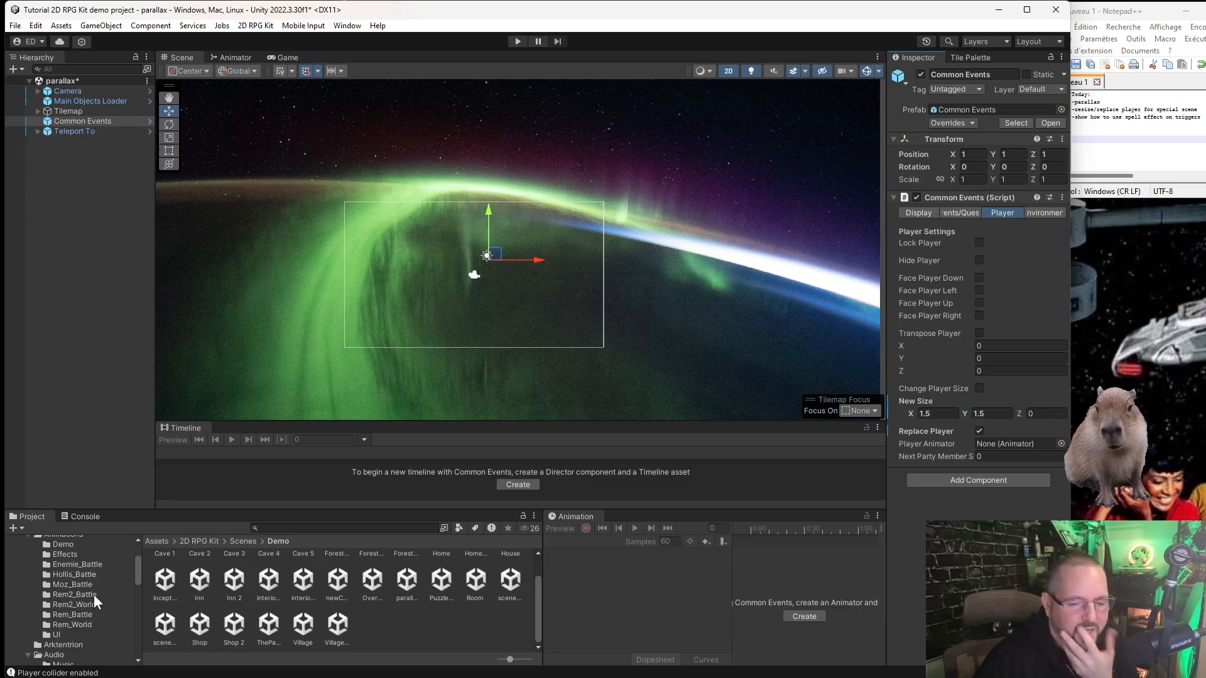
{"action": "left_click", "coordinate": [86, 603]}
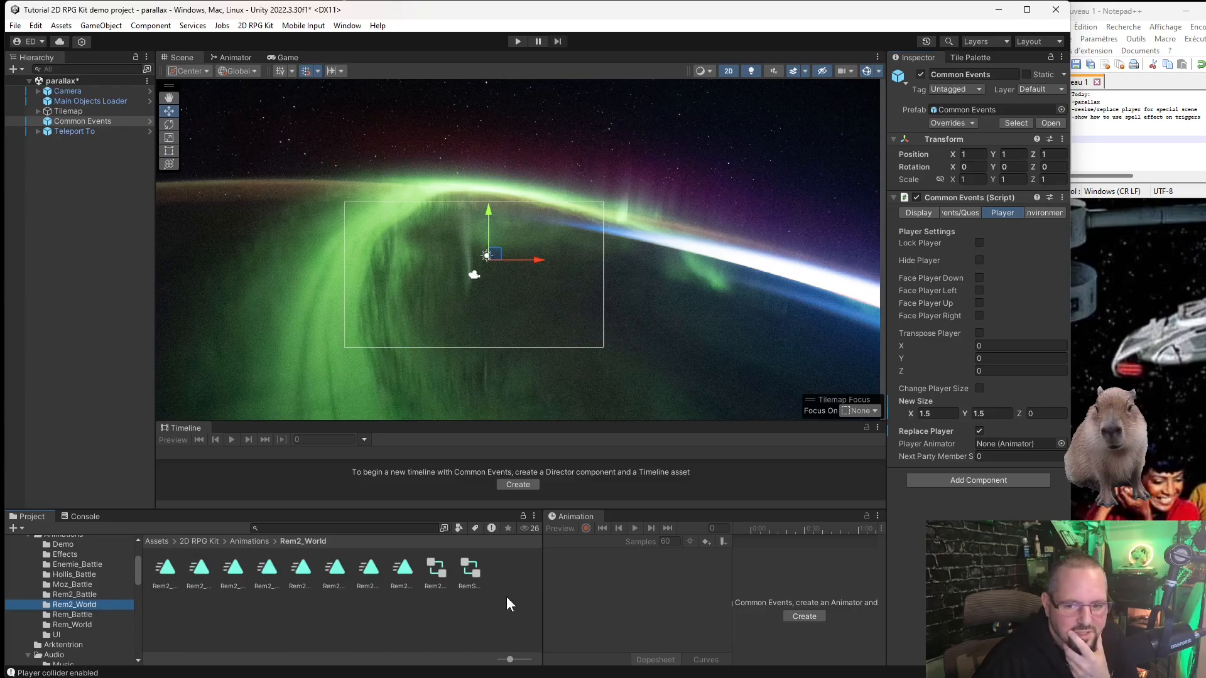
{"action": "left_click_drag", "start_coordinate": [469, 574], "coordinate": [1003, 449]}
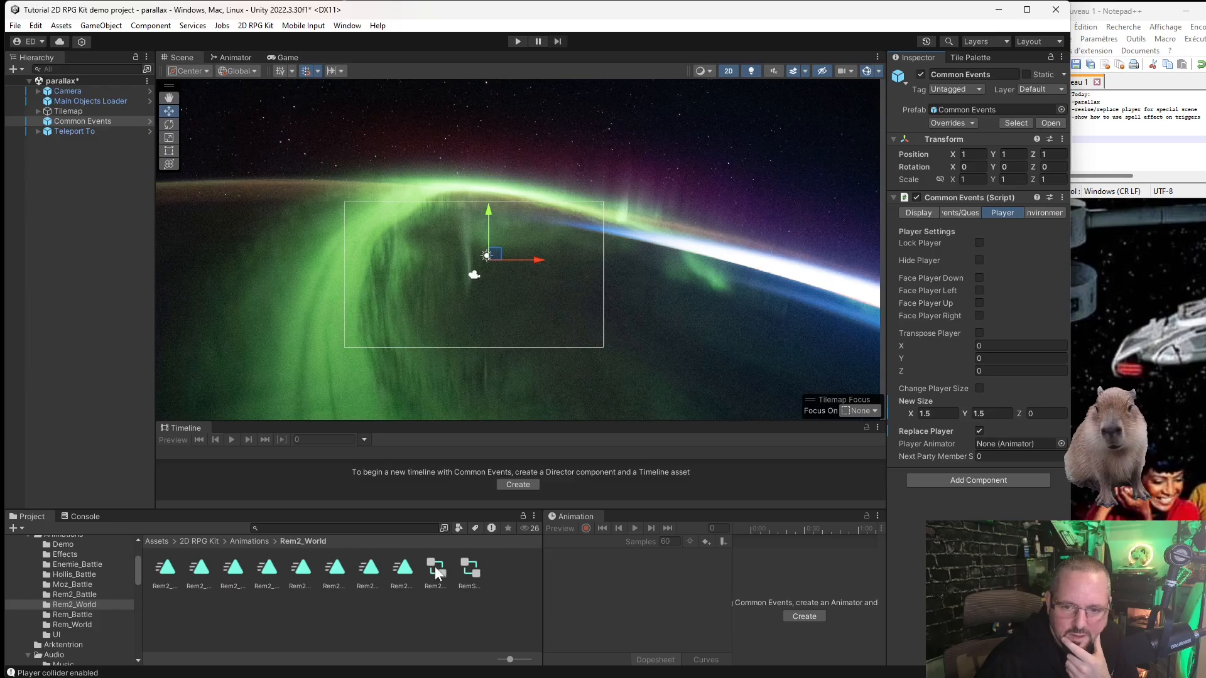
{"action": "left_click_drag", "start_coordinate": [434, 567], "coordinate": [1000, 448]}
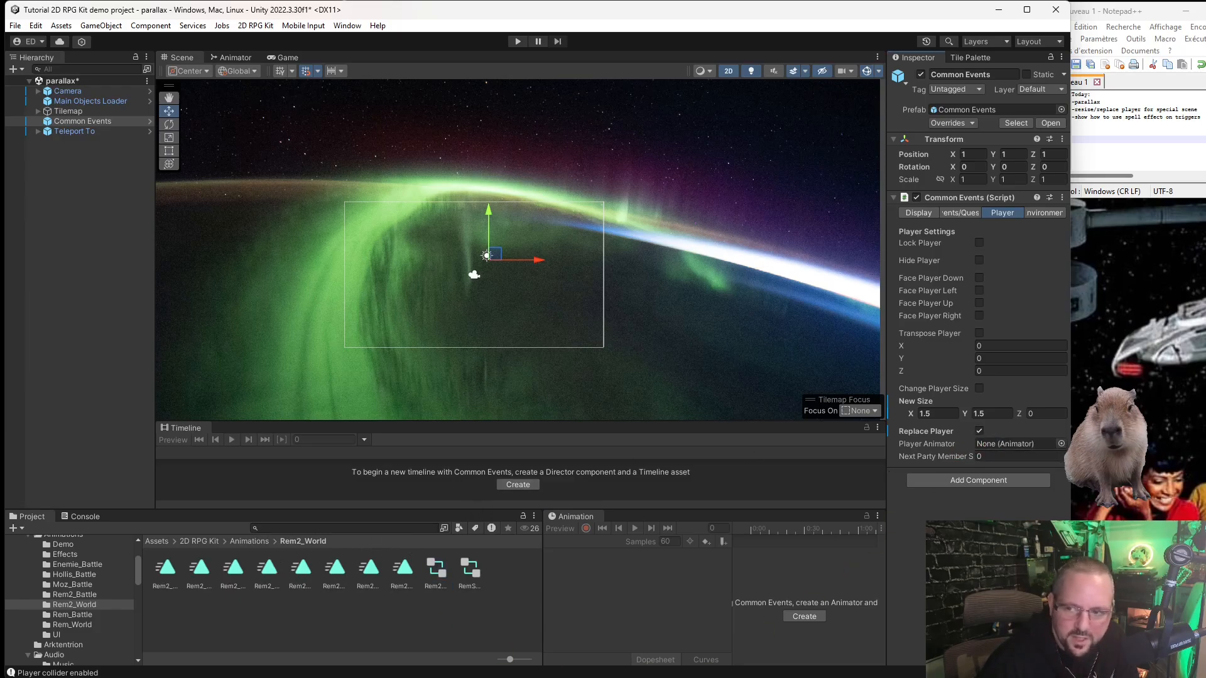
Assign the RemSpace prefab from the Prefabs/Main folder as the Player Animator of Common Events.
{"action": "scroll", "coordinate": [52, 629], "scroll_direction": "down", "scroll_amount": 3}
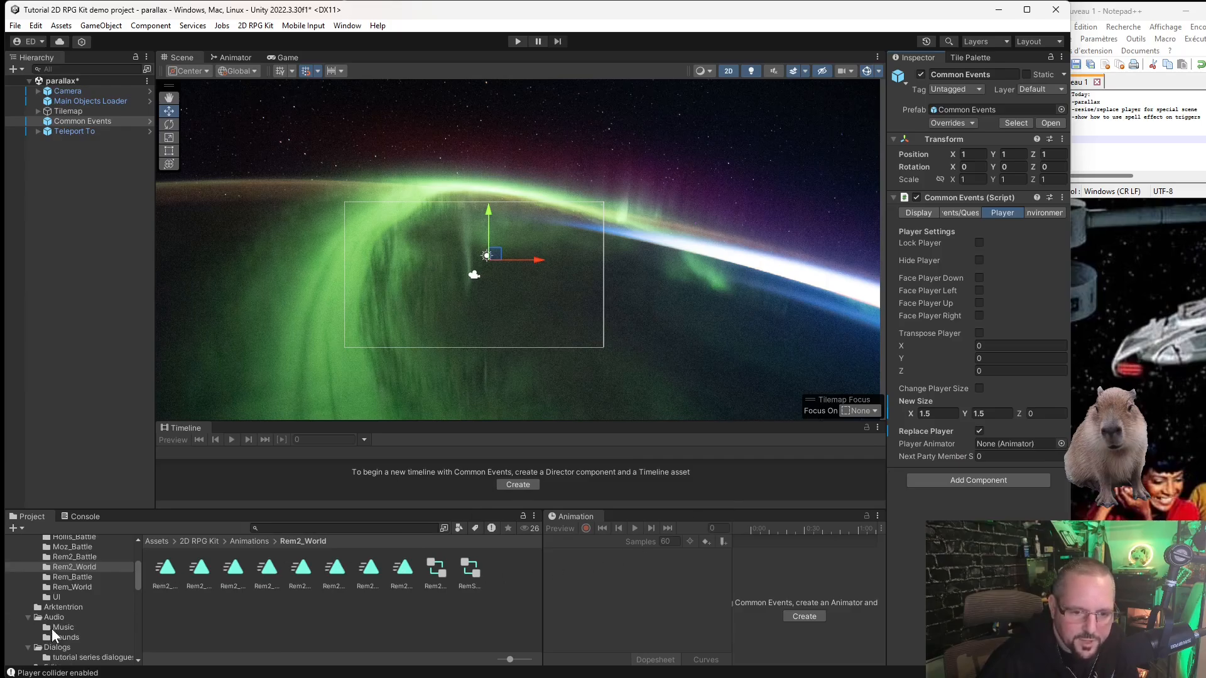
{"action": "scroll", "coordinate": [67, 594], "scroll_direction": "down", "scroll_amount": 5}
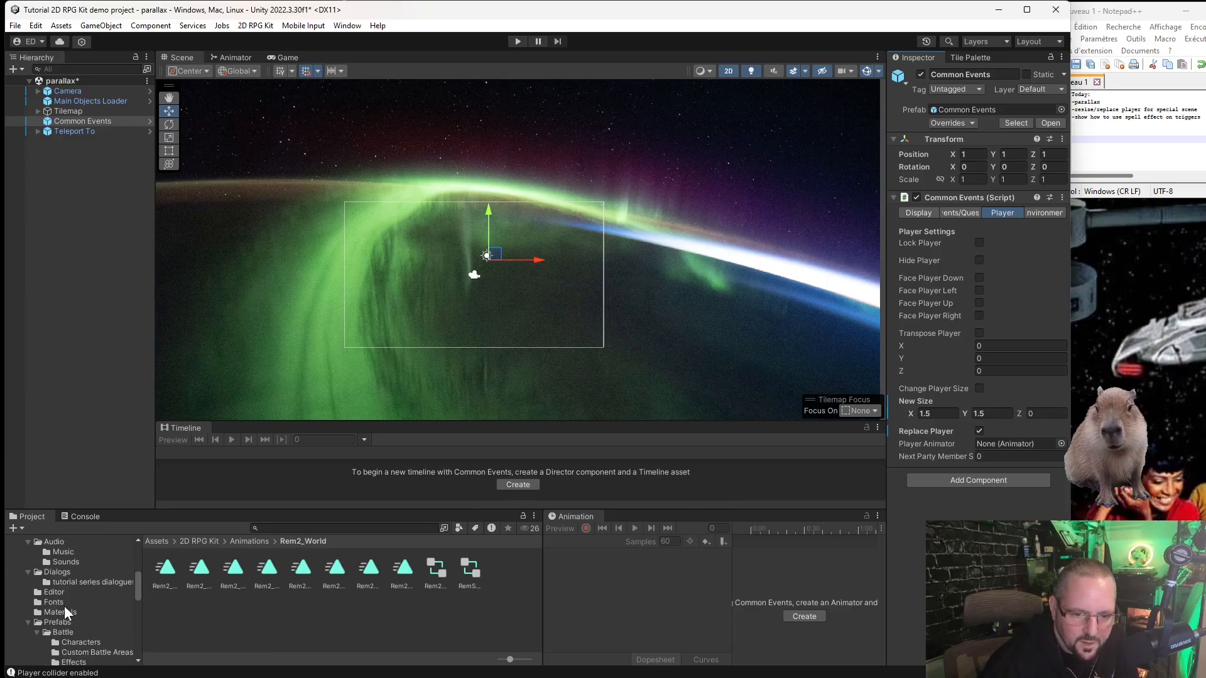
{"action": "scroll", "coordinate": [74, 590], "scroll_direction": "up", "scroll_amount": 6}
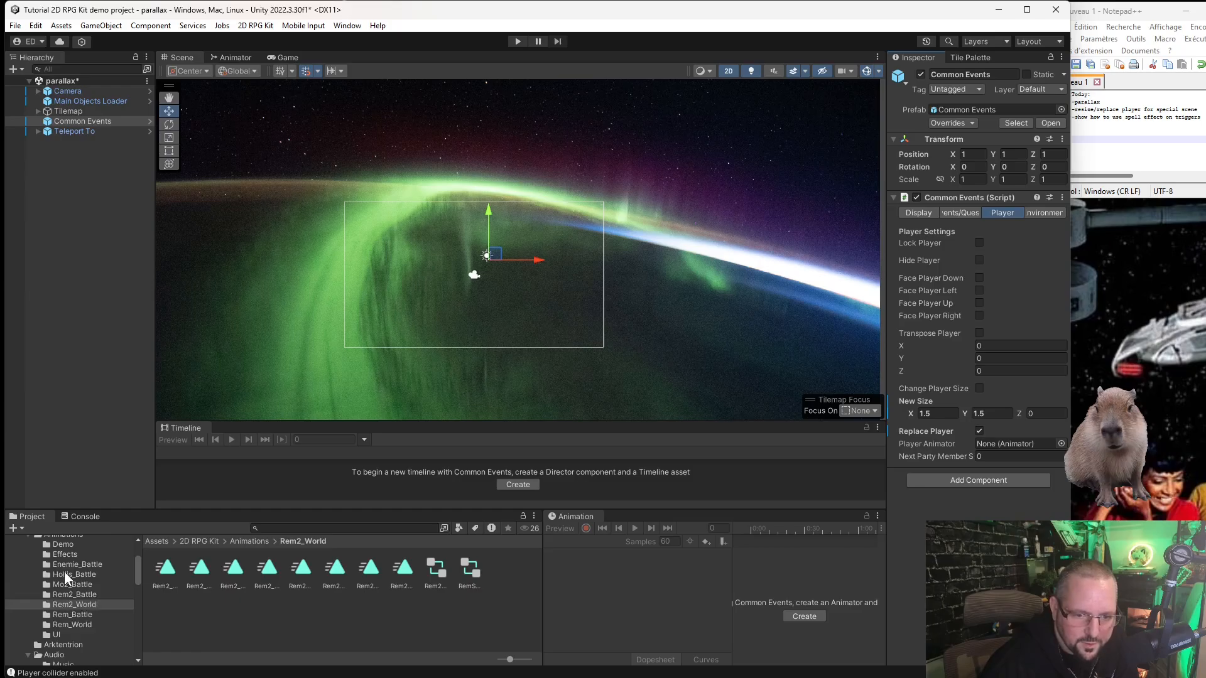
{"action": "scroll", "coordinate": [64, 571], "scroll_direction": "up", "scroll_amount": 2}
{"action": "scroll", "coordinate": [62, 579], "scroll_direction": "down", "scroll_amount": 6}
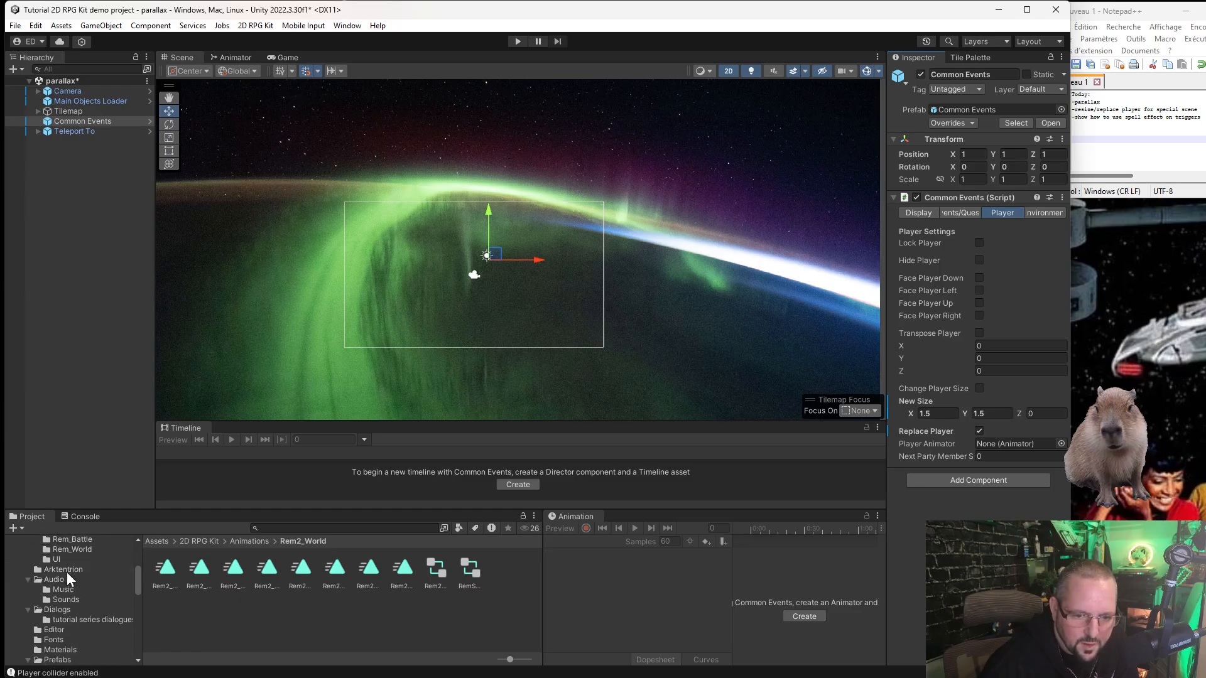
{"action": "scroll", "coordinate": [75, 590], "scroll_direction": "down", "scroll_amount": 2}
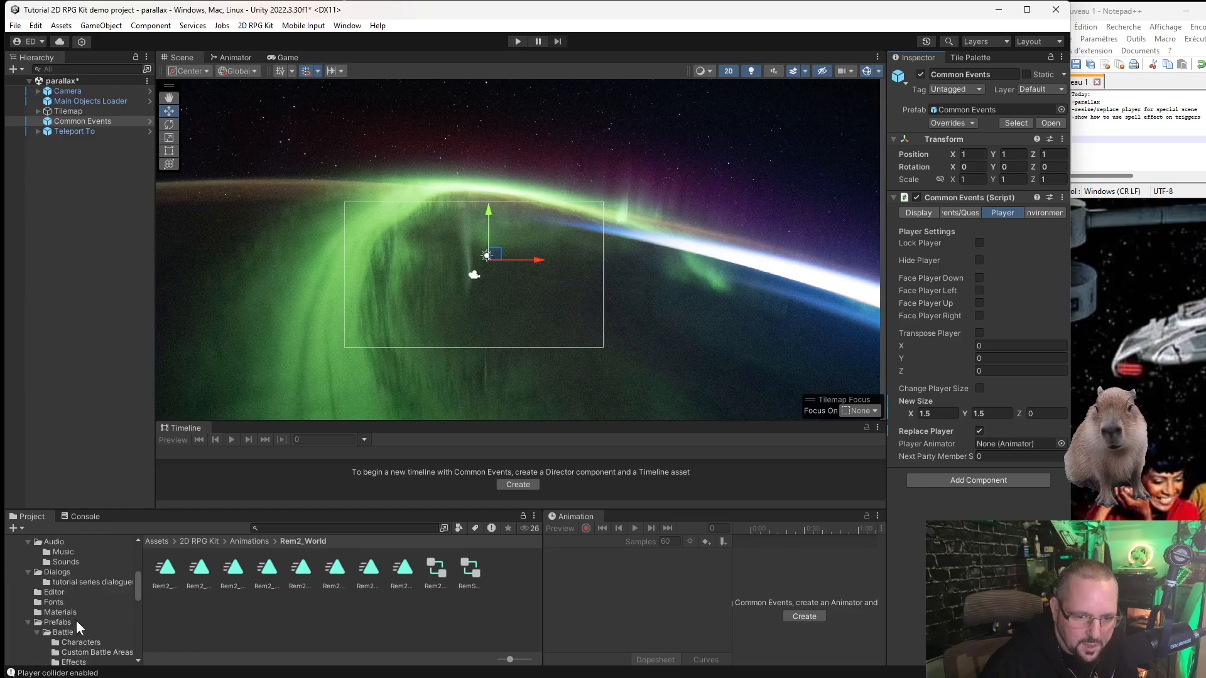
{"action": "scroll", "coordinate": [77, 623], "scroll_direction": "down", "scroll_amount": 4}
{"action": "left_click", "coordinate": [60, 627]}
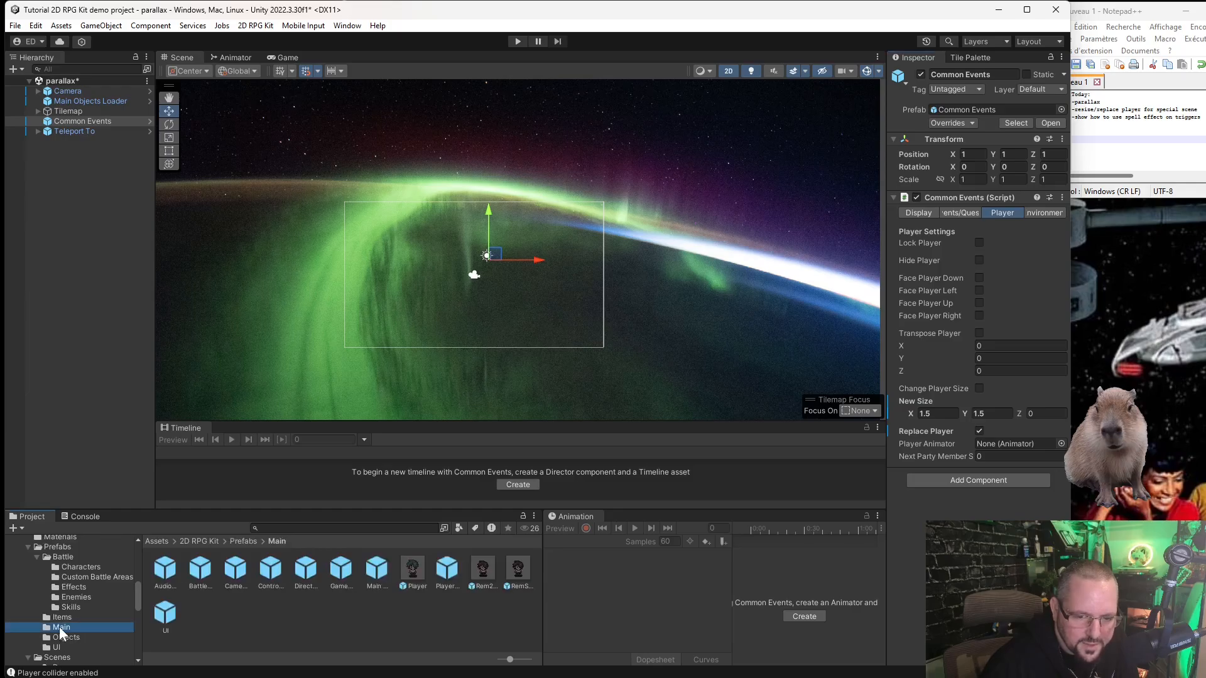
{"action": "left_click_drag", "start_coordinate": [520, 571], "coordinate": [1012, 445]}
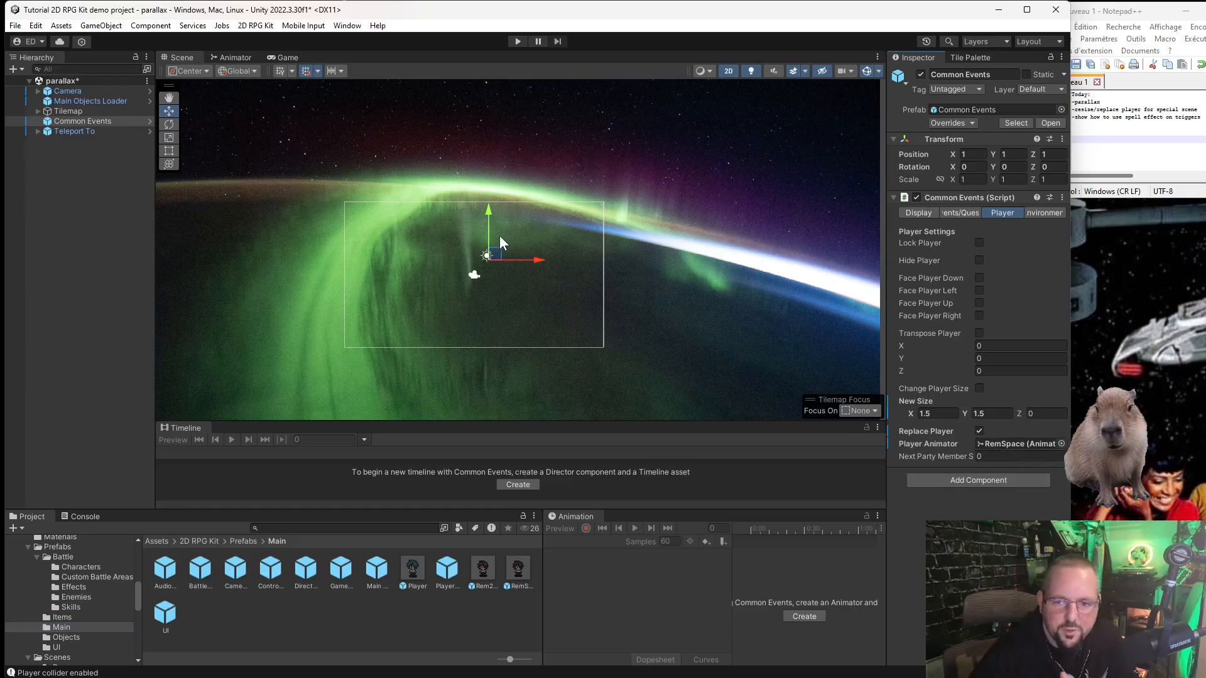
Enable Change Player Size in the Player settings of Common Events.
{"action": "scroll", "coordinate": [605, 360], "scroll_direction": "down", "scroll_amount": 10}
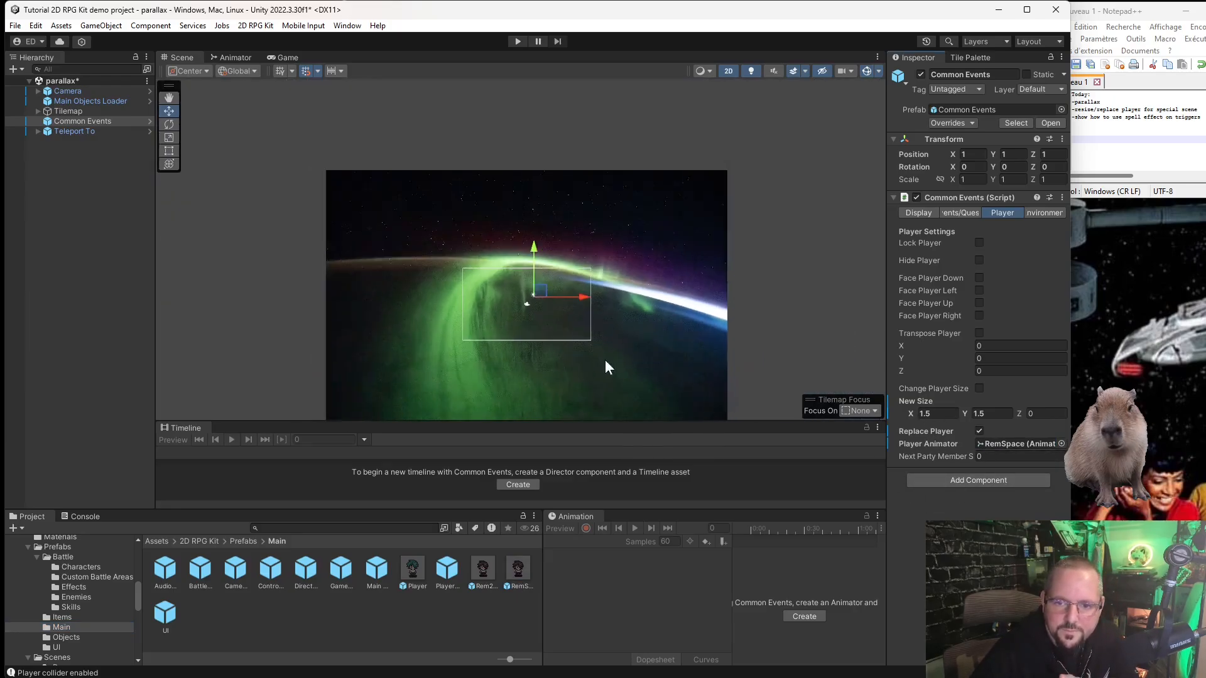
{"action": "middle_click_drag", "start_coordinate": [586, 377], "coordinate": [555, 339]}
{"action": "scroll", "coordinate": [567, 323], "scroll_direction": "up", "scroll_amount": 4}
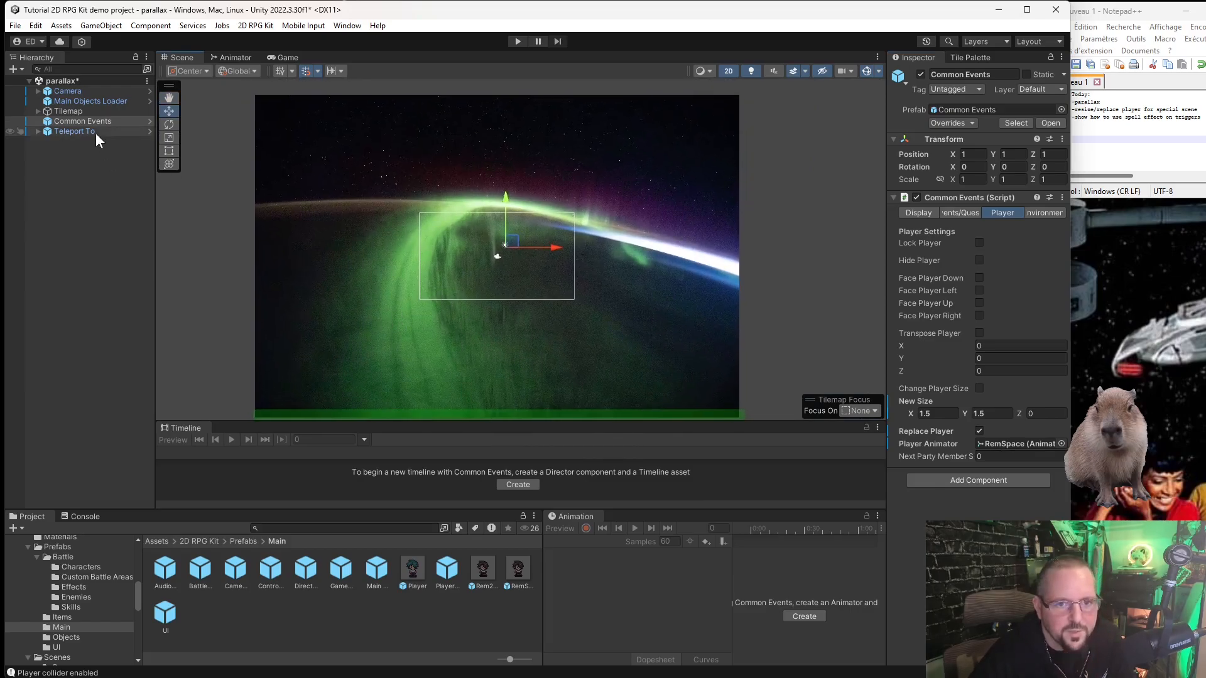
{"action": "key", "text": "Return"}
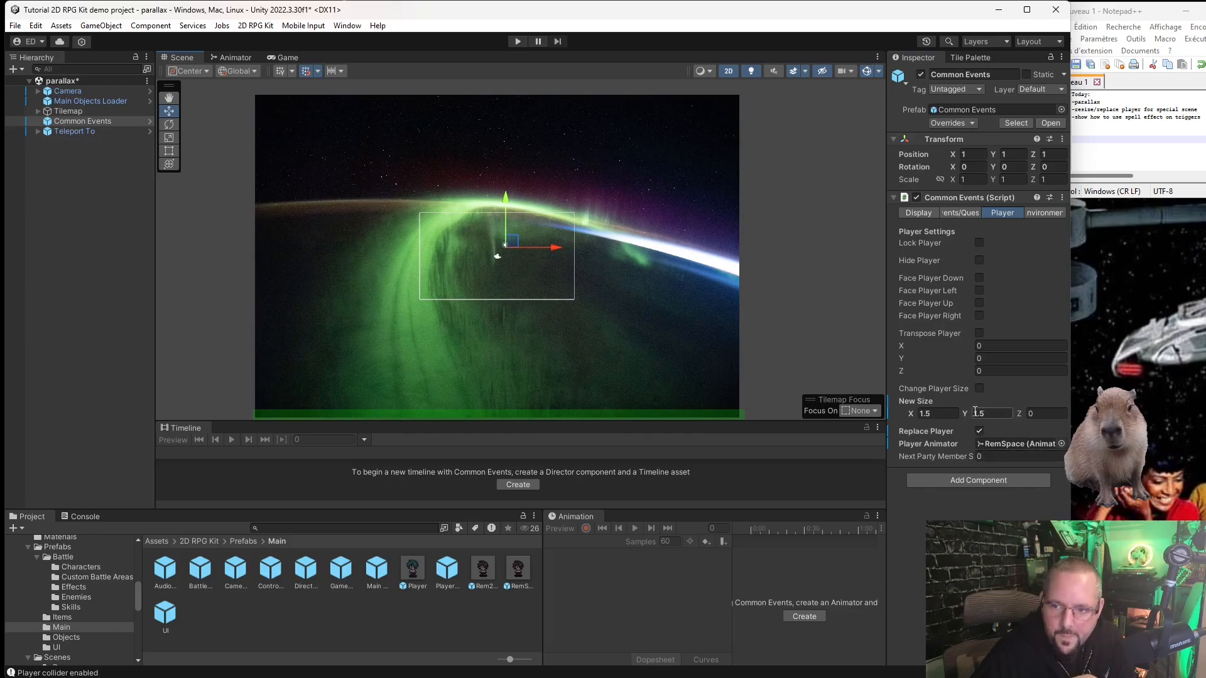
{"action": "left_click", "coordinate": [979, 389]}
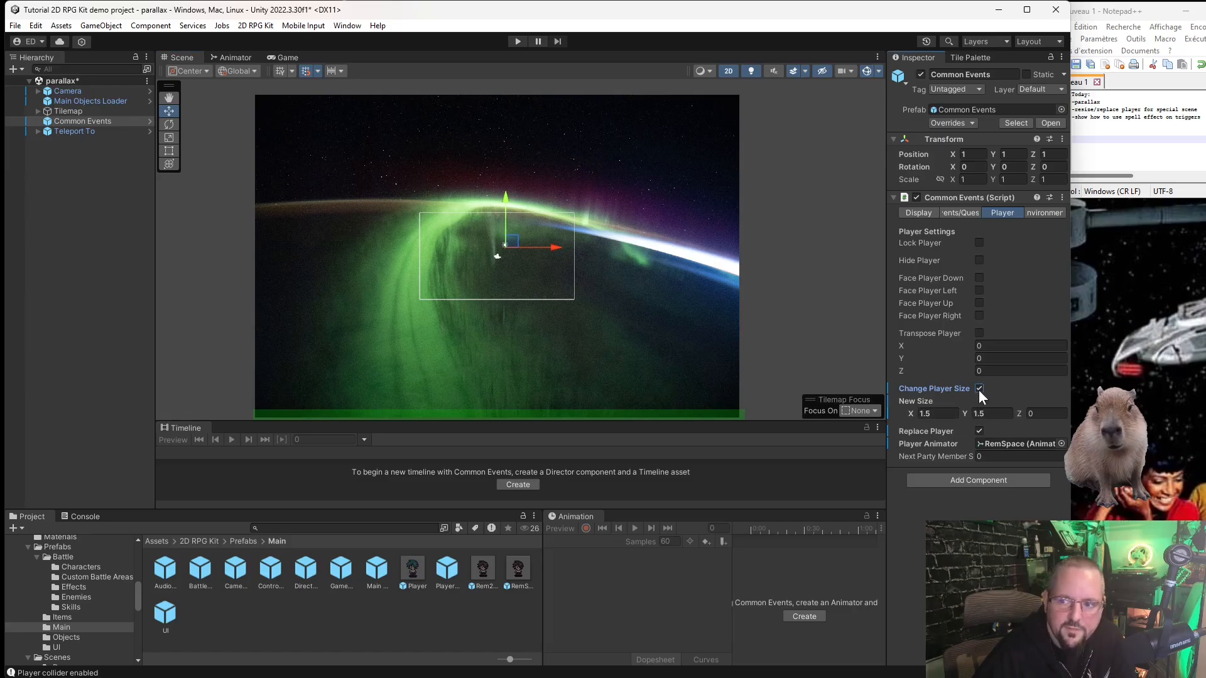
Open the RemSpace prefab referenced by the Player Animator, inspect its sprite and animation clips, and return to the parallax scene.
{"action": "left_click", "coordinate": [1019, 445]}
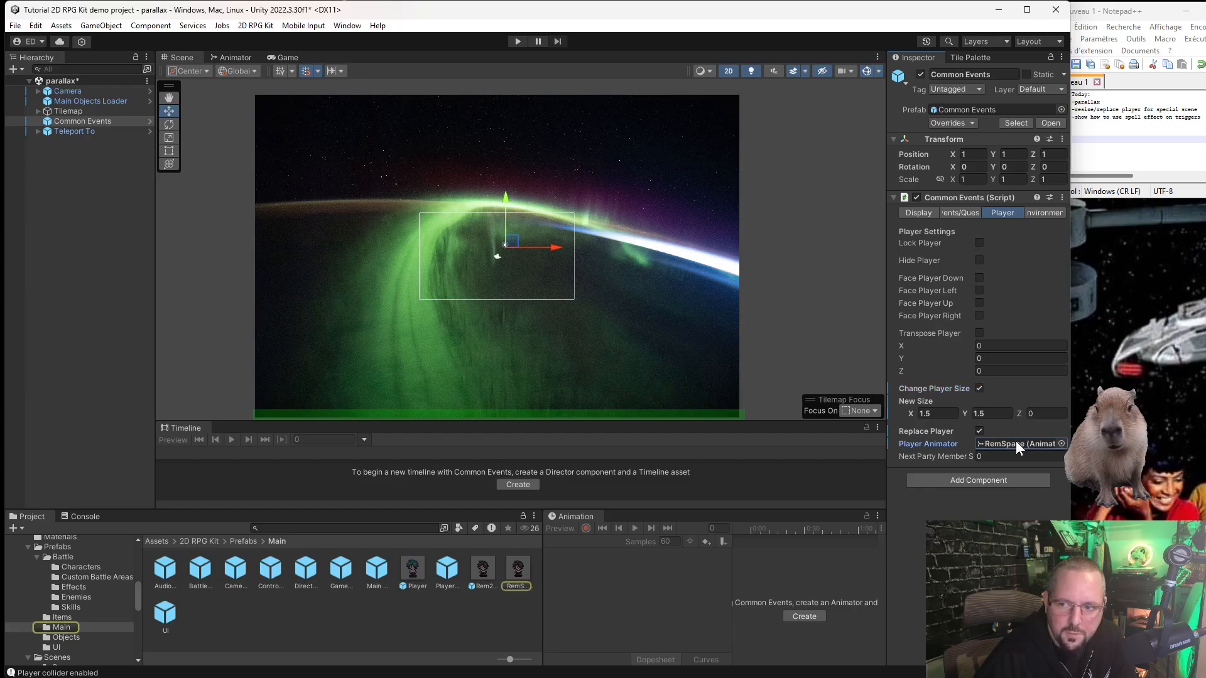
{"action": "double_click", "coordinate": [1016, 444]}
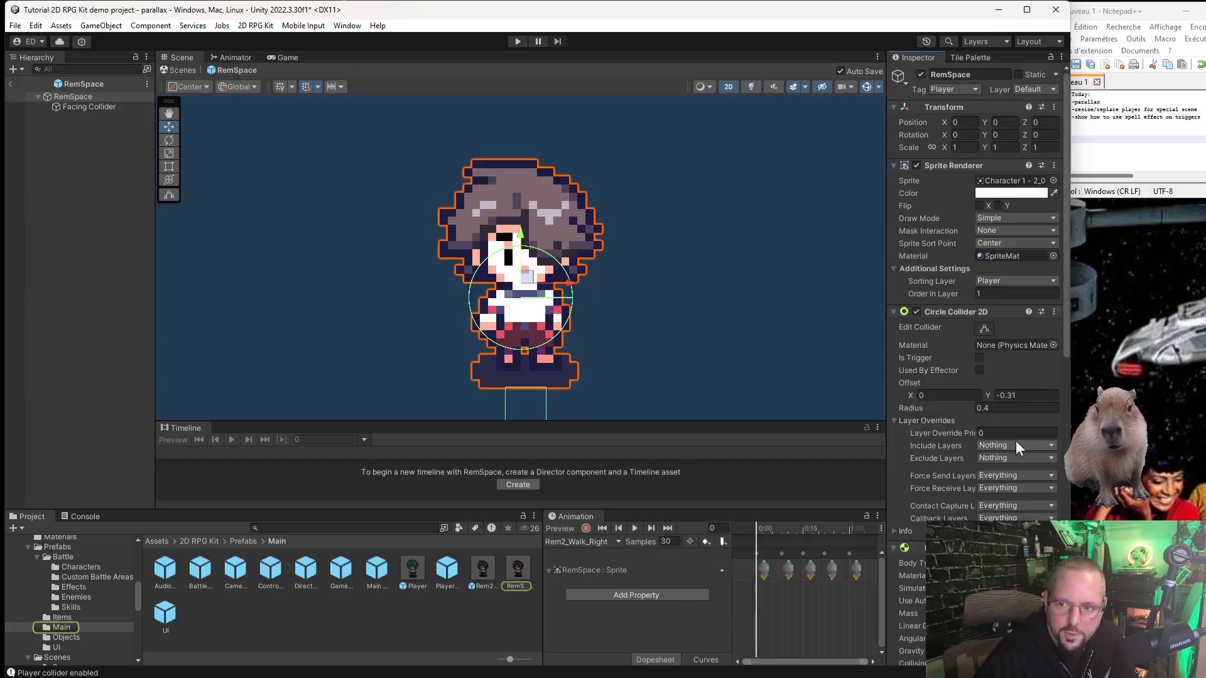
{"action": "left_click", "coordinate": [621, 543]}
{"action": "left_click", "coordinate": [606, 633]}
{"action": "left_click", "coordinate": [430, 619]}
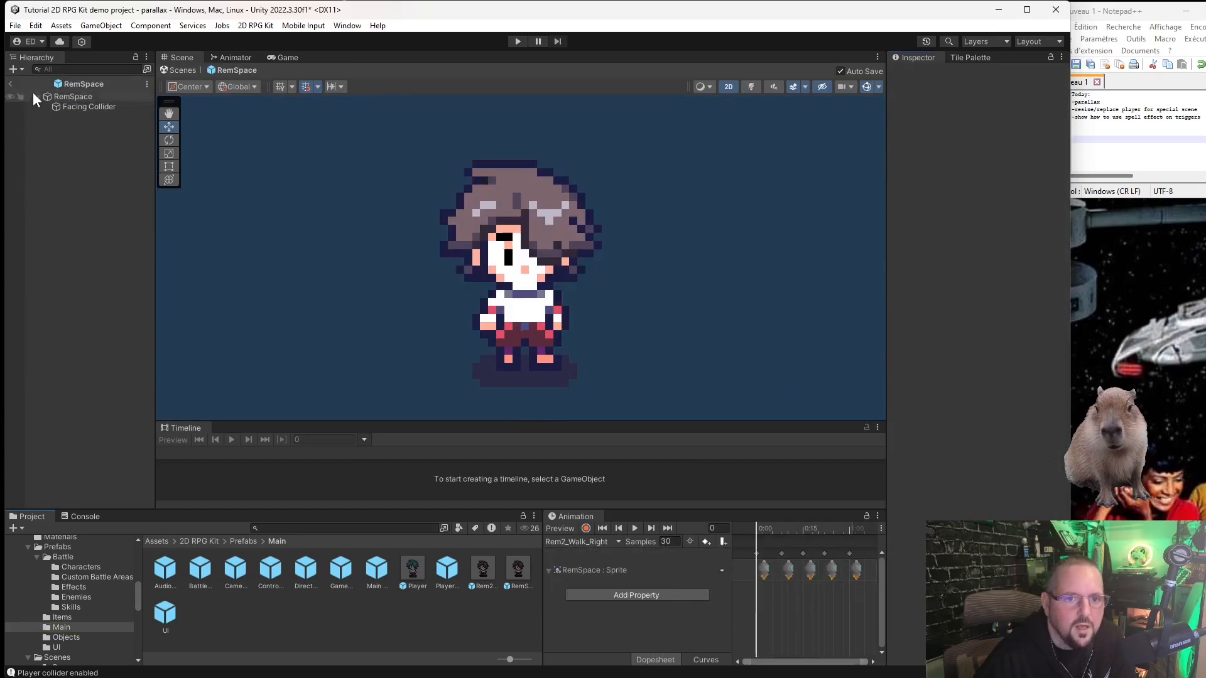
{"action": "left_click", "coordinate": [10, 83]}
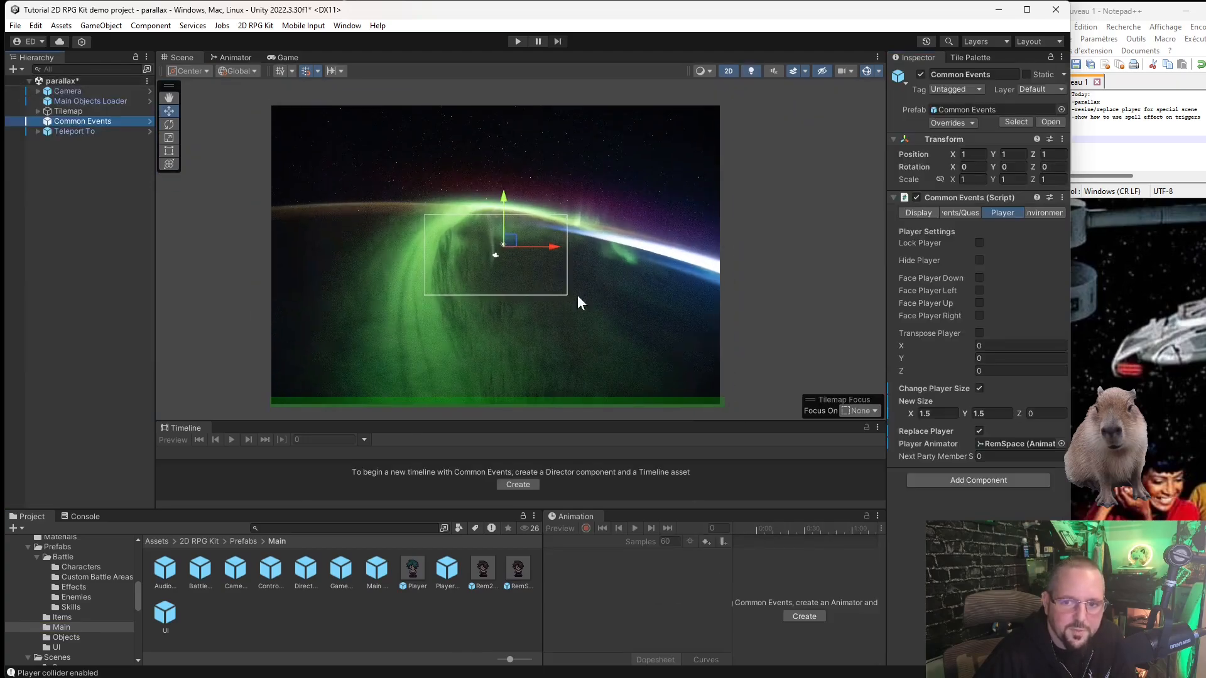
Open the Puzzle01 scene from the Scenes/Demo folder, saving the changes to the parallax scene.
{"action": "scroll", "coordinate": [88, 589], "scroll_direction": "down", "scroll_amount": 3}
{"action": "left_click", "coordinate": [71, 591]}
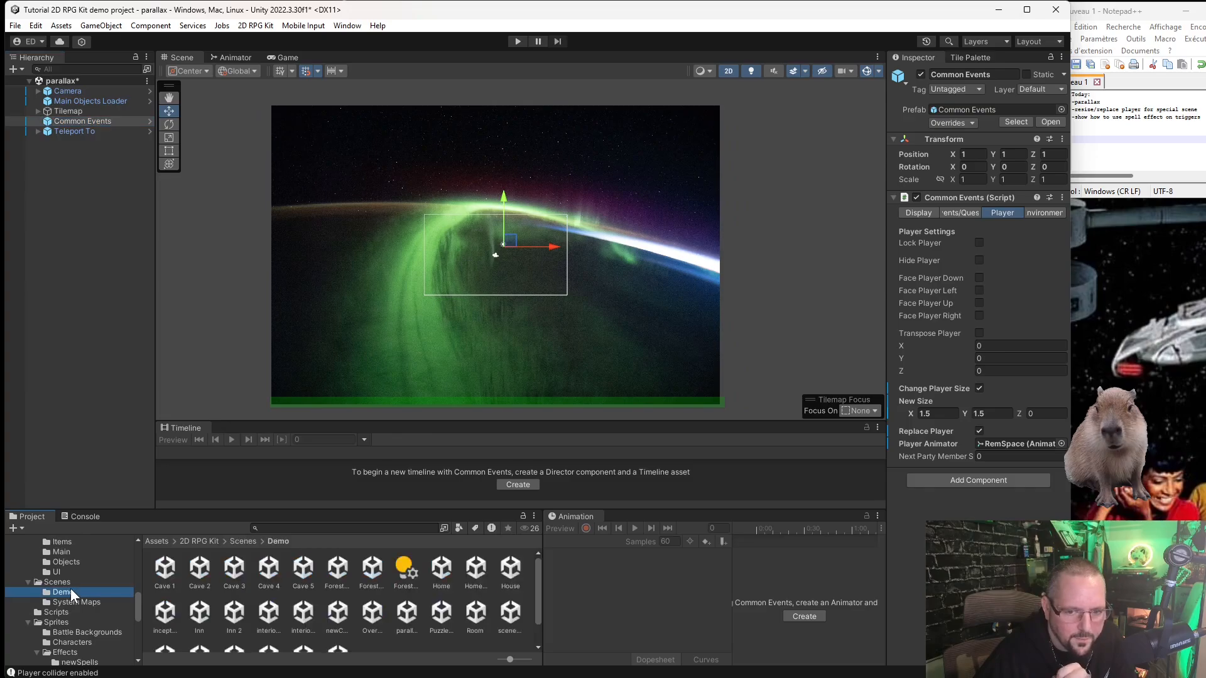
{"action": "scroll", "coordinate": [433, 596], "scroll_direction": "down", "scroll_amount": 1}
{"action": "double_click", "coordinate": [441, 578]}
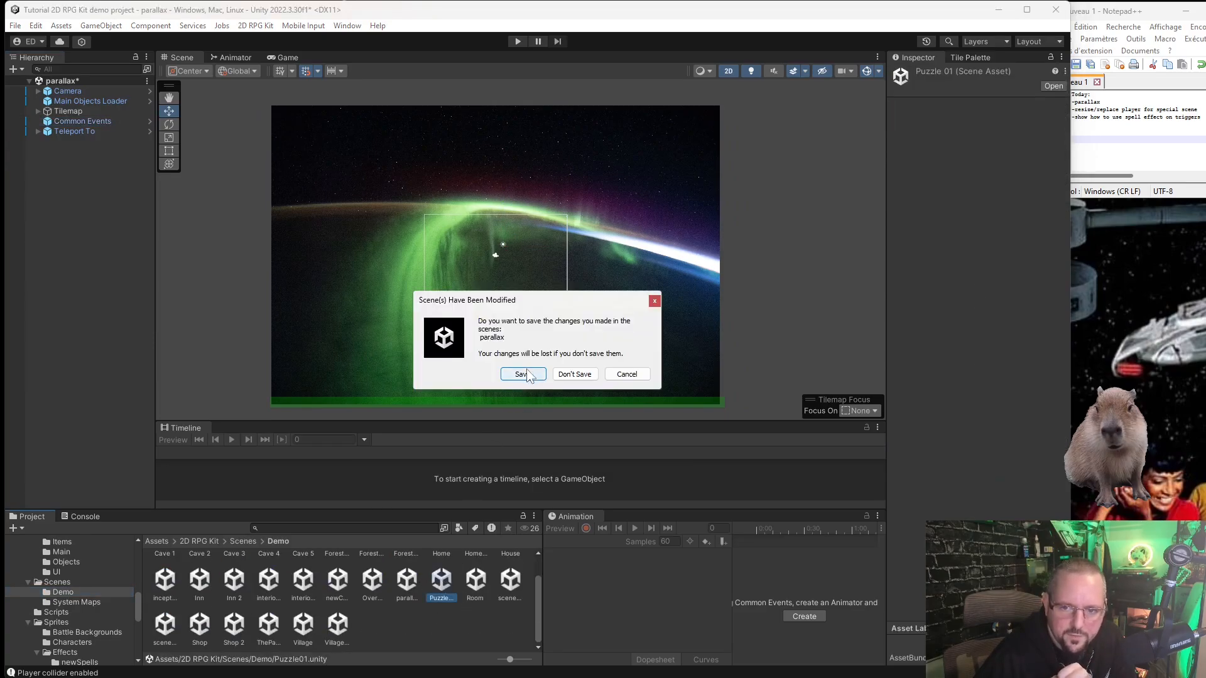
{"action": "left_click", "coordinate": [523, 374]}
Set the Transition Time of the Teleport To object at the orange door to 2 and save the Puzzle01 scene.
{"action": "left_click", "coordinate": [496, 201]}
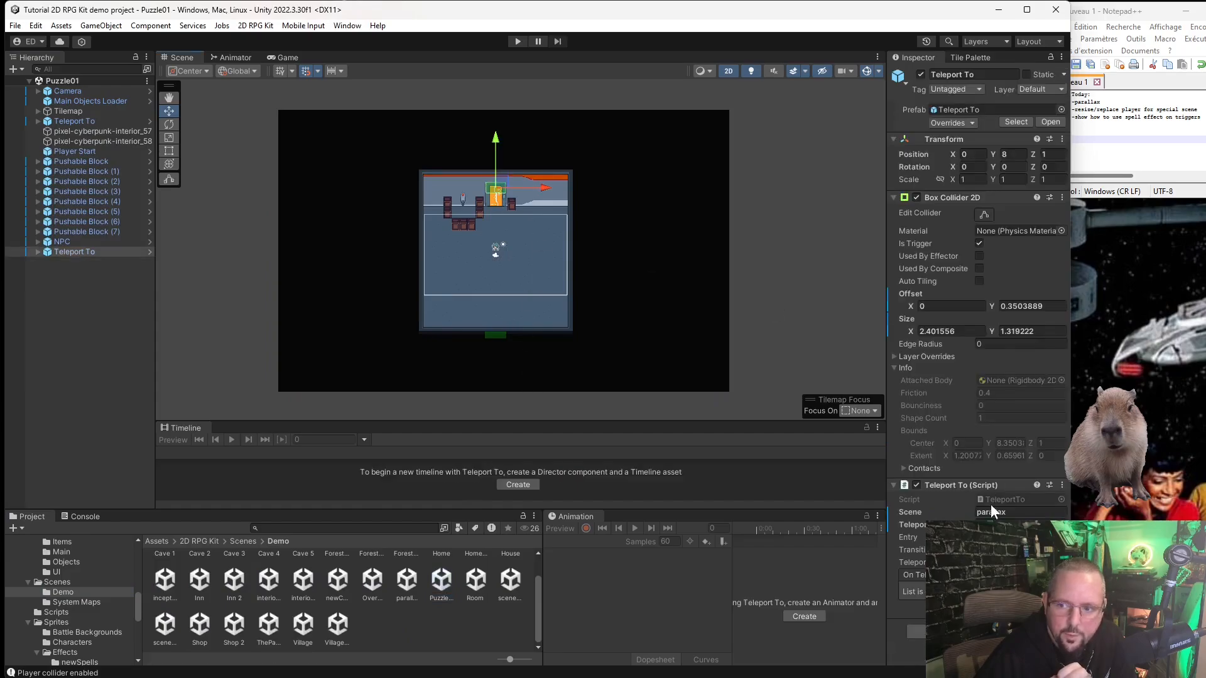
{"action": "type", "text": "0"}
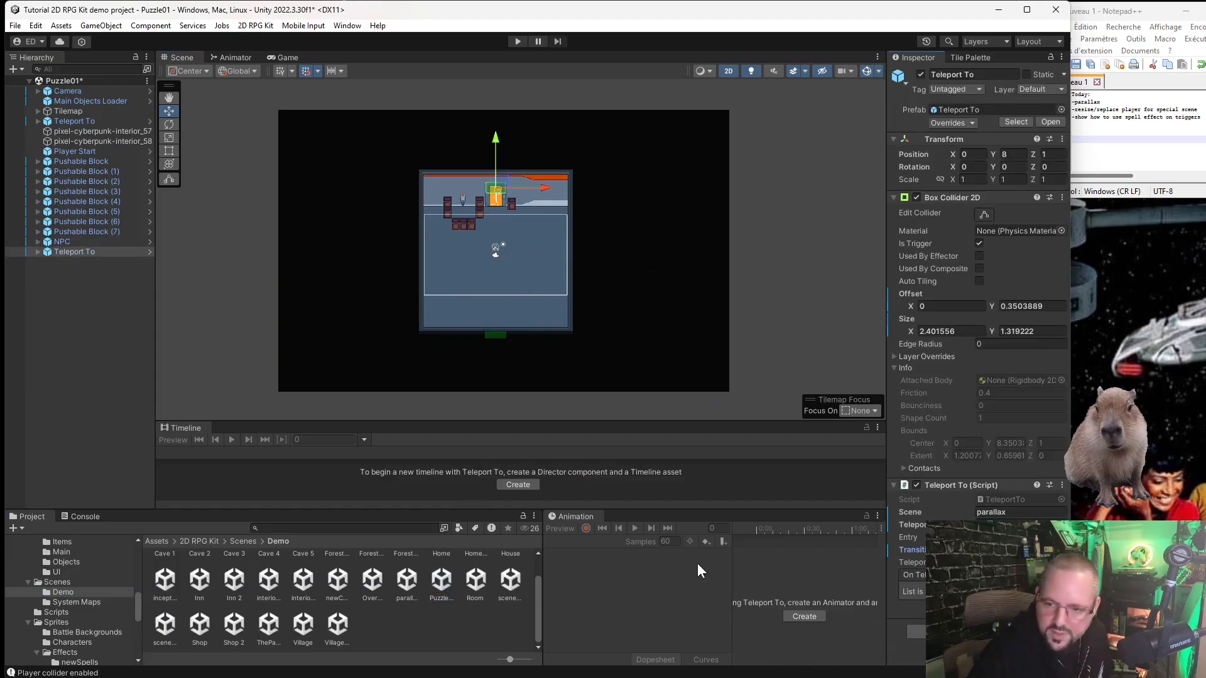
{"action": "left_click", "coordinate": [15, 25]}
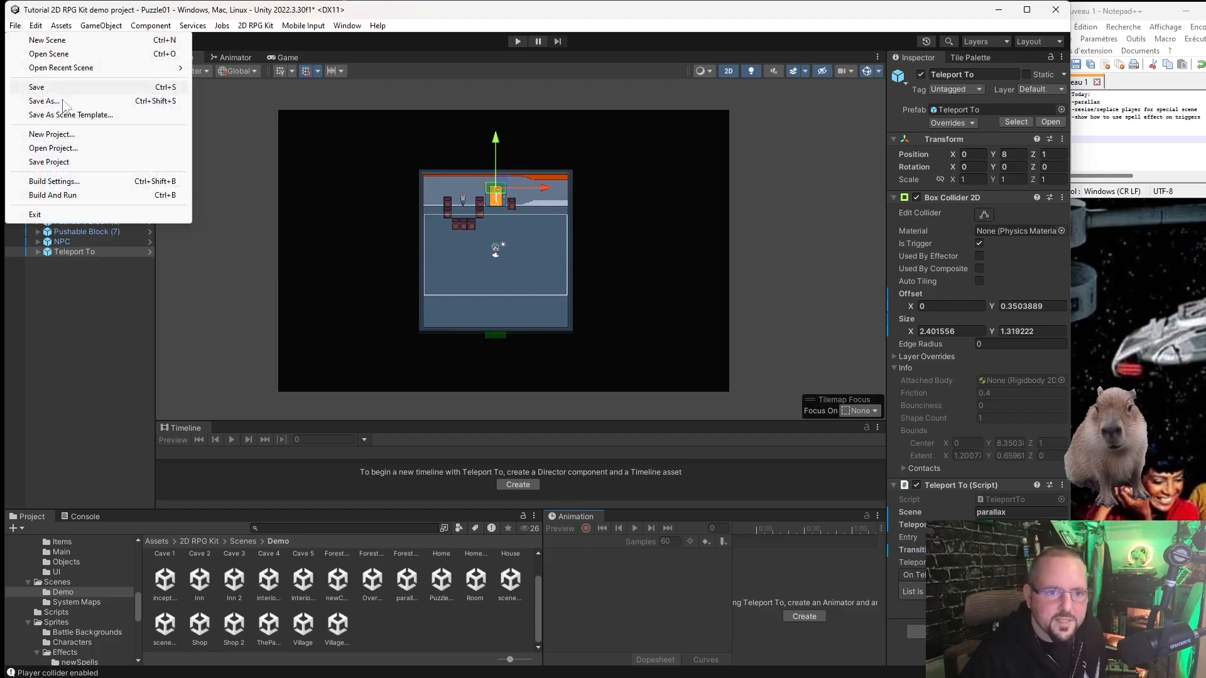
{"action": "left_click", "coordinate": [47, 88]}
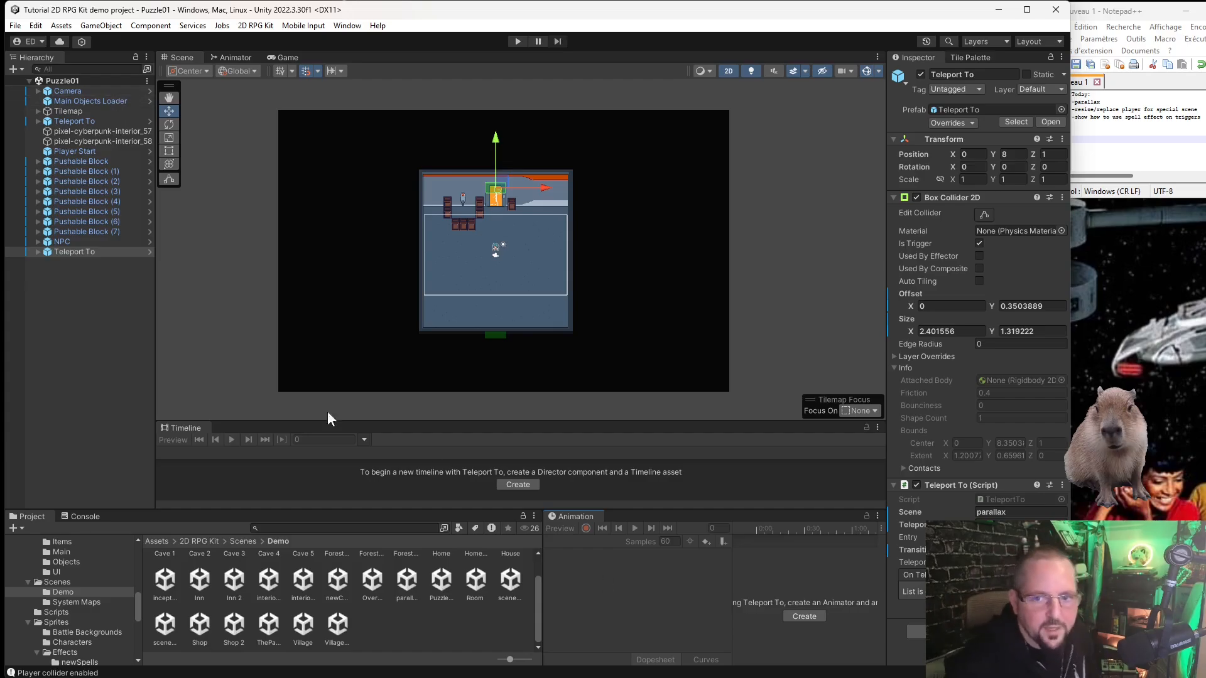
Play-test Puzzle01: walk to the Interruptor, answer Yes to open the door, and go through it into the parallax scene.
{"action": "left_click", "coordinate": [518, 41]}
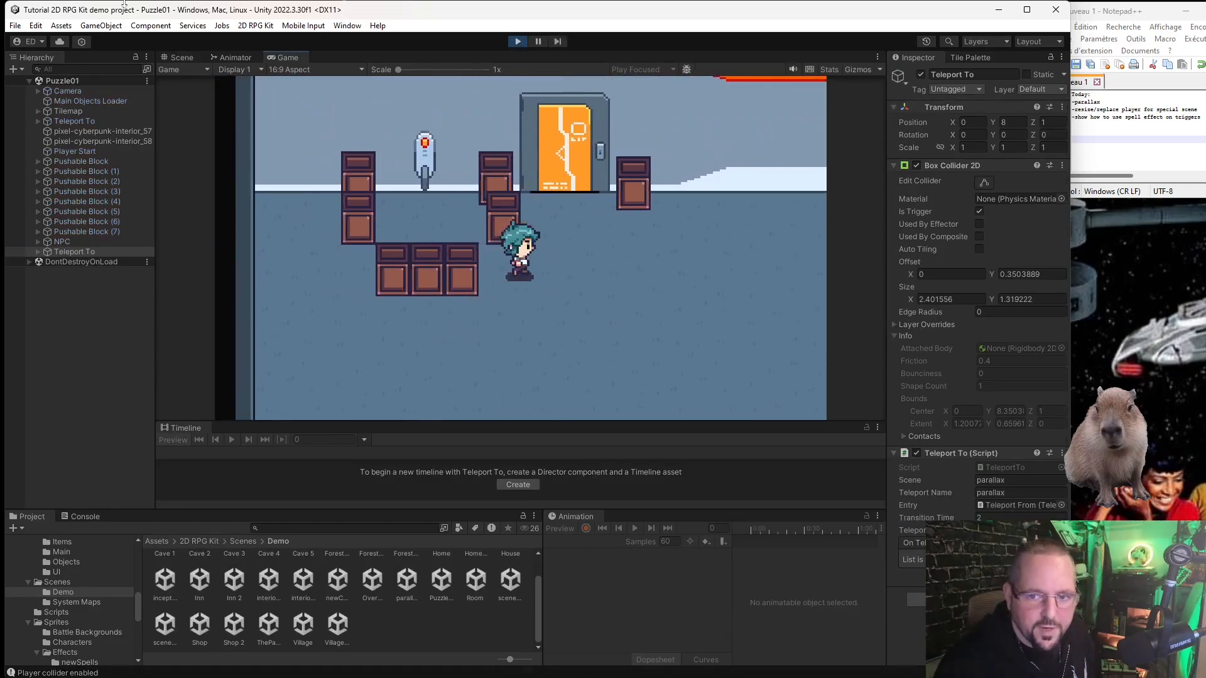
{"action": "key", "text": "Left"}
{"action": "key", "text": "Up"}
{"action": "key", "text": "Left"}
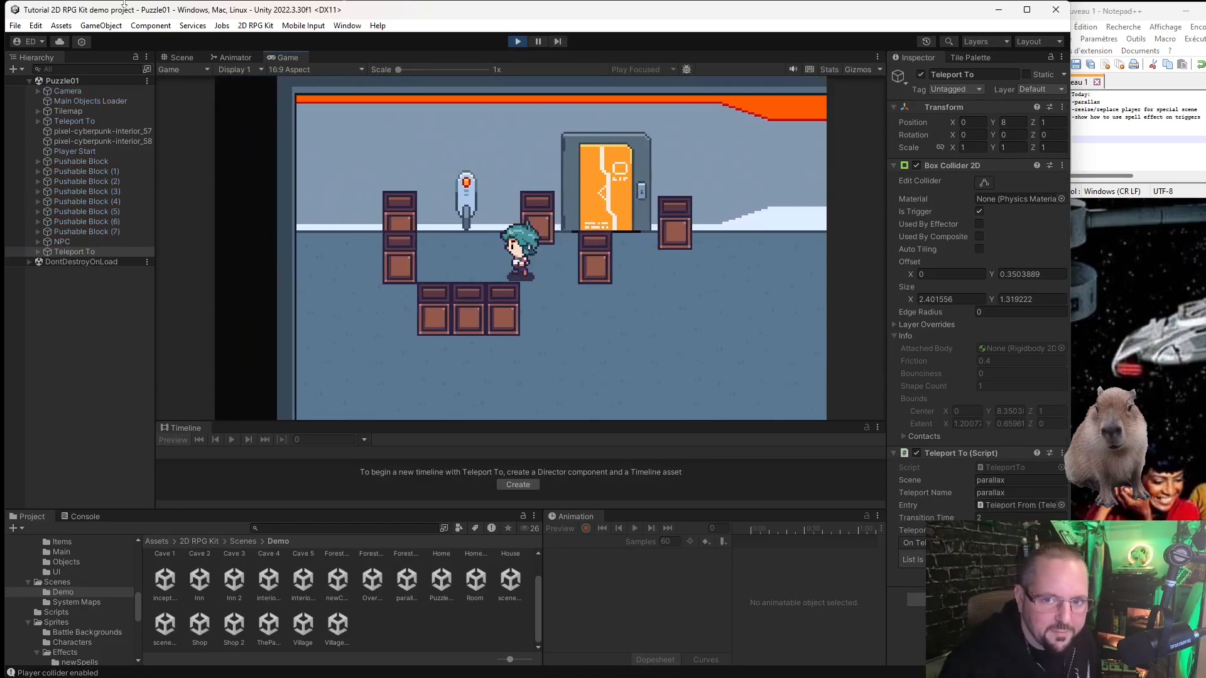
{"action": "key", "text": "Up"}
{"action": "key", "text": "space"}
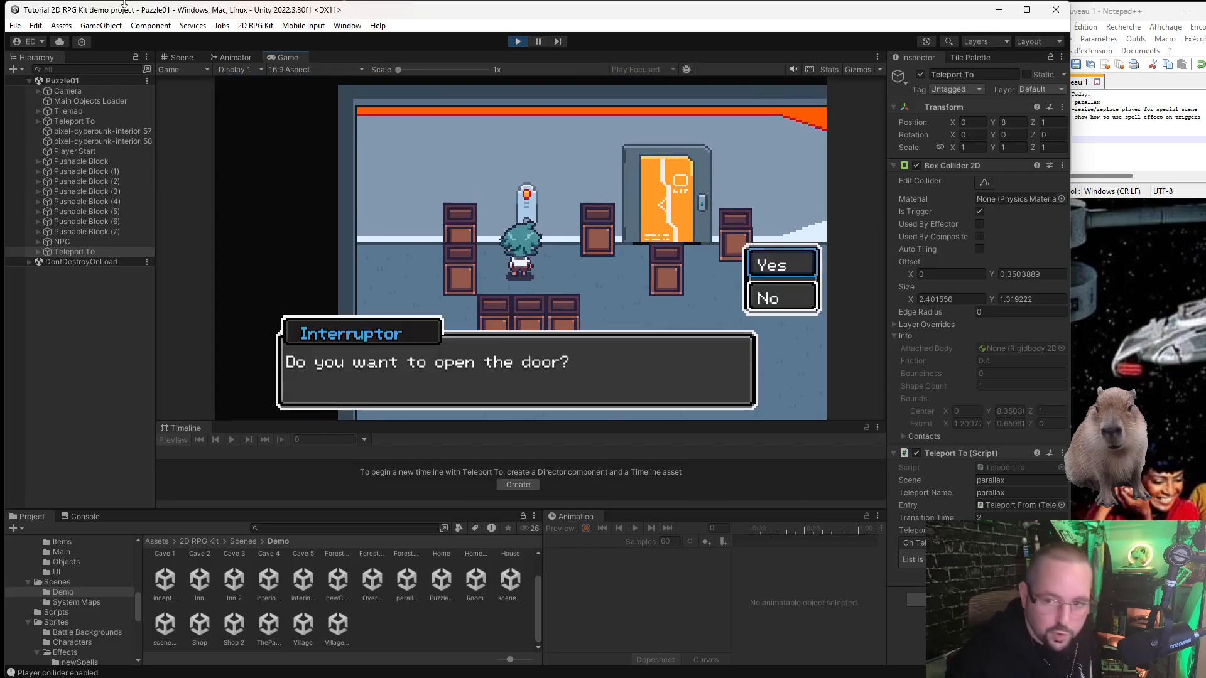
{"action": "key", "text": "space"}
{"action": "key", "text": "Right"}
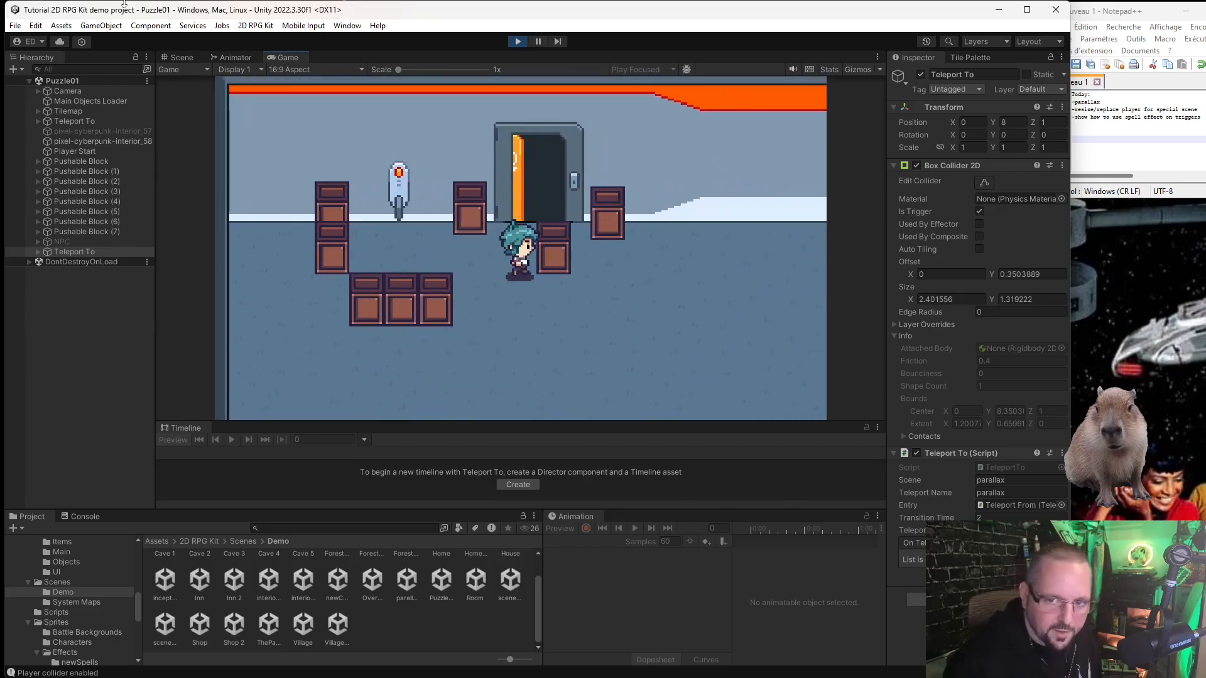
{"action": "key", "text": "Up"}
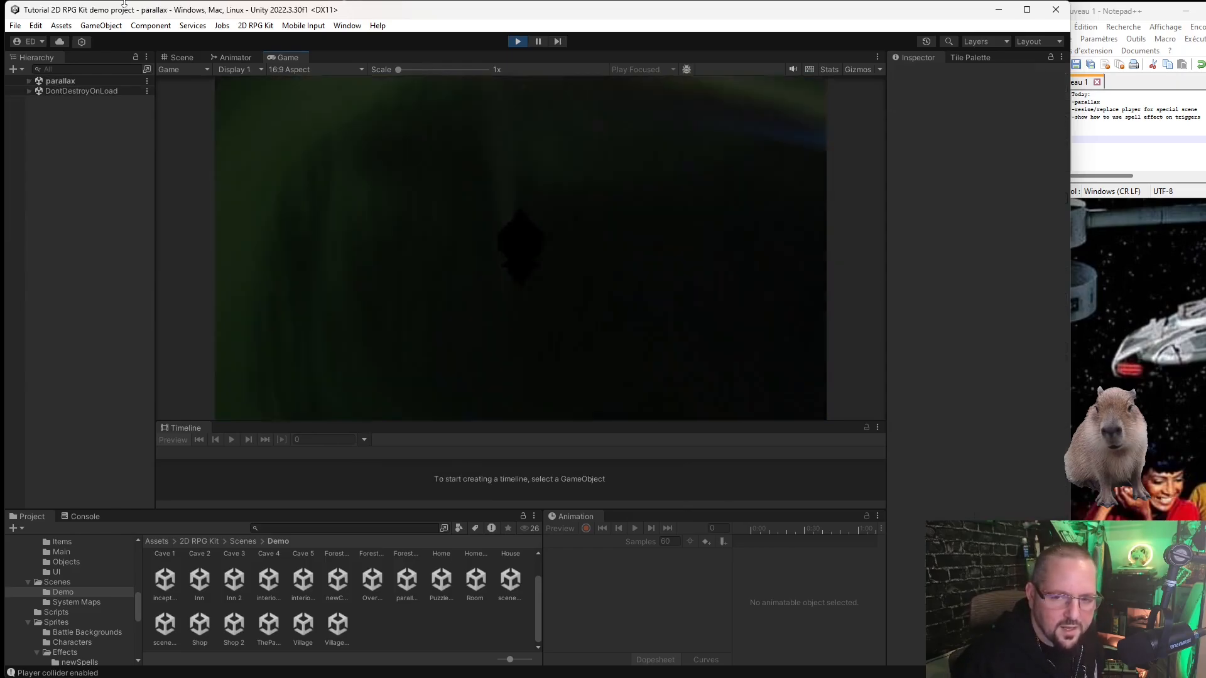
Fly the replaced player around the parallax scene in several directions to check its appearance and the scrolling background.
{"action": "key", "text": "Up"}
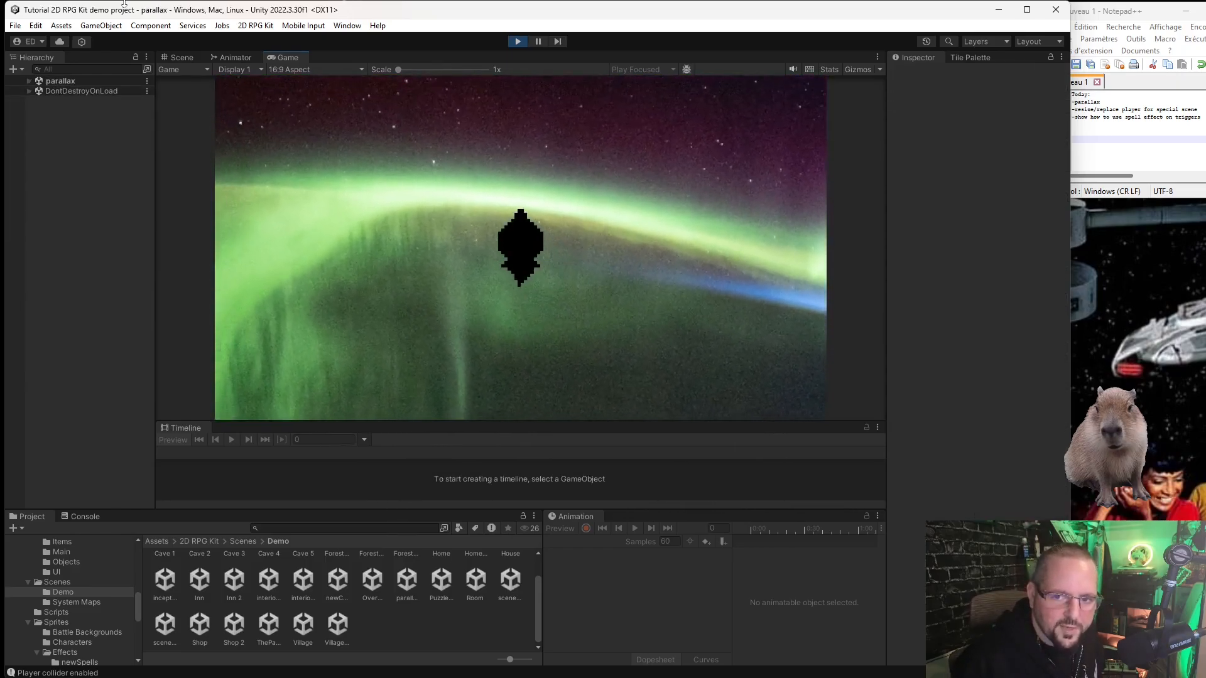
{"action": "key", "text": "Up"}
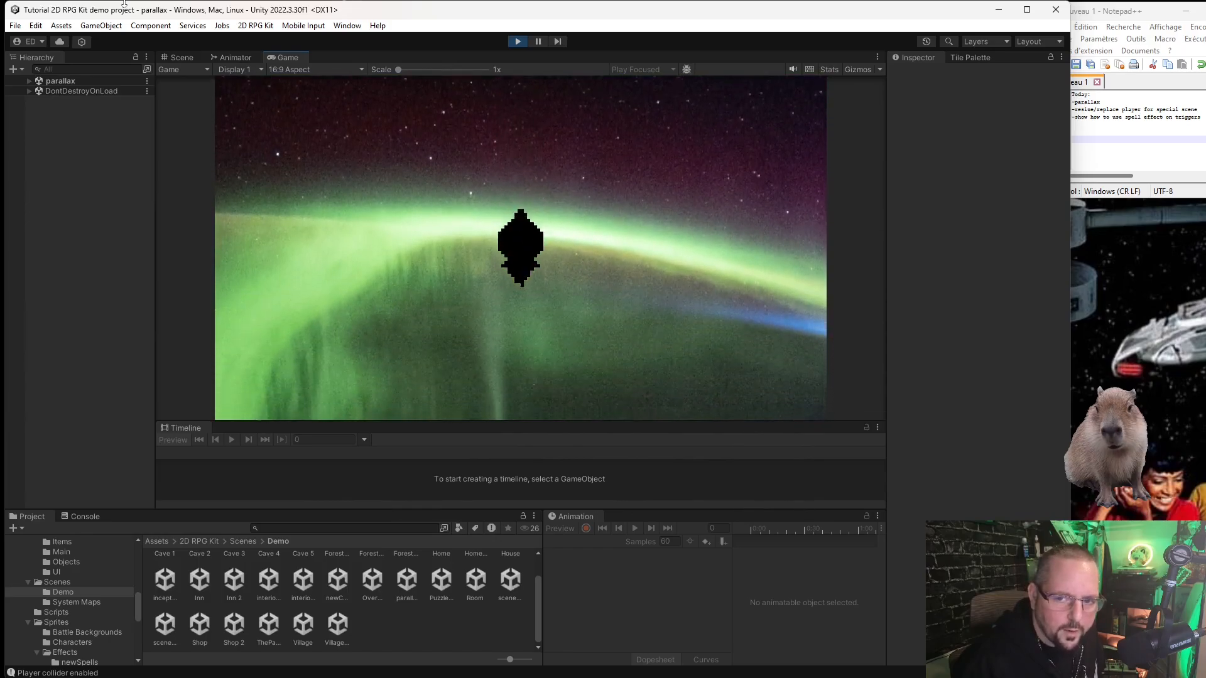
{"action": "key", "text": "Up"}
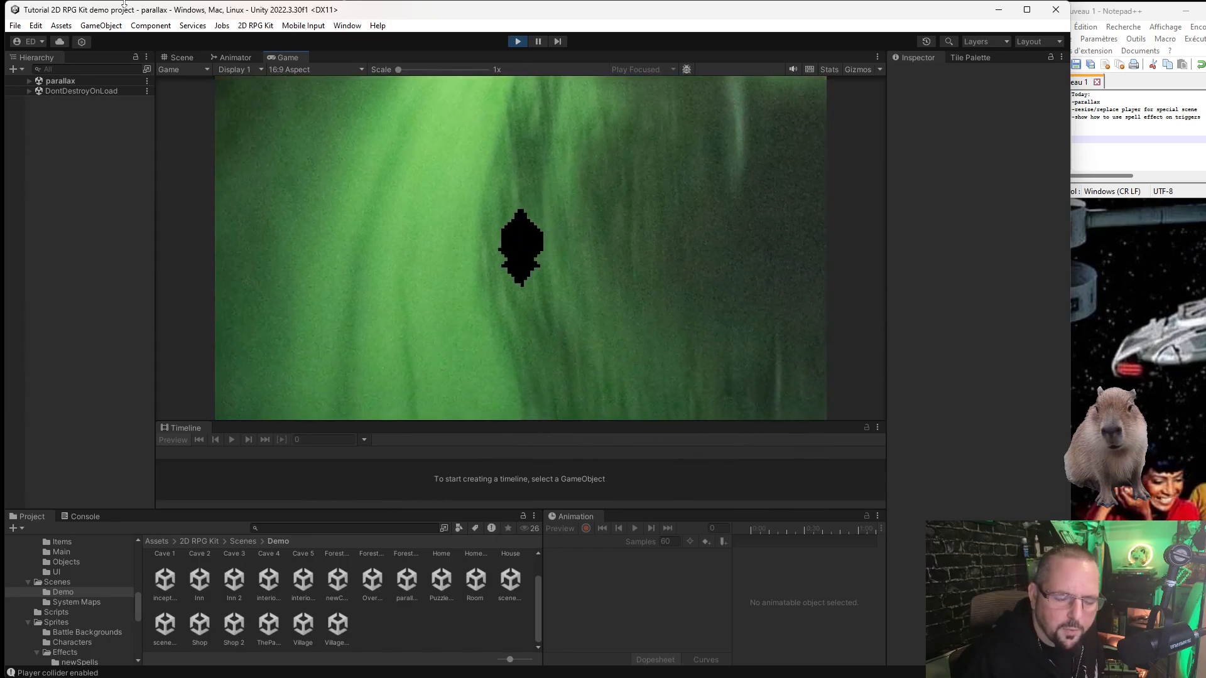
{"action": "key", "text": "Down"}
{"action": "key", "text": "Right"}
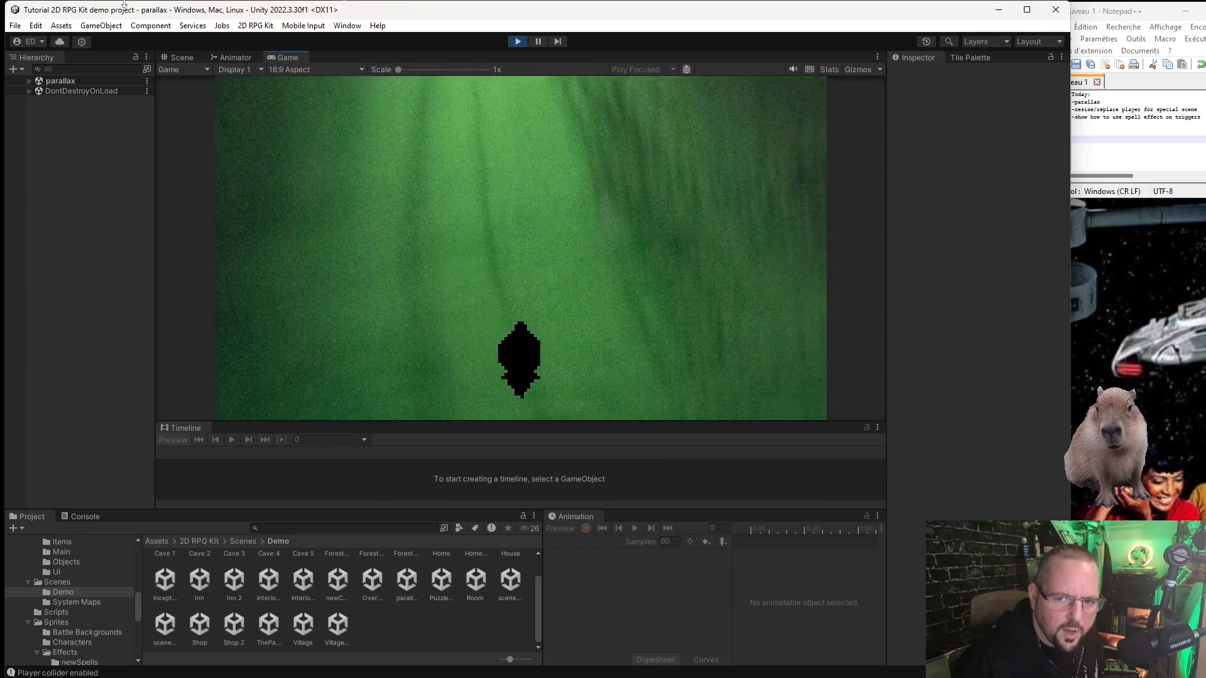
{"action": "key", "text": "Up"}
{"action": "key", "text": "Up"}
{"action": "key", "text": "Right"}
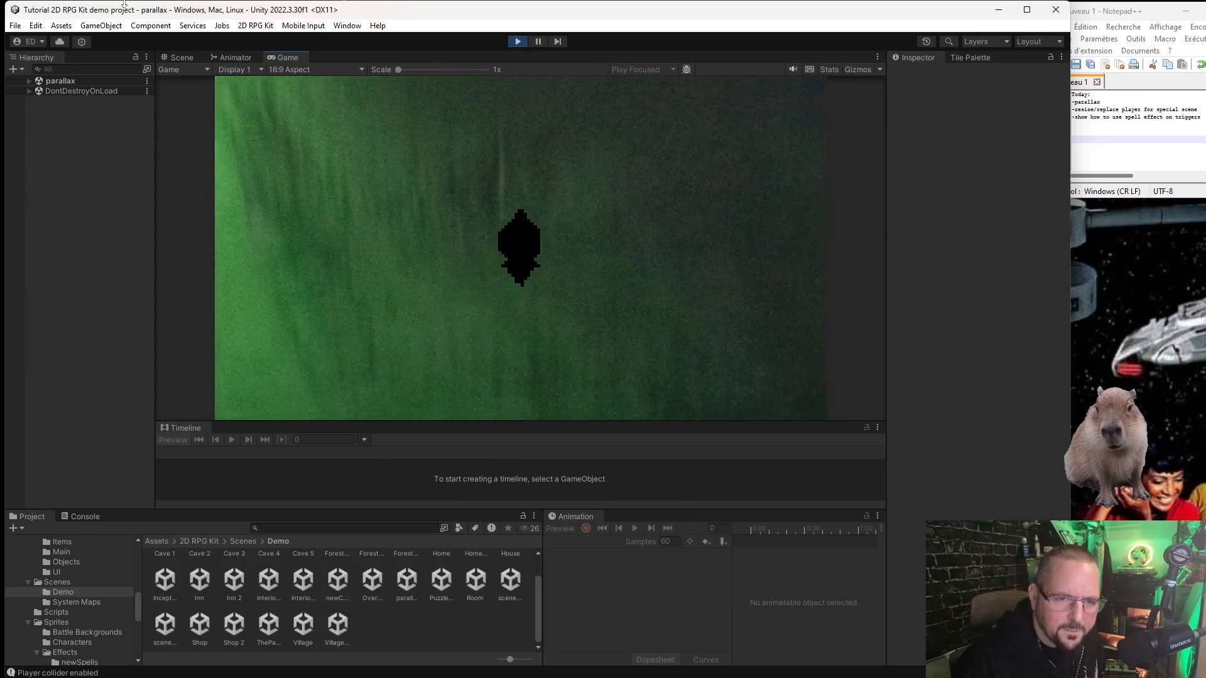
{"action": "key", "text": "Up"}
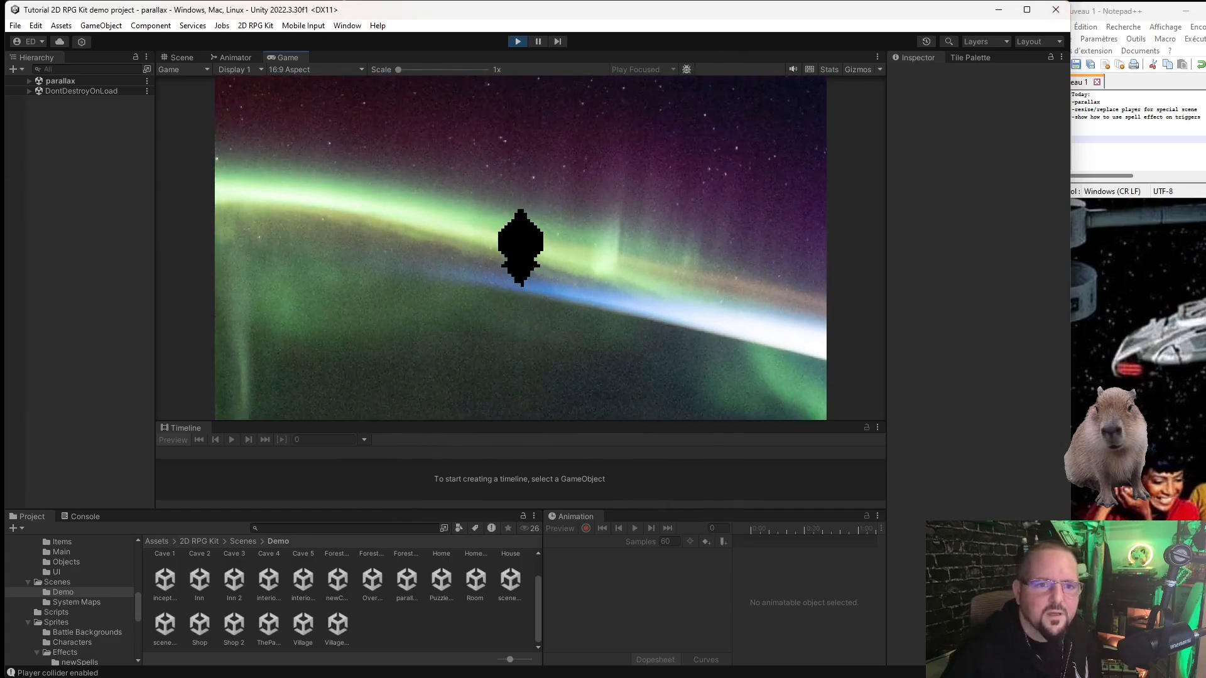
Select the running player in the scene view and inspect its sprite, material, collider and rigidbody settings.
{"action": "left_click", "coordinate": [30, 81]}
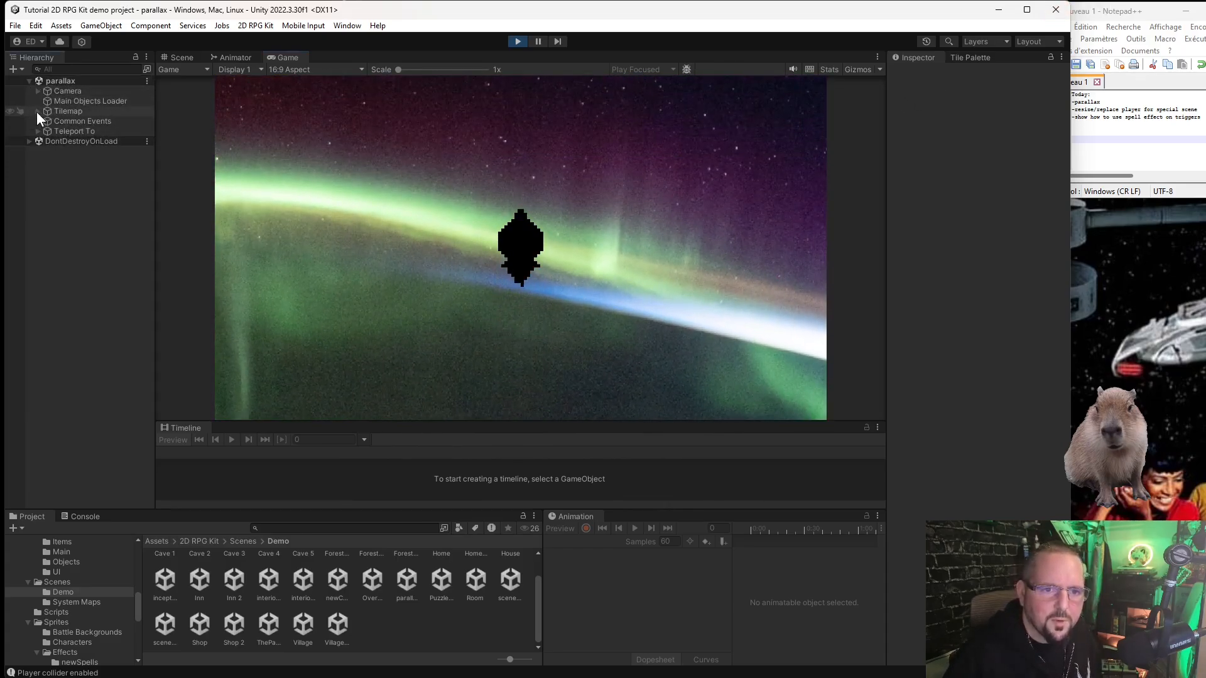
{"action": "left_click", "coordinate": [37, 111]}
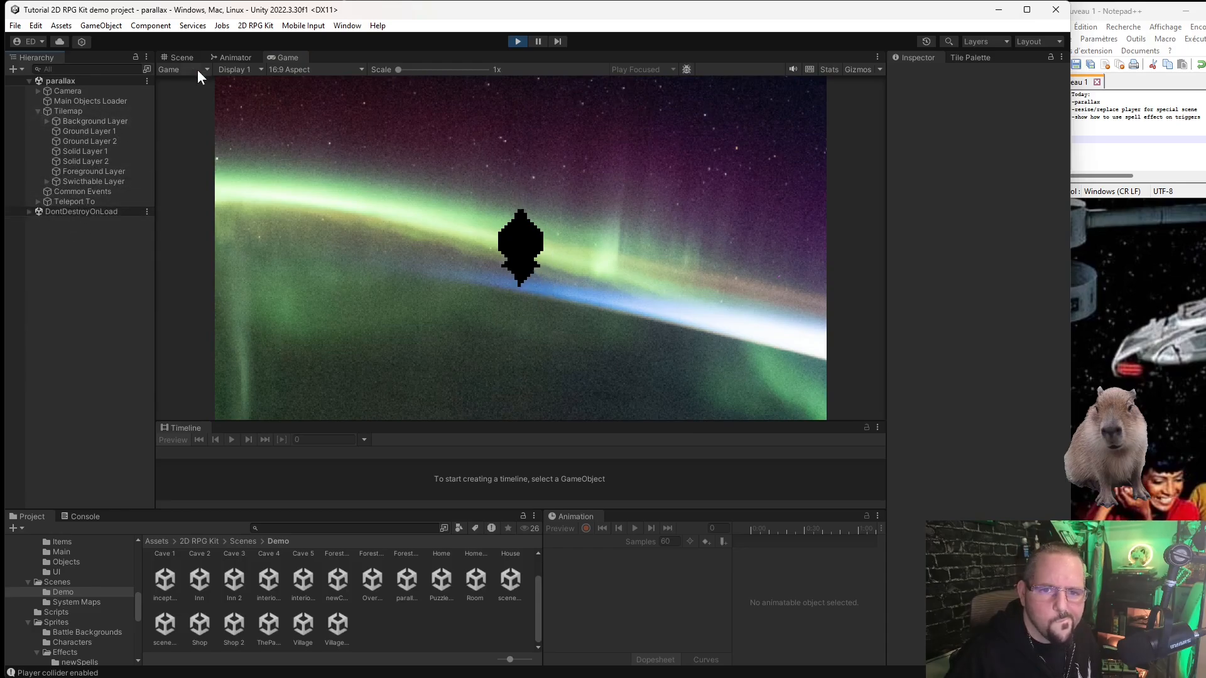
{"action": "left_click", "coordinate": [180, 57]}
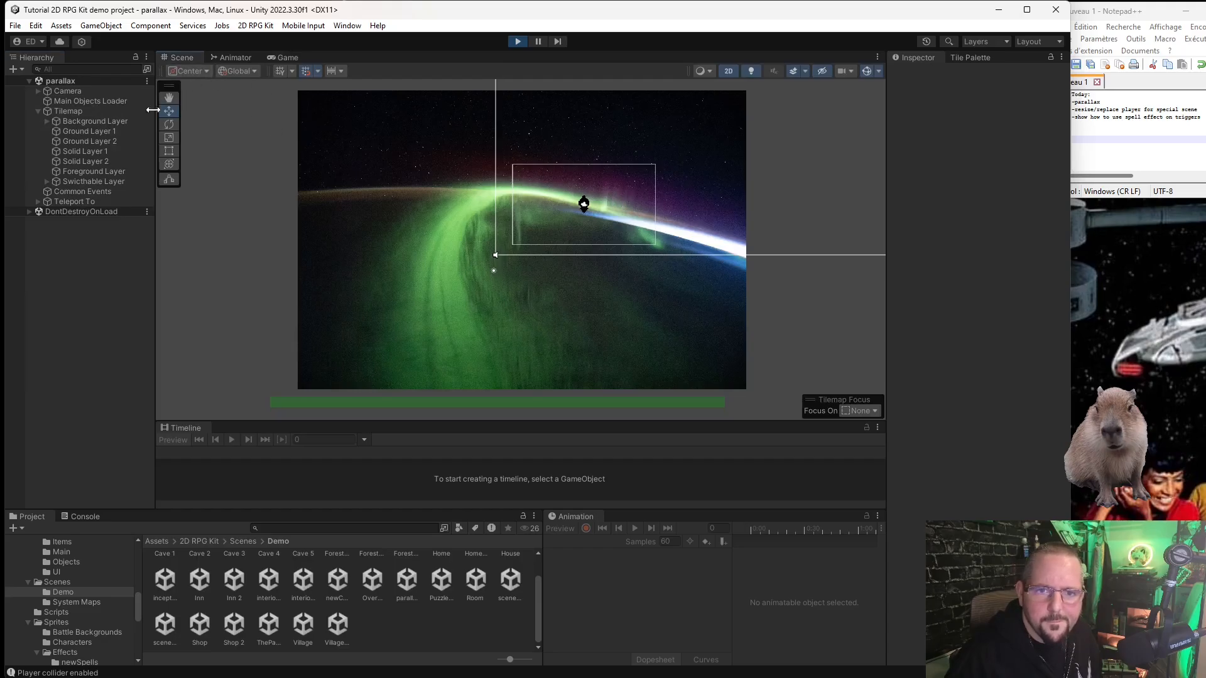
{"action": "left_click", "coordinate": [583, 209]}
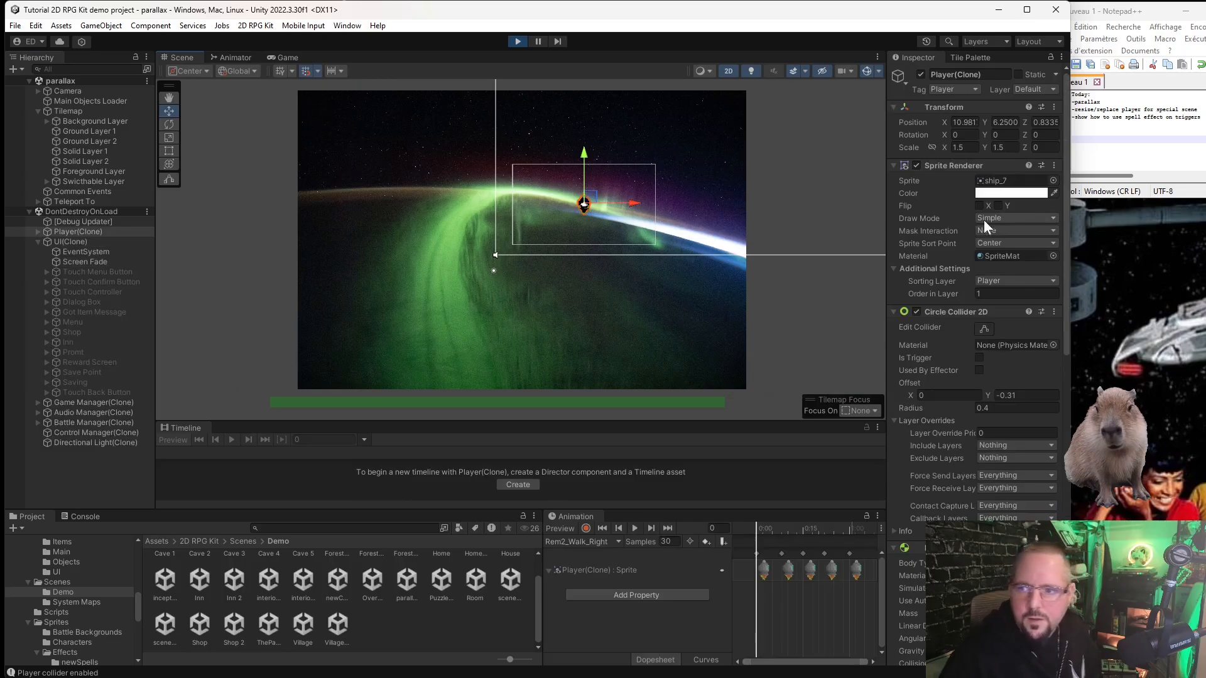
{"action": "left_click", "coordinate": [1009, 181]}
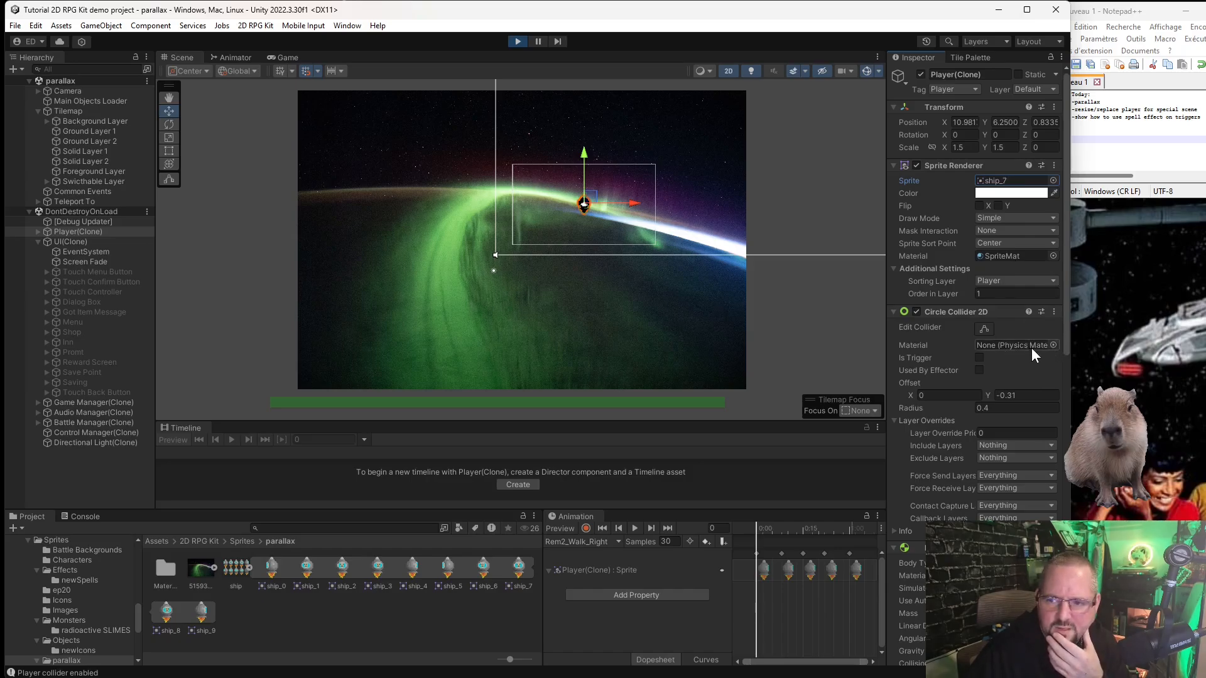
{"action": "left_click", "coordinate": [1054, 346]}
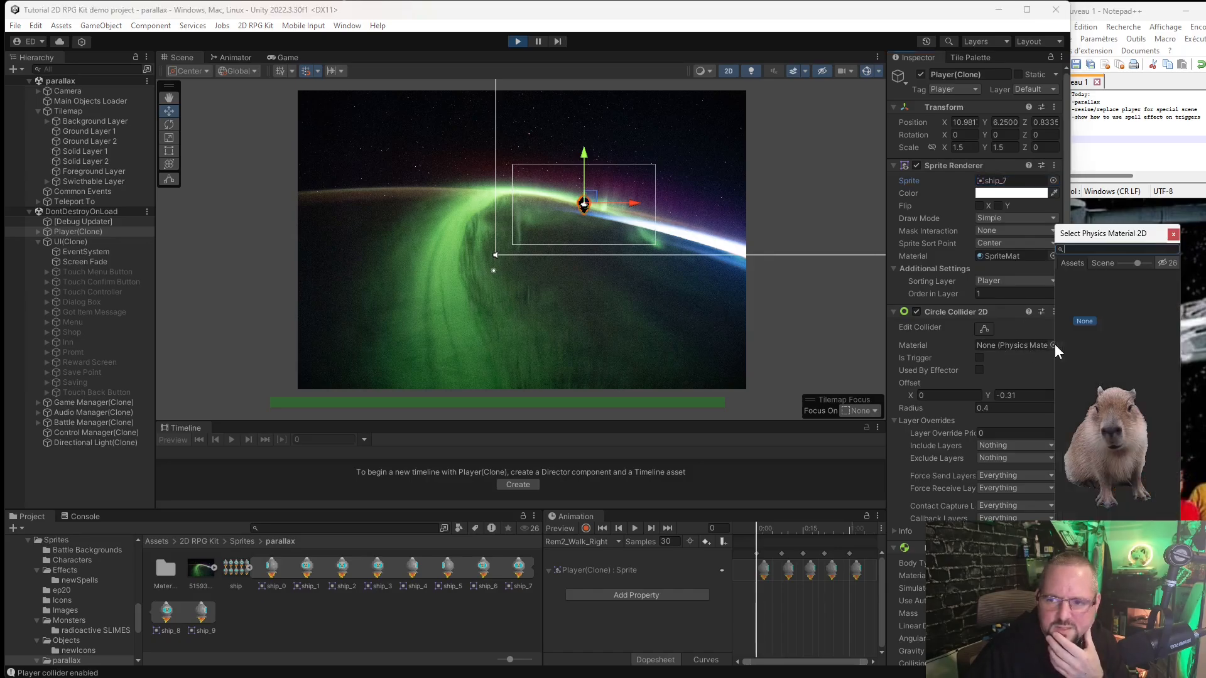
{"action": "left_click", "coordinate": [1173, 234]}
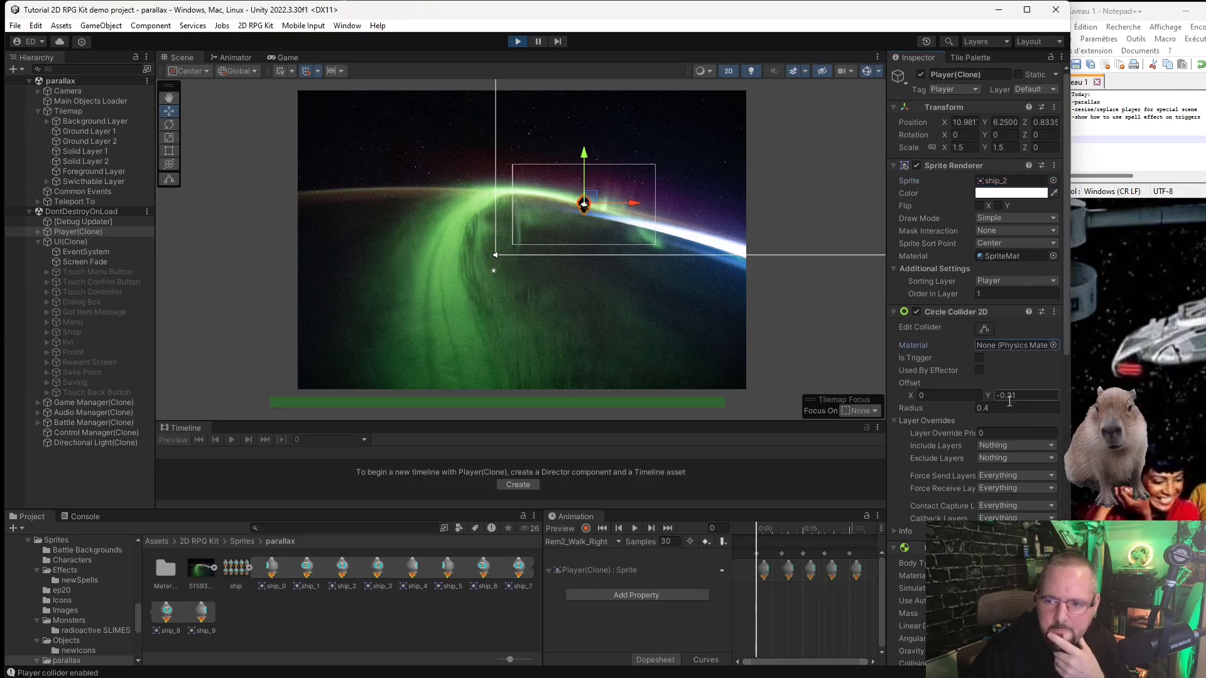
{"action": "scroll", "coordinate": [965, 446], "scroll_direction": "down", "scroll_amount": 12}
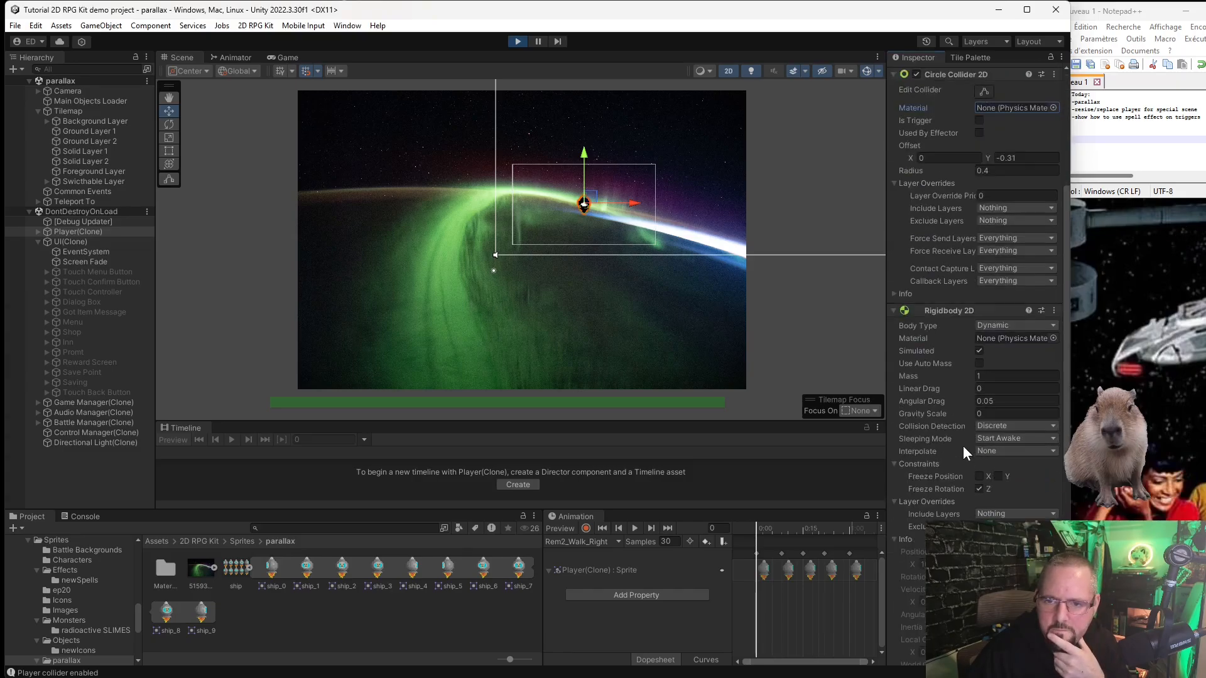
{"action": "scroll", "coordinate": [958, 458], "scroll_direction": "up", "scroll_amount": 12}
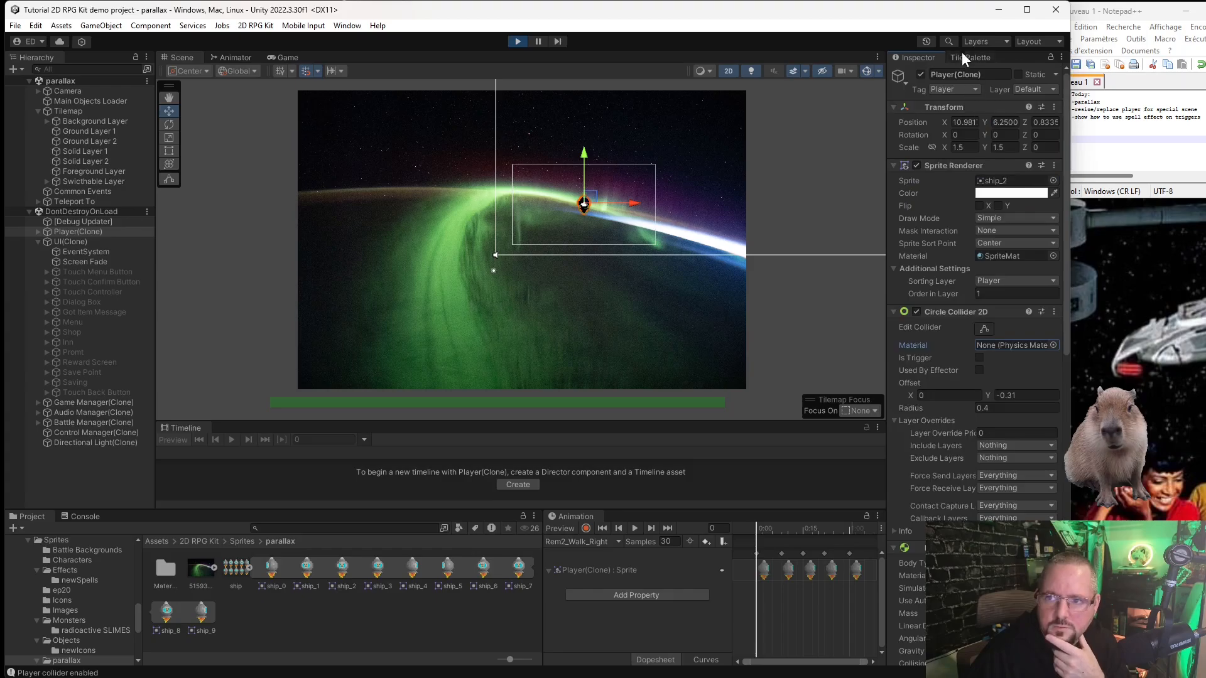
Turn off Change Player Size on Common Events and deactivate the object in the running parallax scene.
{"action": "left_click", "coordinate": [87, 183]}
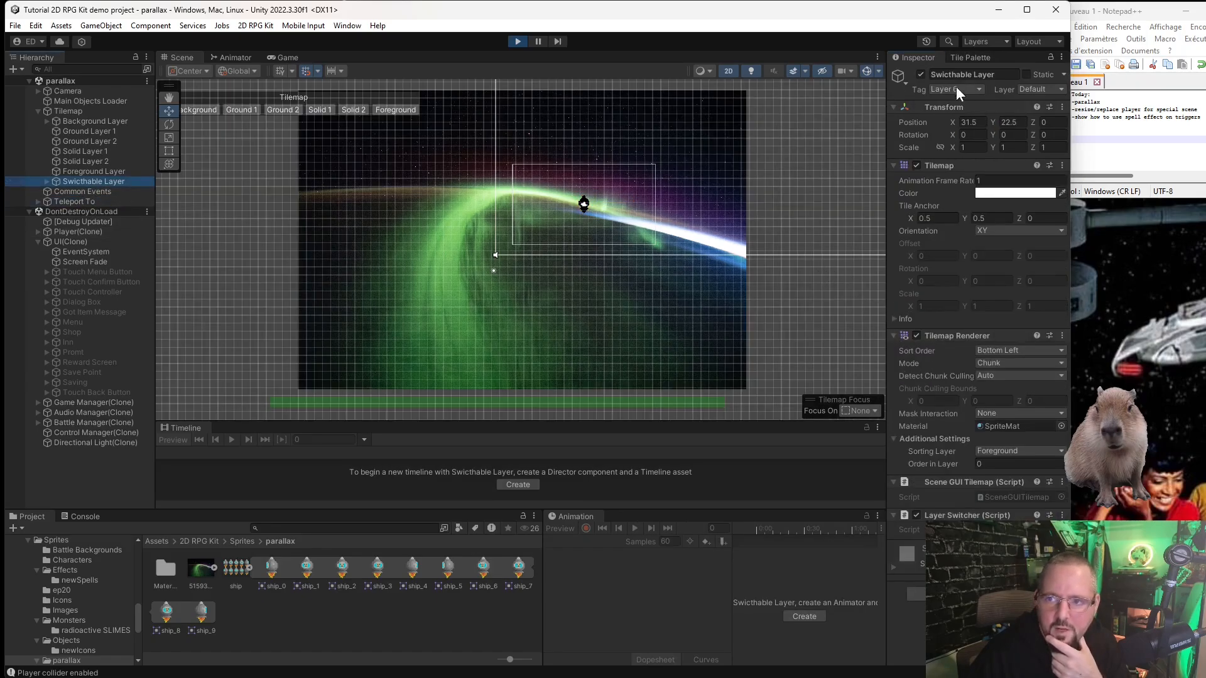
{"action": "left_click", "coordinate": [95, 190]}
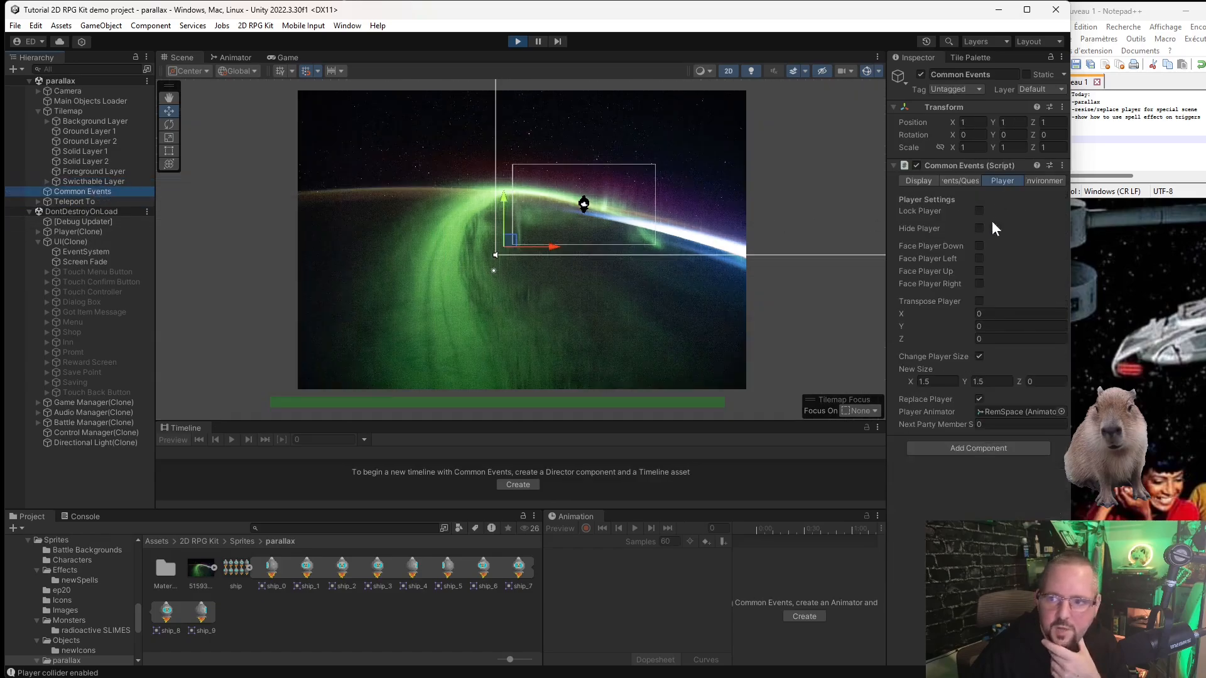
{"action": "left_click", "coordinate": [980, 357]}
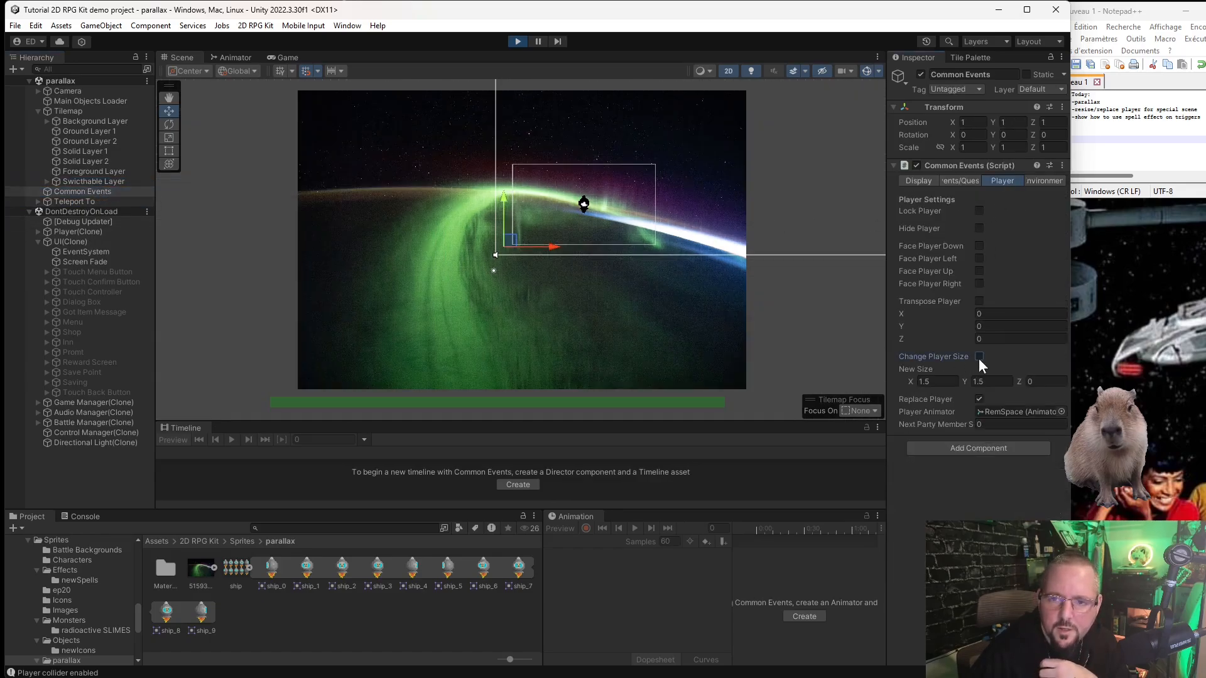
{"action": "left_click", "coordinate": [979, 357]}
{"action": "scroll", "coordinate": [612, 207], "scroll_direction": "up", "scroll_amount": 6}
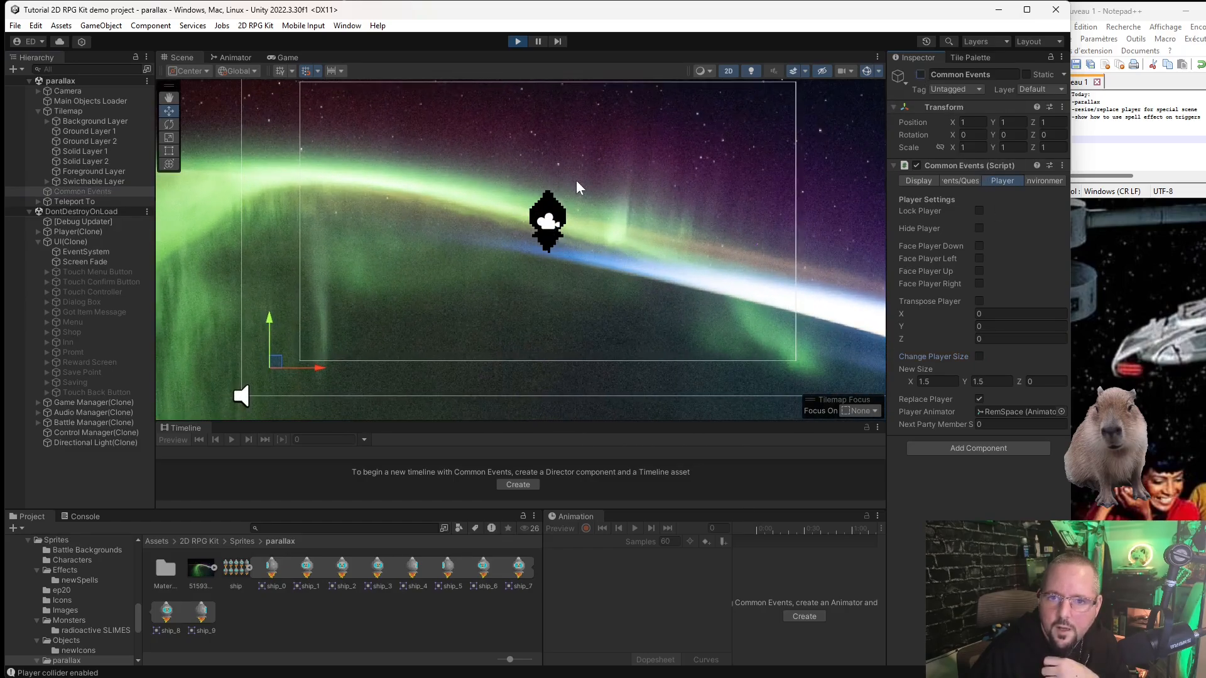
Move the ship down and left in the running game to test it, then return to the scene view.
{"action": "left_click", "coordinate": [287, 58]}
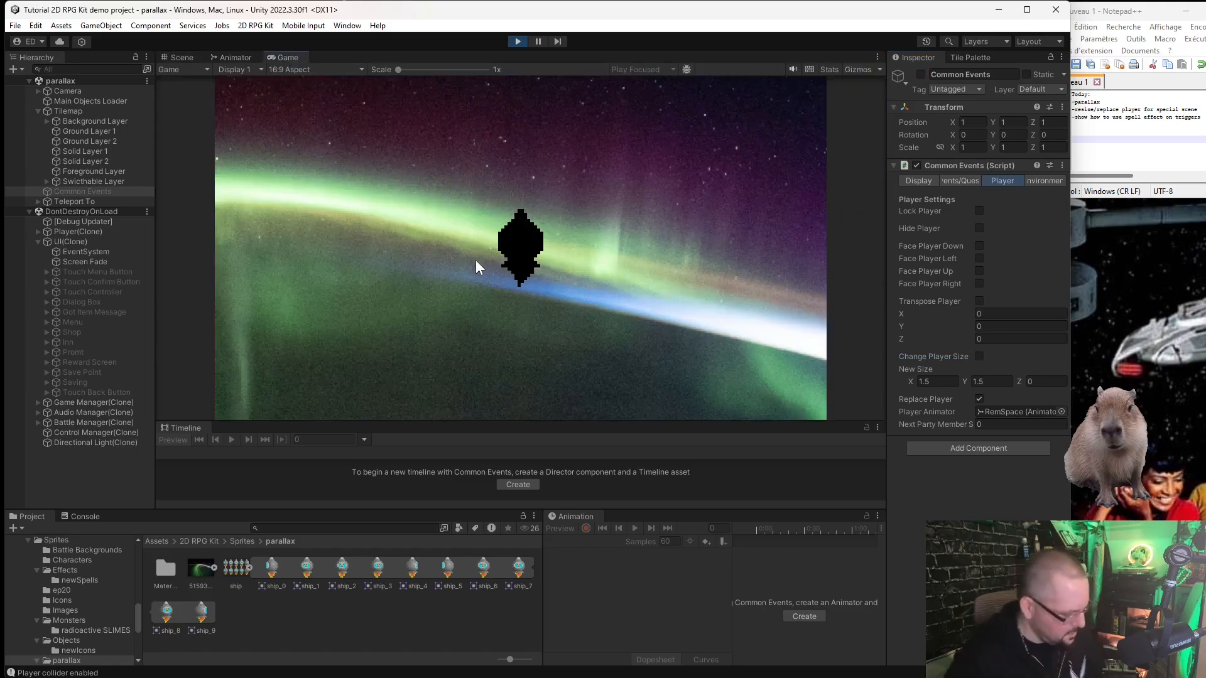
{"action": "key", "text": "Down"}
{"action": "key", "text": "Left"}
{"action": "left_click", "coordinate": [179, 58]}
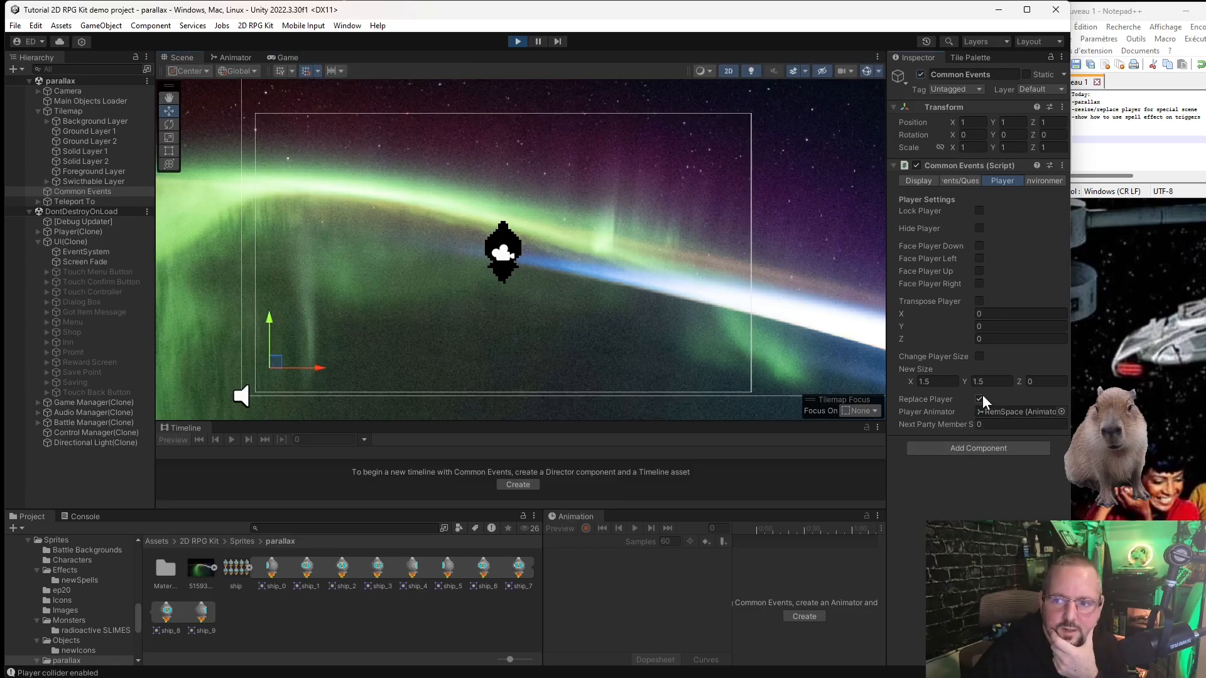
Stop the running game, open the parallax scene from the Demo scenes folder and run it briefly to check the ship.
{"action": "left_click", "coordinate": [517, 41]}
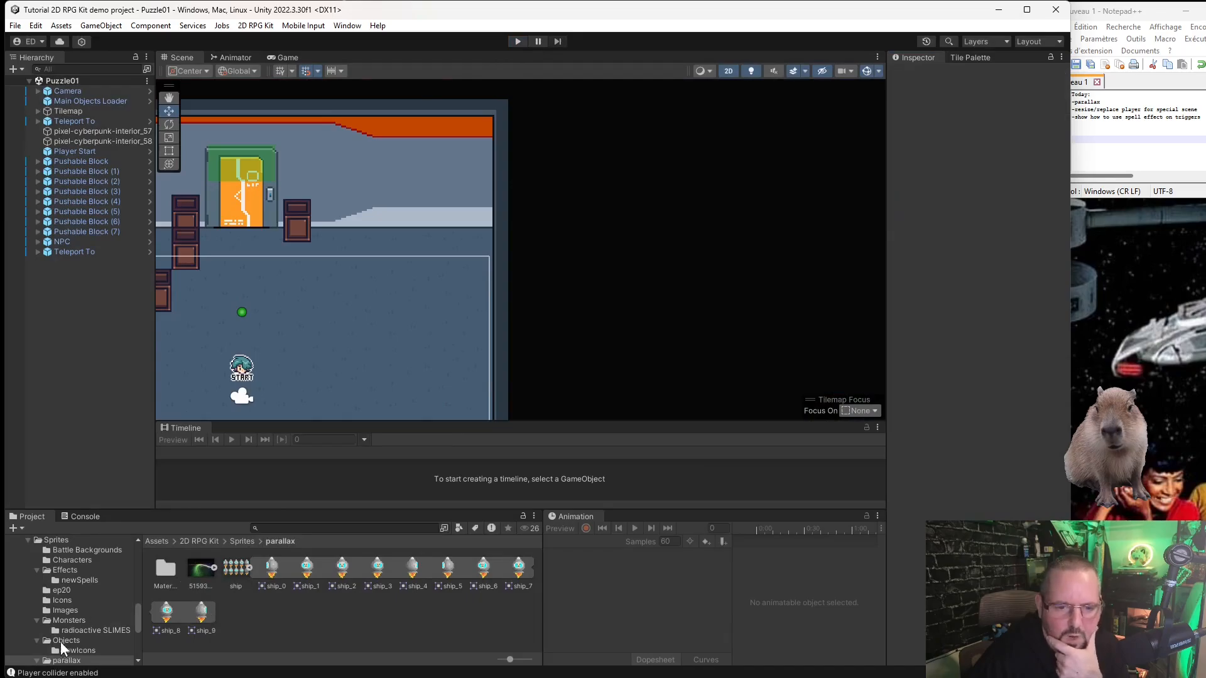
{"action": "scroll", "coordinate": [84, 573], "scroll_direction": "up", "scroll_amount": 3}
{"action": "left_click", "coordinate": [79, 585]}
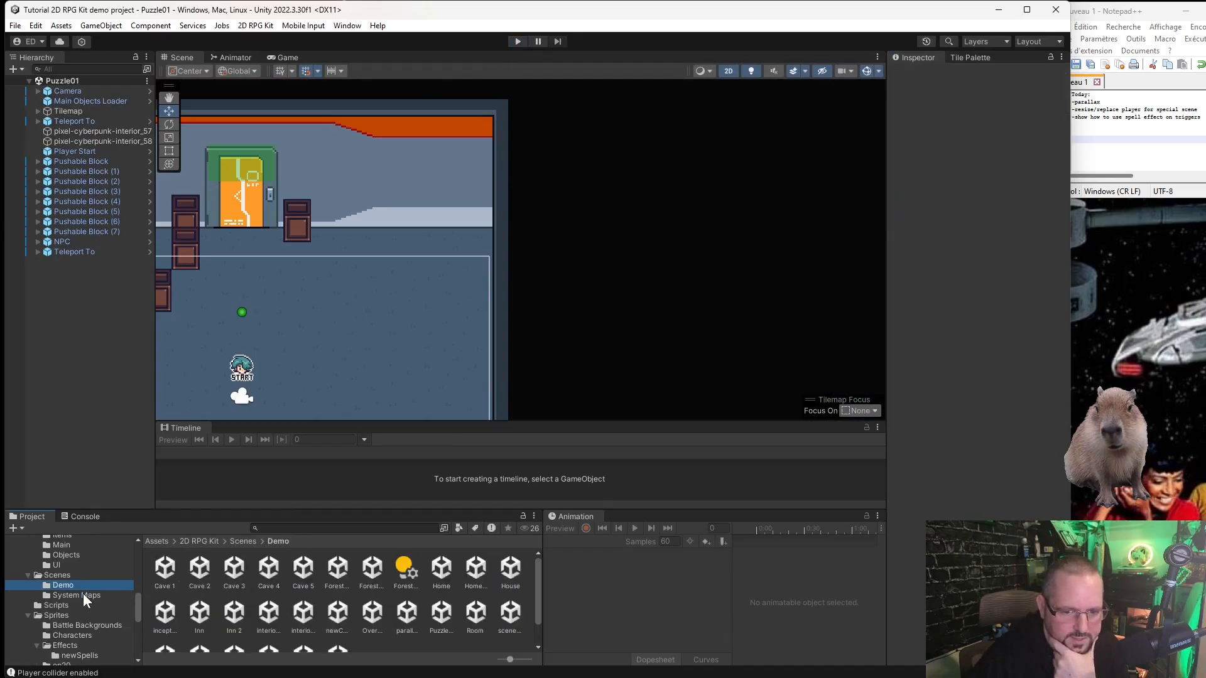
{"action": "scroll", "coordinate": [464, 590], "scroll_direction": "down", "scroll_amount": 2}
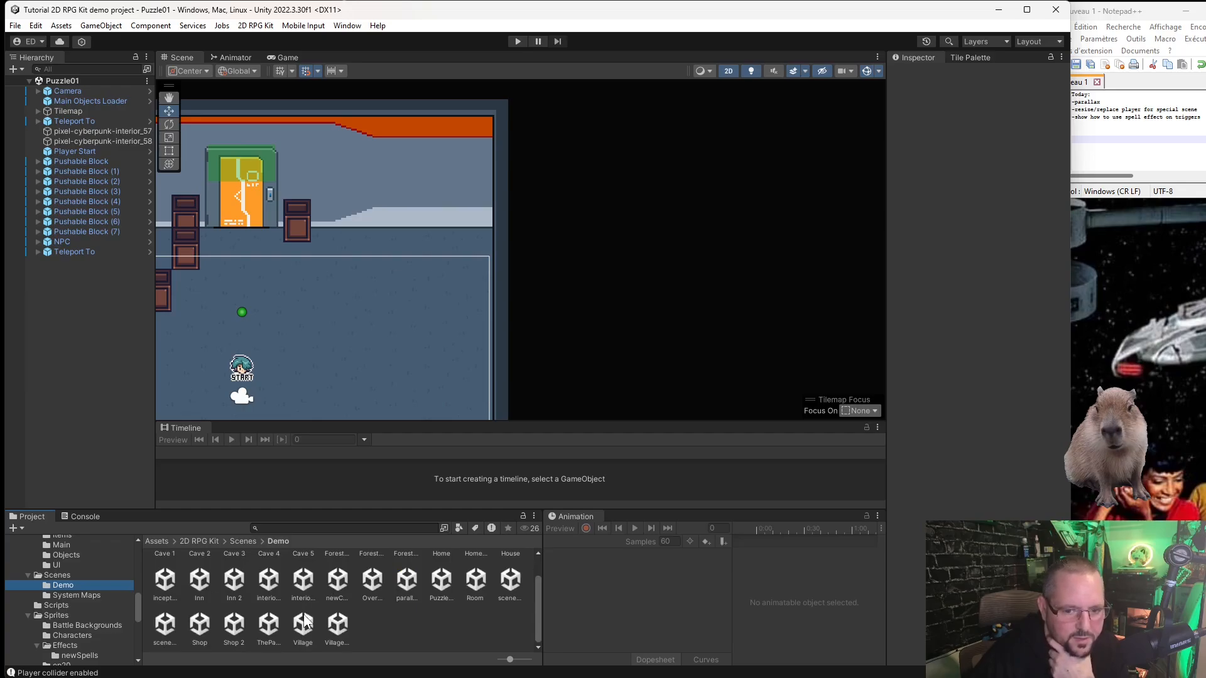
{"action": "double_click", "coordinate": [405, 580]}
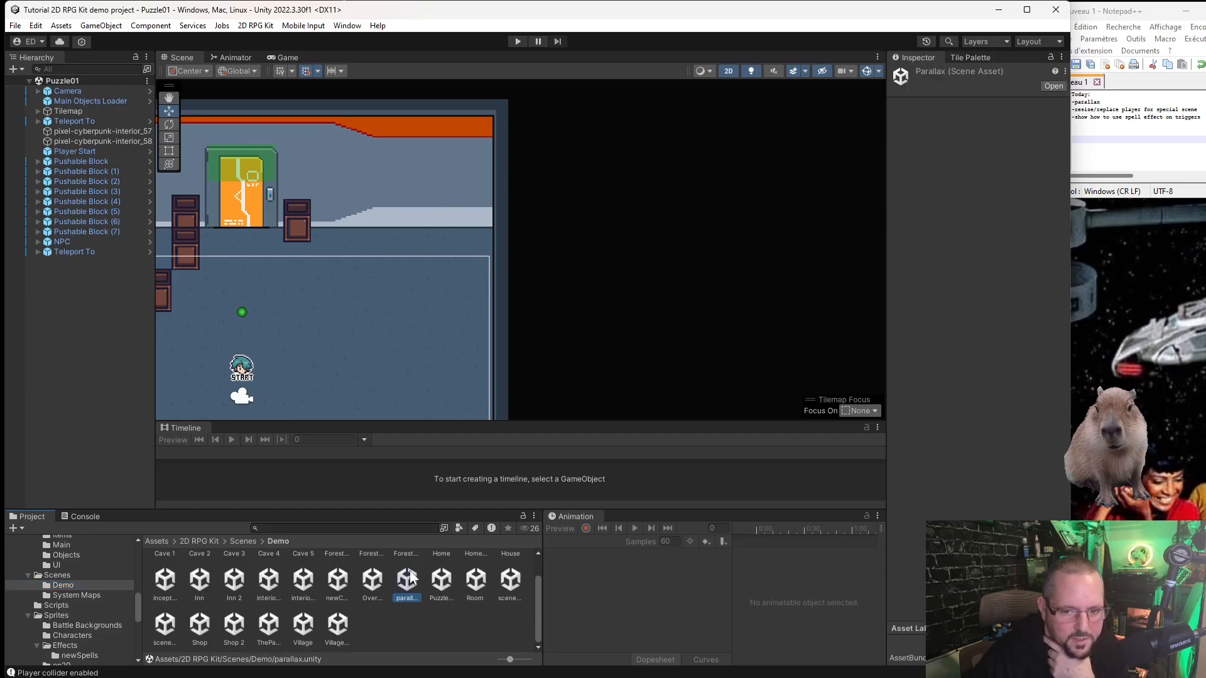
{"action": "left_click", "coordinate": [518, 41]}
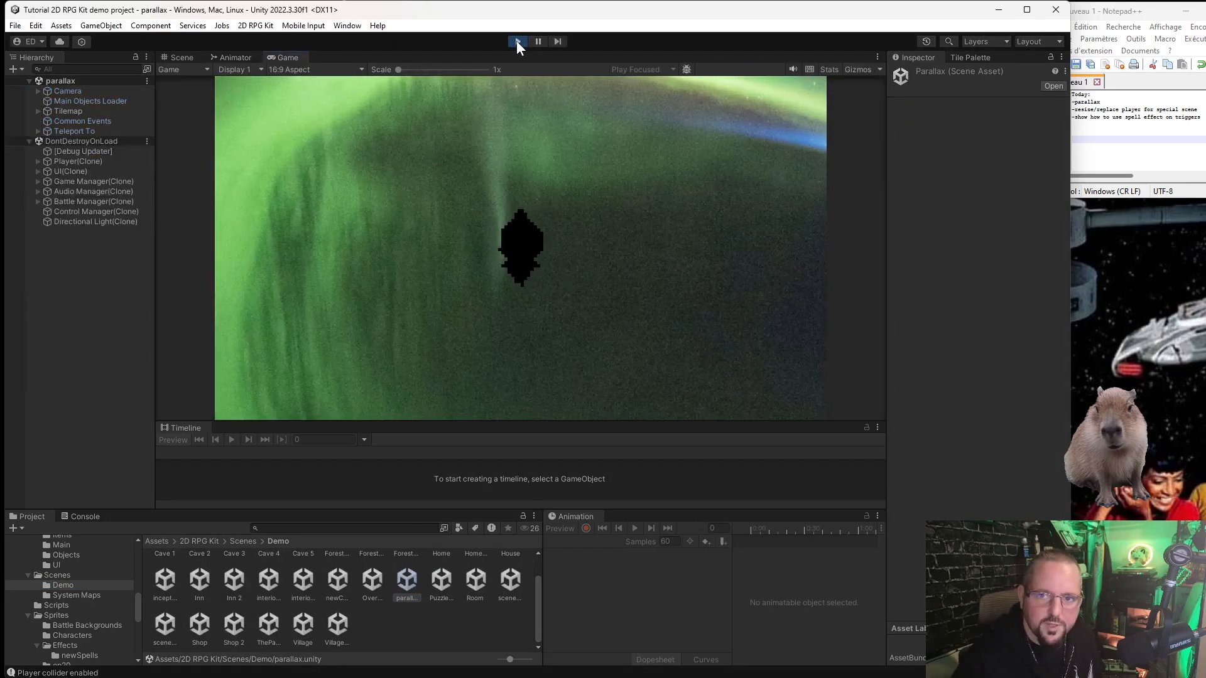
{"action": "left_click", "coordinate": [517, 40]}
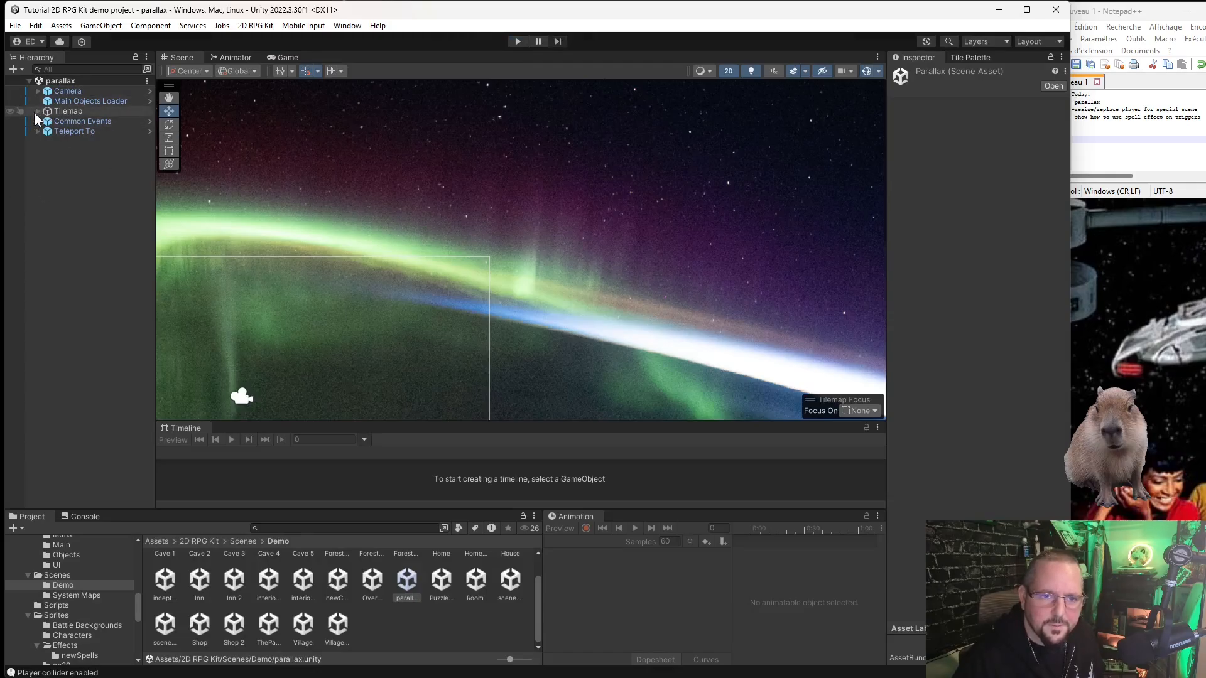
On Common Events, set New Size X and Y to 0, turn off Change Player Size and save the parallax scene.
{"action": "left_click", "coordinate": [37, 111]}
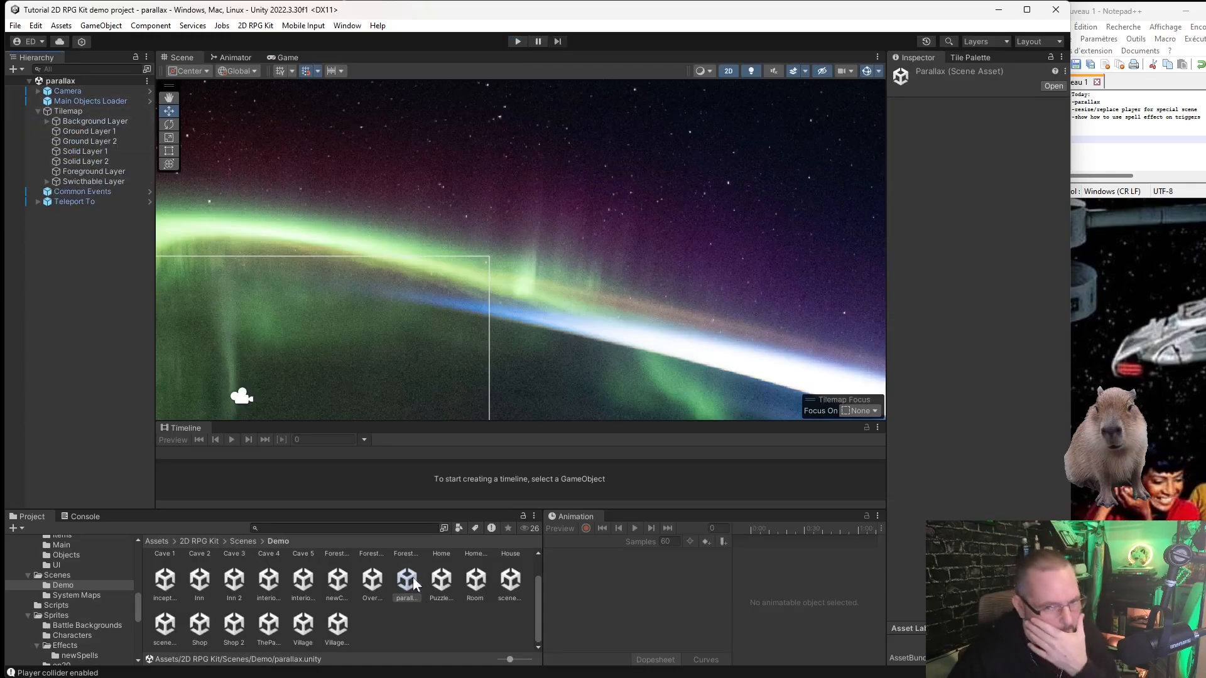
{"action": "left_click", "coordinate": [80, 195]}
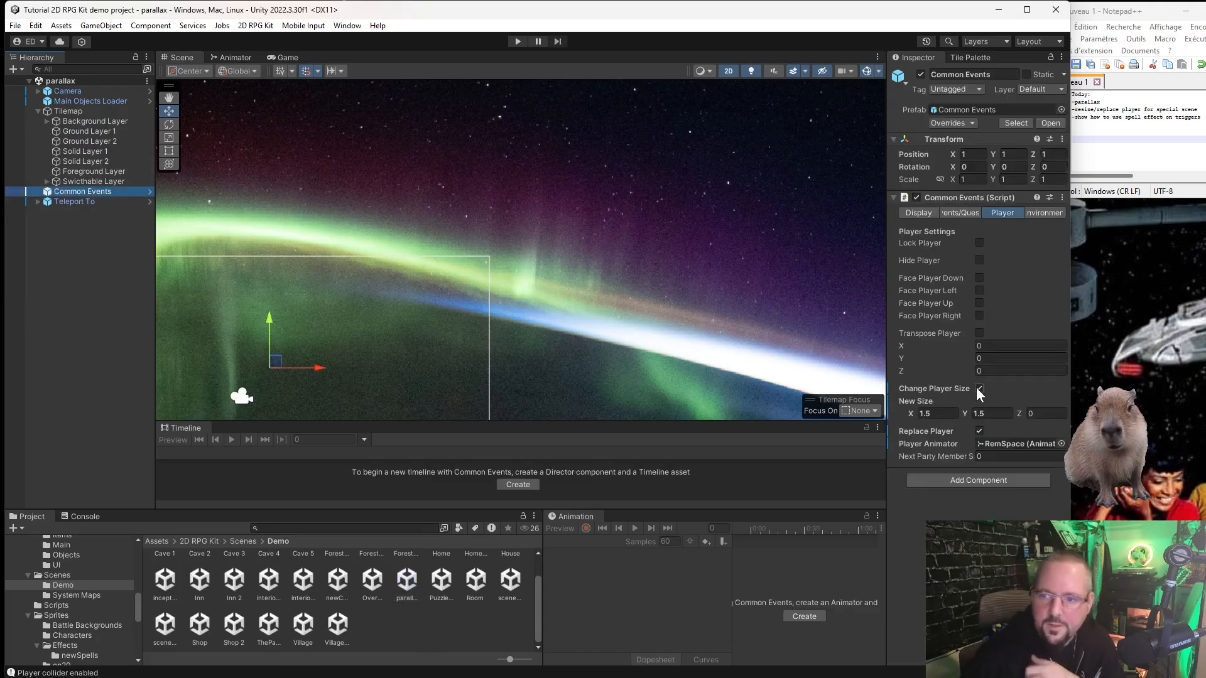
{"action": "left_click", "coordinate": [928, 415]}
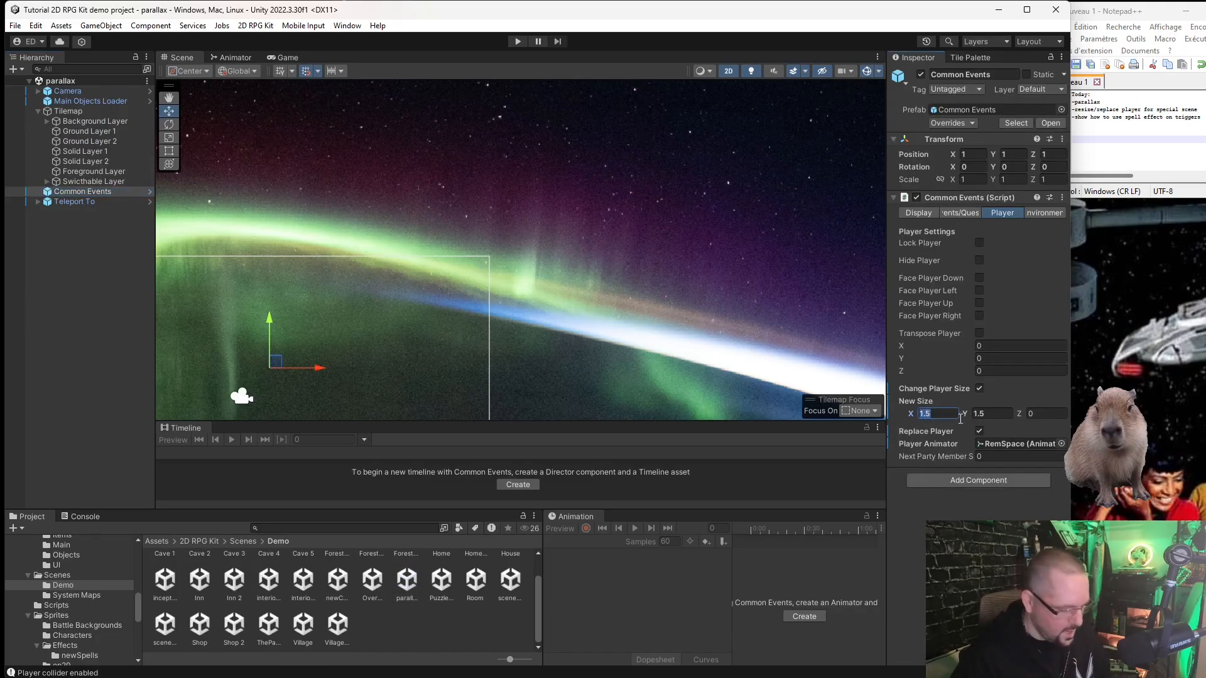
{"action": "type", "text": "0"}
{"action": "key", "text": "Tab"}
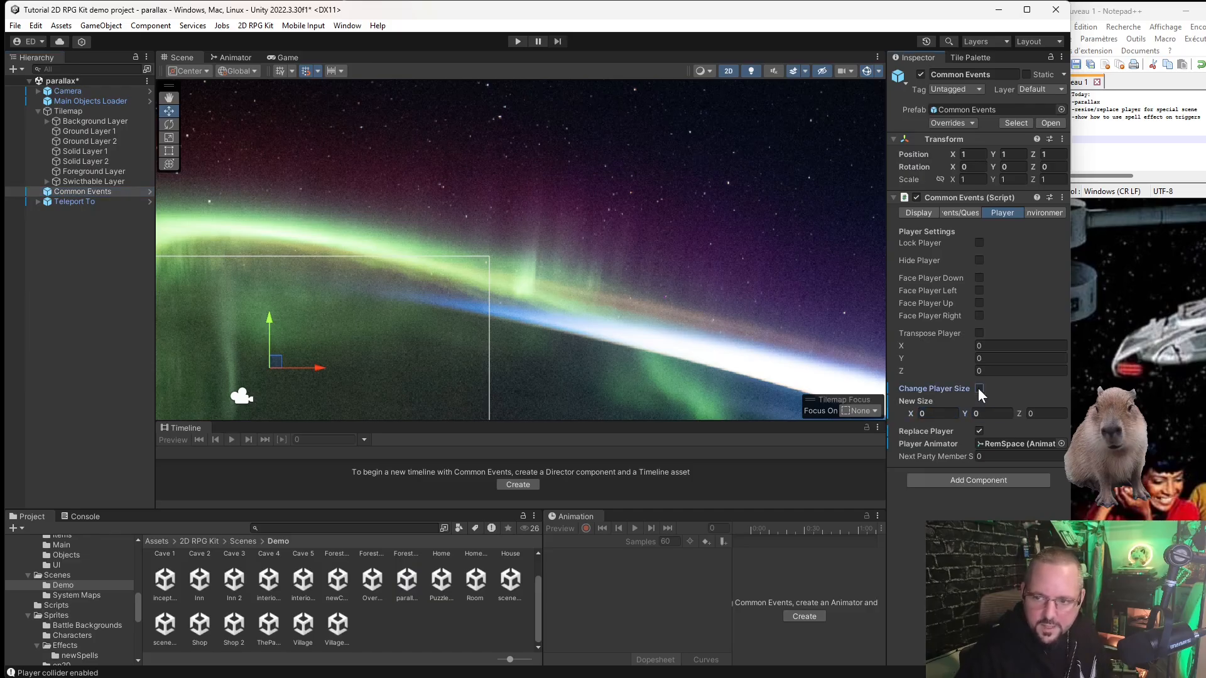
{"action": "left_click", "coordinate": [15, 26]}
{"action": "left_click", "coordinate": [44, 93]}
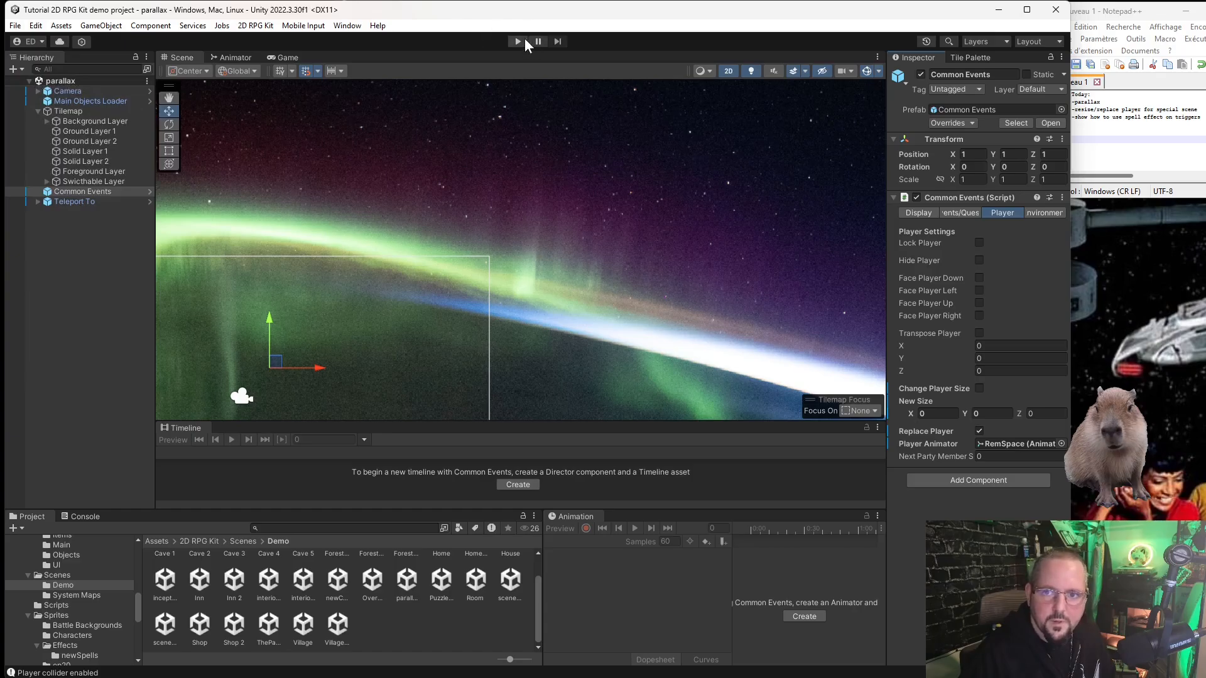
Run the parallax scene and fly the ship in all four directions to check its sprites and animation.
{"action": "left_click", "coordinate": [519, 41]}
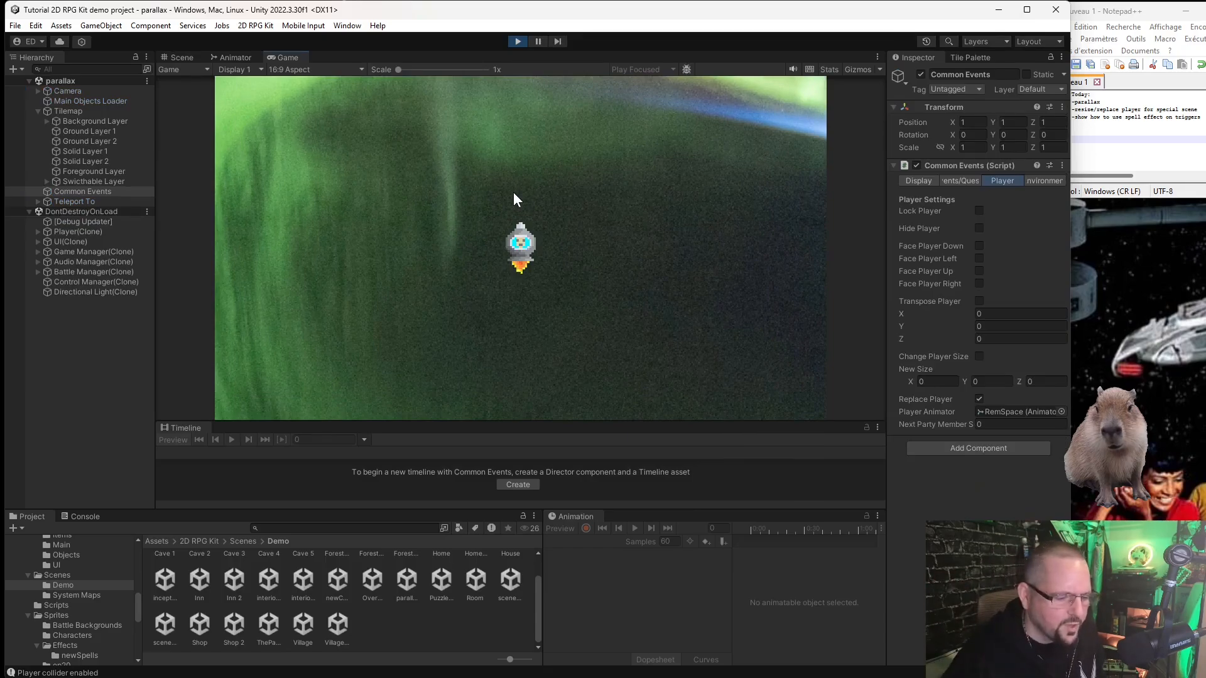
{"action": "key", "text": "Down"}
{"action": "key", "text": "Right"}
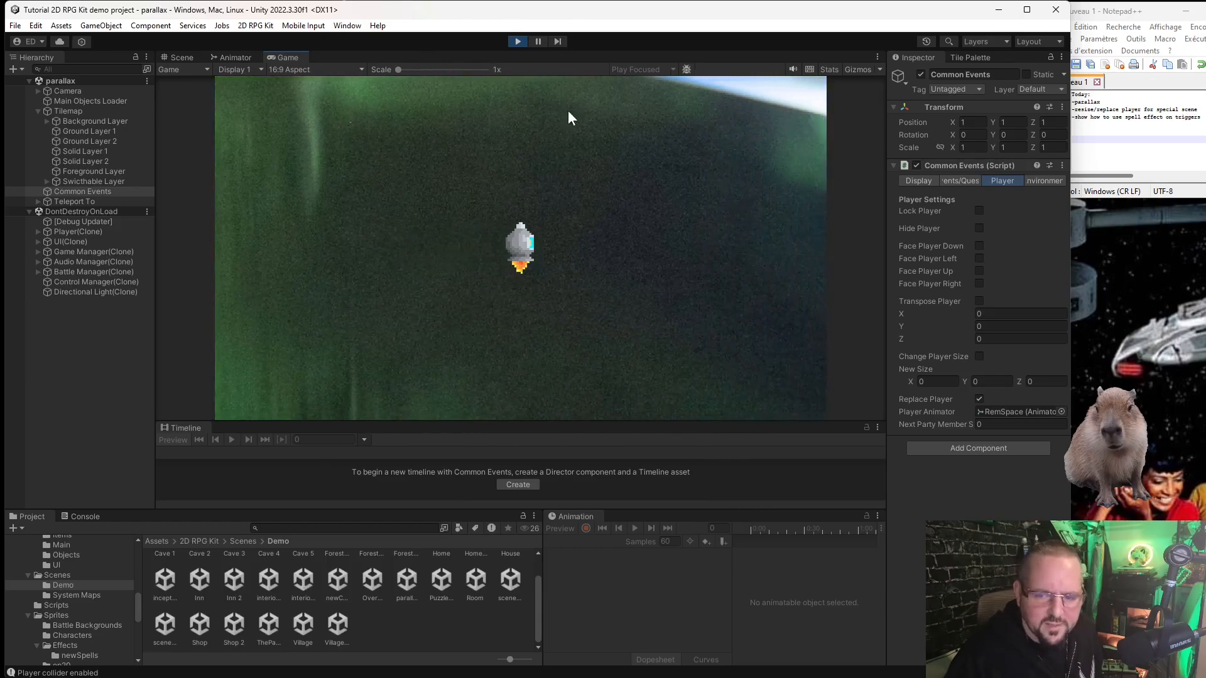
{"action": "key", "text": "Left"}
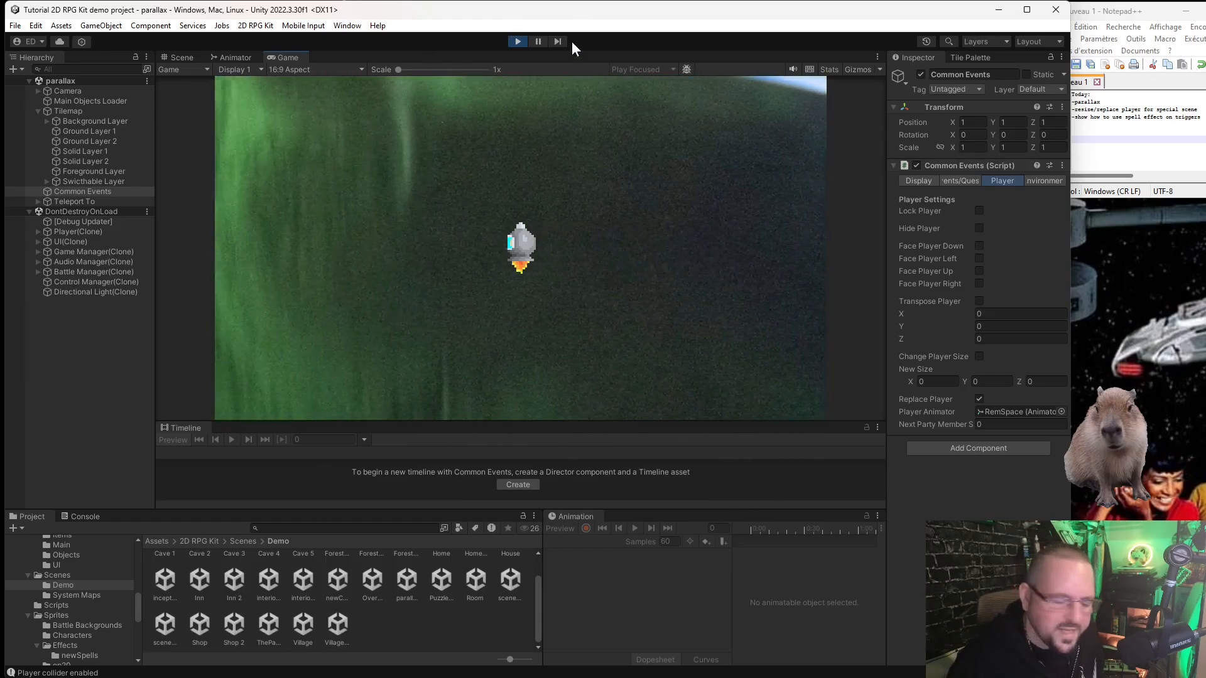
{"action": "key", "text": "Down"}
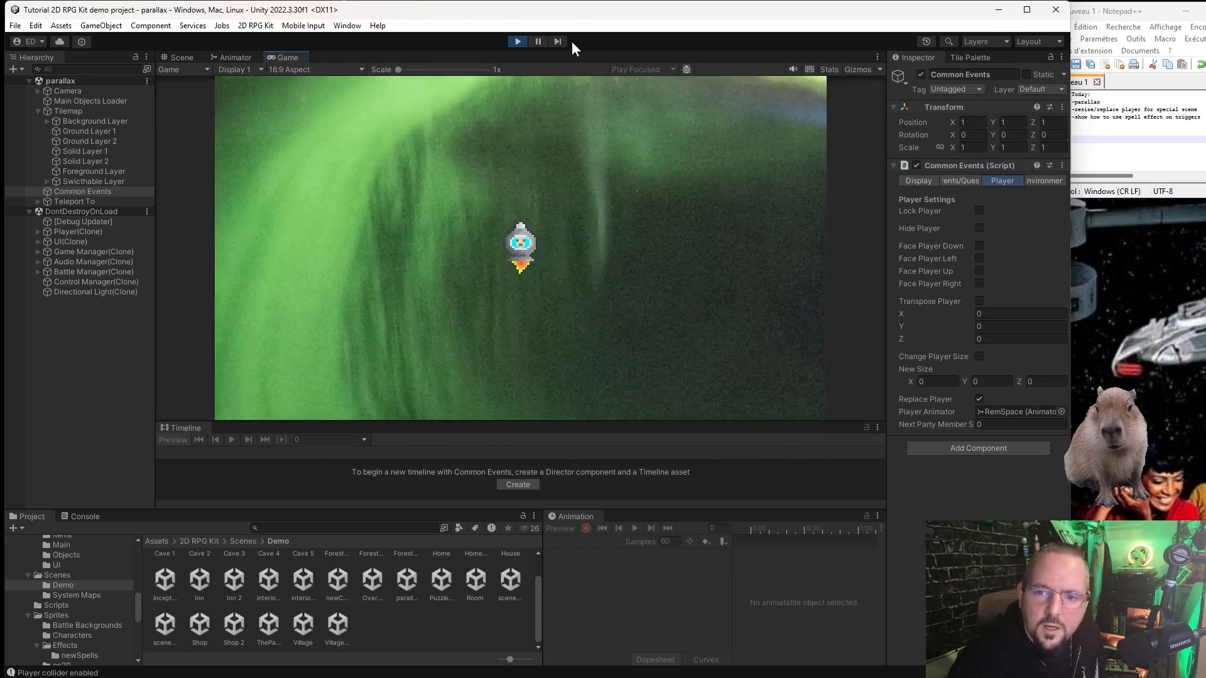
{"action": "key", "text": "Up"}
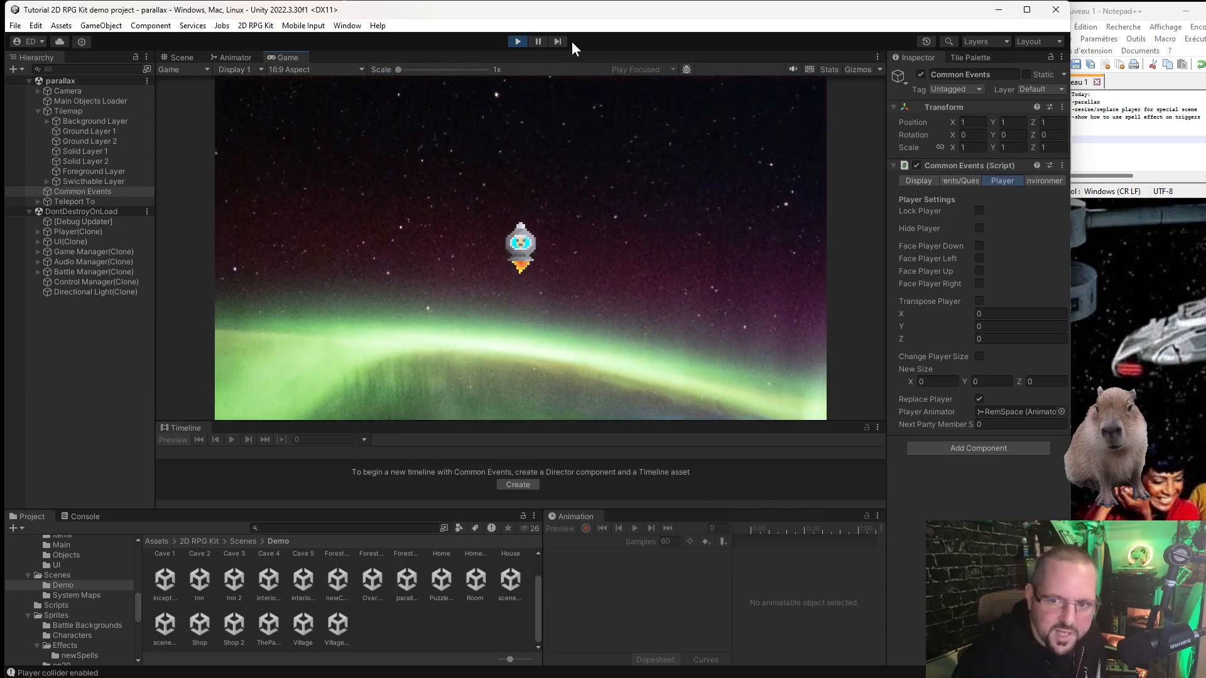
{"action": "key", "text": "Right"}
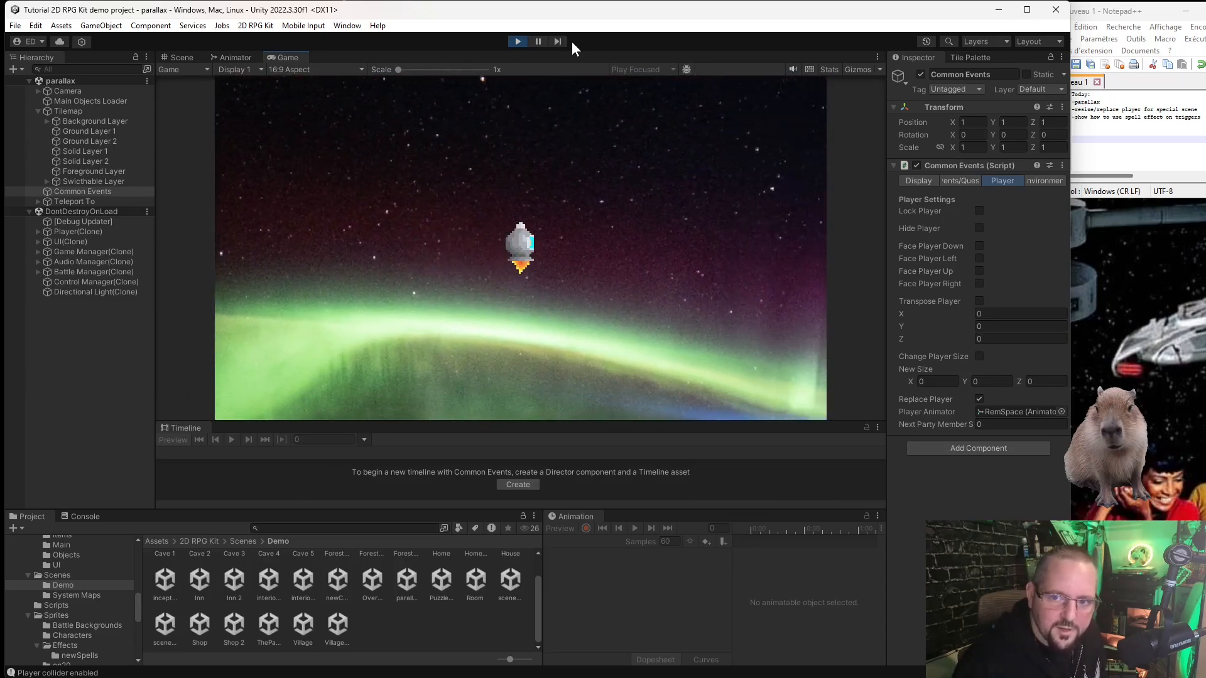
{"action": "key", "text": "Up"}
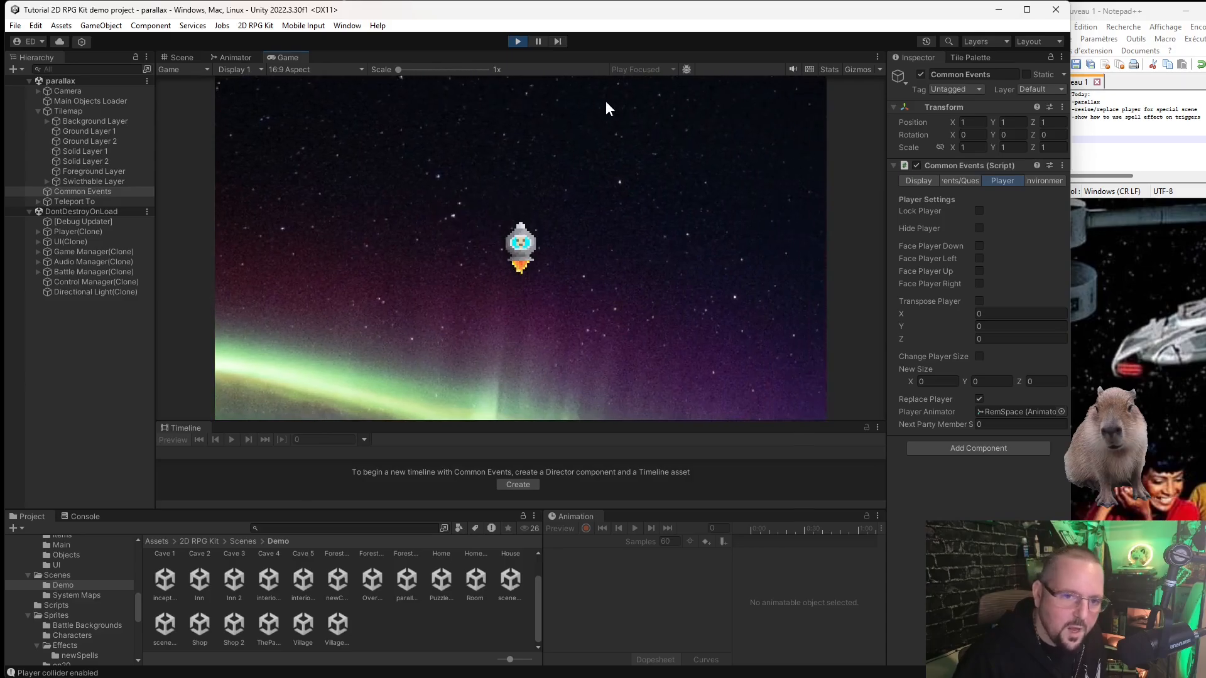
{"action": "key", "text": "Down"}
{"action": "key", "text": "Left"}
Open the item list in the in-game menu and return to the parallax scene.
{"action": "key", "text": "Escape"}
{"action": "key", "text": "Return"}
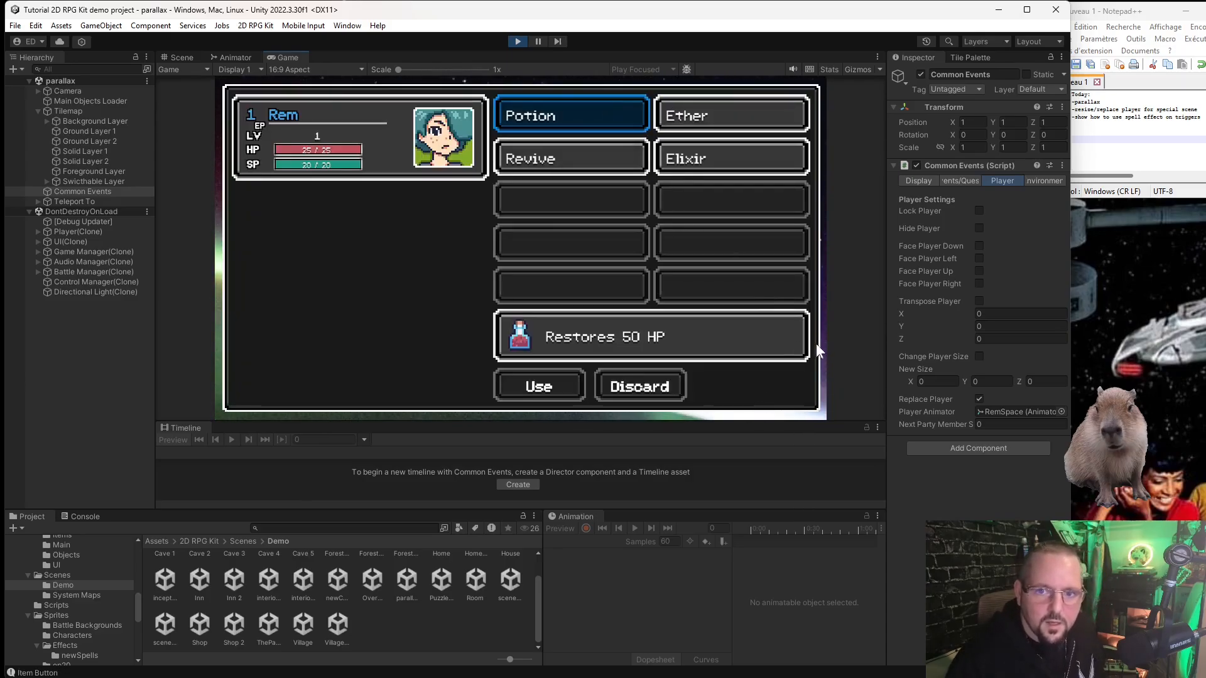
{"action": "key", "text": "Escape"}
{"action": "key", "text": "Escape"}
Fly the ship around the parallax scene and down through its teleport into Puzzle01.
{"action": "key", "text": "Up"}
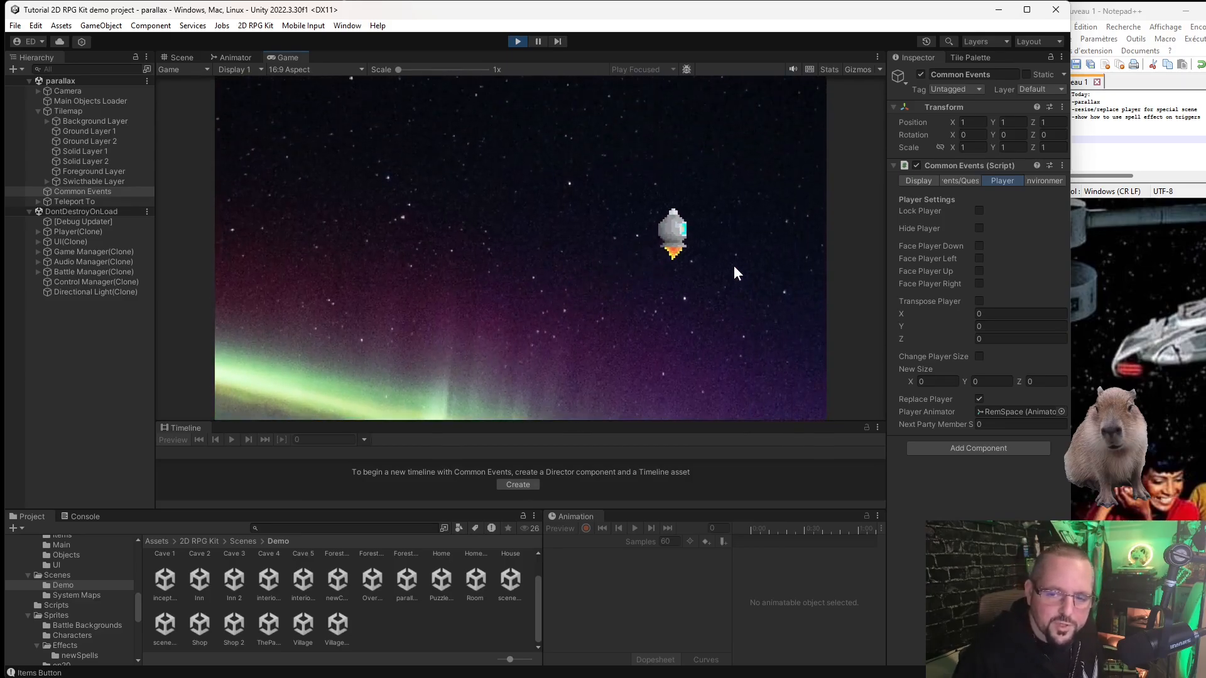
{"action": "key", "text": "Left"}
{"action": "key", "text": "Down"}
{"action": "key", "text": "Right"}
{"action": "key", "text": "Left"}
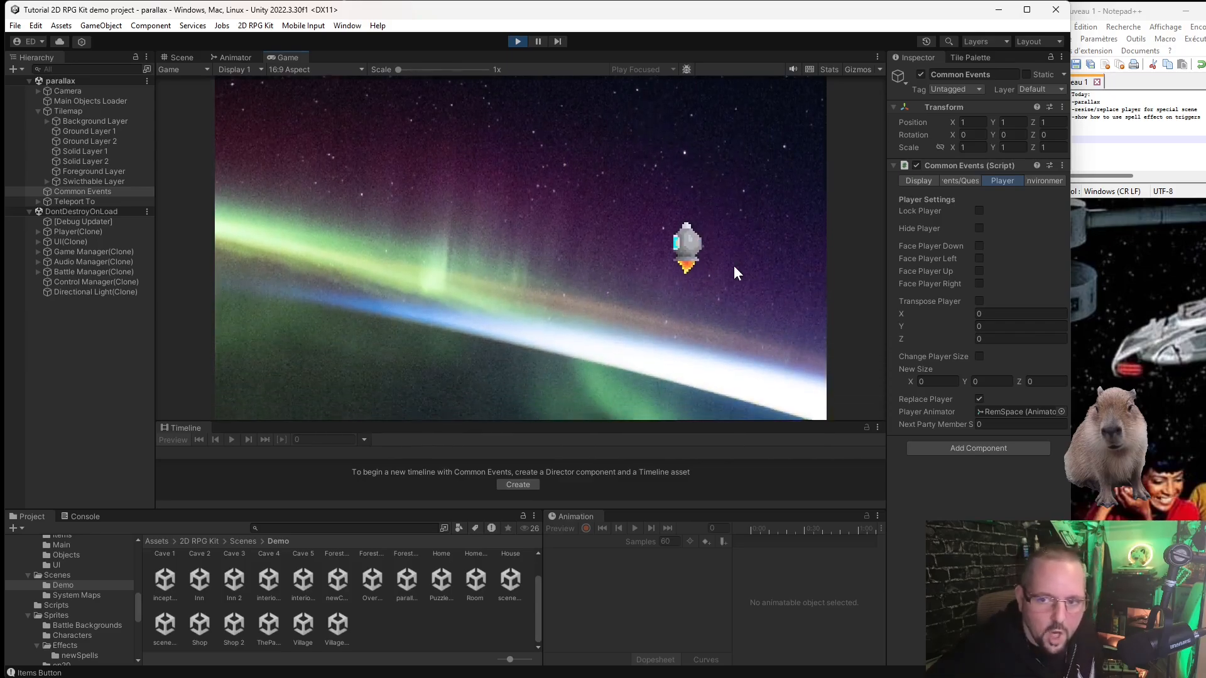
{"action": "key", "text": "Down"}
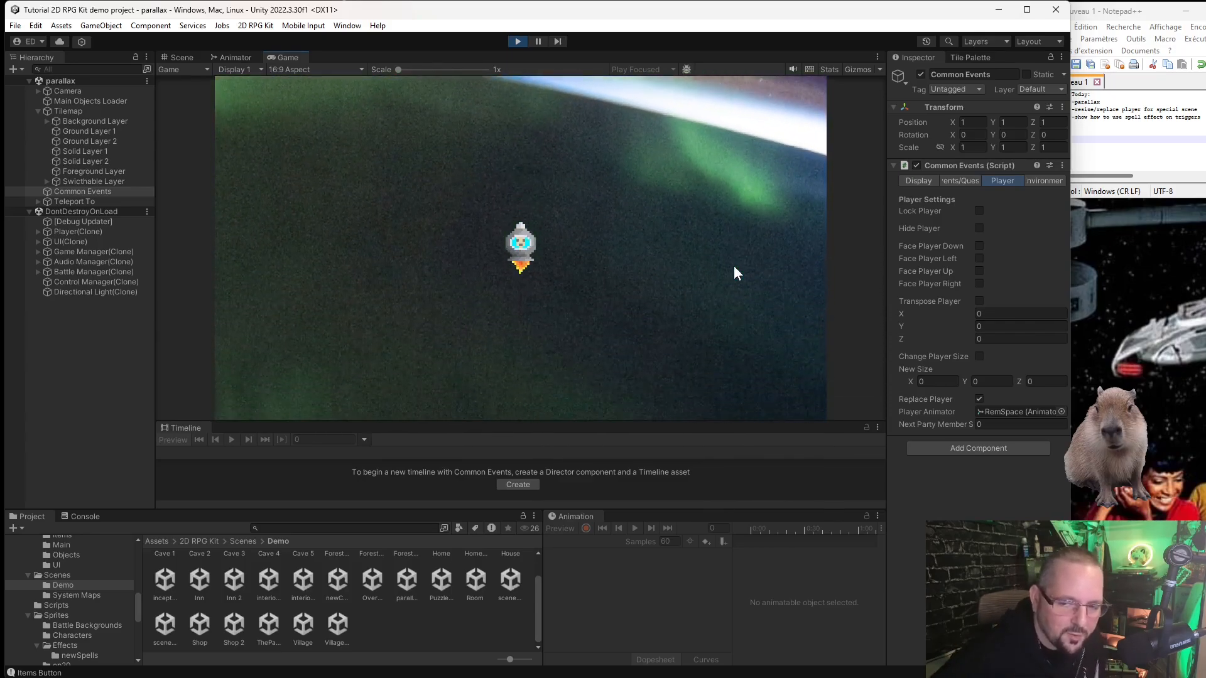
{"action": "key", "text": "Down"}
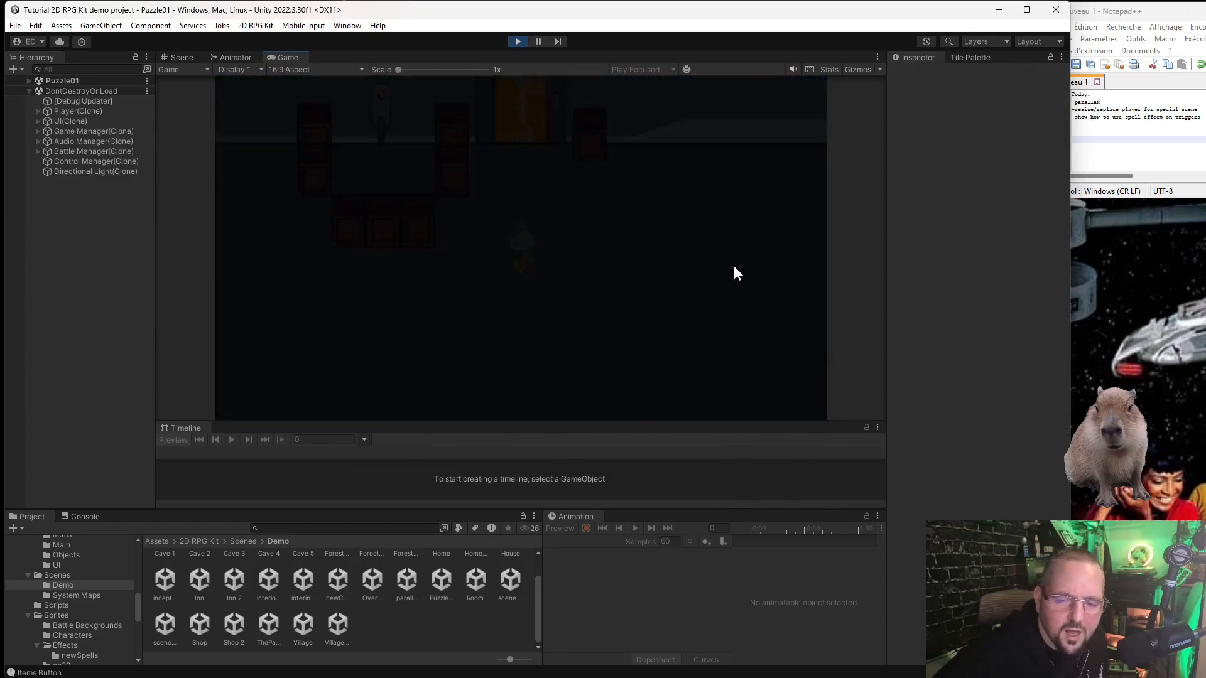
Move the player around Puzzle01 to check its appearance after the teleport, and stop the game.
{"action": "key", "text": "Down"}
{"action": "key", "text": "Right"}
{"action": "key", "text": "Left"}
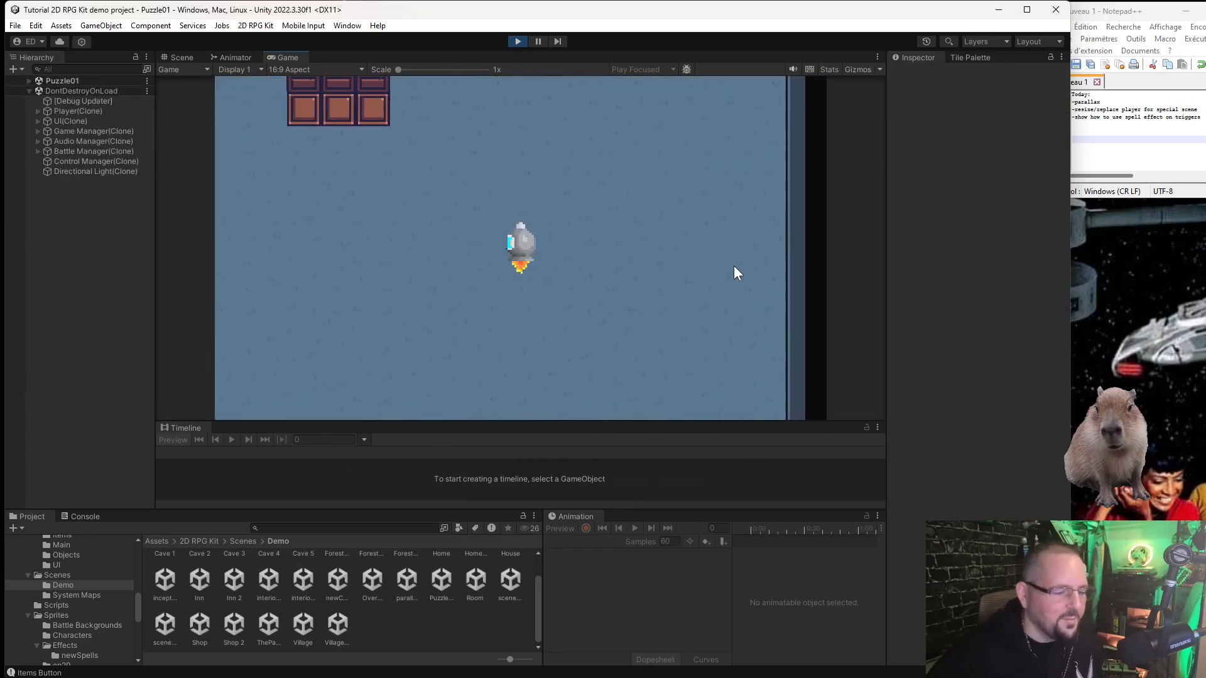
{"action": "key", "text": "Up"}
{"action": "key", "text": "i"}
{"action": "key", "text": "Escape"}
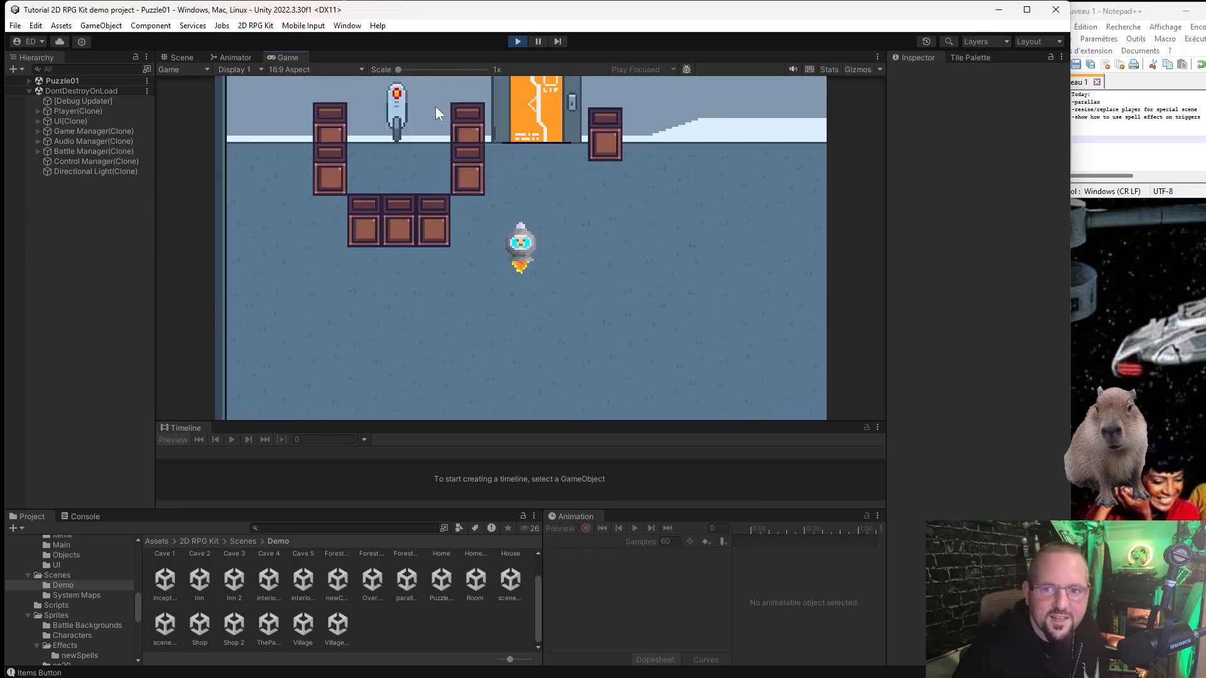
{"action": "left_click", "coordinate": [515, 43]}
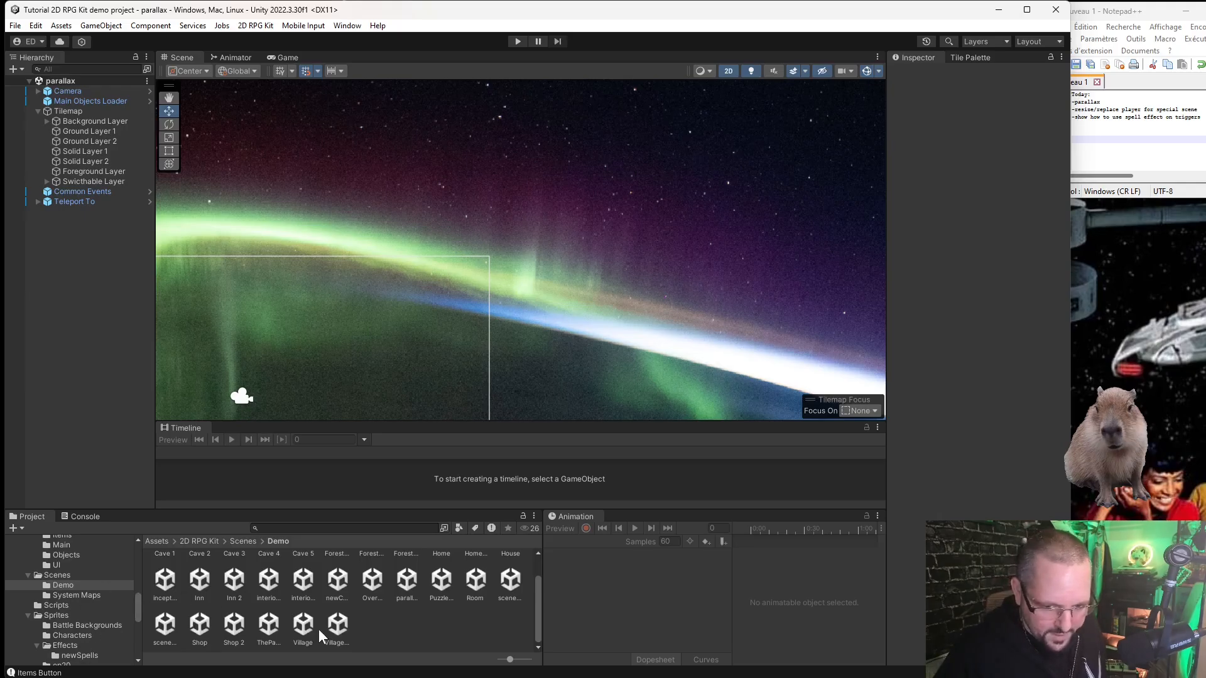
Open the Puzzle01 scene and add a Common Events object to it.
{"action": "double_click", "coordinate": [441, 578]}
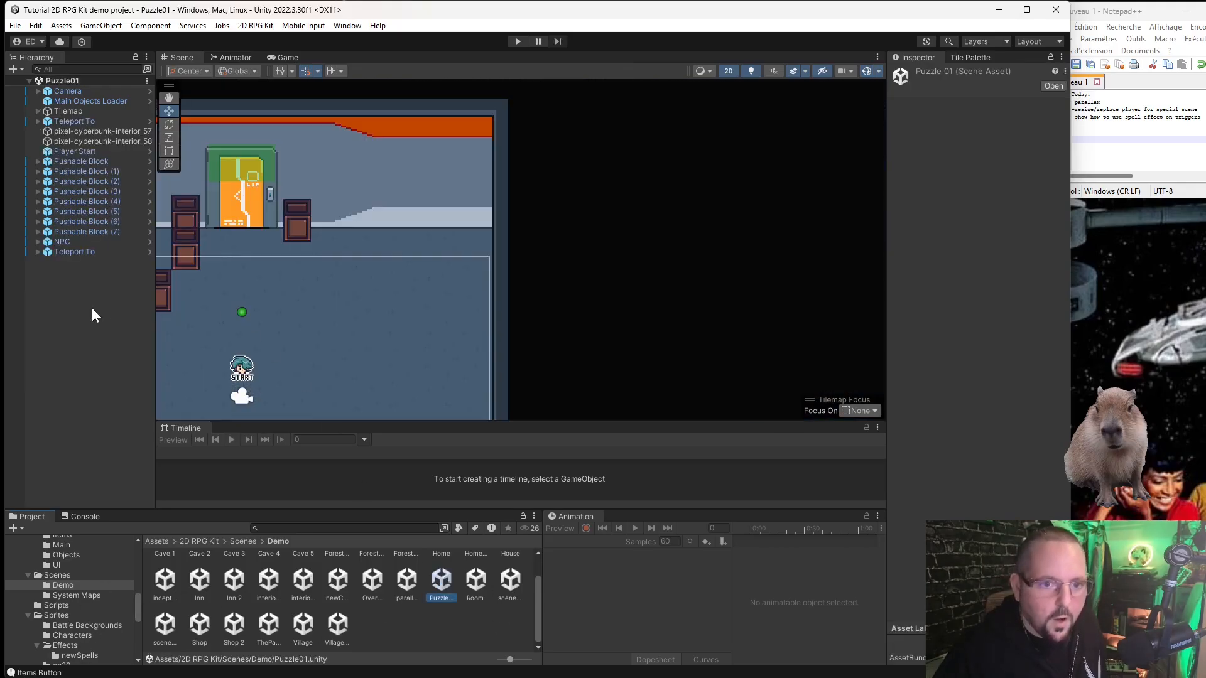
{"action": "right_click", "coordinate": [71, 286]}
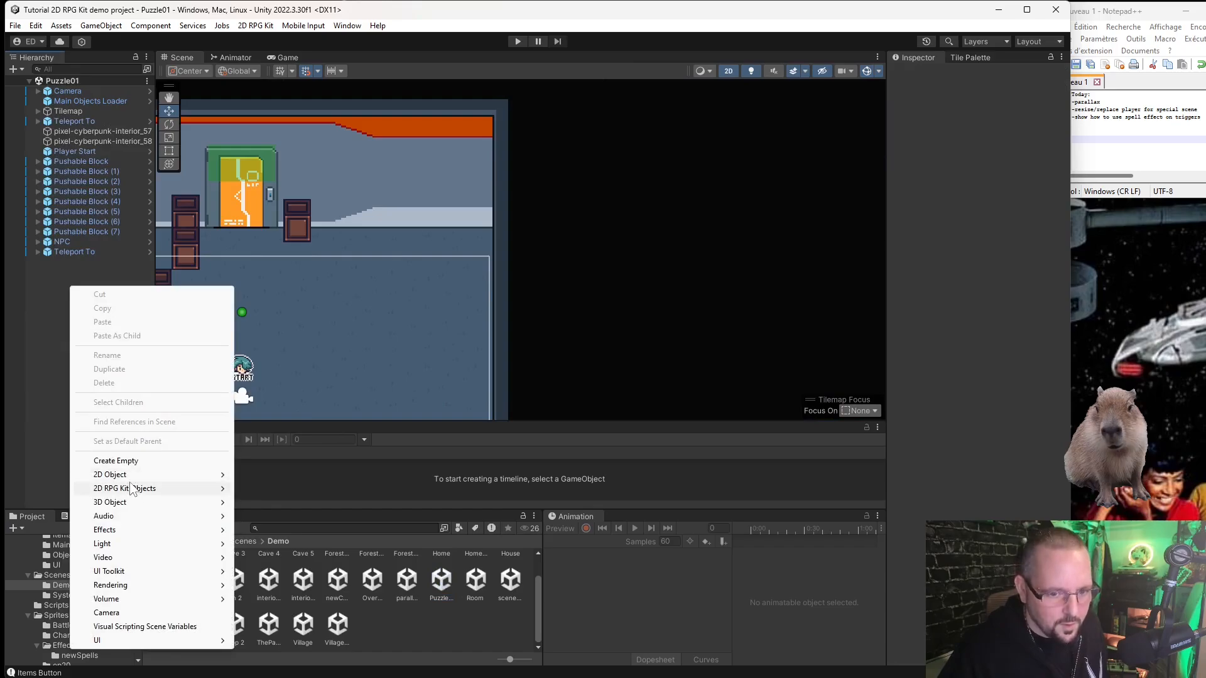
{"action": "mouse_move", "coordinate": [131, 490]}
{"action": "left_click", "coordinate": [300, 530]}
{"action": "left_click", "coordinate": [78, 287]}
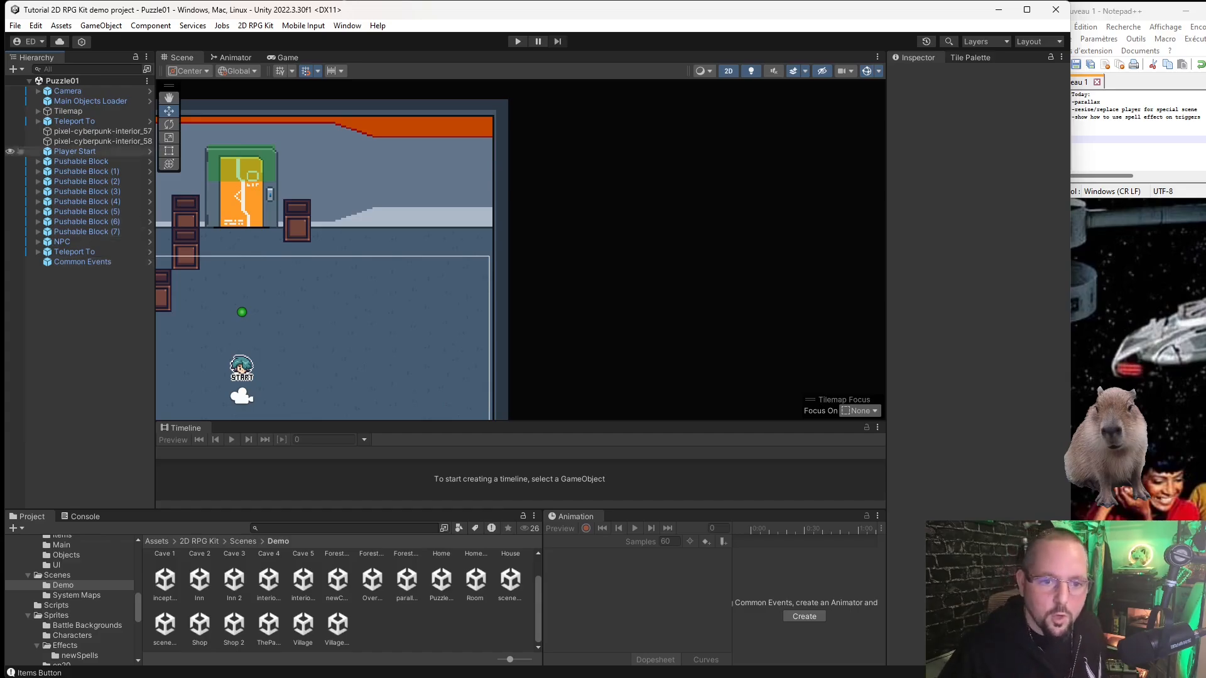
Enable Replace Player in the new Common Events' player settings and assign the Player prefab from Prefabs/Main as Player Animator.
{"action": "left_click", "coordinate": [93, 260]}
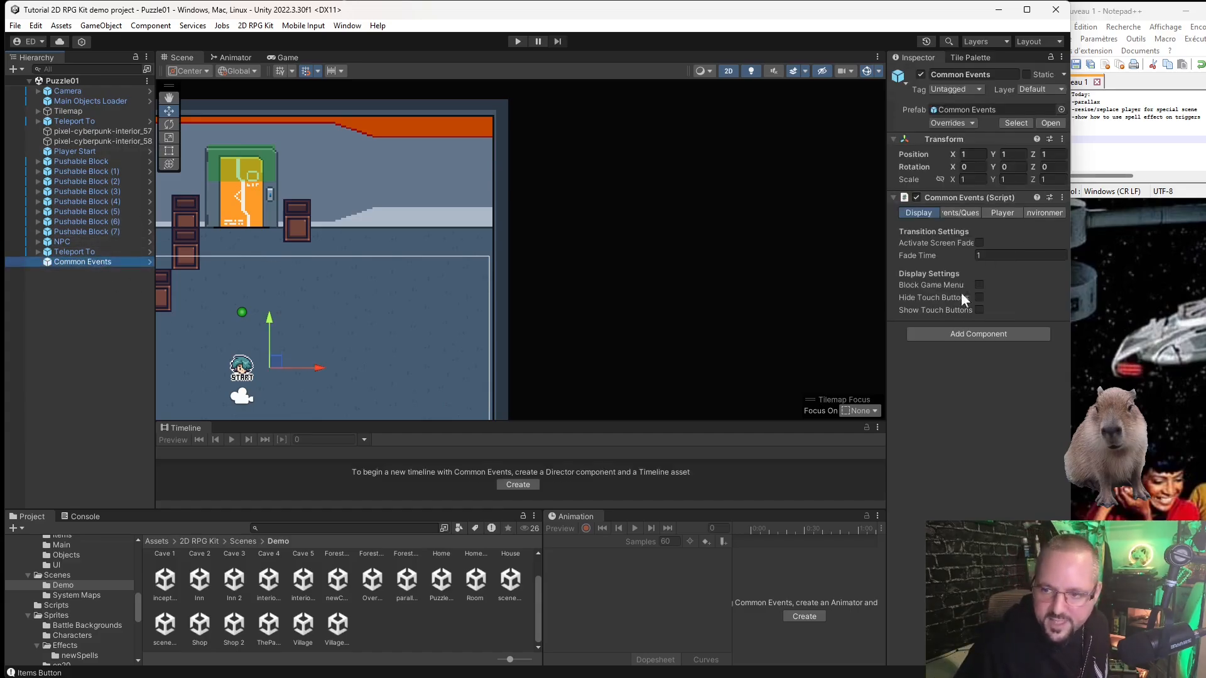
{"action": "left_click", "coordinate": [1043, 212]}
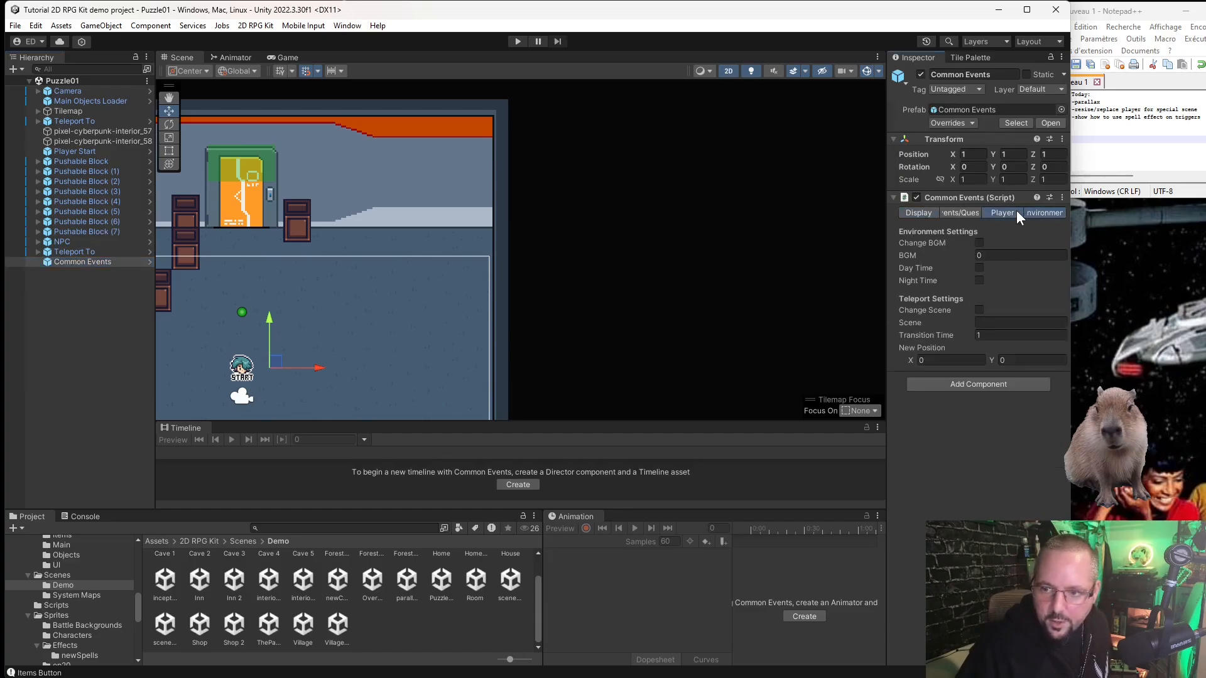
{"action": "left_click", "coordinate": [1017, 211]}
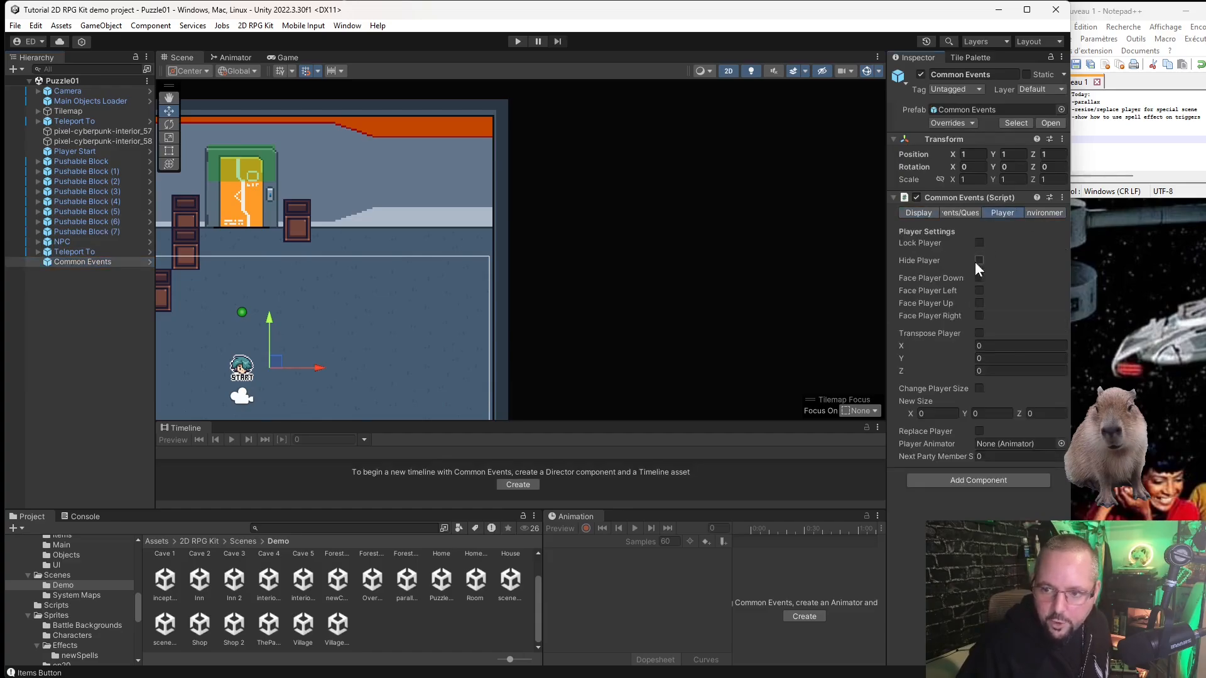
{"action": "left_click", "coordinate": [978, 432]}
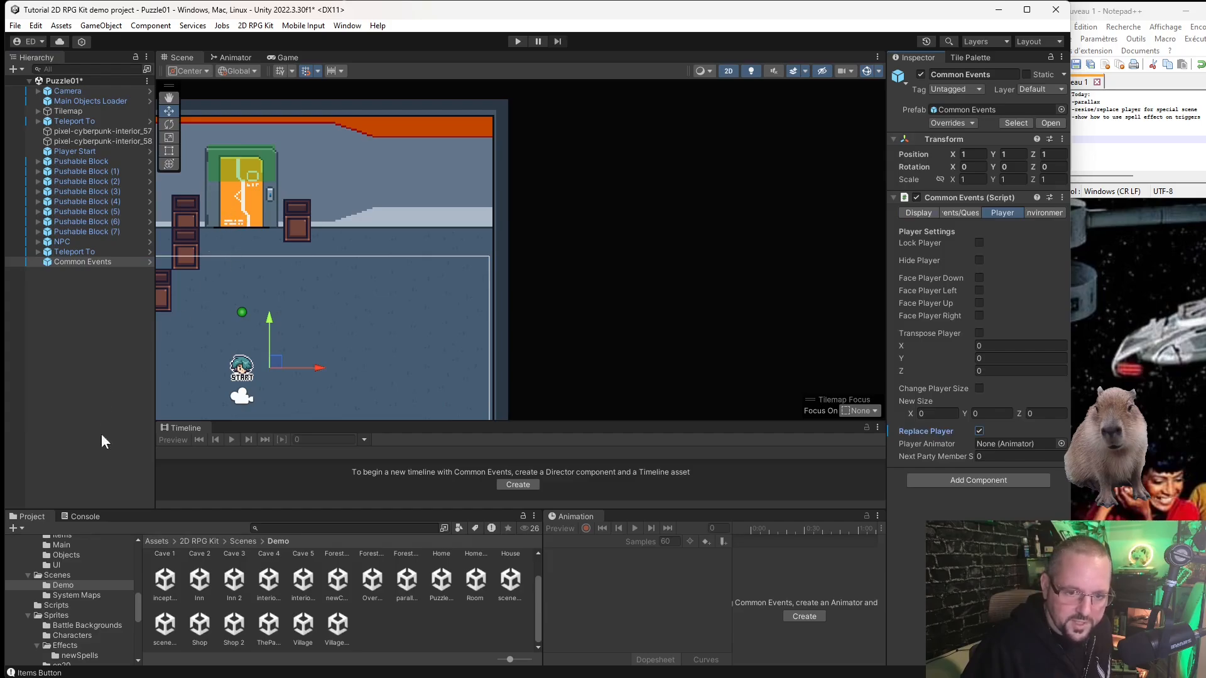
{"action": "left_click", "coordinate": [60, 545]}
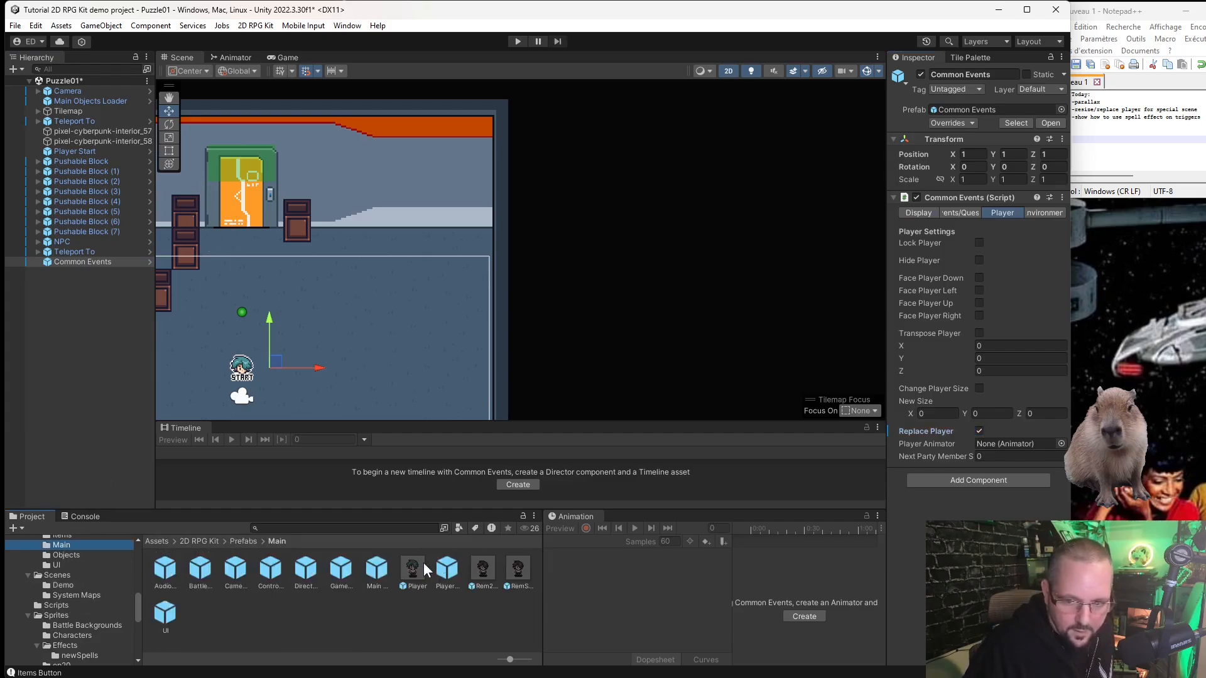
{"action": "left_click_drag", "start_coordinate": [413, 572], "coordinate": [720, 573]}
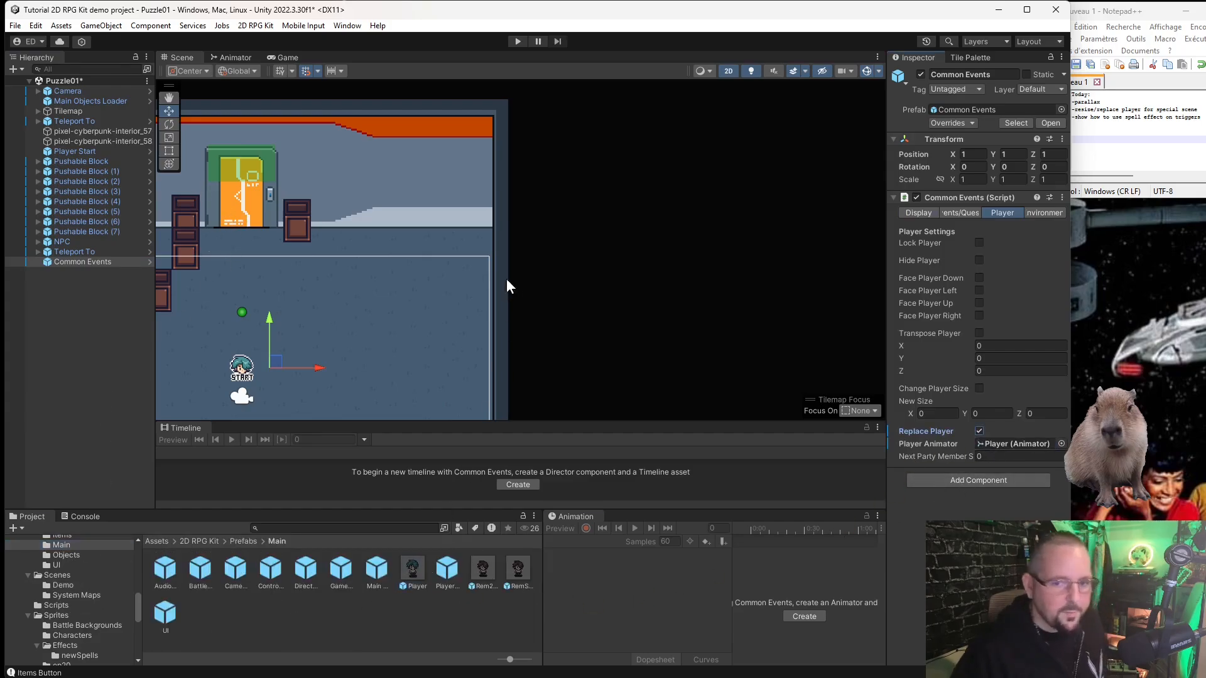
Save the Puzzle01 scene with its new Common Events settings.
{"action": "left_click", "coordinate": [417, 315]}
{"action": "left_click", "coordinate": [15, 25]}
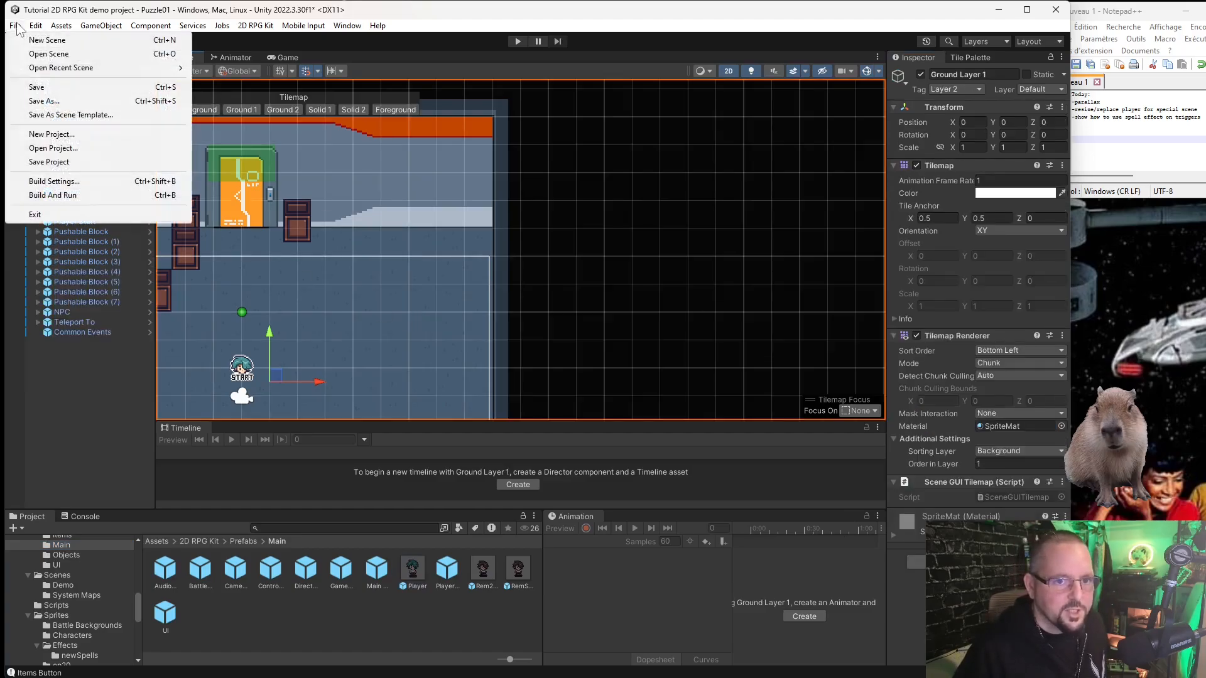
{"action": "left_click", "coordinate": [50, 84]}
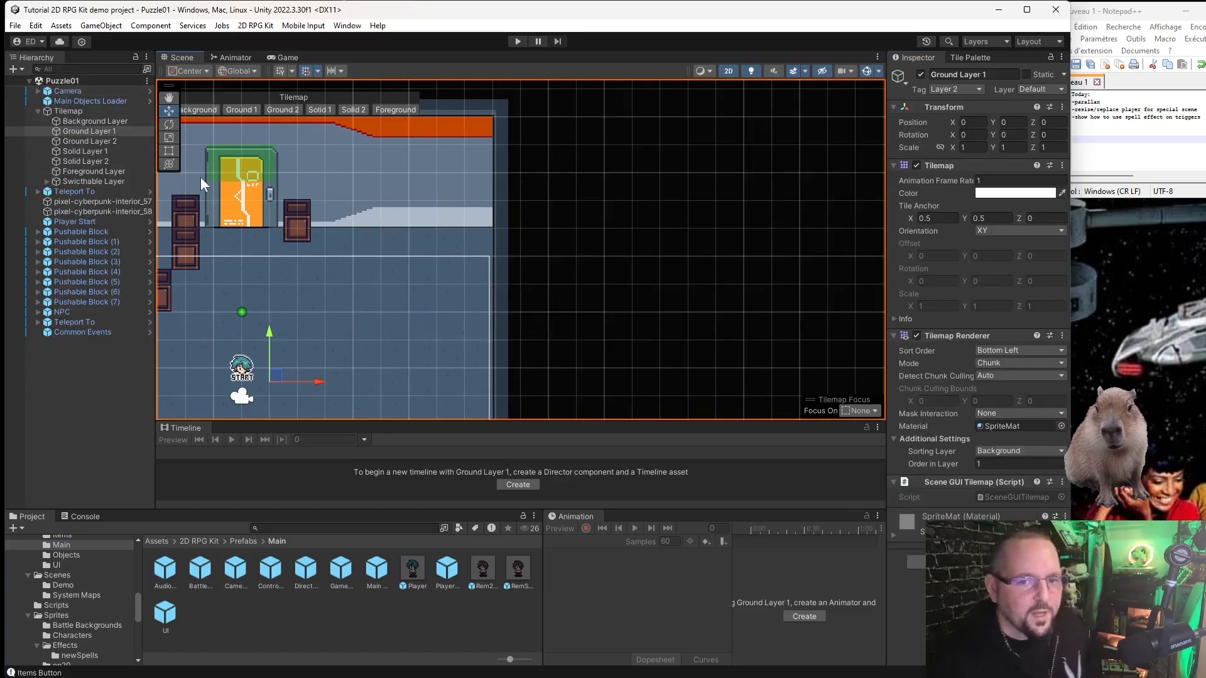
{"action": "middle_click_drag", "start_coordinate": [324, 294], "coordinate": [453, 286]}
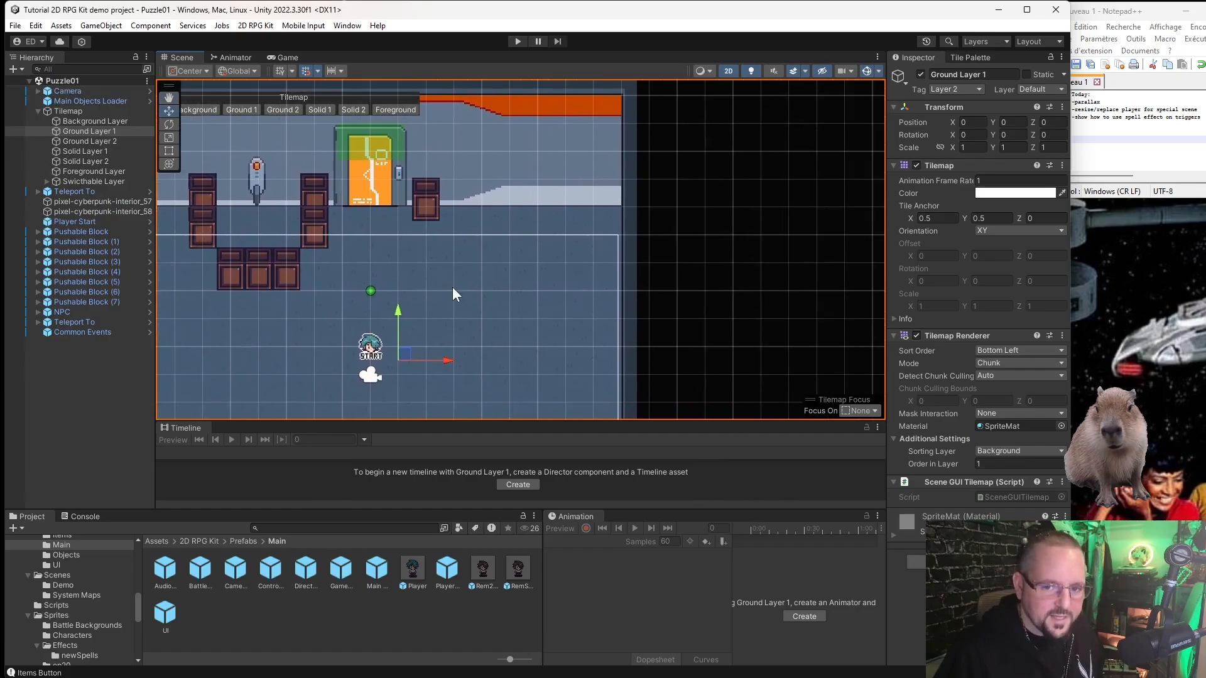
Open the parallax scene from the Scenes/Demo folder.
{"action": "left_click", "coordinate": [66, 583]}
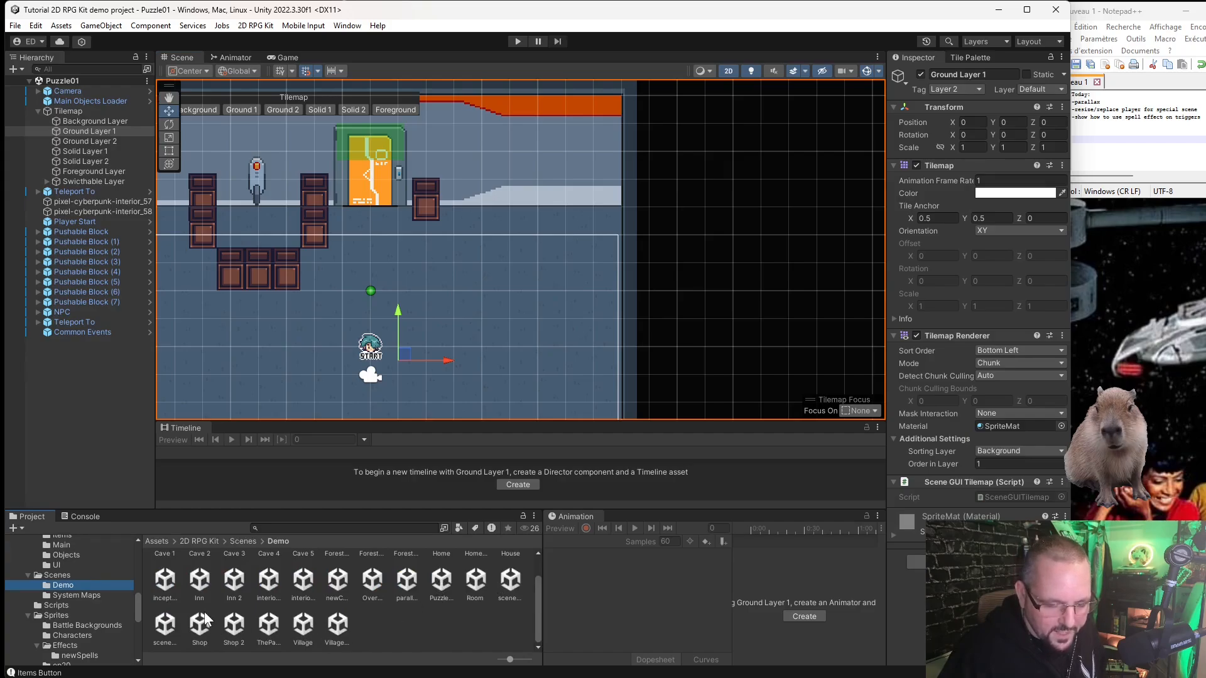
{"action": "double_click", "coordinate": [406, 581]}
{"action": "middle_click_drag", "start_coordinate": [449, 377], "coordinate": [566, 292]}
{"action": "scroll", "coordinate": [591, 289], "scroll_direction": "down", "scroll_amount": 5}
{"action": "scroll", "coordinate": [565, 292], "scroll_direction": "up", "scroll_amount": 3}
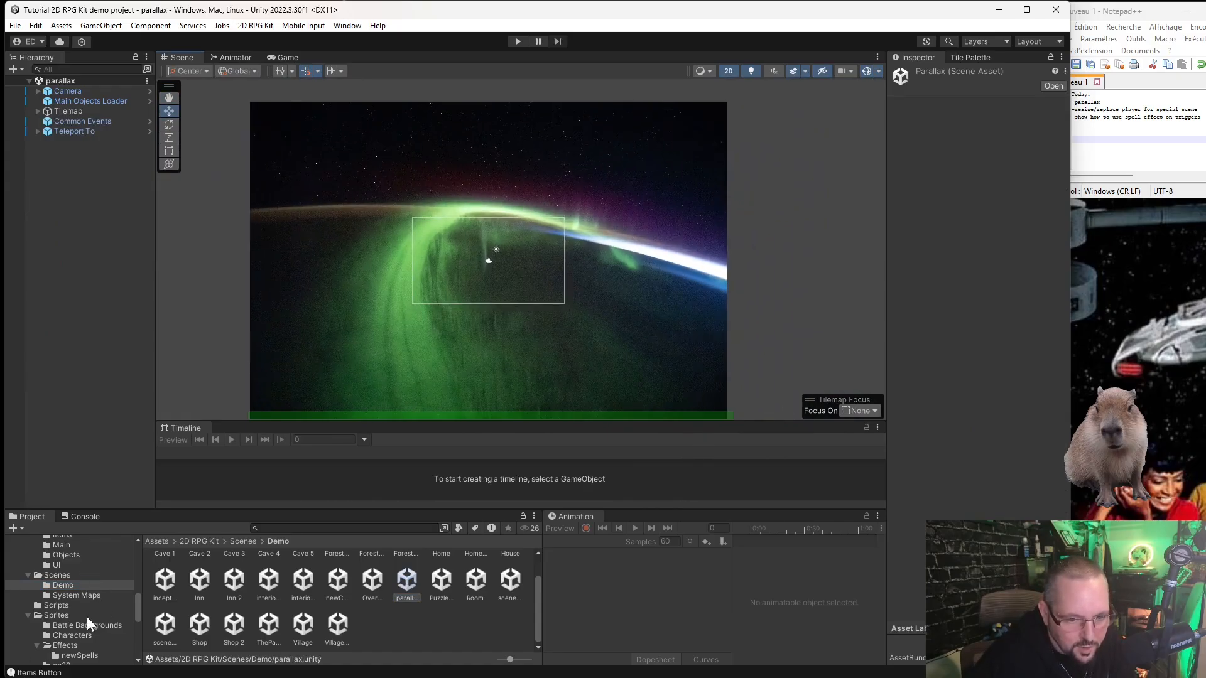
Place the decorative_51 rock sprite from Sprites/Tilesets/Caverns/new Size cavern beside the parallax background, at about X -31, Y -4.5.
{"action": "scroll", "coordinate": [86, 616], "scroll_direction": "down", "scroll_amount": 3}
{"action": "scroll", "coordinate": [87, 585], "scroll_direction": "down", "scroll_amount": 2}
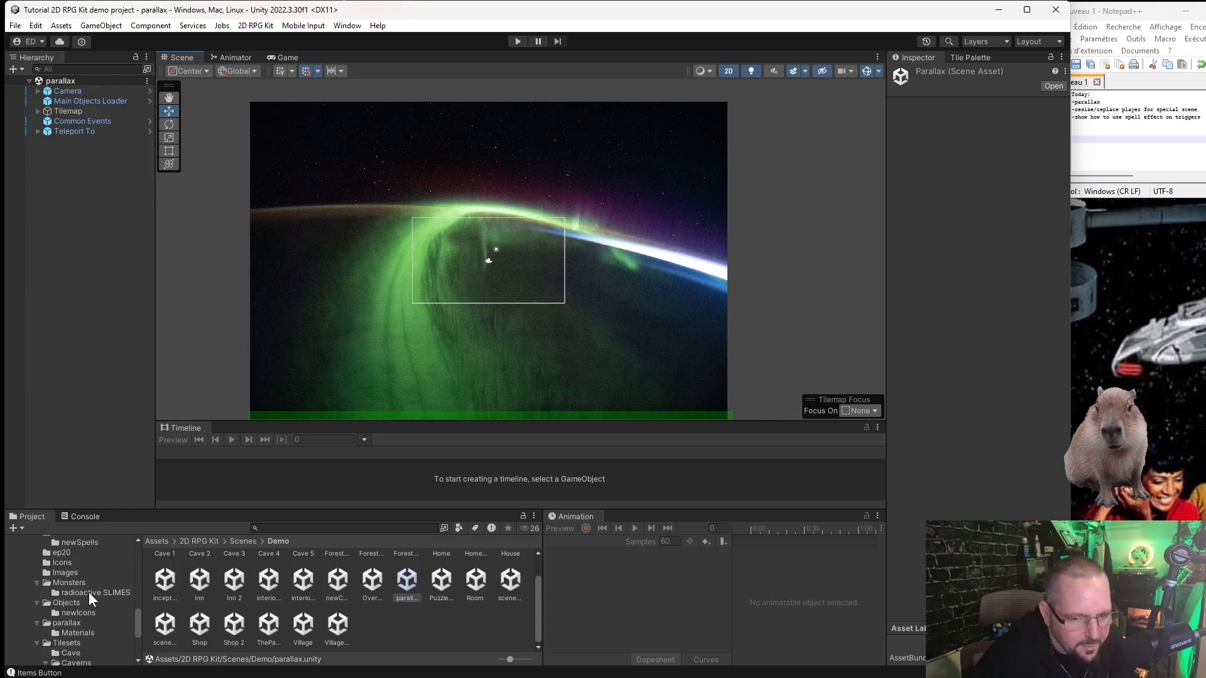
{"action": "scroll", "coordinate": [89, 593], "scroll_direction": "down", "scroll_amount": 2}
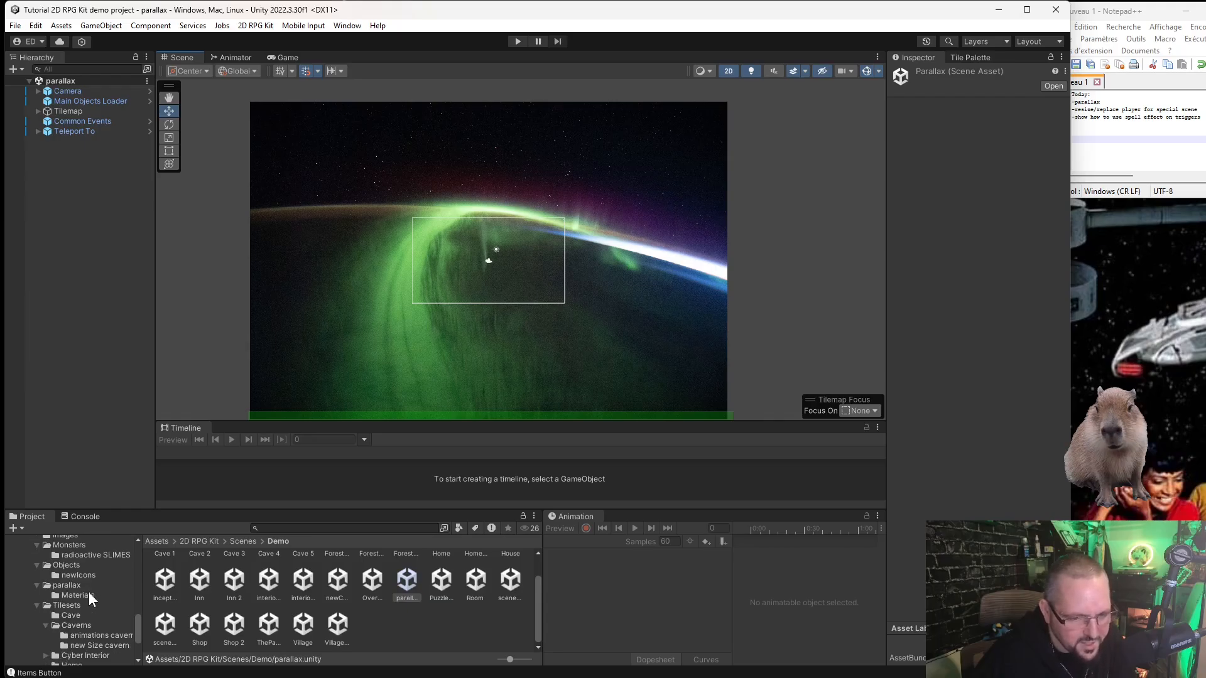
{"action": "left_click", "coordinate": [84, 647]}
{"action": "left_click", "coordinate": [179, 568]}
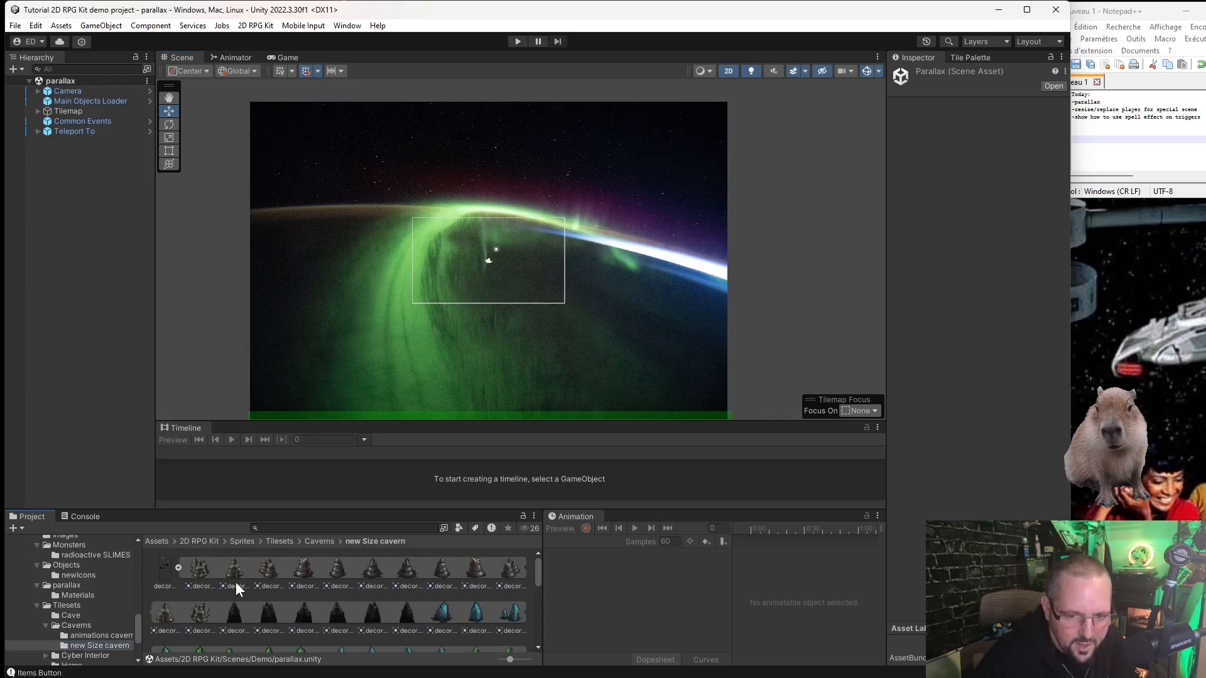
{"action": "scroll", "coordinate": [293, 586], "scroll_direction": "down", "scroll_amount": 3}
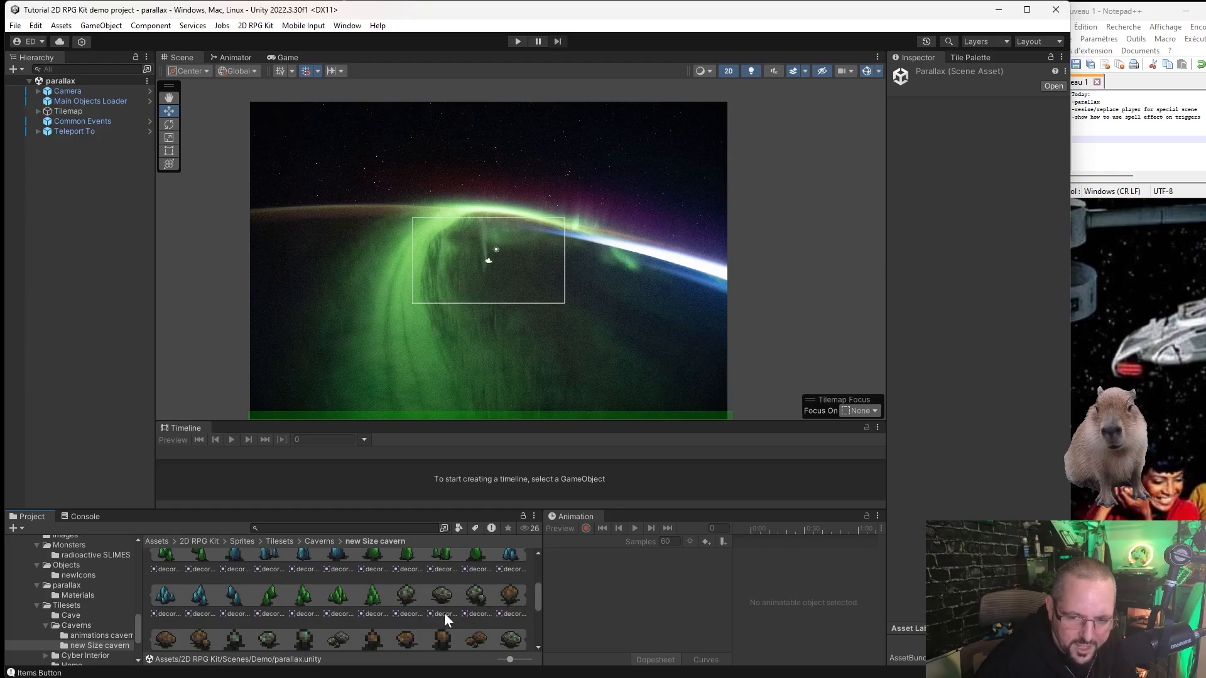
{"action": "left_click_drag", "start_coordinate": [447, 597], "coordinate": [221, 319]}
Move the decorative_51 rock into the starry upper-left corner of the parallax background, at X -24, Y 14.
{"action": "scroll", "coordinate": [225, 321], "scroll_direction": "up", "scroll_amount": 2}
{"action": "scroll", "coordinate": [228, 322], "scroll_direction": "up", "scroll_amount": 2}
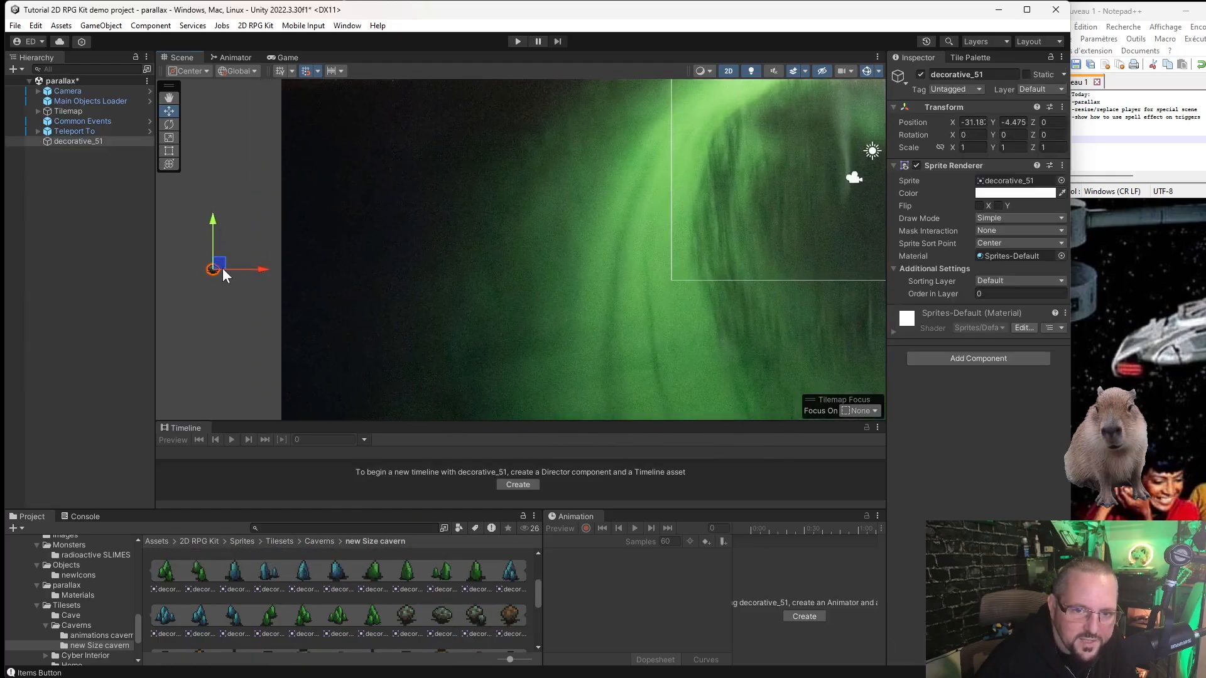
{"action": "left_click_drag", "start_coordinate": [224, 269], "coordinate": [413, 123]}
{"action": "scroll", "coordinate": [495, 251], "scroll_direction": "down", "scroll_amount": 2}
{"action": "scroll", "coordinate": [314, 251], "scroll_direction": "down", "scroll_amount": 2}
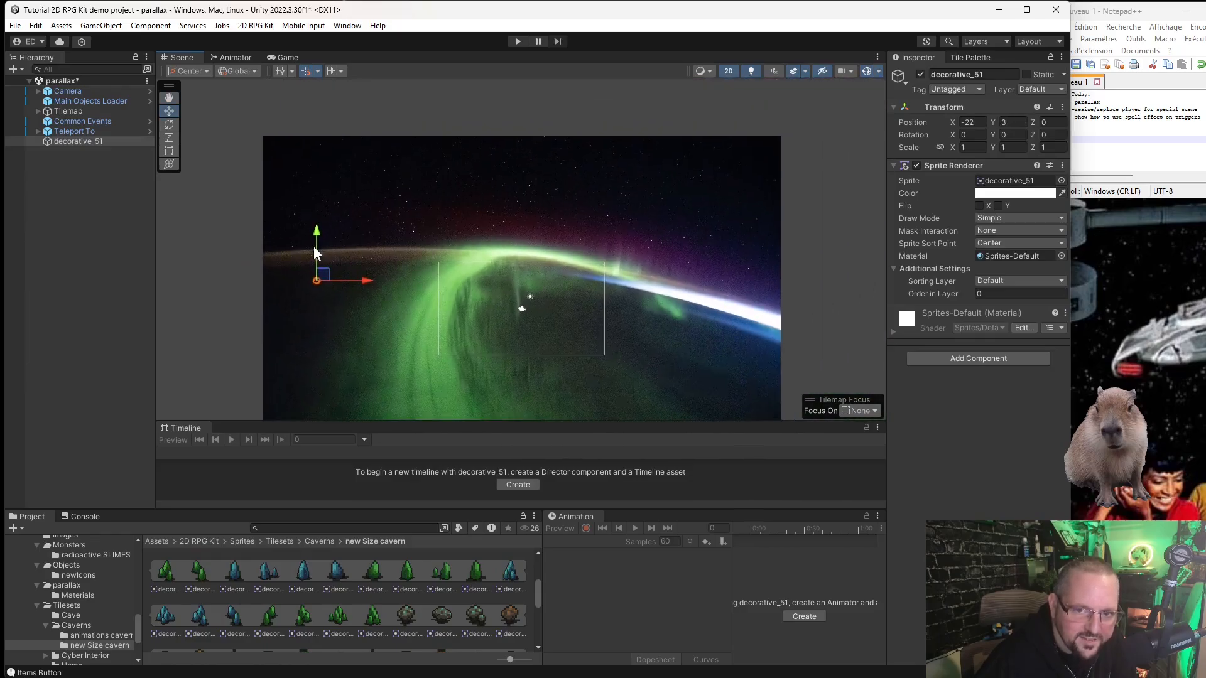
{"action": "left_click_drag", "start_coordinate": [323, 276], "coordinate": [299, 176]}
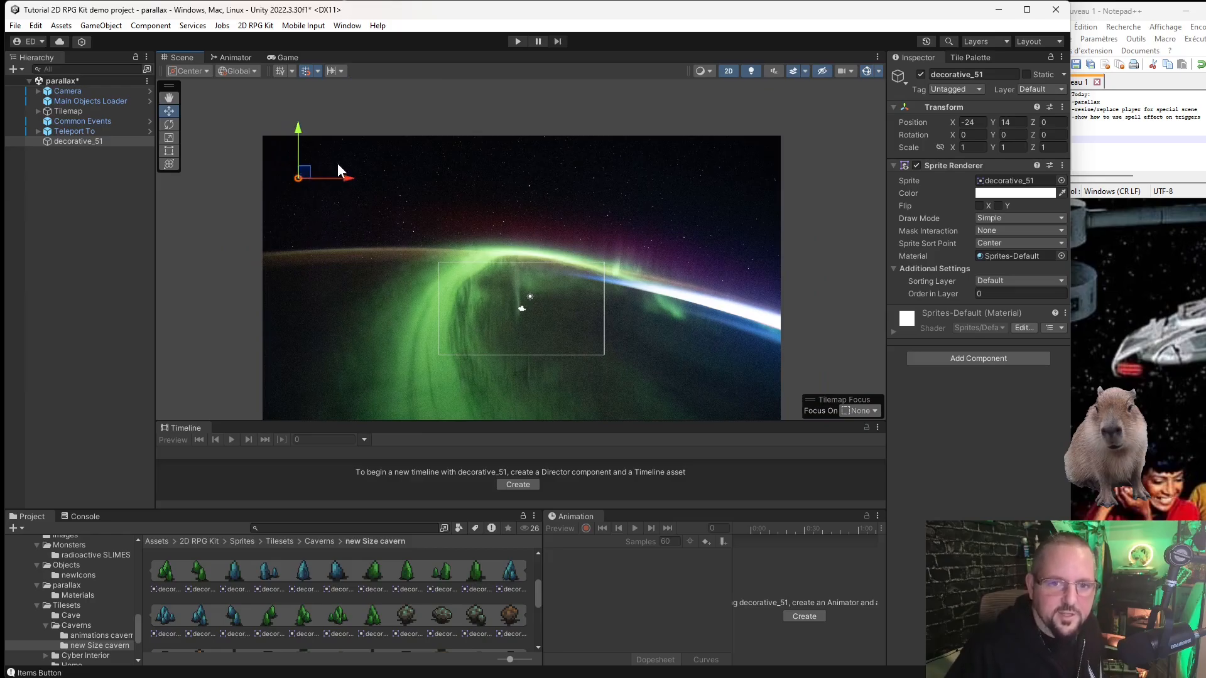
{"action": "scroll", "coordinate": [301, 179], "scroll_direction": "up", "scroll_amount": 6}
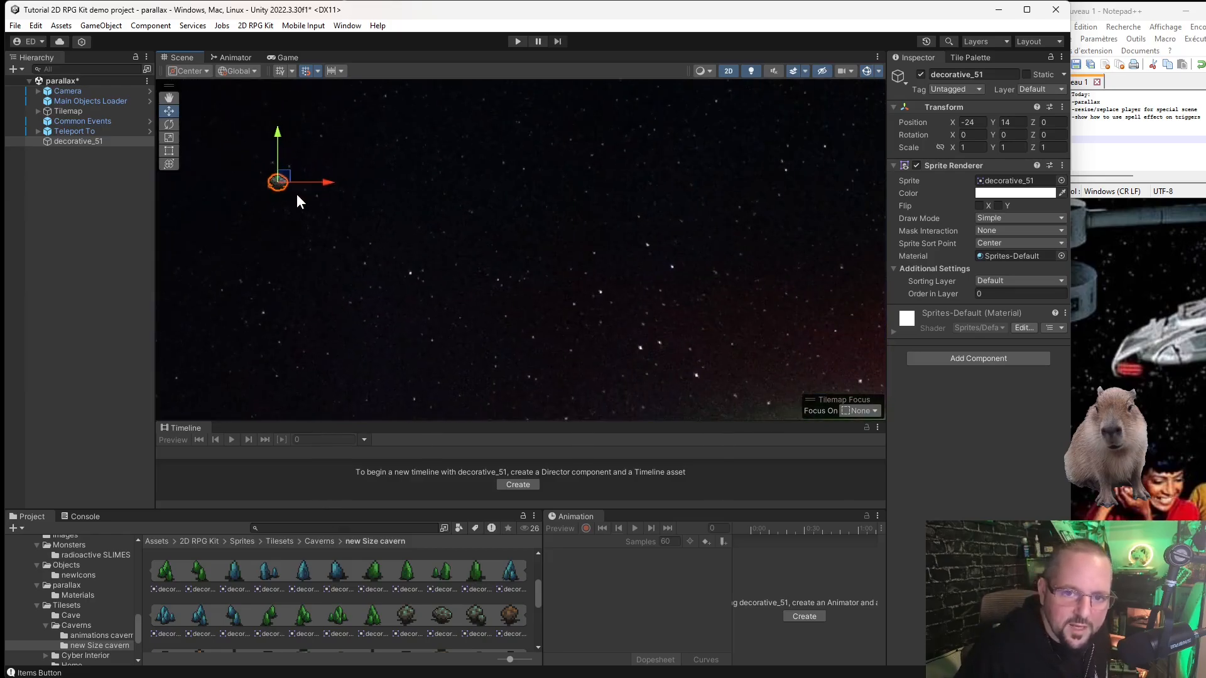
{"action": "scroll", "coordinate": [297, 201], "scroll_direction": "up", "scroll_amount": 2}
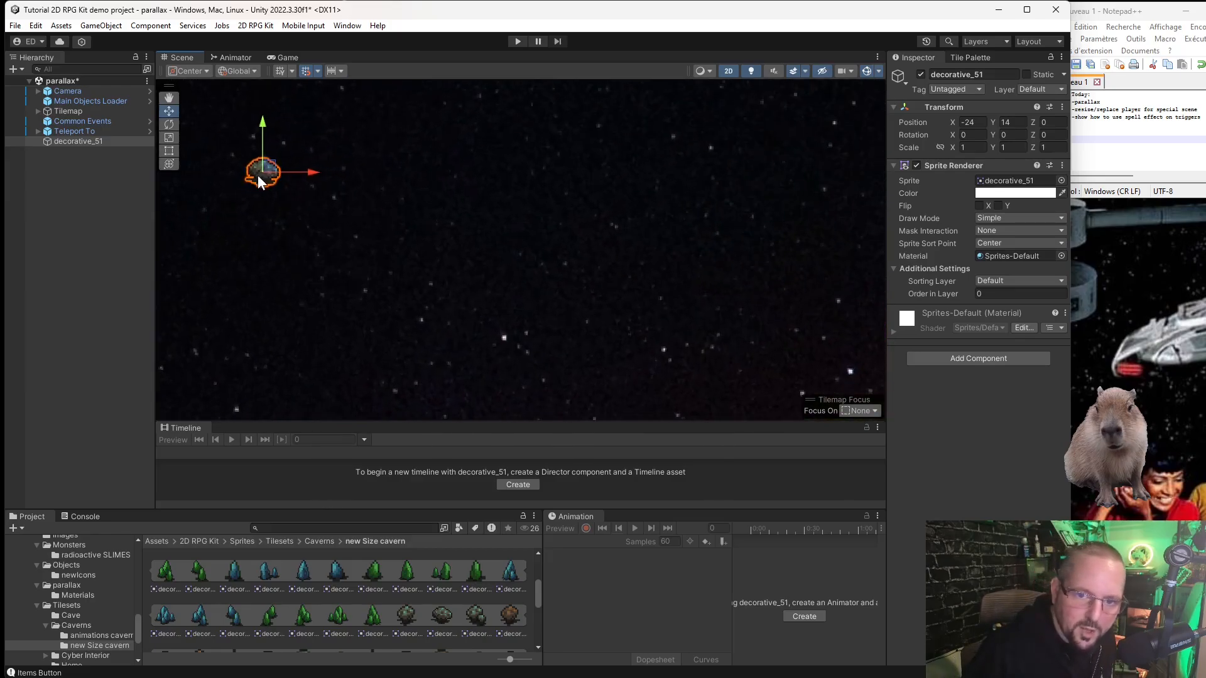
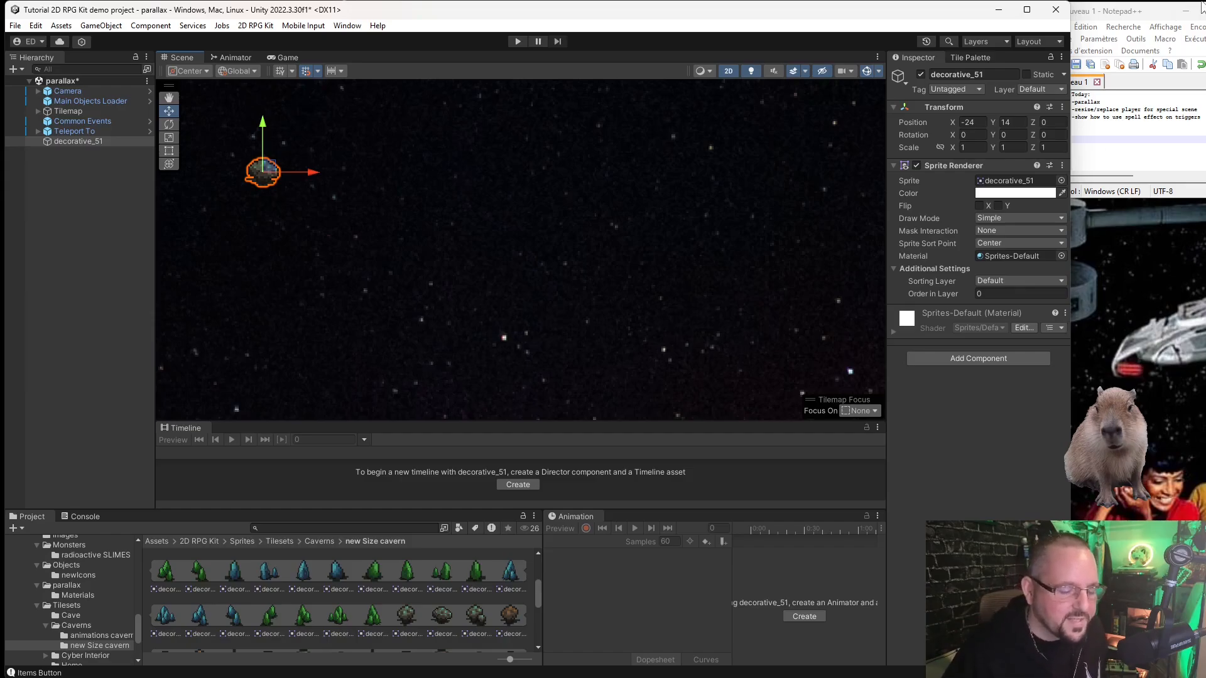
Move the decorative_51 rock just inside the upper-left corner of the camera frame, at X -6, Y 4.
{"action": "scroll", "coordinate": [327, 266], "scroll_direction": "down", "scroll_amount": 5}
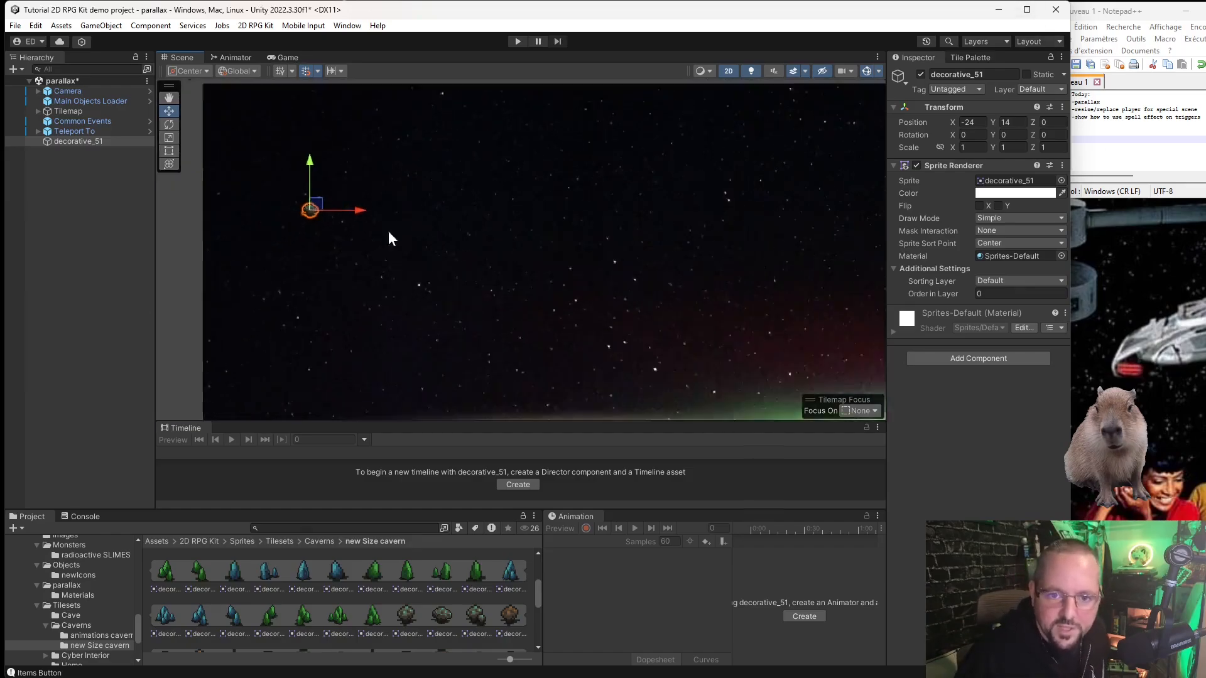
{"action": "left_click_drag", "start_coordinate": [345, 213], "coordinate": [735, 377]}
{"action": "scroll", "coordinate": [775, 322], "scroll_direction": "up", "scroll_amount": 2}
{"action": "middle_click_drag", "start_coordinate": [765, 322], "coordinate": [522, 152]}
{"action": "scroll", "coordinate": [521, 152], "scroll_direction": "down", "scroll_amount": 3}
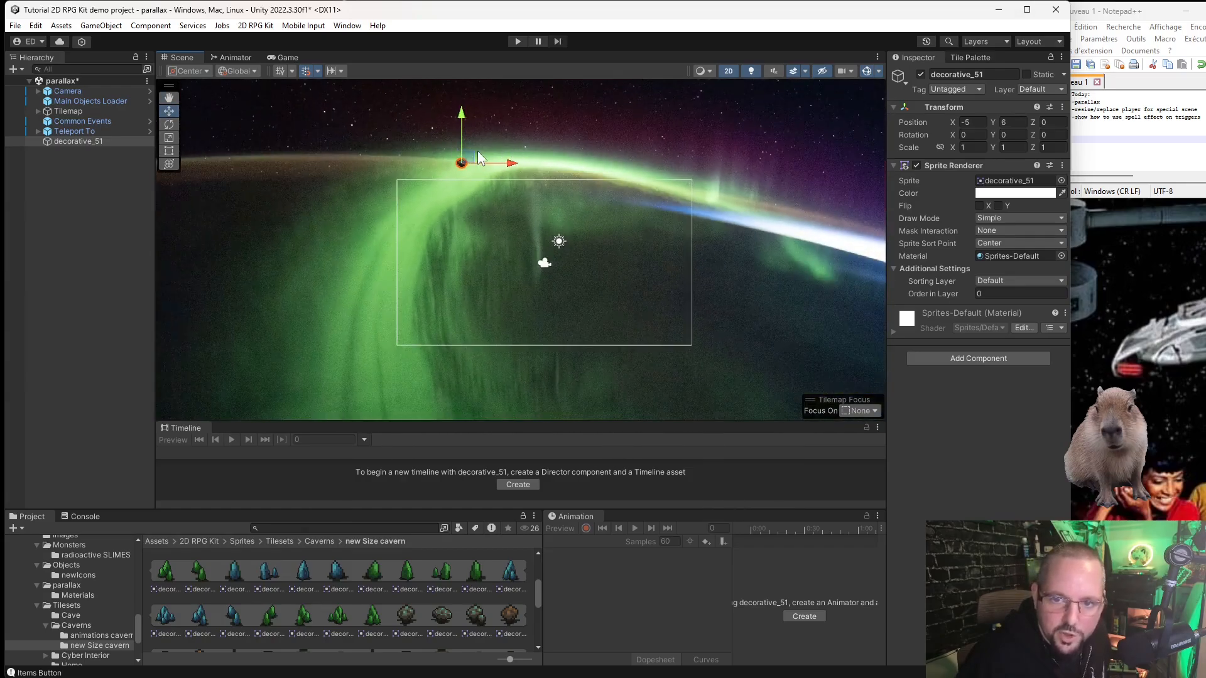
{"action": "left_click_drag", "start_coordinate": [477, 154], "coordinate": [451, 194]}
{"action": "scroll", "coordinate": [478, 189], "scroll_direction": "up", "scroll_amount": 3}
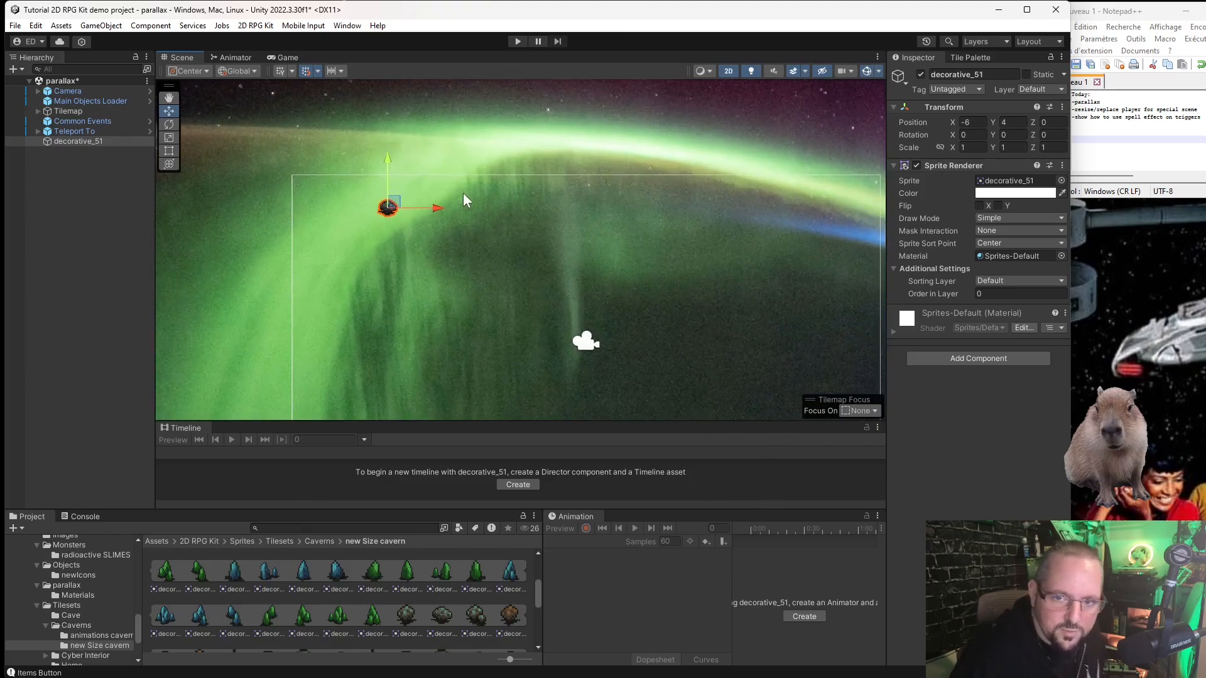
Add a Box Collider 2D component to the decorative_51 rock.
{"action": "left_click", "coordinate": [352, 170]}
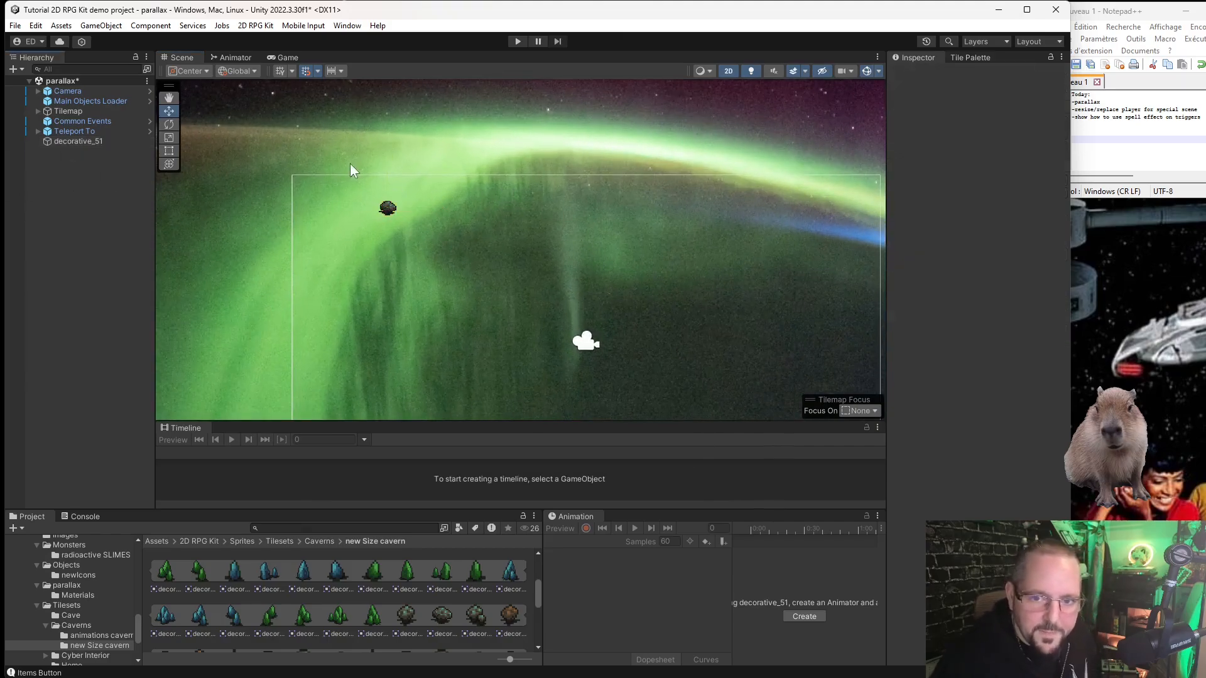
{"action": "left_click", "coordinate": [389, 211]}
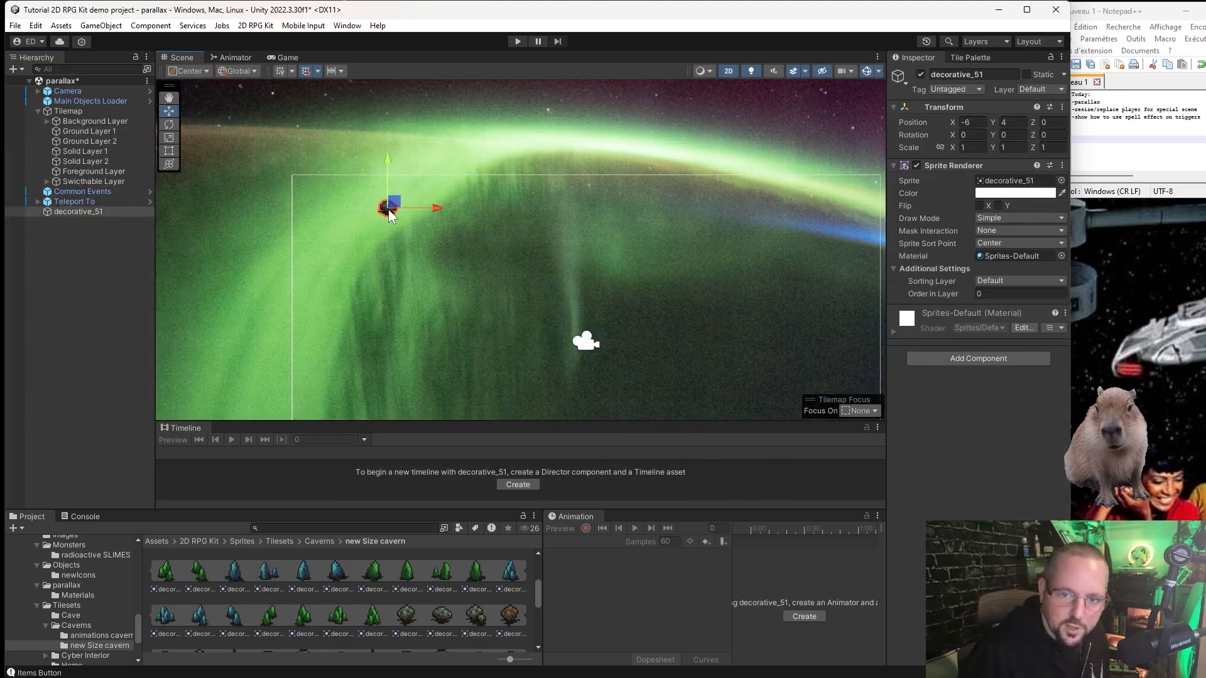
{"action": "left_click", "coordinate": [962, 356]}
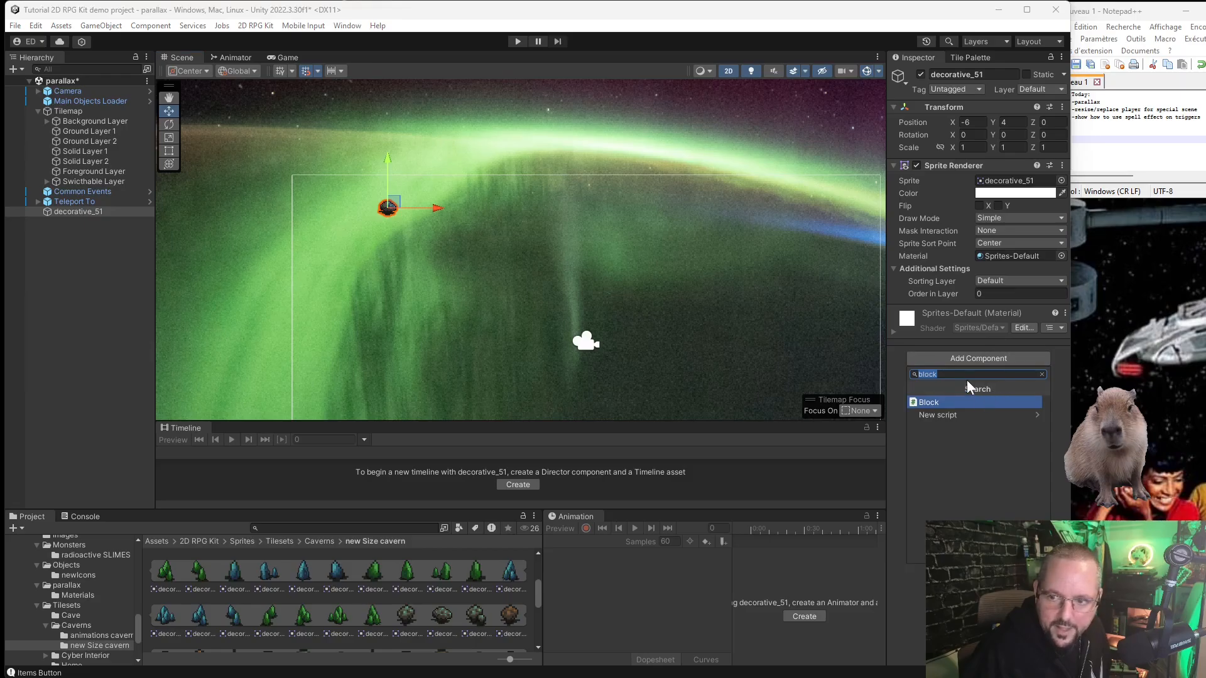
{"action": "type", "text": "co"}
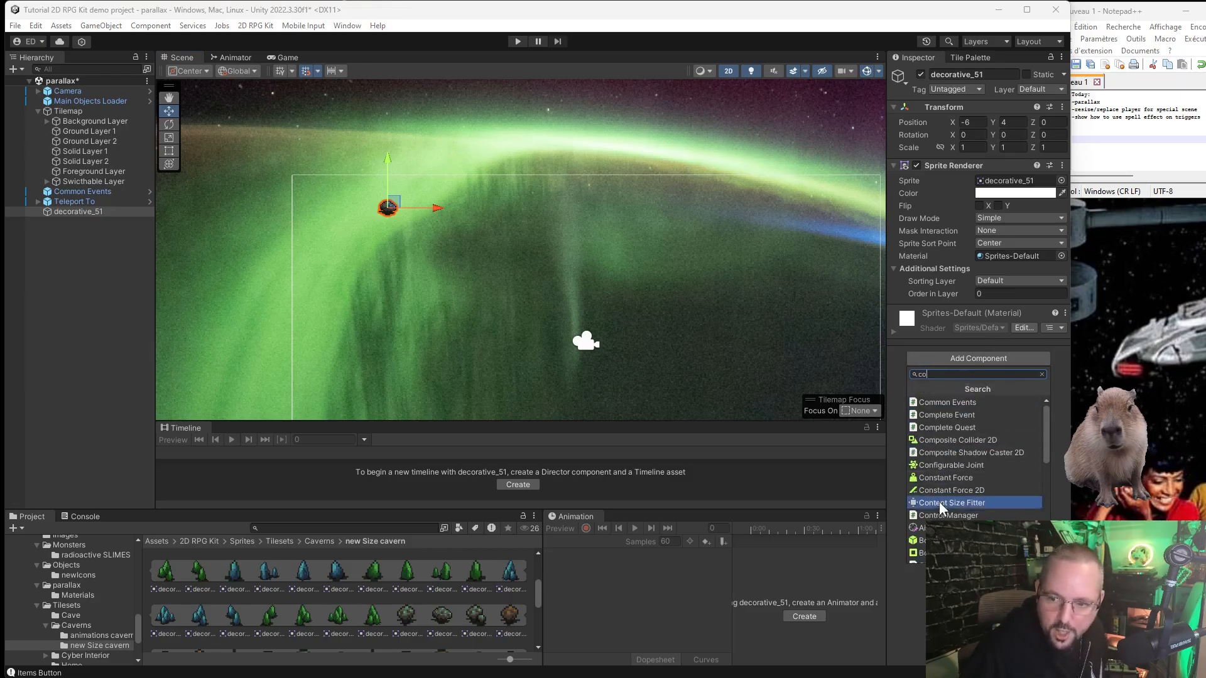
{"action": "left_click", "coordinate": [939, 552]}
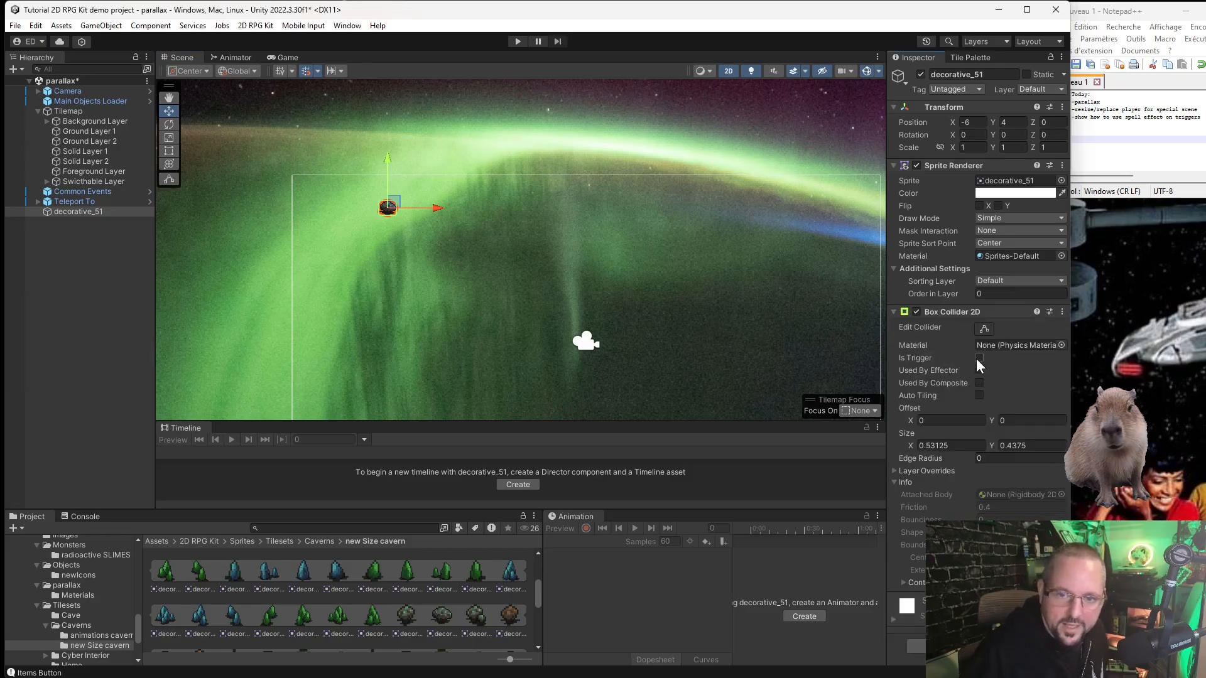
Make the rock's box collider a trigger and enlarge it to about 0.78 by 0.74 around the sprite.
{"action": "left_click", "coordinate": [984, 328]}
{"action": "scroll", "coordinate": [386, 210], "scroll_direction": "up", "scroll_amount": 5}
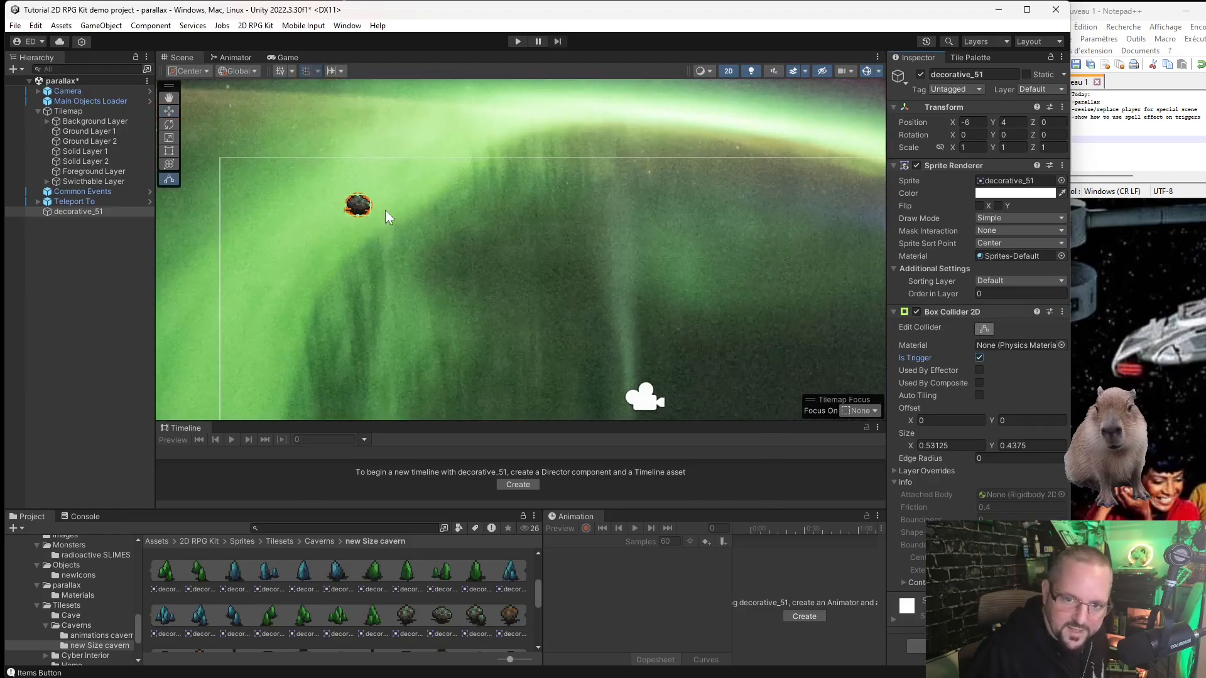
{"action": "left_click_drag", "start_coordinate": [376, 190], "coordinate": [349, 203]}
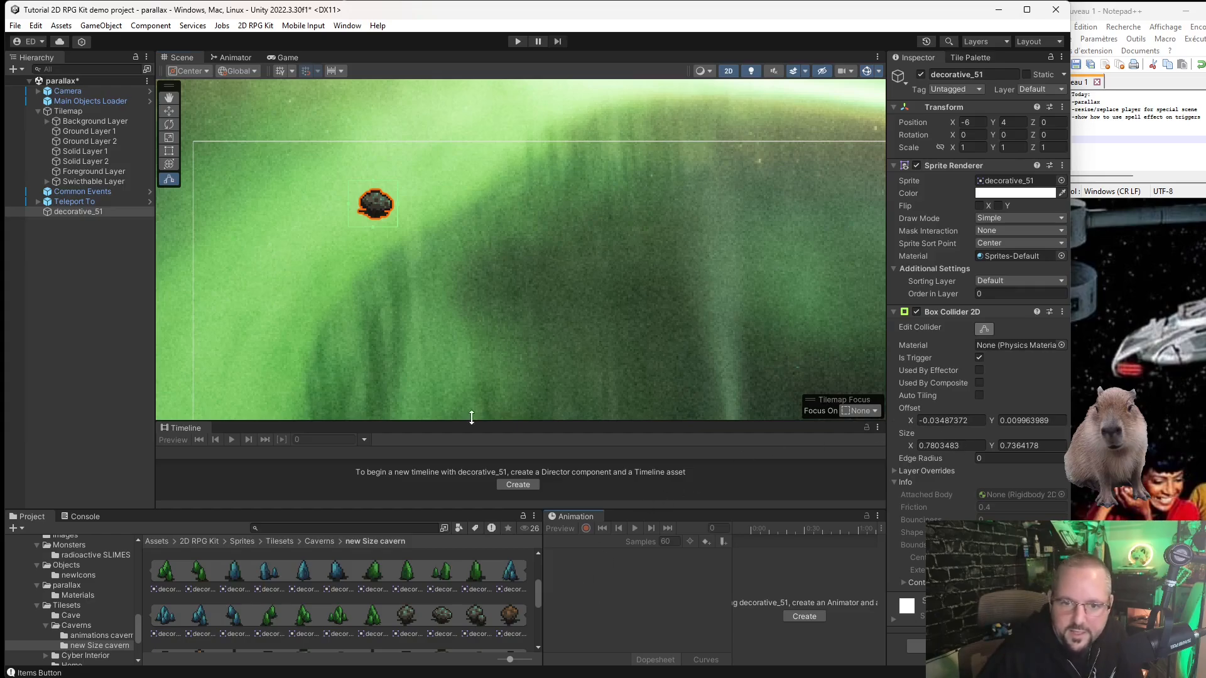
{"action": "scroll", "coordinate": [352, 221], "scroll_direction": "down", "scroll_amount": 3}
{"action": "scroll", "coordinate": [423, 217], "scroll_direction": "up", "scroll_amount": 3}
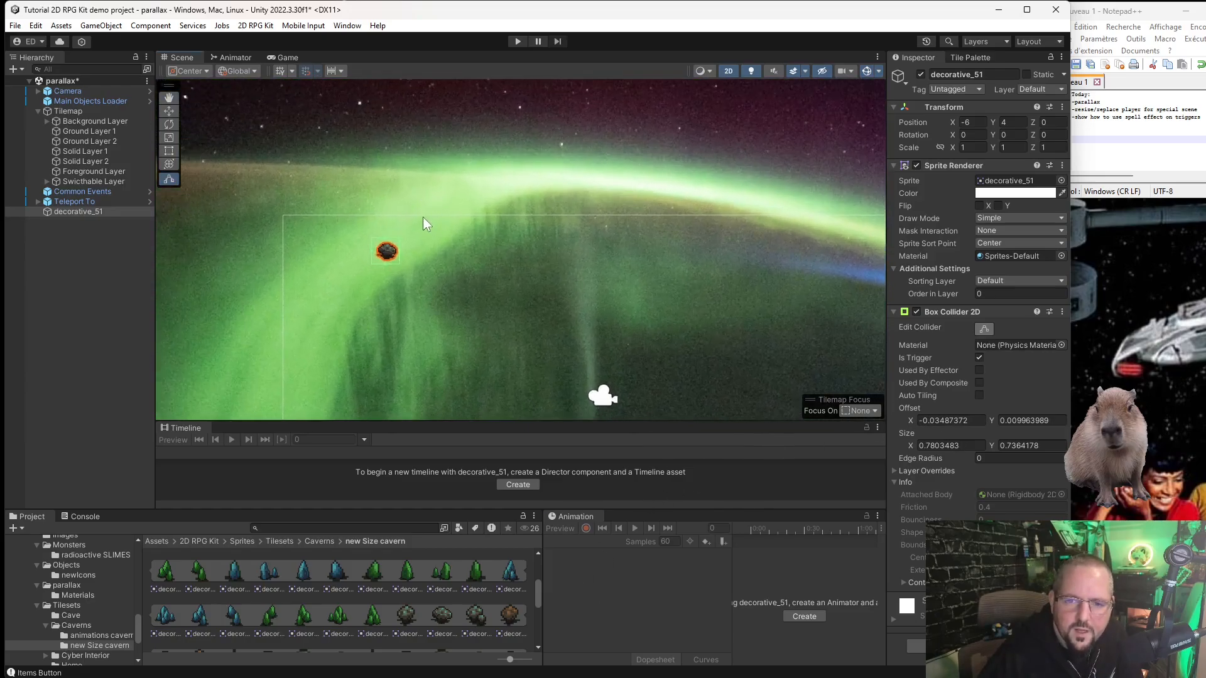
{"action": "scroll", "coordinate": [454, 281], "scroll_direction": "down", "scroll_amount": 3}
{"action": "middle_click_drag", "start_coordinate": [505, 311], "coordinate": [517, 283]}
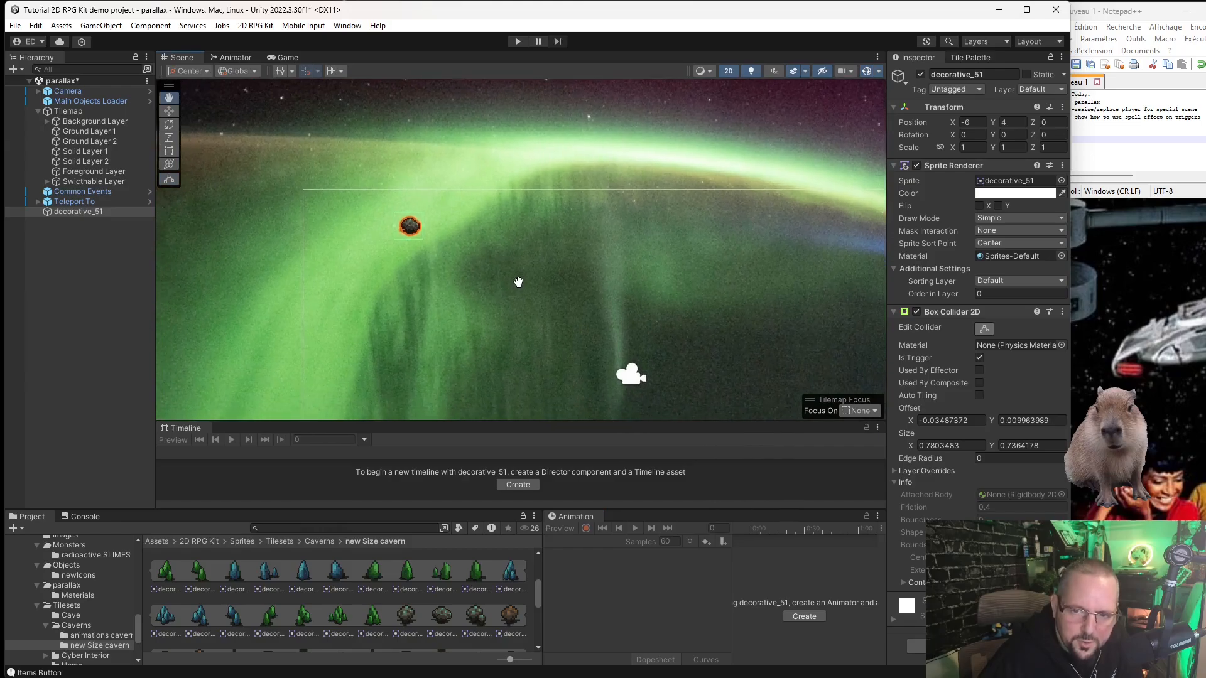
{"action": "scroll", "coordinate": [492, 271], "scroll_direction": "up", "scroll_amount": 3}
{"action": "left_click", "coordinate": [93, 250]}
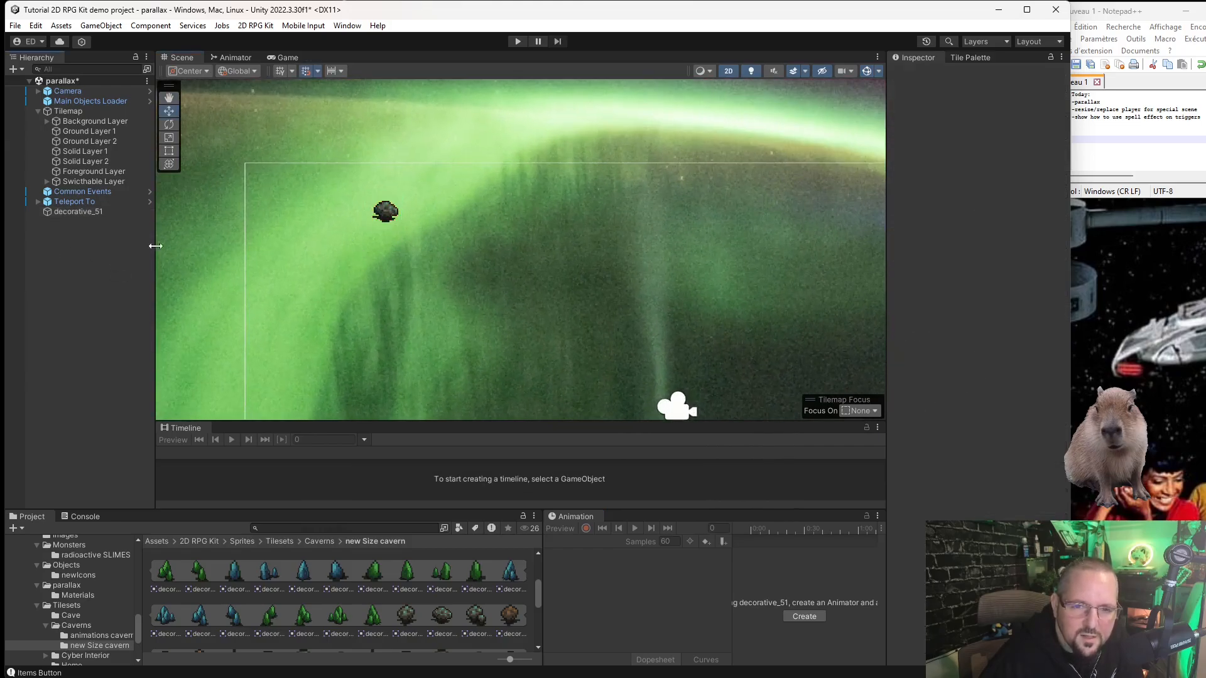
{"action": "left_click", "coordinate": [387, 215]}
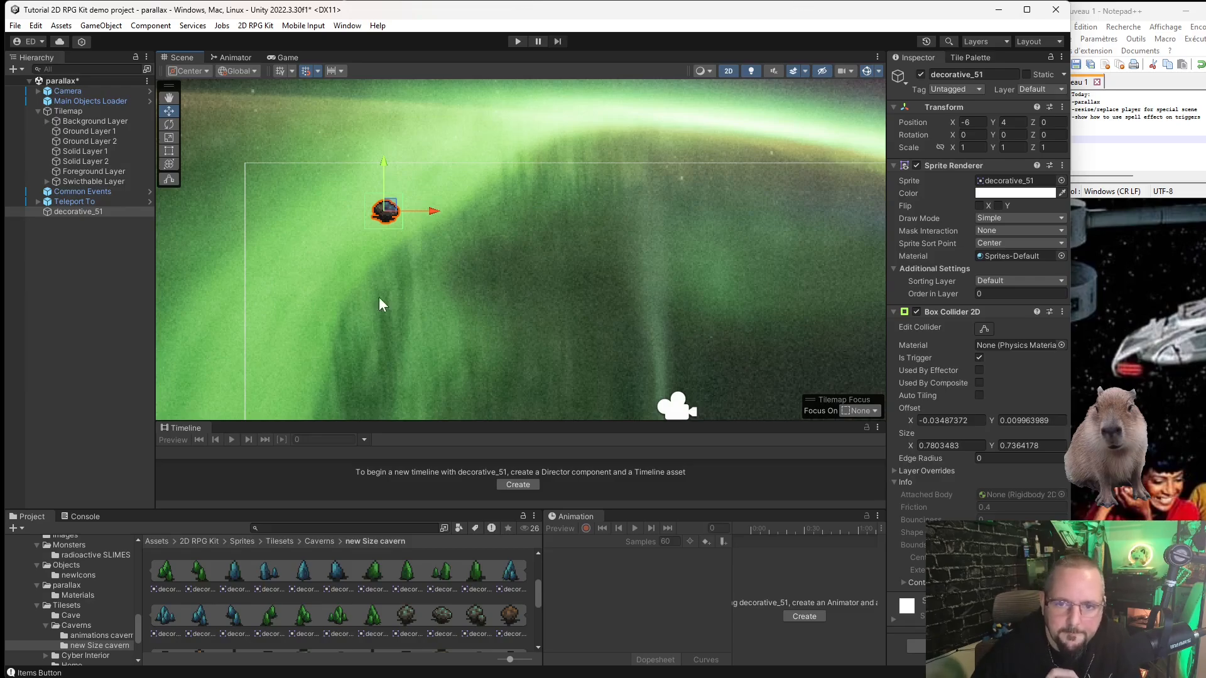
{"action": "scroll", "coordinate": [409, 225], "scroll_direction": "up", "scroll_amount": 2}
{"action": "scroll", "coordinate": [409, 225], "scroll_direction": "down", "scroll_amount": 2}
Add a 2D RPG Kit NPC object to the parallax scene and move it over the rock, at about X -7, Y 1.58.
{"action": "left_click", "coordinate": [74, 258]}
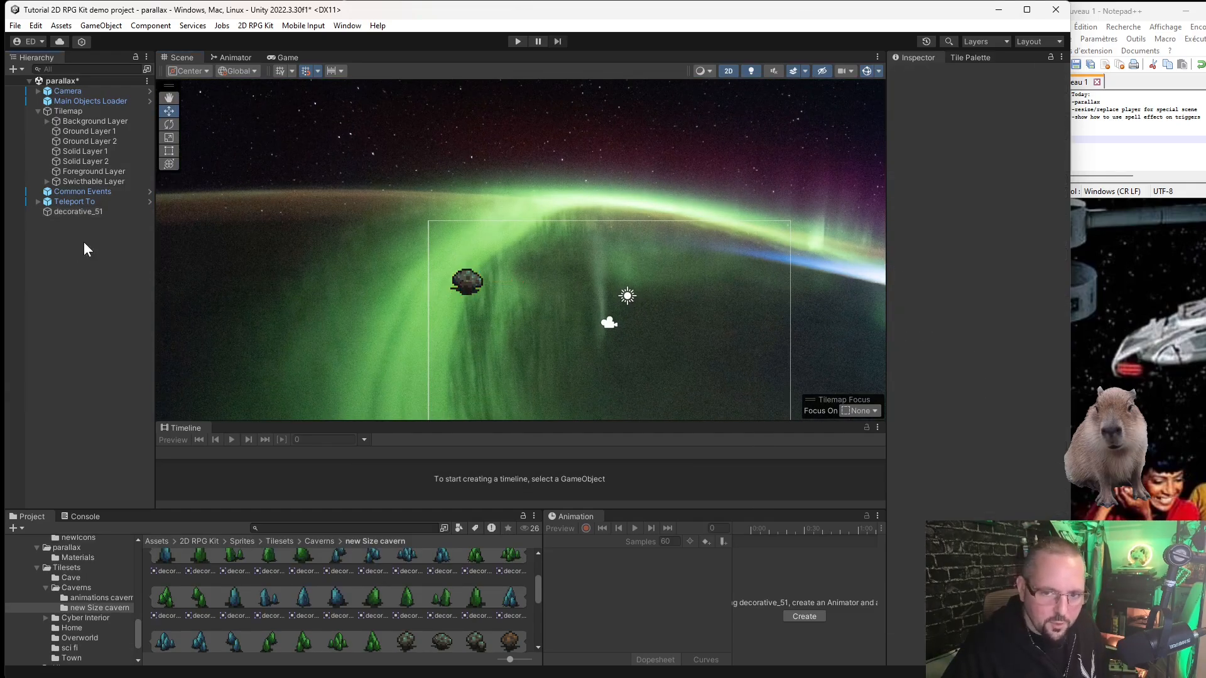
{"action": "right_click", "coordinate": [84, 242]}
{"action": "mouse_move", "coordinate": [157, 445]}
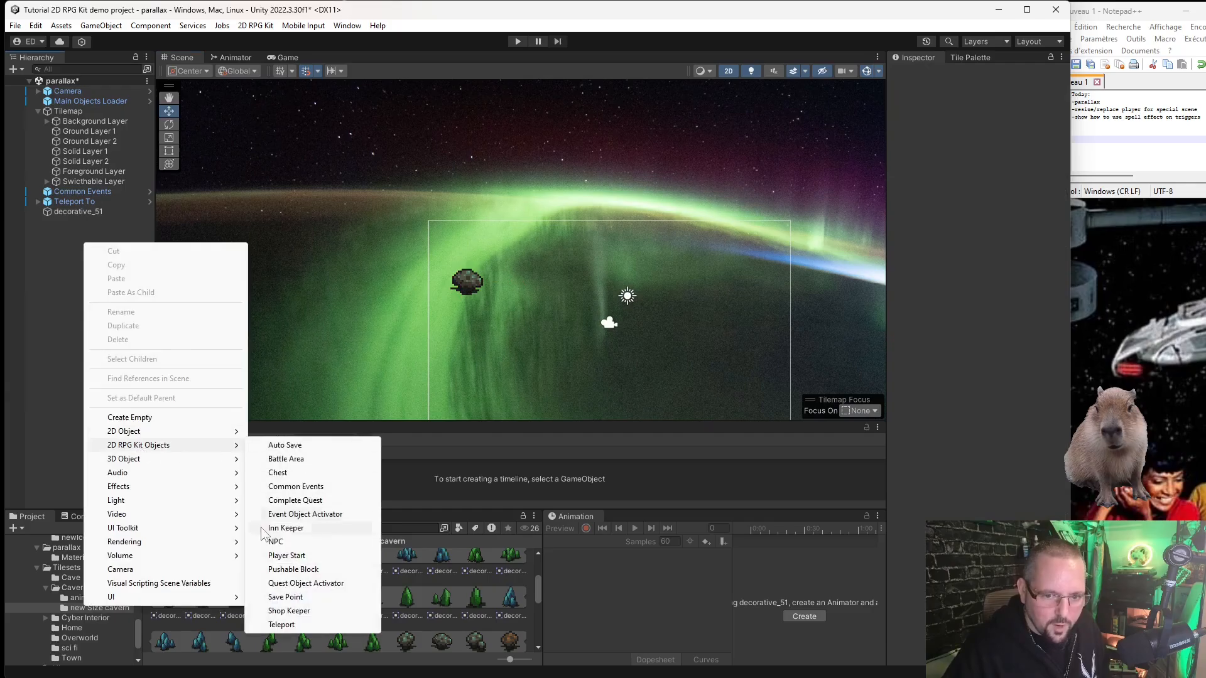
{"action": "left_click", "coordinate": [275, 542]}
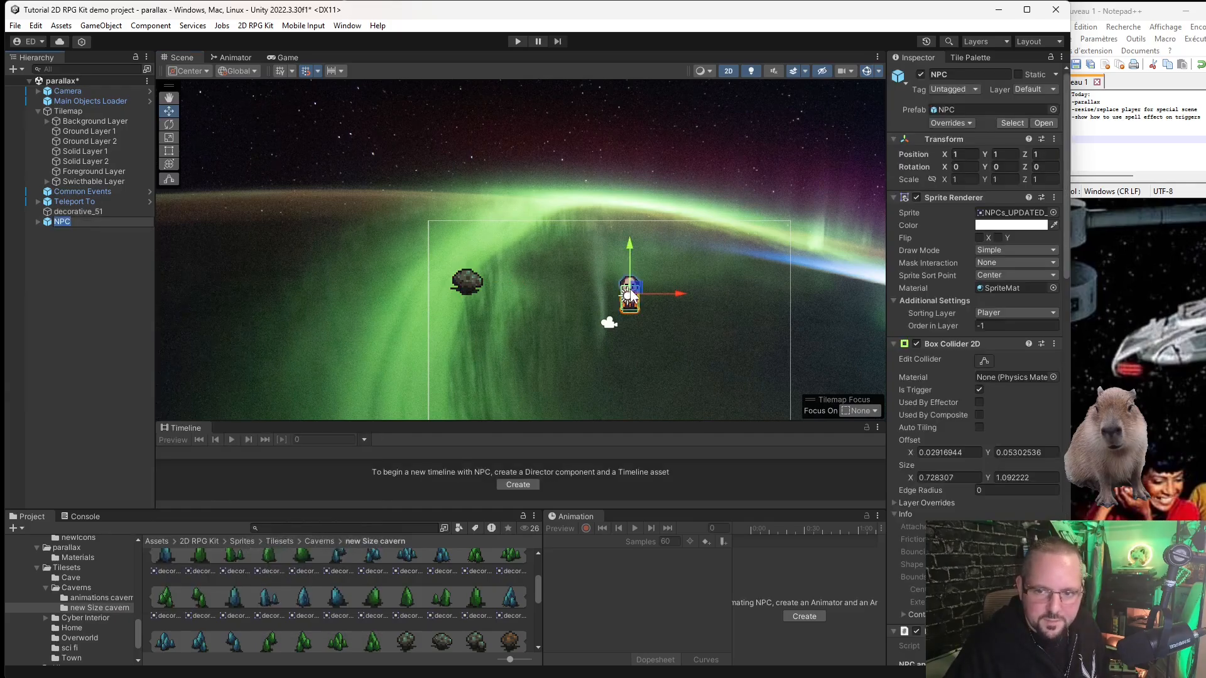
{"action": "left_click_drag", "start_coordinate": [632, 297], "coordinate": [490, 292]}
Set the NPC's sprite sorting layer to Default.
{"action": "scroll", "coordinate": [493, 294], "scroll_direction": "up", "scroll_amount": 3}
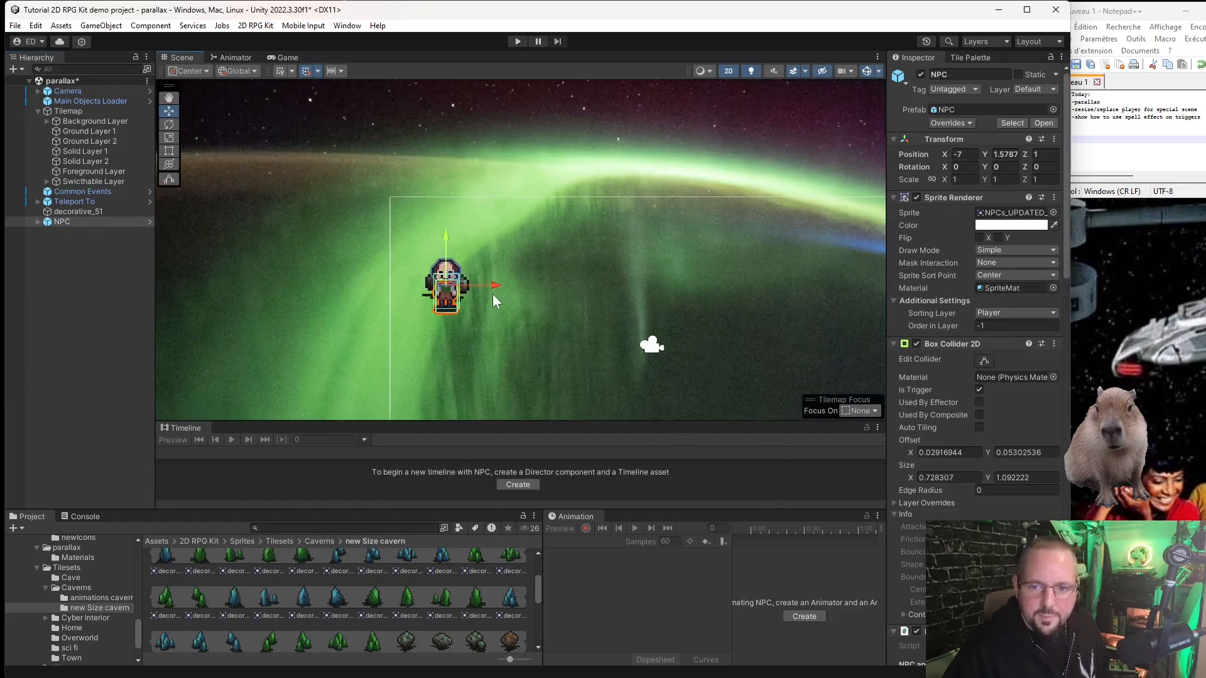
{"action": "left_click", "coordinate": [1005, 314]}
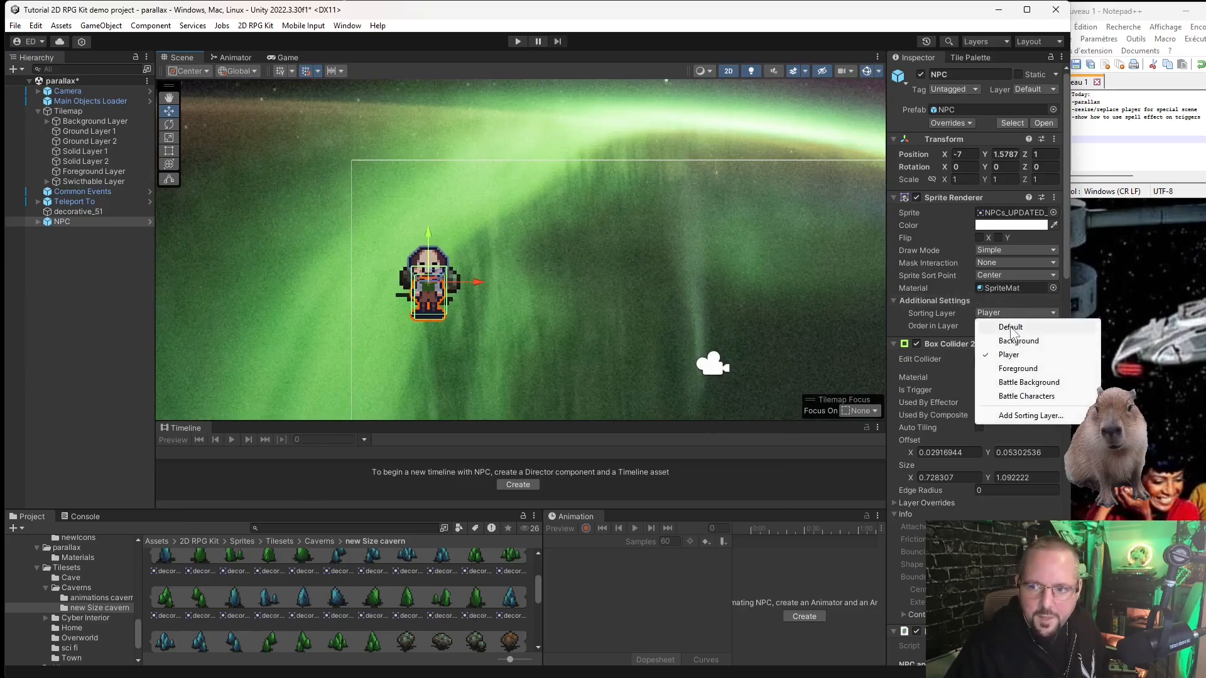
{"action": "left_click", "coordinate": [1010, 328]}
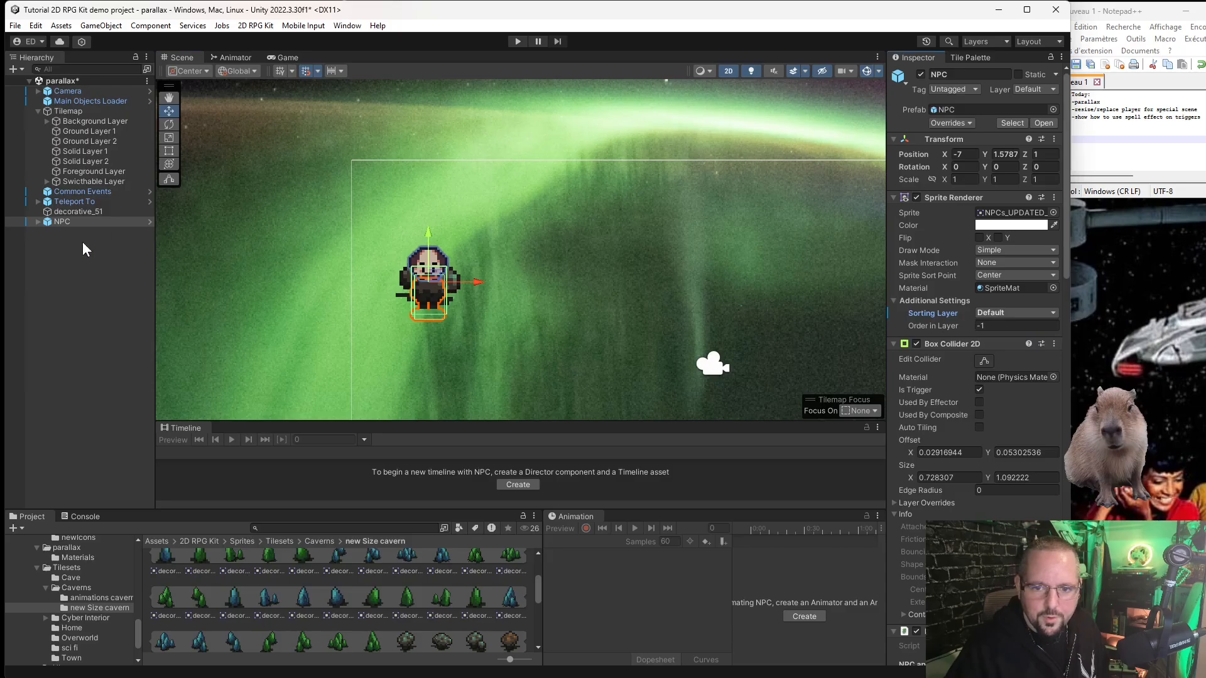
Set the sorting layer of the NPC's Head child sprite to Default.
{"action": "scroll", "coordinate": [408, 280], "scroll_direction": "up", "scroll_amount": 10}
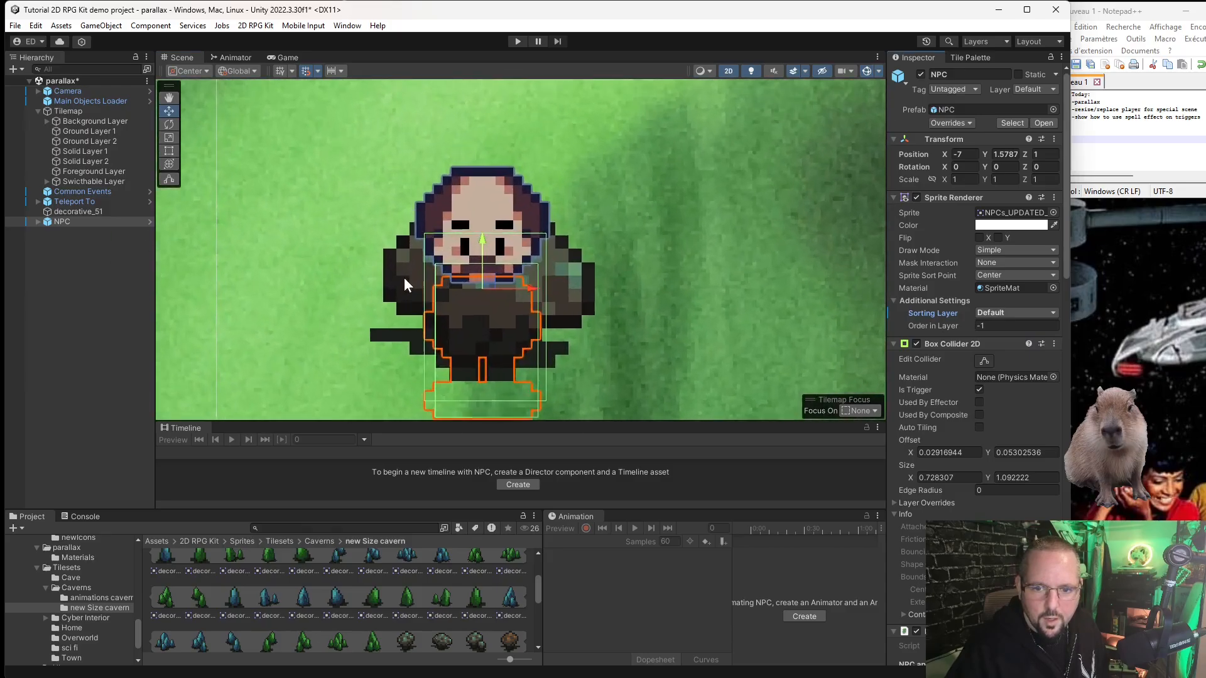
{"action": "scroll", "coordinate": [404, 278], "scroll_direction": "up", "scroll_amount": 1}
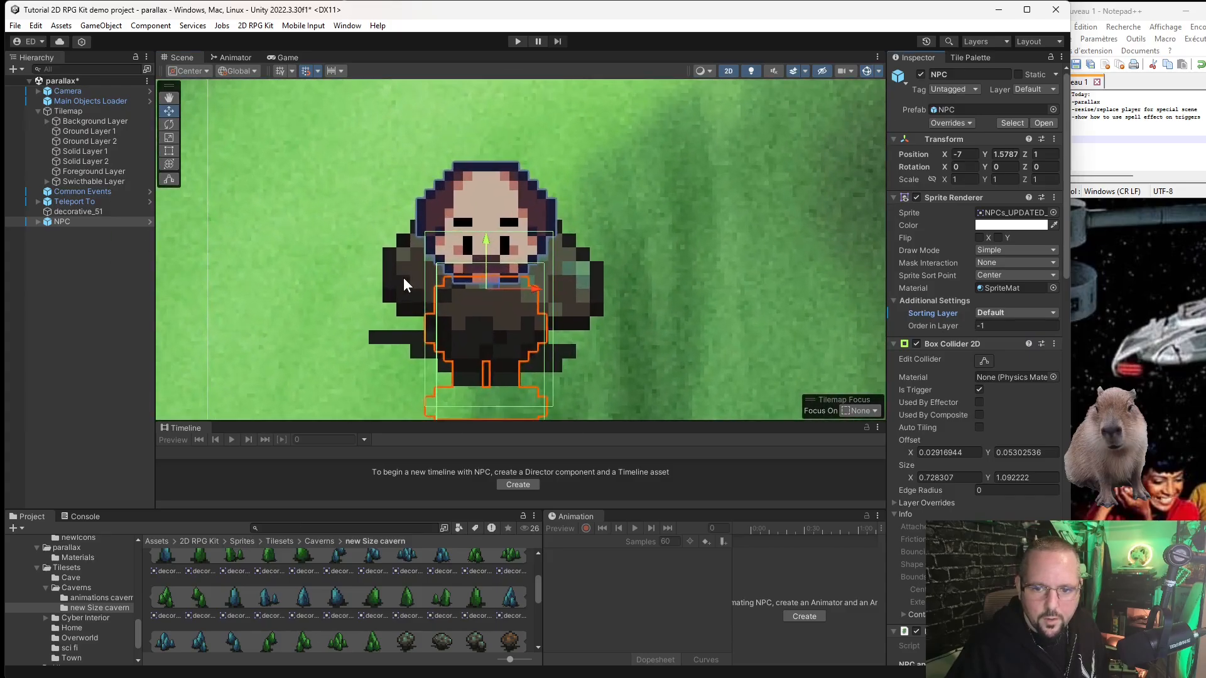
{"action": "left_click", "coordinate": [38, 222]}
{"action": "left_click", "coordinate": [93, 230]}
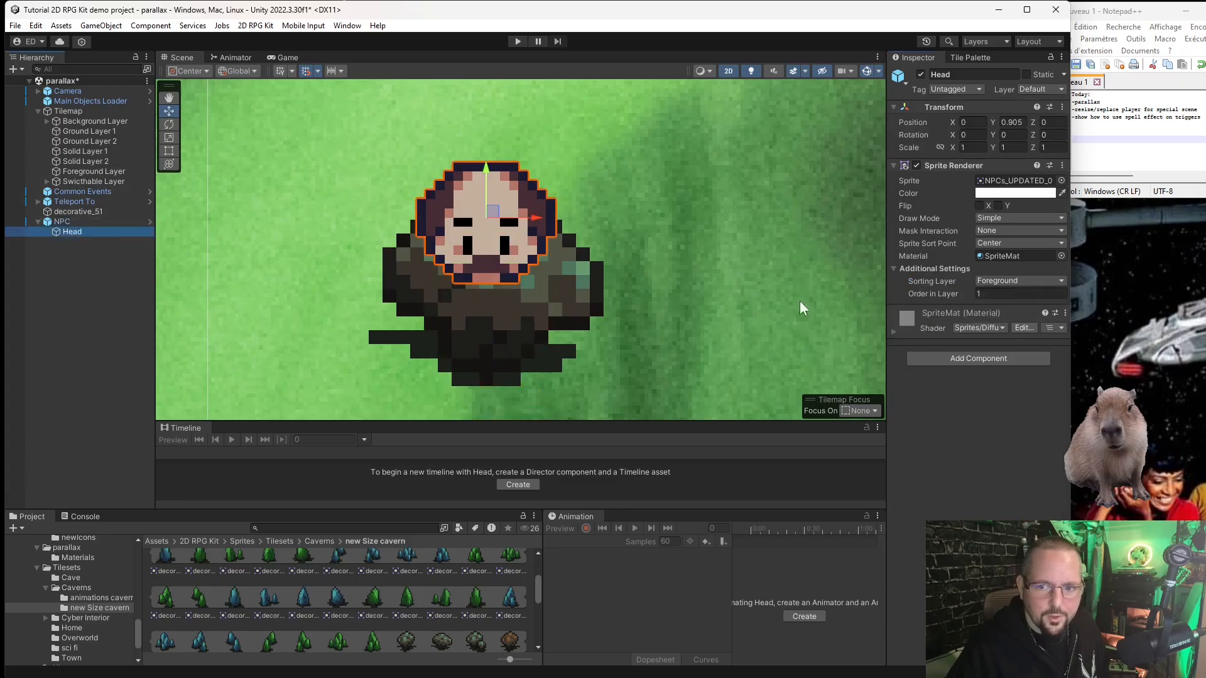
{"action": "left_click", "coordinate": [1024, 280]}
{"action": "left_click", "coordinate": [1017, 296]}
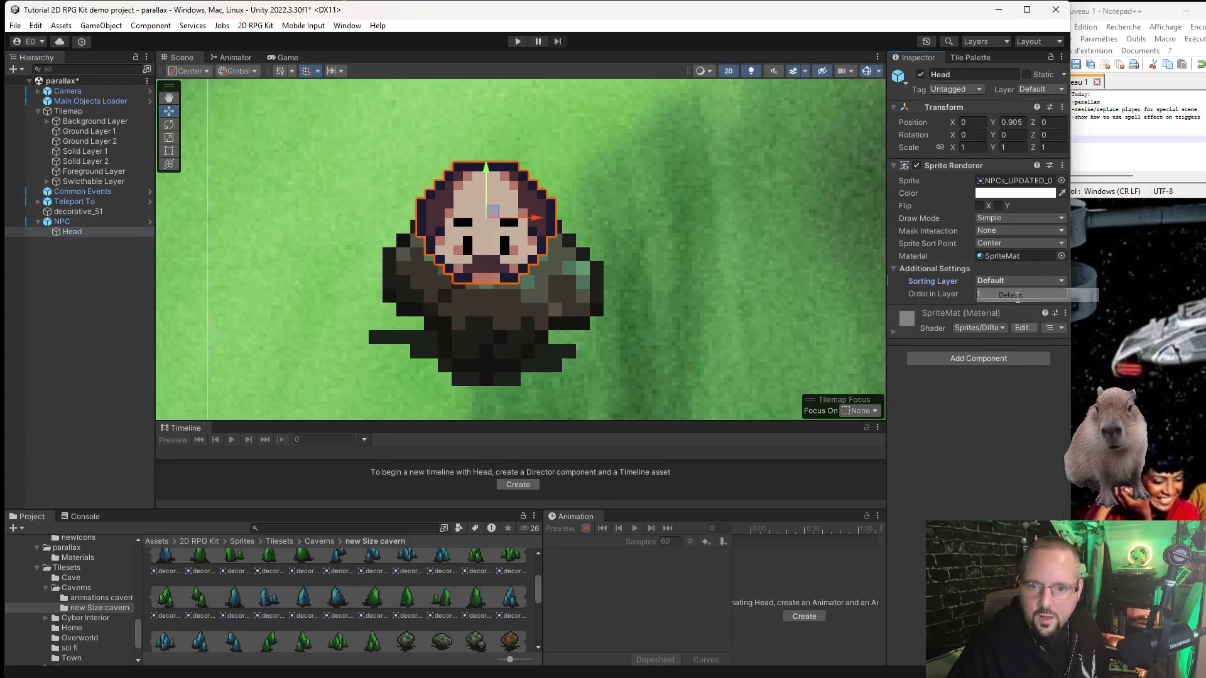
Try an order in layer of -9 on the decorative_51 rock, and restore it to 0.
{"action": "left_click", "coordinate": [276, 306]}
{"action": "left_click", "coordinate": [481, 314]}
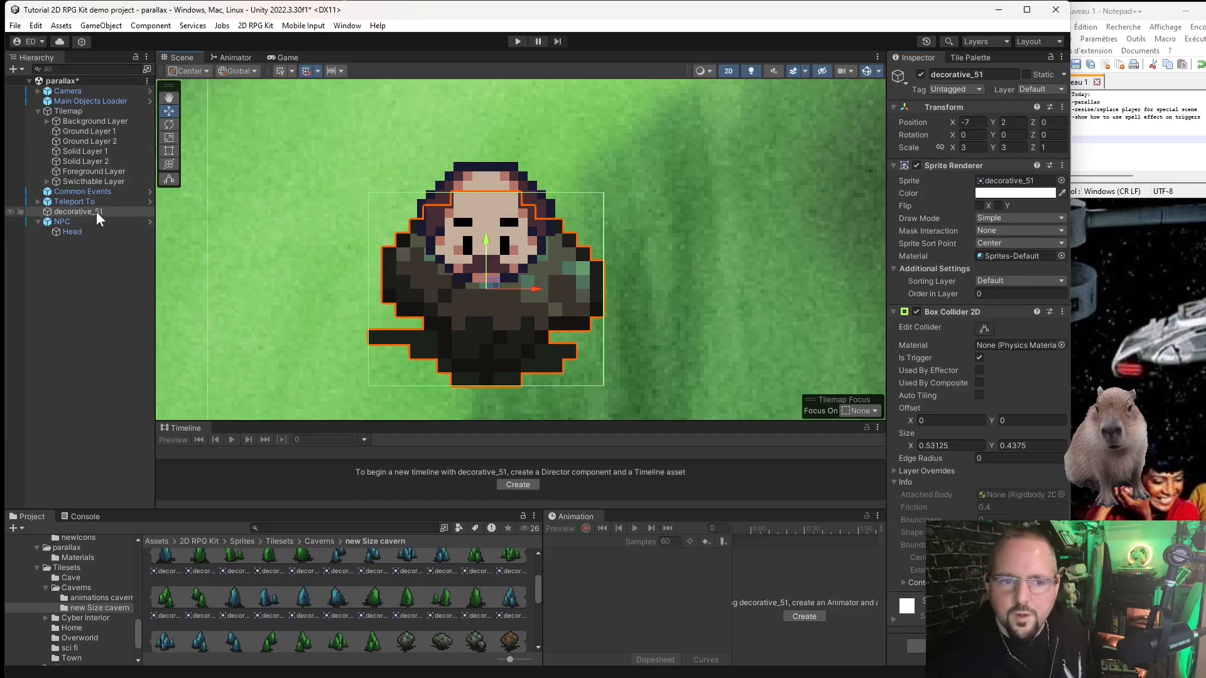
{"action": "left_click", "coordinate": [987, 294]}
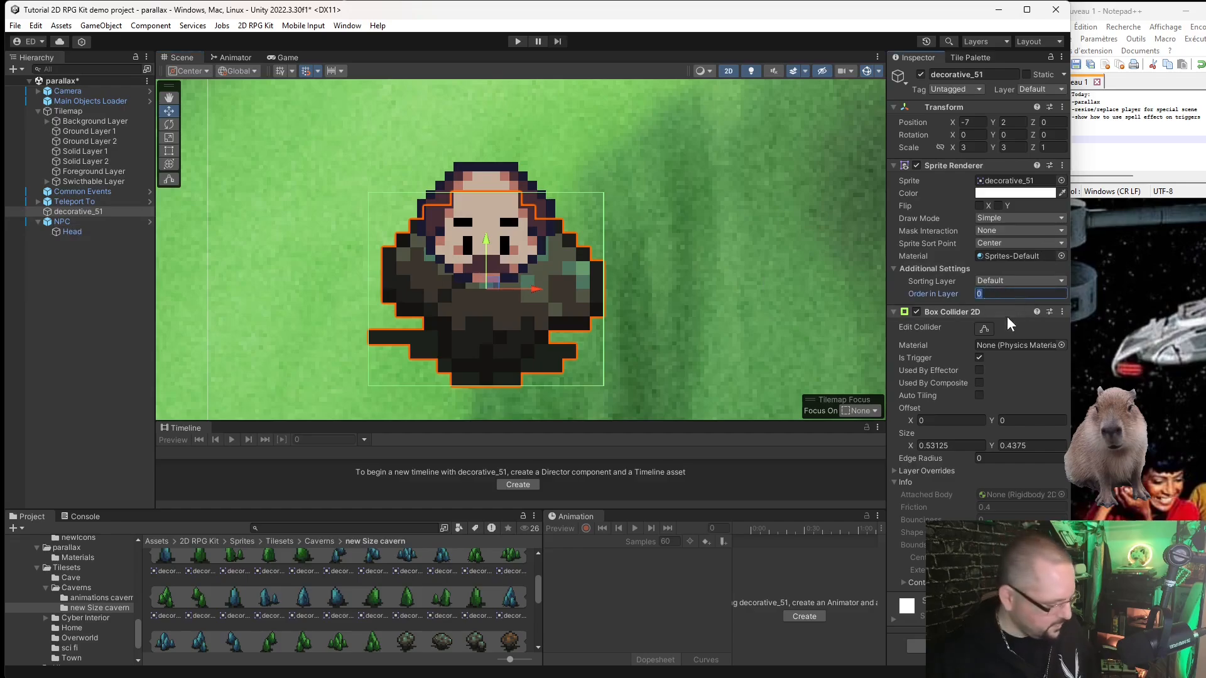
{"action": "type", "text": "-9"}
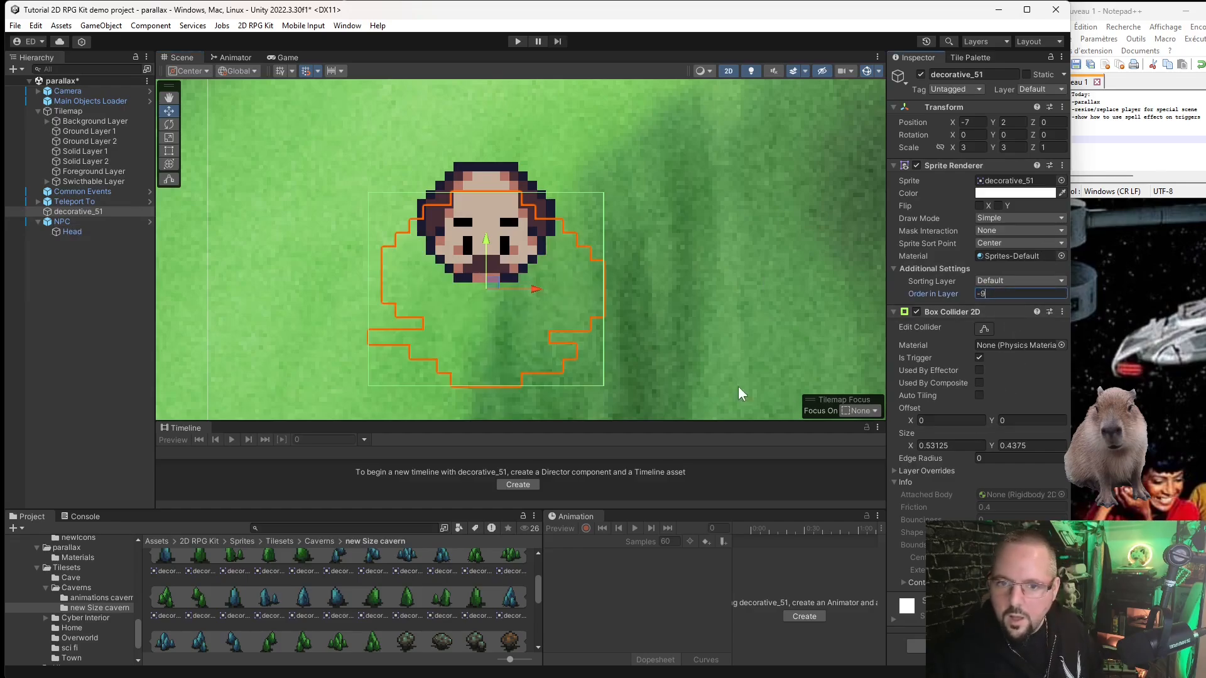
{"action": "key", "text": "BackSpace"}
{"action": "key", "text": "BackSpace"}
{"action": "type", "text": "0"}
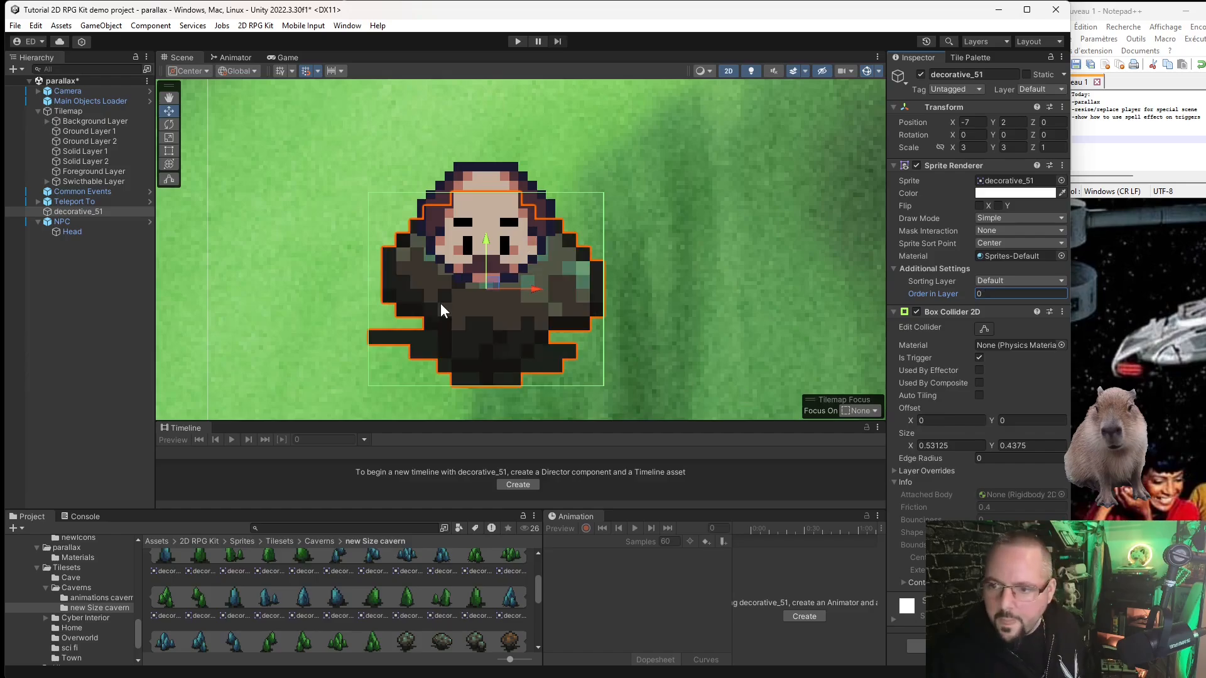
Set the order in layer to -9 on both the NPC's Head sprite and the NPC's own sprite.
{"action": "left_click", "coordinate": [460, 236]}
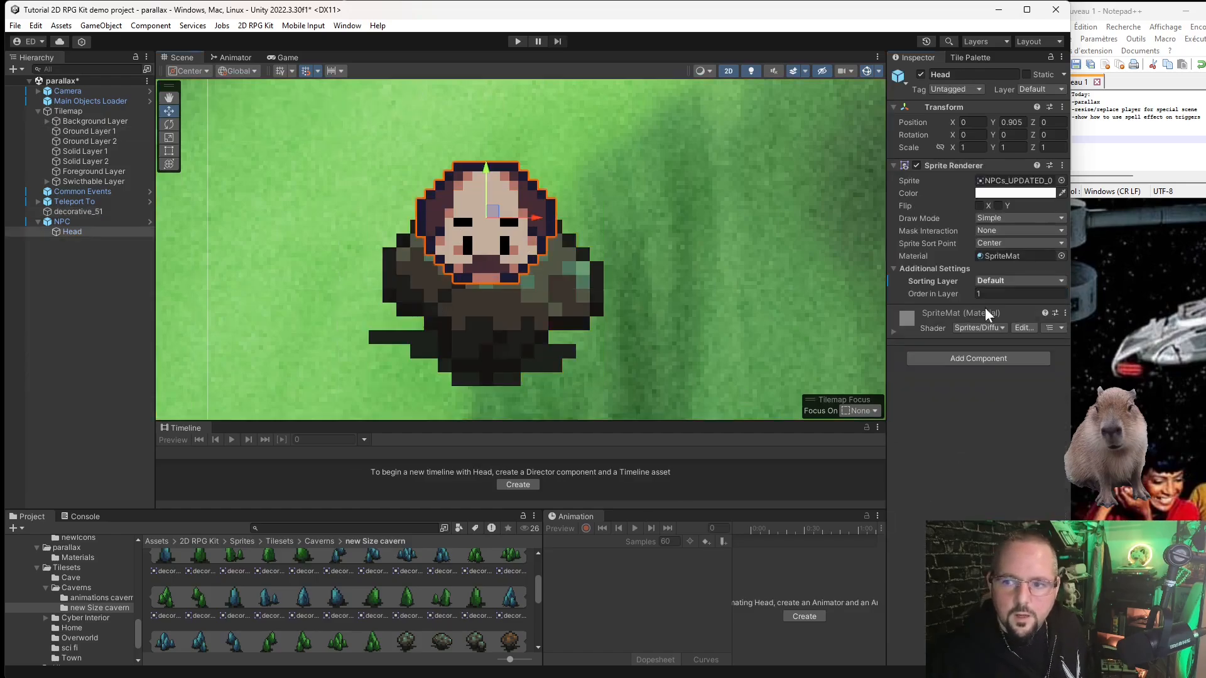
{"action": "left_click", "coordinate": [1006, 294]}
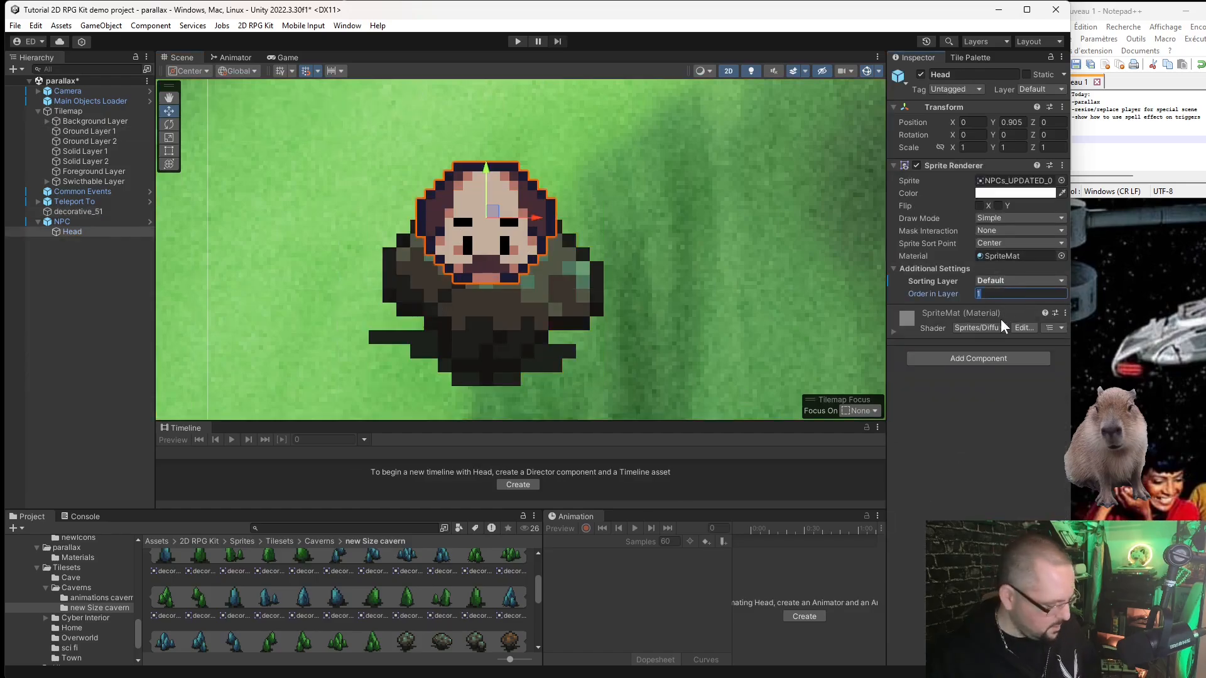
{"action": "type", "text": "-9"}
{"action": "key", "text": "Return"}
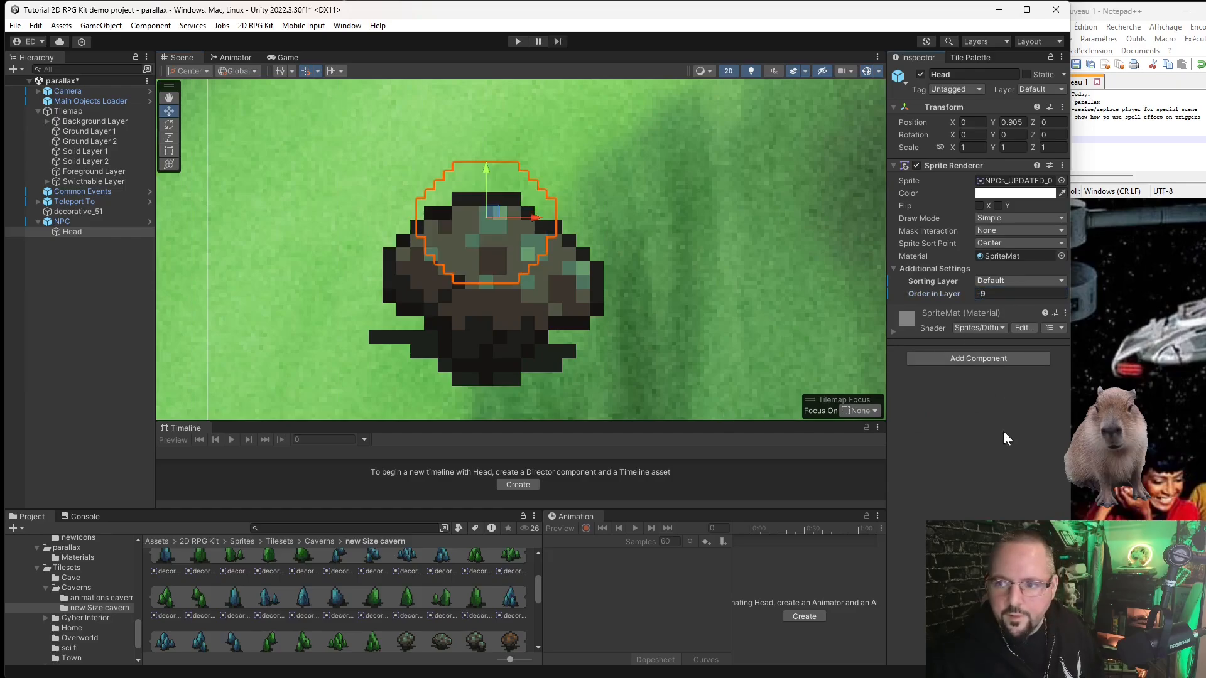
{"action": "left_click", "coordinate": [92, 219]}
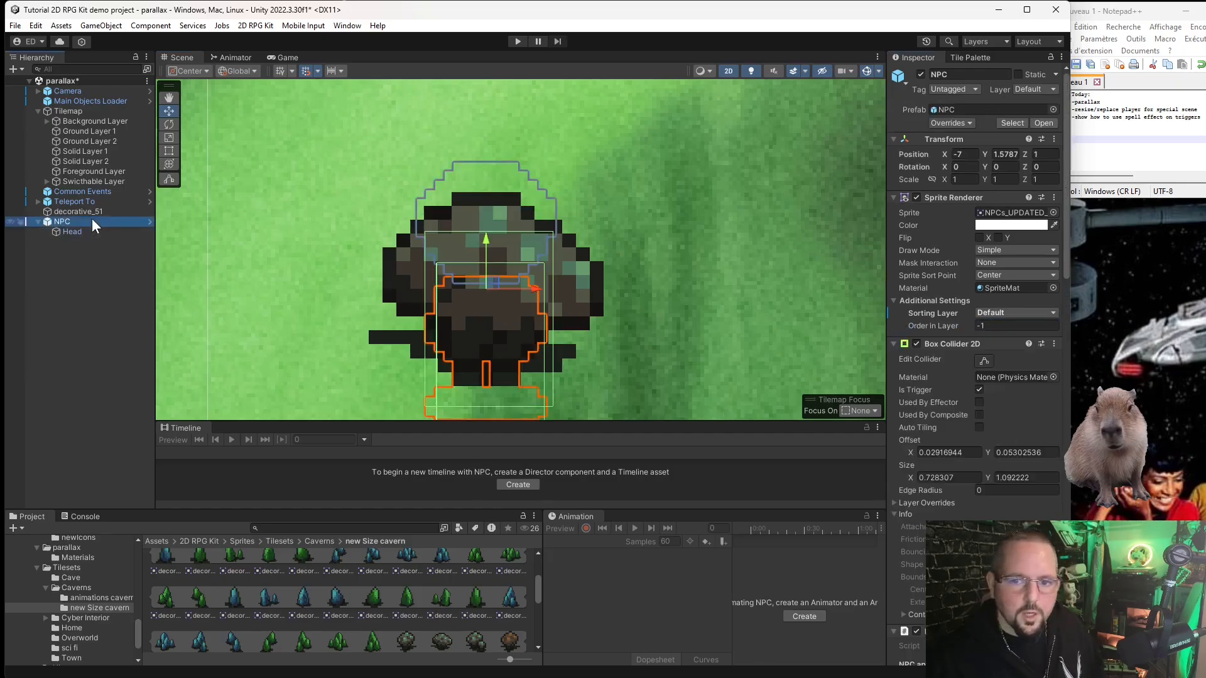
{"action": "left_click", "coordinate": [1000, 324]}
{"action": "type", "text": "-9"}
{"action": "key", "text": "Return"}
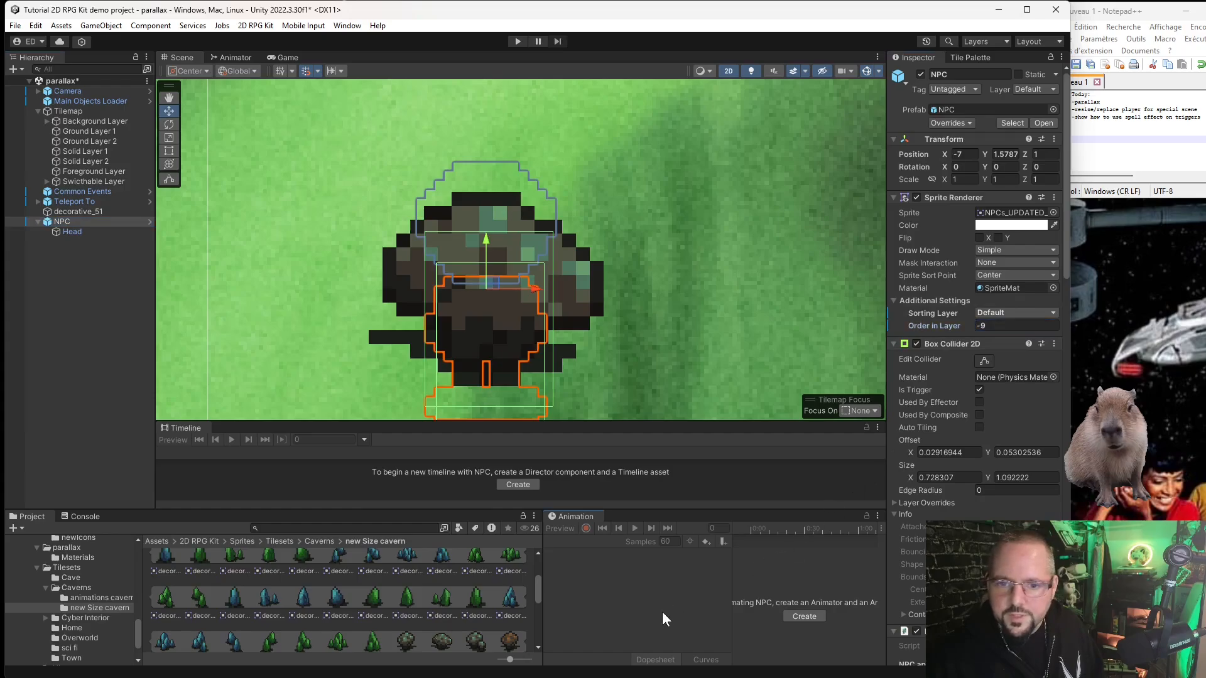
{"action": "left_click", "coordinate": [565, 290]}
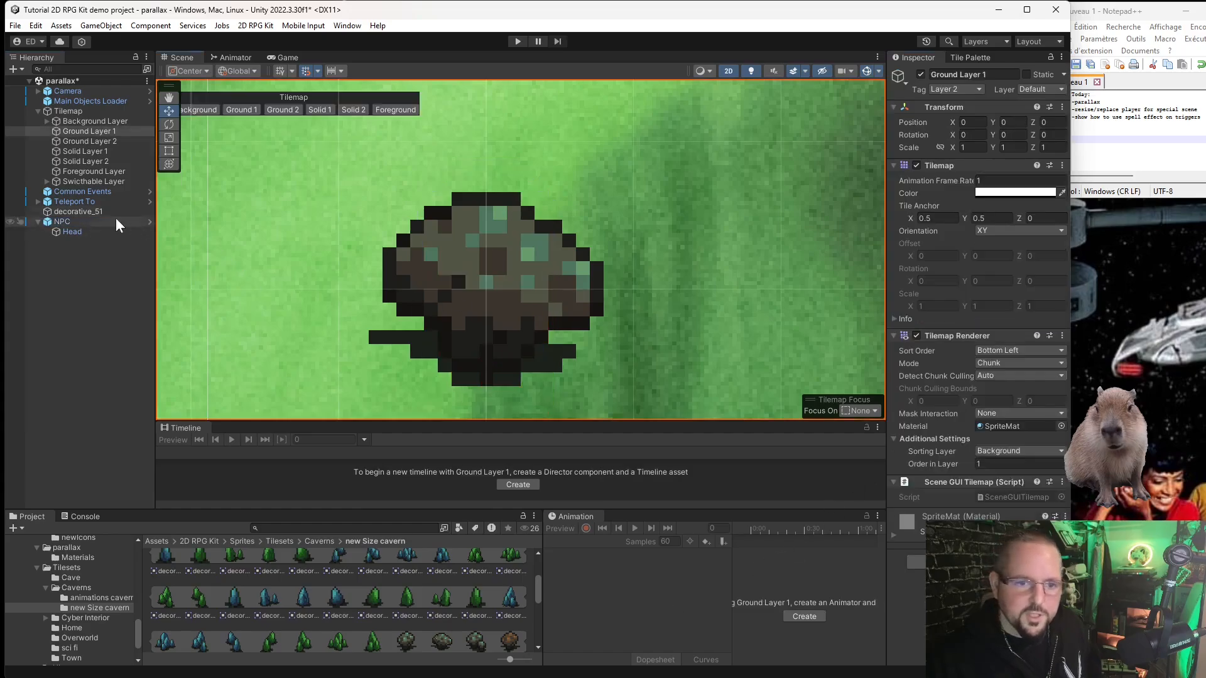
Create two dialog choices in the NPC's Dialog Starter component.
{"action": "left_click", "coordinate": [38, 221]}
{"action": "left_click", "coordinate": [62, 222]}
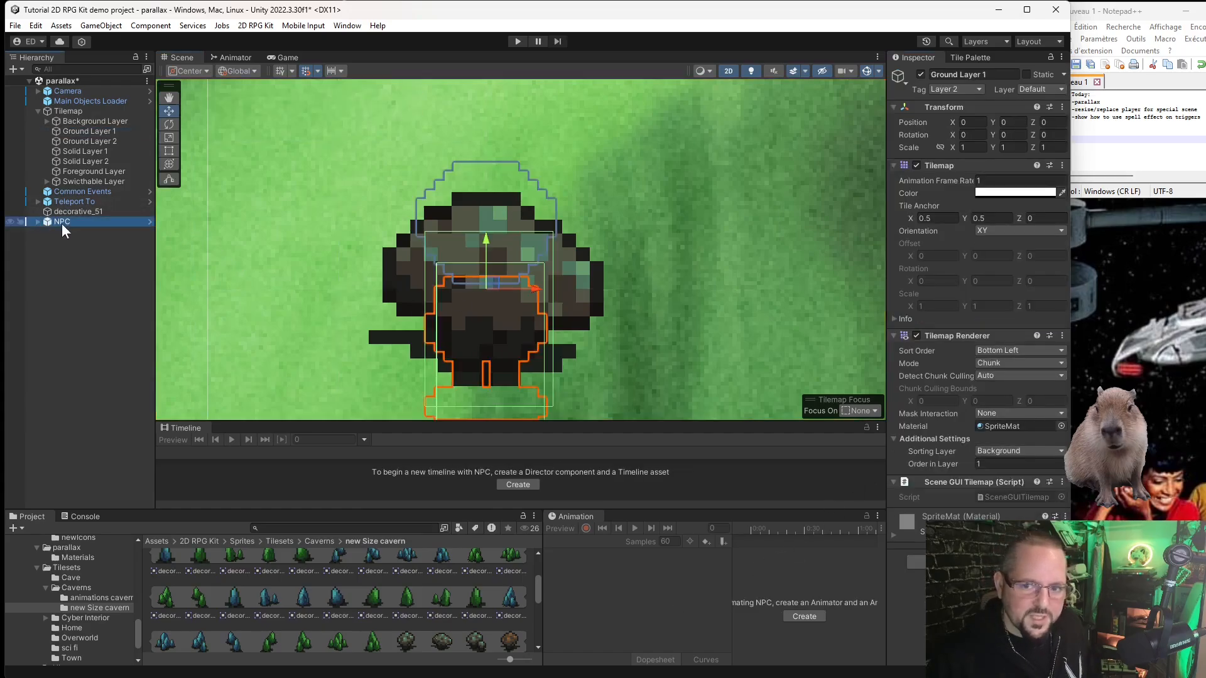
{"action": "scroll", "coordinate": [664, 251], "scroll_direction": "down", "scroll_amount": 2}
{"action": "scroll", "coordinate": [955, 481], "scroll_direction": "down", "scroll_amount": 5}
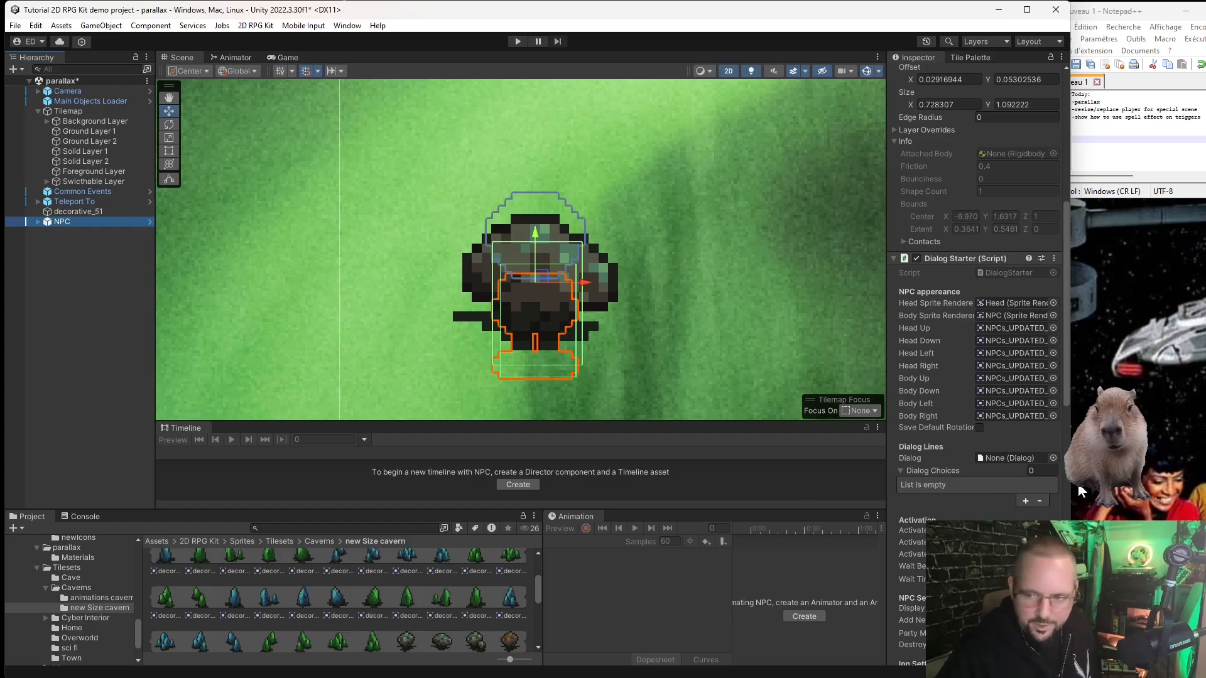
{"action": "left_click", "coordinate": [1030, 470]}
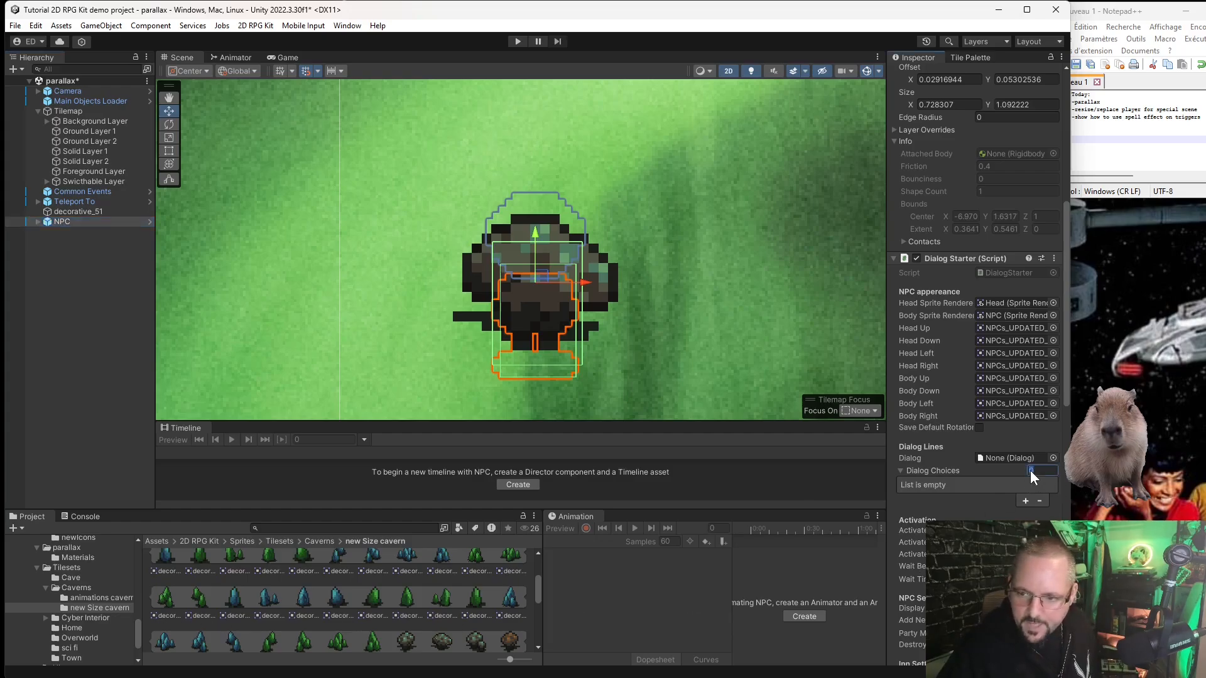
{"action": "type", "text": "2"}
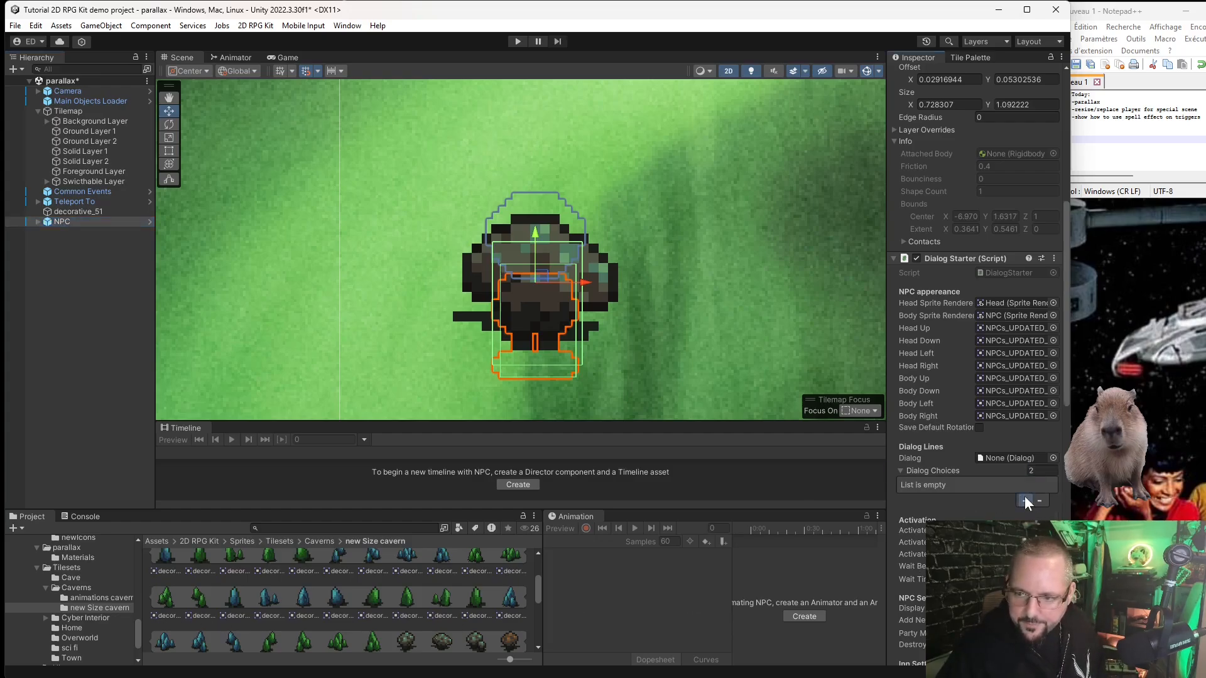
{"action": "left_click", "coordinate": [1025, 501]}
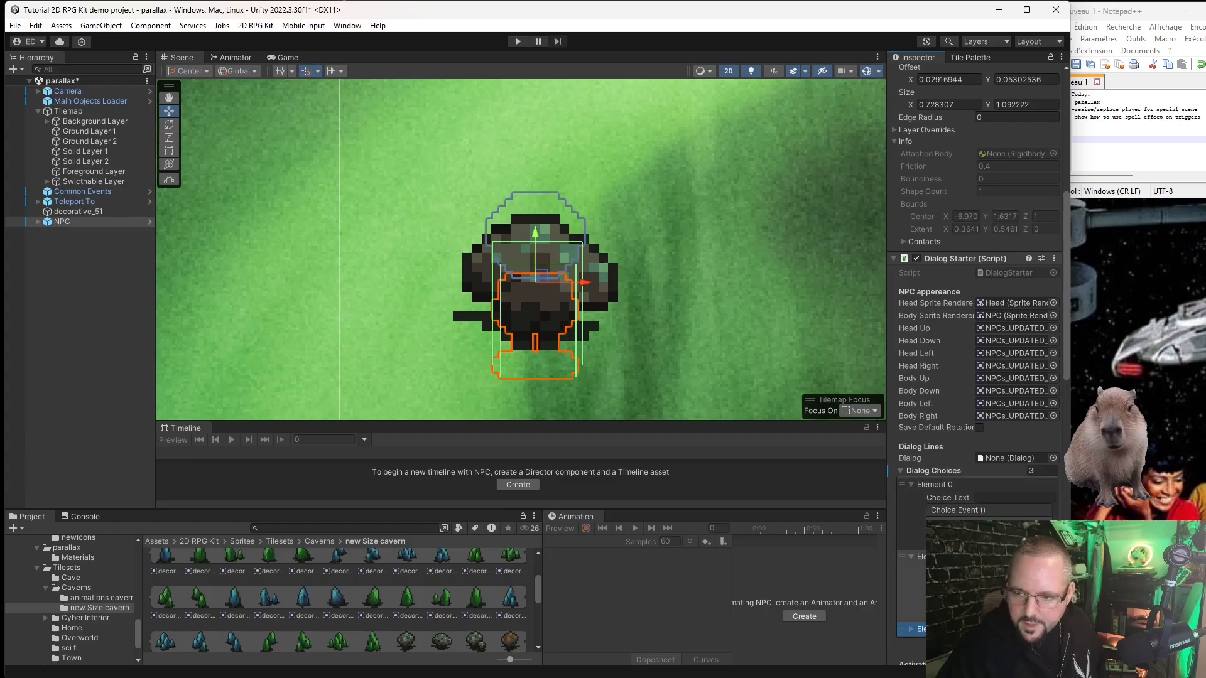
{"action": "scroll", "coordinate": [977, 314], "scroll_direction": "down", "scroll_amount": 2}
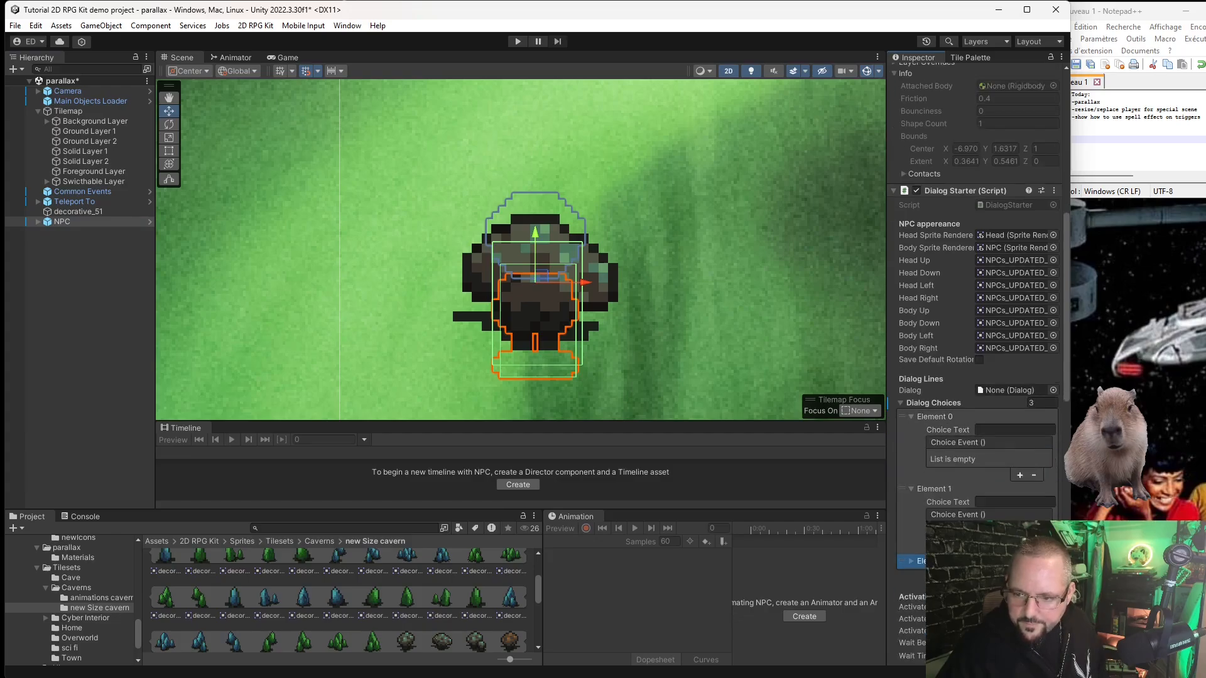
{"action": "left_click", "coordinate": [1040, 576]}
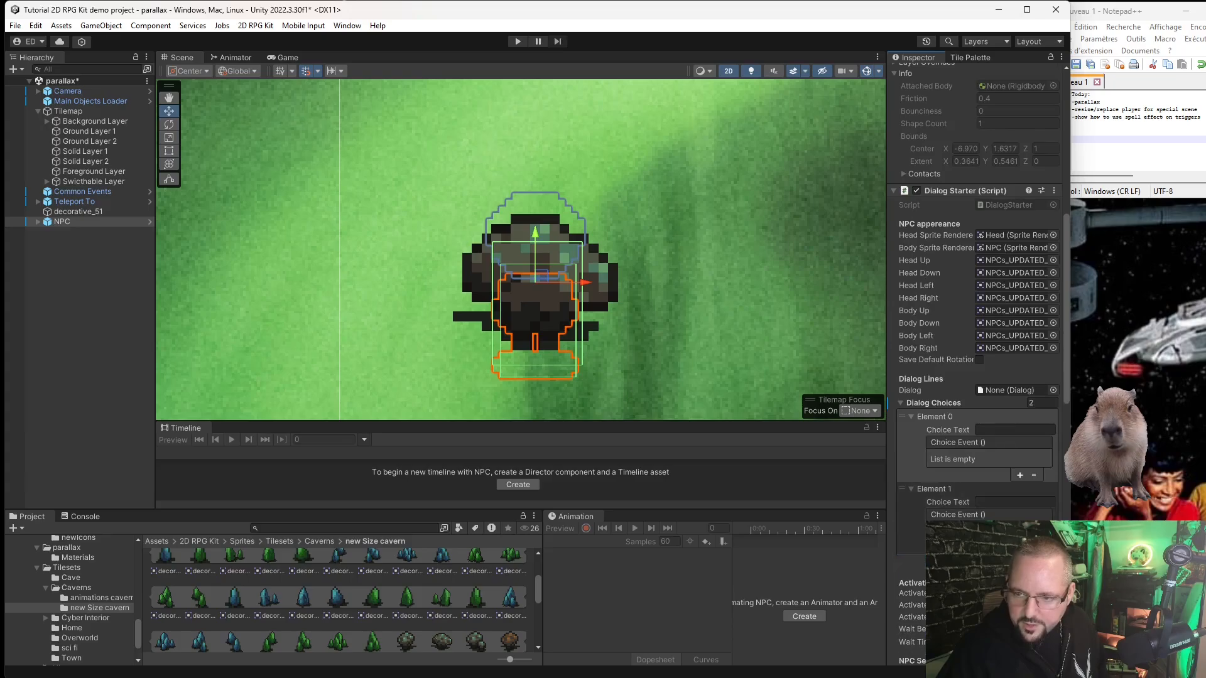
Set the text of the first dialog choice to Yes and the second to No.
{"action": "left_click", "coordinate": [1005, 429]}
{"action": "type", "text": "Yes"}
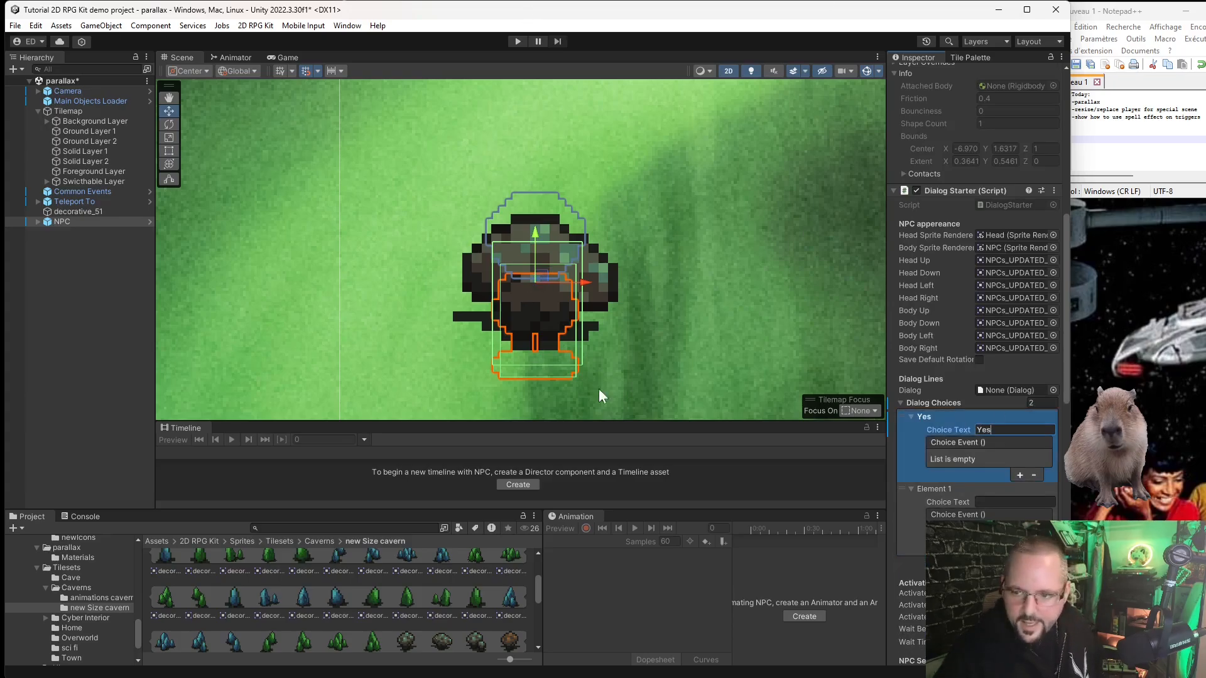
{"action": "left_click", "coordinate": [995, 502]}
{"action": "type", "text": "No"}
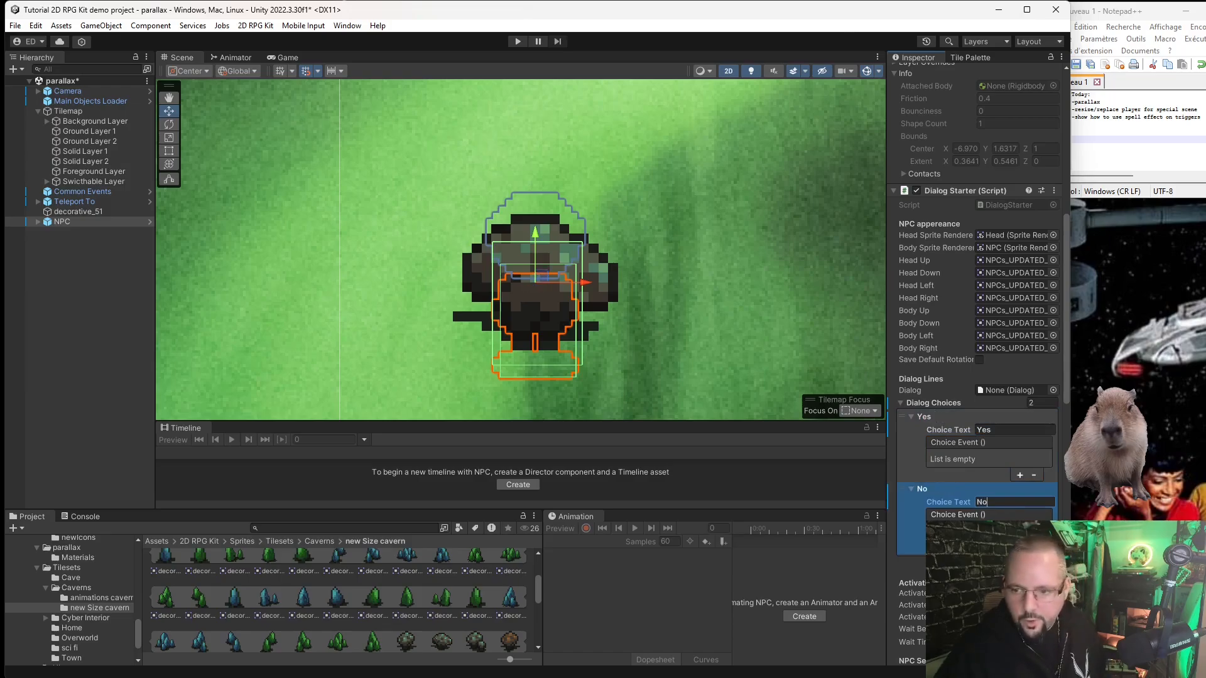
Add a choice event entry to both the Yes and No choices, with the NPC as the target object.
{"action": "left_click", "coordinate": [1019, 475]}
{"action": "left_click", "coordinate": [1018, 578]}
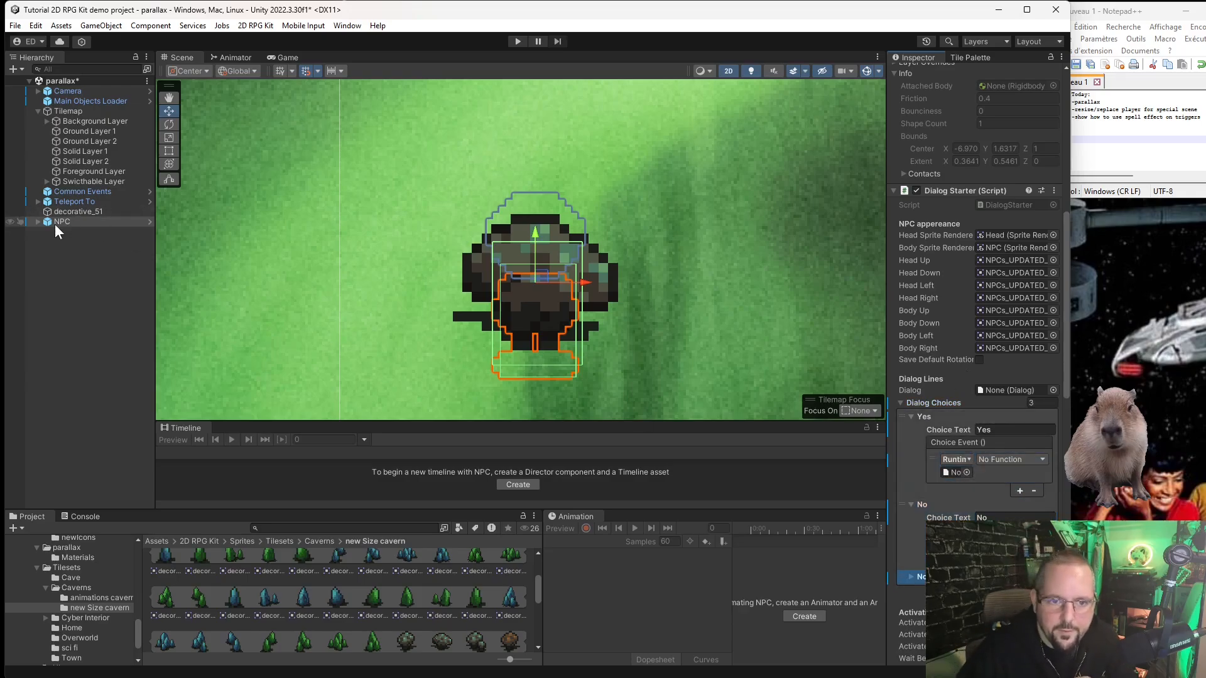
{"action": "left_click_drag", "start_coordinate": [52, 224], "coordinate": [954, 476]}
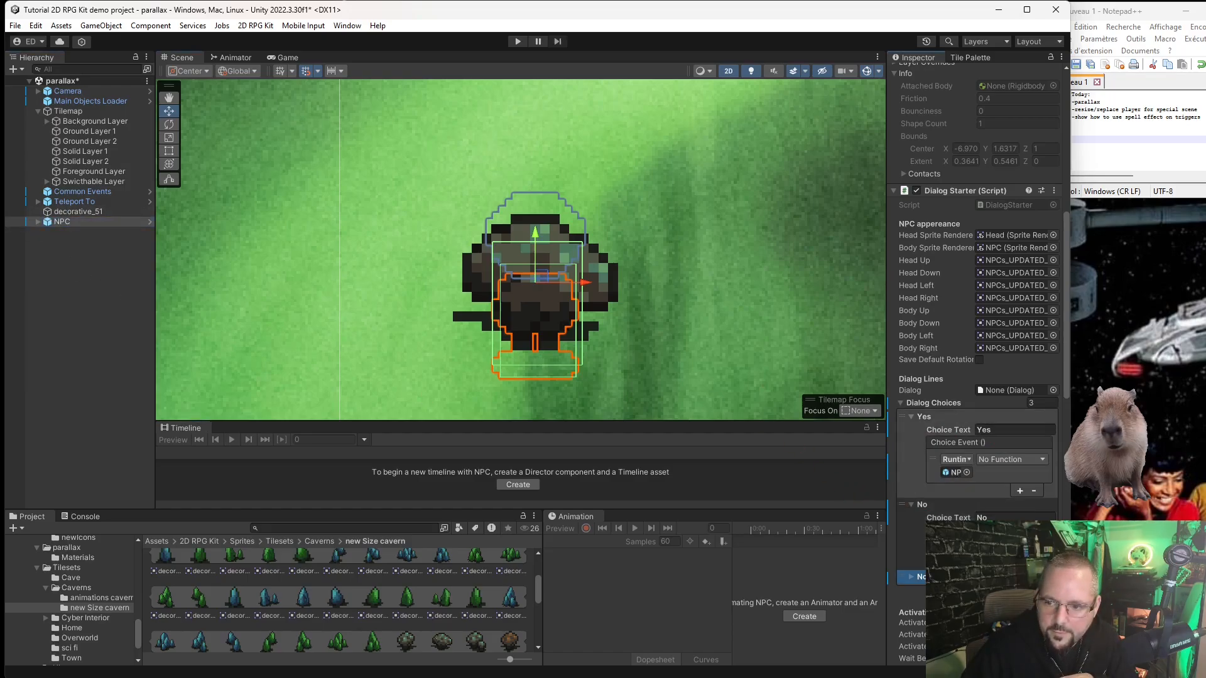
{"action": "left_click", "coordinate": [1019, 562]}
{"action": "left_click_drag", "start_coordinate": [52, 220], "coordinate": [953, 561]}
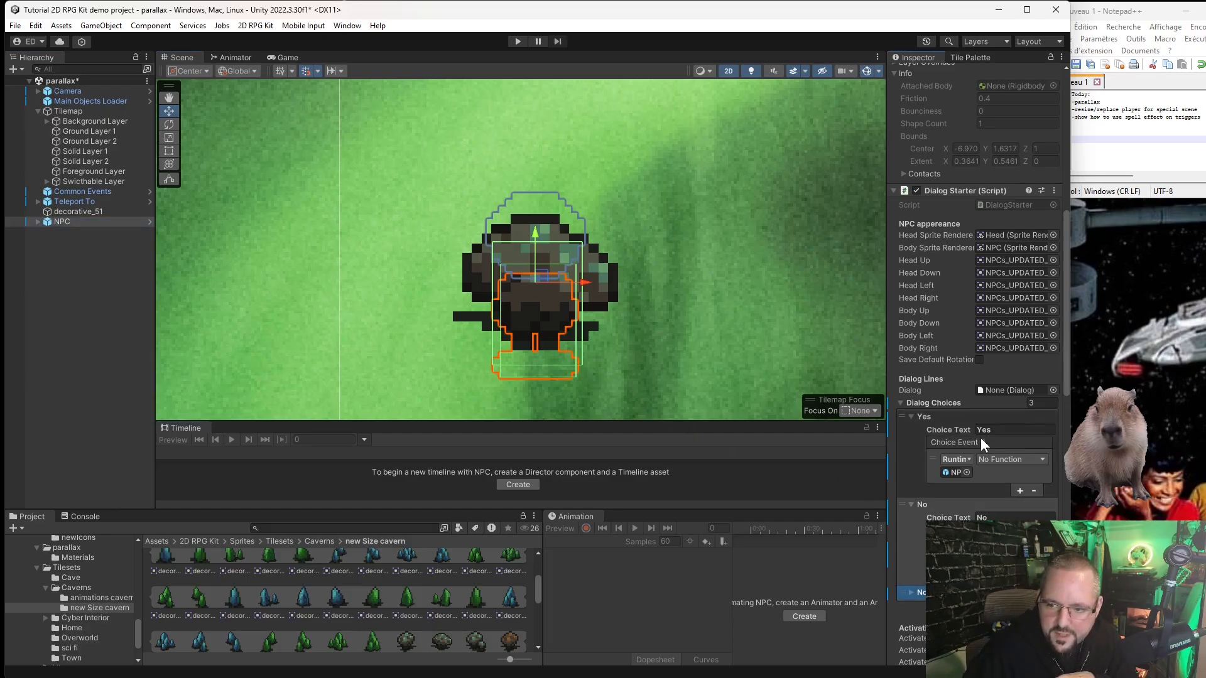
Make the Yes choice's event call GameObject.SetActive on the NPC with its value unchecked, and add another entry to that event.
{"action": "left_click", "coordinate": [1040, 460]}
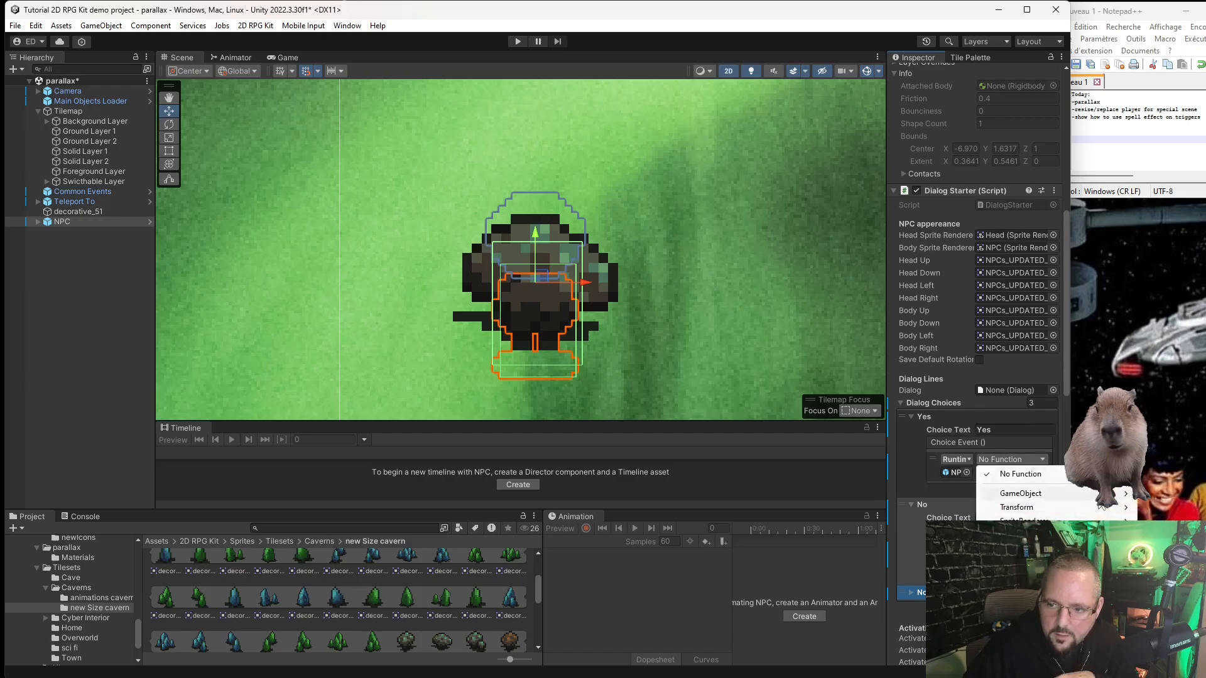
{"action": "mouse_move", "coordinate": [1096, 497]}
{"action": "left_click", "coordinate": [1173, 590]}
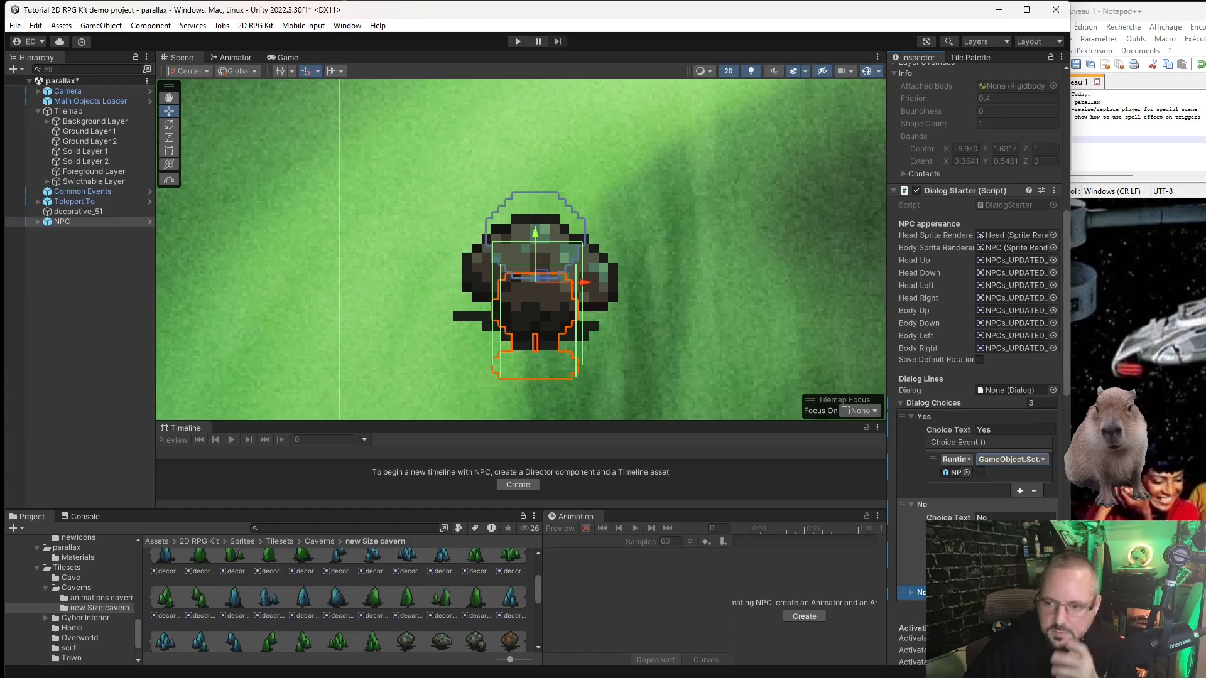
{"action": "left_click", "coordinate": [1019, 492]}
Look through the project's Sprites folders, including Effects/newSpells, for a usable spell effect.
{"action": "left_click", "coordinate": [91, 340]}
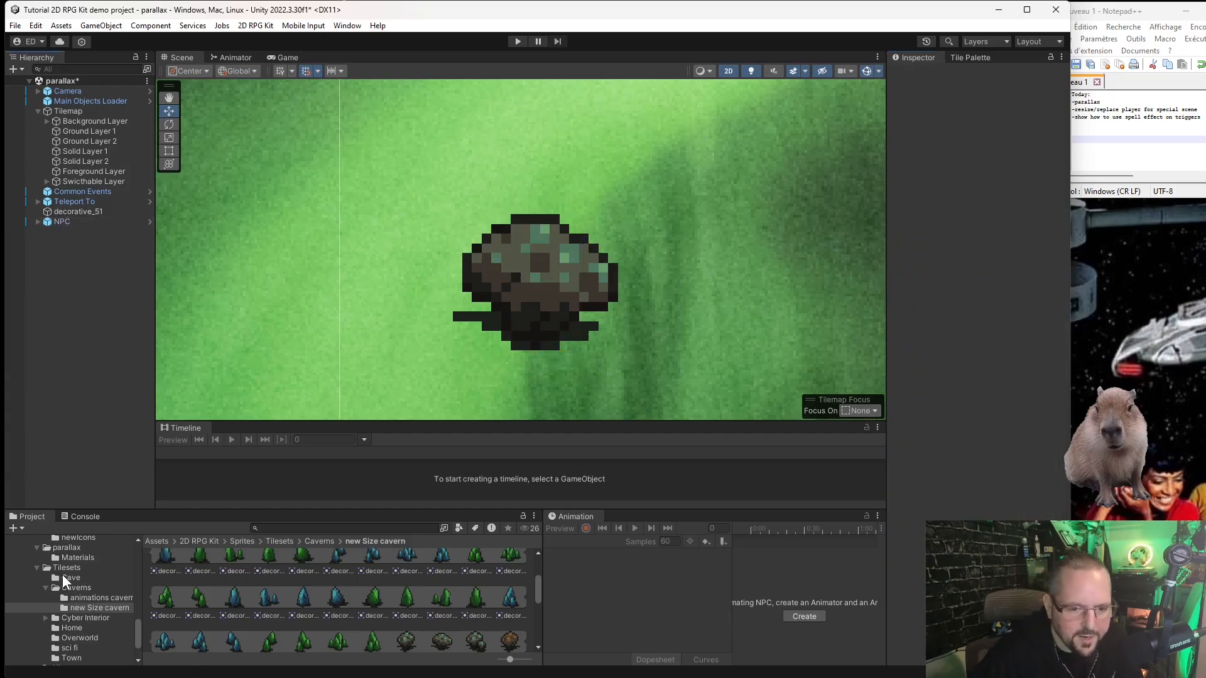
{"action": "scroll", "coordinate": [72, 584], "scroll_direction": "up", "scroll_amount": 6}
{"action": "scroll", "coordinate": [88, 612], "scroll_direction": "up", "scroll_amount": 2}
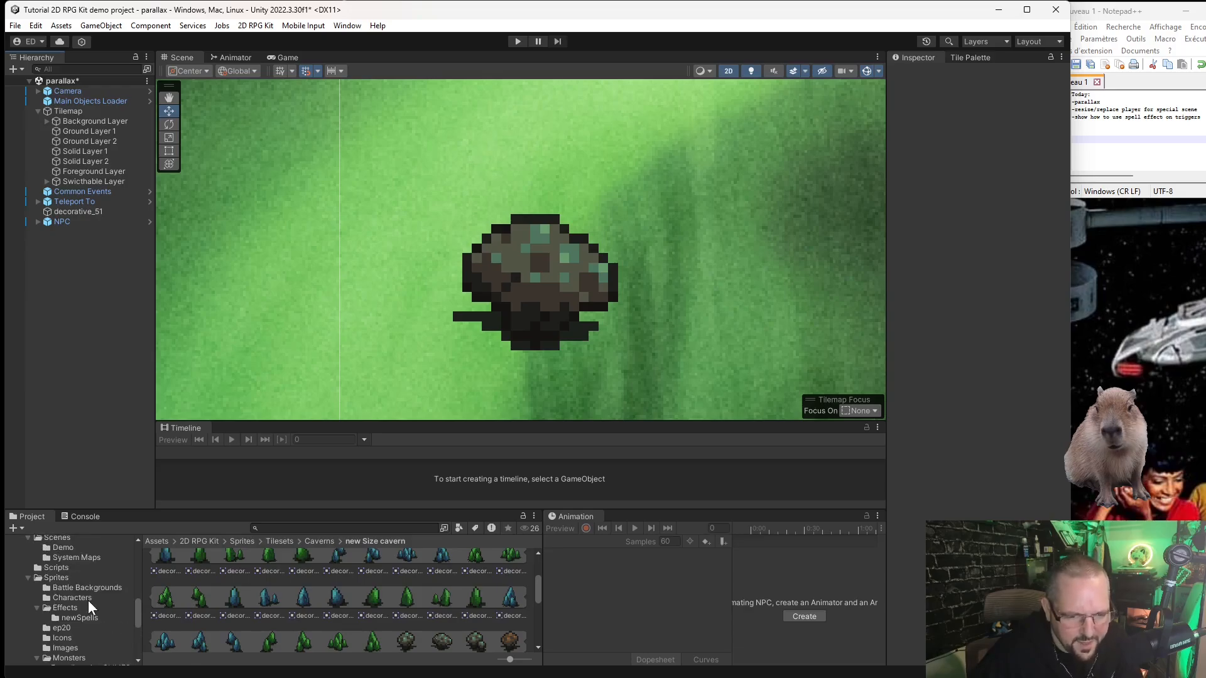
{"action": "left_click", "coordinate": [78, 618]}
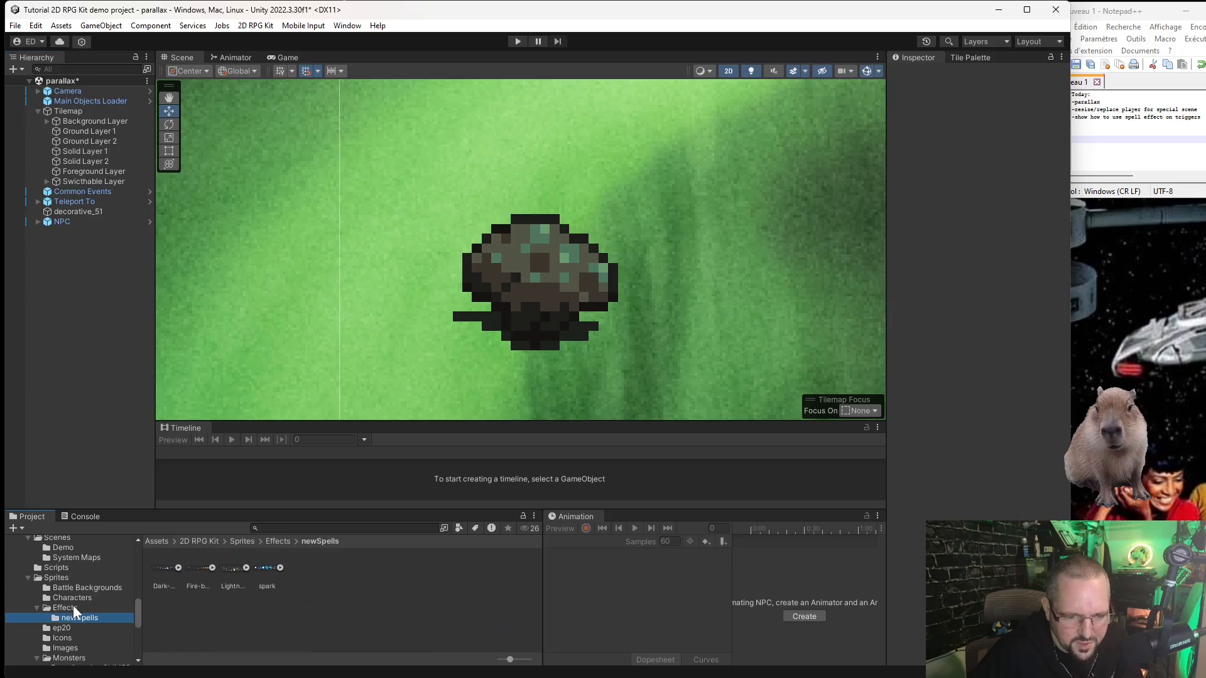
{"action": "scroll", "coordinate": [79, 615], "scroll_direction": "down", "scroll_amount": 4}
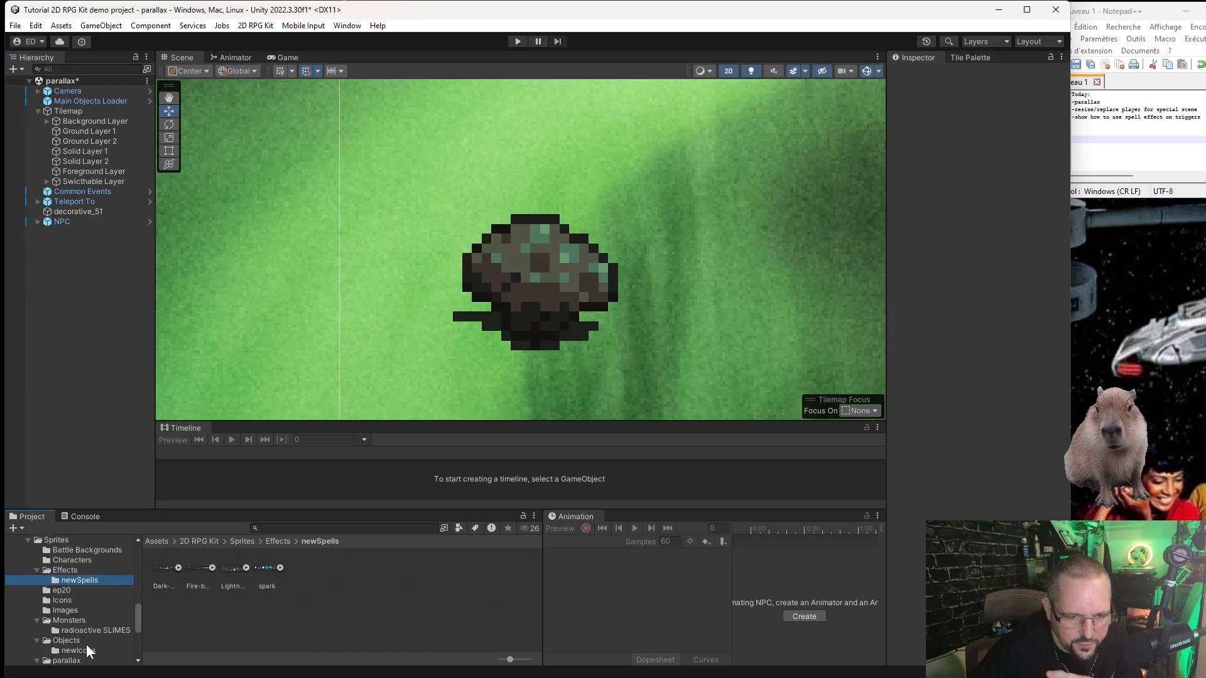
{"action": "scroll", "coordinate": [96, 603], "scroll_direction": "up", "scroll_amount": 4}
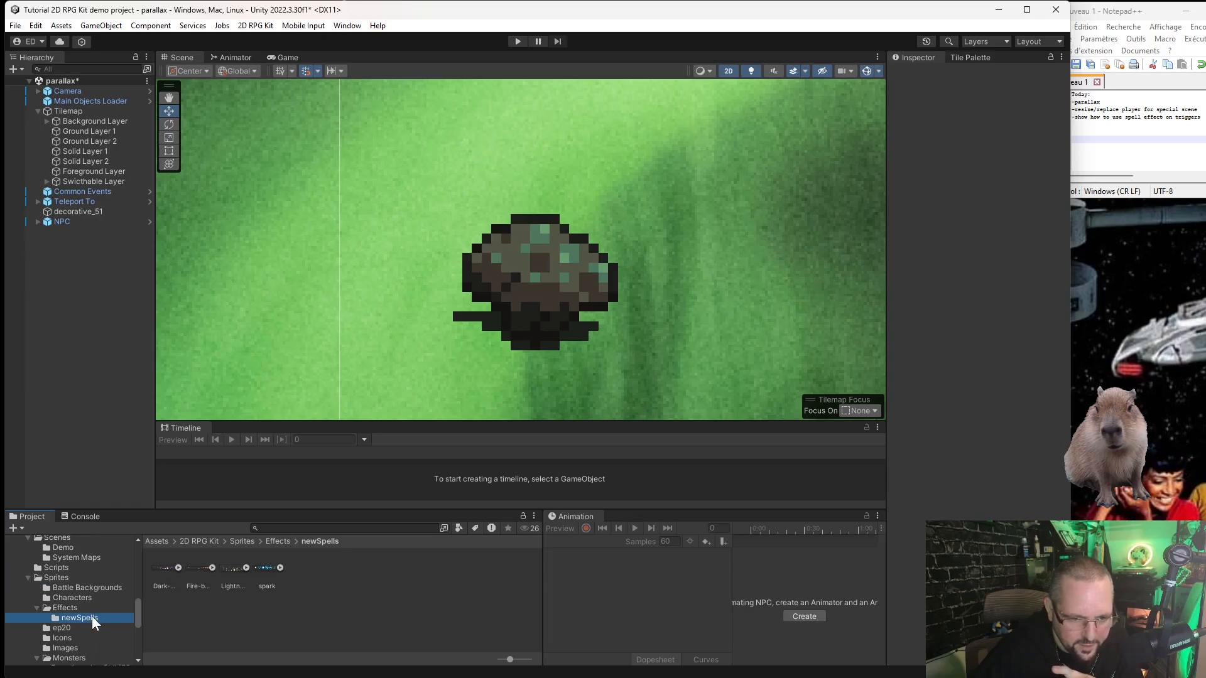
{"action": "scroll", "coordinate": [88, 625], "scroll_direction": "down", "scroll_amount": 1}
{"action": "scroll", "coordinate": [73, 632], "scroll_direction": "down", "scroll_amount": 1}
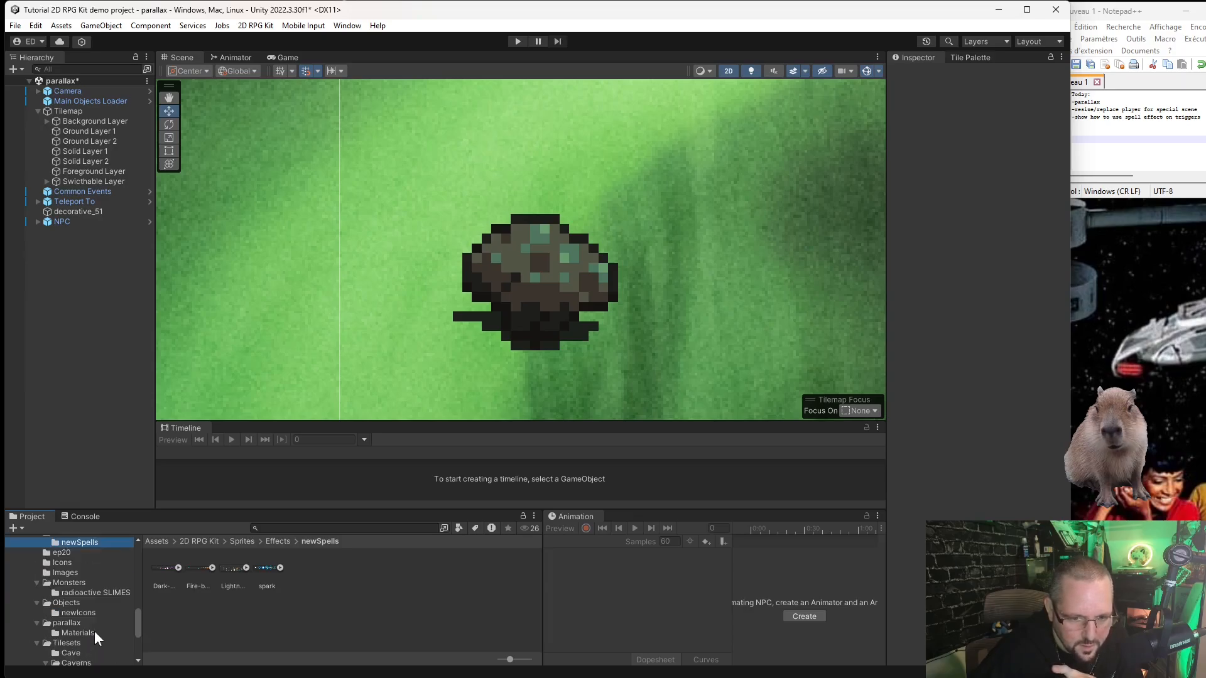
{"action": "scroll", "coordinate": [88, 628], "scroll_direction": "down", "scroll_amount": 1}
{"action": "scroll", "coordinate": [75, 579], "scroll_direction": "down", "scroll_amount": 3}
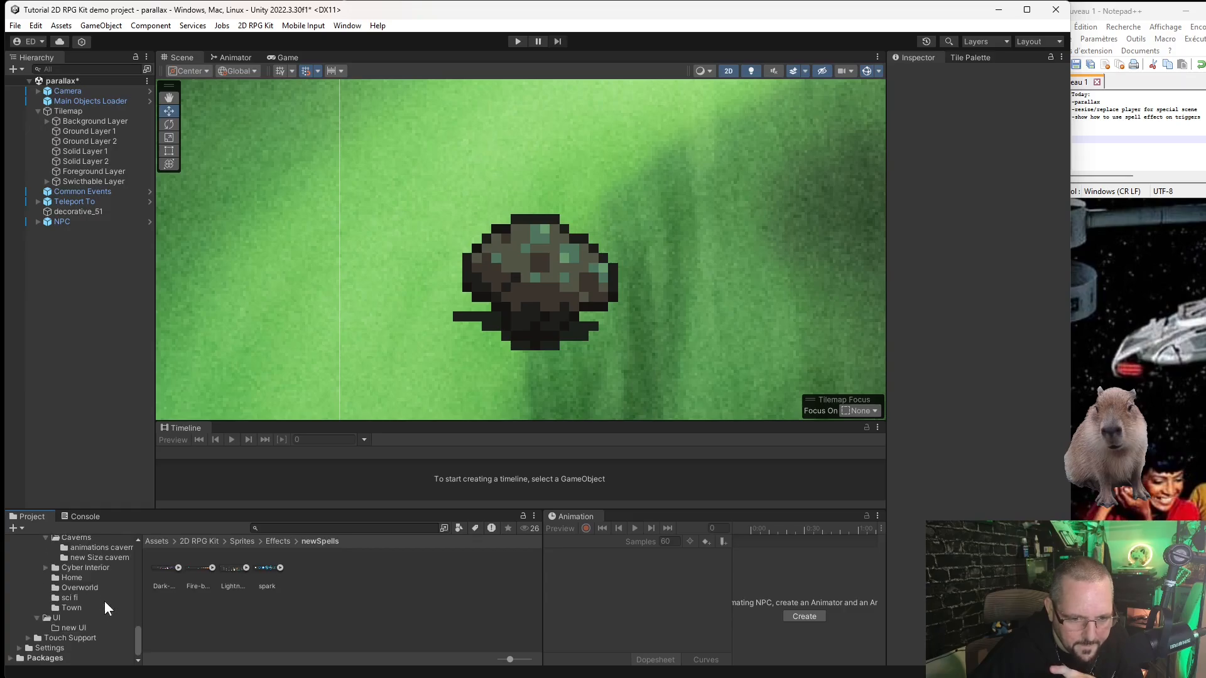
{"action": "scroll", "coordinate": [94, 594], "scroll_direction": "up", "scroll_amount": 6}
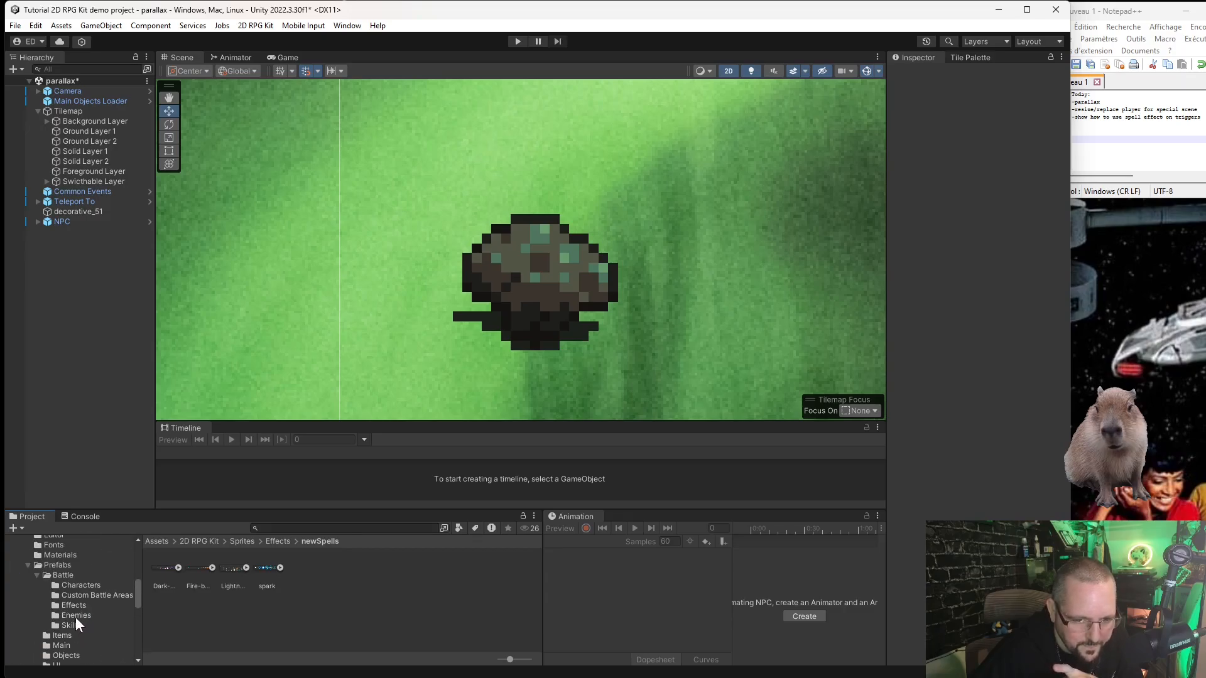
Place the newFire prefab from the Prefabs/Battle/Effects folder onto the rock at position X -7, Y 2.
{"action": "left_click", "coordinate": [79, 604]}
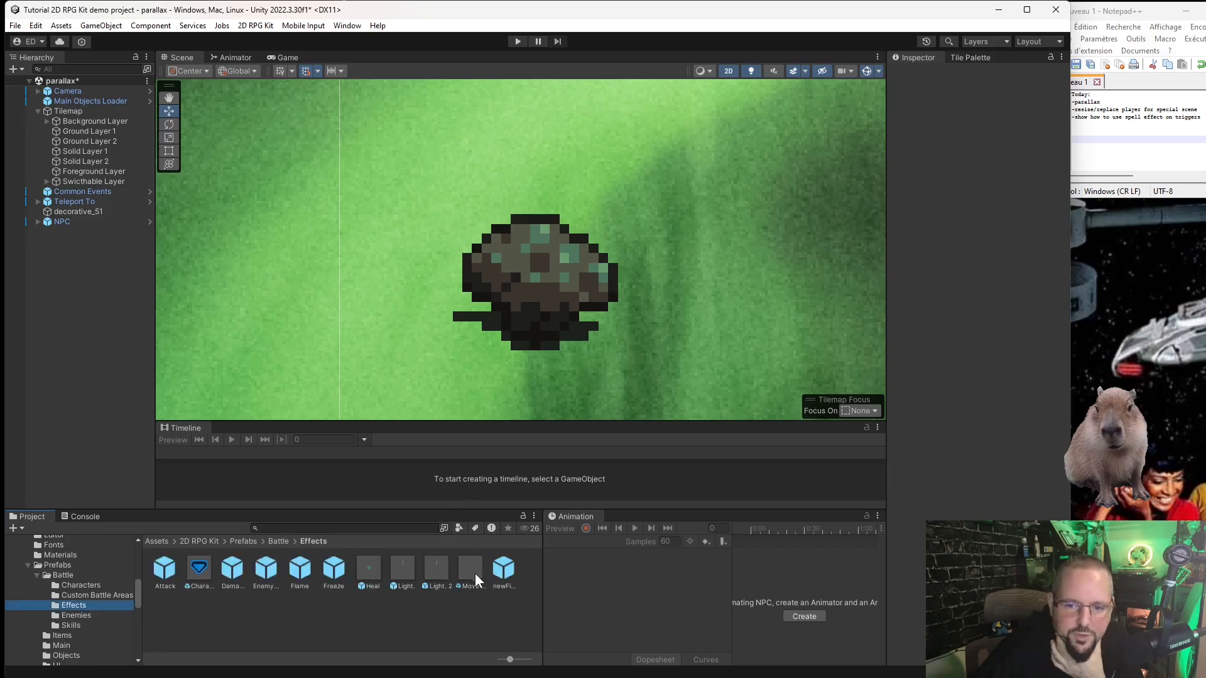
{"action": "left_click", "coordinate": [502, 573]}
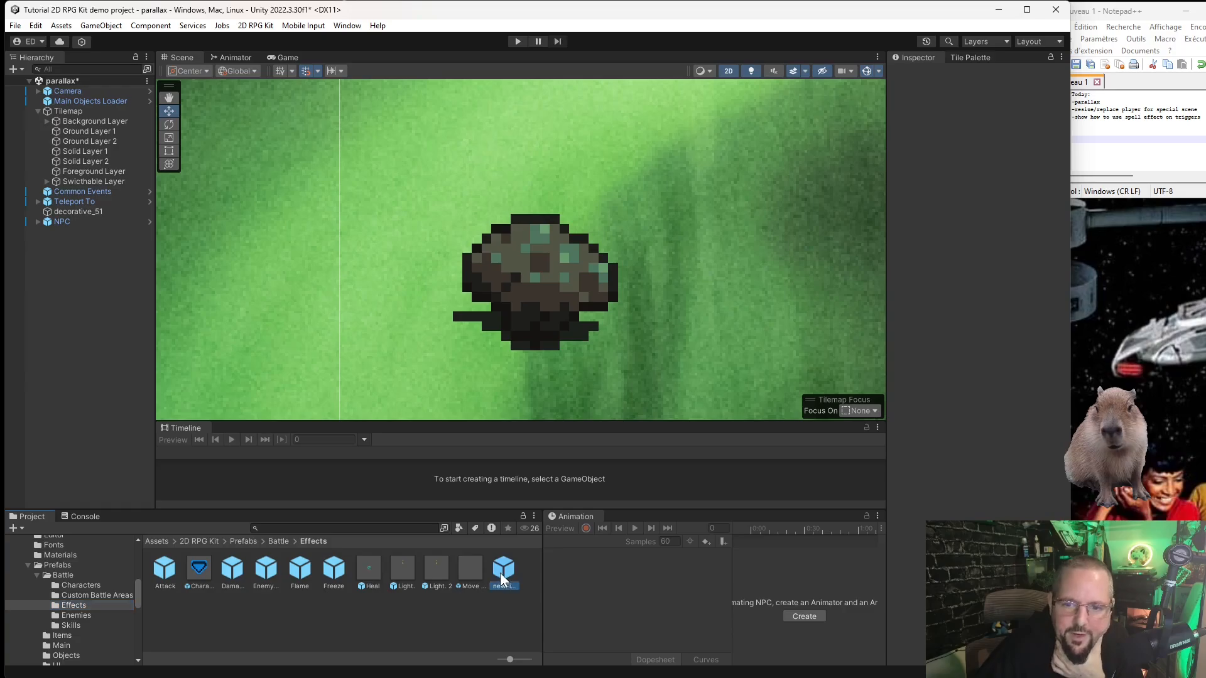
{"action": "left_click_drag", "start_coordinate": [500, 573], "coordinate": [544, 299]}
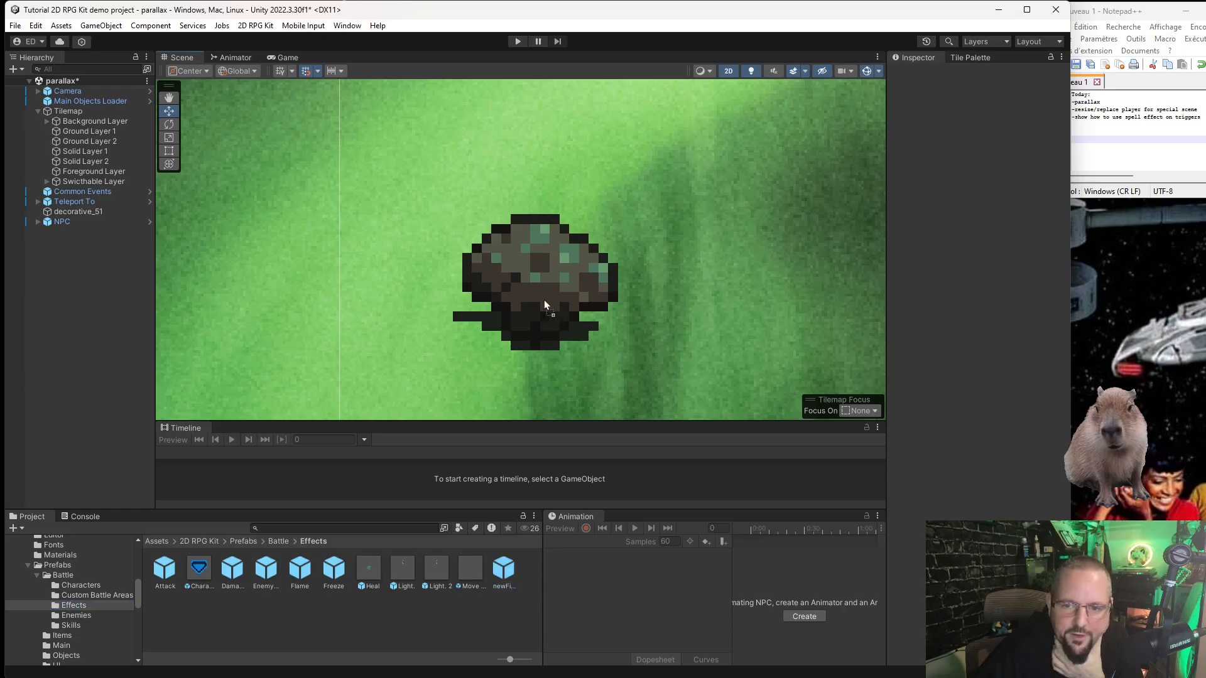
{"action": "left_click_drag", "start_coordinate": [375, 269], "coordinate": [568, 315]}
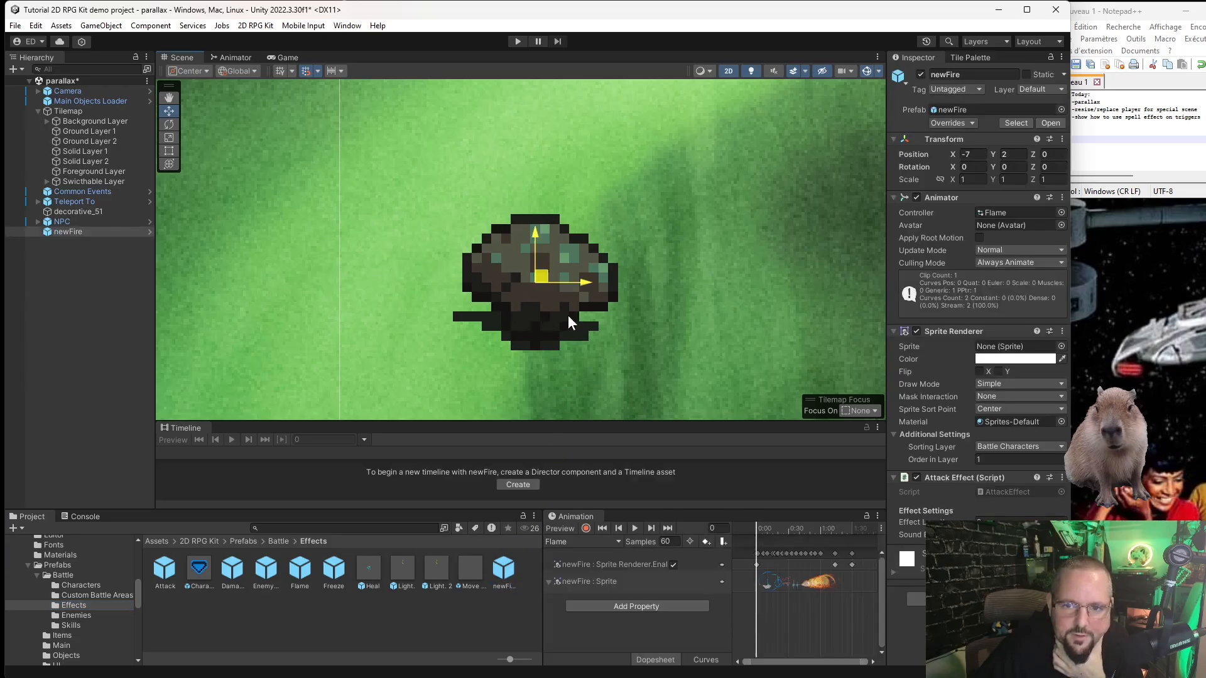
Preview newFire's Flame animation, trying the object away from the rock and placing it back over the rock at X -7, Y 2.
{"action": "scroll", "coordinate": [568, 315], "scroll_direction": "down", "scroll_amount": 5}
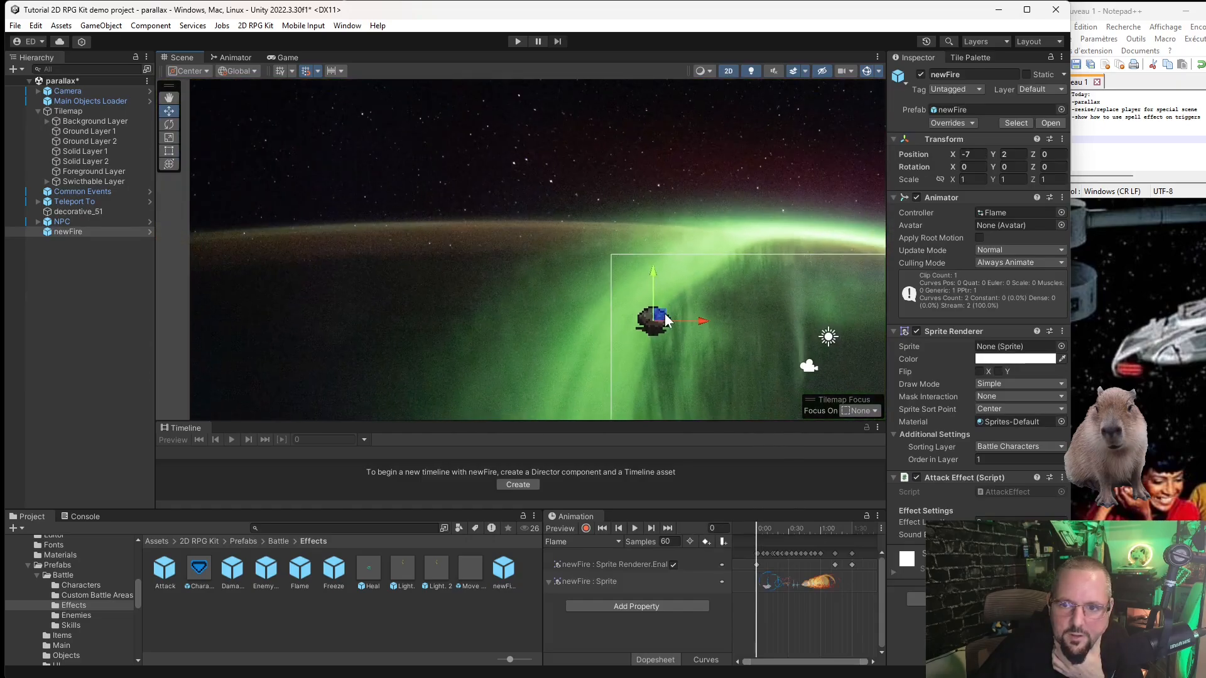
{"action": "scroll", "coordinate": [666, 321], "scroll_direction": "down", "scroll_amount": 2}
{"action": "left_click_drag", "start_coordinate": [664, 326], "coordinate": [267, 328]}
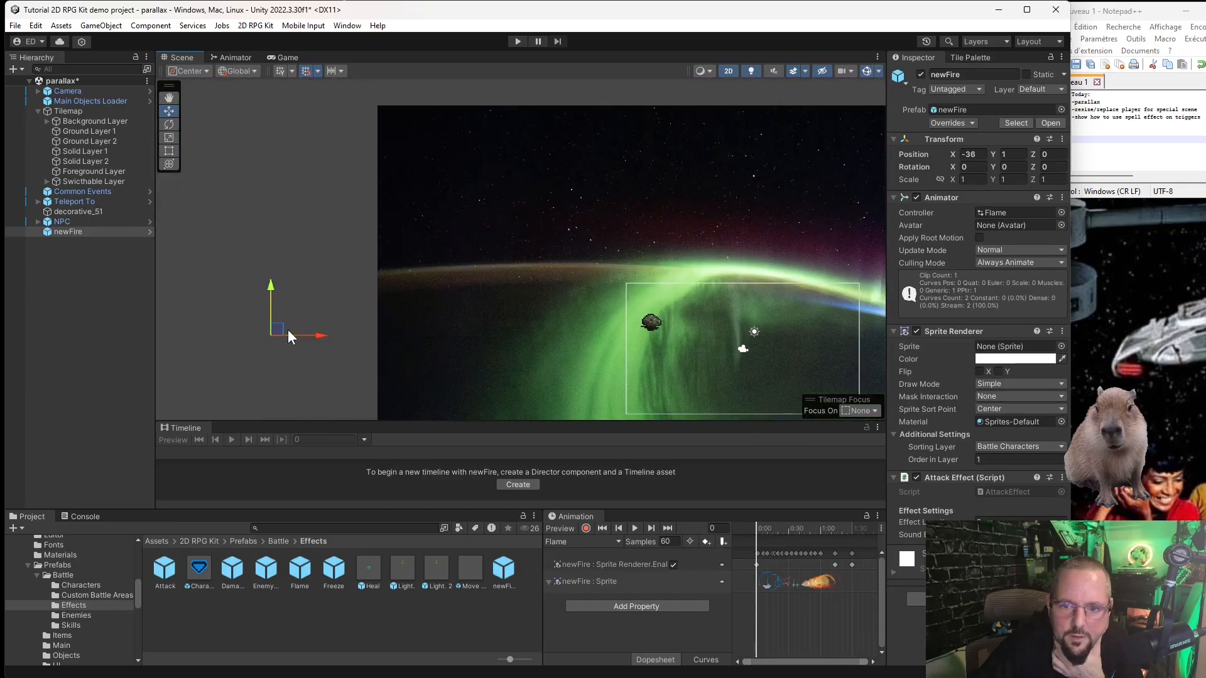
{"action": "left_click", "coordinate": [635, 526]}
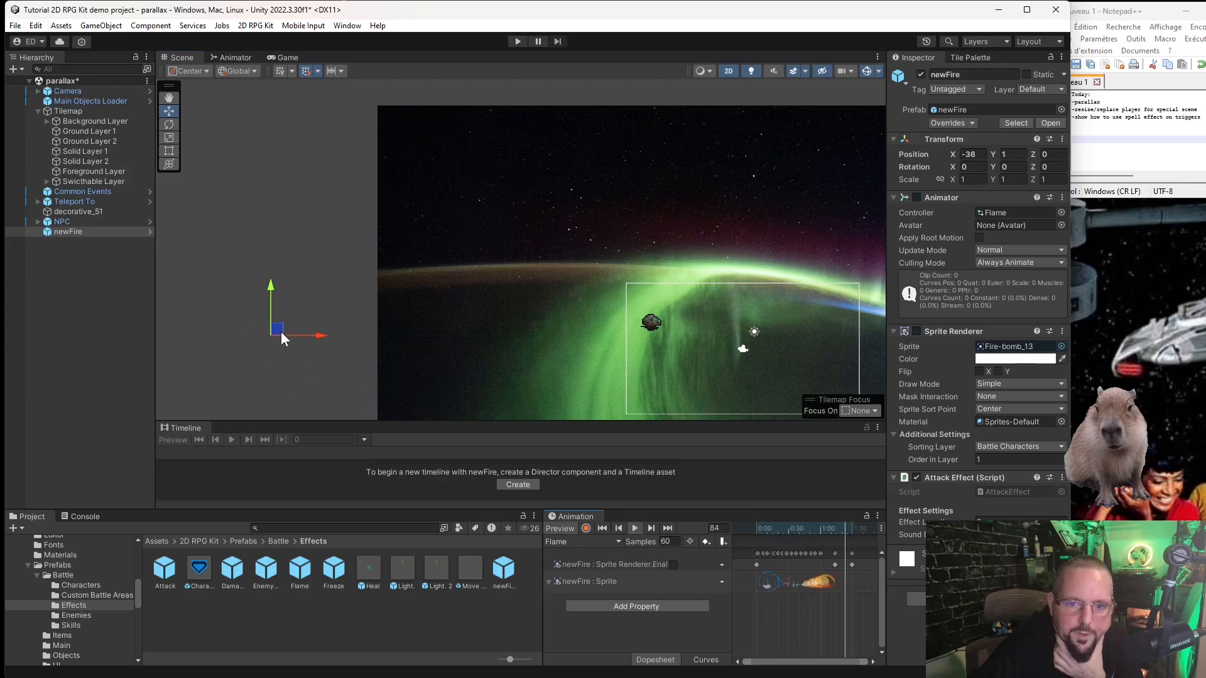
{"action": "left_click_drag", "start_coordinate": [277, 330], "coordinate": [651, 323]}
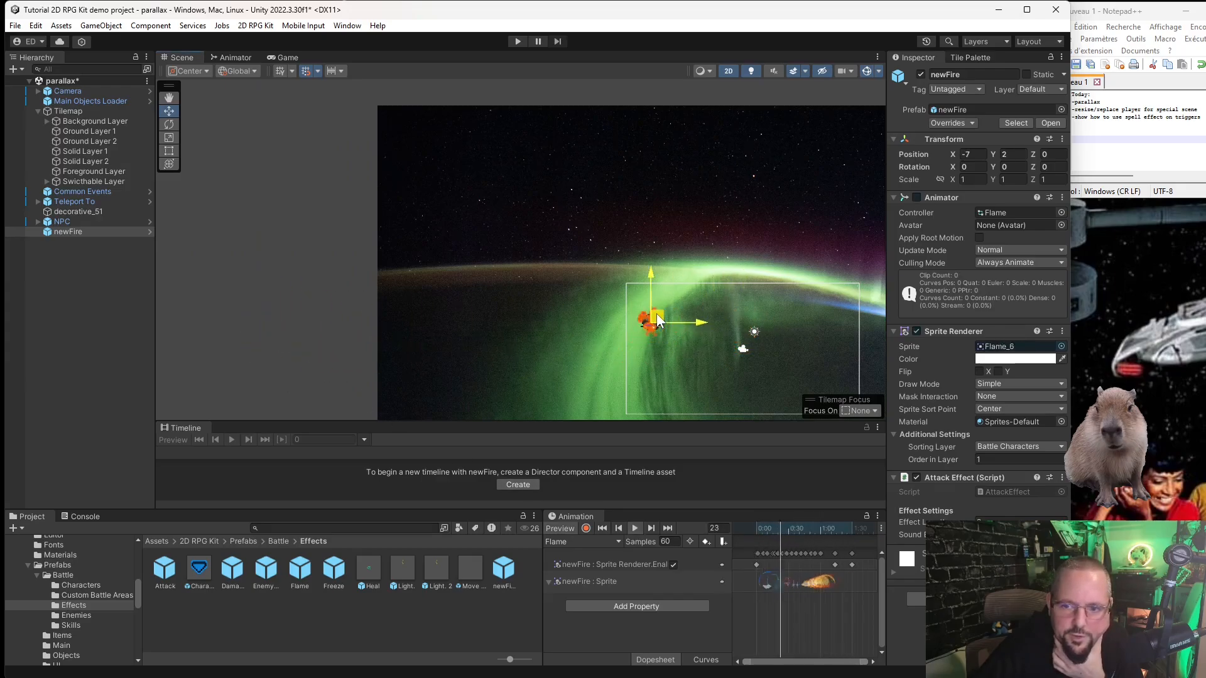
{"action": "scroll", "coordinate": [647, 327], "scroll_direction": "up", "scroll_amount": 5}
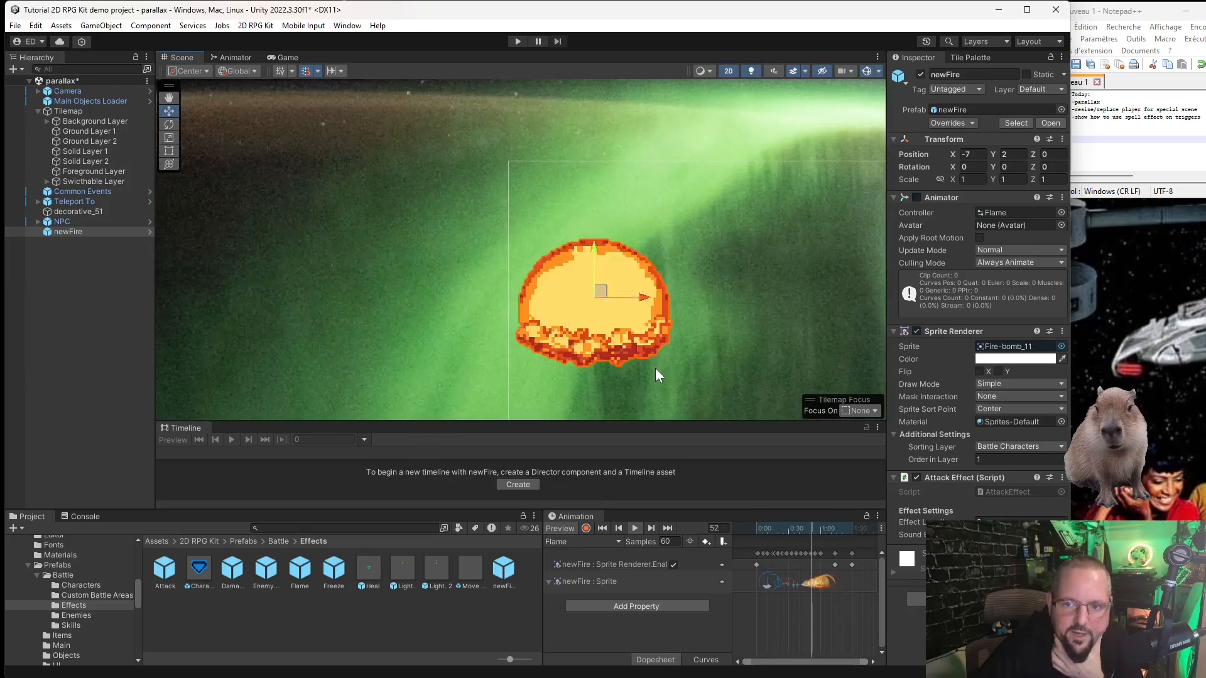
{"action": "left_click", "coordinate": [634, 529]}
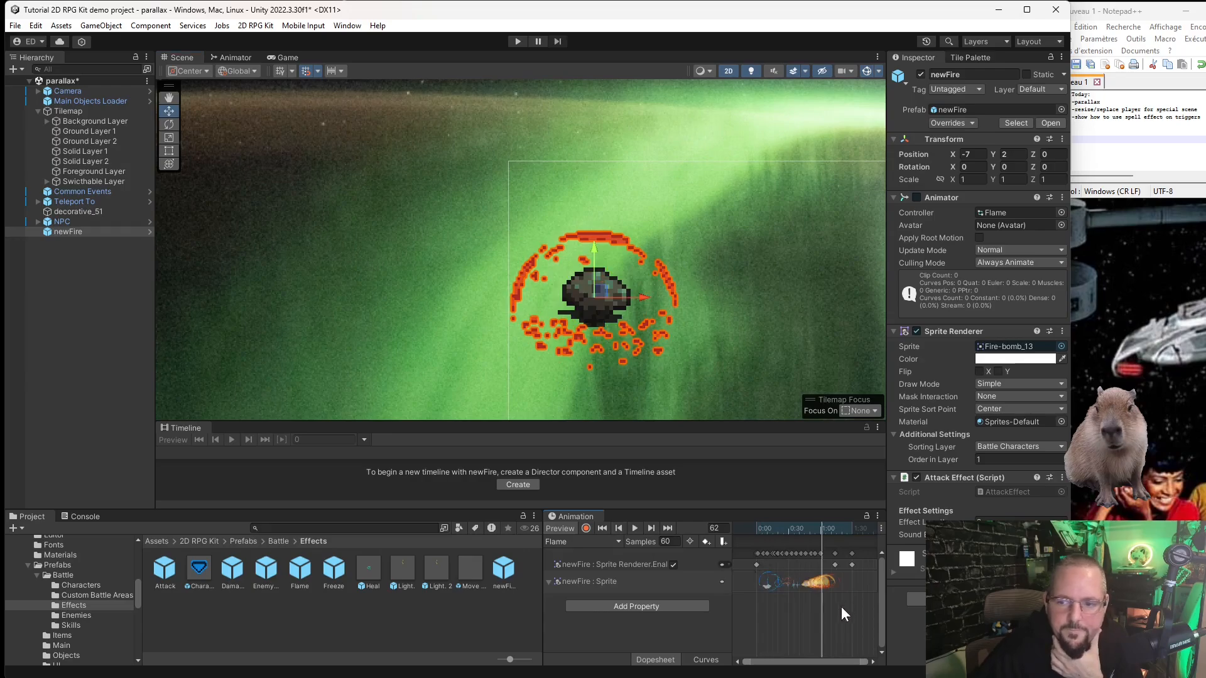
Make the second SetActive entry of the NPC's Yes choice target newFire with its value checked, and deactivate newFire in the scene.
{"action": "left_click", "coordinate": [67, 232]}
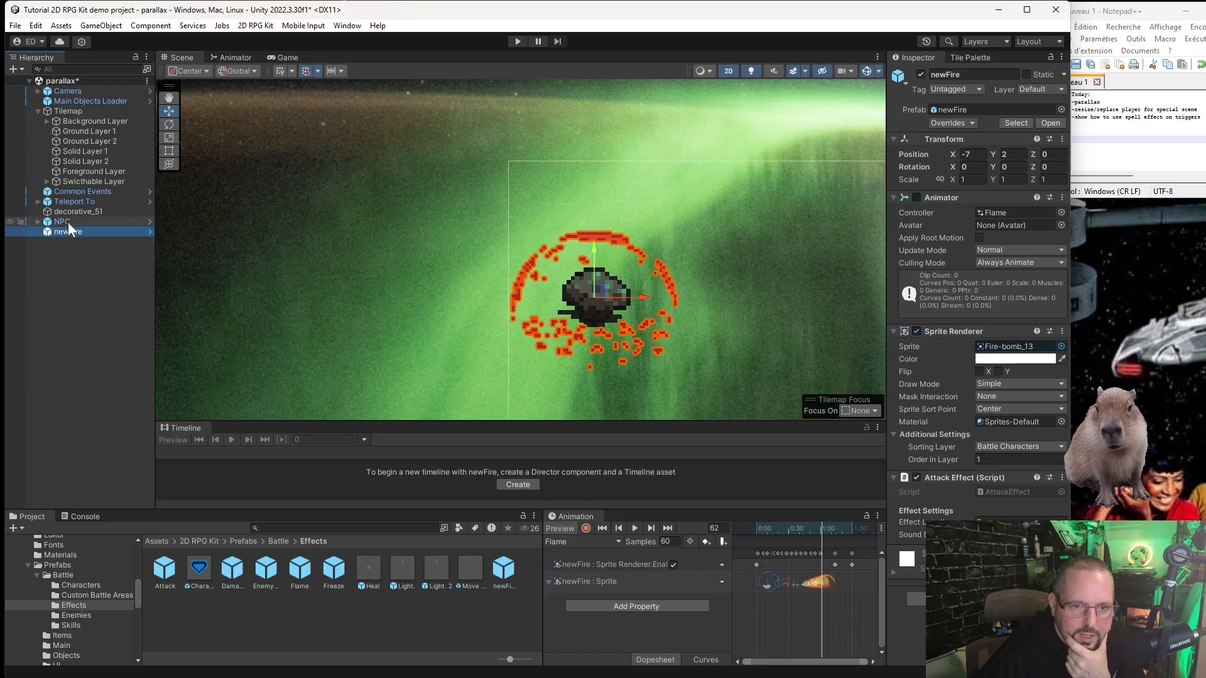
{"action": "left_click", "coordinate": [68, 223]}
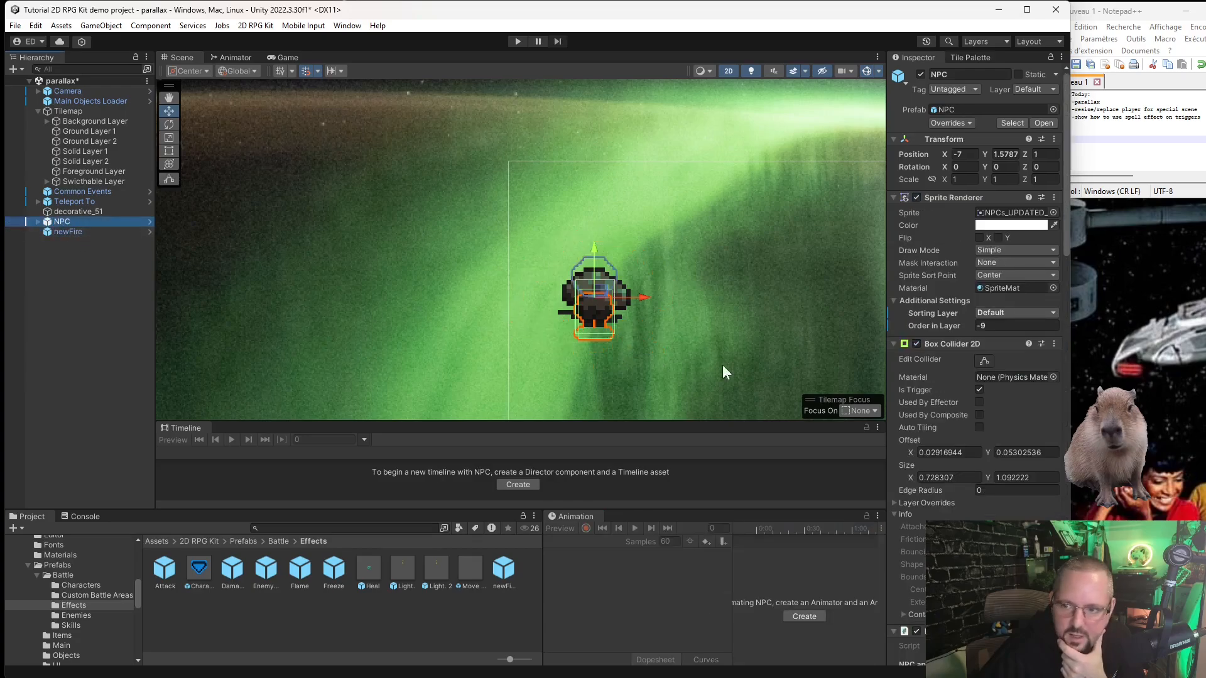
{"action": "scroll", "coordinate": [1000, 416], "scroll_direction": "down", "scroll_amount": 10}
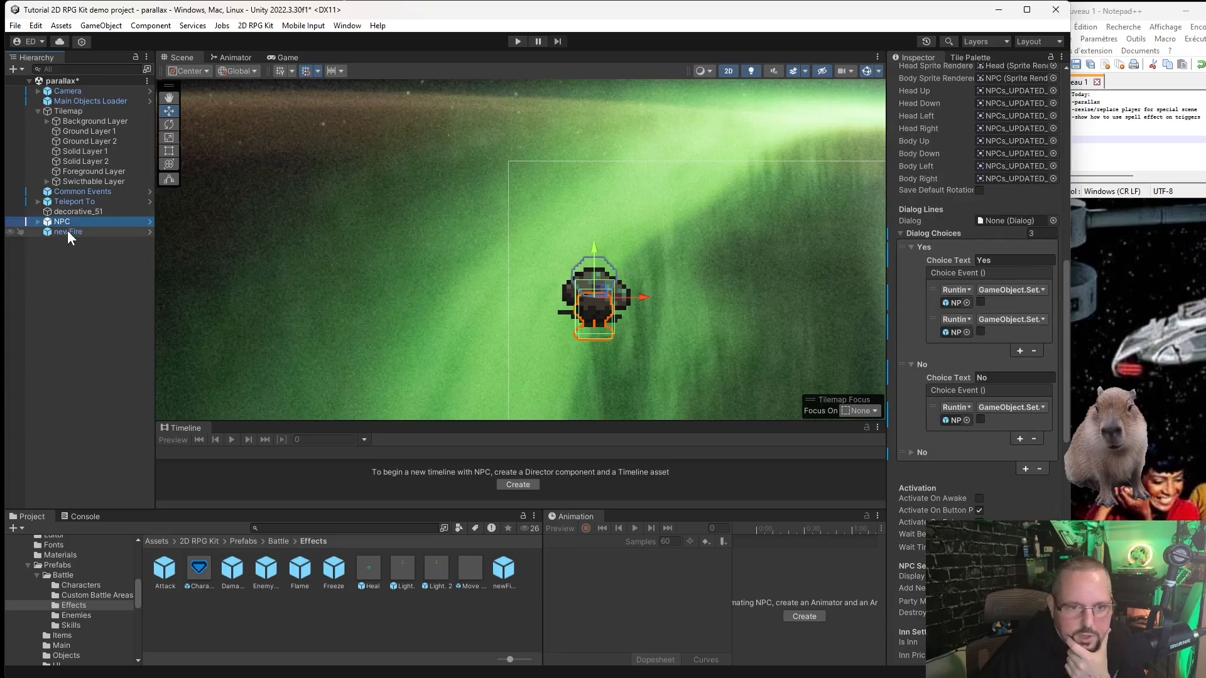
{"action": "left_click_drag", "start_coordinate": [68, 231], "coordinate": [955, 333]}
{"action": "left_click", "coordinate": [981, 332]}
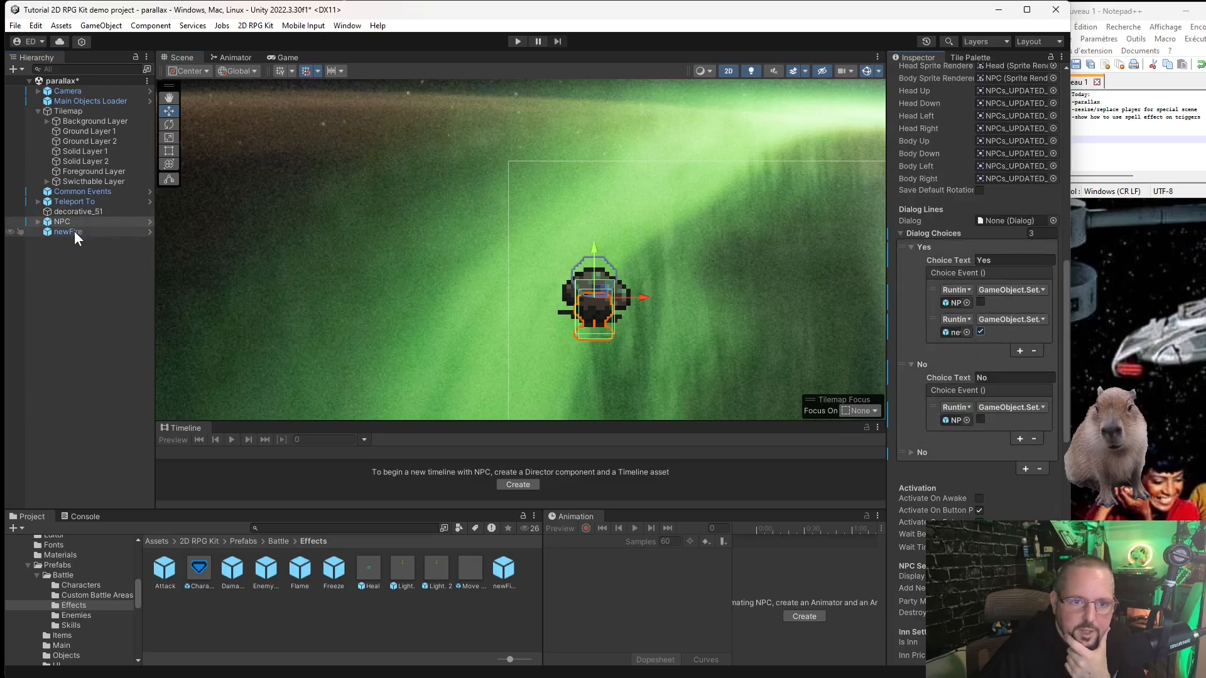
{"action": "left_click", "coordinate": [73, 233]}
{"action": "left_click", "coordinate": [920, 74]}
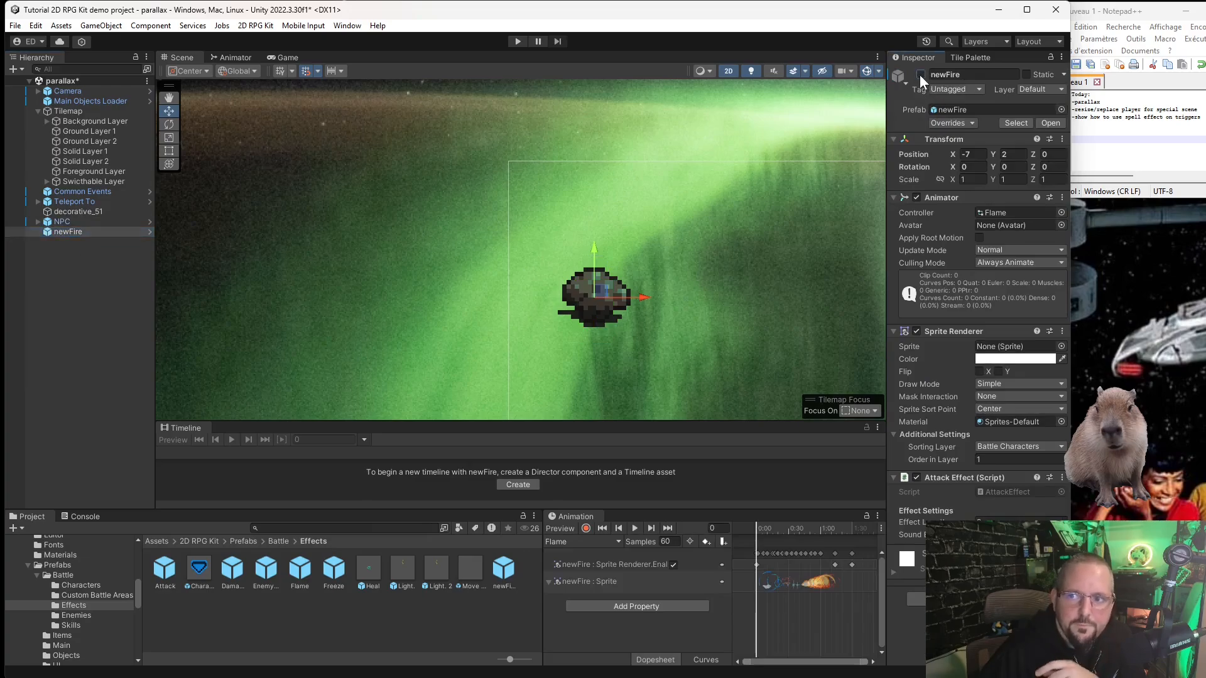
Add a third SetActive entry to the NPC's Yes choice event, targeting decorative_51 with its value unchecked.
{"action": "left_click", "coordinate": [63, 222]}
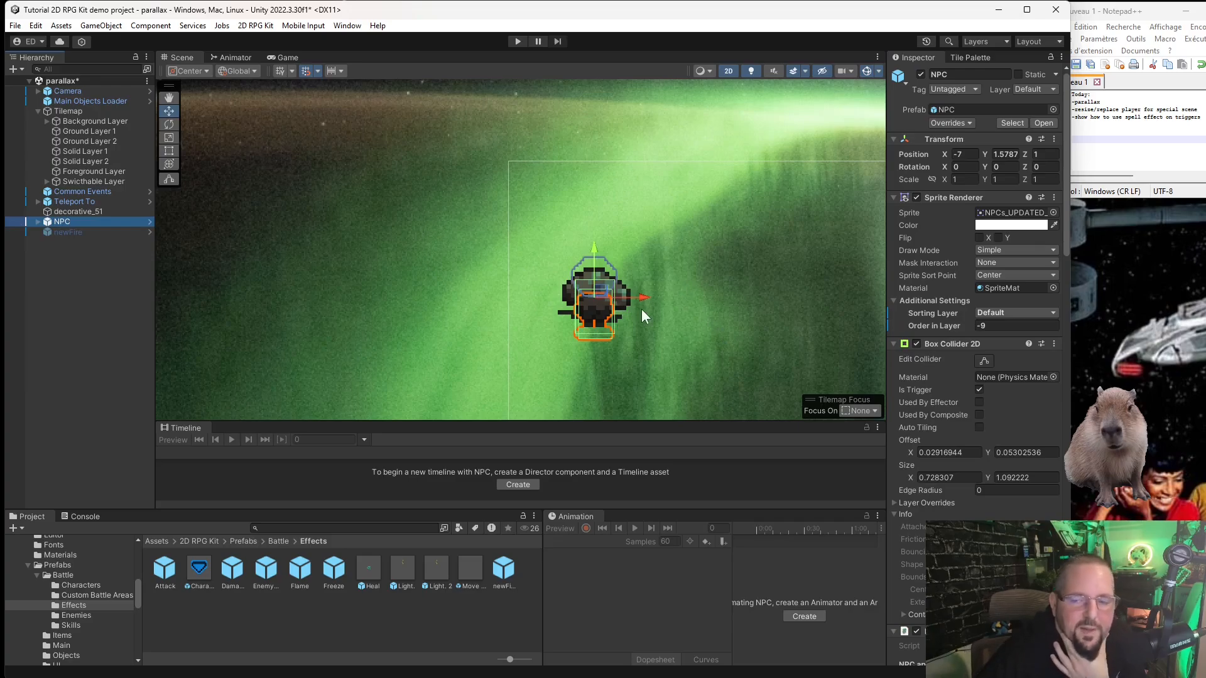
{"action": "scroll", "coordinate": [956, 415], "scroll_direction": "down", "scroll_amount": 15}
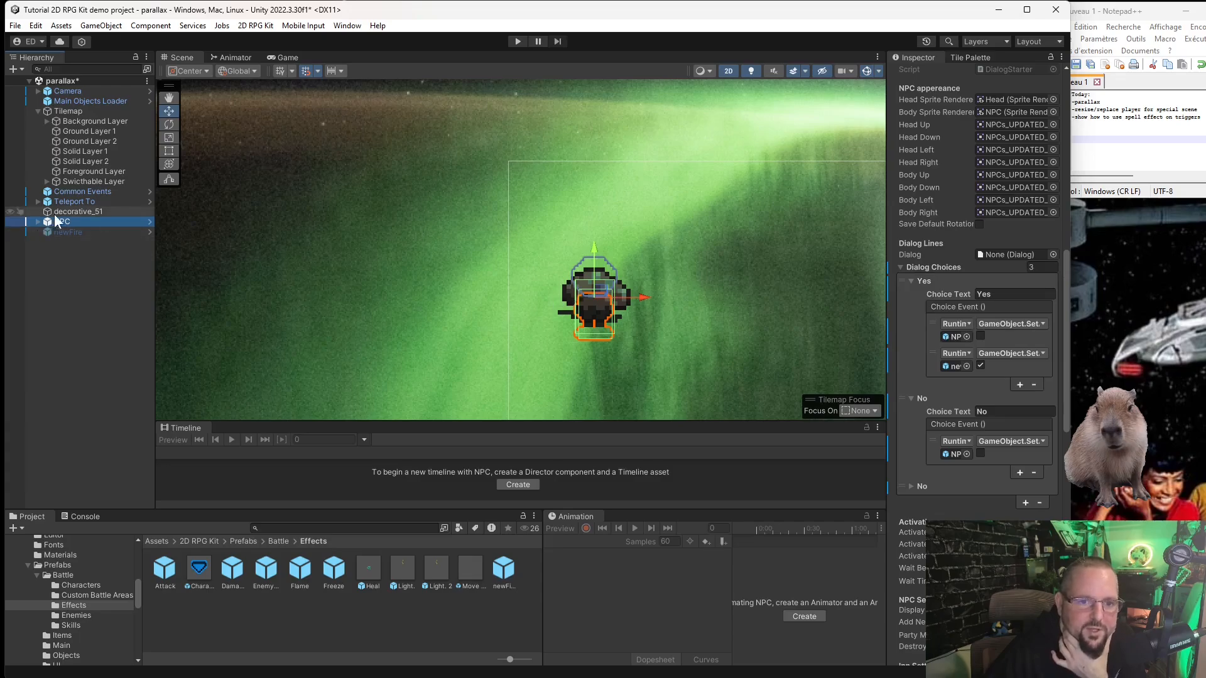
{"action": "left_click", "coordinate": [72, 211]}
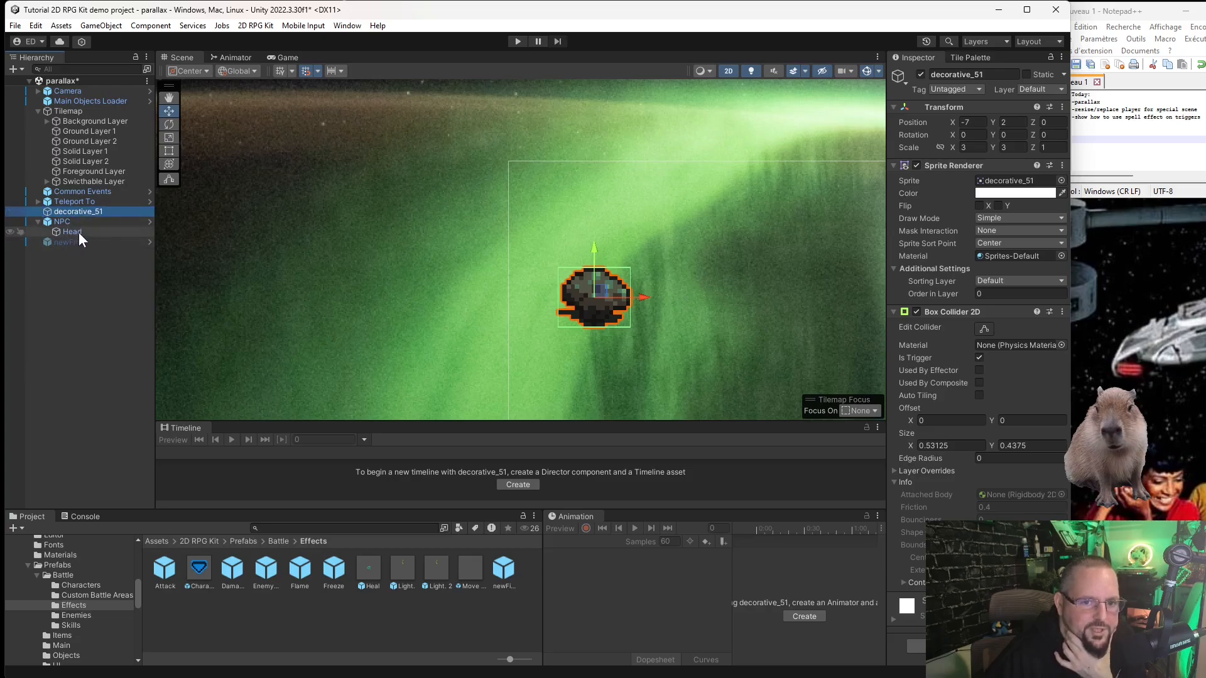
{"action": "left_click", "coordinate": [70, 222]}
{"action": "scroll", "coordinate": [967, 389], "scroll_direction": "down", "scroll_amount": 5}
{"action": "scroll", "coordinate": [987, 402], "scroll_direction": "down", "scroll_amount": 7}
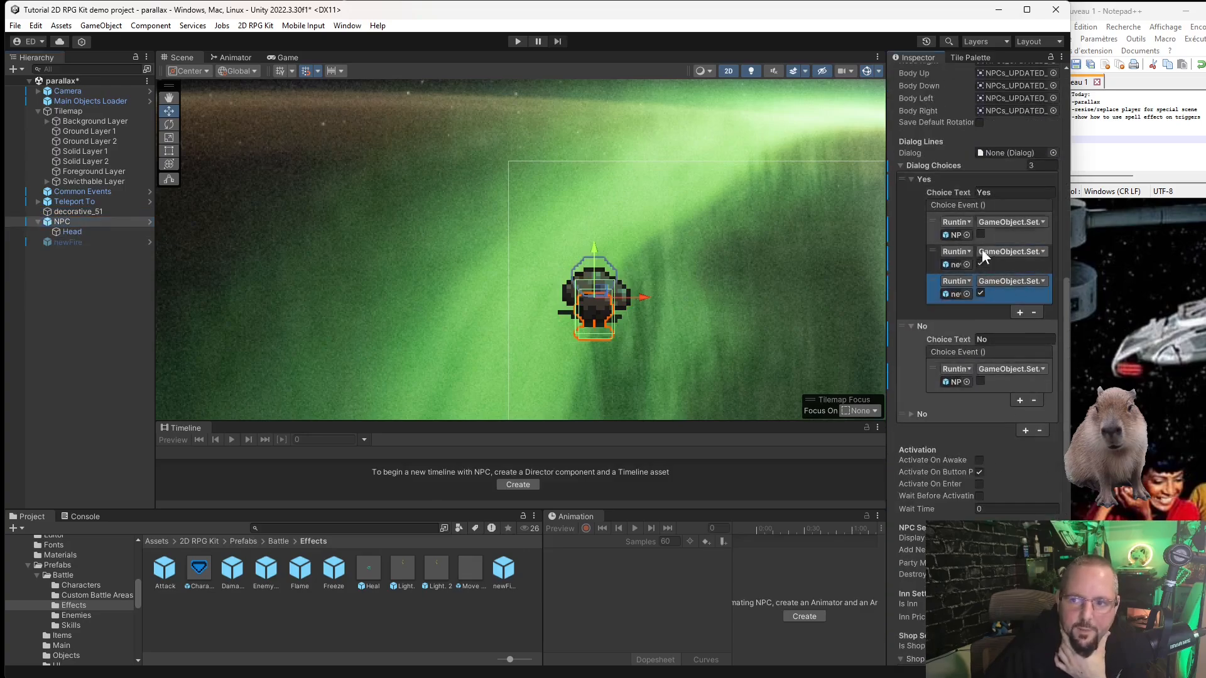
{"action": "left_click", "coordinate": [975, 281]}
{"action": "left_click", "coordinate": [980, 294]}
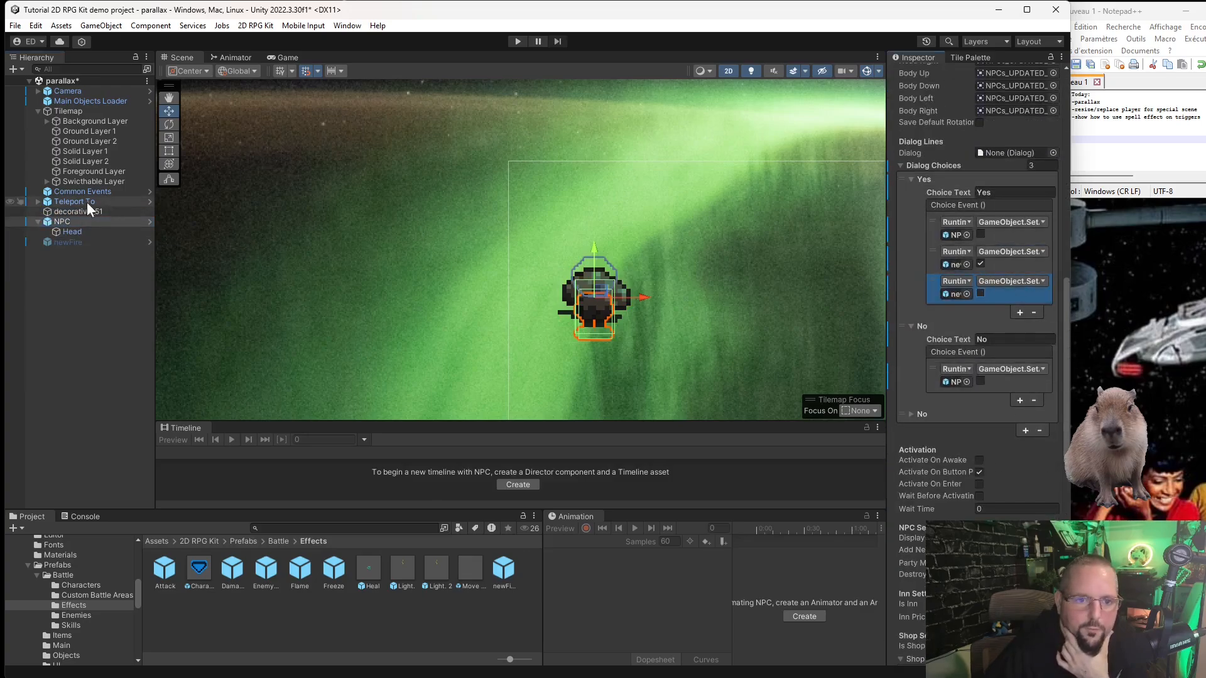
{"action": "left_click_drag", "start_coordinate": [66, 212], "coordinate": [964, 297]}
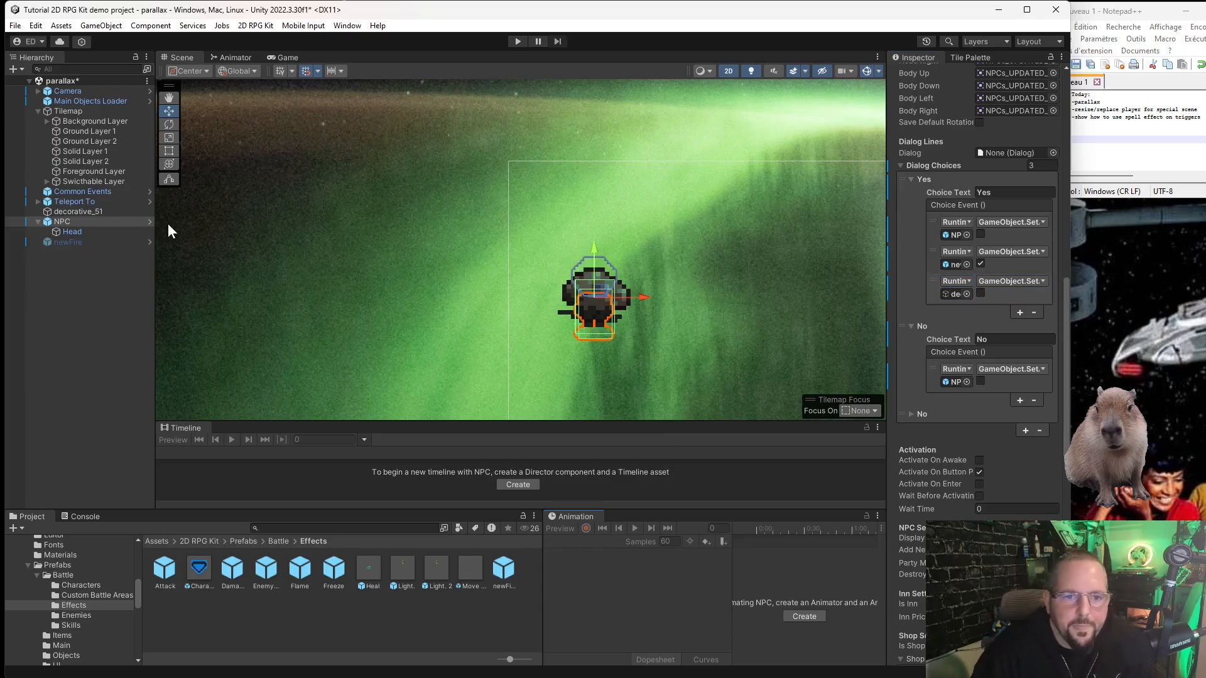
Examine the decorative_51 rock and the NPC placed behind it in the scene.
{"action": "left_click", "coordinate": [561, 287]}
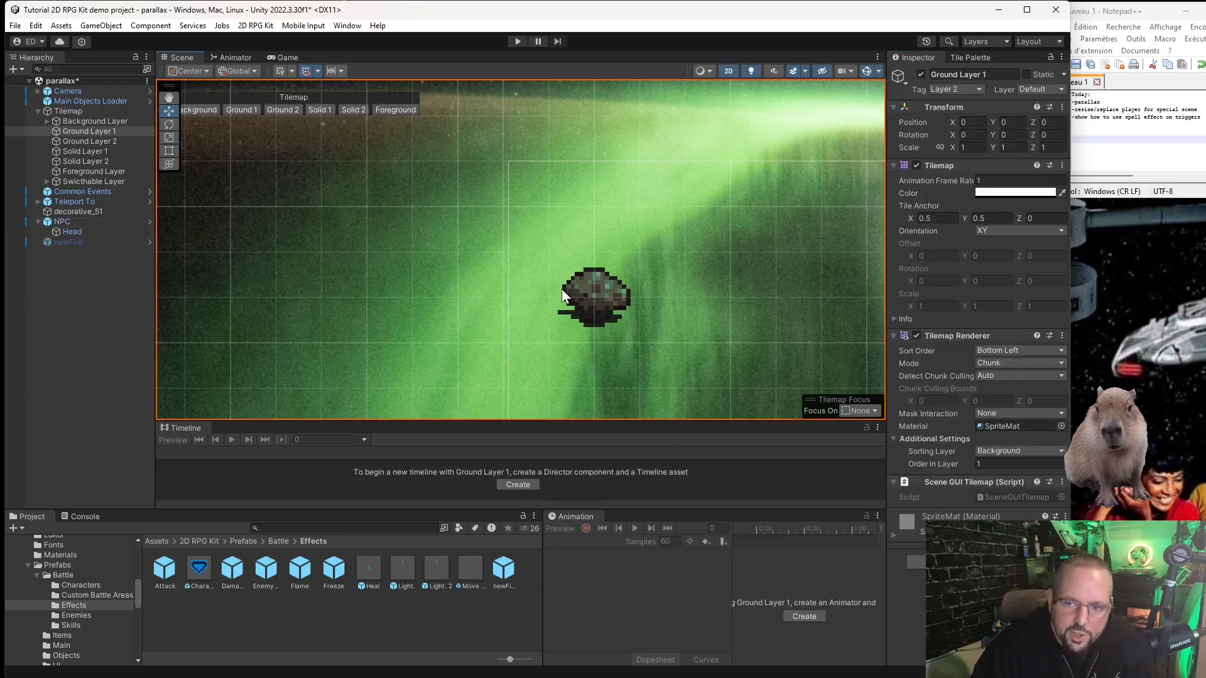
{"action": "scroll", "coordinate": [566, 296], "scroll_direction": "down", "scroll_amount": 5}
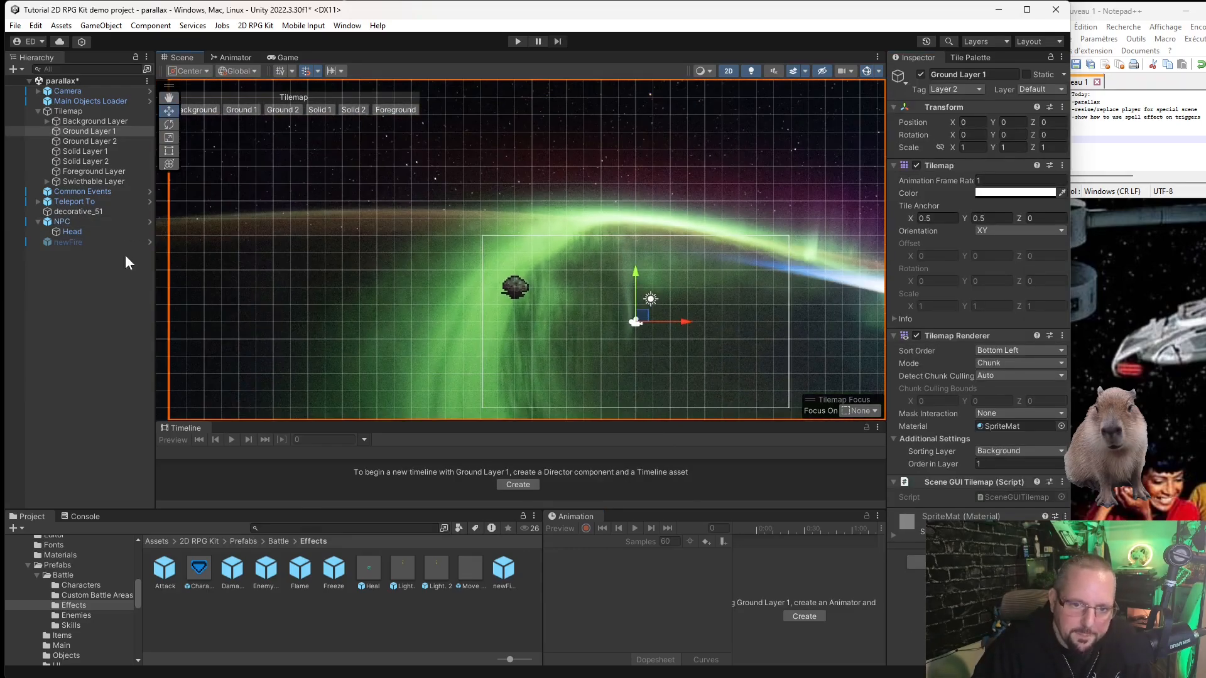
{"action": "scroll", "coordinate": [552, 322], "scroll_direction": "up", "scroll_amount": 5}
{"action": "left_click", "coordinate": [507, 271]}
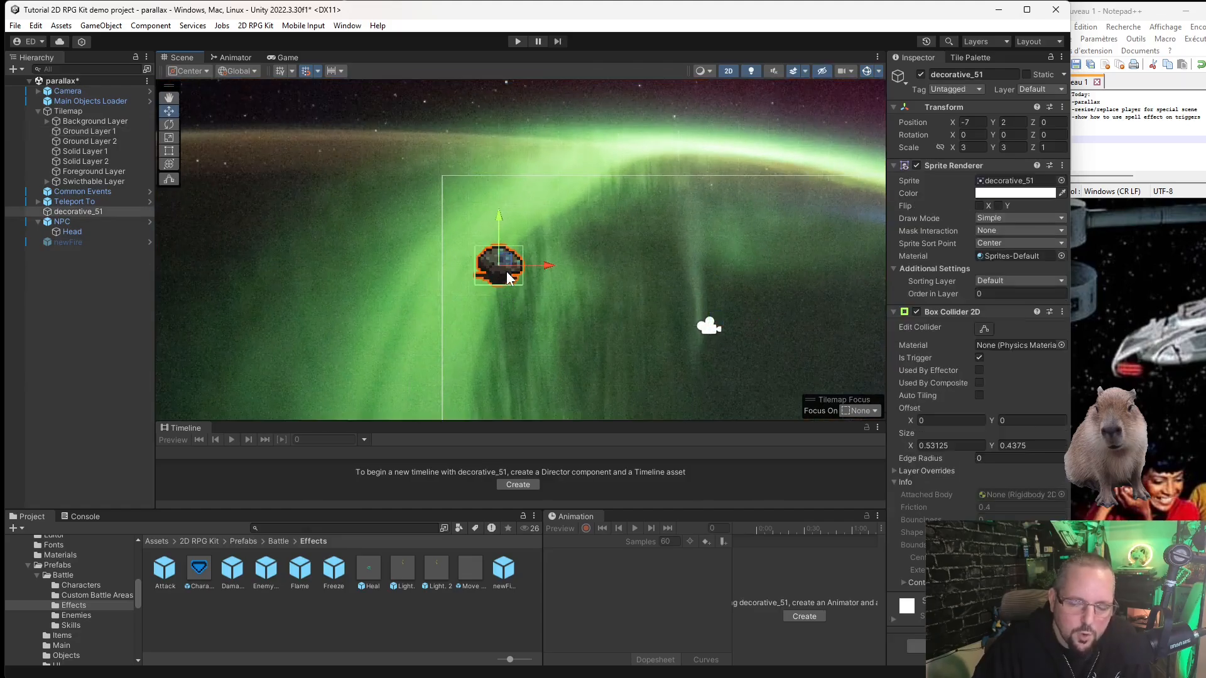
{"action": "scroll", "coordinate": [526, 302], "scroll_direction": "up", "scroll_amount": 6}
{"action": "scroll", "coordinate": [510, 314], "scroll_direction": "down", "scroll_amount": 10}
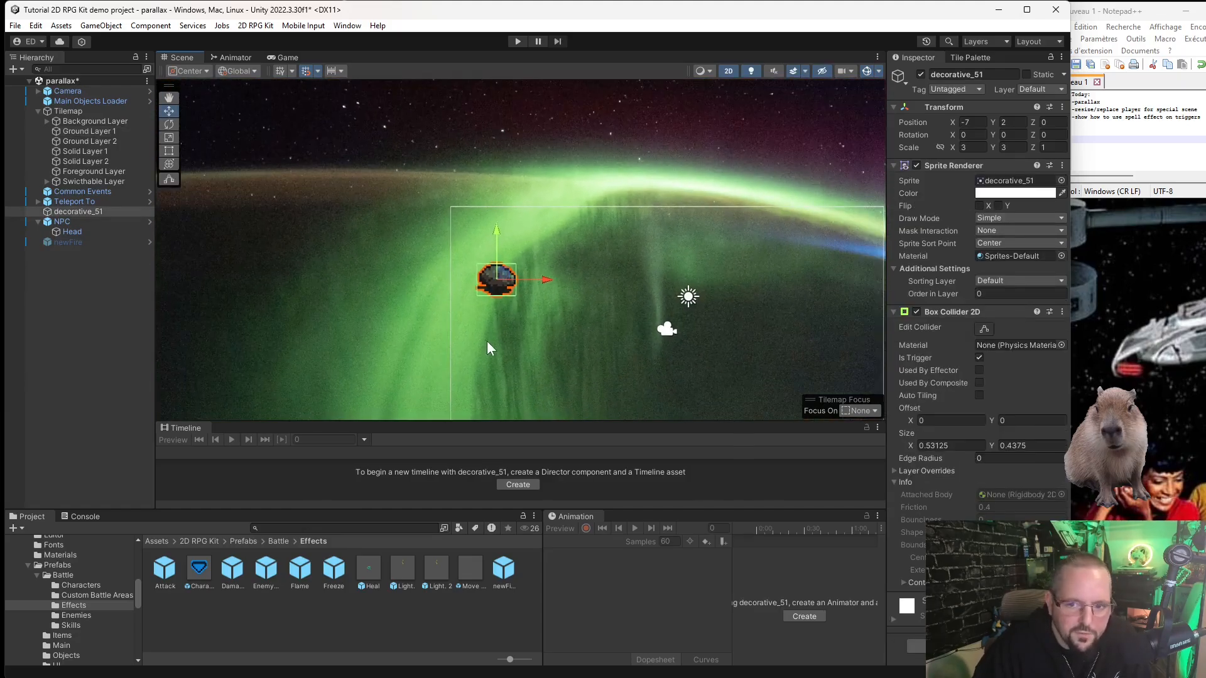
{"action": "scroll", "coordinate": [487, 330], "scroll_direction": "up", "scroll_amount": 7}
{"action": "scroll", "coordinate": [537, 311], "scroll_direction": "down", "scroll_amount": 3}
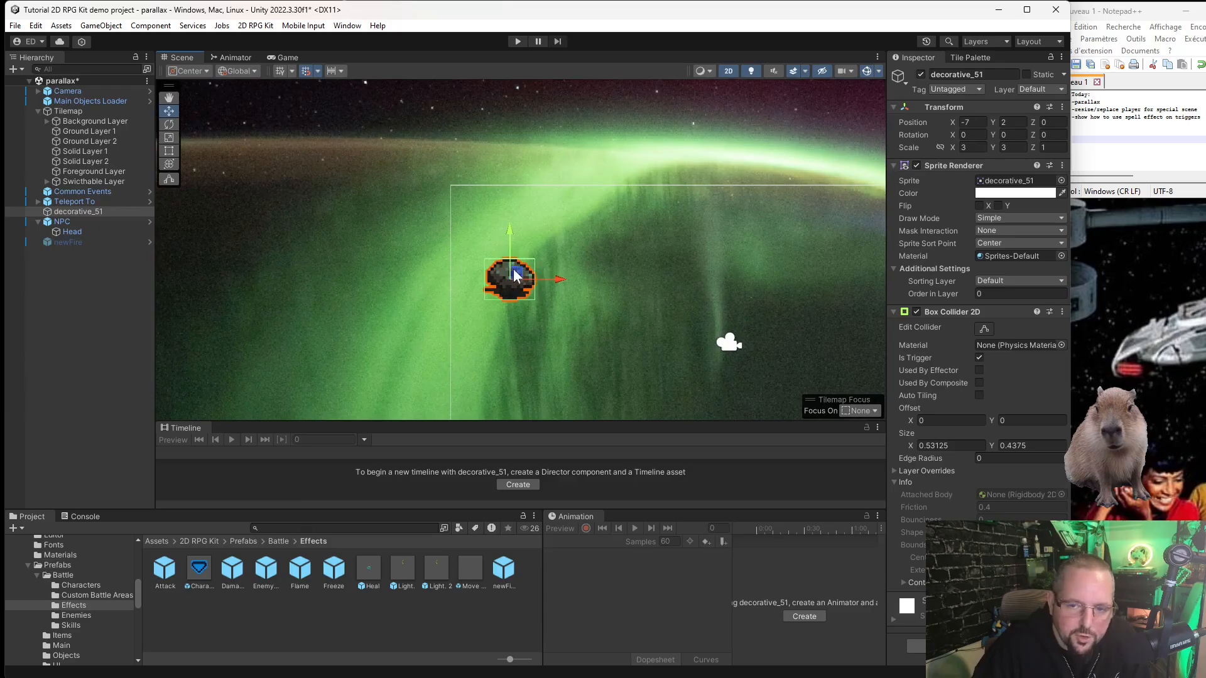
{"action": "left_click", "coordinate": [95, 221]}
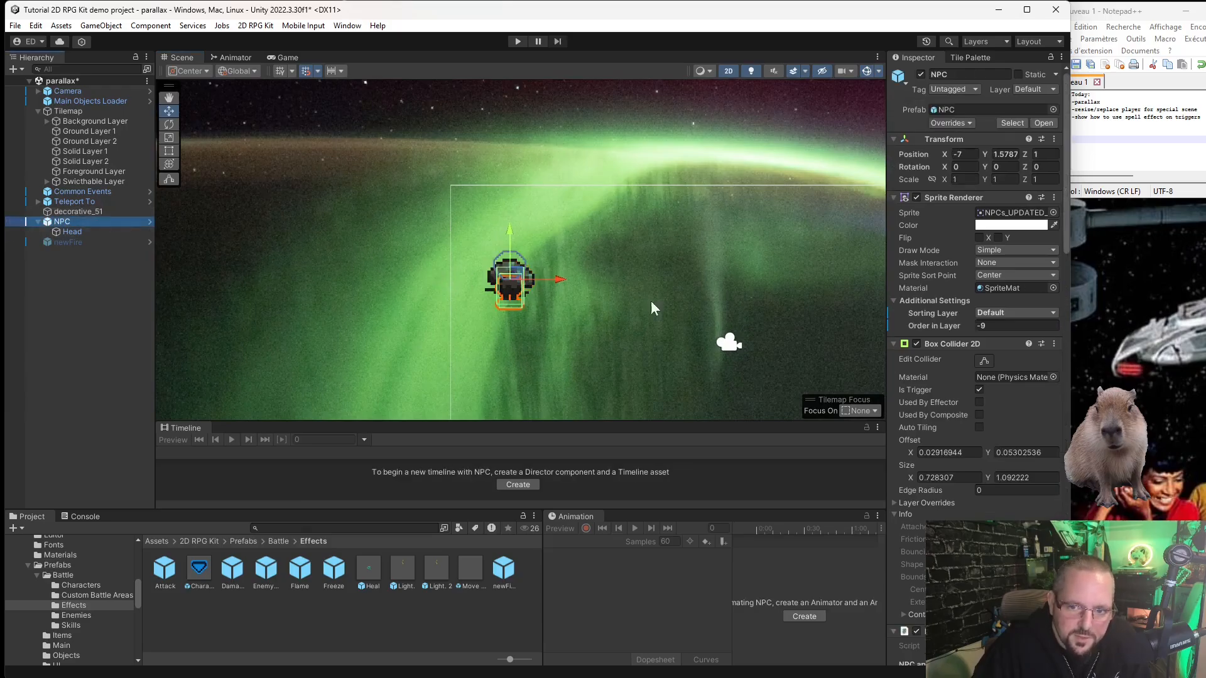
Remove the third, unused entry from the NPC's Dialog Choices, keeping only Yes and No.
{"action": "scroll", "coordinate": [1009, 467], "scroll_direction": "down", "scroll_amount": 10}
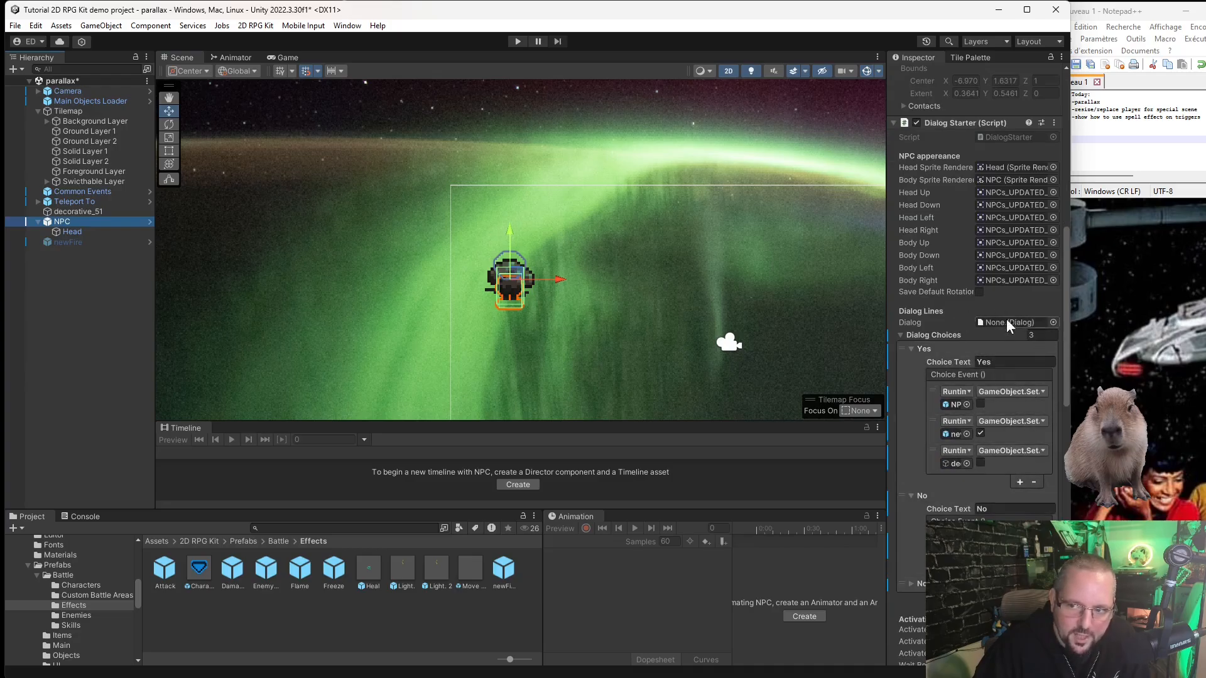
{"action": "left_click", "coordinate": [1030, 335]}
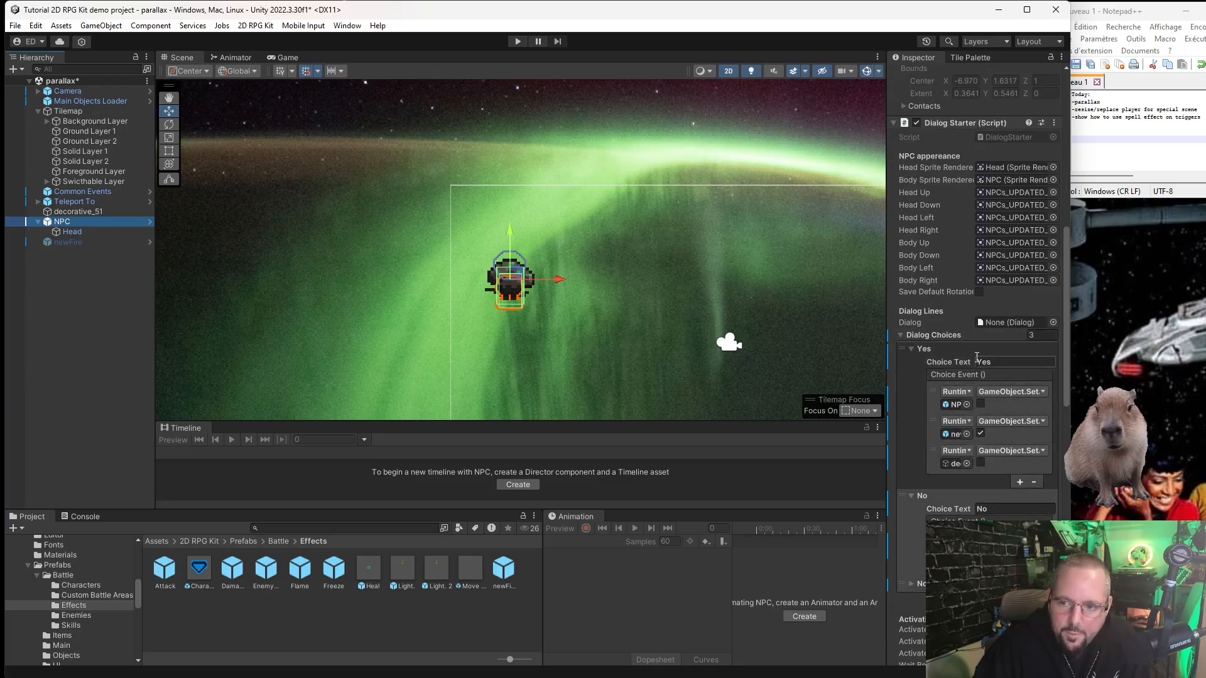
{"action": "left_click", "coordinate": [921, 584]}
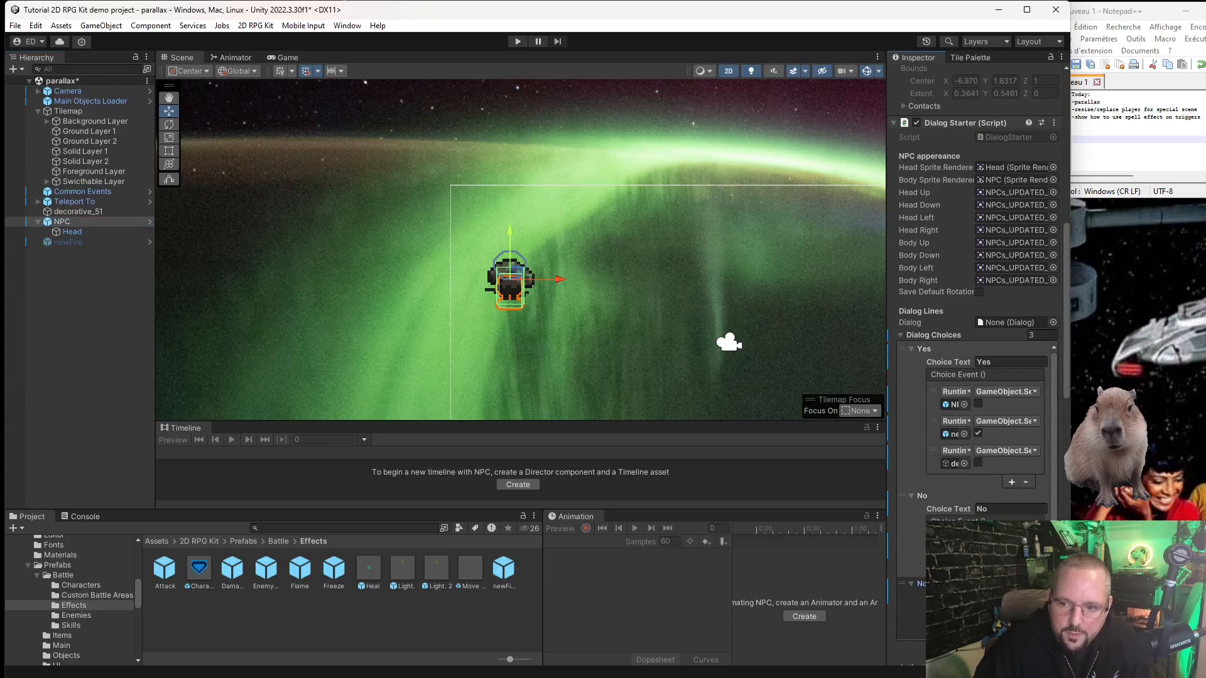
{"action": "left_click", "coordinate": [1041, 646]}
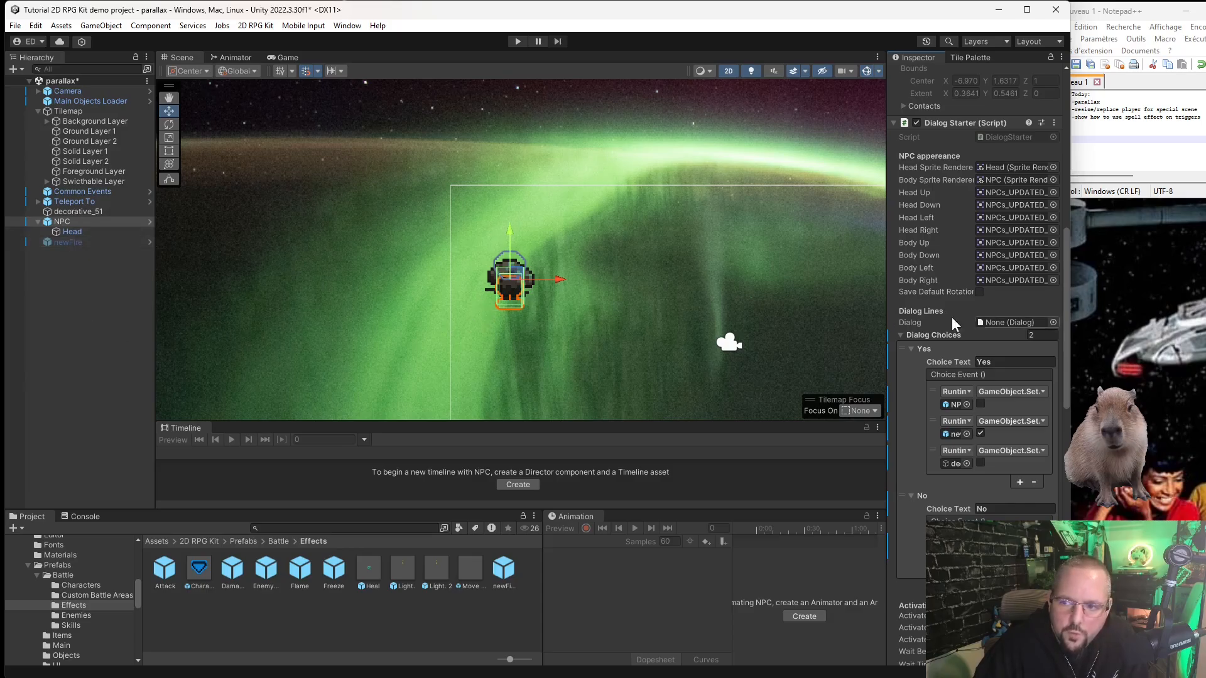
Create a new Dialog asset named asteroid in the tutorial series dialogues folder.
{"action": "scroll", "coordinate": [95, 610], "scroll_direction": "down", "scroll_amount": 3}
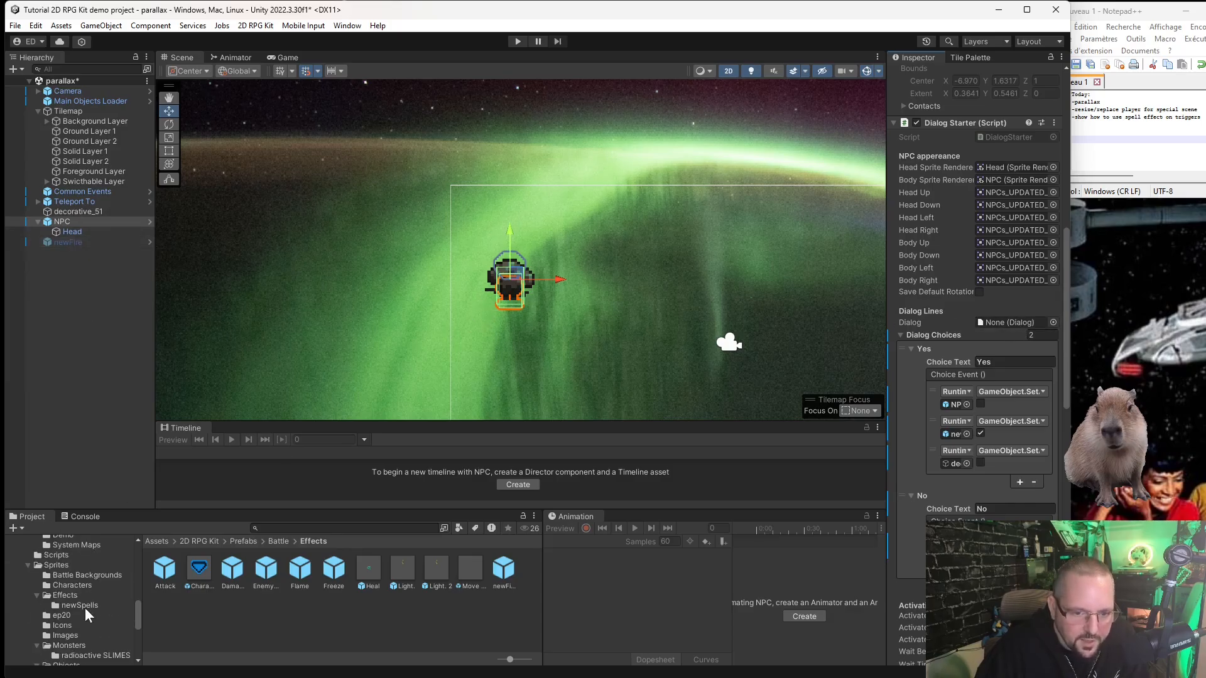
{"action": "scroll", "coordinate": [82, 613], "scroll_direction": "down", "scroll_amount": 3}
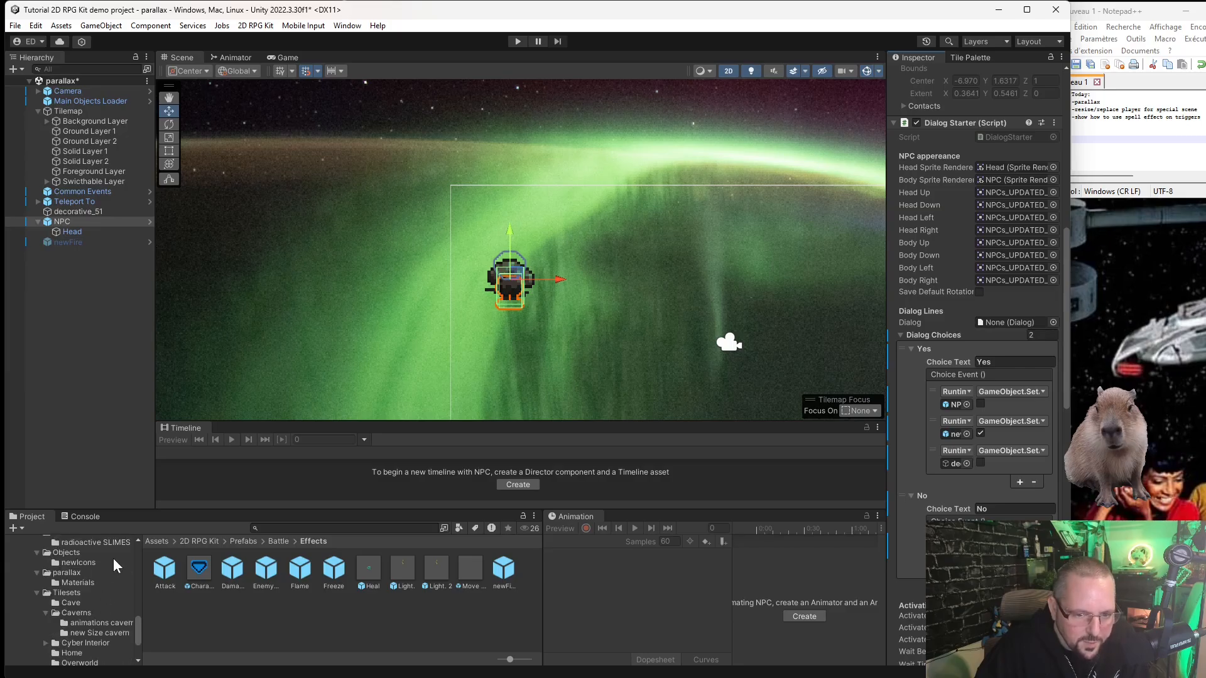
{"action": "scroll", "coordinate": [104, 567], "scroll_direction": "up", "scroll_amount": 8}
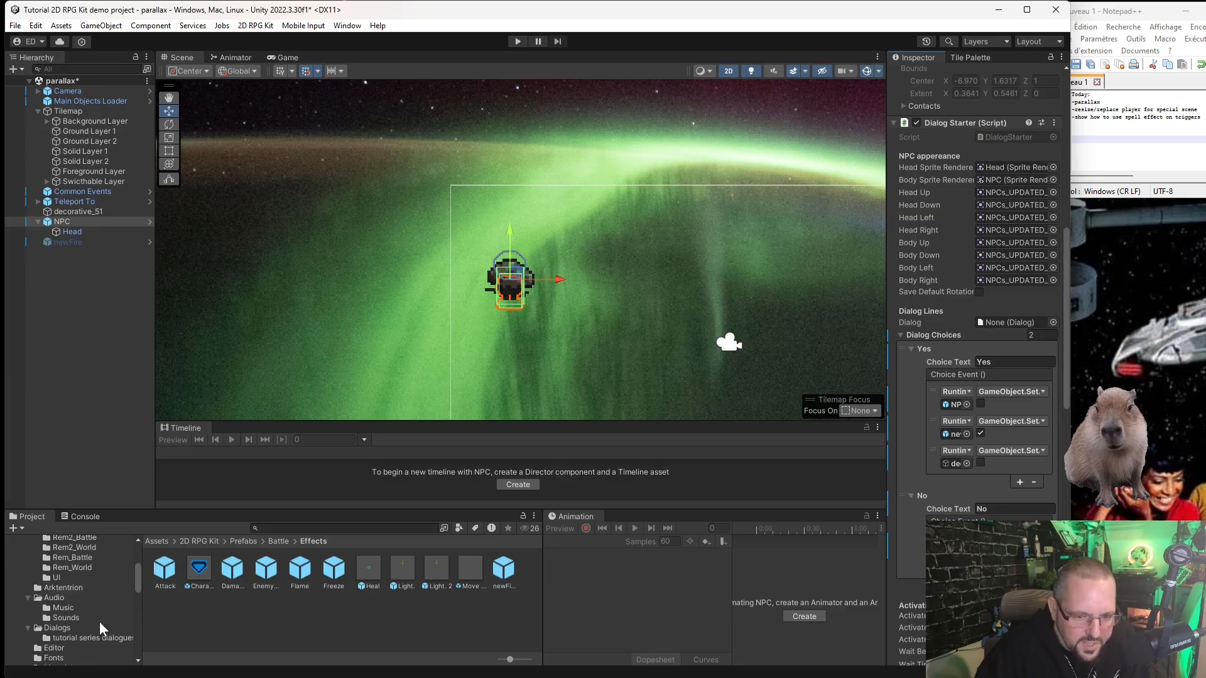
{"action": "left_click", "coordinate": [84, 639]}
{"action": "right_click", "coordinate": [405, 621]}
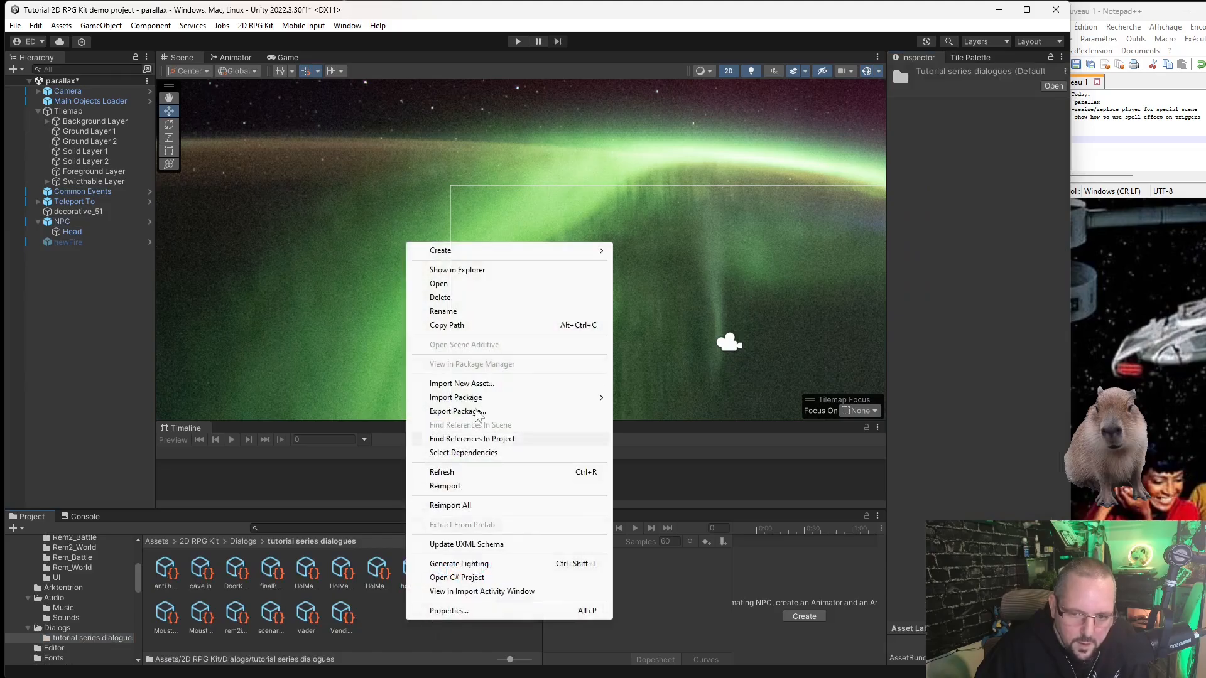
{"action": "mouse_move", "coordinate": [485, 260]}
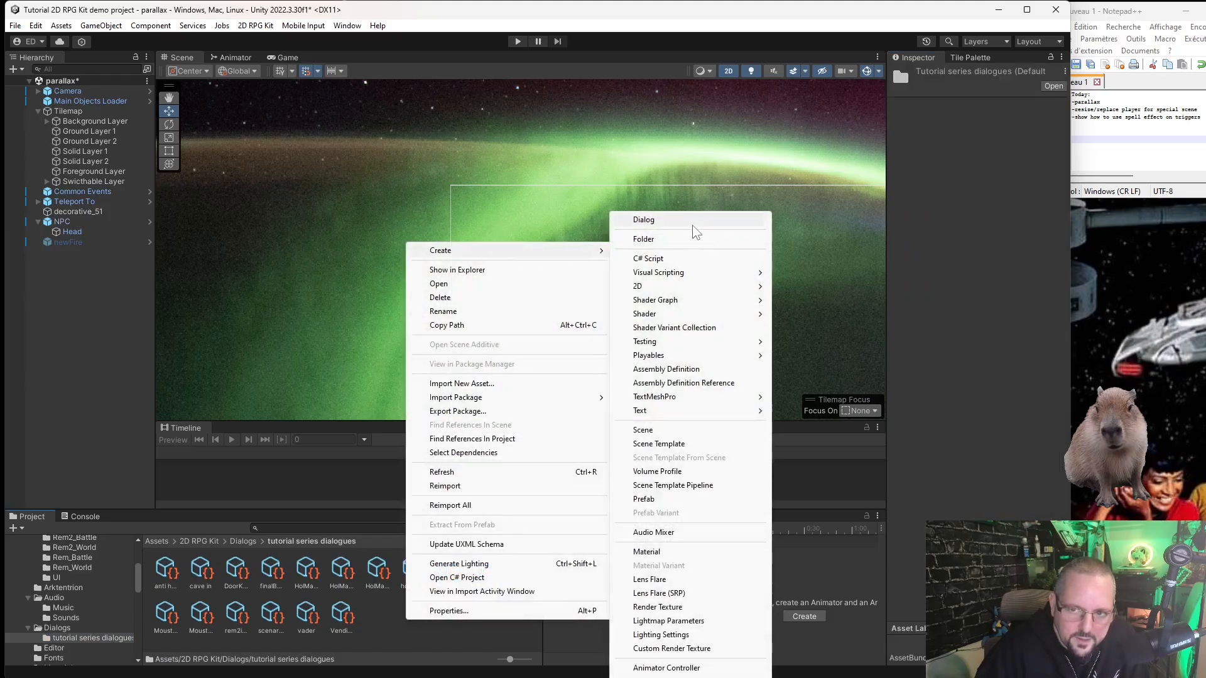
{"action": "left_click", "coordinate": [643, 221]}
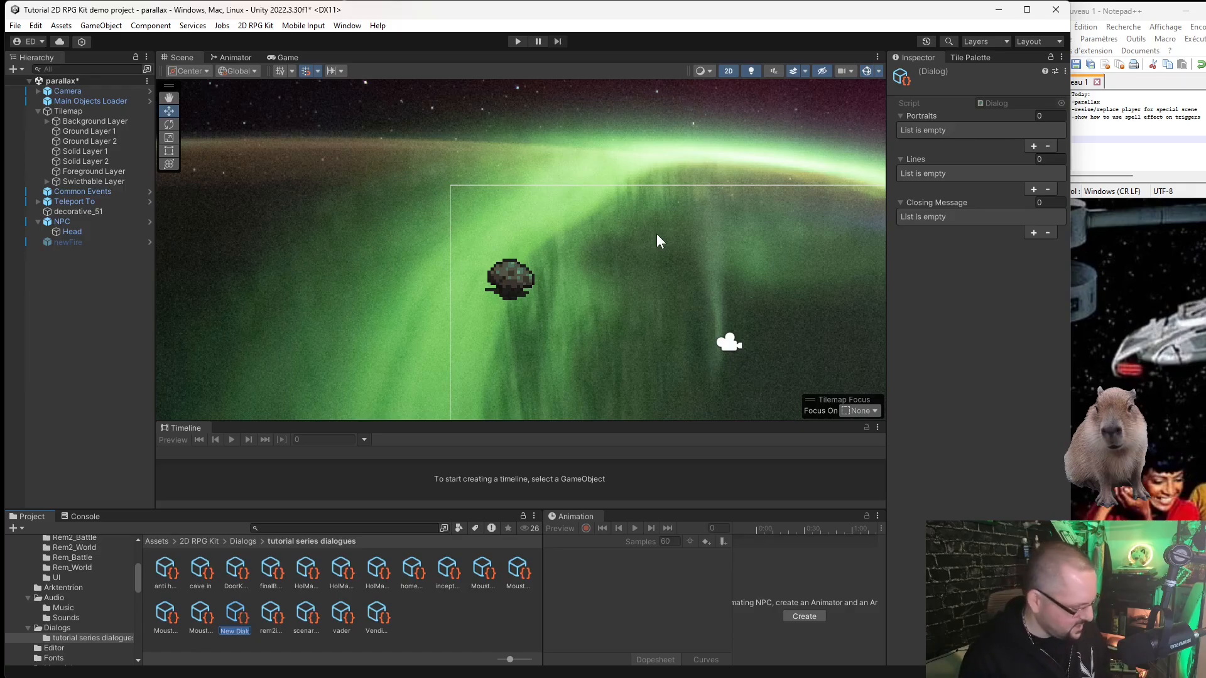
{"action": "type", "text": "as"}
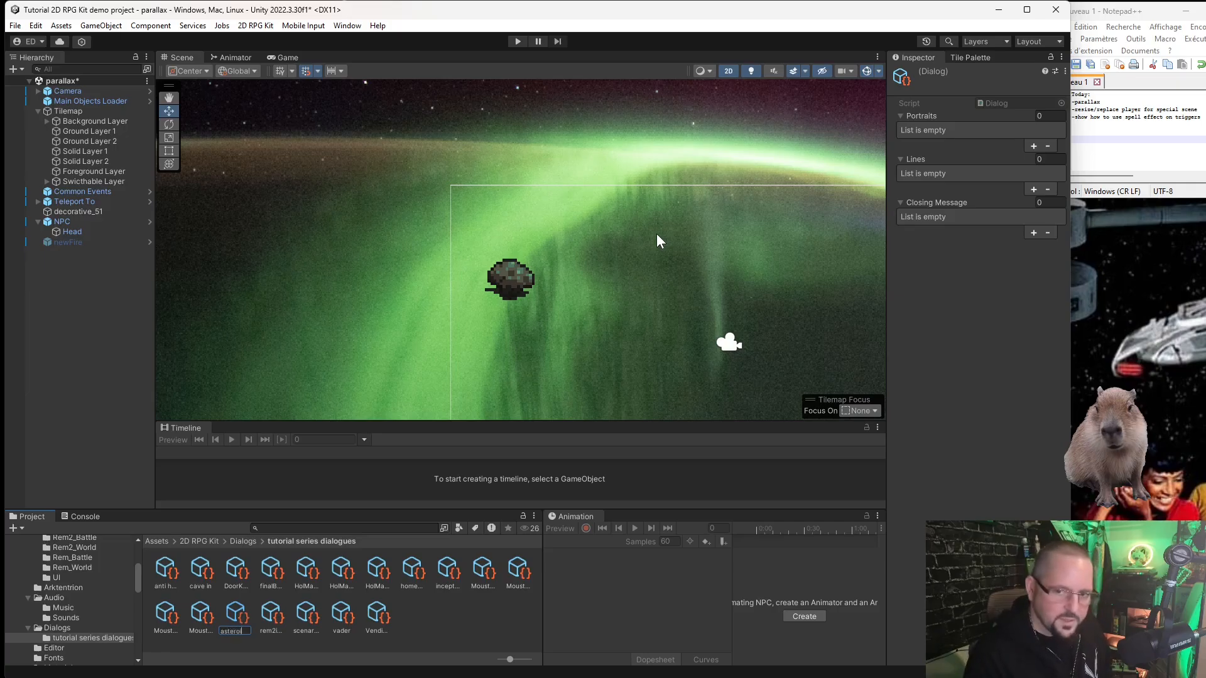
{"action": "type", "text": "tero"}
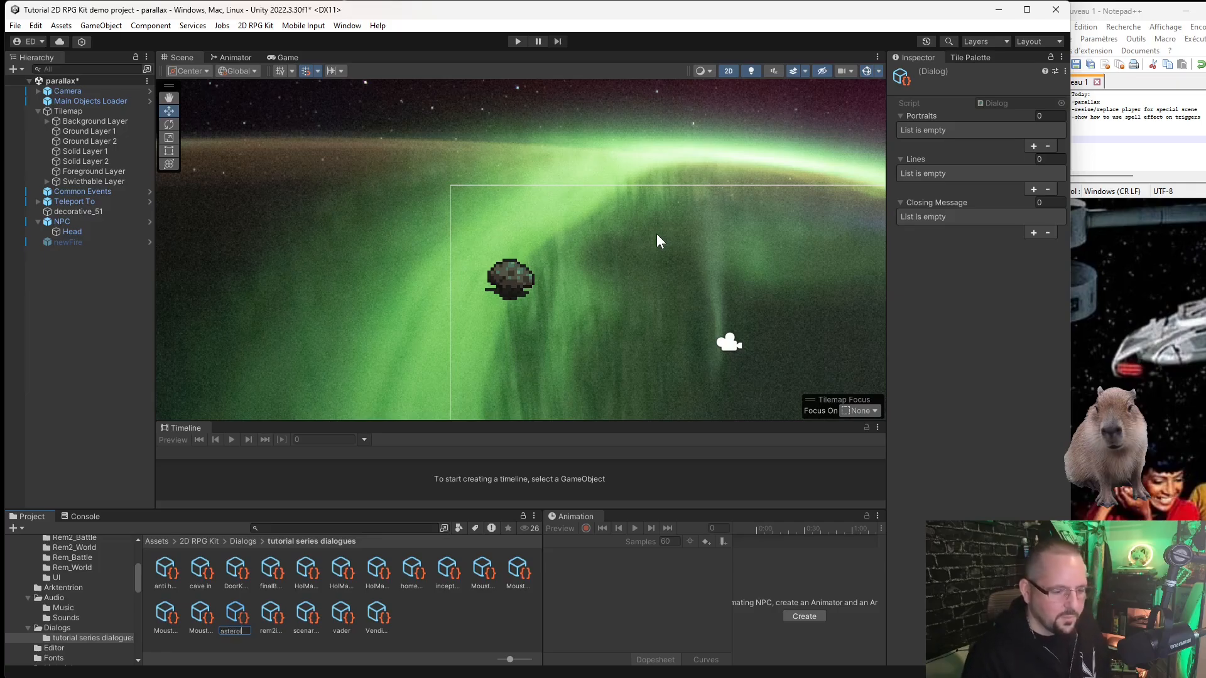
{"action": "type", "text": "ids"}
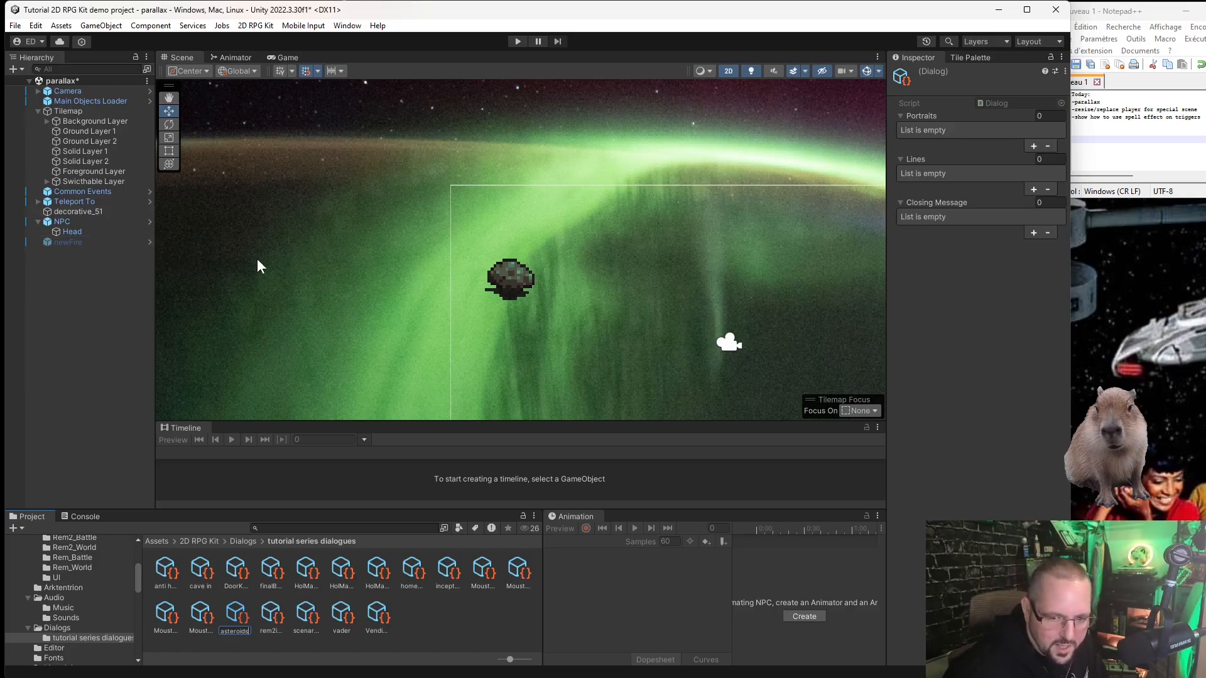
{"action": "left_click", "coordinate": [236, 613]}
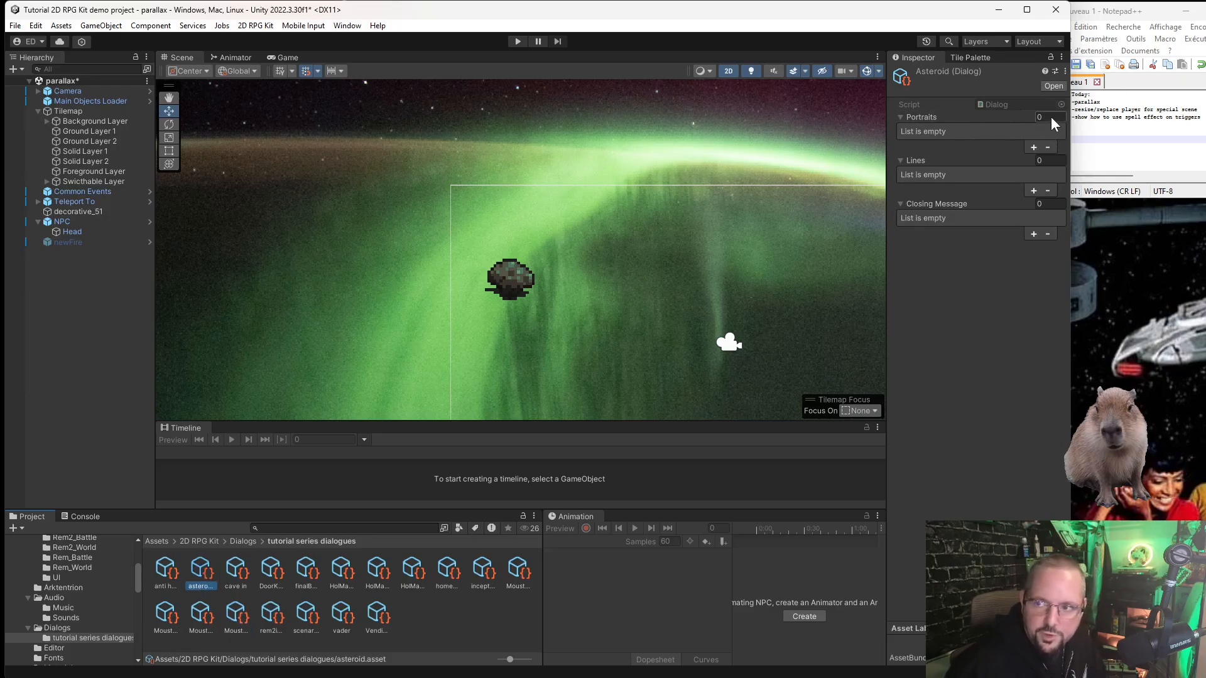
Give the asteroid dialog three lines and enter "//Apophis" as the first one.
{"action": "left_click", "coordinate": [1046, 158]}
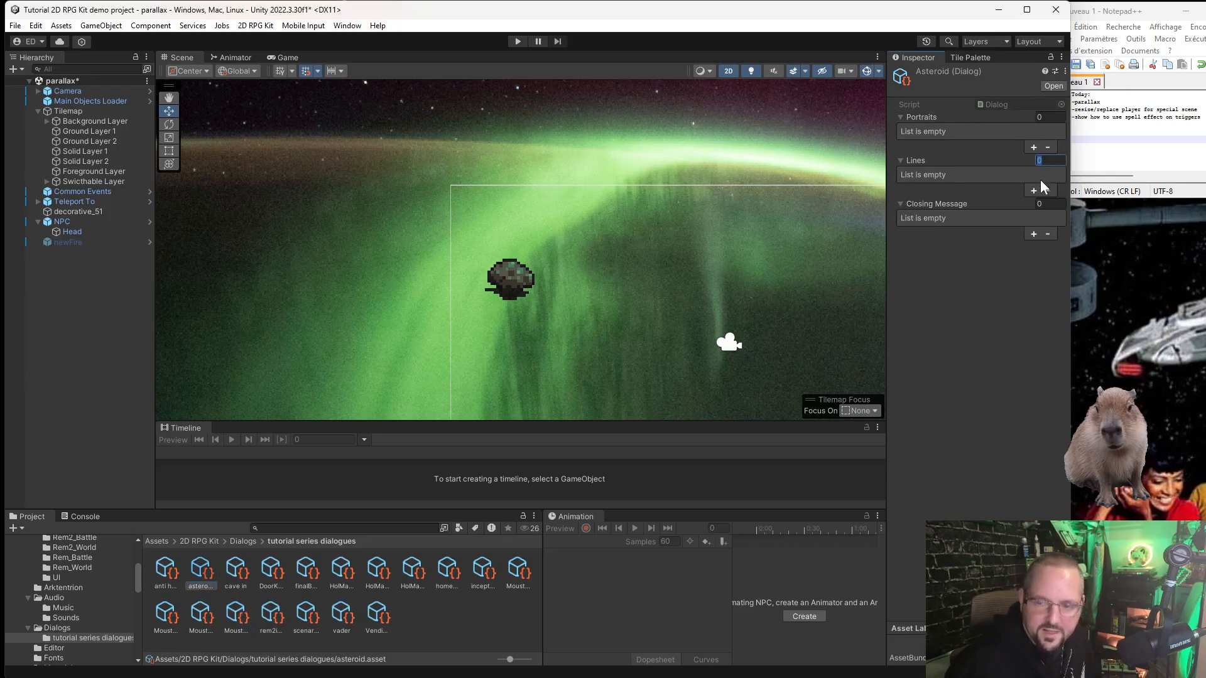
{"action": "type", "text": "3"}
{"action": "key", "text": "Return"}
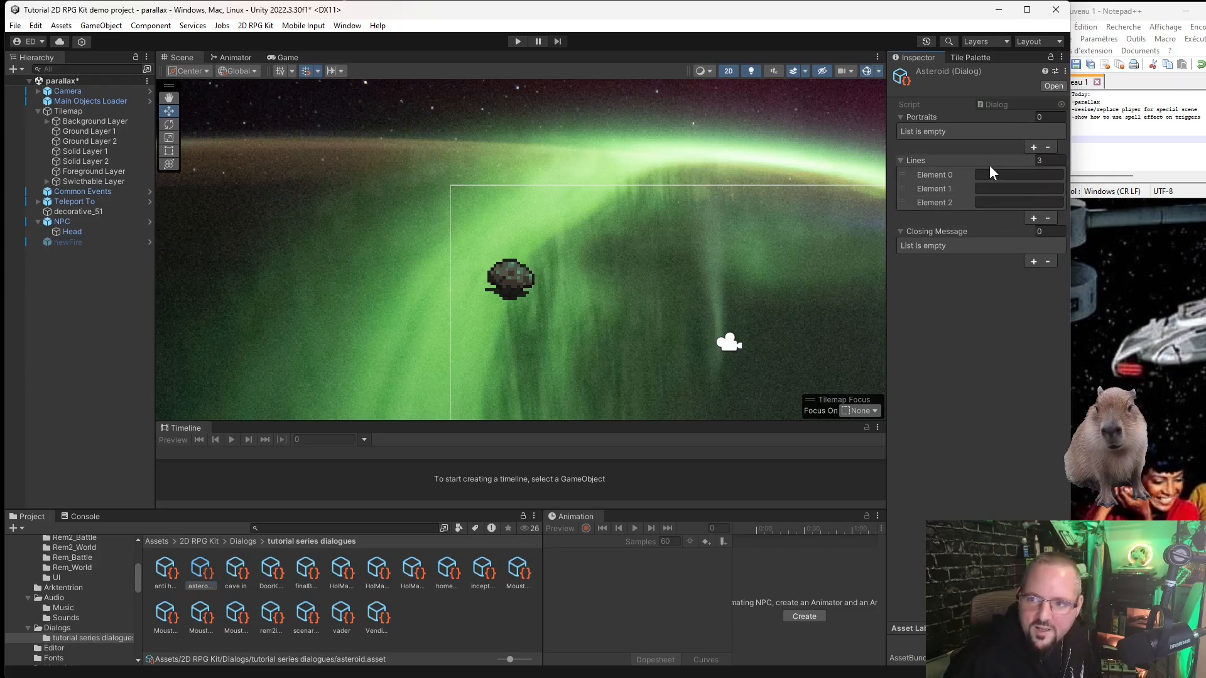
{"action": "left_click", "coordinate": [1010, 176]}
{"action": "type", "text": "//"}
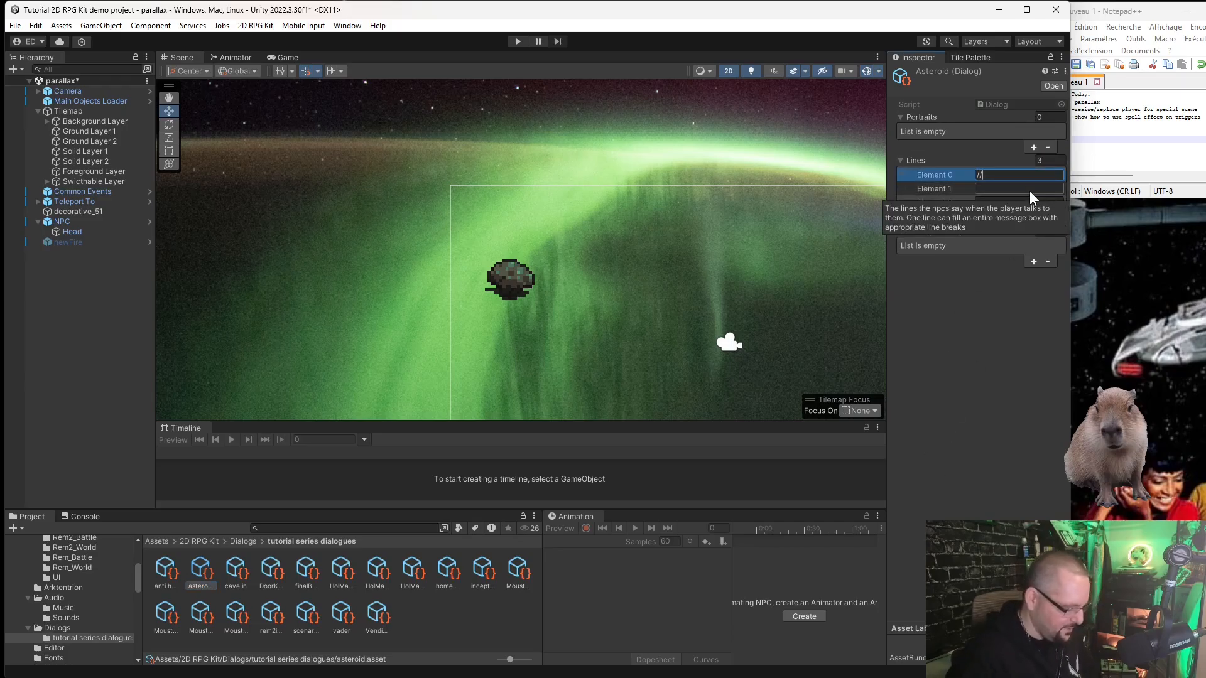
{"action": "type", "text": "Apophis"}
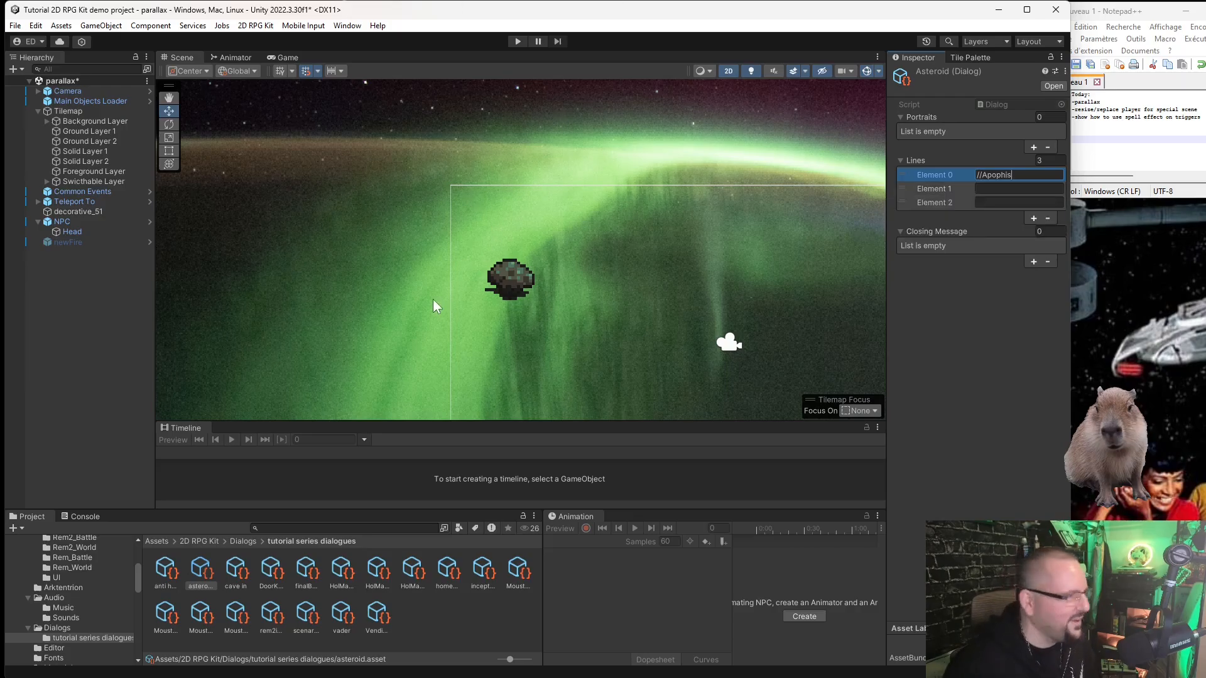
{"action": "left_click", "coordinate": [1008, 307]}
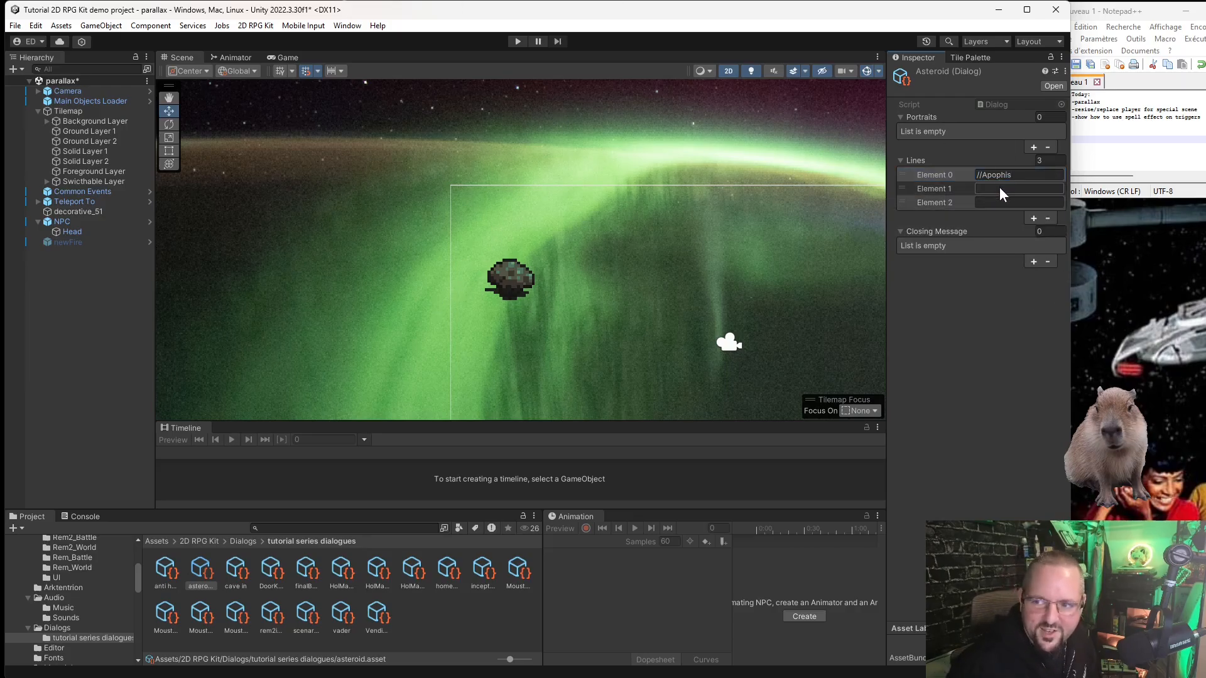
Enter "**" as the dialog's second line and "Do you want to mine this asteroid?" as the third.
{"action": "left_click", "coordinate": [1000, 188]}
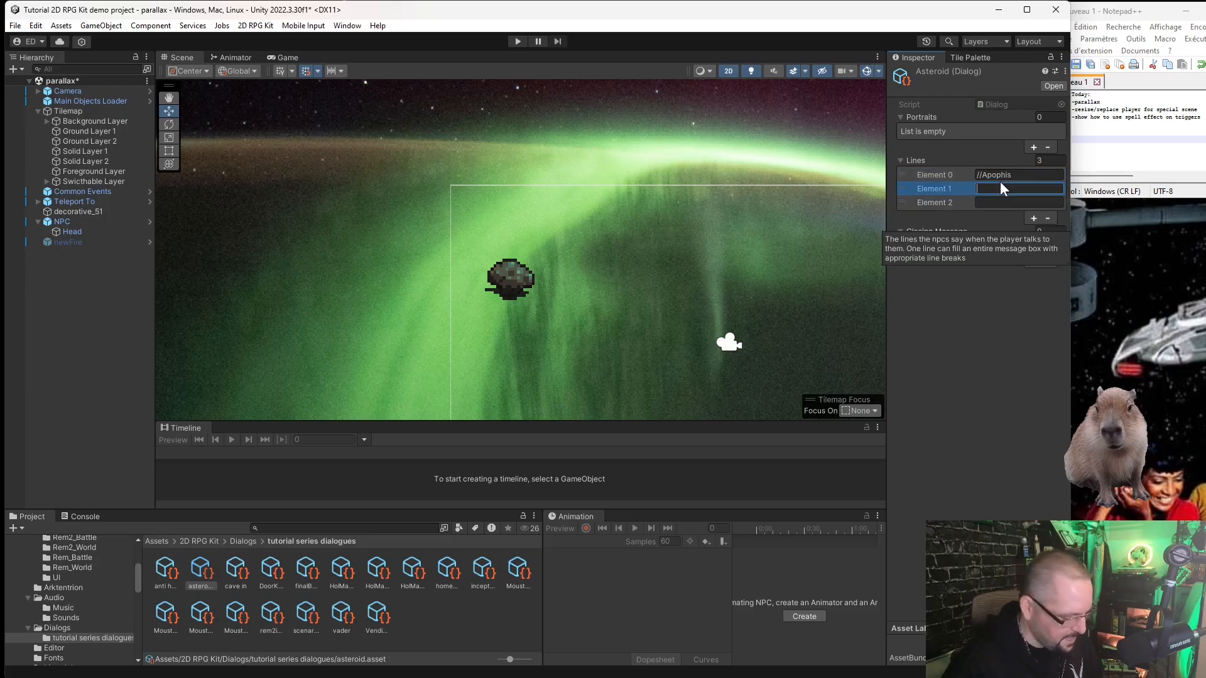
{"action": "type", "text": "*8"}
{"action": "key", "text": "BackSpace"}
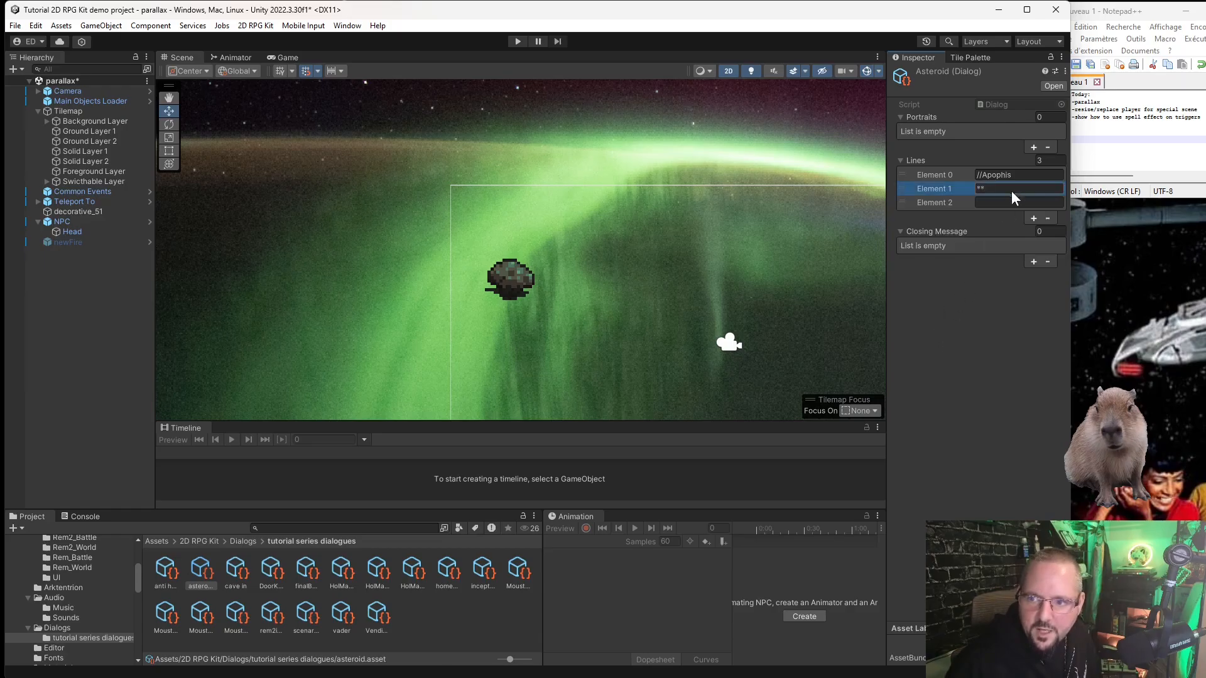
{"action": "left_click", "coordinate": [1005, 202]}
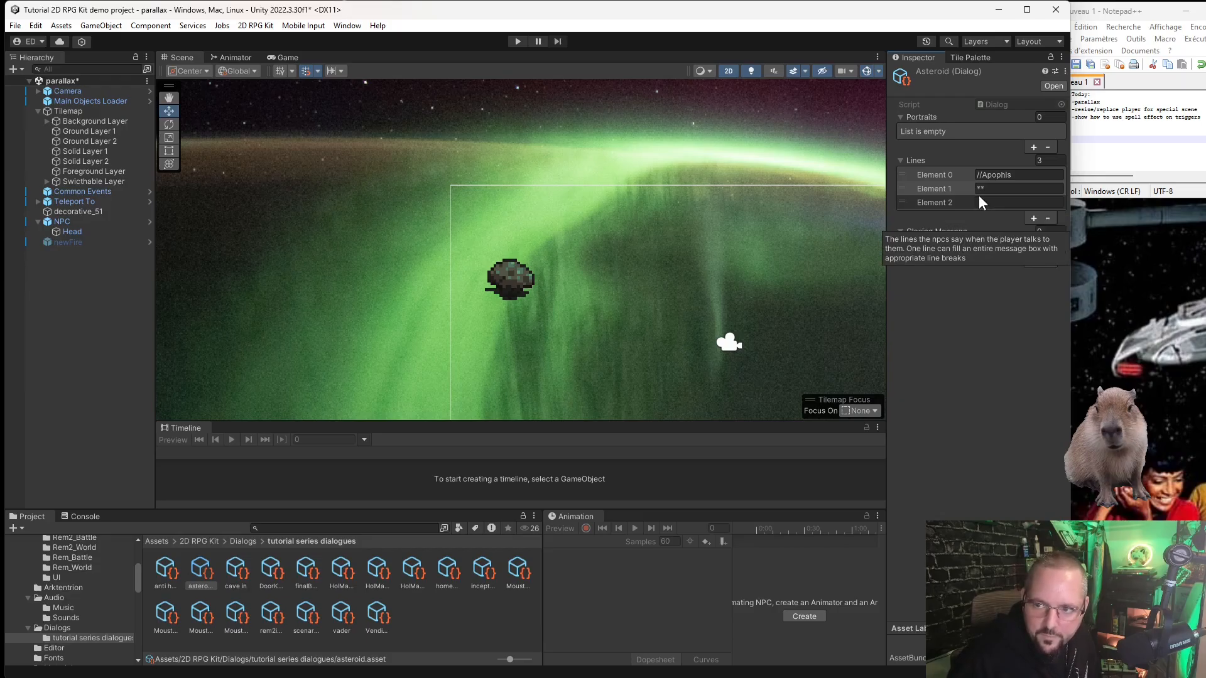
{"action": "left_click", "coordinate": [993, 202]}
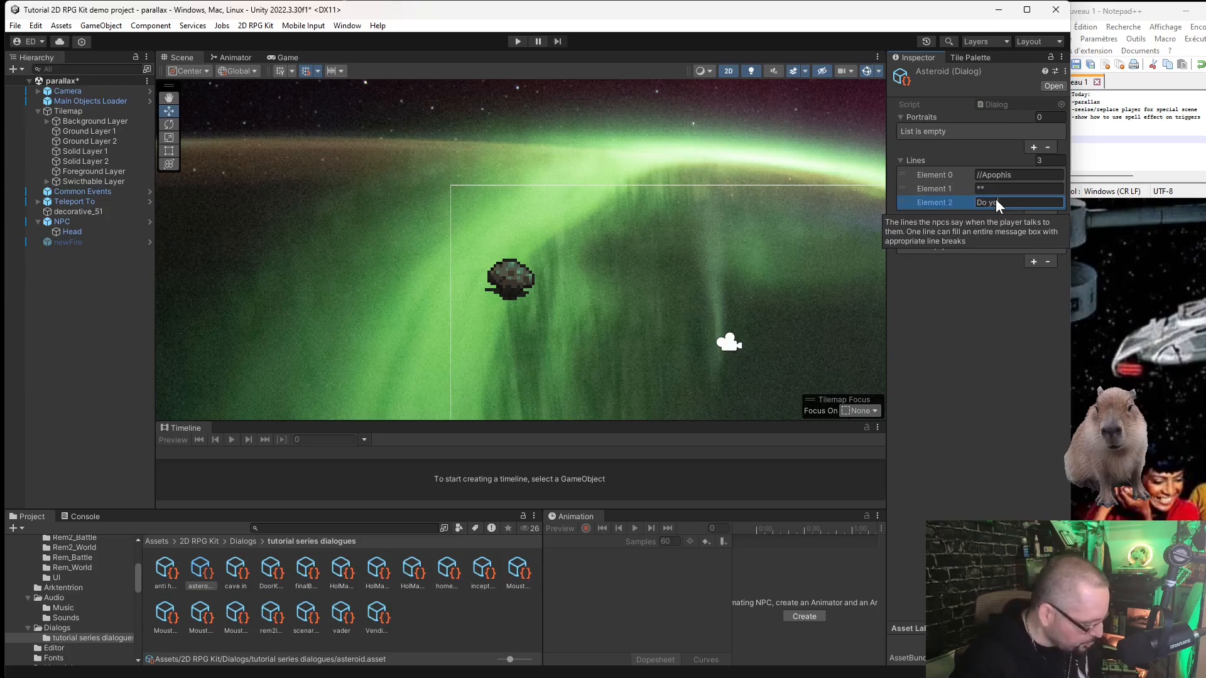
{"action": "type", "text": "to mine"}
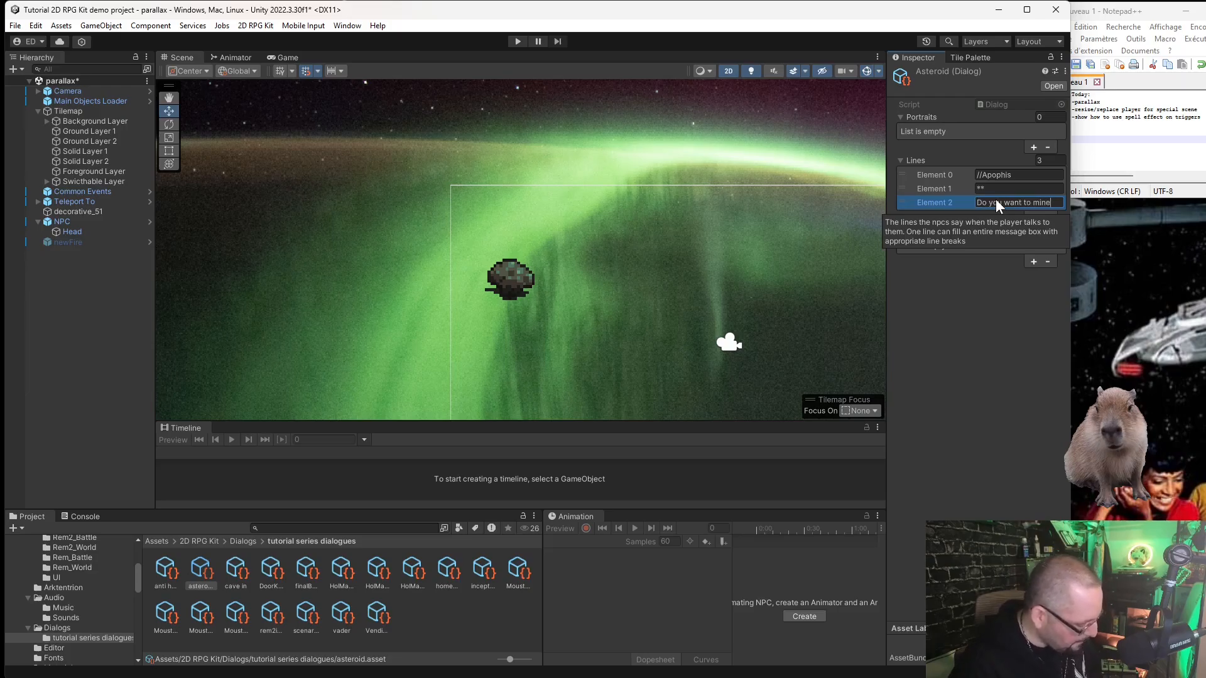
{"action": "type", "text": " this asteroid?"}
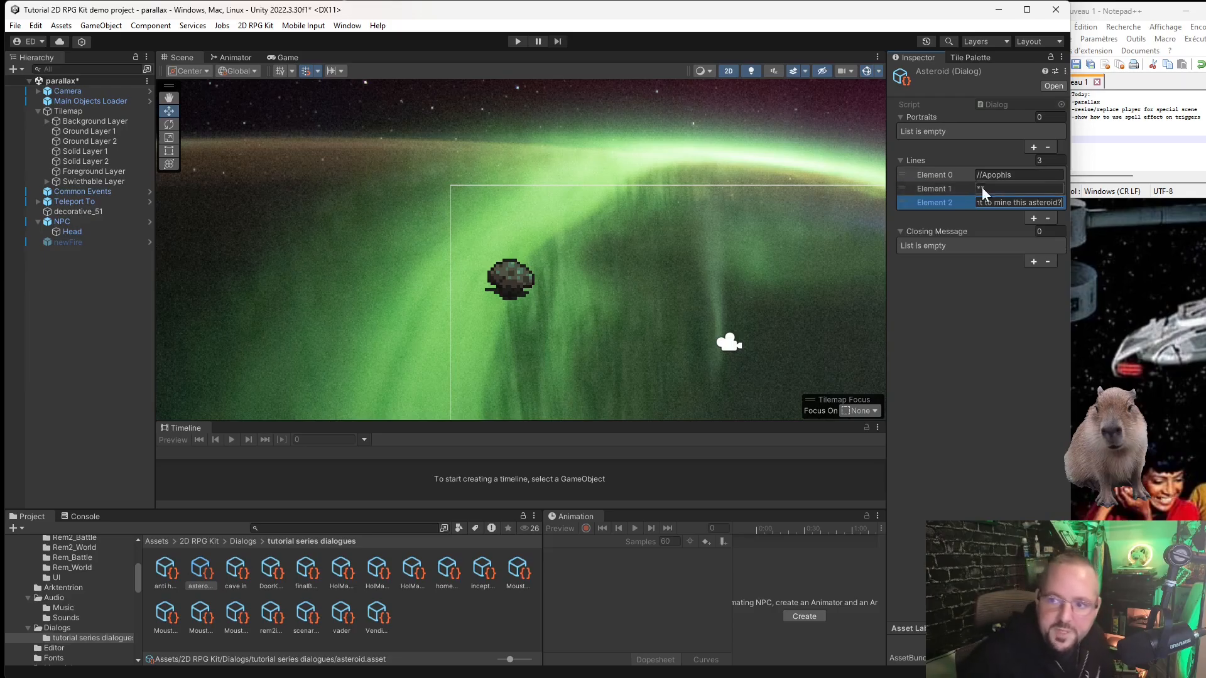
{"action": "left_click", "coordinate": [975, 331]}
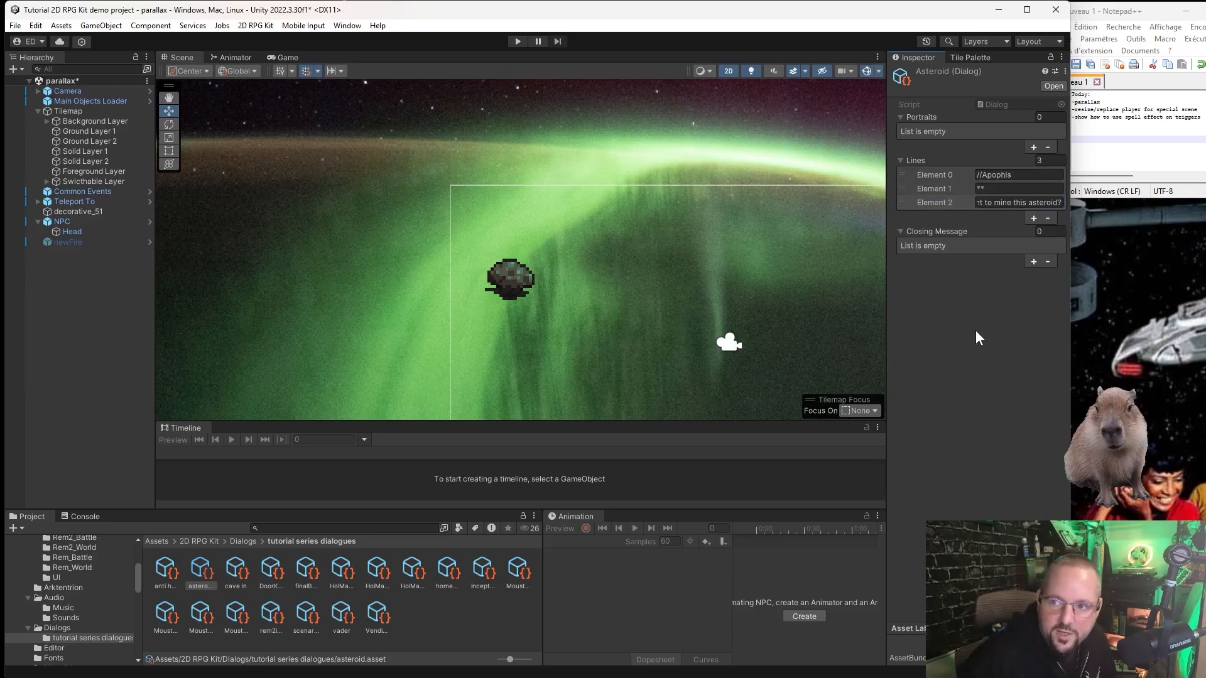
Assign the asteroid dialog to the NPC's Dialog Starter.
{"action": "left_click", "coordinate": [511, 285]}
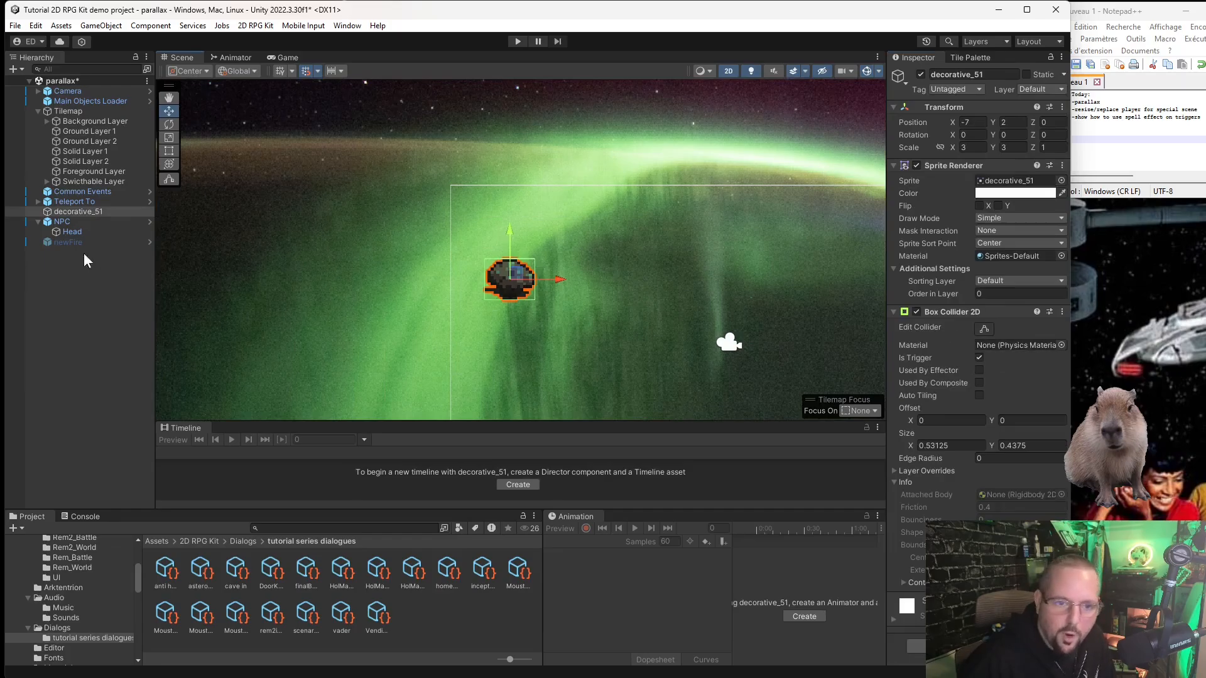
{"action": "left_click", "coordinate": [63, 222]}
{"action": "scroll", "coordinate": [979, 386], "scroll_direction": "down", "scroll_amount": 5}
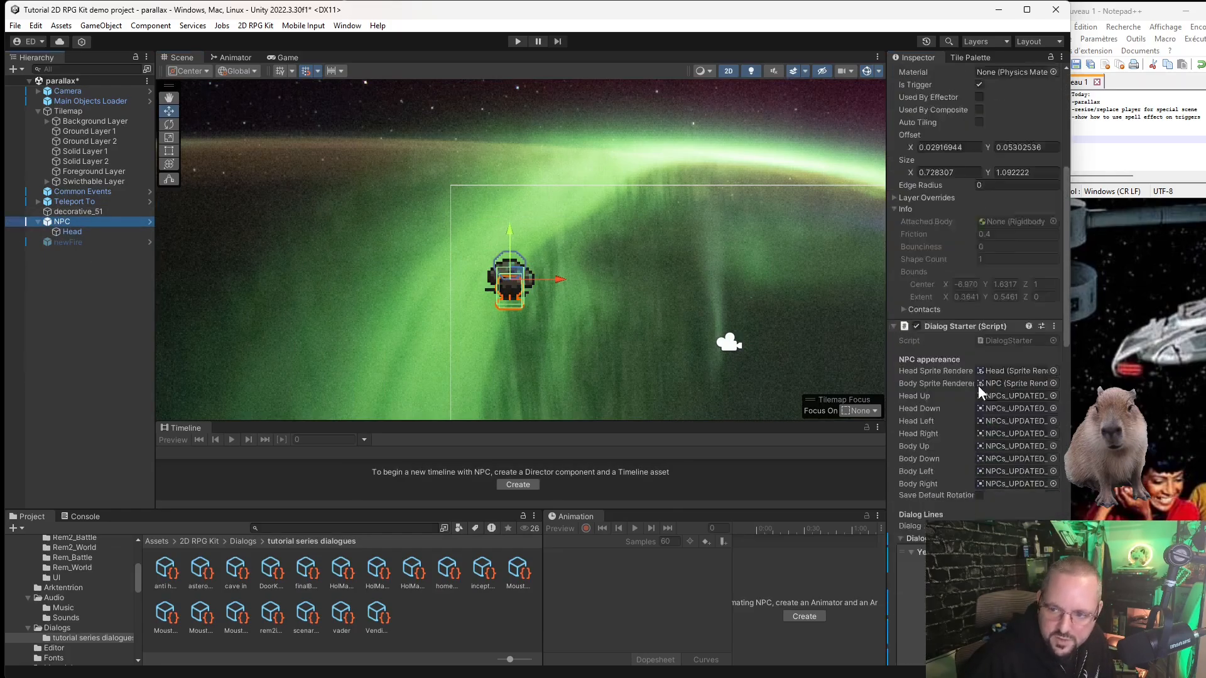
{"action": "scroll", "coordinate": [983, 287], "scroll_direction": "down", "scroll_amount": 5}
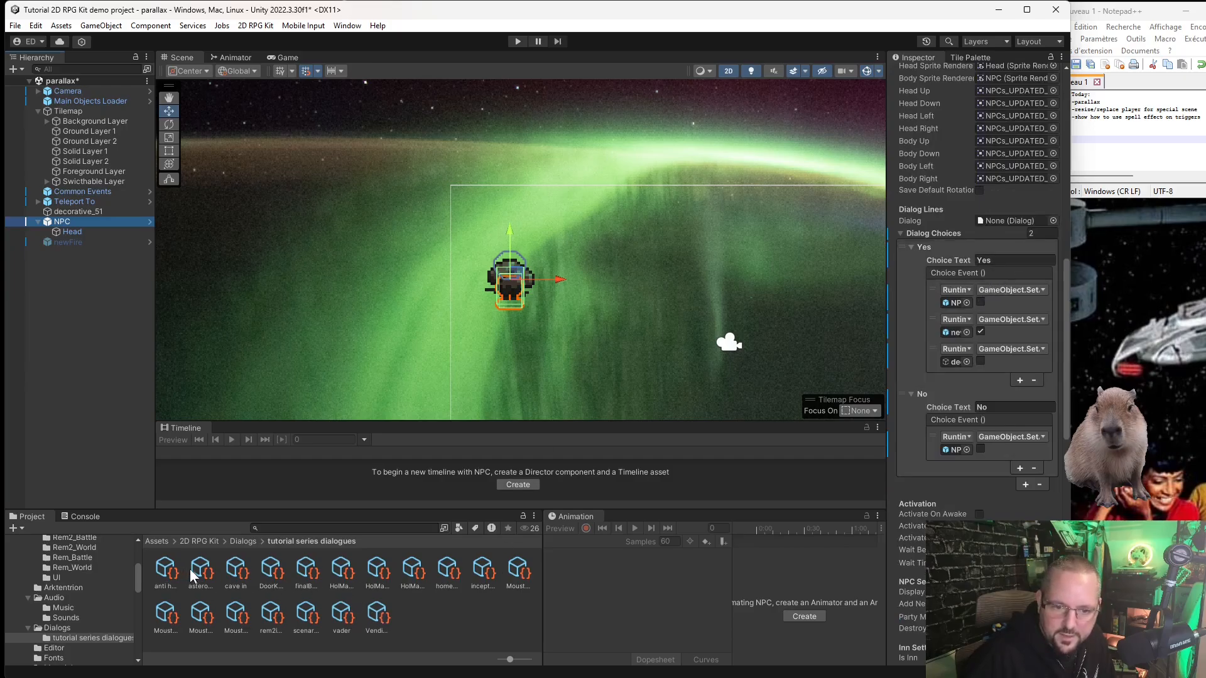
{"action": "left_click_drag", "start_coordinate": [192, 575], "coordinate": [1013, 220]}
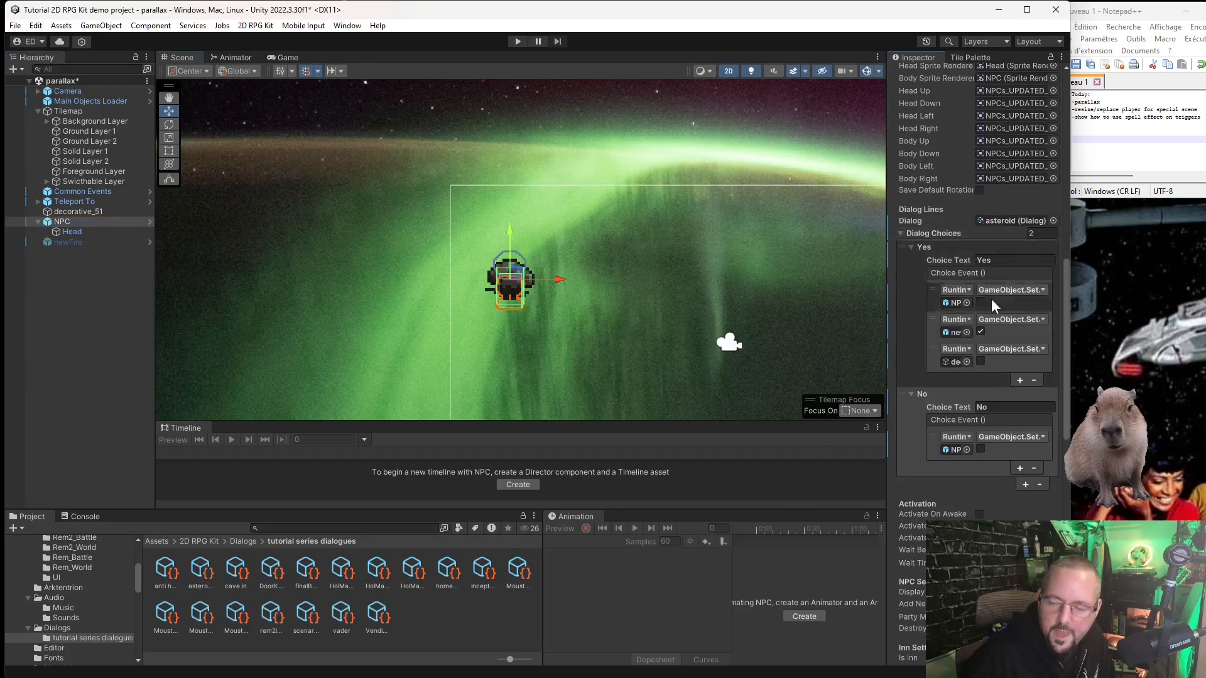
Enable Receive Item in the NPC's Receive Settings and assign the Capable Apple as Item To Receive.
{"action": "scroll", "coordinate": [998, 424], "scroll_direction": "down", "scroll_amount": 6}
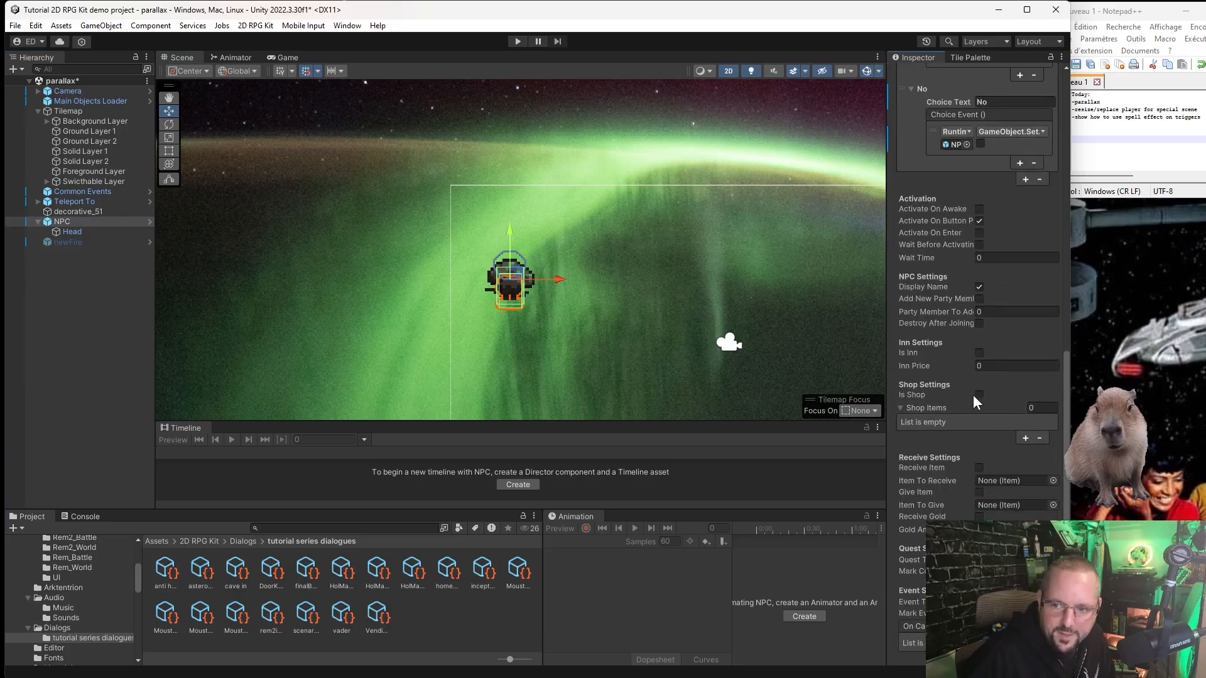
{"action": "scroll", "coordinate": [984, 391], "scroll_direction": "down", "scroll_amount": 4}
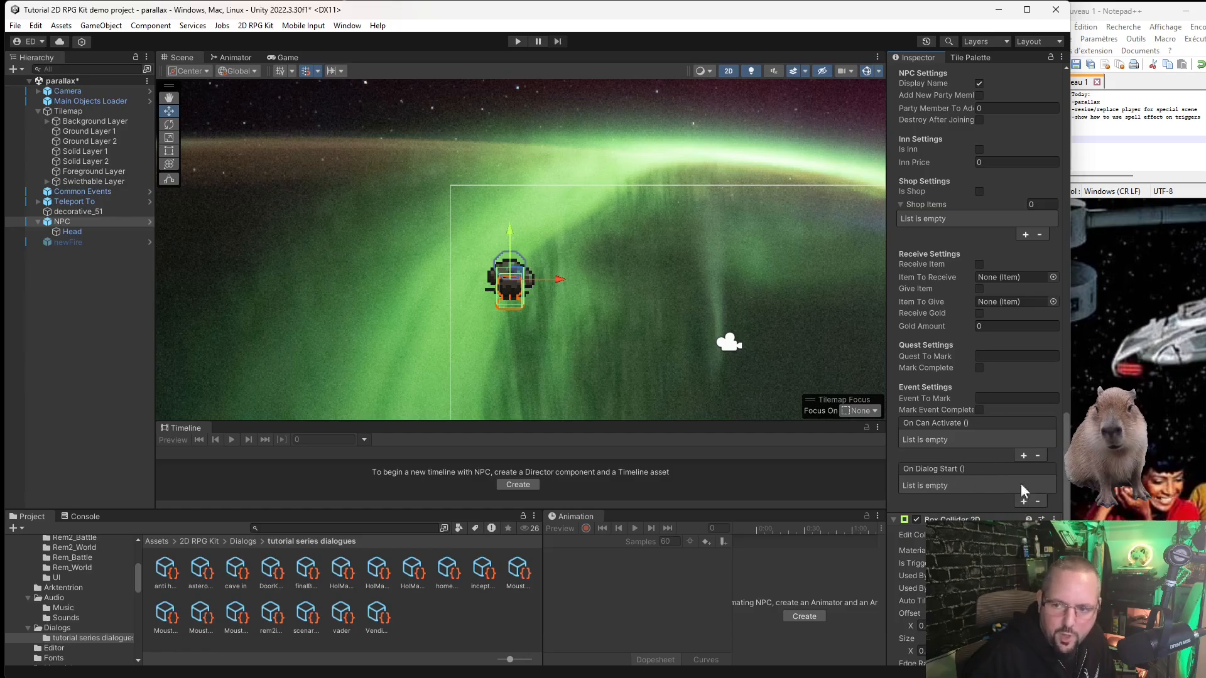
{"action": "scroll", "coordinate": [1012, 455], "scroll_direction": "up", "scroll_amount": 4}
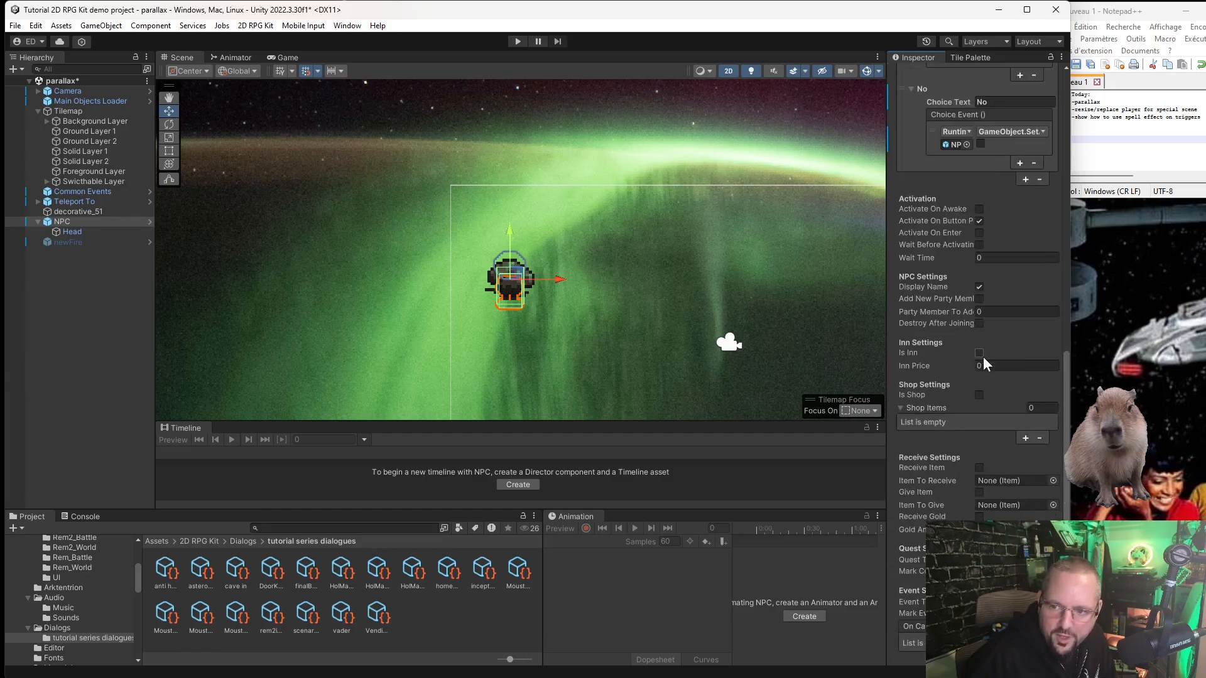
{"action": "scroll", "coordinate": [994, 402], "scroll_direction": "down", "scroll_amount": 5}
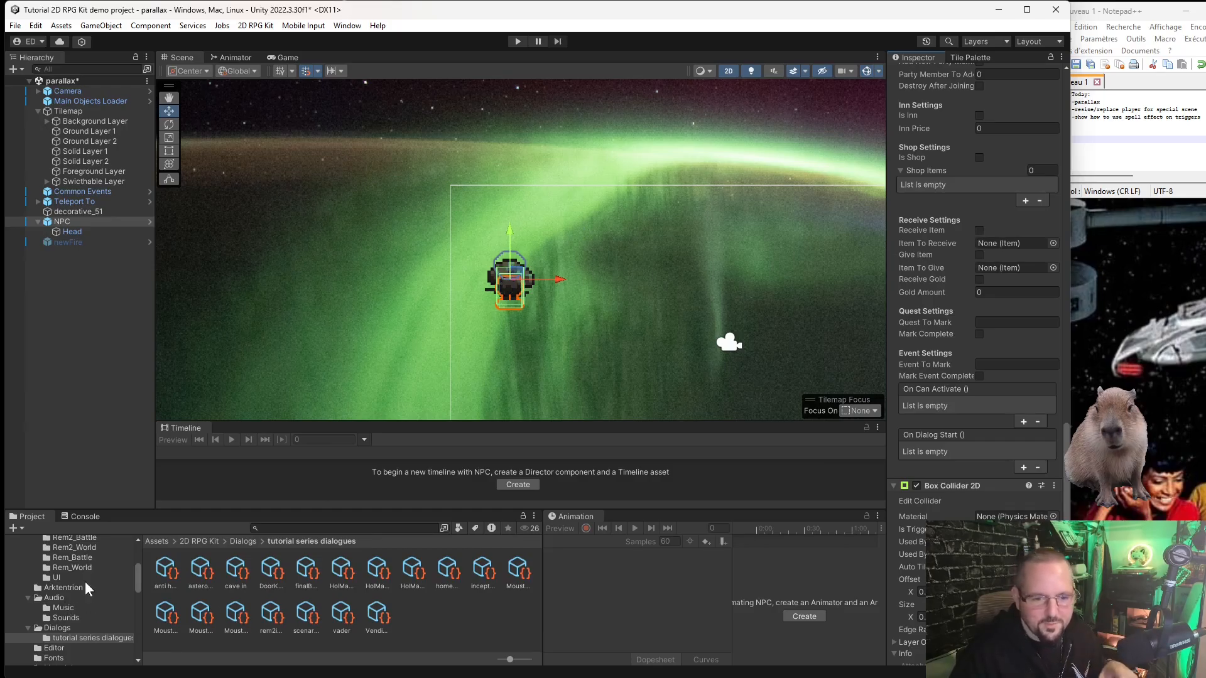
{"action": "scroll", "coordinate": [73, 613], "scroll_direction": "down", "scroll_amount": 5}
{"action": "left_click", "coordinate": [63, 617]}
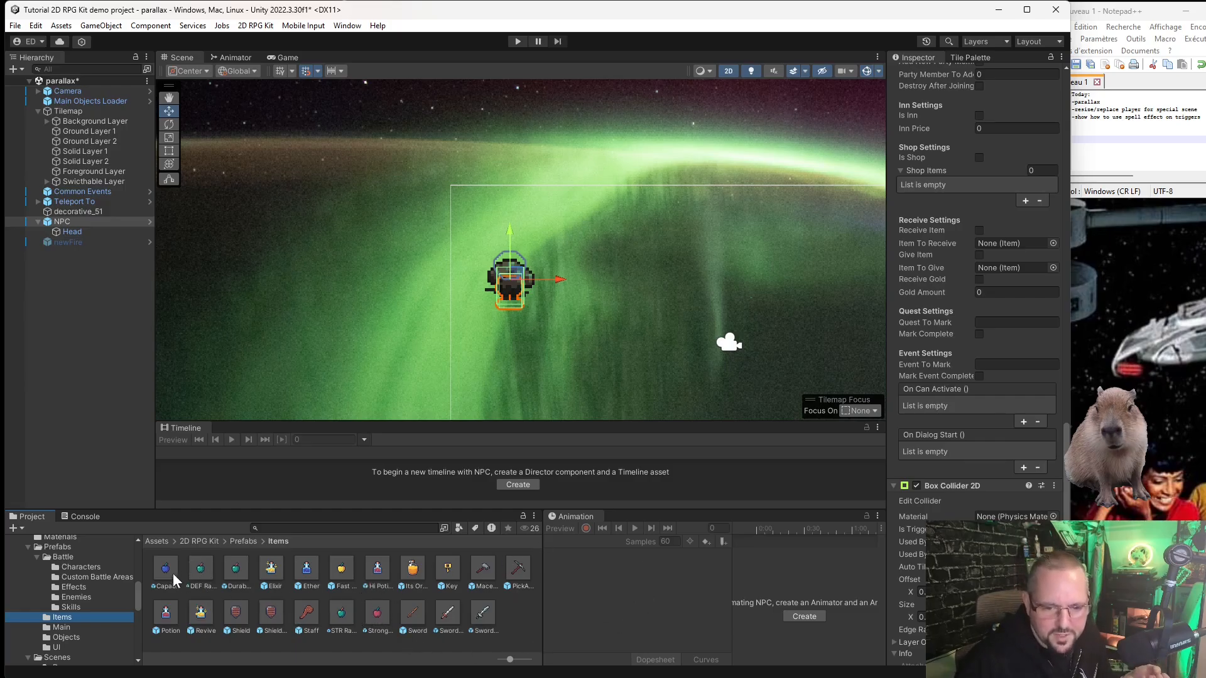
{"action": "left_click", "coordinate": [979, 231]}
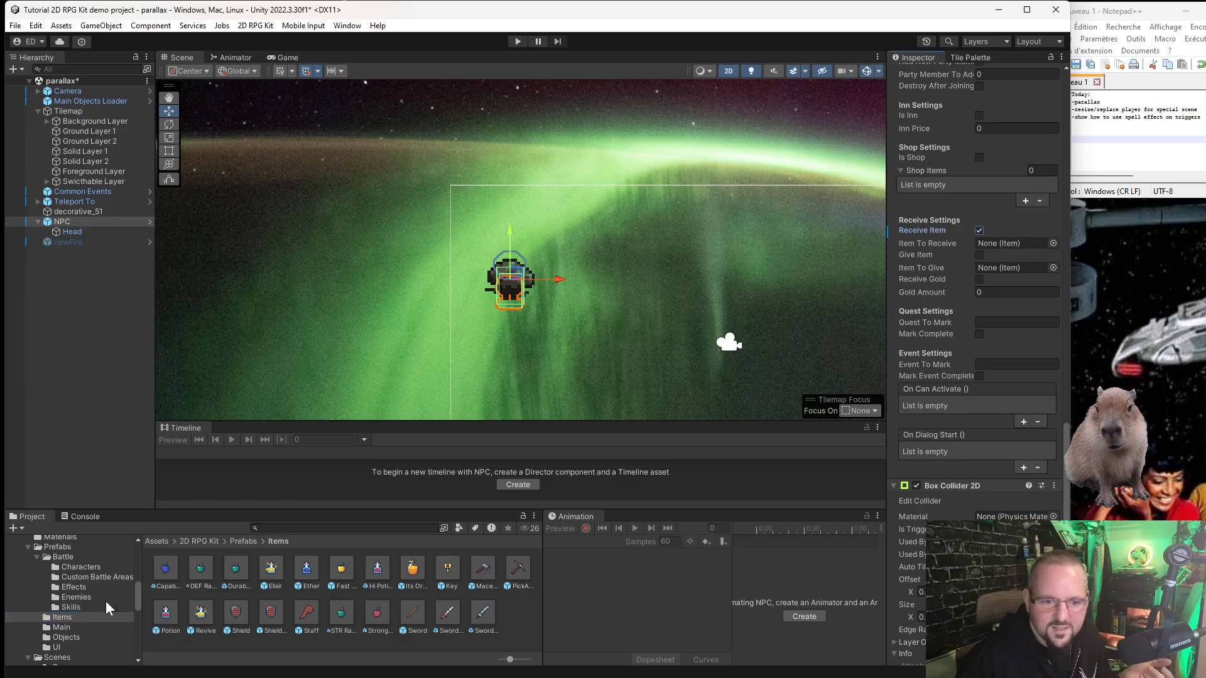
{"action": "left_click_drag", "start_coordinate": [167, 564], "coordinate": [1014, 245]}
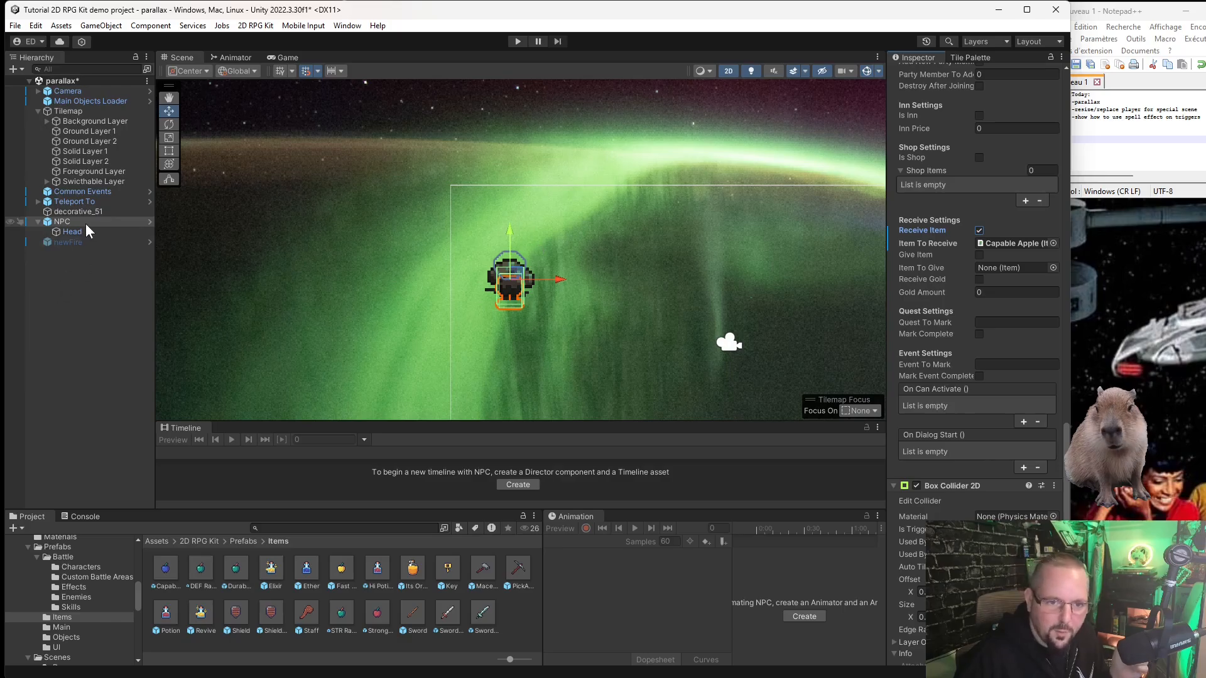
{"action": "scroll", "coordinate": [994, 329], "scroll_direction": "up", "scroll_amount": 4}
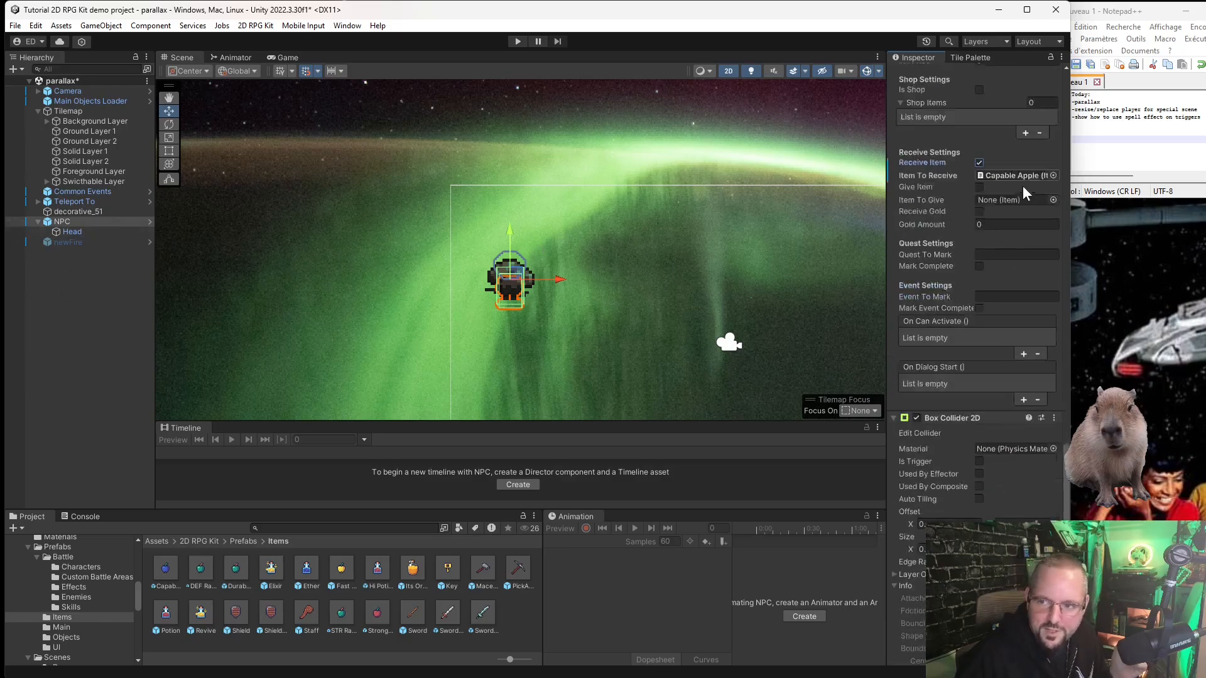
Add a fourth event entry to the Yes choice of the NPC's dialog.
{"action": "left_click", "coordinate": [75, 222]}
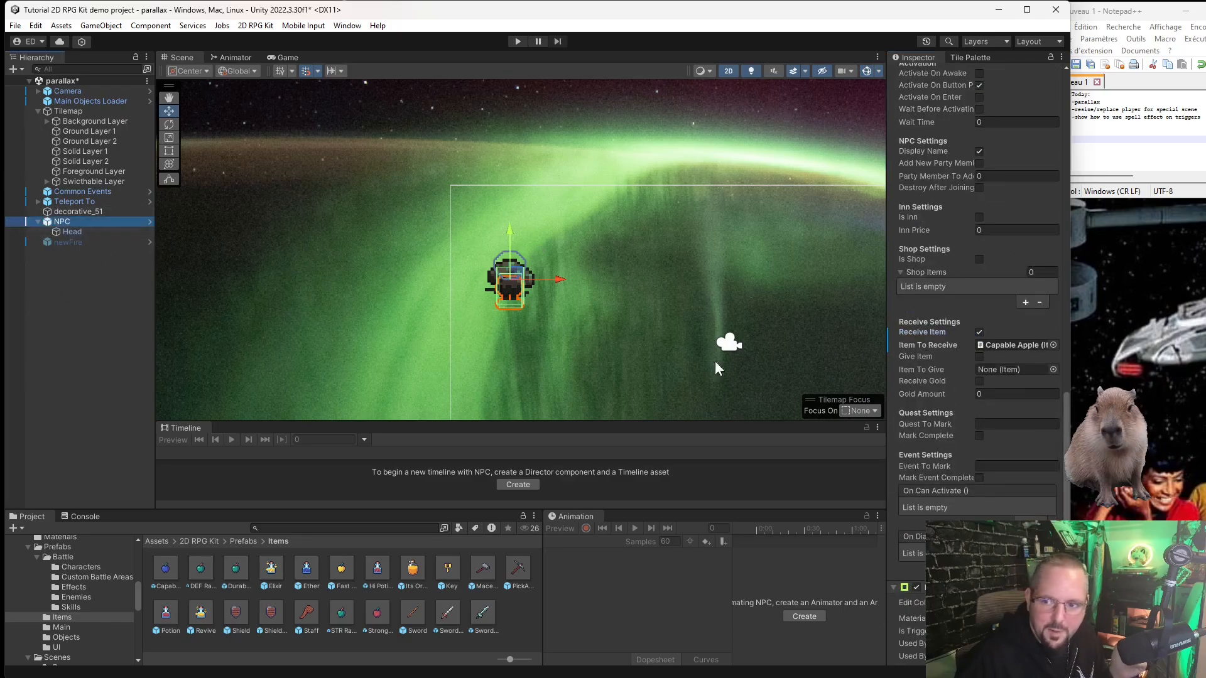
{"action": "scroll", "coordinate": [972, 379], "scroll_direction": "down", "scroll_amount": 10}
{"action": "scroll", "coordinate": [967, 352], "scroll_direction": "up", "scroll_amount": 12}
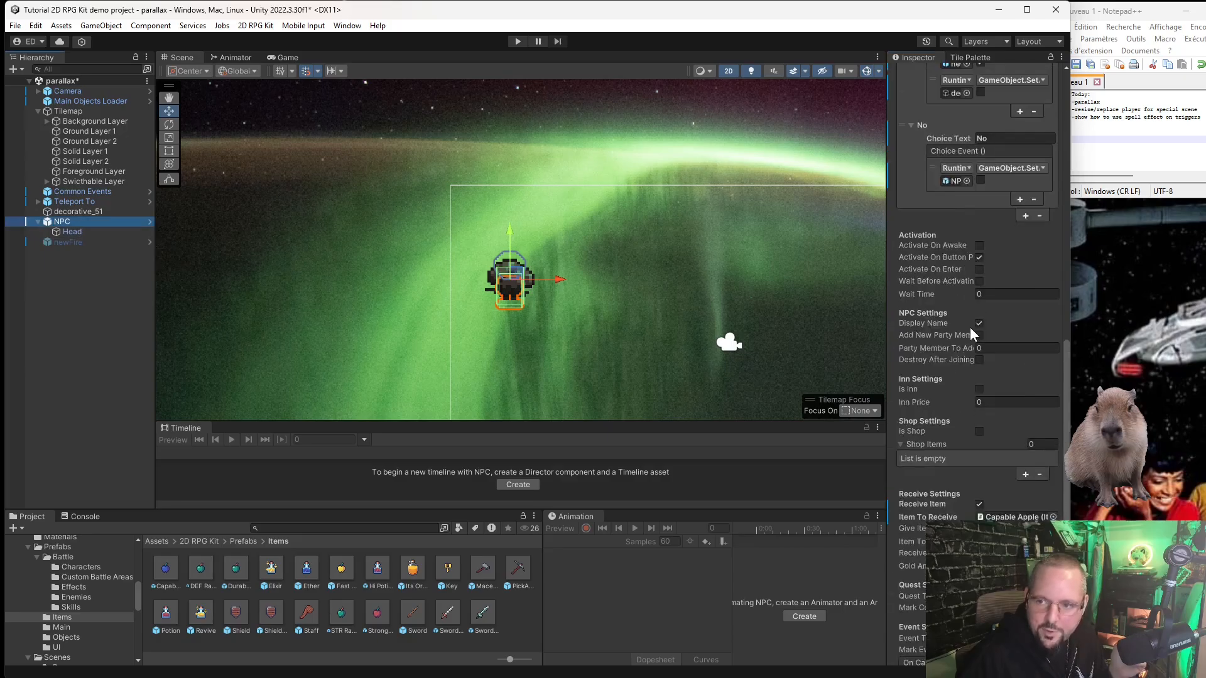
{"action": "scroll", "coordinate": [1005, 304], "scroll_direction": "up", "scroll_amount": 4}
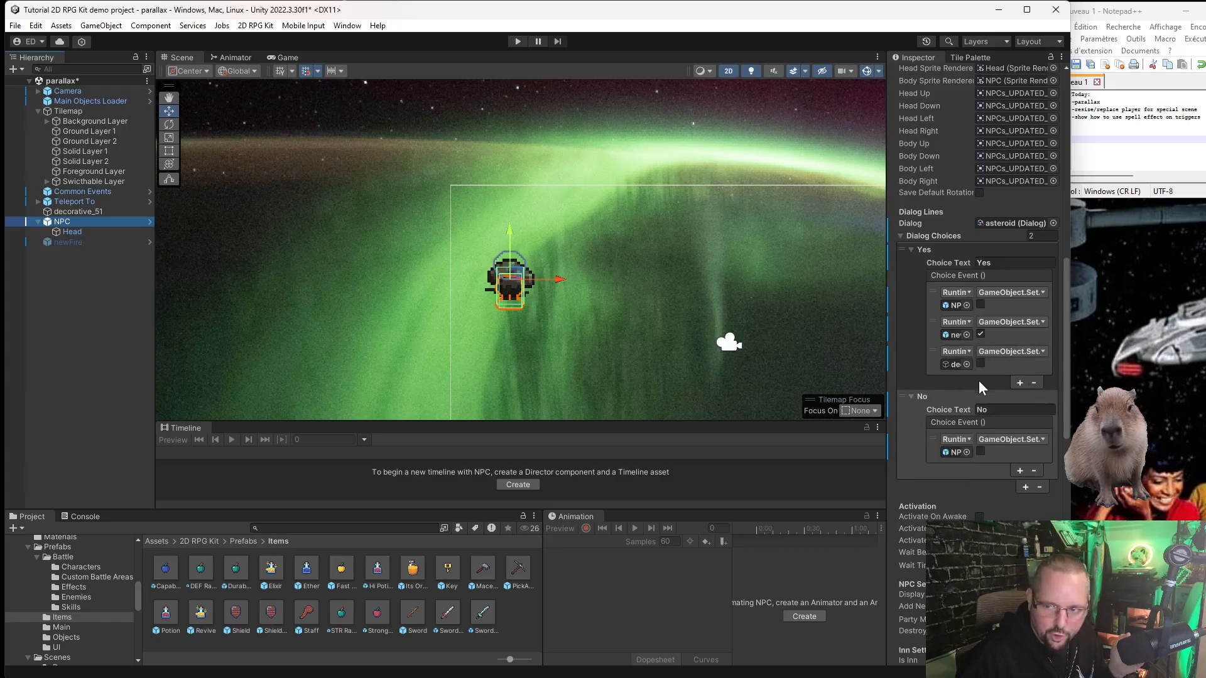
{"action": "left_click", "coordinate": [1019, 383]}
{"action": "scroll", "coordinate": [993, 389], "scroll_direction": "down", "scroll_amount": 3}
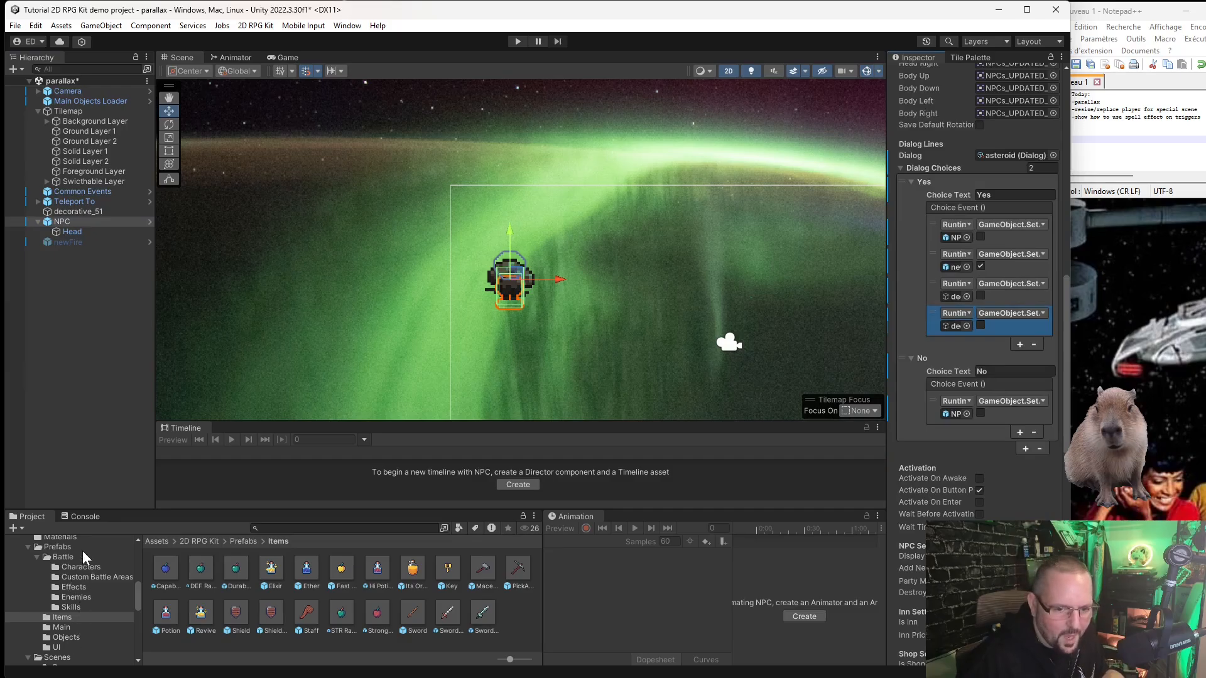
Browse the Audio Sounds folder and preview the Item Discard and Hit clips as candidates for the explosion sound.
{"action": "scroll", "coordinate": [85, 566], "scroll_direction": "up", "scroll_amount": 5}
{"action": "left_click", "coordinate": [73, 636]}
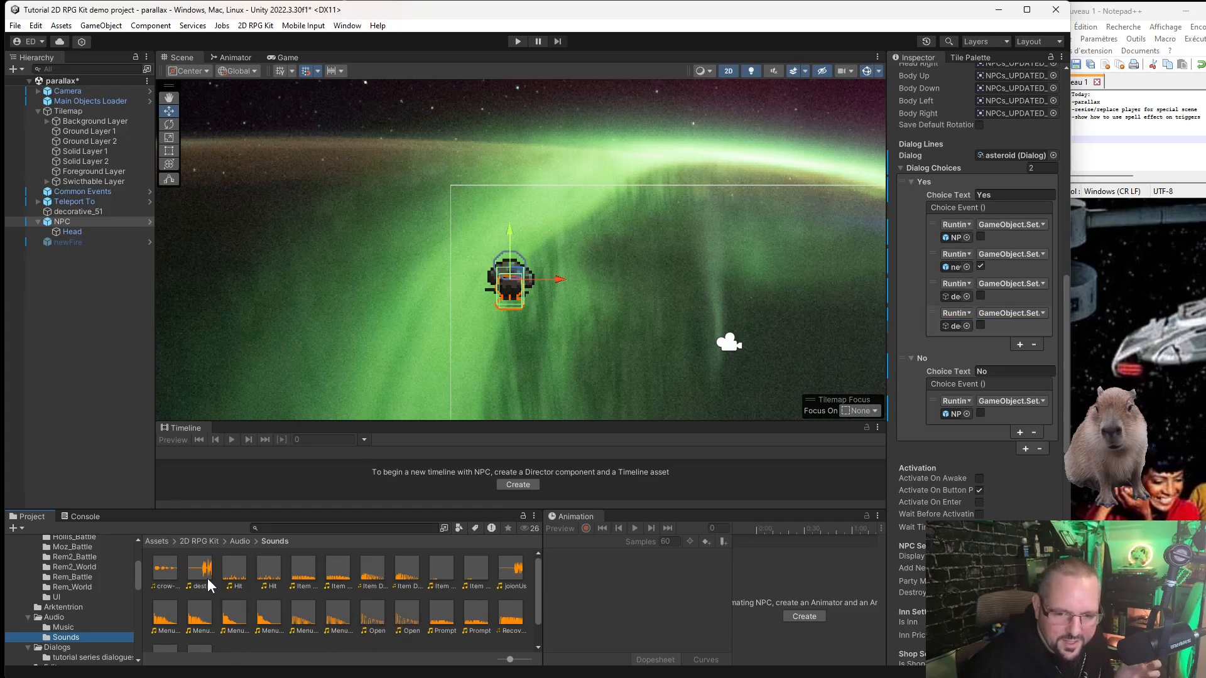
{"action": "left_click", "coordinate": [372, 567]}
{"action": "left_click", "coordinate": [402, 575]}
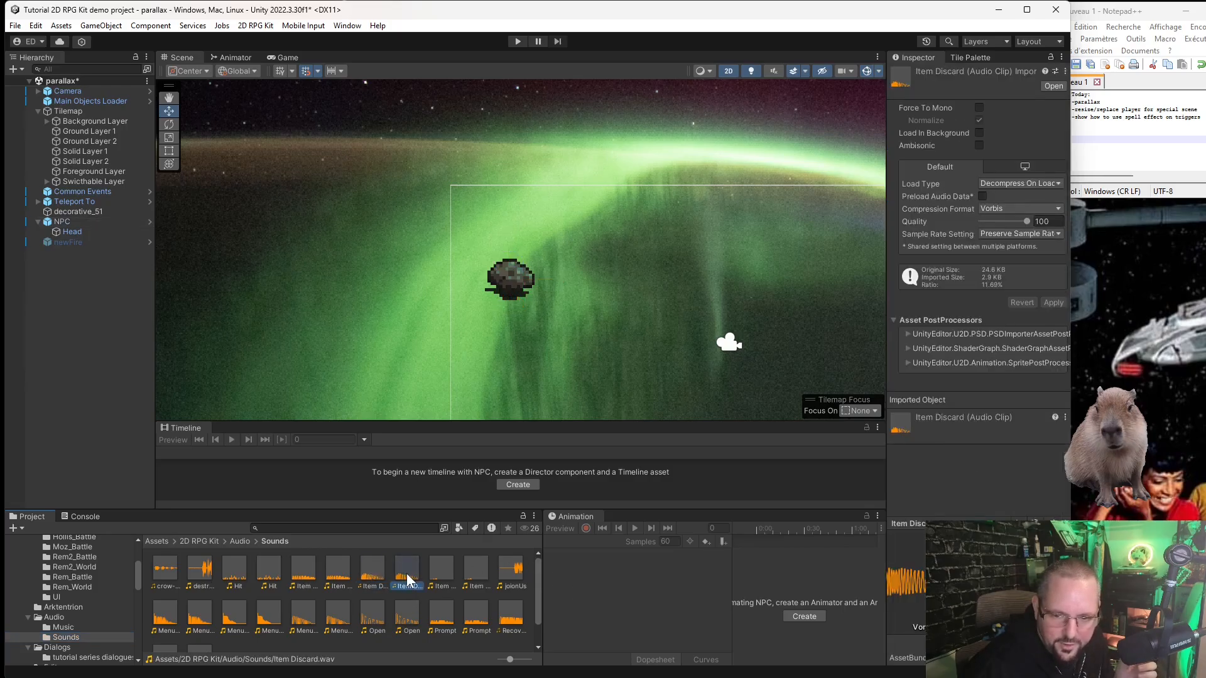
{"action": "scroll", "coordinate": [352, 609], "scroll_direction": "down", "scroll_amount": 1}
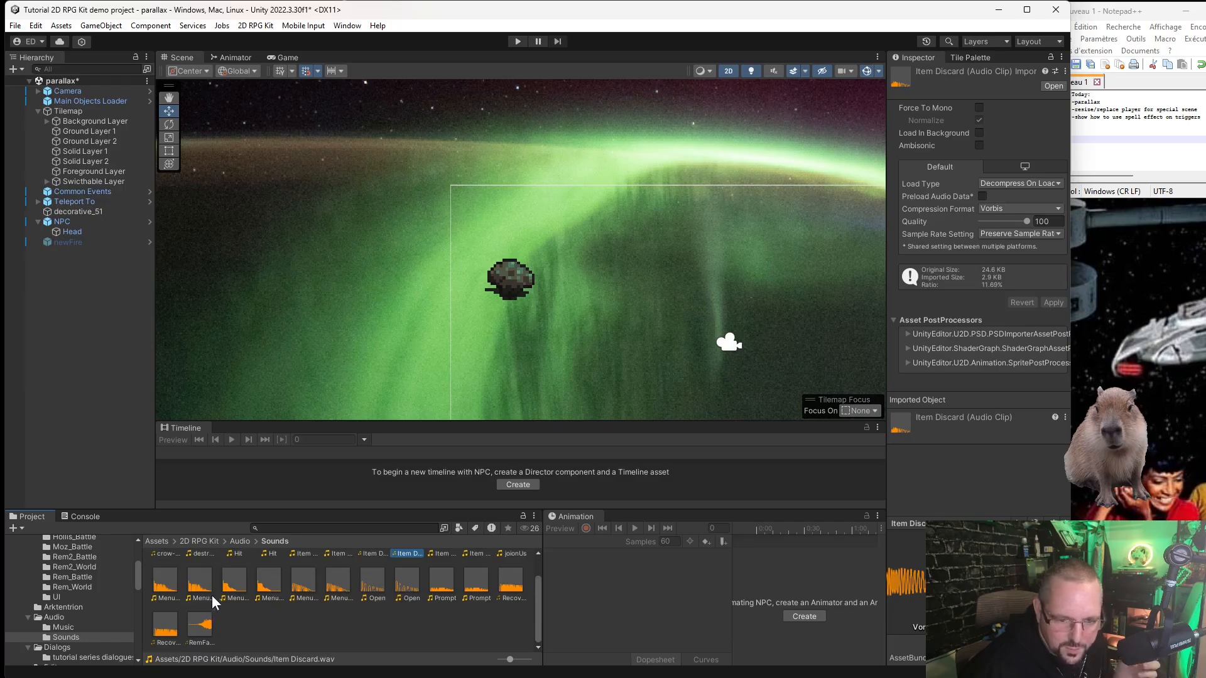
{"action": "scroll", "coordinate": [479, 615], "scroll_direction": "up", "scroll_amount": 1}
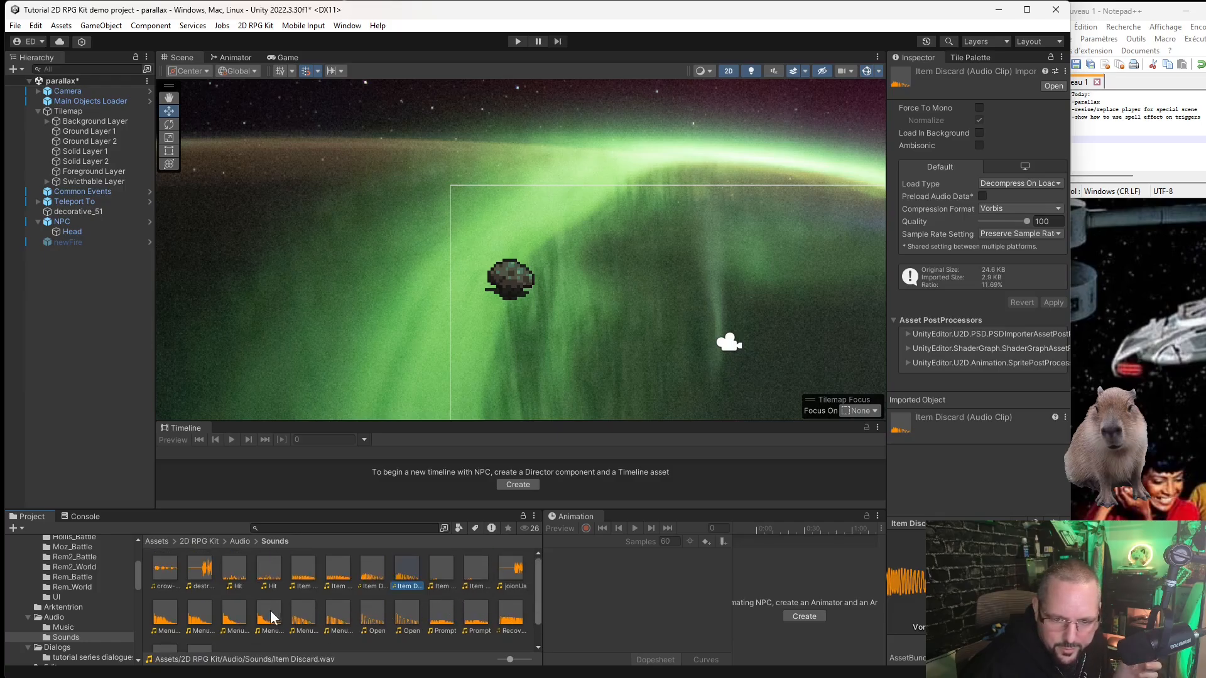
{"action": "left_click", "coordinate": [233, 566]}
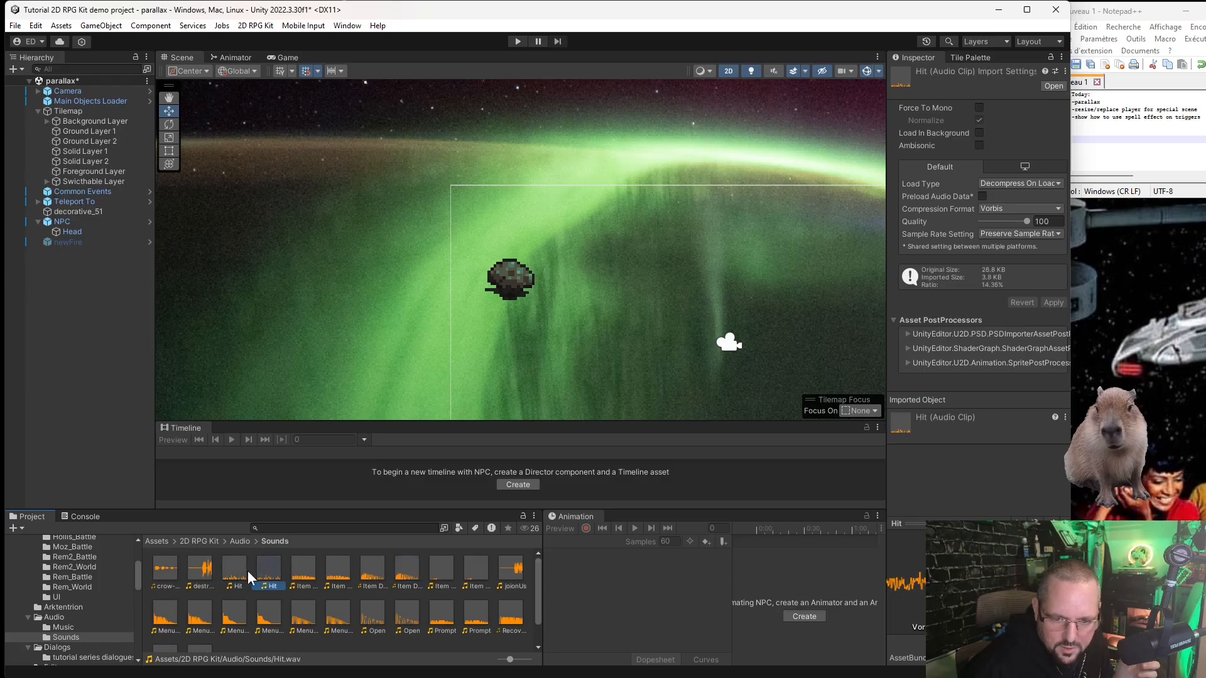
{"action": "left_click", "coordinate": [268, 578]}
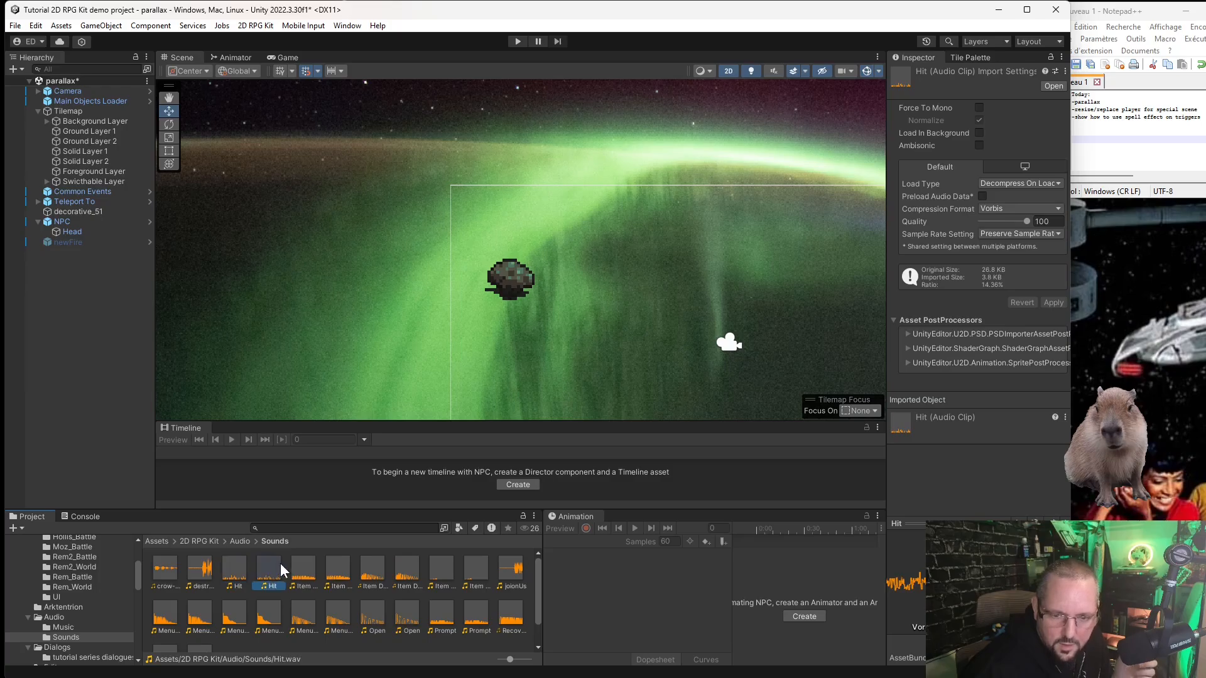
Create an Audio Source object in the parallax scene and name it boom.
{"action": "left_click", "coordinate": [62, 221]}
{"action": "right_click", "coordinate": [74, 275]}
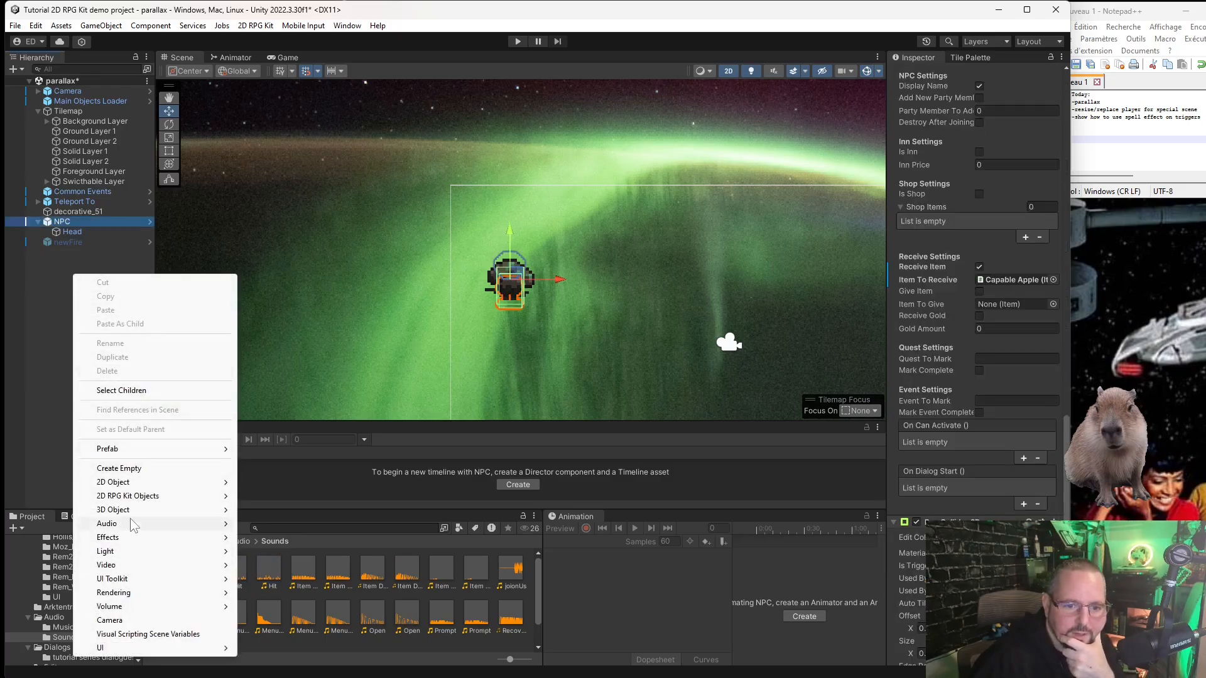
{"action": "mouse_move", "coordinate": [188, 523]}
{"action": "left_click", "coordinate": [280, 524]}
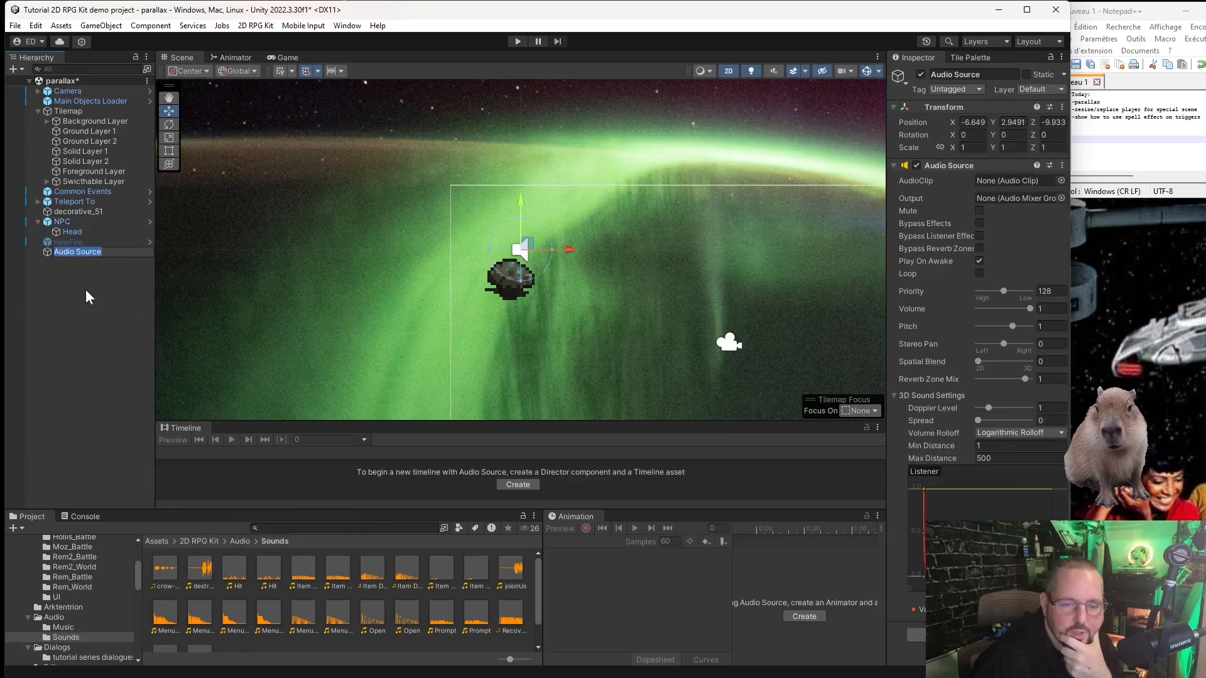
{"action": "type", "text": "boom"}
{"action": "key", "text": "Return"}
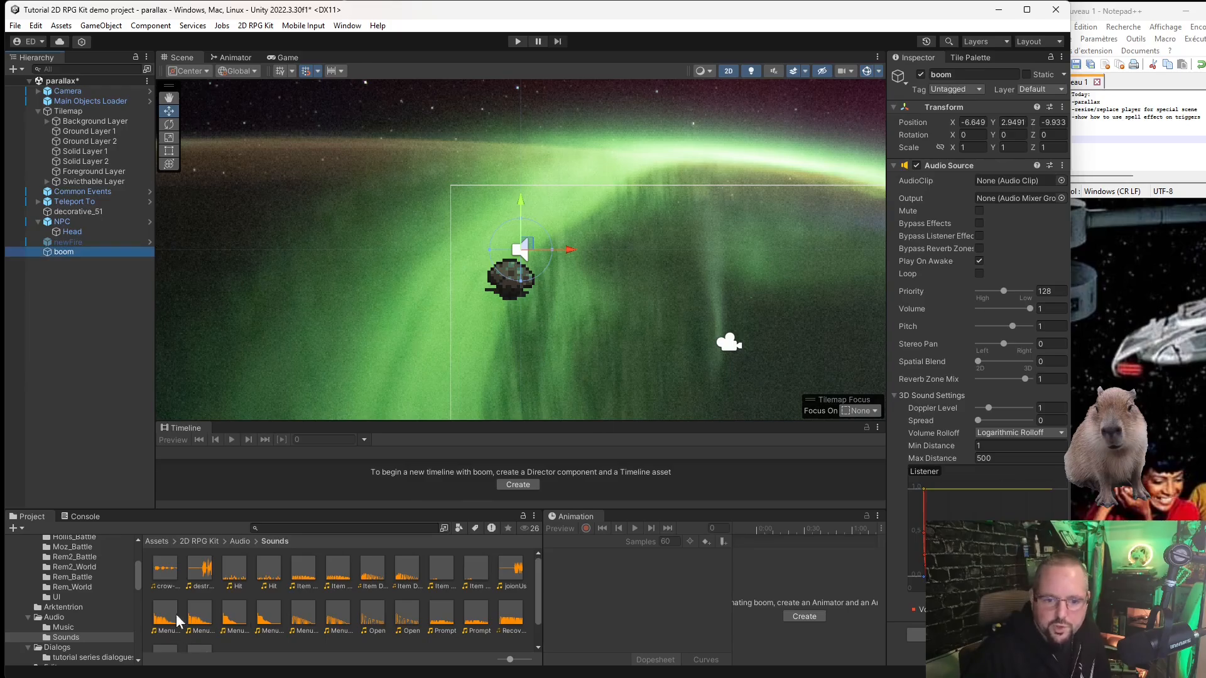
Assign the Hit clip to the boom audio source and deactivate the boom object.
{"action": "left_click_drag", "start_coordinate": [239, 569], "coordinate": [1004, 179]}
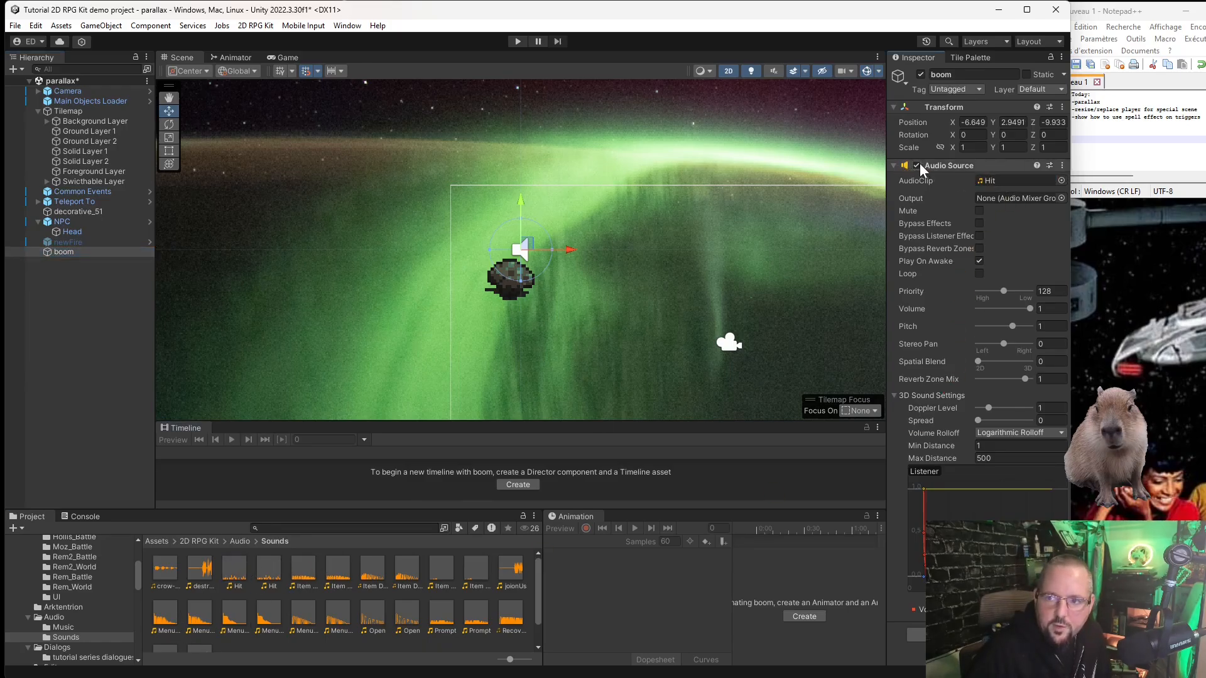
{"action": "left_click", "coordinate": [921, 74]}
Set the fourth event of the NPC's Yes choice to activate the boom object.
{"action": "left_click", "coordinate": [75, 222]}
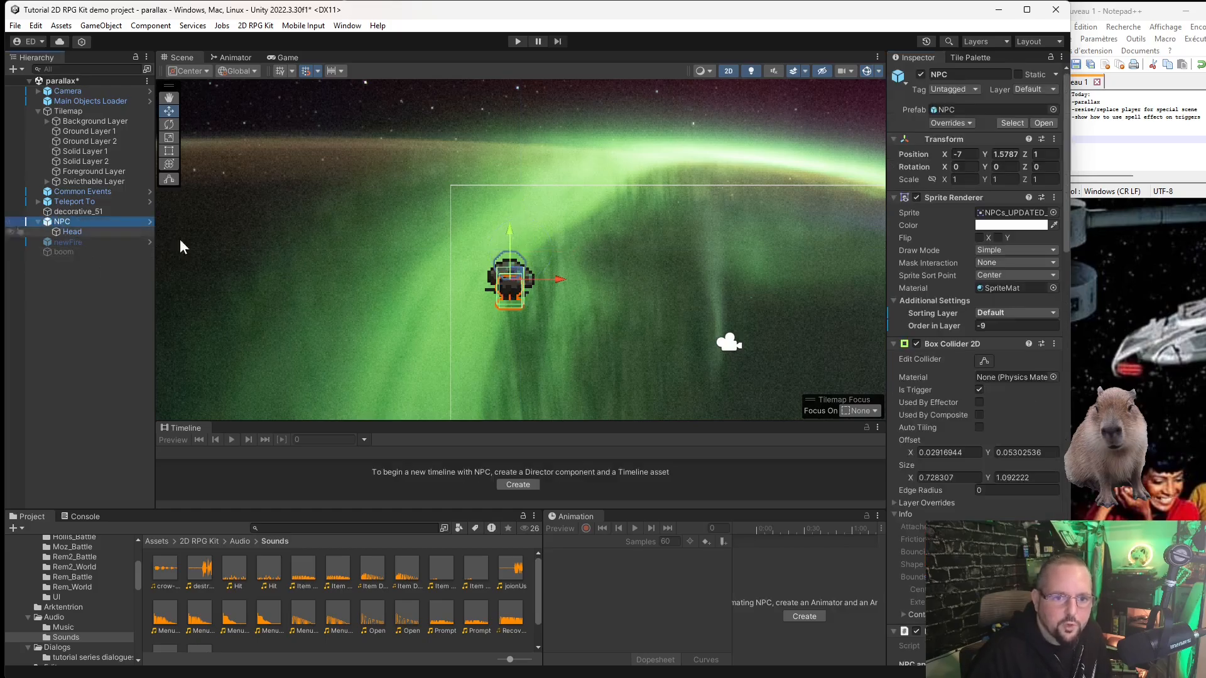
{"action": "scroll", "coordinate": [1000, 337], "scroll_direction": "down", "scroll_amount": 15}
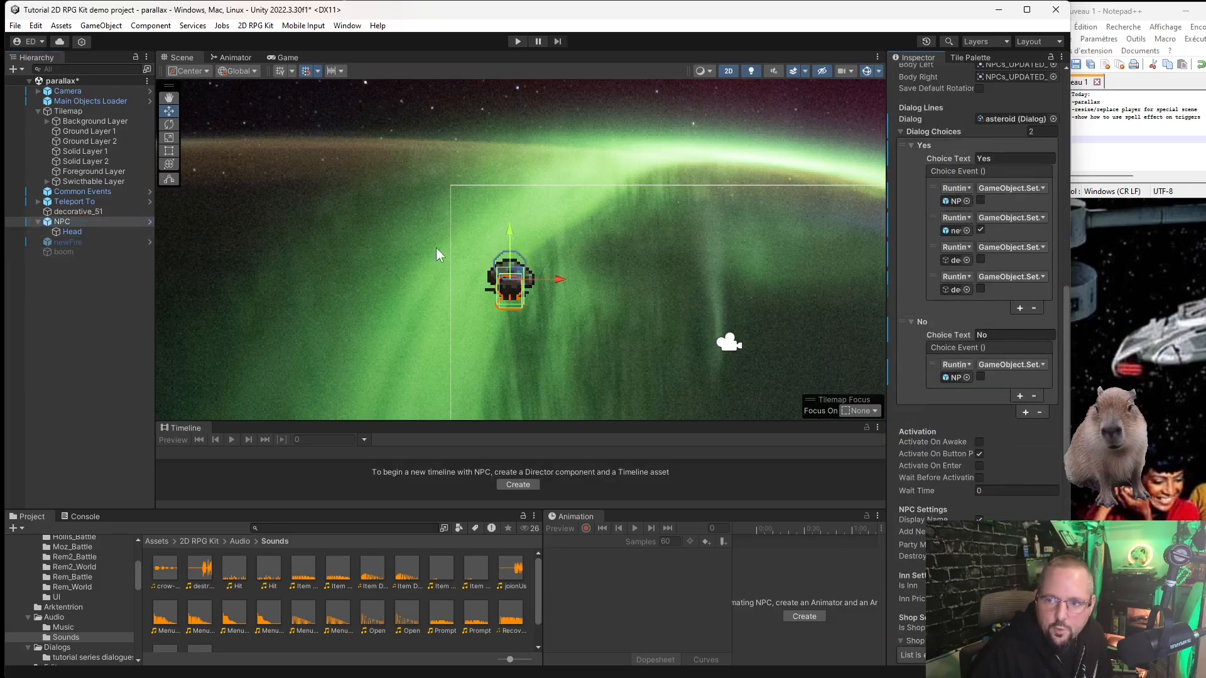
{"action": "left_click_drag", "start_coordinate": [68, 252], "coordinate": [953, 292]}
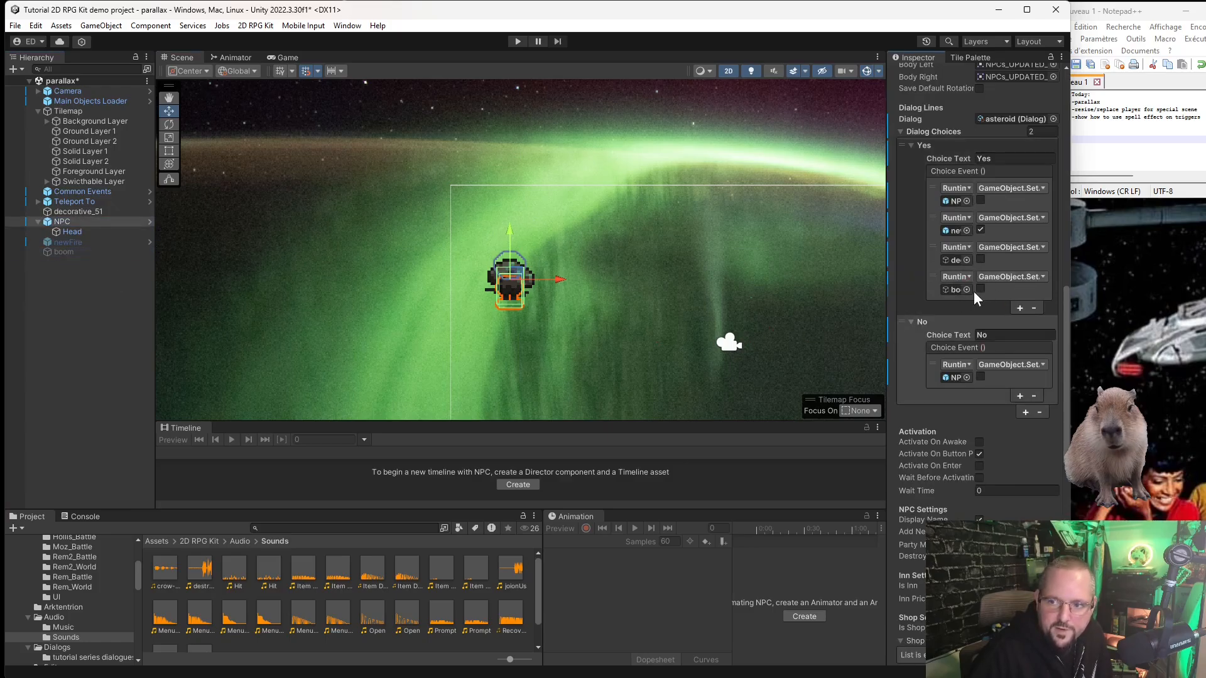
{"action": "left_click", "coordinate": [981, 289]}
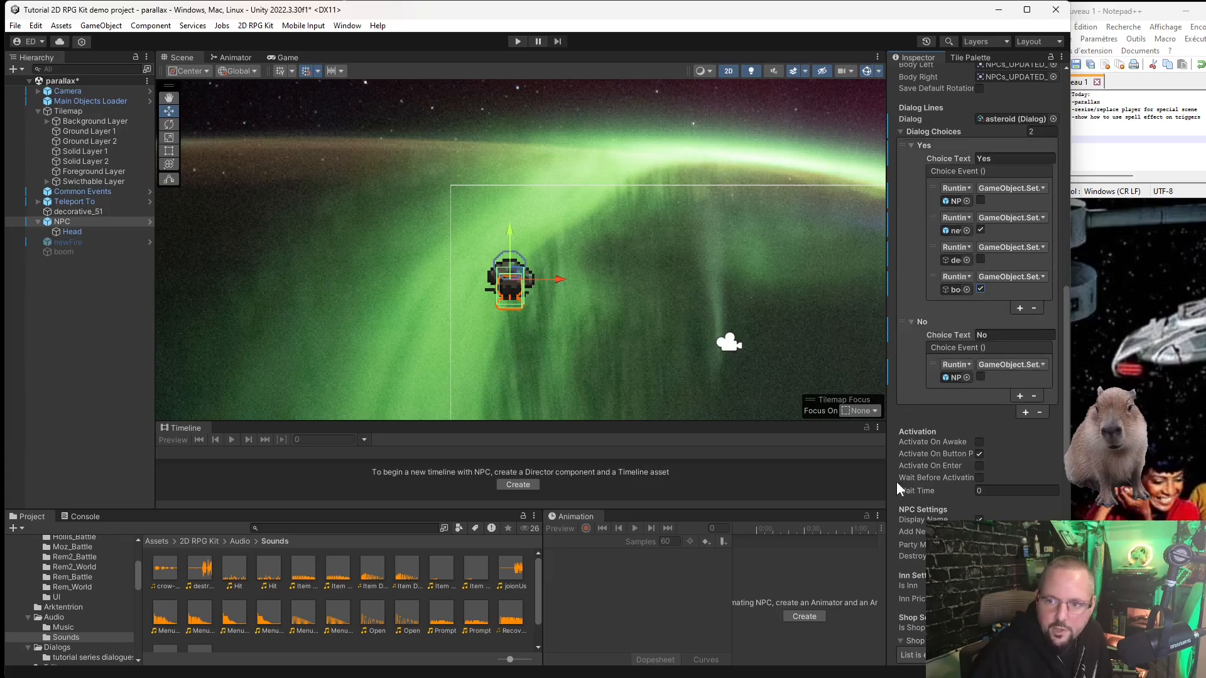
Check the layout around the asteroid and save the parallax scene.
{"action": "left_click", "coordinate": [363, 288]}
{"action": "scroll", "coordinate": [450, 318], "scroll_direction": "down", "scroll_amount": 6}
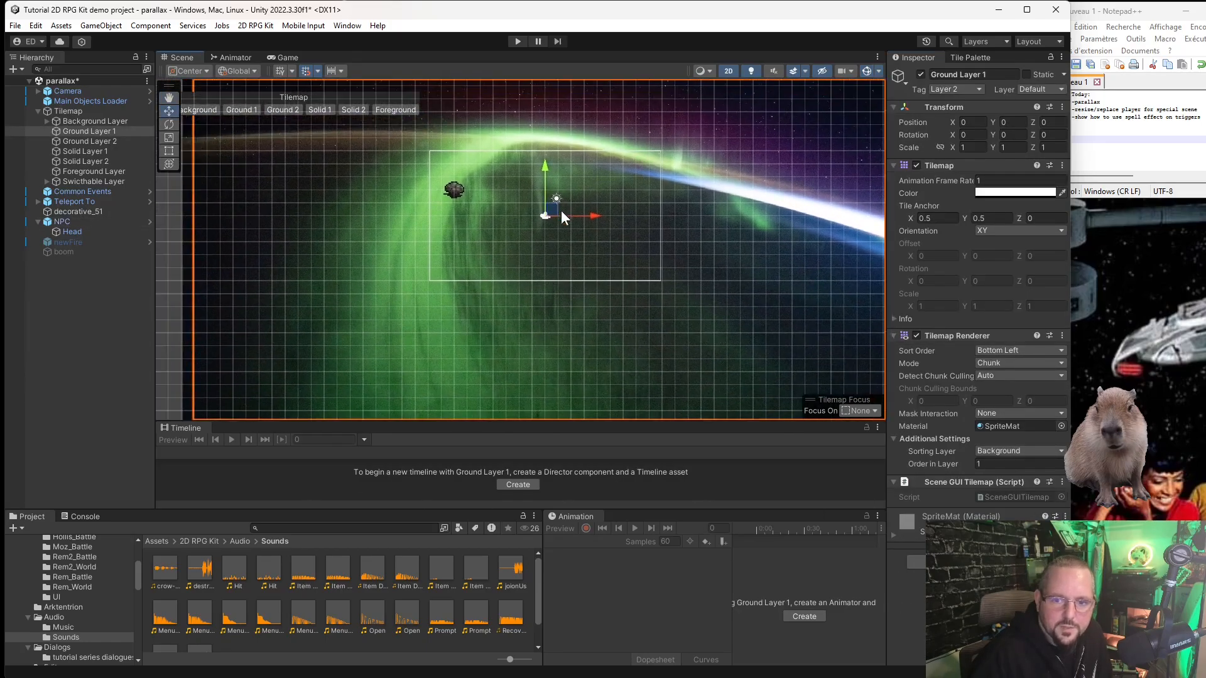
{"action": "scroll", "coordinate": [569, 273], "scroll_direction": "up", "scroll_amount": 7}
{"action": "mouse_move", "coordinate": [567, 263]}
{"action": "middle_mouse_down"}
{"action": "mouse_move", "coordinate": [558, 338]}
{"action": "mouse_move", "coordinate": [558, 256]}
{"action": "middle_mouse_up"}
{"action": "scroll", "coordinate": [557, 261], "scroll_direction": "down", "scroll_amount": 6}
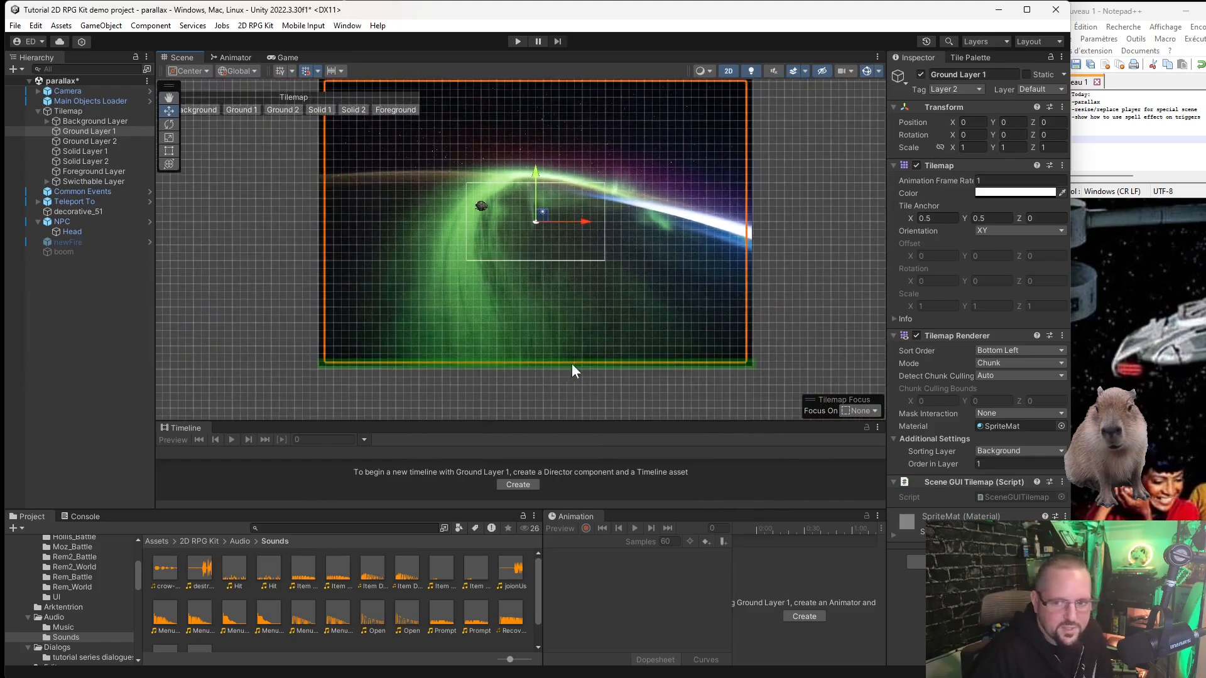
{"action": "scroll", "coordinate": [433, 258], "scroll_direction": "up", "scroll_amount": 3}
{"action": "left_click", "coordinate": [15, 25]}
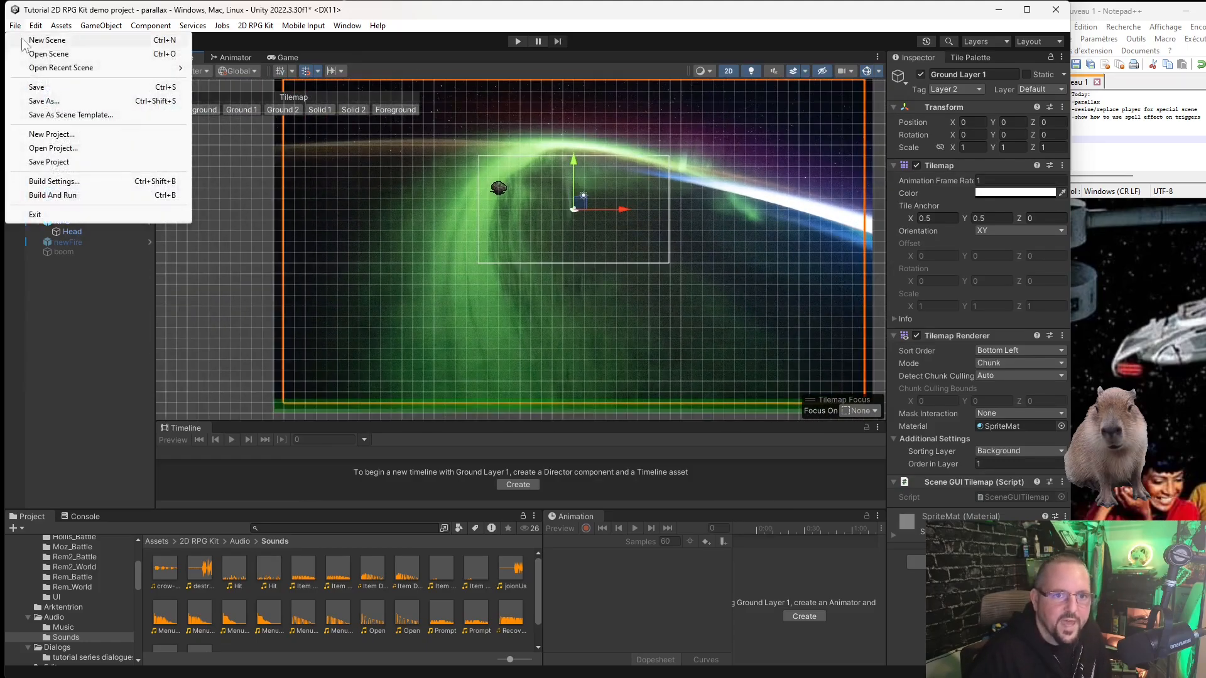
{"action": "left_click", "coordinate": [38, 92]}
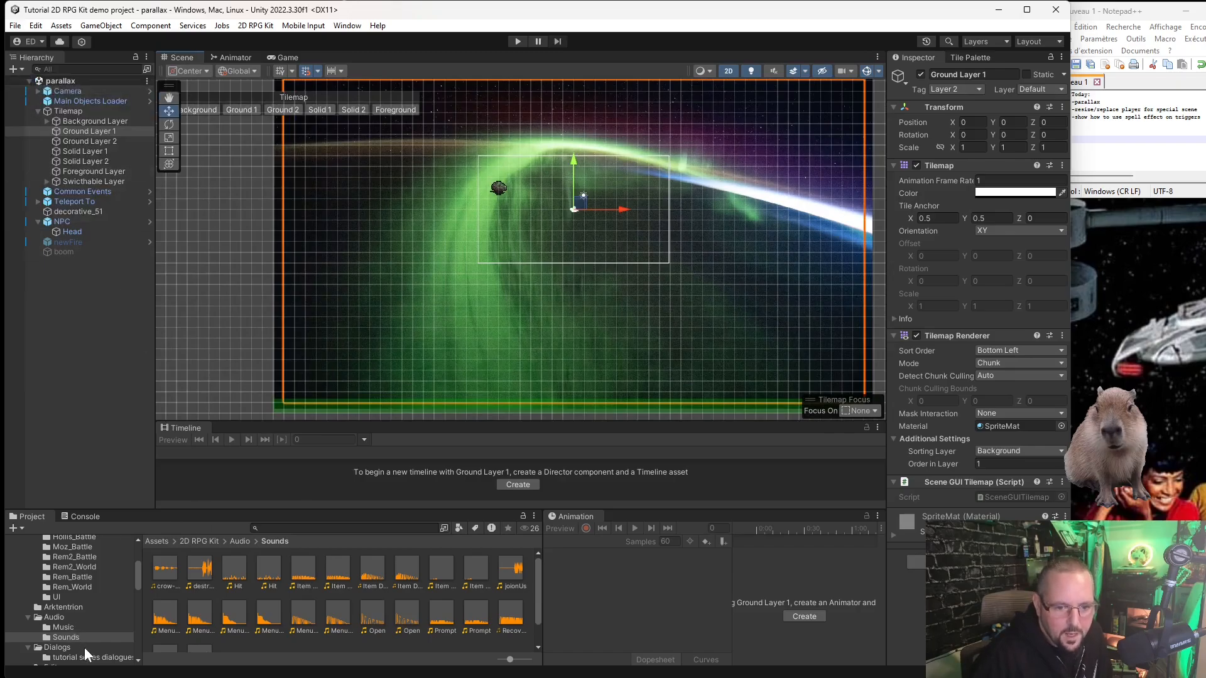
Open the Puzzle01 scene from the Demo scenes folder.
{"action": "scroll", "coordinate": [78, 619], "scroll_direction": "up", "scroll_amount": 5}
{"action": "left_click", "coordinate": [63, 620]}
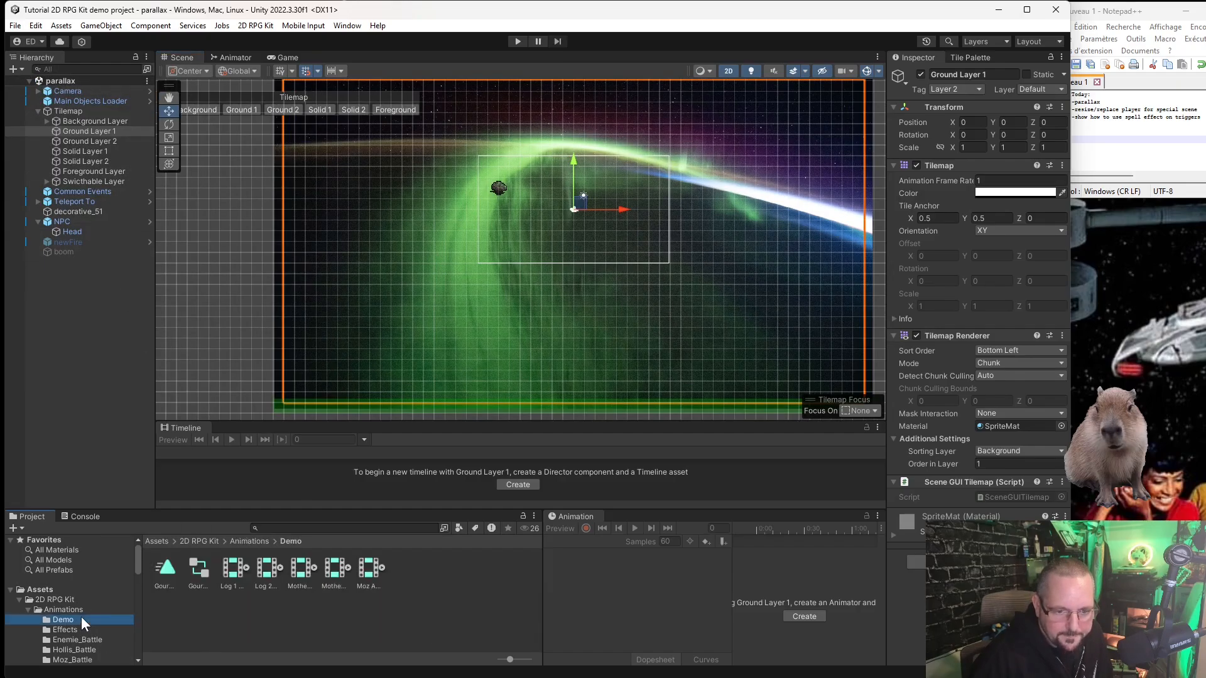
{"action": "scroll", "coordinate": [92, 640], "scroll_direction": "down", "scroll_amount": 2}
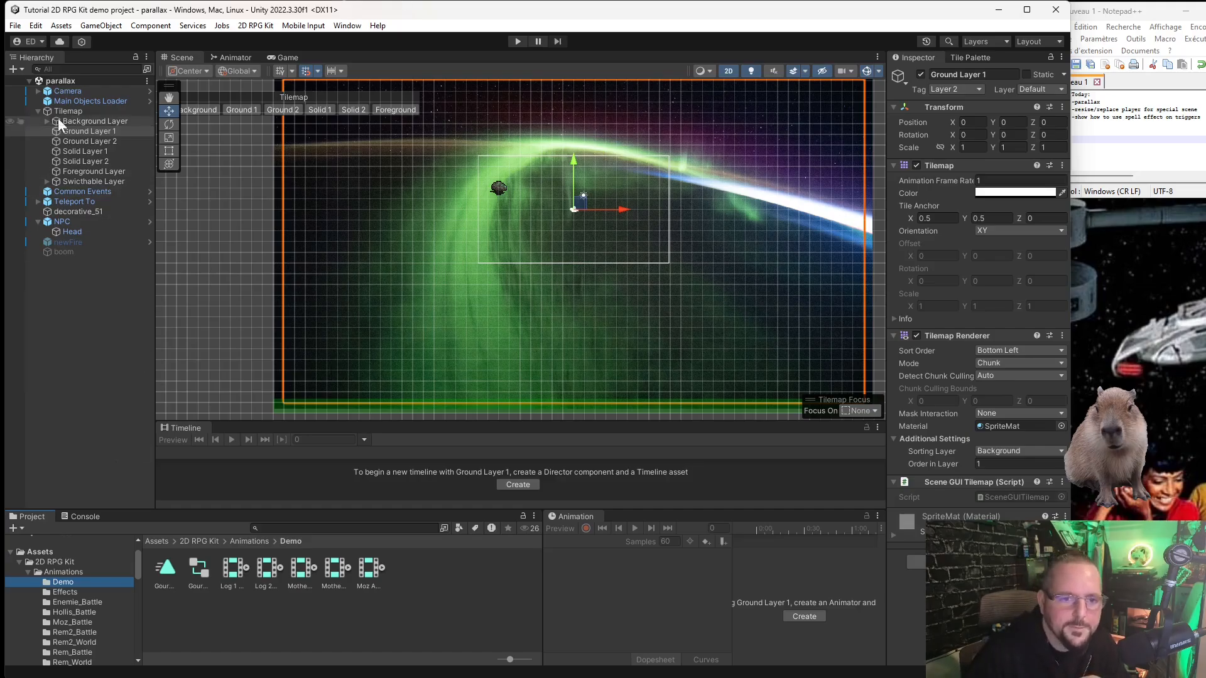
{"action": "scroll", "coordinate": [99, 597], "scroll_direction": "down", "scroll_amount": 5}
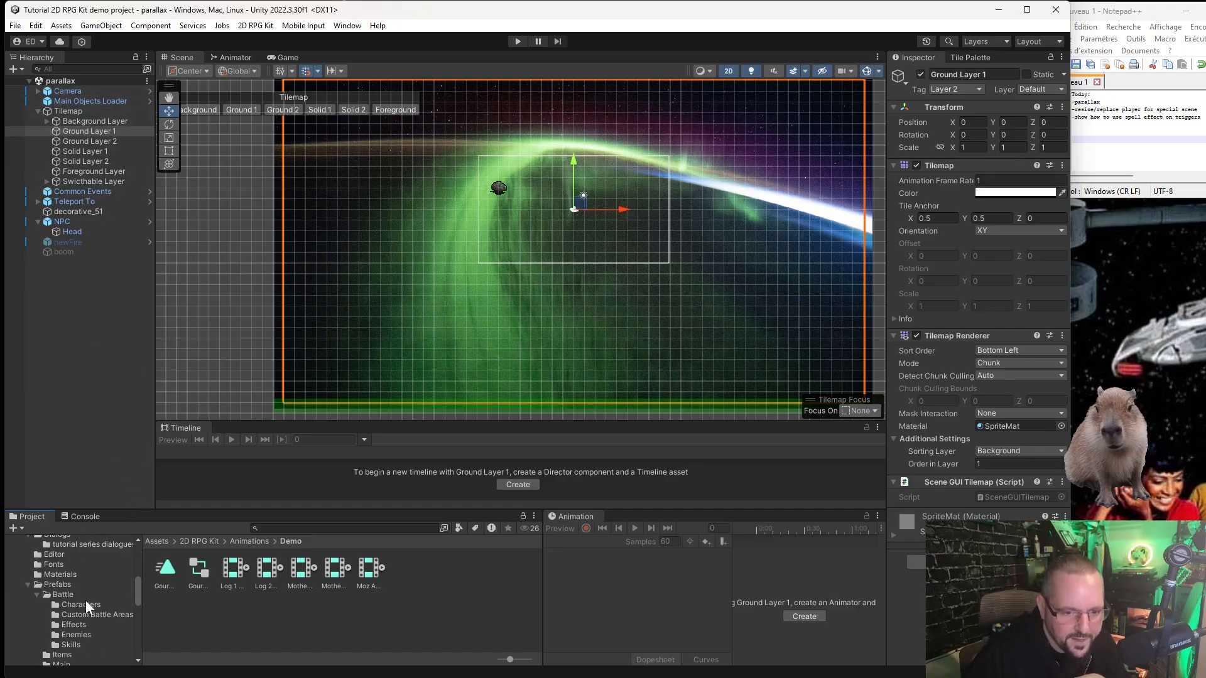
{"action": "scroll", "coordinate": [86, 601], "scroll_direction": "down", "scroll_amount": 4}
{"action": "left_click", "coordinate": [74, 593]}
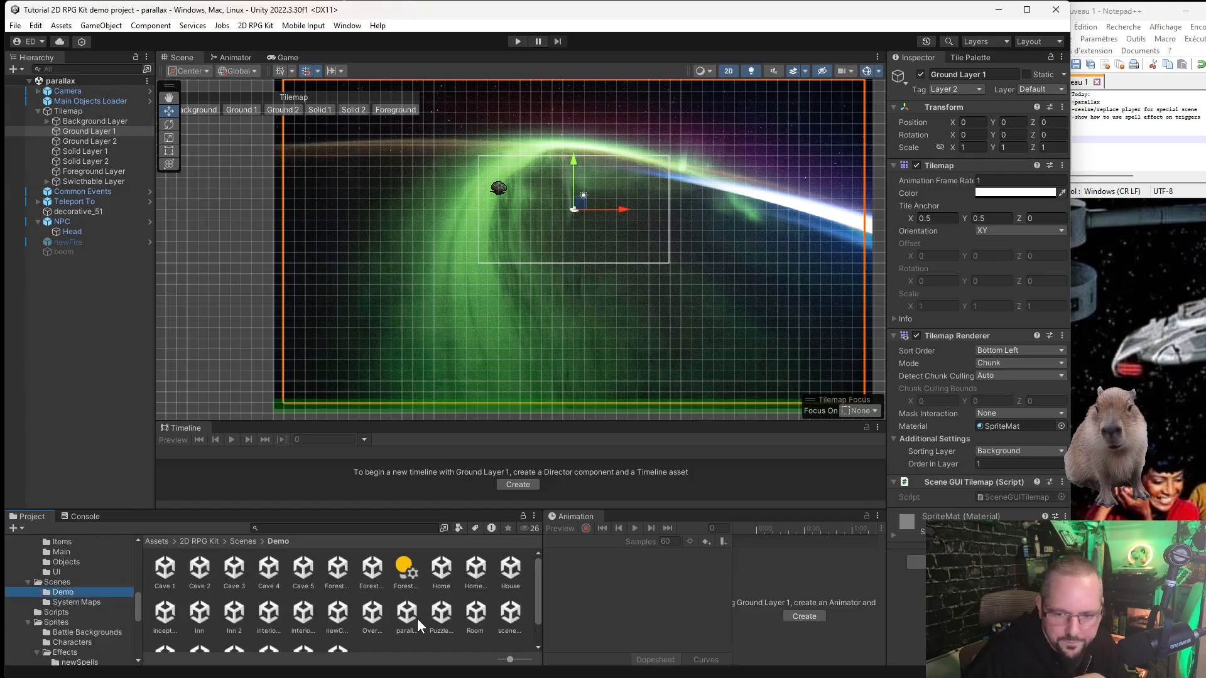
{"action": "double_click", "coordinate": [442, 614]}
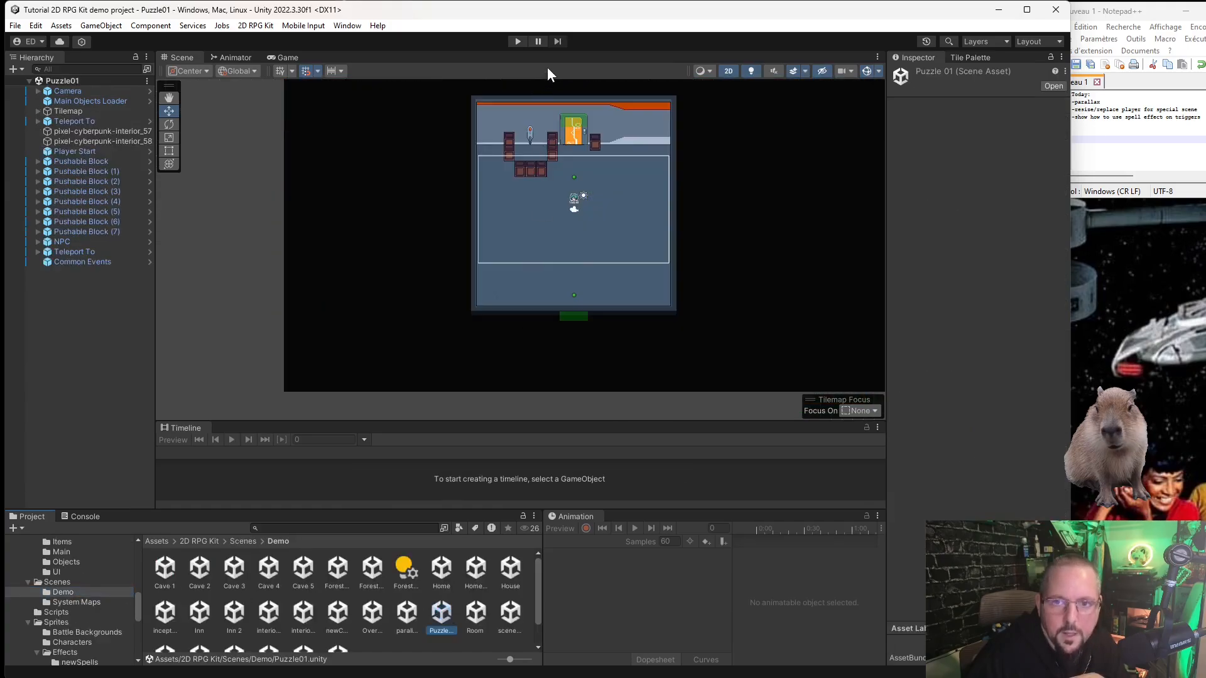
Run the Puzzle01 scene and push a block aside to walk the player up to the device on the wall.
{"action": "left_click", "coordinate": [518, 43]}
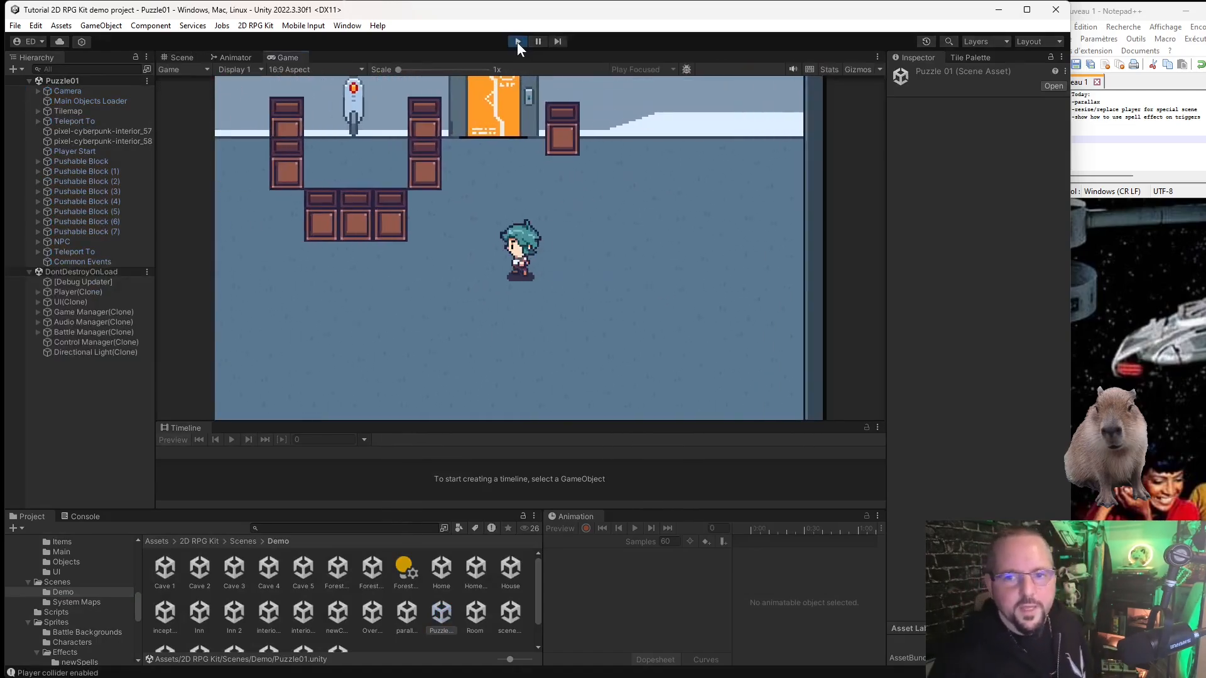
{"action": "key", "text": "Down"}
{"action": "key", "text": "Left"}
{"action": "key", "text": "Right"}
{"action": "key", "text": "Up"}
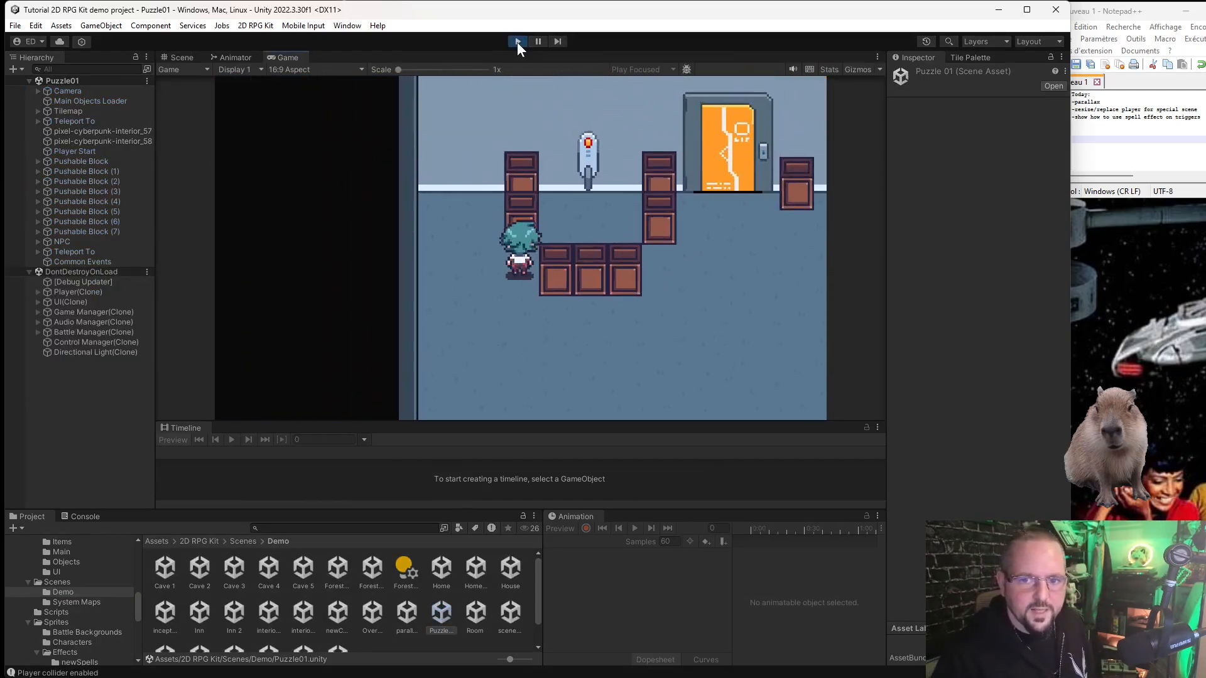
{"action": "key", "text": "Left"}
{"action": "key", "text": "Right"}
{"action": "key", "text": "Up"}
{"action": "key", "text": "Right"}
{"action": "key", "text": "Up"}
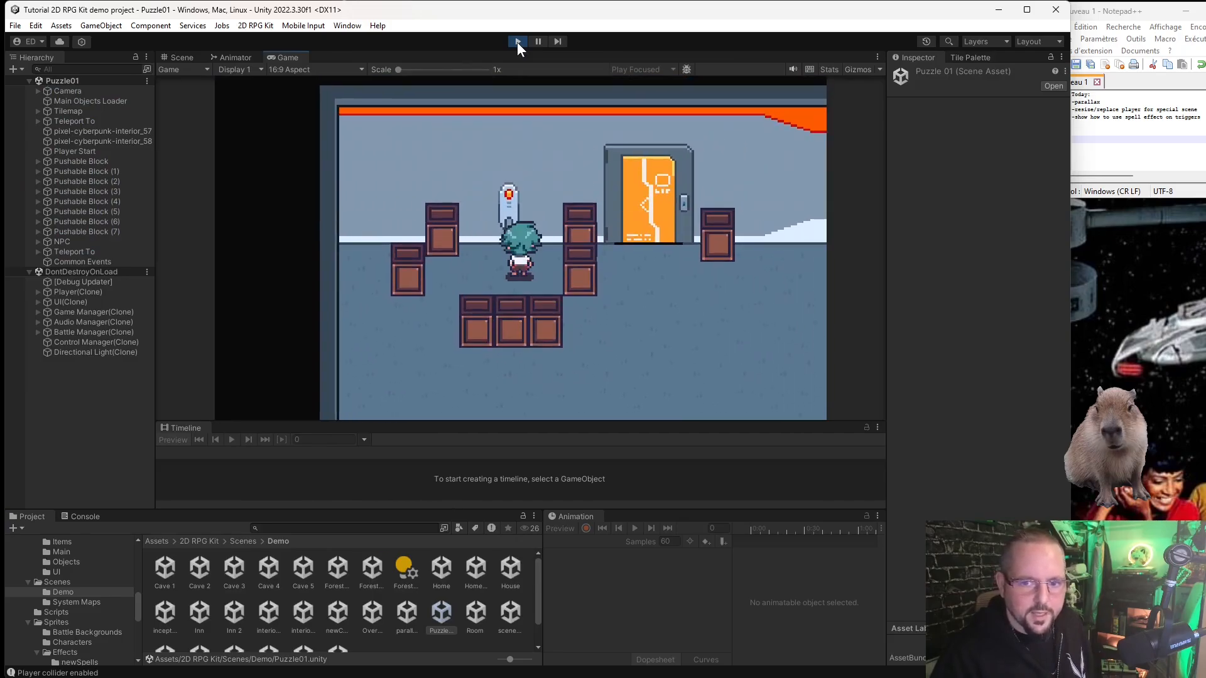
Activate the wall device to open the orange door and walk the player through it into the parallax scene.
{"action": "key", "text": "space"}
{"action": "key", "text": "space"}
{"action": "key", "text": "Left"}
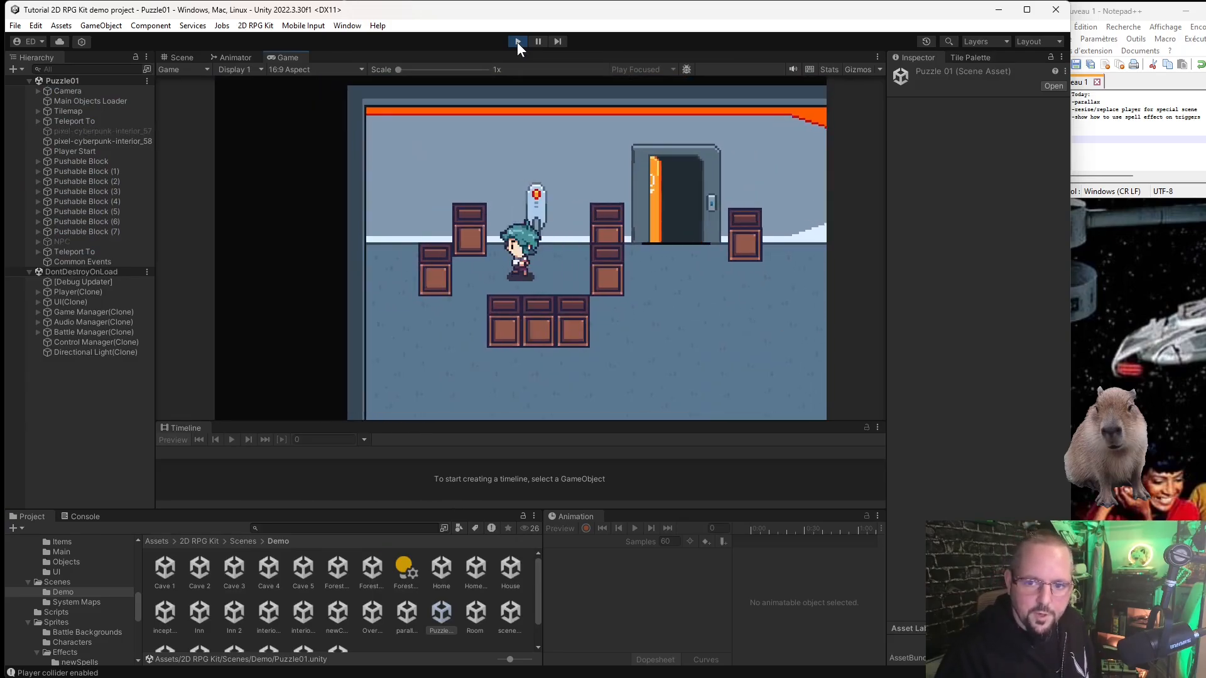
{"action": "key", "text": "Down"}
{"action": "key", "text": "Right"}
{"action": "key", "text": "Up"}
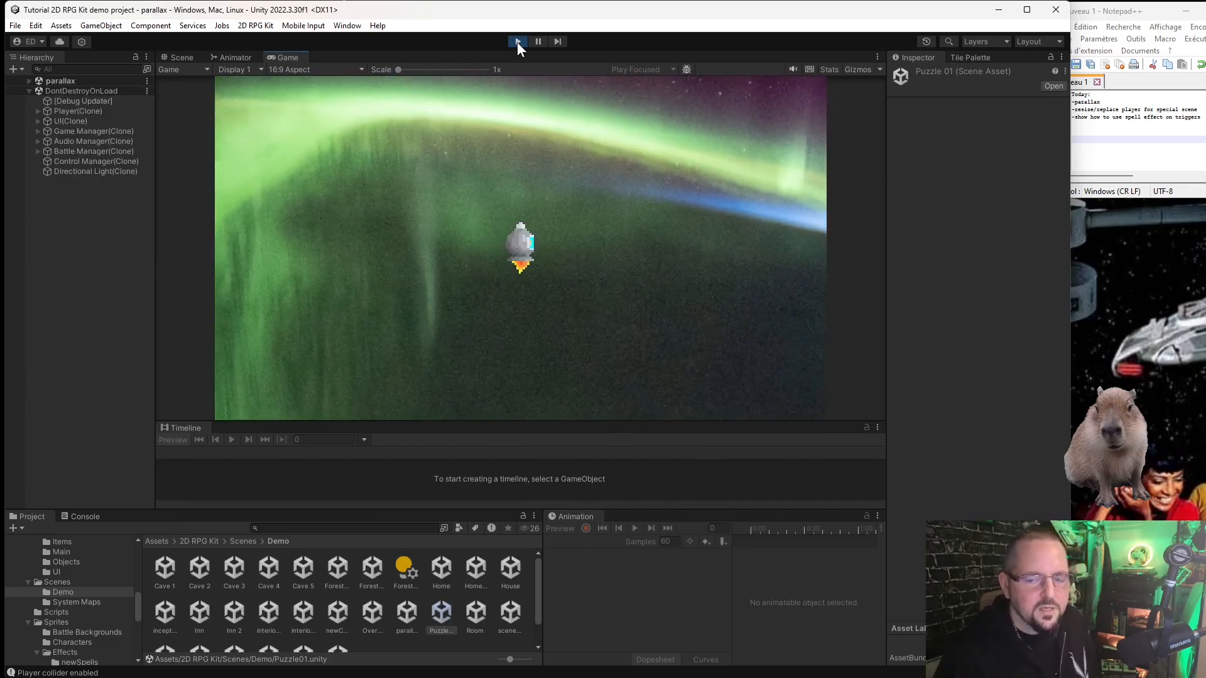
Fly the ship around the parallax scene to check the background movement and locate the asteroid.
{"action": "key", "text": "Up"}
{"action": "key", "text": "Left"}
{"action": "key", "text": "Down"}
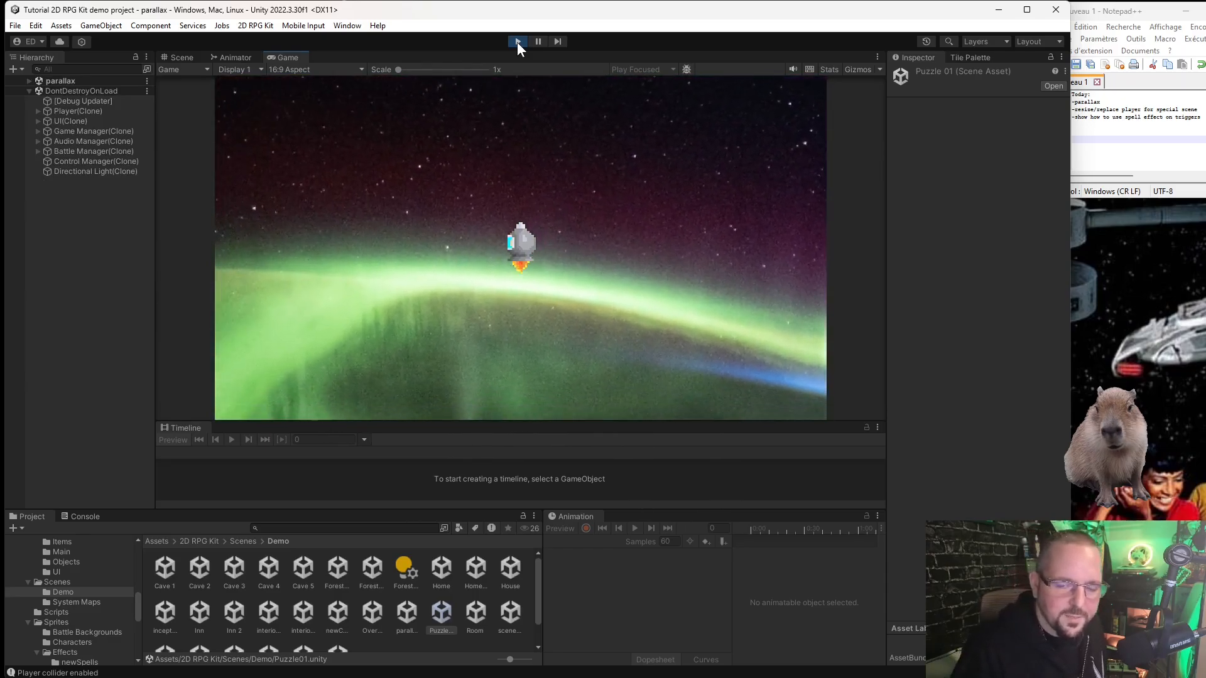
{"action": "key", "text": "Left"}
{"action": "key", "text": "Down"}
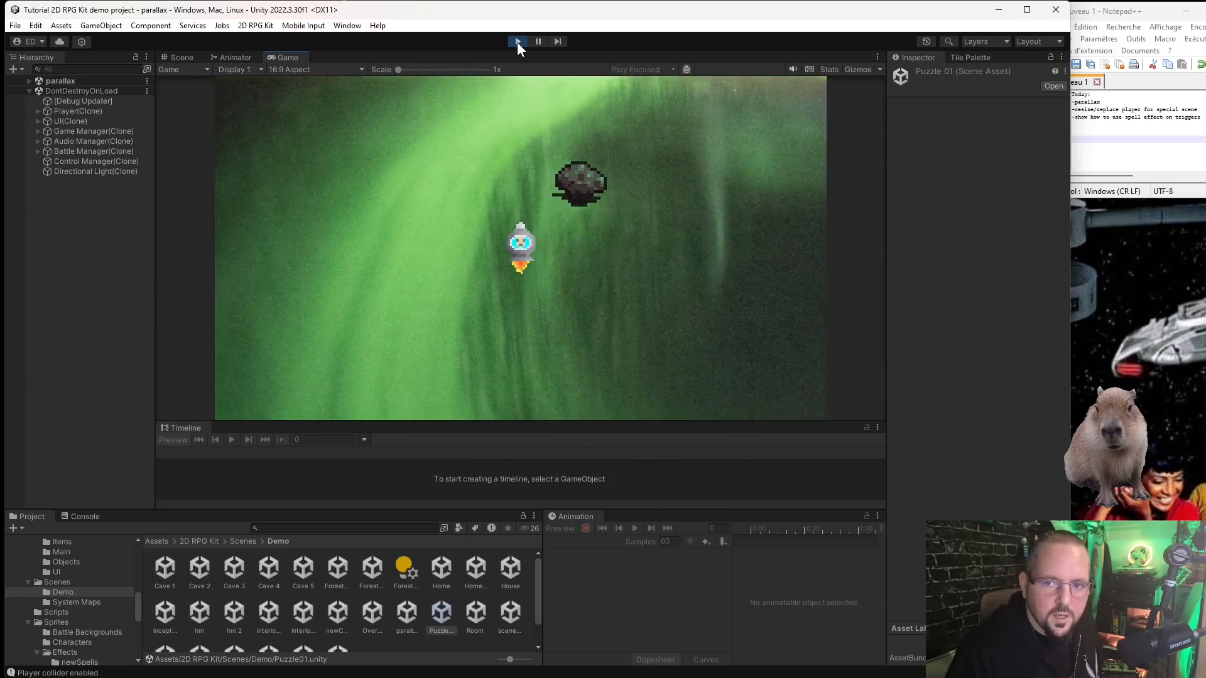
{"action": "key", "text": "Up"}
{"action": "key", "text": "Right"}
{"action": "key", "text": "Down"}
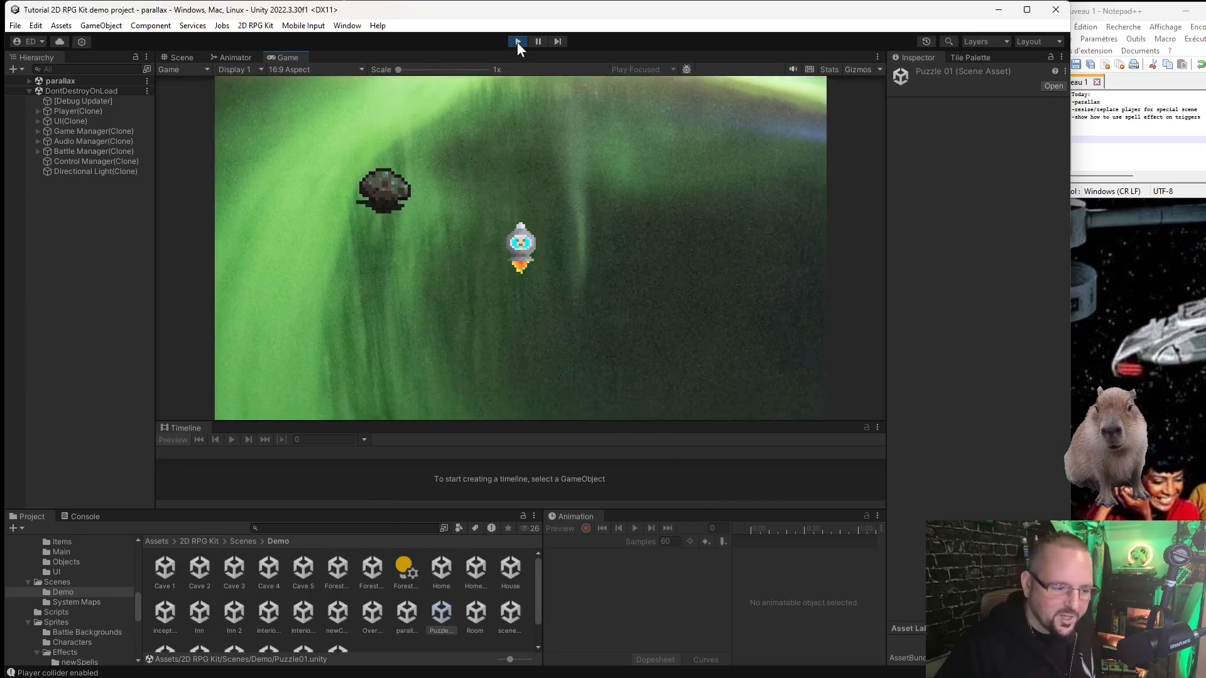
Fly the ship to the asteroid, interact with it and answer Yes to mining it.
{"action": "key", "text": "Left"}
{"action": "key", "text": "Up"}
{"action": "key", "text": "Right"}
{"action": "key", "text": "space"}
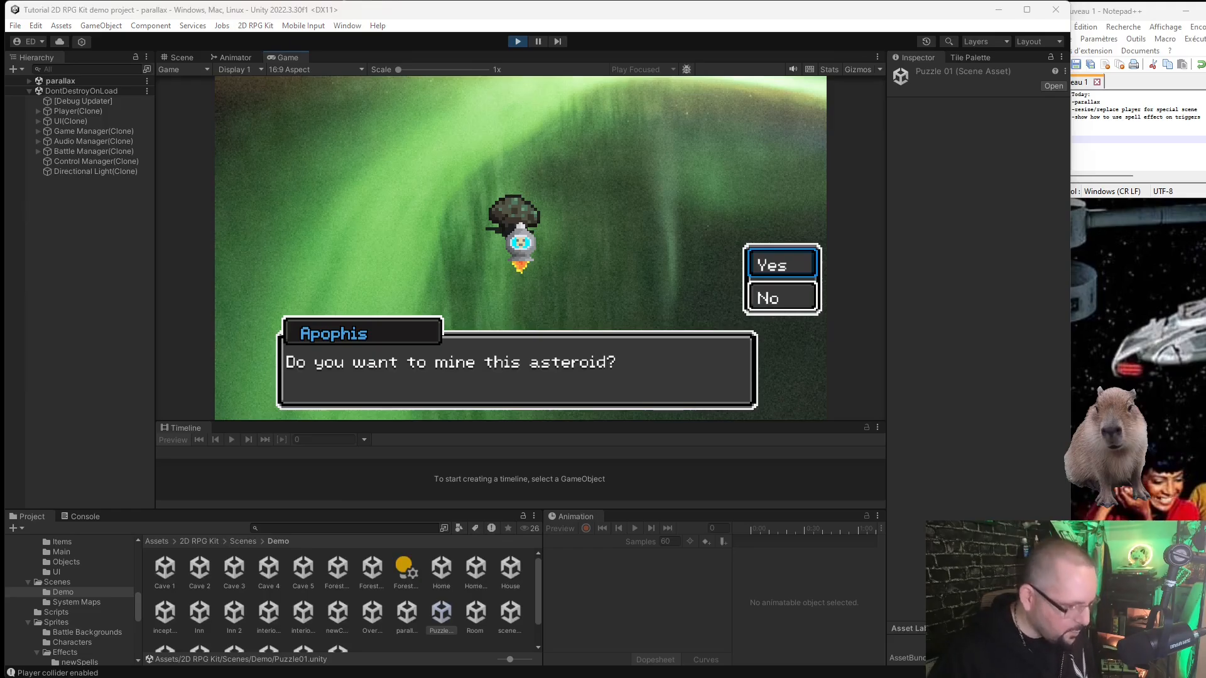
{"action": "left_click", "coordinate": [783, 262]}
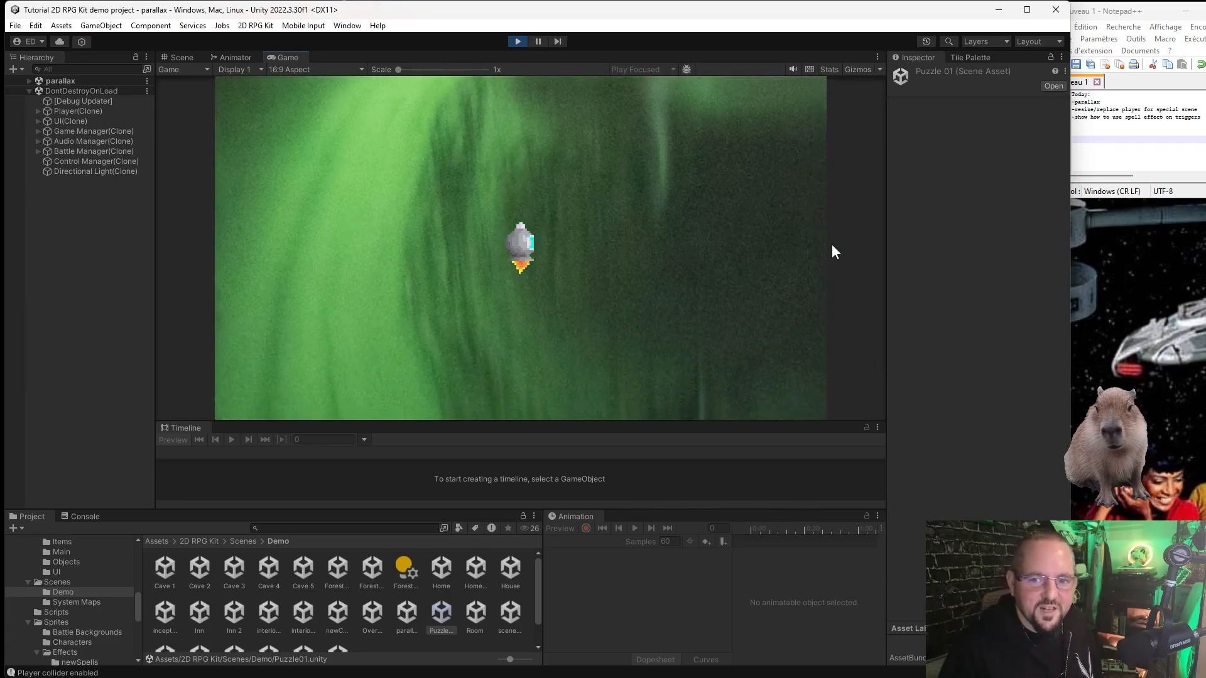
Fly back to Puzzle01 and check the player's item inventory for the Capable Apple reward.
{"action": "key", "text": "Down"}
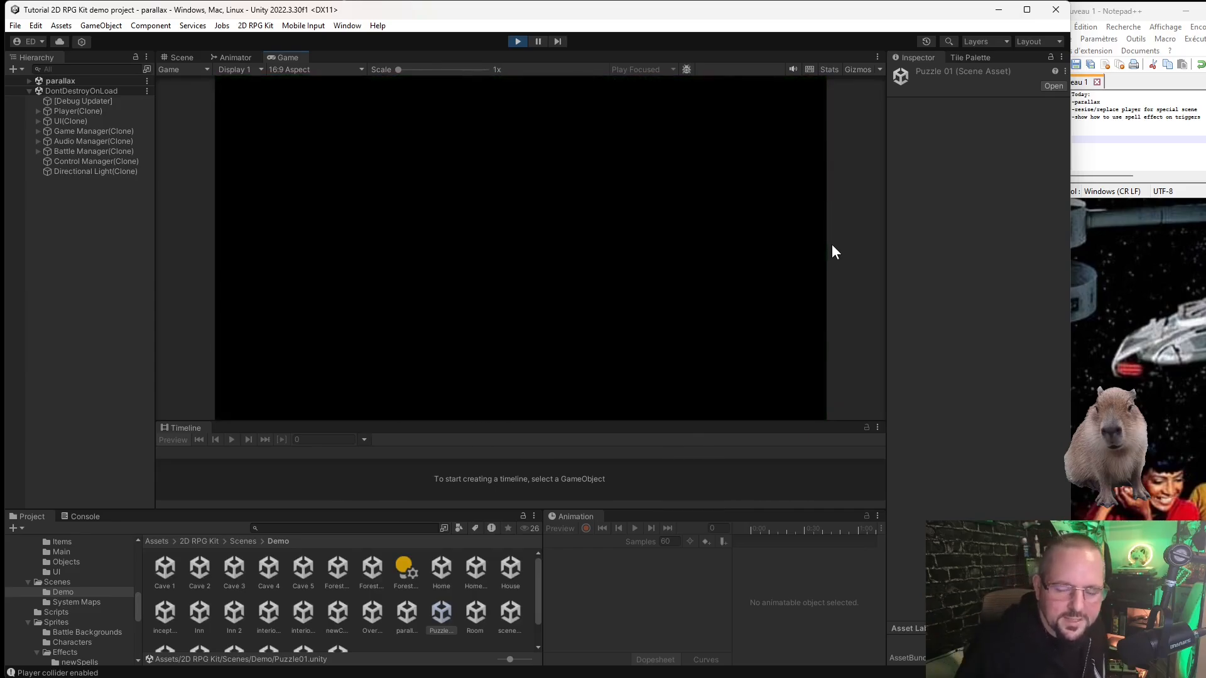
{"action": "key", "text": "Down"}
{"action": "key", "text": "Right"}
{"action": "key", "text": "Escape"}
{"action": "key", "text": "Right"}
{"action": "key", "text": "Right"}
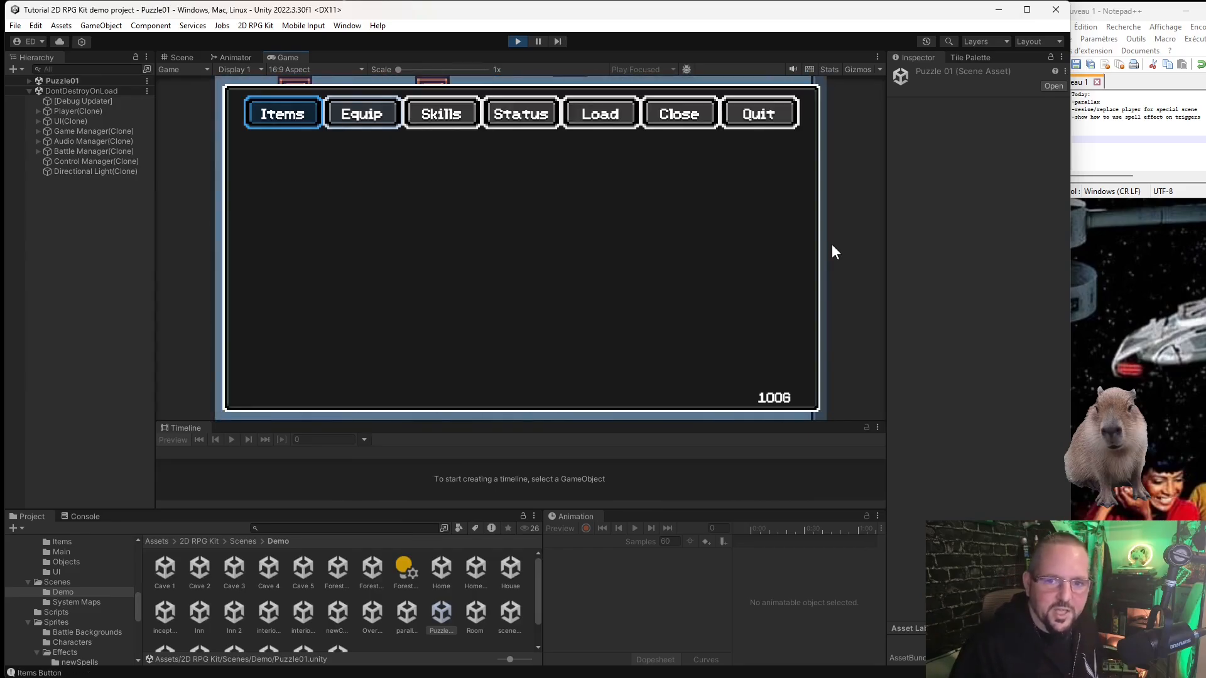
{"action": "key", "text": "Left"}
{"action": "key", "text": "Left"}
{"action": "key", "text": "Return"}
{"action": "key", "text": "Down"}
{"action": "key", "text": "Down"}
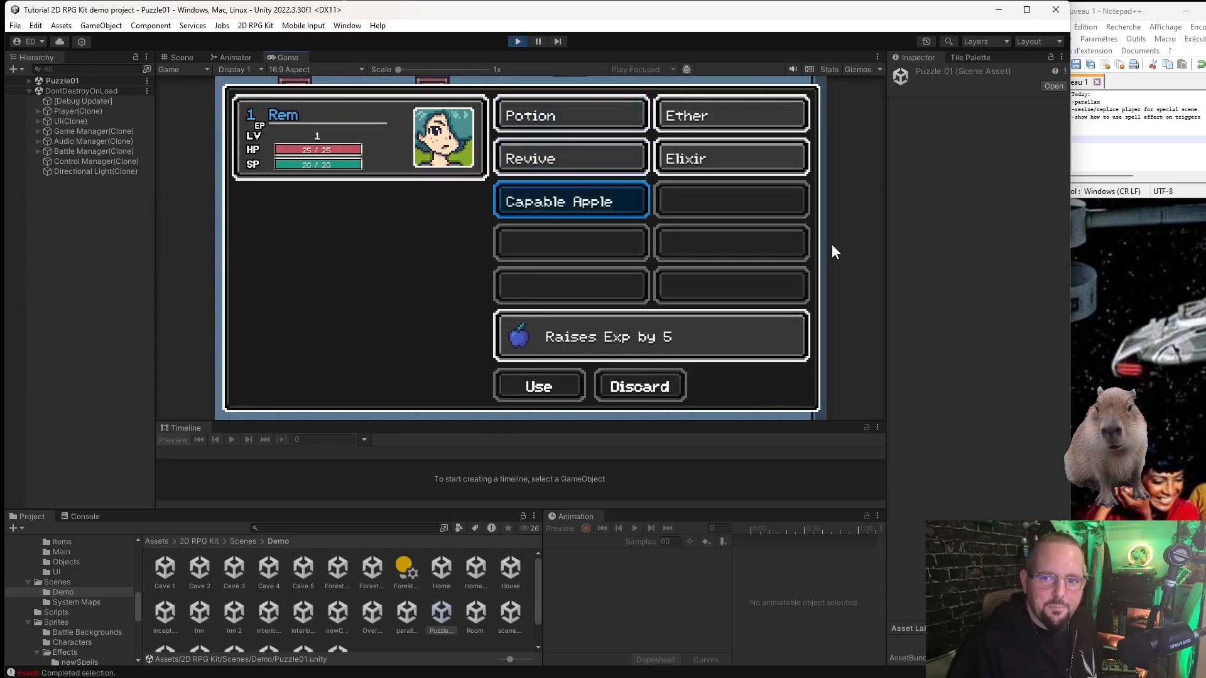
Close the game menu, walk the player around the Puzzle01 room and stop the play test.
{"action": "key", "text": "Escape"}
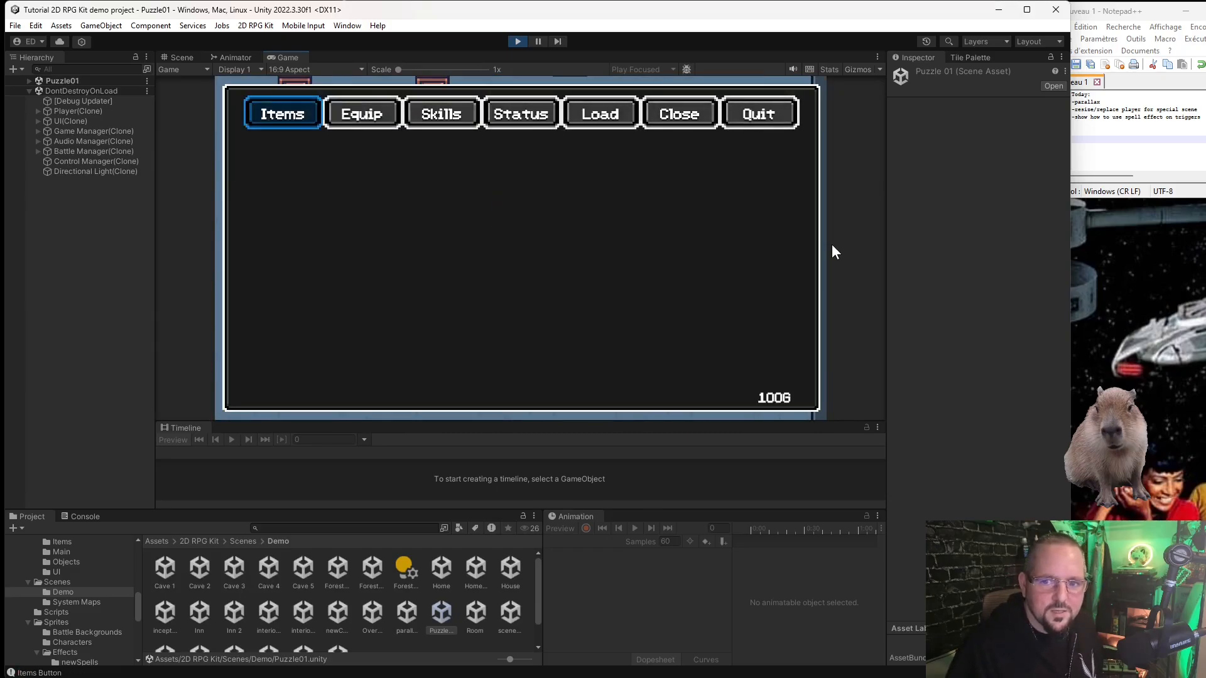
{"action": "key", "text": "Escape"}
{"action": "key", "text": "Down"}
{"action": "key", "text": "Left"}
{"action": "key", "text": "Right"}
{"action": "key", "text": "Up"}
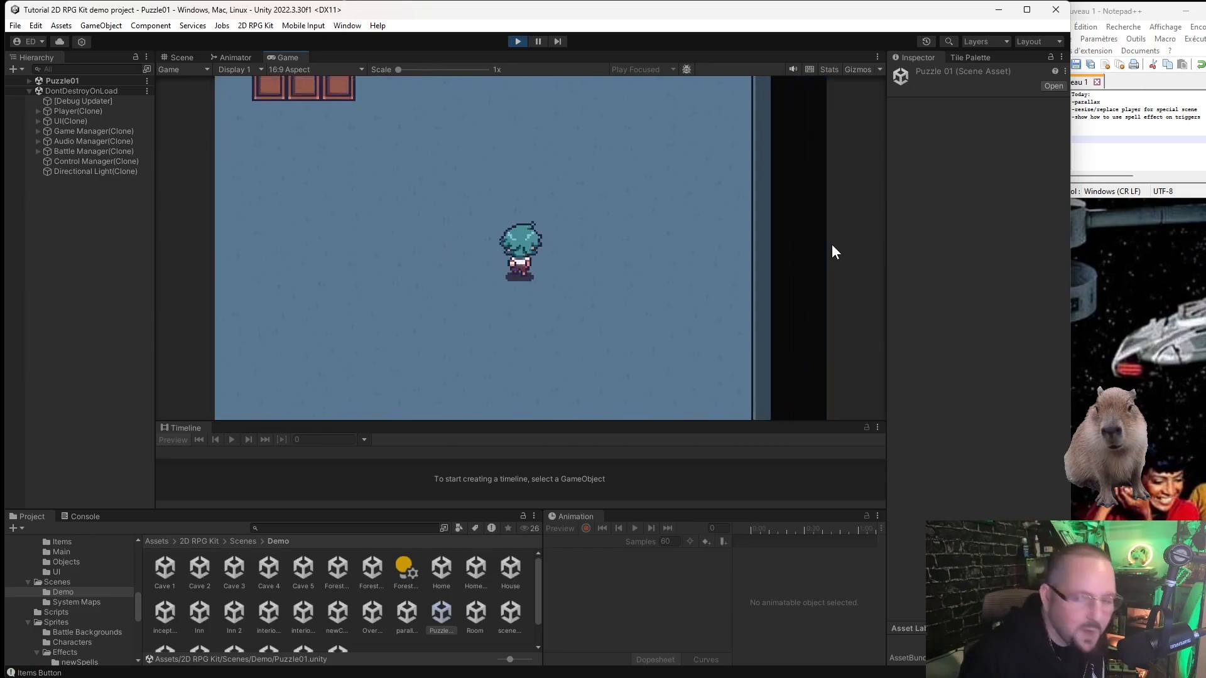
{"action": "key", "text": "Left"}
{"action": "key", "text": "Down"}
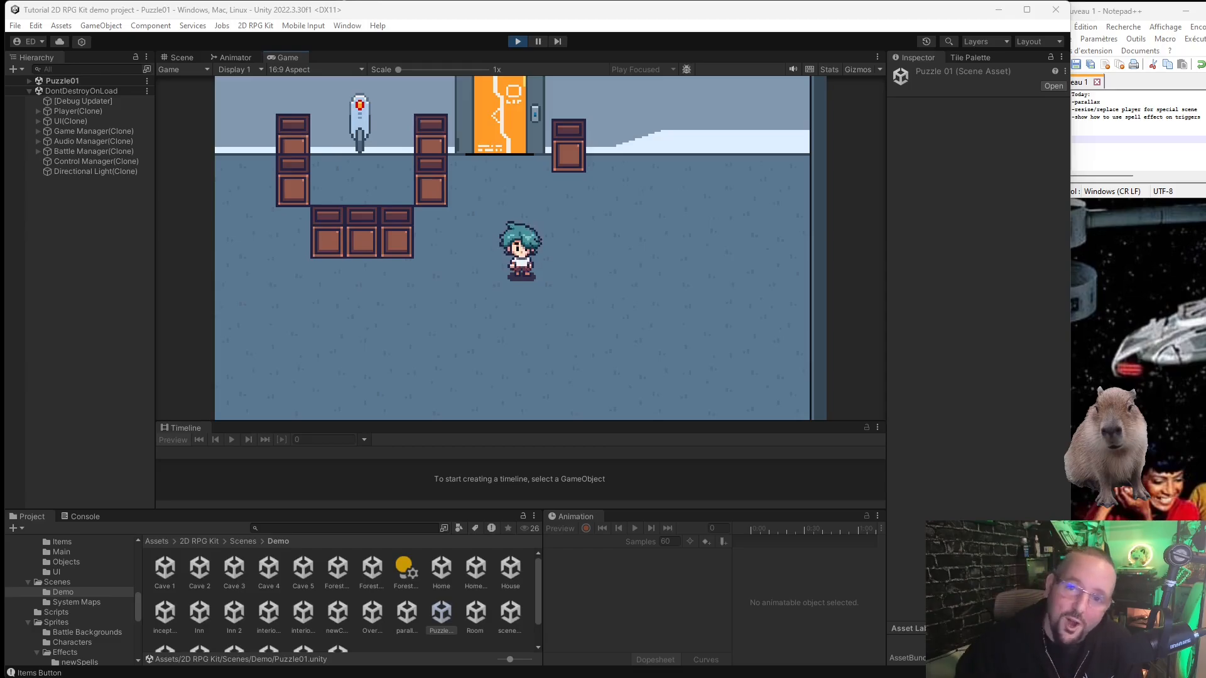
{"action": "key", "text": "ctrl+p"}
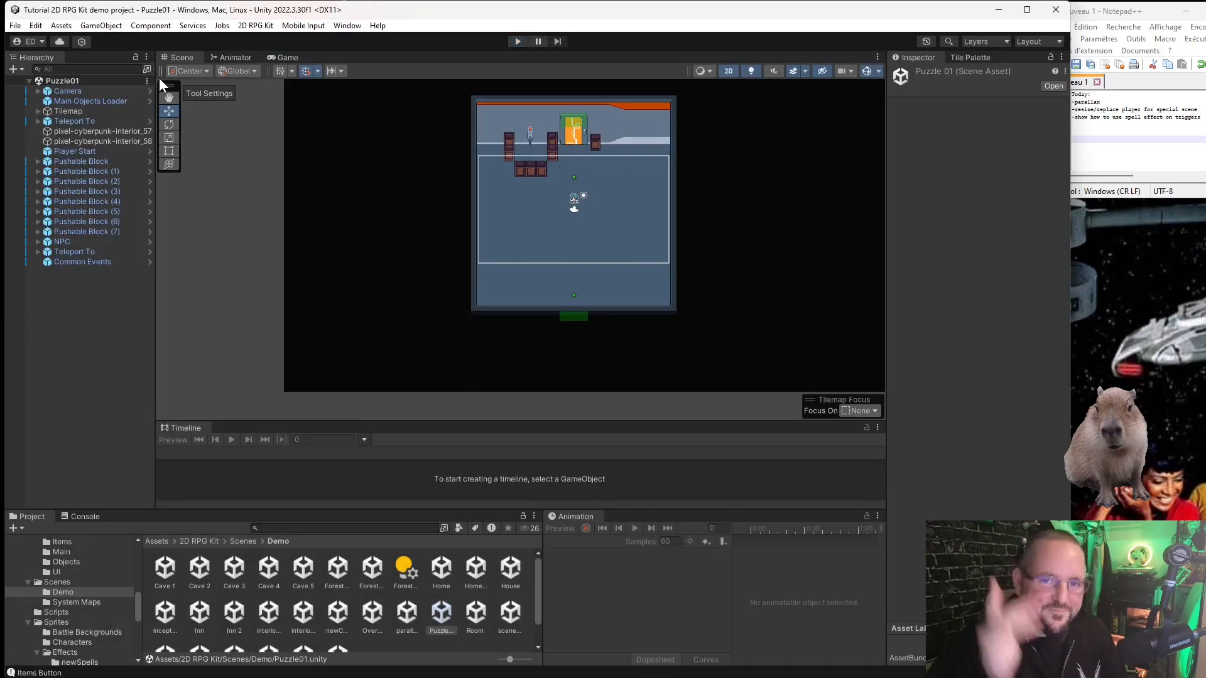